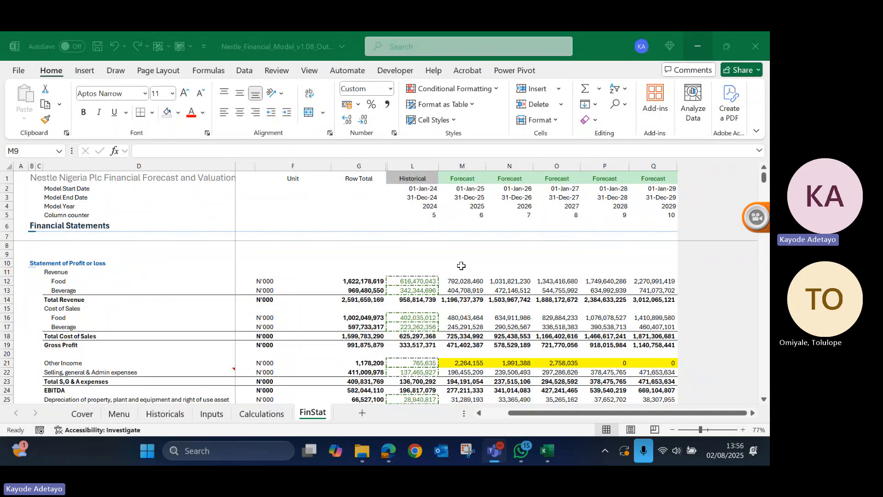
# - Insert an option button form control around cell M9 on the FinStat sheet and label it "Circuit Breaker"
pyautogui.click(462, 256)
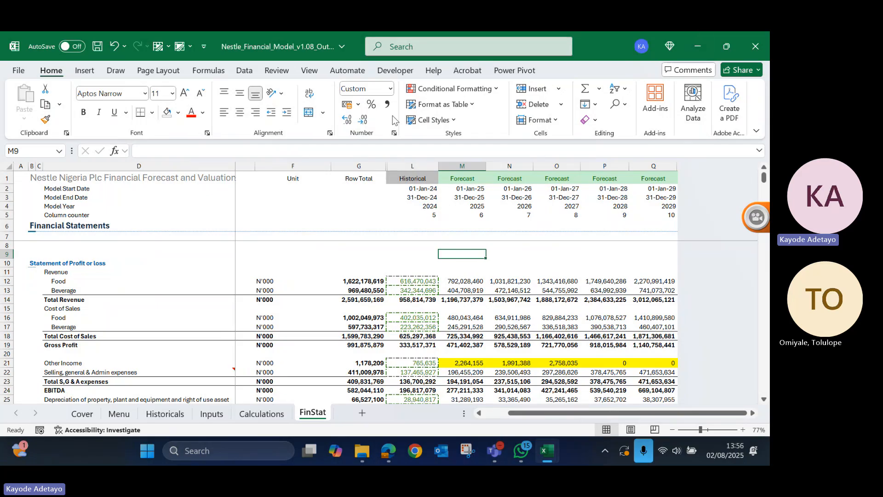
pyautogui.click(394, 71)
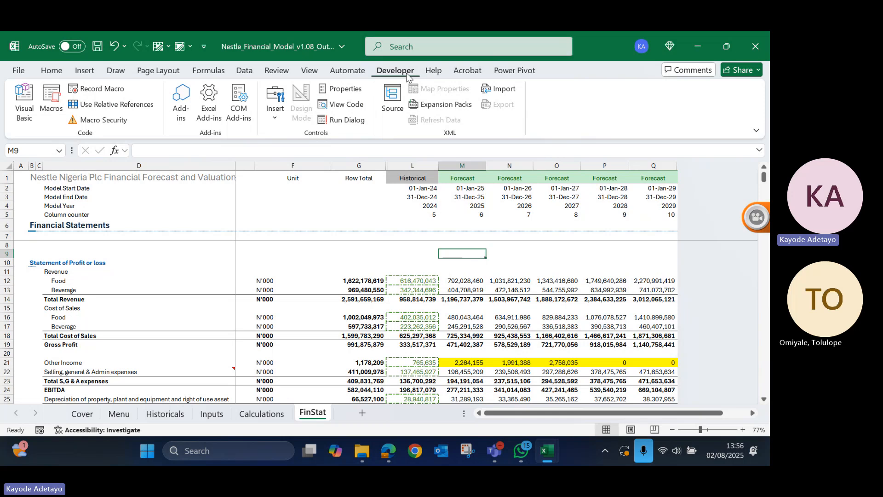
pyautogui.click(275, 120)
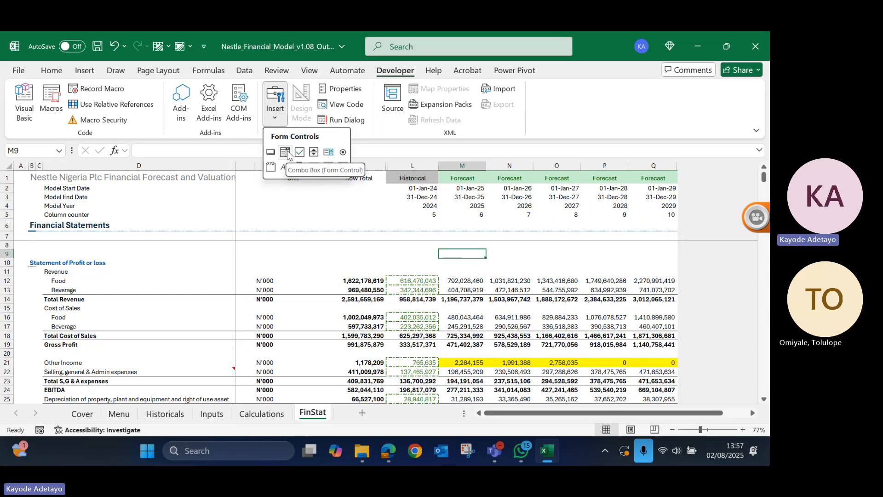
pyautogui.click(343, 153)
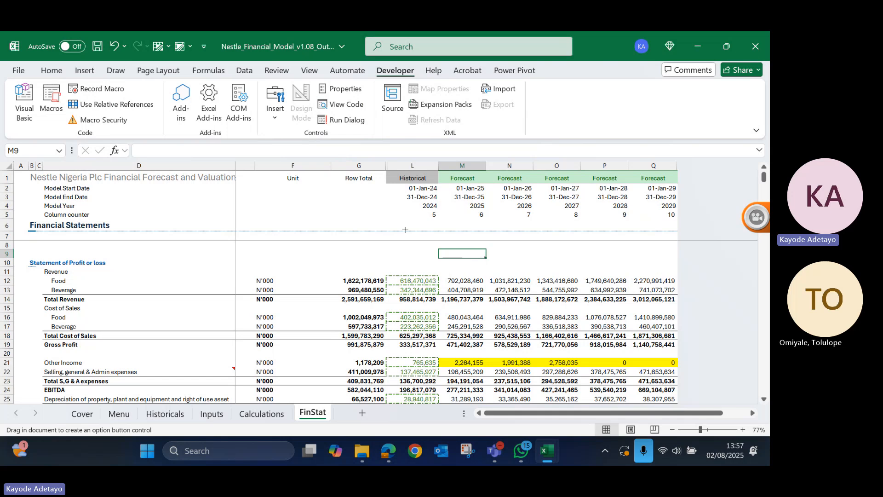
pyautogui.moveTo(425, 245); pyautogui.dragTo(500, 257)
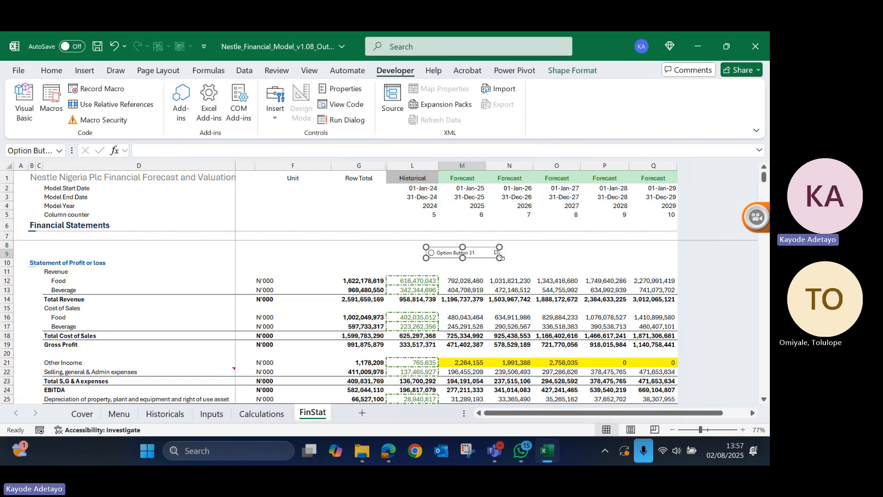
pyautogui.click(453, 253)
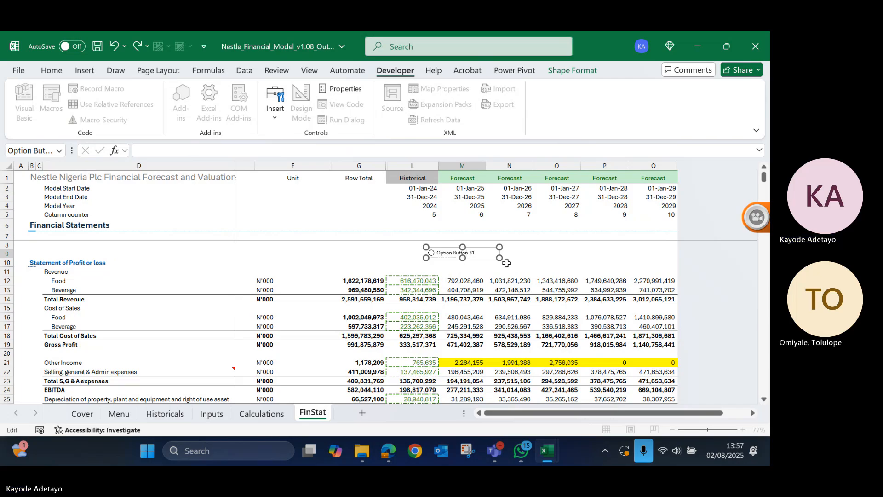
pyautogui.click(528, 262)
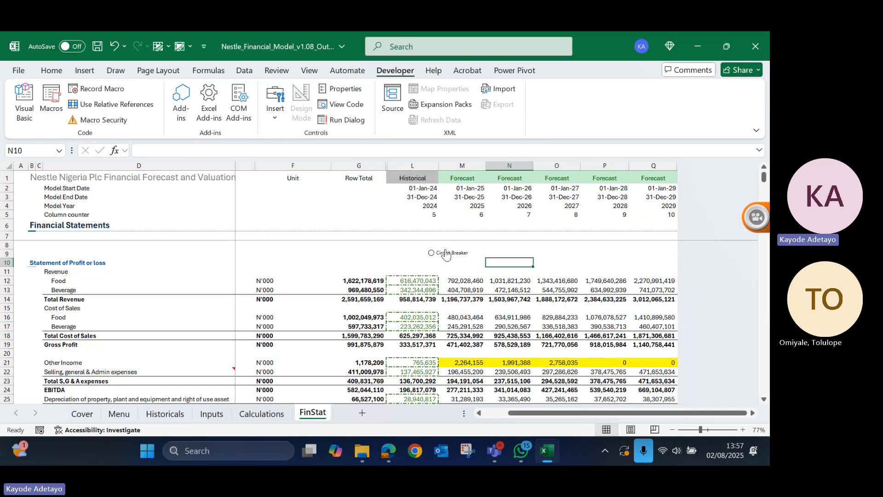
# - Move the Circuit Breaker option button into the header area, over rows 3–4 between the Unit and Row Total columns
pyautogui.rightClick(452, 258)
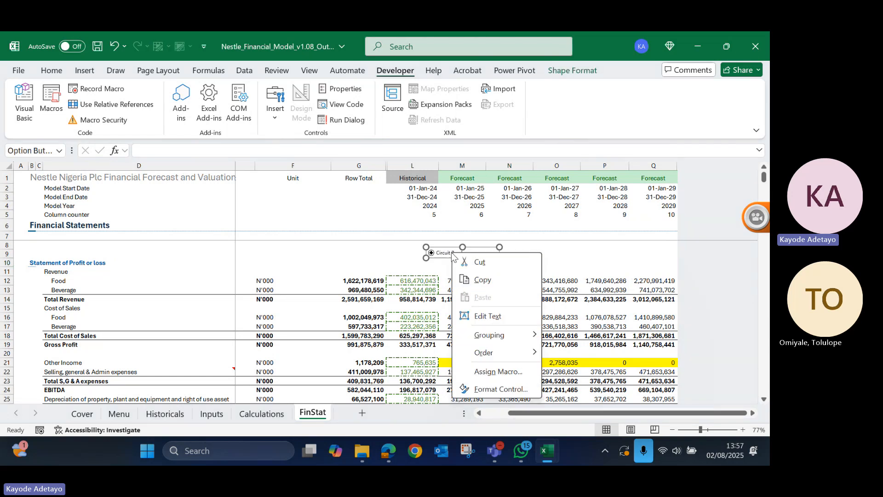
pyautogui.click(450, 247)
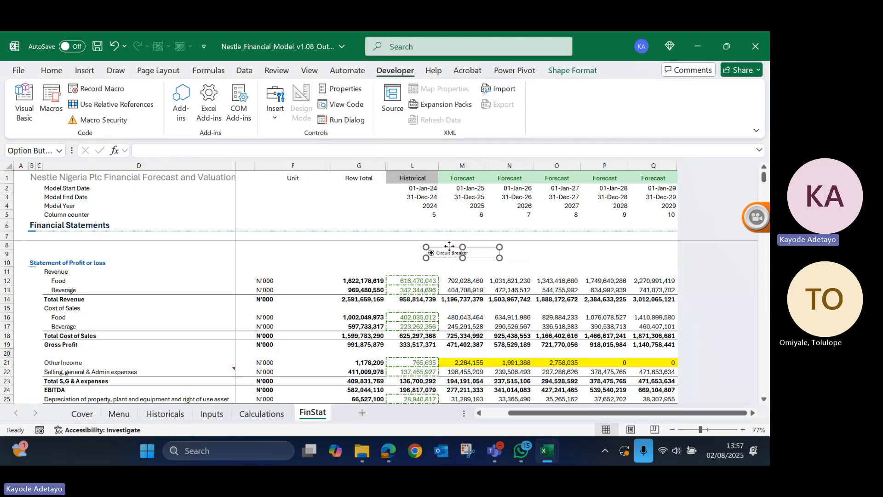
pyautogui.moveTo(450, 246); pyautogui.dragTo(310, 200)
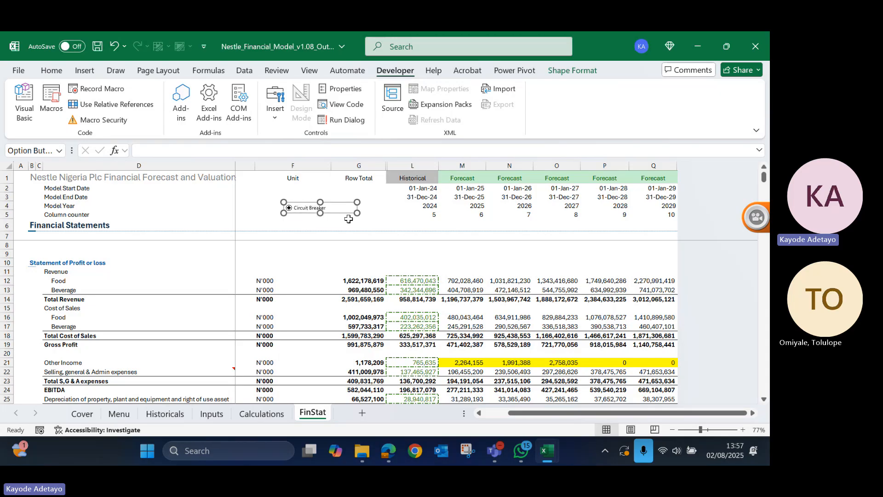
pyautogui.click(305, 264)
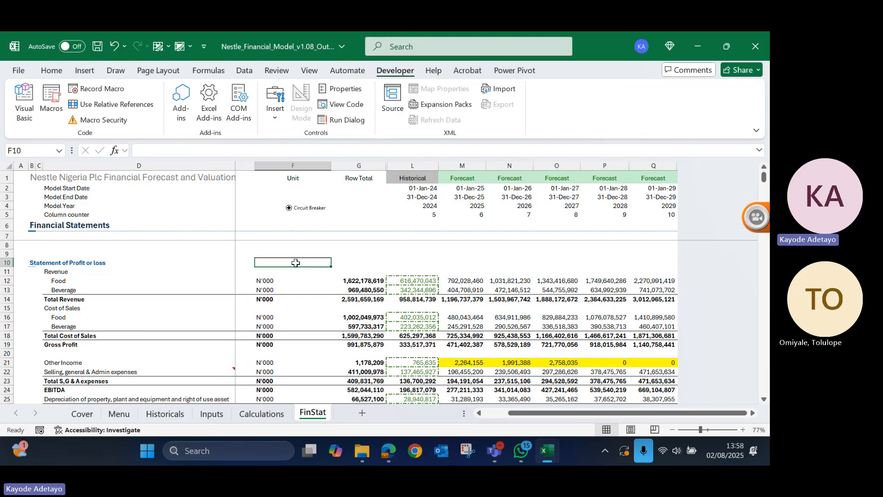
pyautogui.keyDown('ctrl'); pyautogui.click(312, 209); pyautogui.keyUp('ctrl')
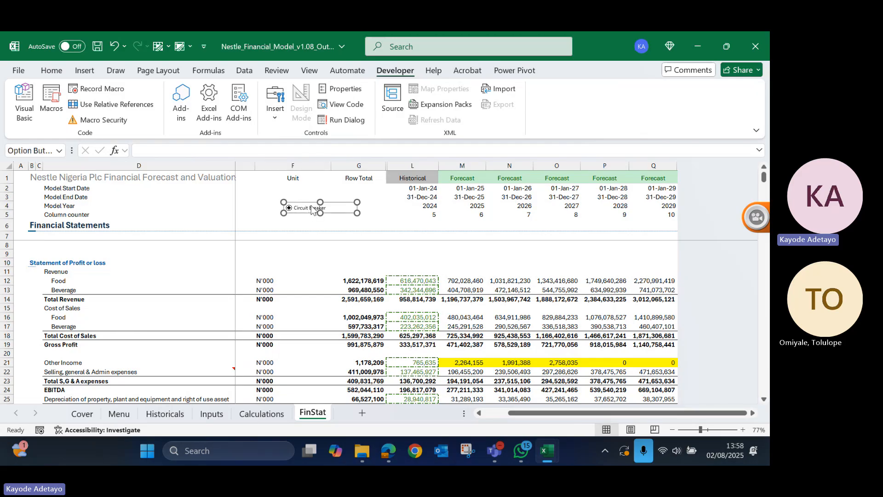
pyautogui.rightClick(312, 209)
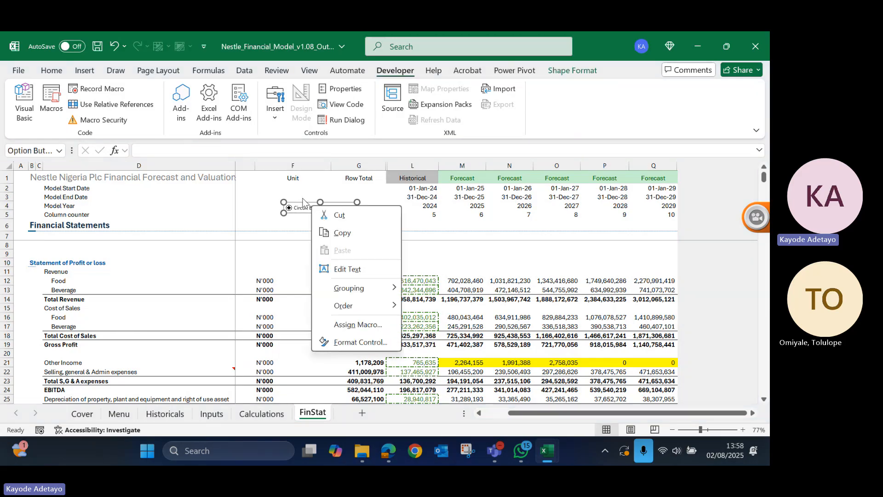
pyautogui.click(304, 203)
pyautogui.moveTo(303, 204)
pyautogui.mouseDown()
pyautogui.moveTo(255, 216)
pyautogui.moveTo(254, 207)
pyautogui.moveTo(304, 244)
pyautogui.moveTo(324, 191)
pyautogui.moveTo(301, 199)
pyautogui.mouseUp()
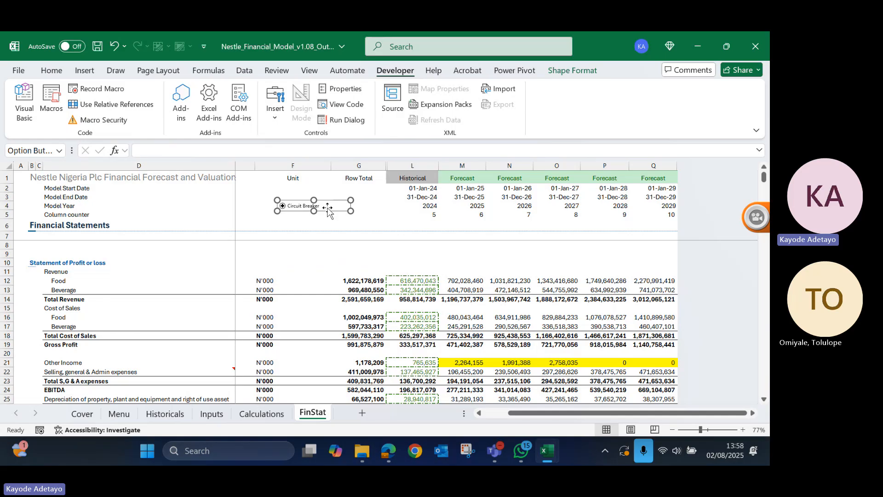
pyautogui.moveTo(327, 212); pyautogui.dragTo(352, 207)
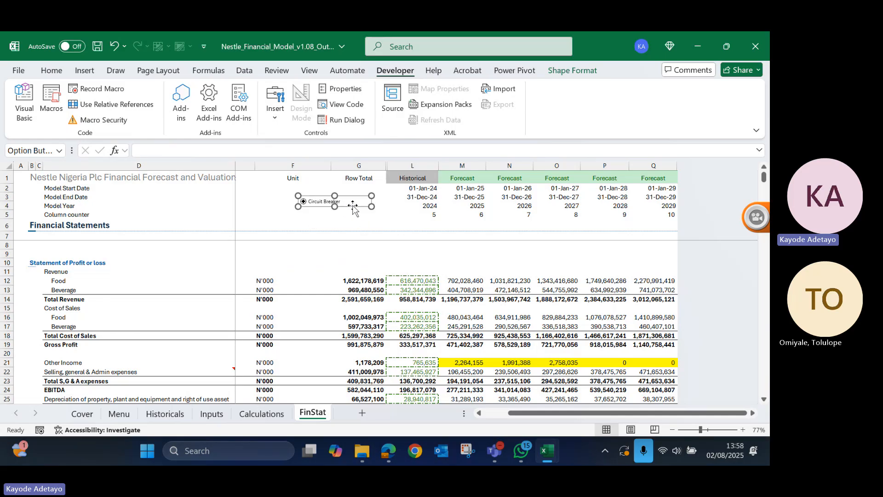
# - Link the Circuit Breaker option button to cell $L$6 in its Format Control settings
pyautogui.rightClick(352, 208)
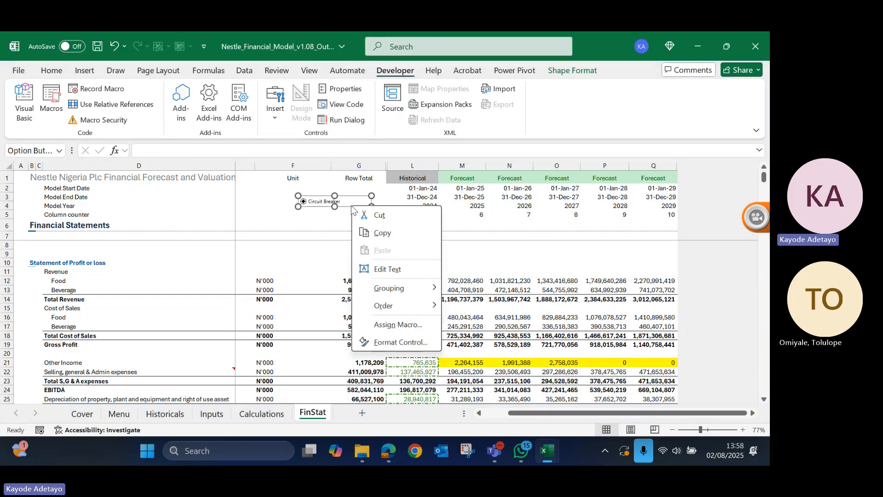
pyautogui.click(407, 341)
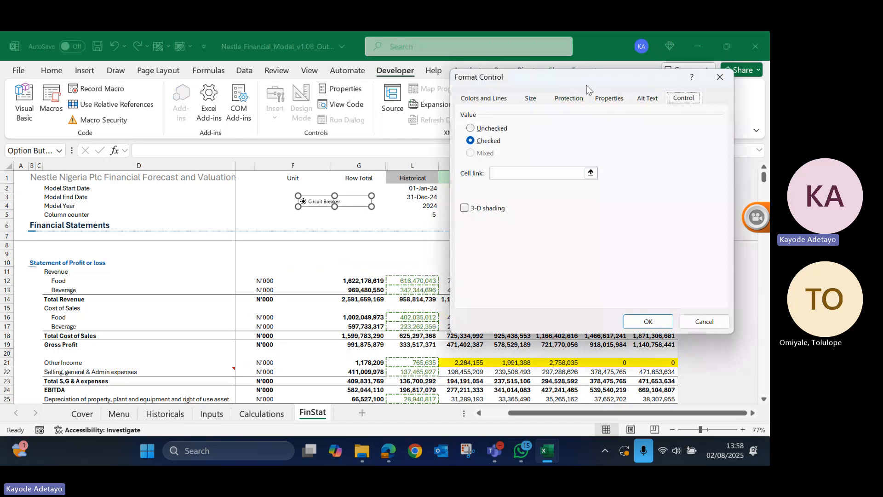
pyautogui.moveTo(587, 85); pyautogui.dragTo(159, 156)
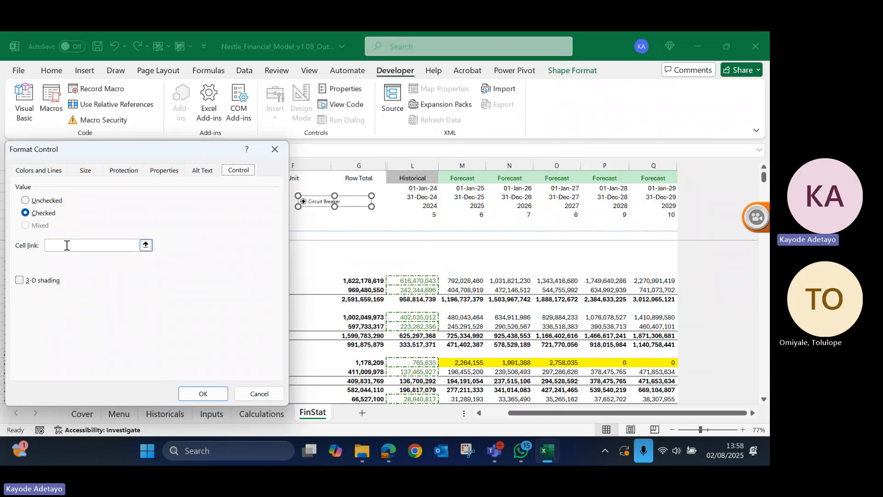
pyautogui.click(73, 244)
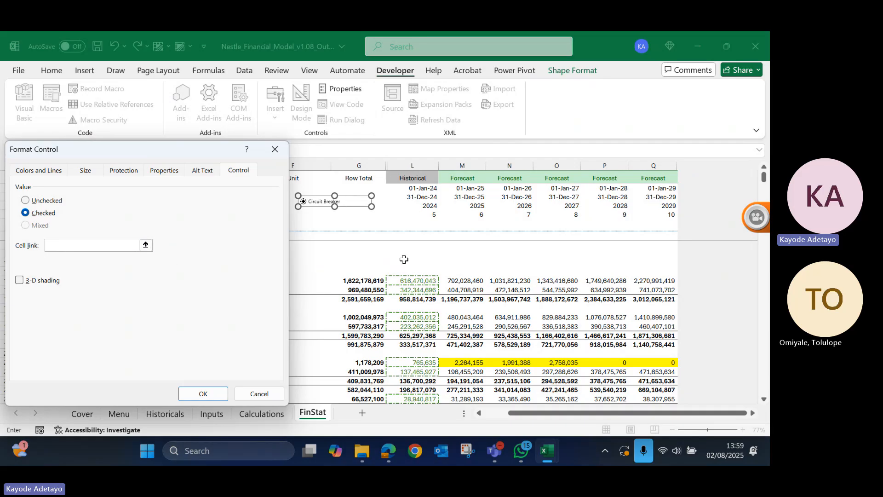
pyautogui.hscroll(-1, 404, 260)
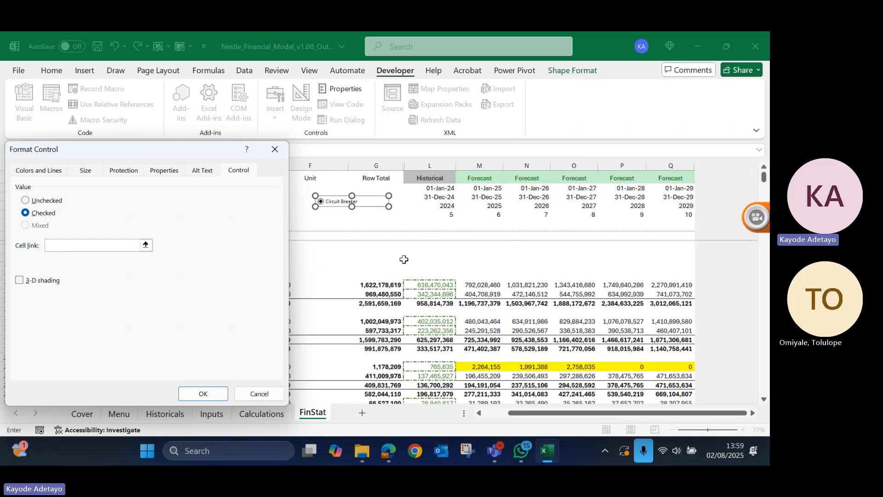
pyautogui.click(456, 224)
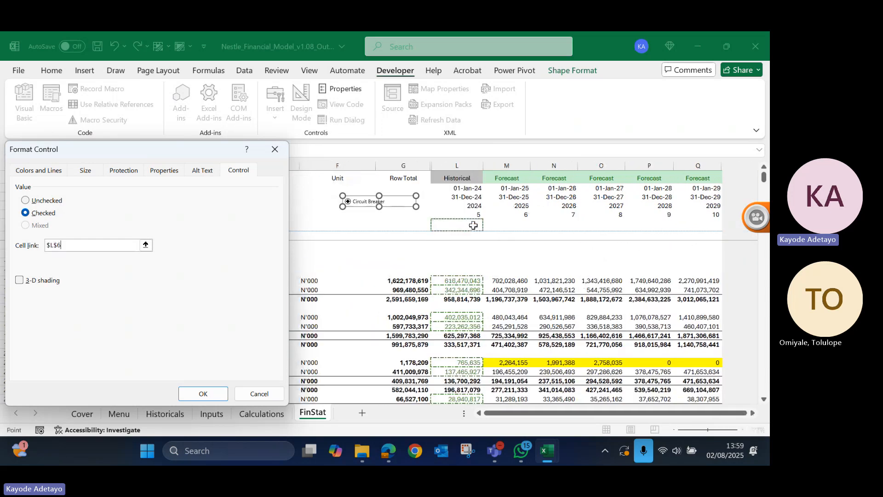
pyautogui.click(204, 393)
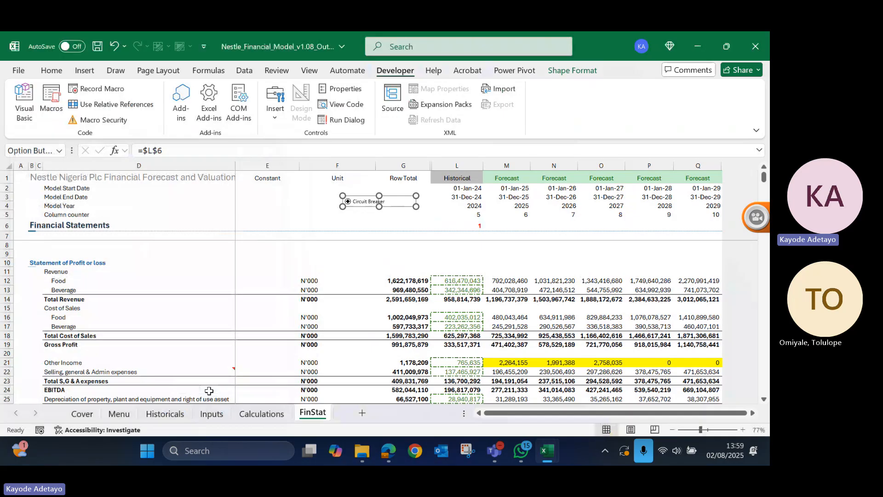
pyautogui.click(363, 223)
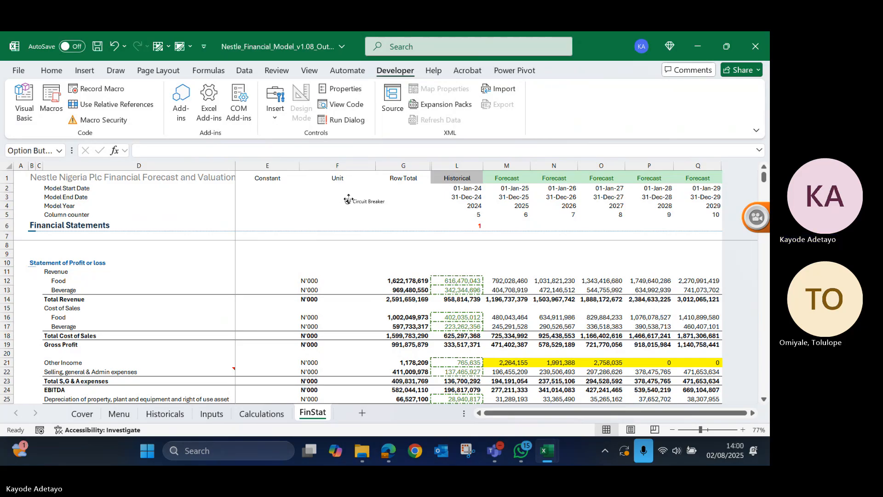
# - Duplicate the Circuit Breaker option button and place the copy beside the original, level with it, starting at the edge of the Unit column
pyautogui.rightClick(349, 203)
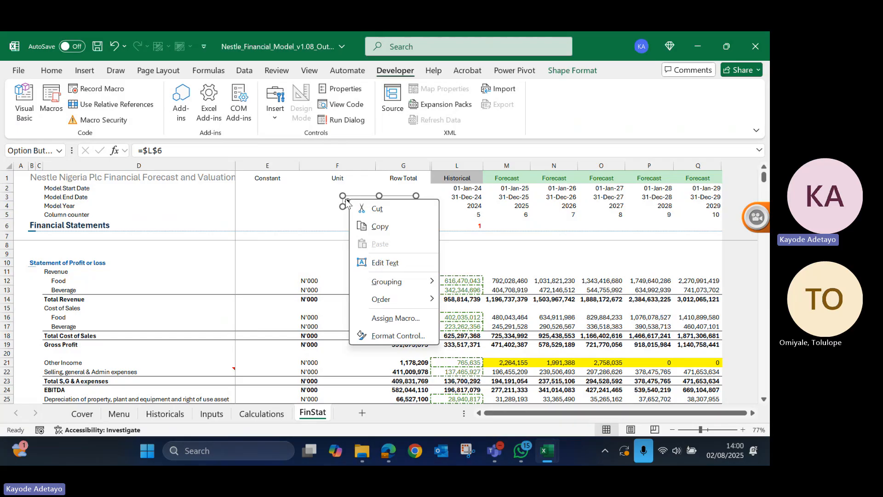
pyautogui.press('Escape')
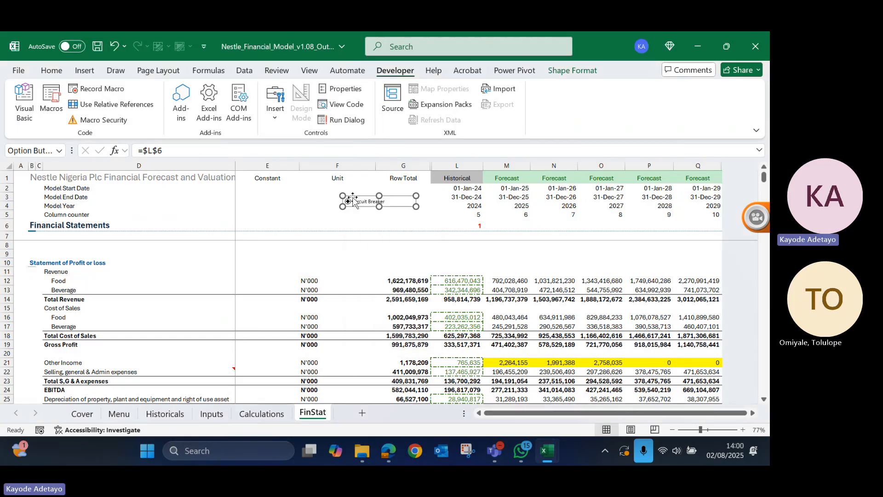
pyautogui.hotkey('ctrl', 'd')
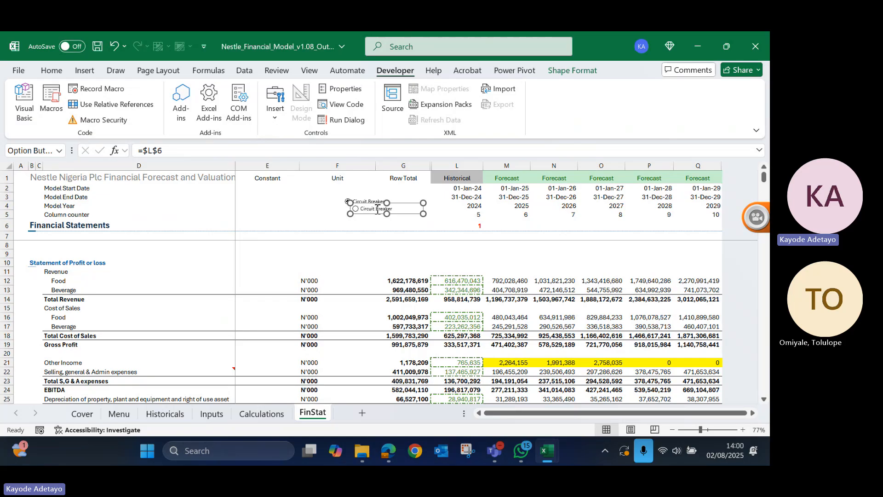
pyautogui.moveTo(378, 209); pyautogui.dragTo(317, 206)
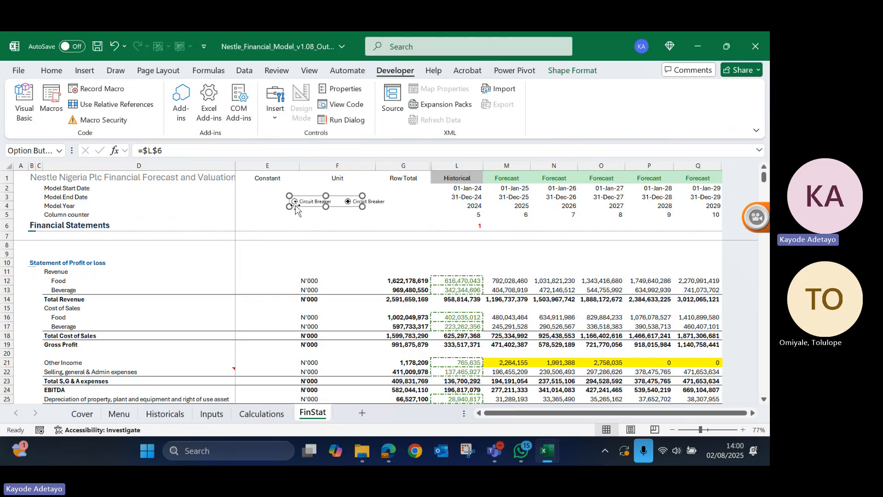
pyautogui.click(338, 229)
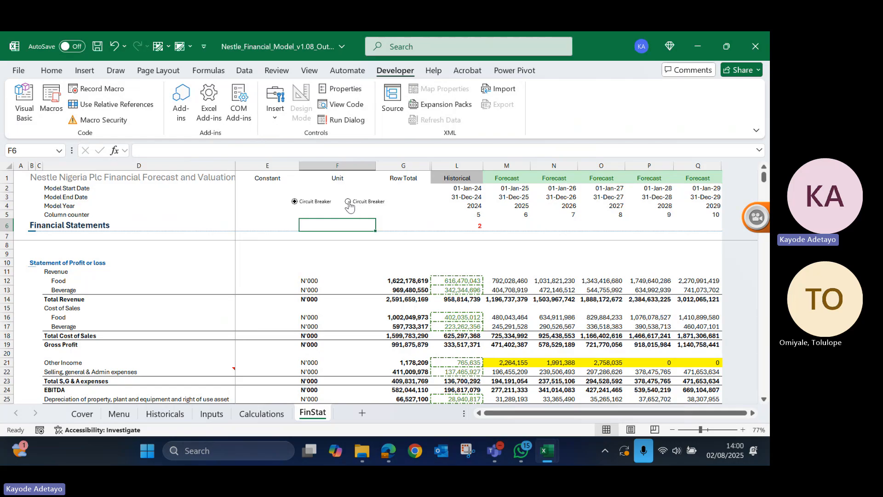
# - Check the cell link in the duplicated option button's Format Control settings and accept them as they are
pyautogui.click(230, 196)
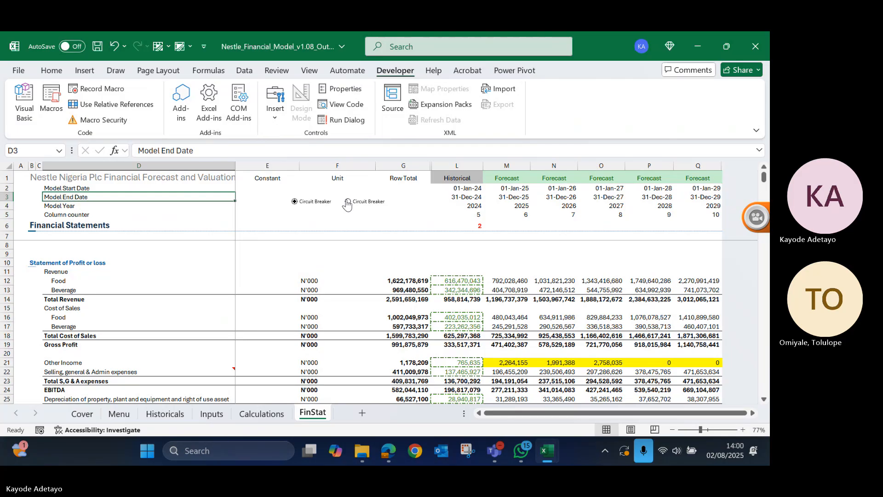
pyautogui.rightClick(306, 206)
pyautogui.click(362, 339)
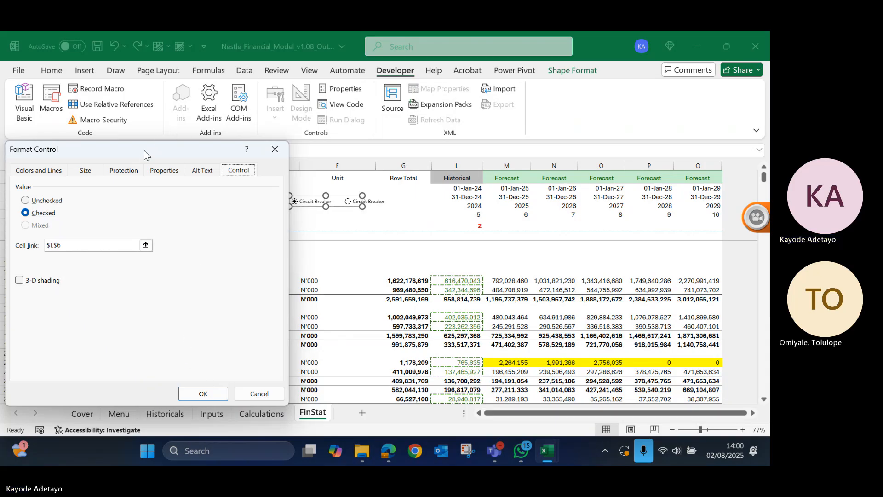
pyautogui.moveTo(144, 153); pyautogui.dragTo(164, 173)
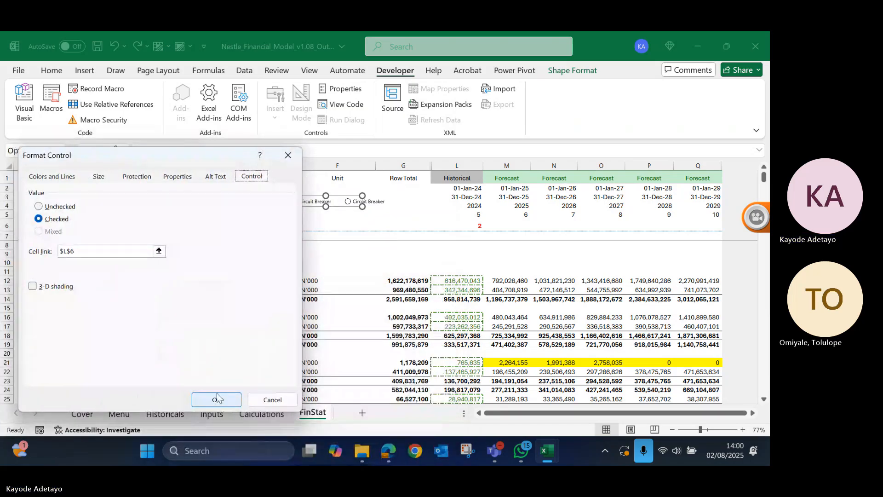
pyautogui.click(217, 396)
pyautogui.click(381, 227)
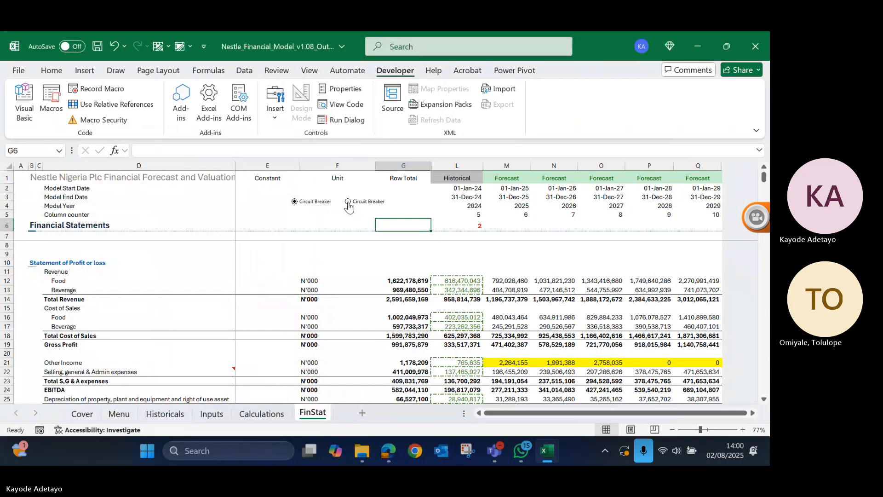
# - Move the original Circuit Breaker option button directly beneath the duplicate, around rows 5–6, and deselect it
pyautogui.rightClick(375, 205)
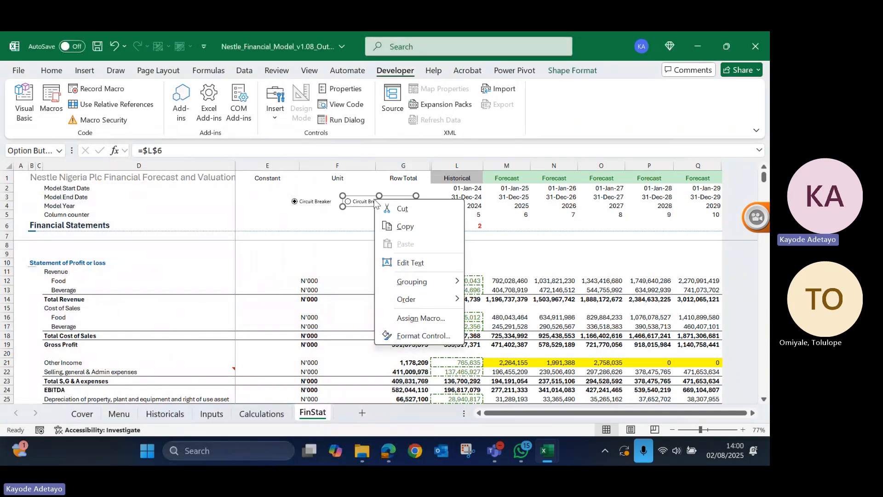
pyautogui.click(368, 197)
pyautogui.moveTo(368, 196); pyautogui.dragTo(313, 213)
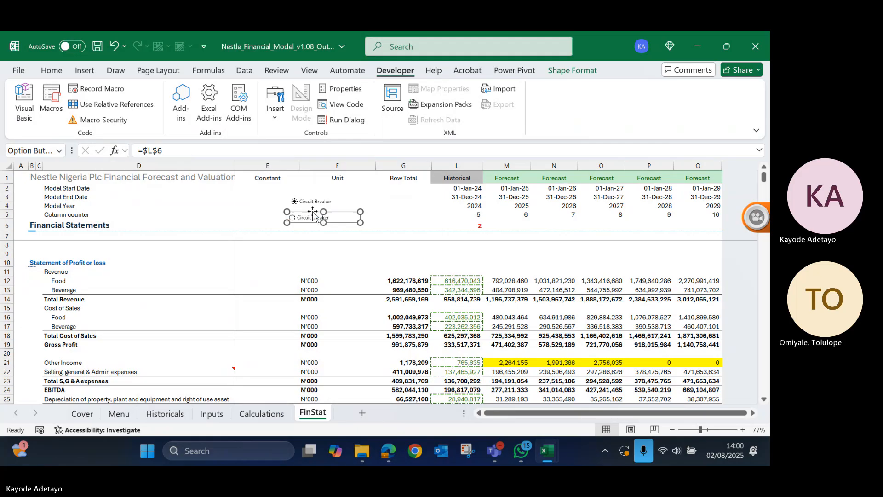
pyautogui.press('Escape')
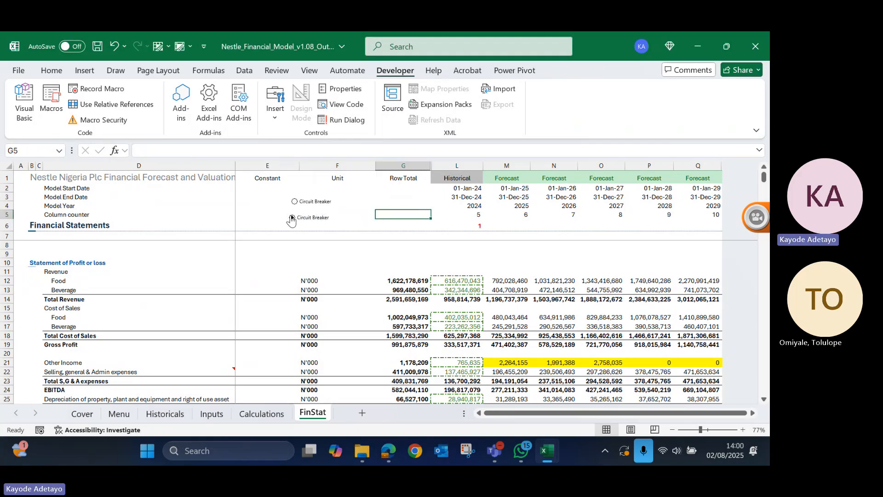
# - Switch back and forth between the two Circuit Breaker option buttons to test their effect on linked cell L6
pyautogui.click(294, 203)
pyautogui.click(293, 218)
pyautogui.click(296, 203)
# - Insert a check box form control beneath the two option buttons, around rows 6–7 across the Constant and Unit columns
pyautogui.click(277, 118)
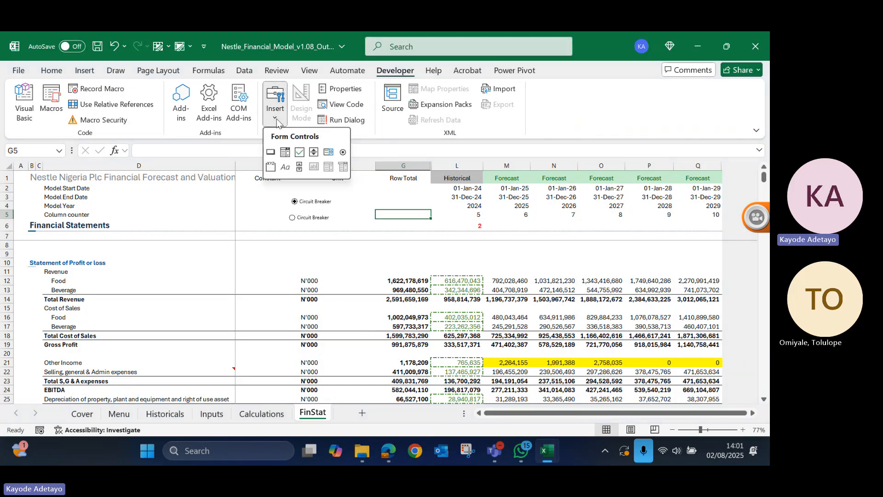
pyautogui.click(300, 153)
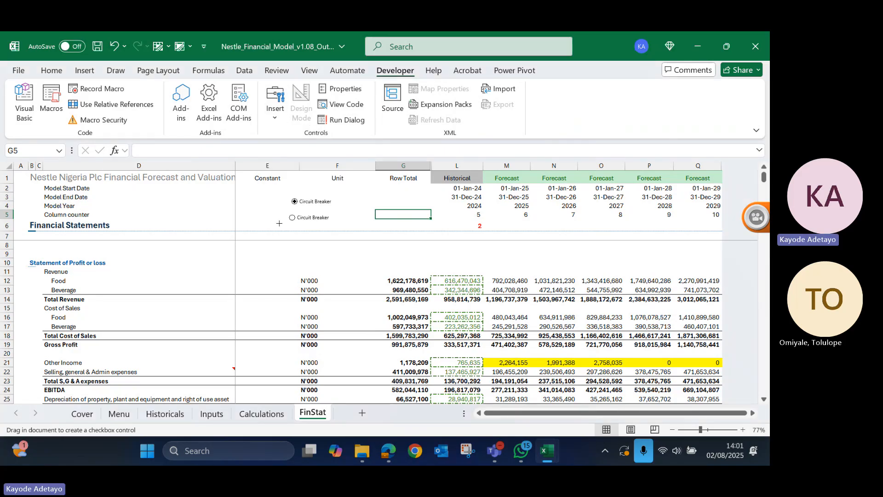
pyautogui.moveTo(279, 223); pyautogui.dragTo(336, 235)
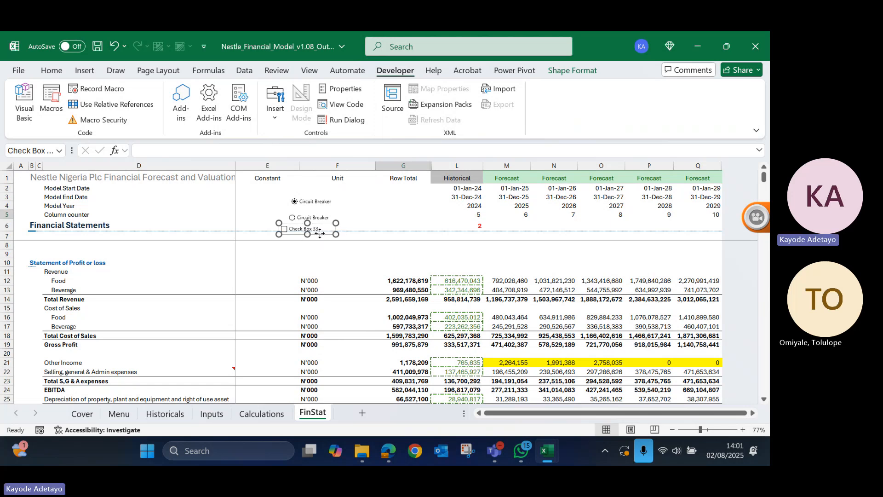
# - Link the new check box to cell $M$6 in its Format Control settings and deselect it
pyautogui.rightClick(320, 235)
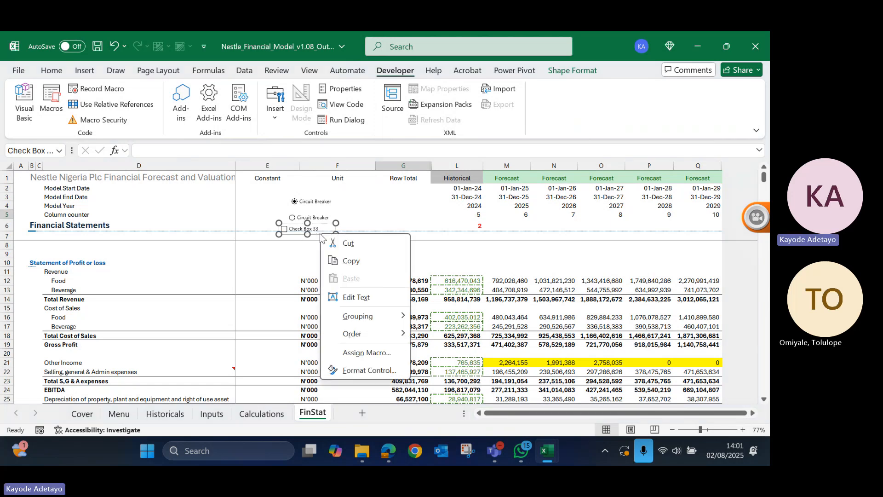
pyautogui.click(369, 371)
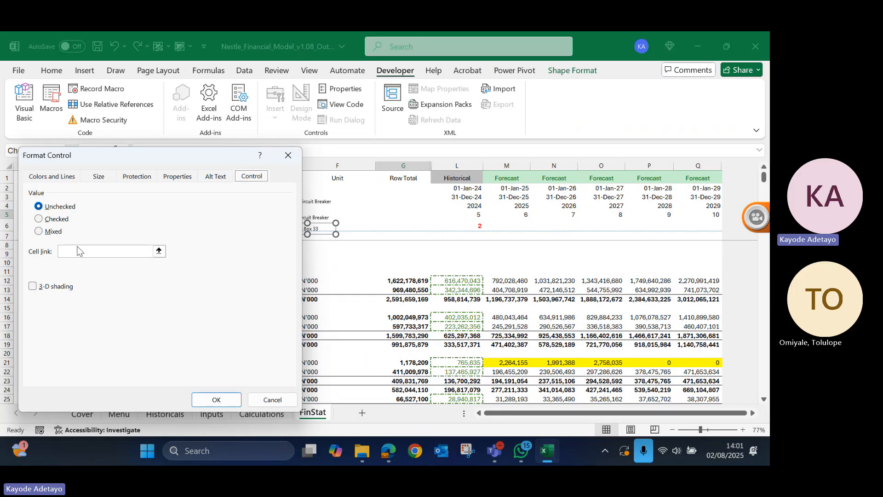
pyautogui.click(95, 255)
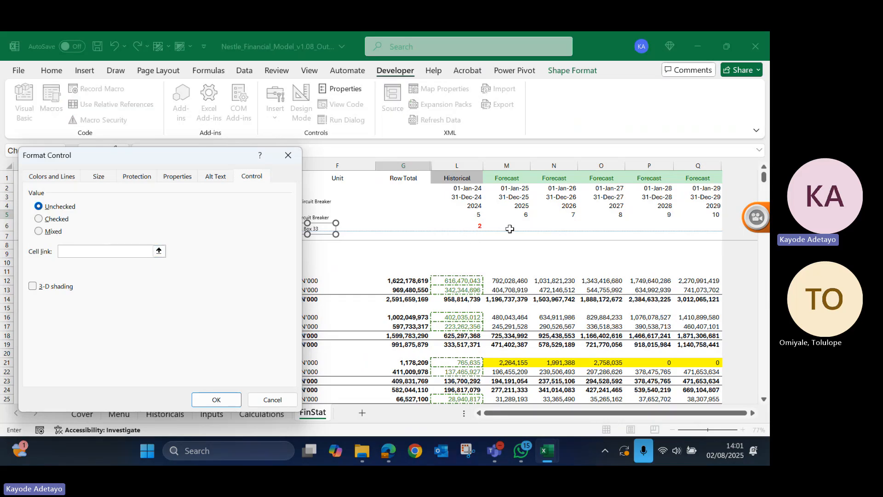
pyautogui.click(526, 226)
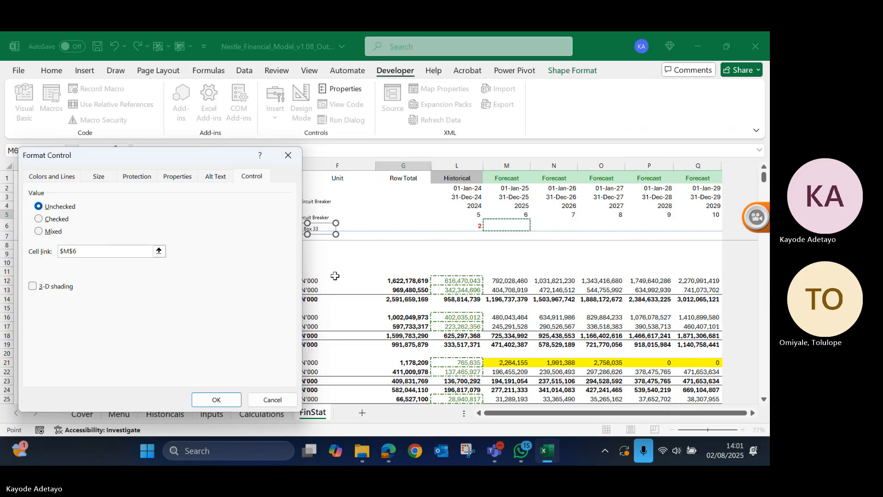
pyautogui.click(231, 401)
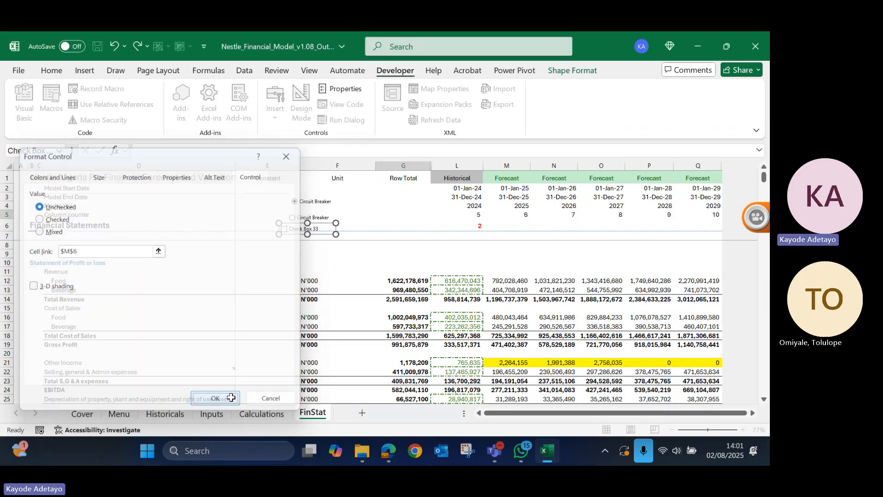
pyautogui.click(337, 214)
# - Tick and untick the new check box repeatedly to test its effect on linked cell M6
pyautogui.click(284, 229)
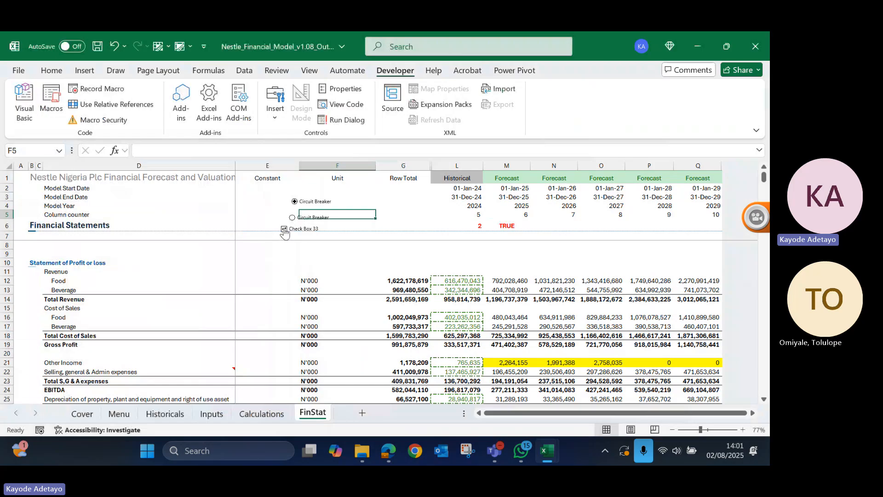
pyautogui.click(284, 229)
pyautogui.click(284, 229)
pyautogui.click(284, 229)
# - Select the lower Circuit Breaker option button and switch back to the upper one to compare the results in L6
pyautogui.rightClick(309, 200)
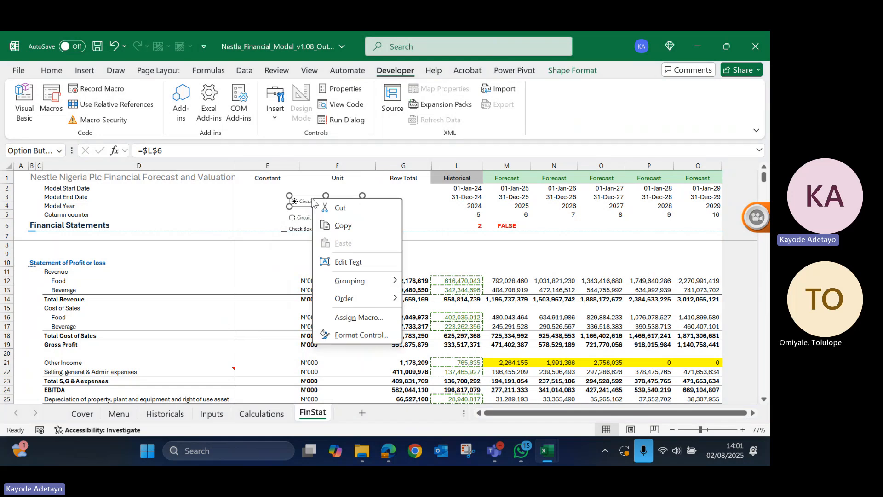
pyautogui.press('Escape')
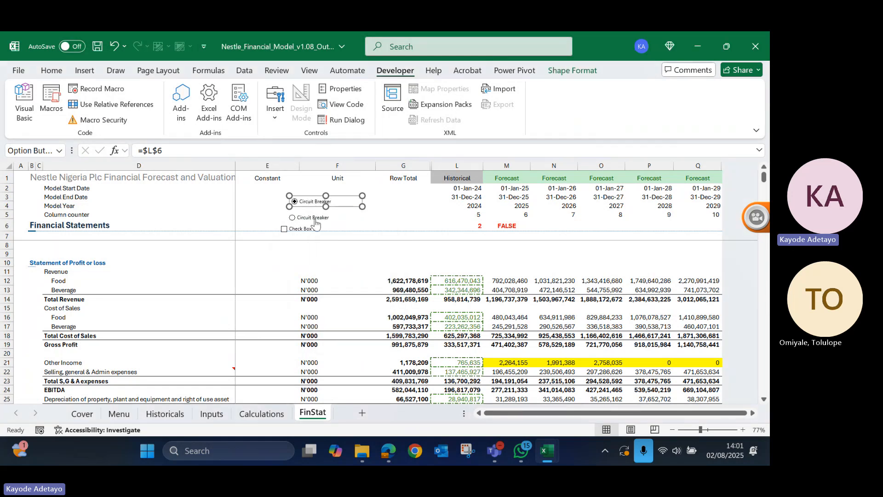
pyautogui.click(292, 218)
pyautogui.click(277, 204)
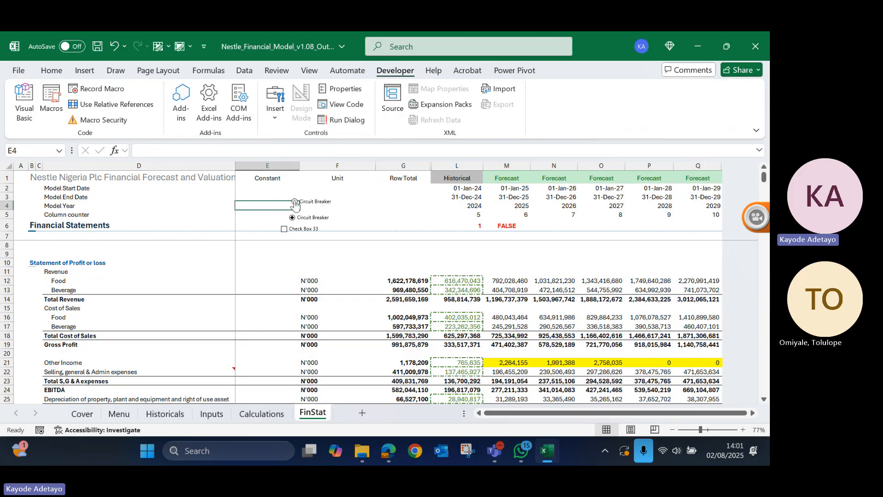
pyautogui.click(295, 203)
# - Delete both Circuit Breaker option buttons from the sheet, leaving only the check box
pyautogui.rightClick(317, 205)
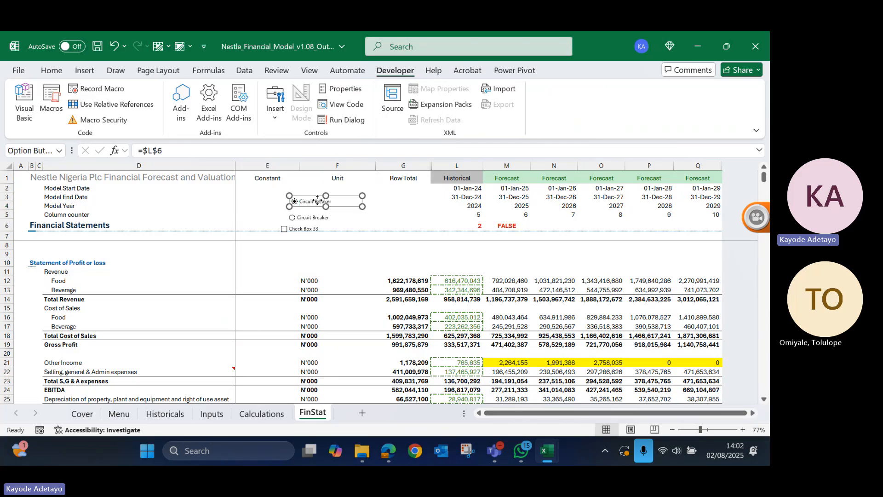
pyautogui.press('Escape')
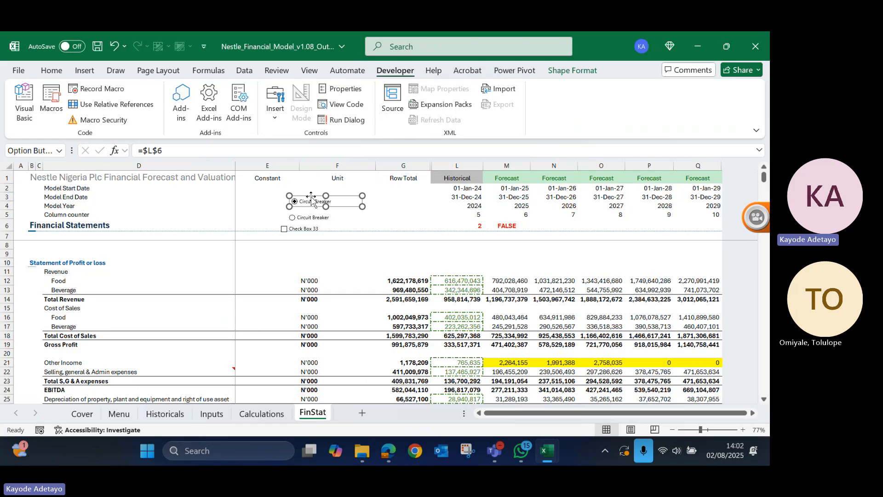
pyautogui.press('Delete')
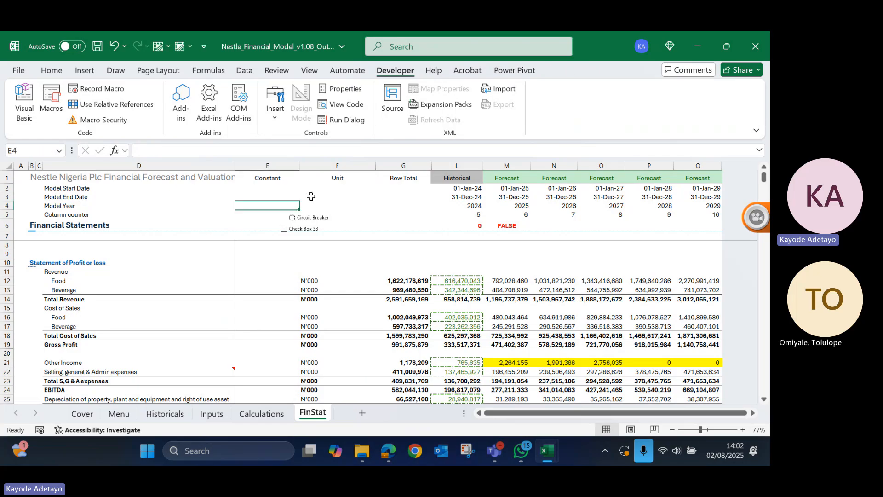
pyautogui.rightClick(298, 218)
pyautogui.press('Escape')
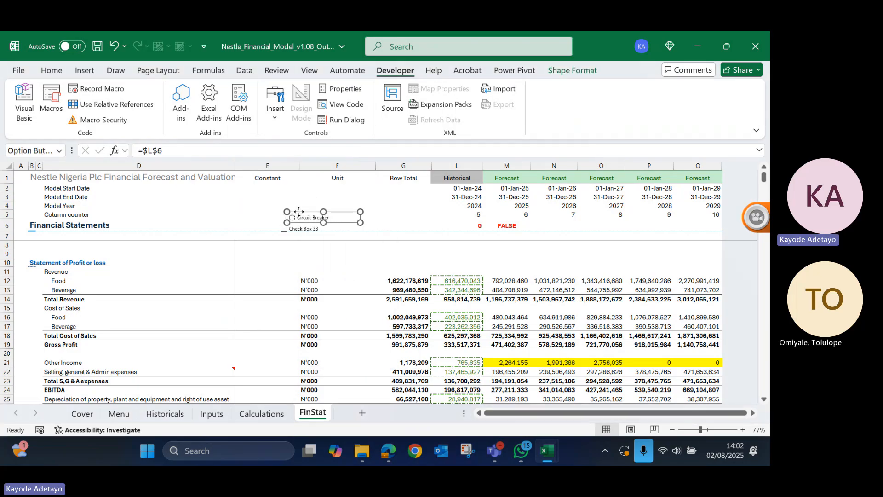
pyautogui.press('Delete')
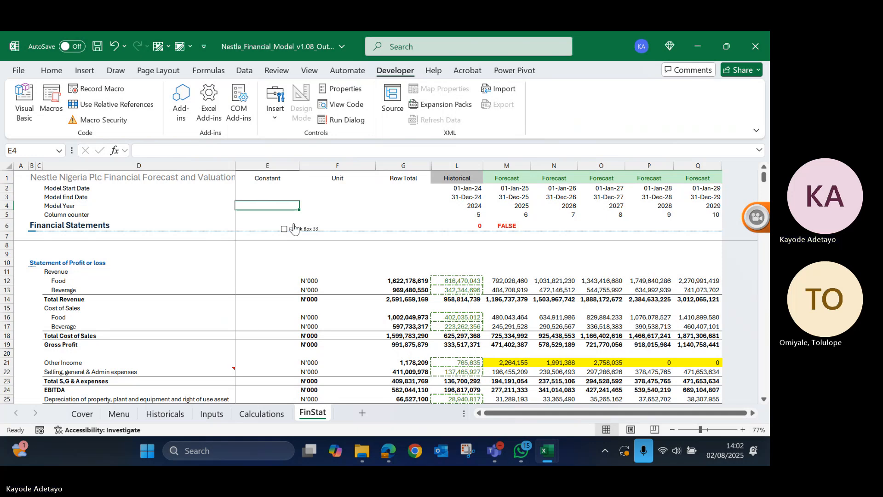
# - Move the check box up into the Unit column around rows 3–4 and change its label to Circuit Breaker
pyautogui.click(294, 230)
pyautogui.rightClick(293, 229)
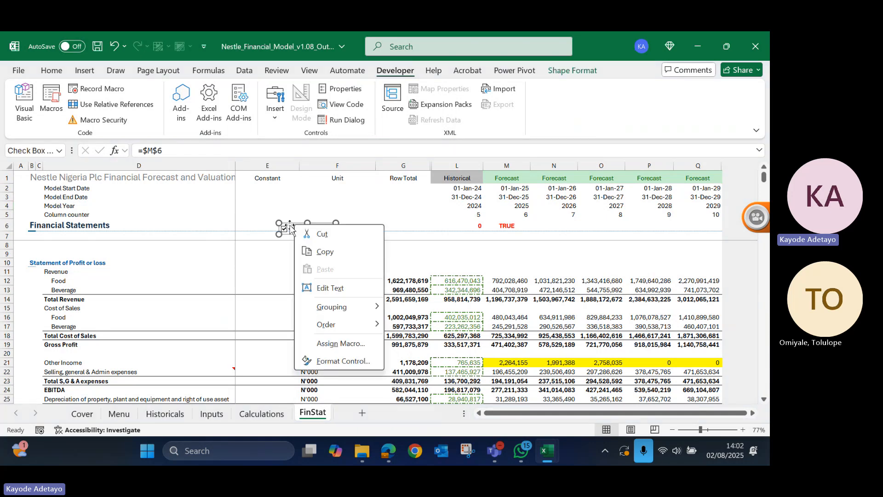
pyautogui.press('Escape')
pyautogui.moveTo(289, 224); pyautogui.dragTo(333, 197)
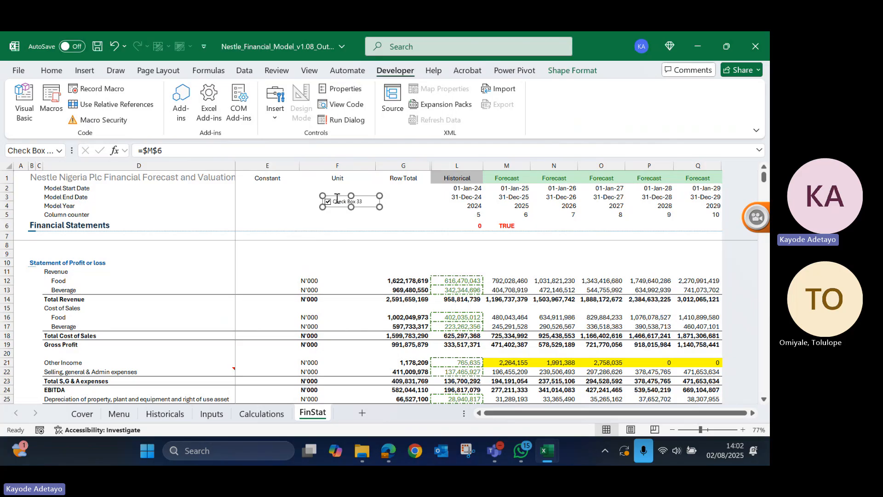
pyautogui.click(337, 198)
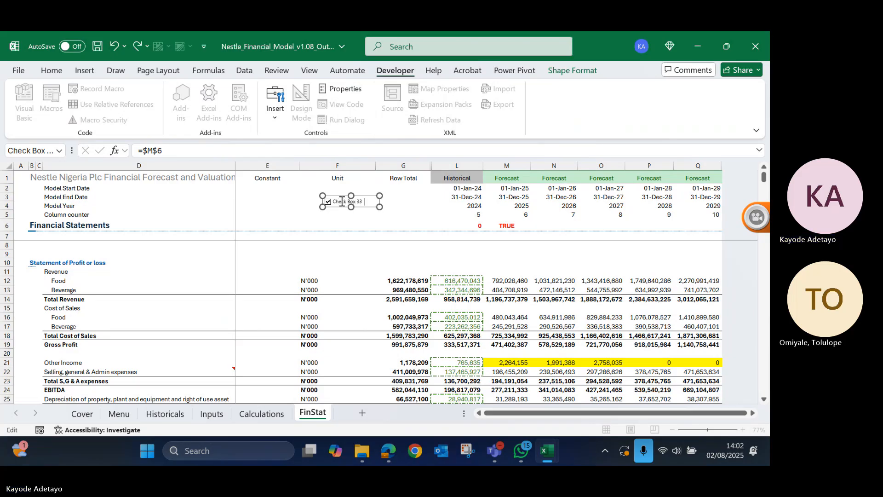
pyautogui.click(395, 211)
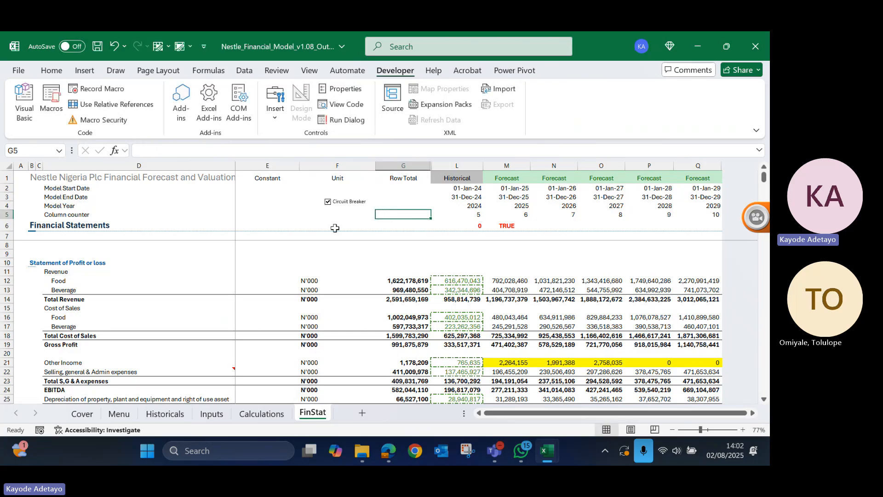
# - Untick and re-tick the Circuit Breaker check box, and inspect its linked cell M6
pyautogui.click(328, 202)
pyautogui.click(328, 202)
pyautogui.click(508, 226)
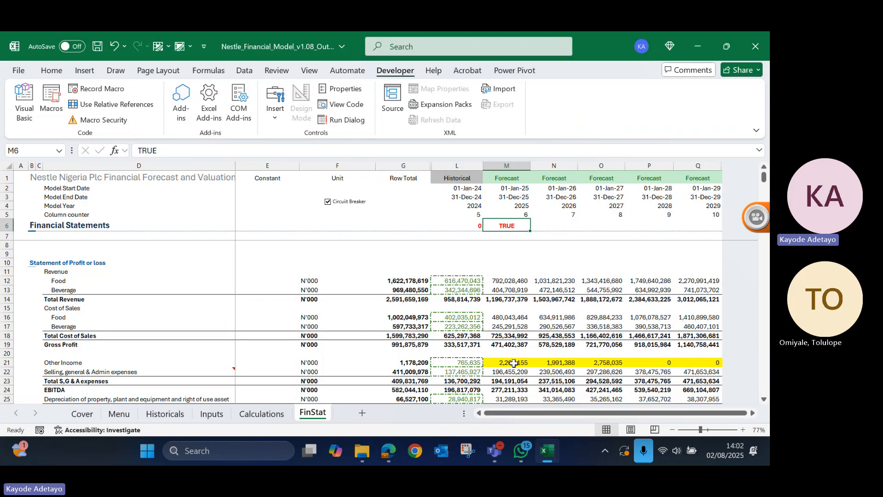
# - Change the Finance costs formula in M29 to =IF(M6=TRUE,0,Calculations!M427), and untick the Circuit Breaker check box to test it
pyautogui.scroll(-1, 514, 363)
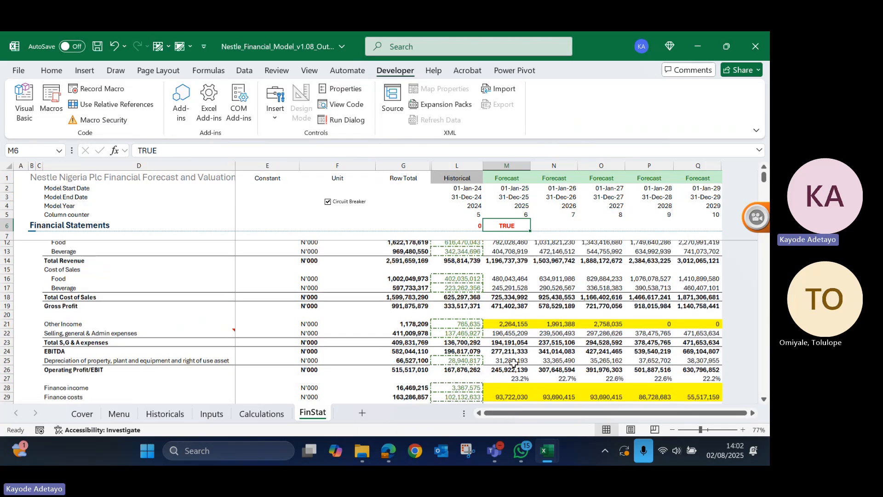
pyautogui.scroll(-1, 513, 364)
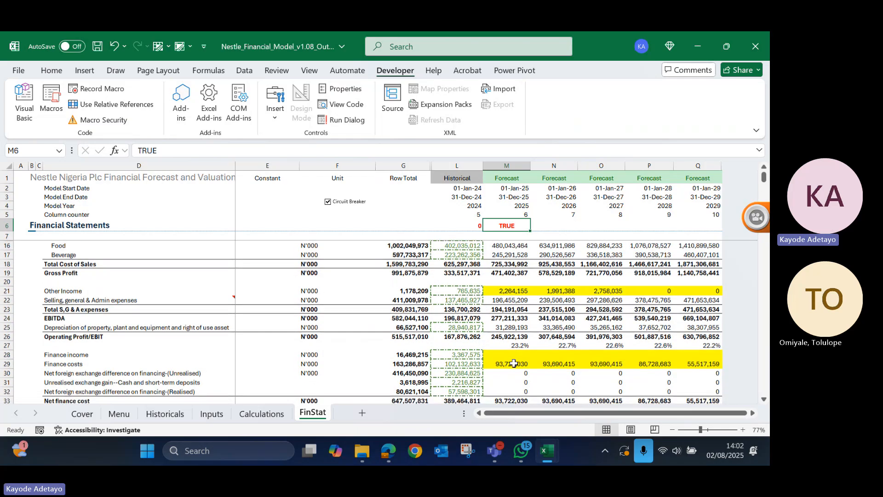
pyautogui.click(513, 364)
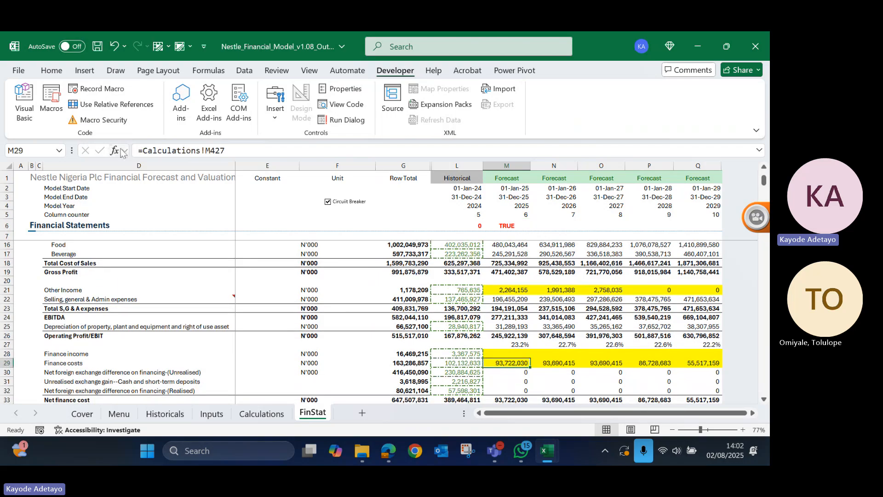
pyautogui.click(144, 150)
pyautogui.write('if')
pyautogui.doubleClick(149, 169)
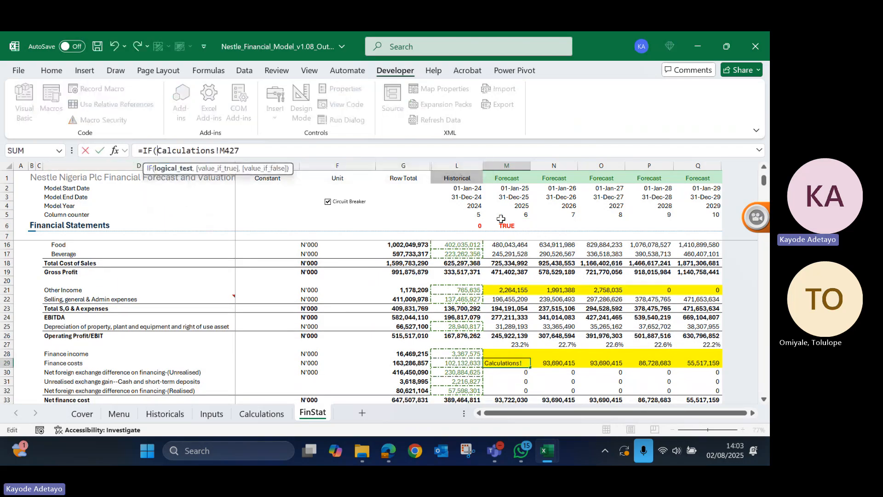
pyautogui.click(505, 223)
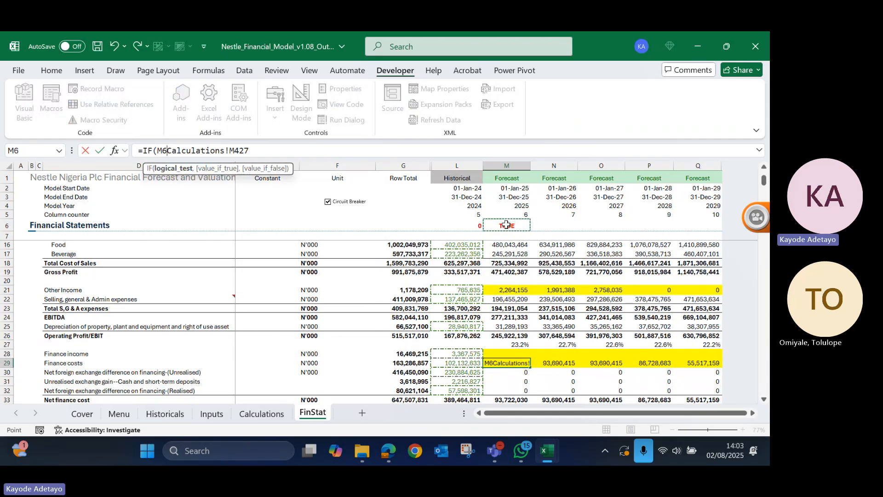
pyautogui.write('=')
pyautogui.write('tru')
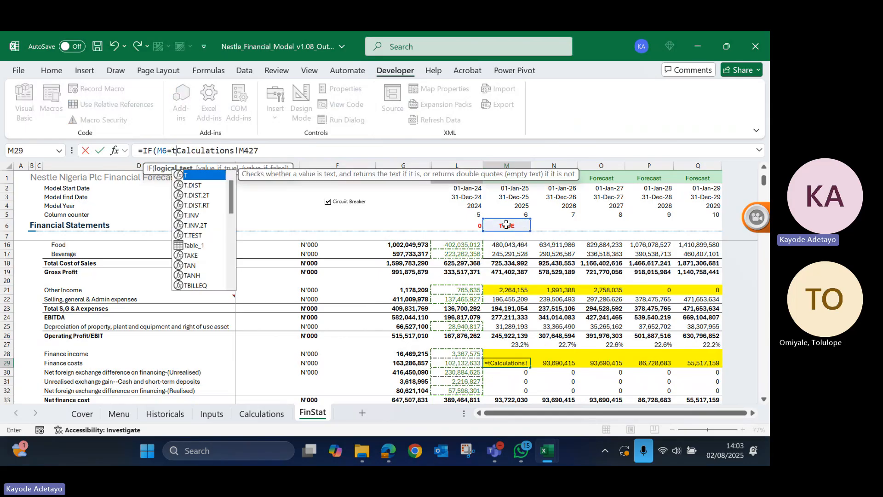
pyautogui.write('e')
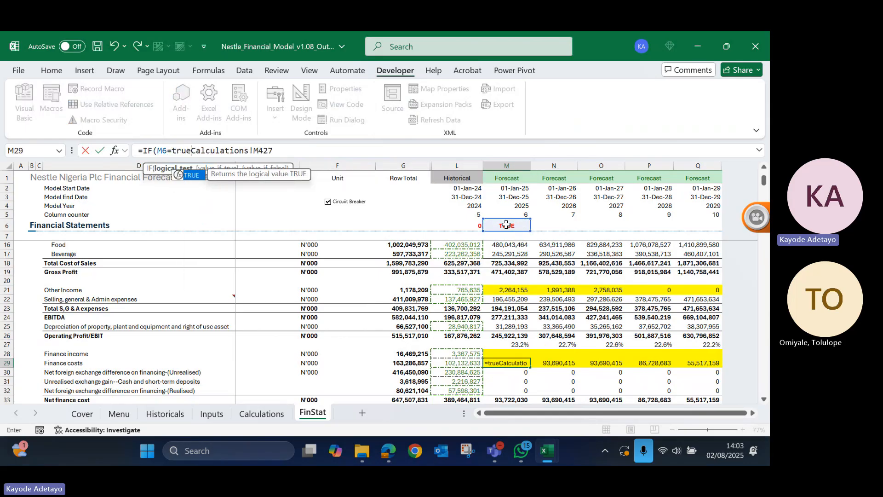
pyautogui.press('Tab')
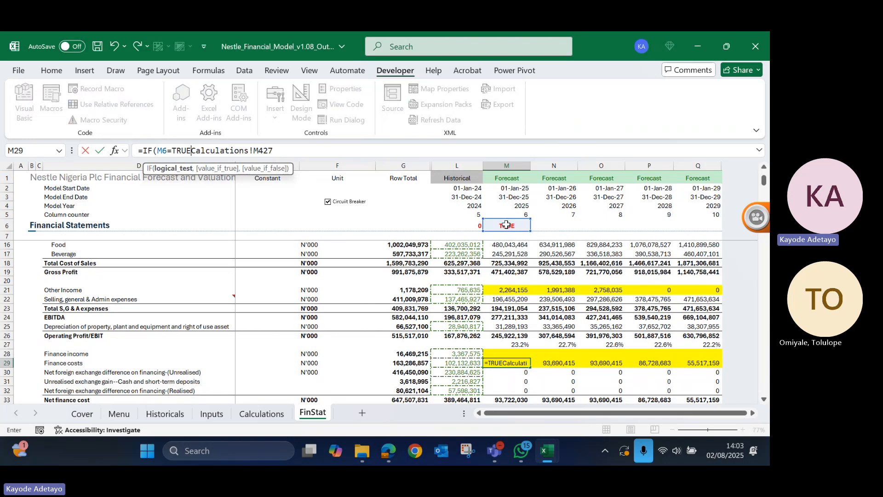
pyautogui.write(',')
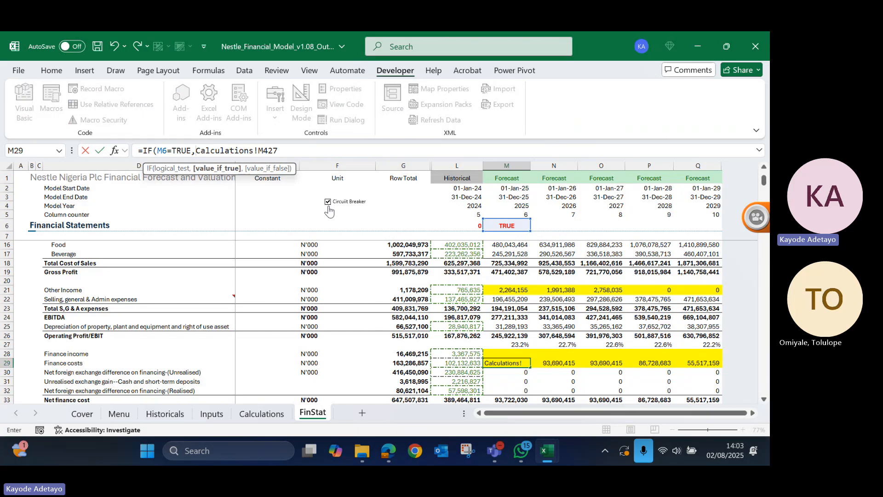
pyautogui.write('0,')
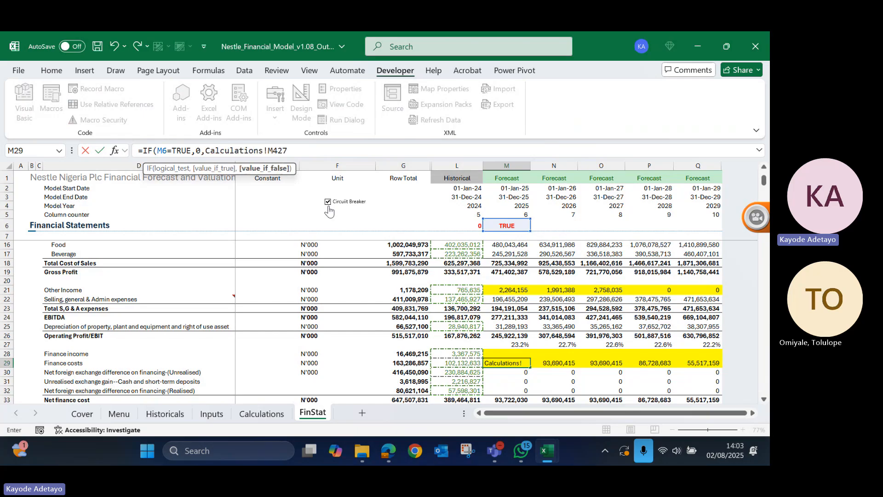
pyautogui.click(314, 152)
pyautogui.write(')')
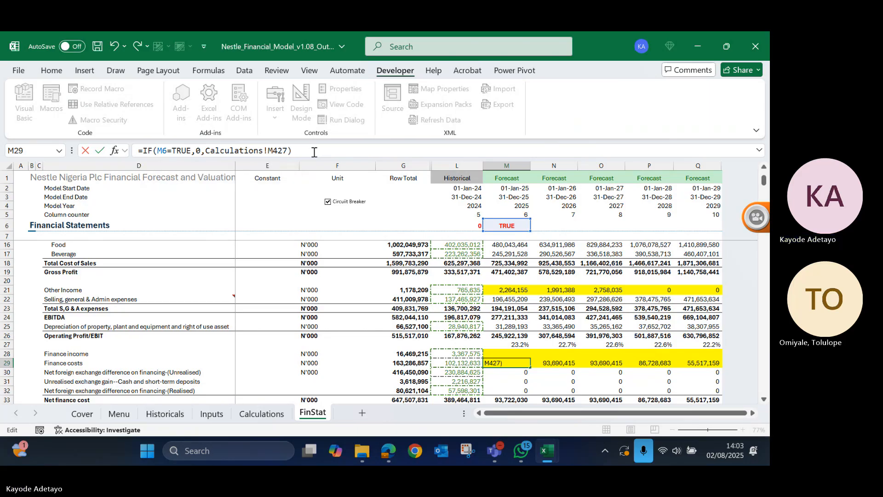
pyautogui.hotkey('ctrl', 'Return')
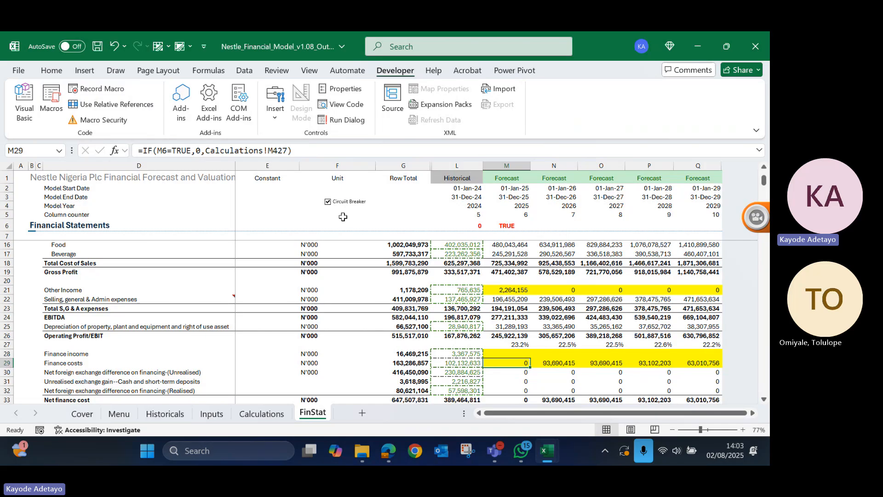
pyautogui.click(327, 202)
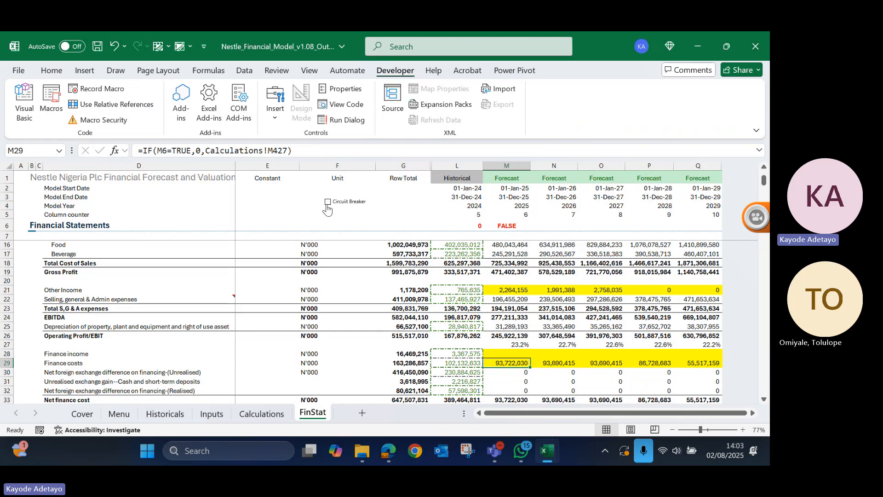
# - Toggle the Circuit Breaker check box on and off to test its effect on the forecast Finance costs in M29:Q29, ending ticked
pyautogui.click(328, 202)
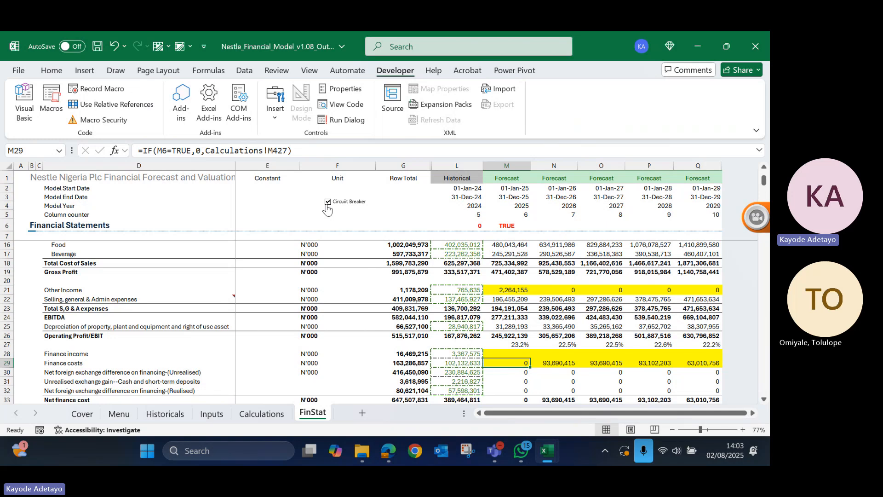
pyautogui.click(327, 206)
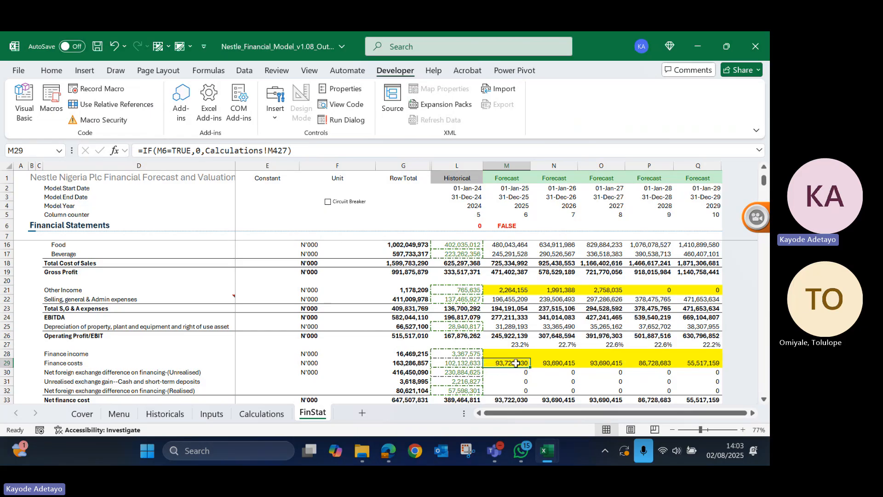
pyautogui.hotkey('shift', 'Right')
pyautogui.hotkey('shift', 'Right')
pyautogui.hotkey('shift', 'Right')
pyautogui.hotkey('shift', 'Right')
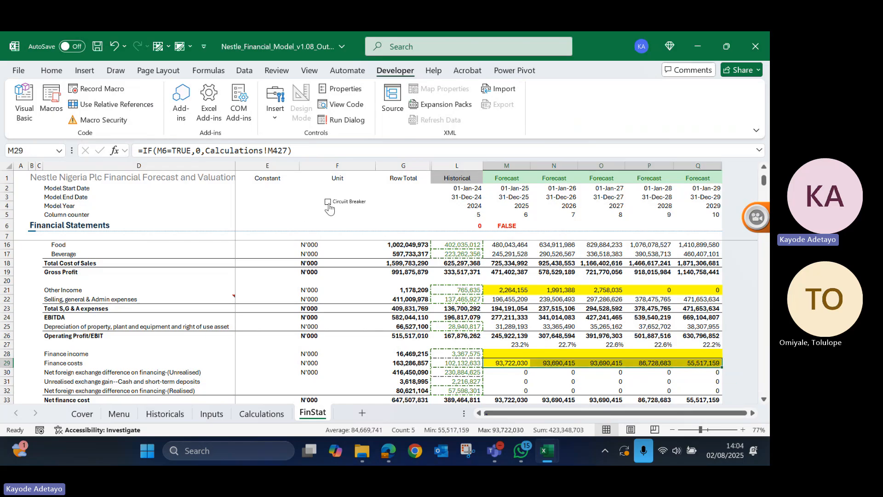
pyautogui.click(415, 232)
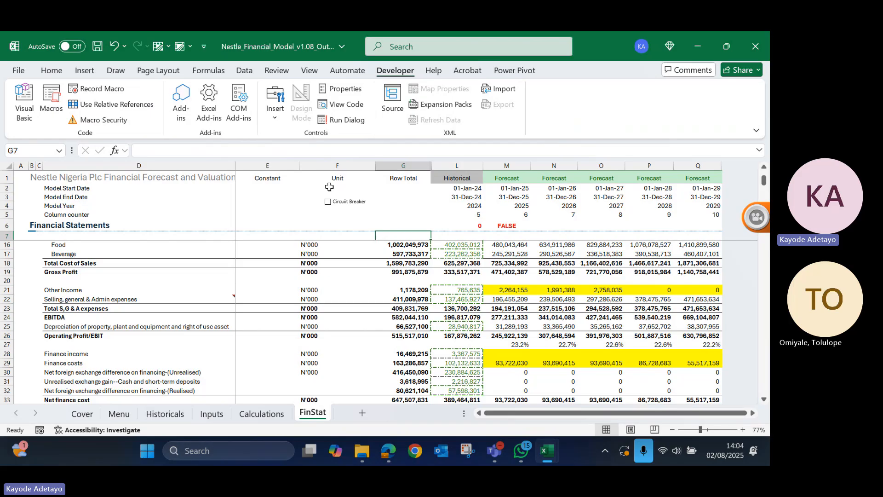
pyautogui.click(328, 202)
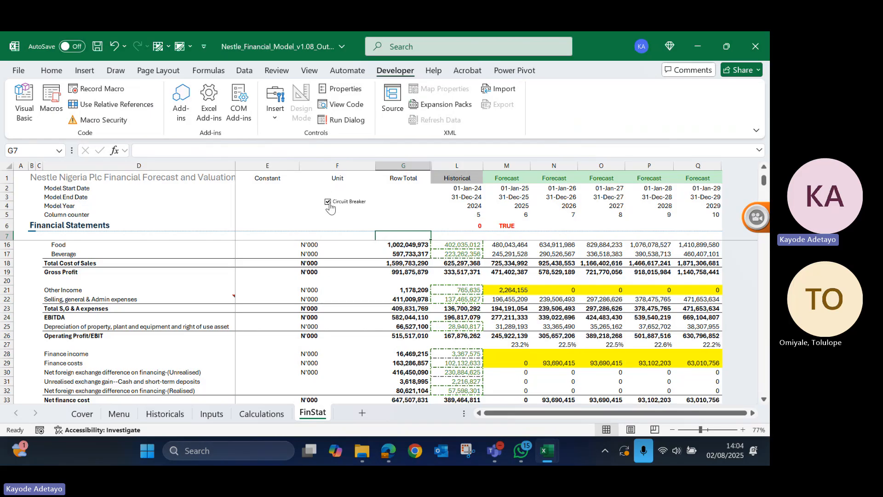
# - Make the switch reference absolute in M29, giving =IF($M$6=TRUE,0,Calculations!M427), and fill the formula right through Q29
pyautogui.doubleClick(510, 362)
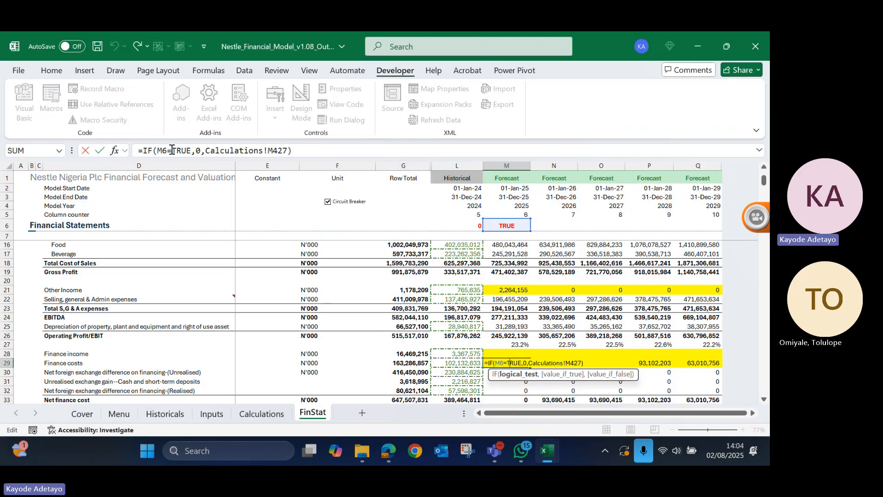
pyautogui.click(168, 151)
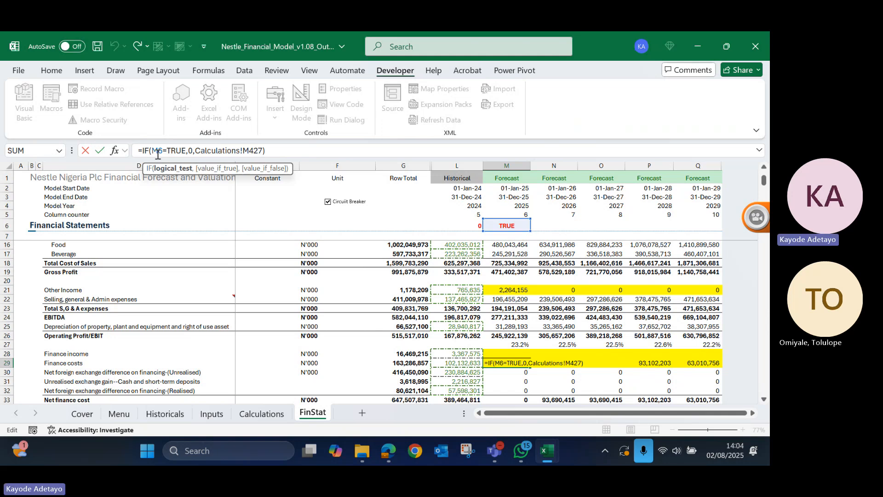
pyautogui.press('F4')
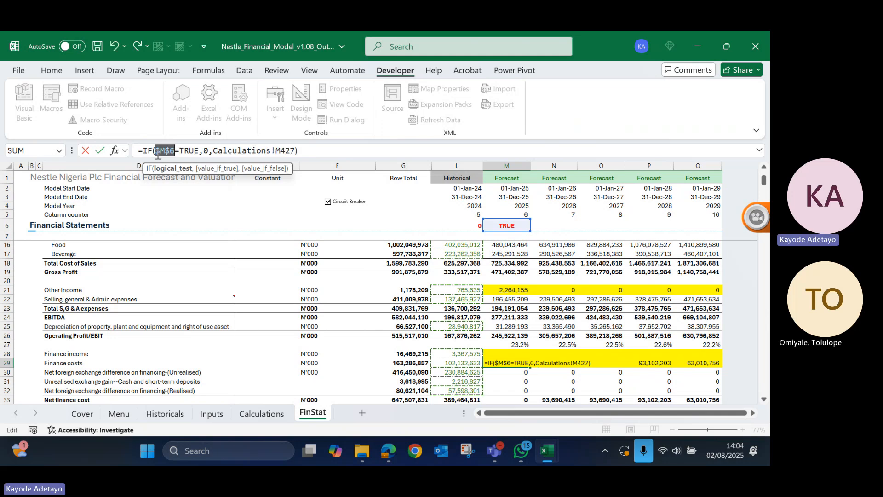
pyautogui.hotkey('ctrl', 'Return')
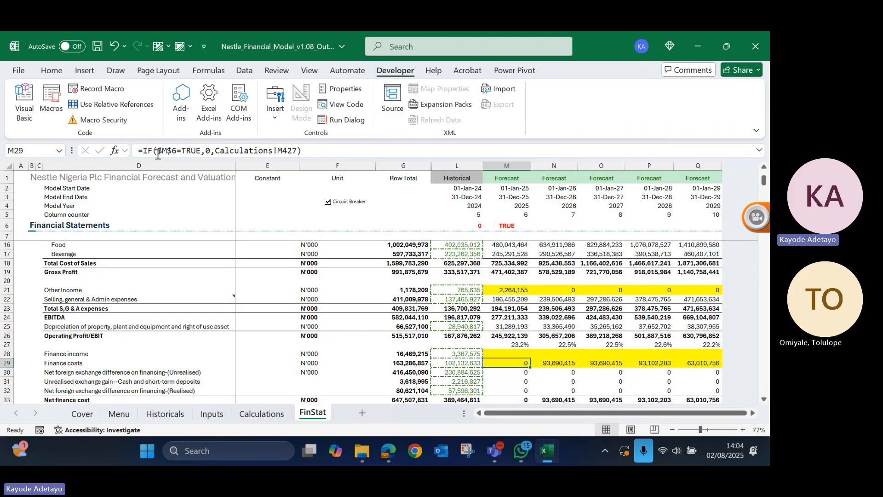
pyautogui.hotkey('ctrl', 'shift', 'Right')
pyautogui.hotkey('ctrl', 'r')
# - Switch the Circuit Breaker off and on repeatedly to test the filled Finance costs formulas across all forecast years, ending ticked
pyautogui.click(329, 215)
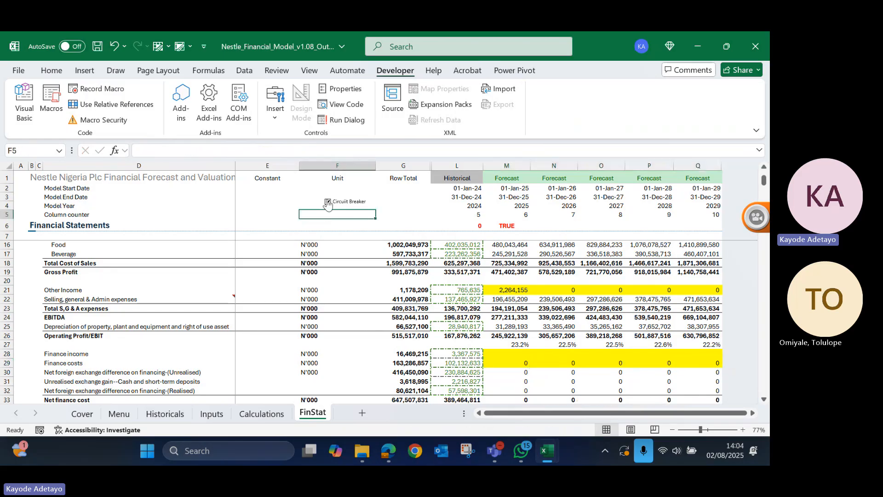
pyautogui.click(328, 202)
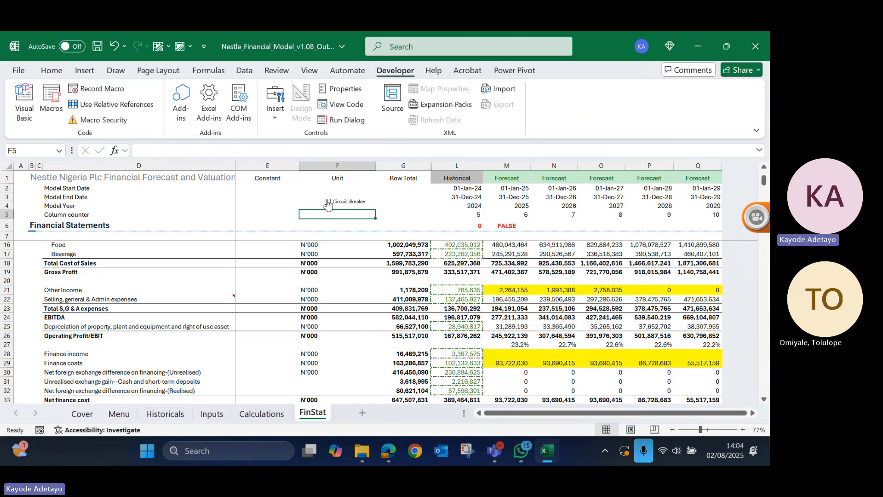
pyautogui.click(327, 202)
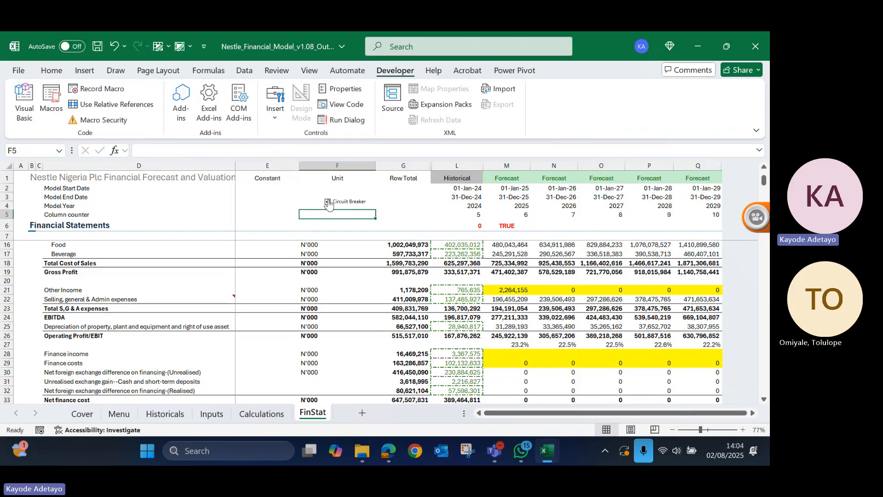
pyautogui.click(328, 203)
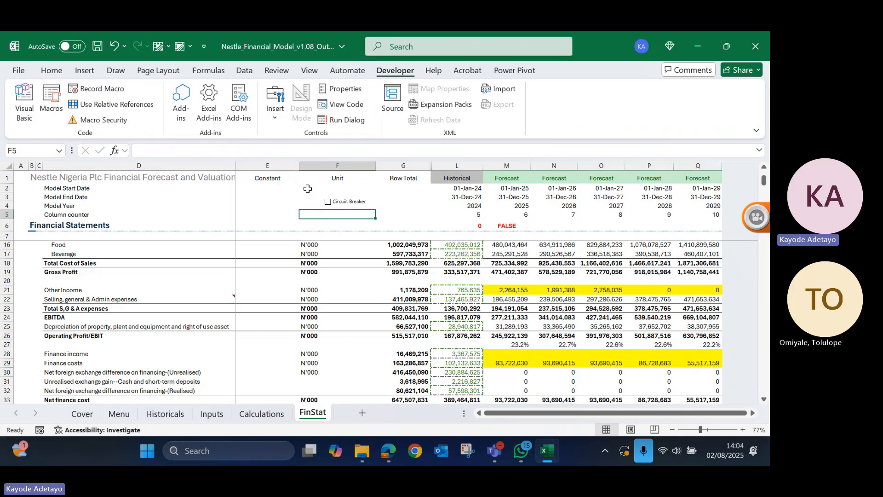
pyautogui.press('Right')
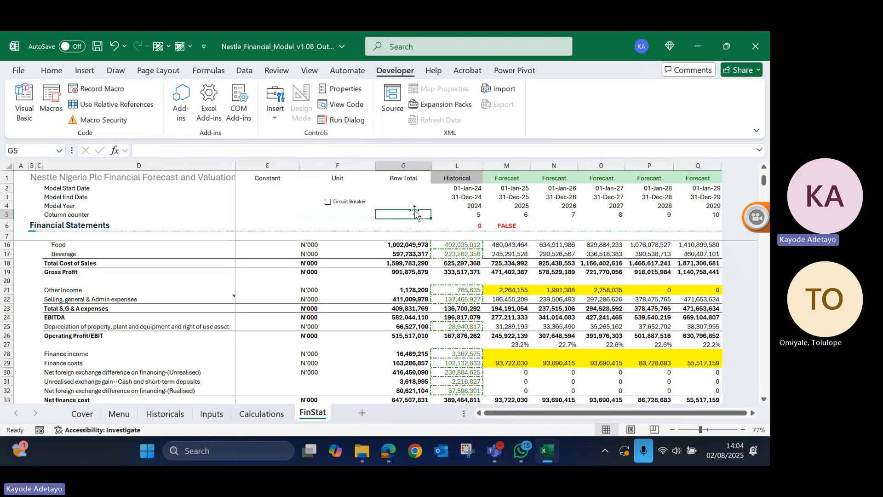
pyautogui.click(328, 202)
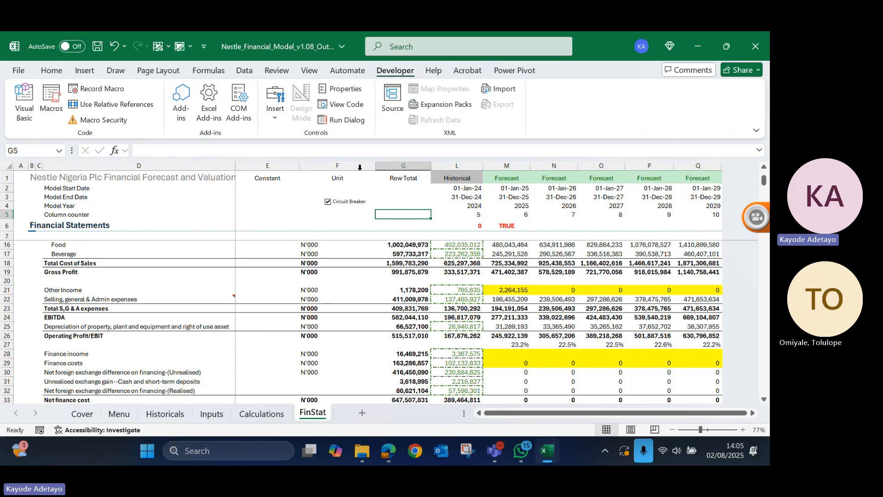
pyautogui.click(327, 202)
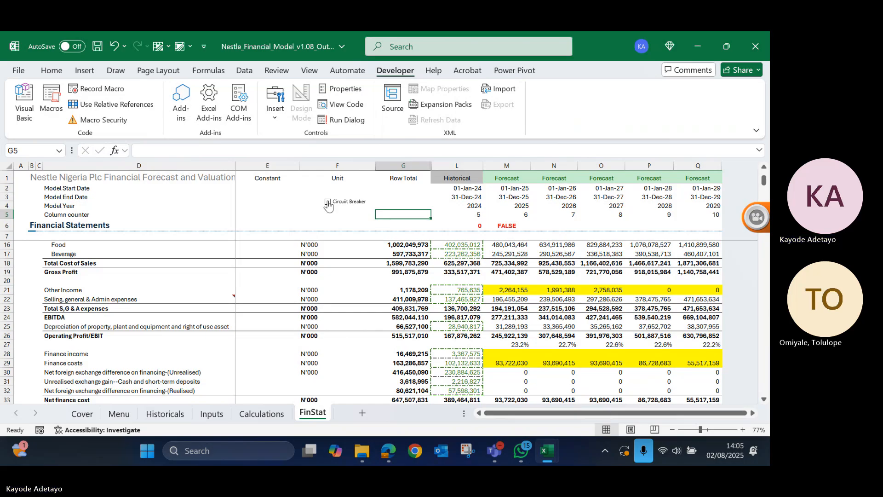
pyautogui.click(327, 202)
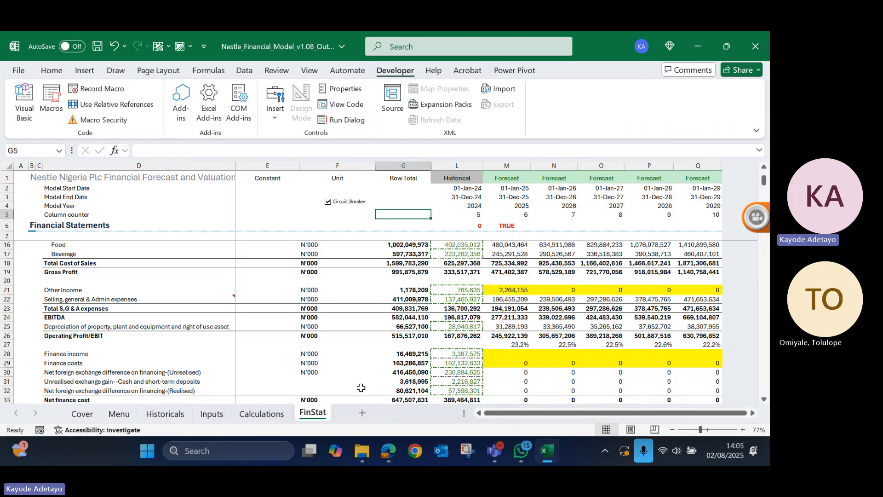
# - Inspect the Balance check row below the Statement of Financial Position, starting with the 2025 forecast in M98
pyautogui.scroll(-5, 419, 345)
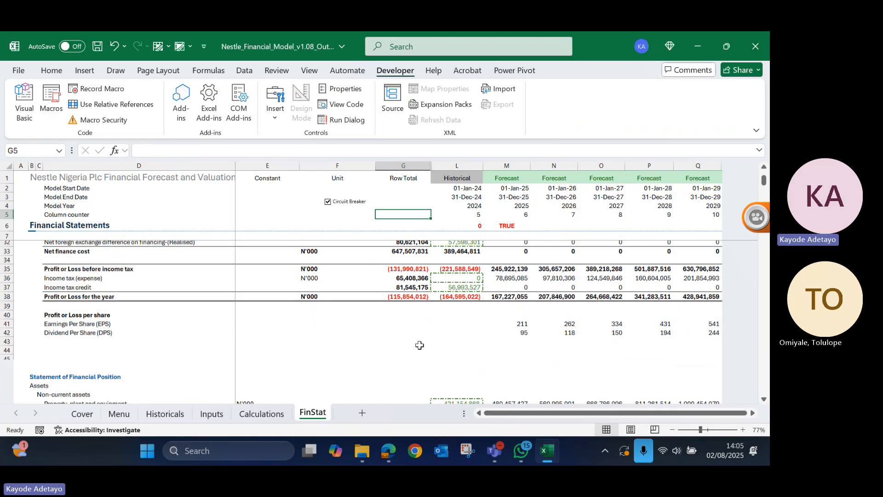
pyautogui.scroll(-8, 419, 345)
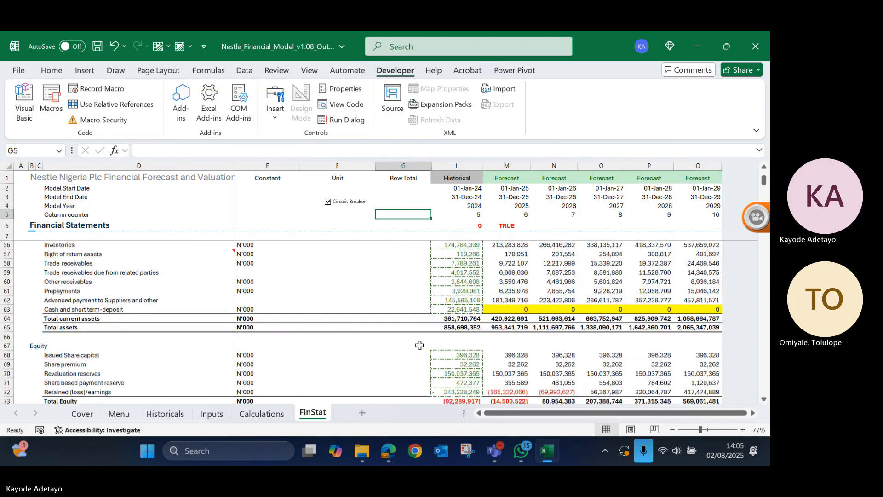
pyautogui.scroll(-10, 419, 345)
pyautogui.click(506, 342)
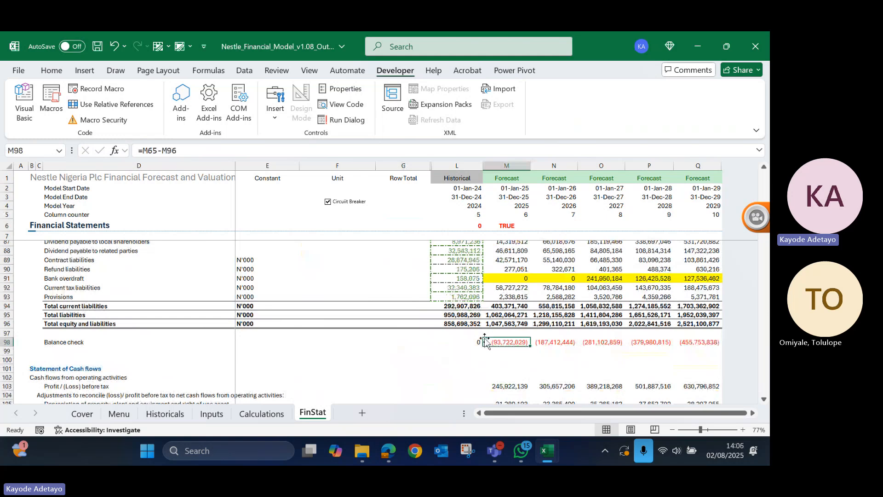
# - Review the Statement of Profit or loss with the breaker on, from Other Income through Finance costs to Profit or Loss for the year
pyautogui.scroll(11, 486, 342)
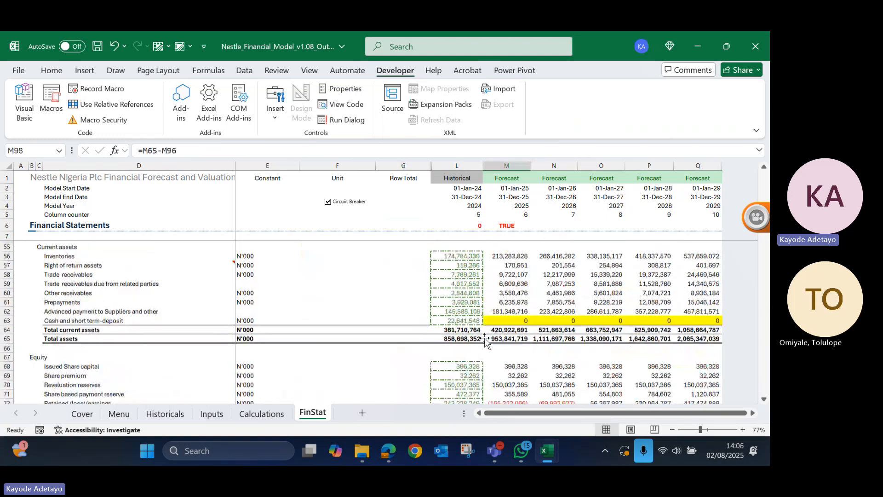
pyautogui.scroll(15, 486, 342)
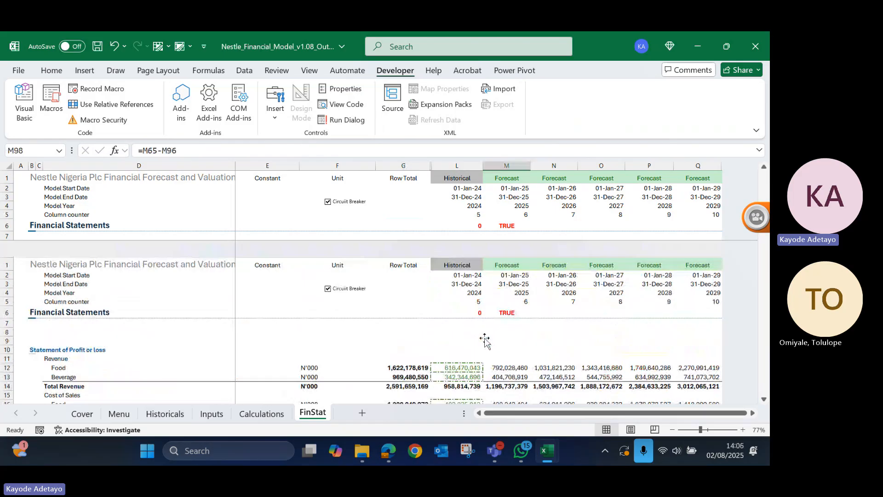
pyautogui.scroll(-5, 485, 340)
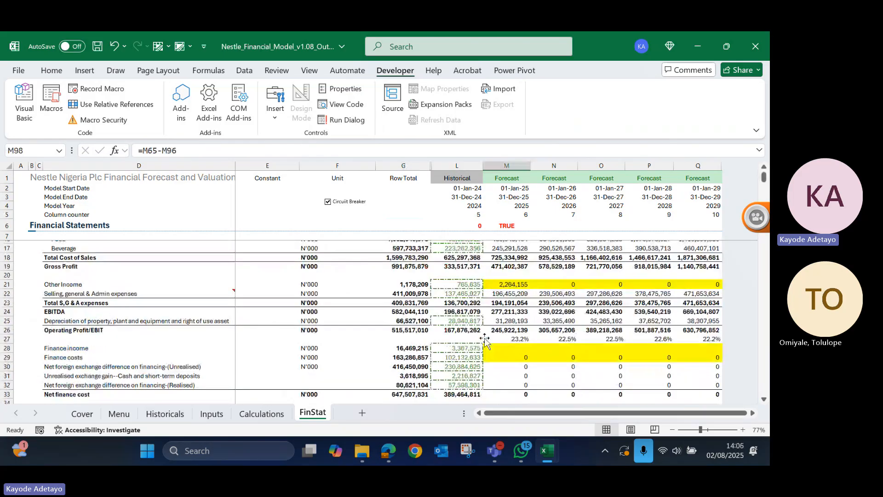
pyautogui.scroll(-1, 485, 340)
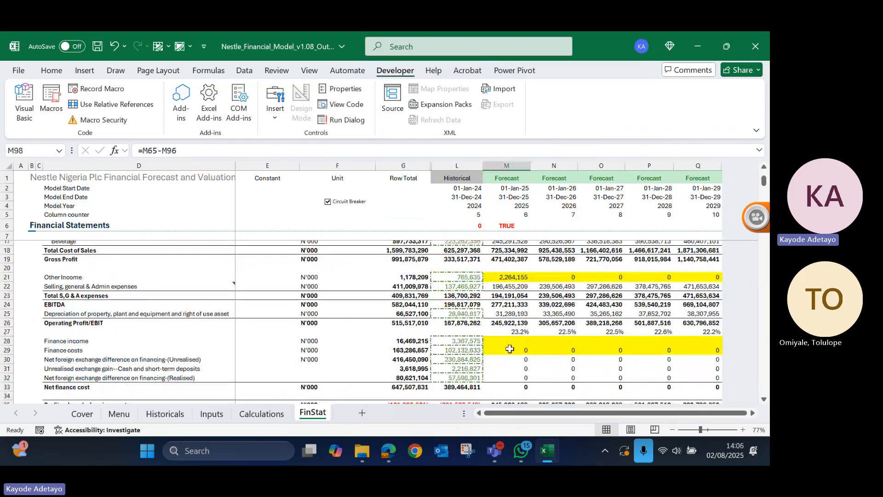
pyautogui.scroll(-1, 509, 350)
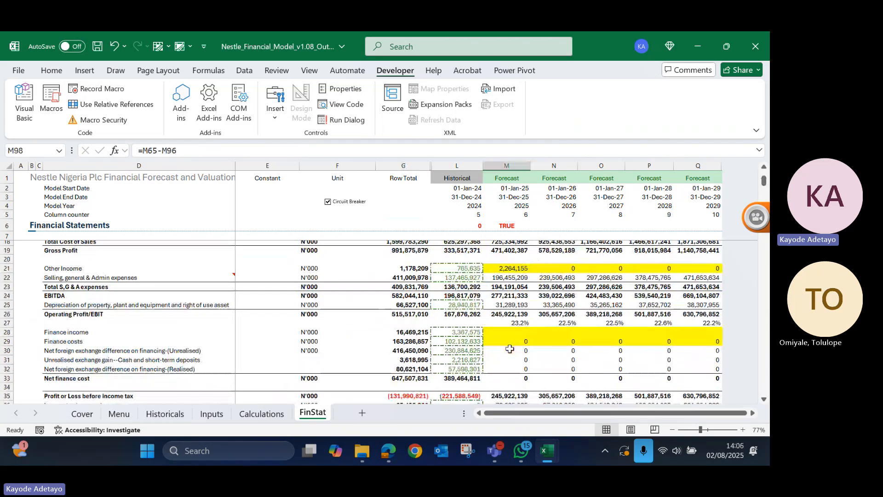
pyautogui.scroll(-2, 510, 350)
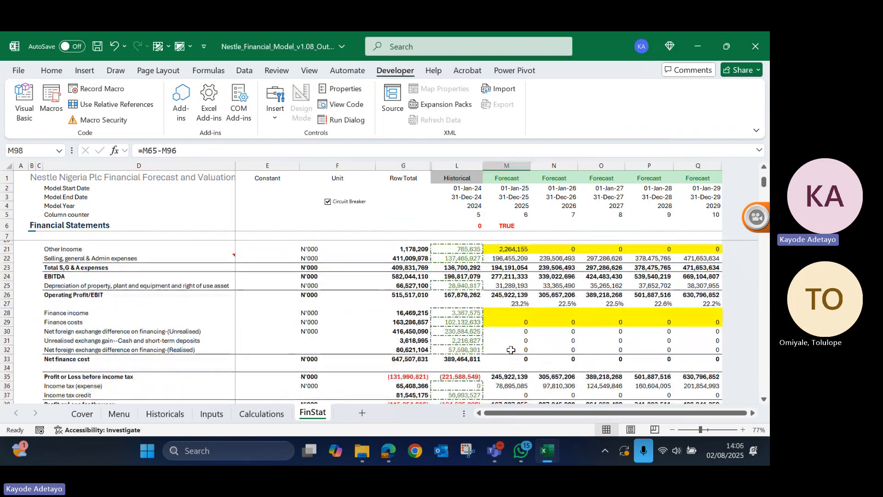
pyautogui.scroll(-3, 511, 350)
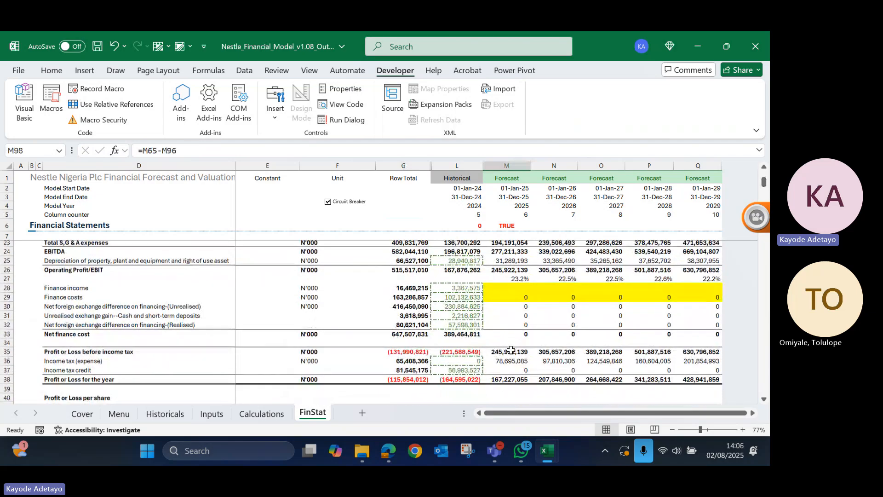
# - View the dividend payable schedules on the Calculations sheet, and review the Cash Sweep section back on FinStat
pyautogui.click(260, 413)
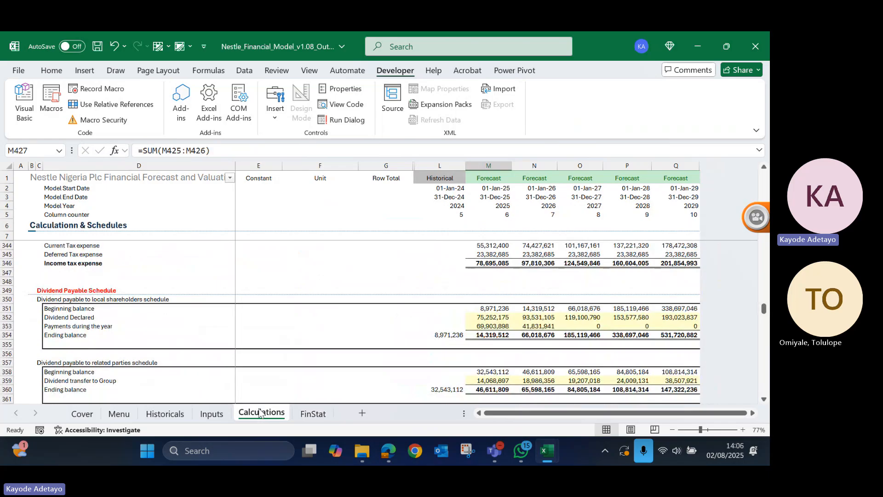
pyautogui.click(319, 411)
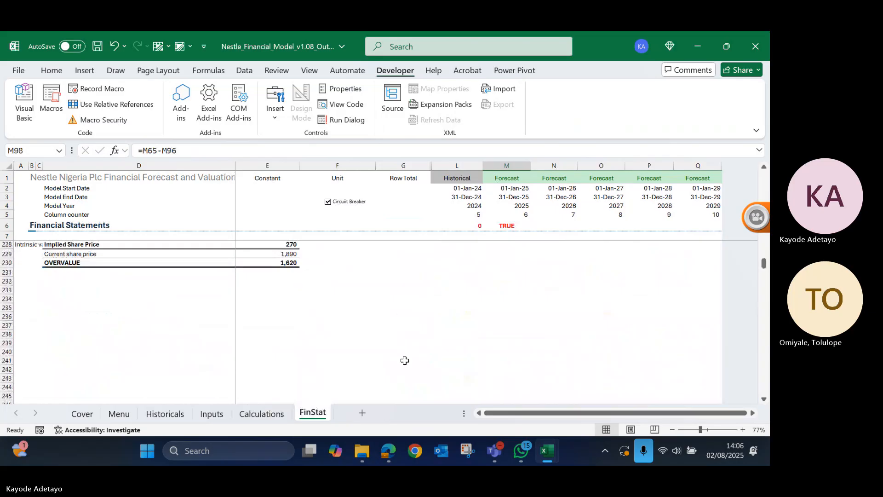
pyautogui.scroll(20, 405, 360)
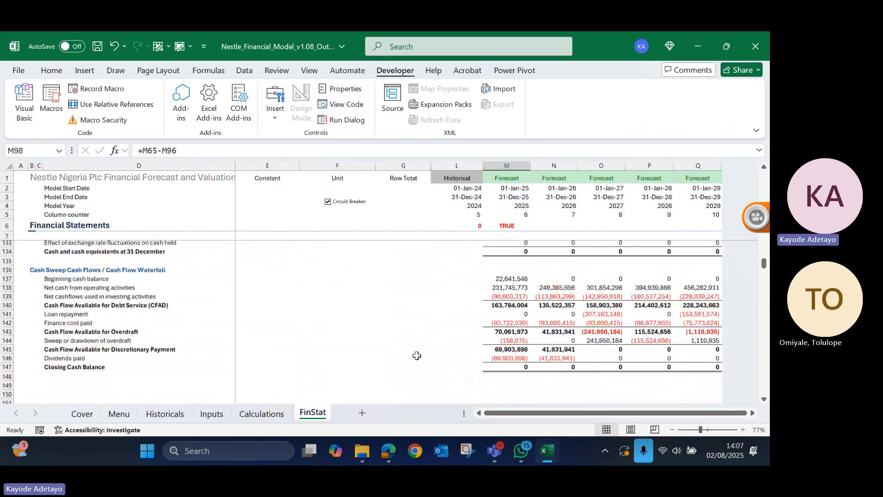
pyautogui.scroll(20, 417, 356)
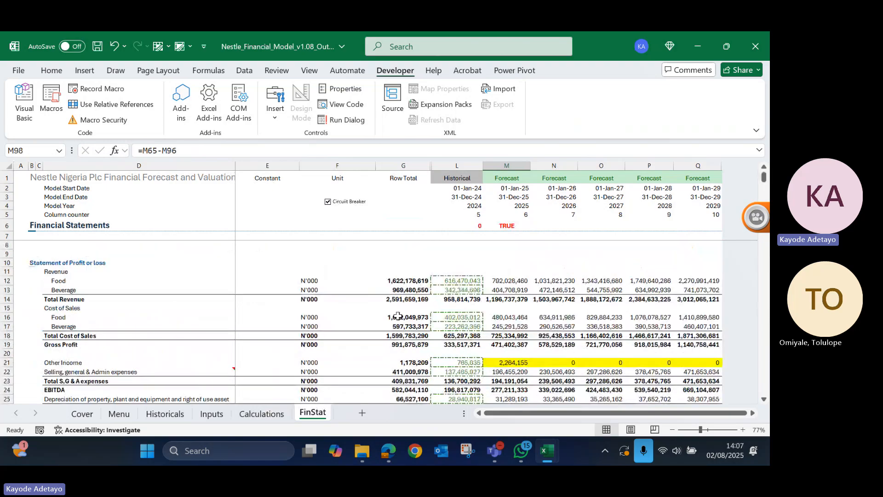
# - Untick the Circuit Breaker check box and check the Other Income cell M21 and the Finance costs cell M29
pyautogui.click(327, 202)
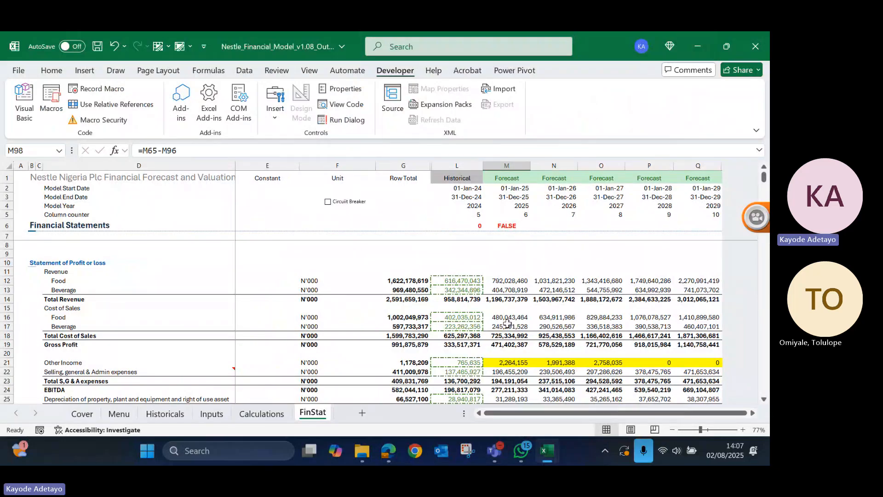
pyautogui.rightClick(513, 362)
pyautogui.scroll(-1, 504, 362)
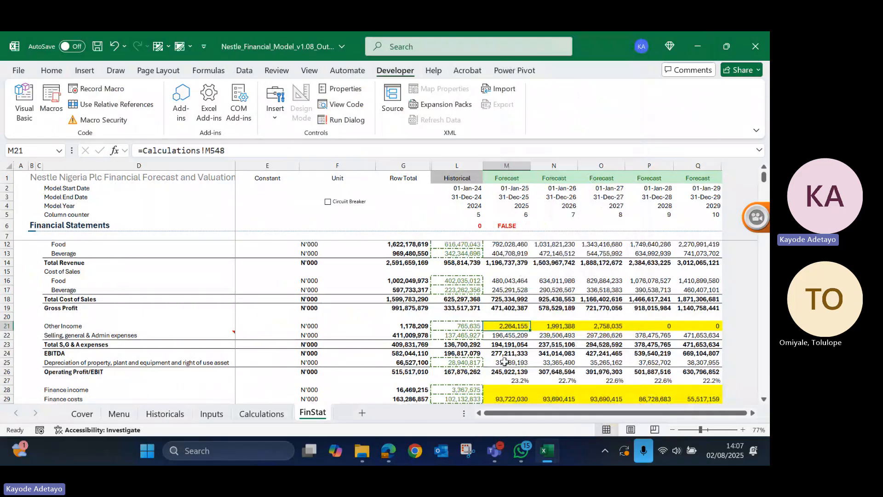
pyautogui.scroll(-2, 505, 362)
pyautogui.click(506, 345)
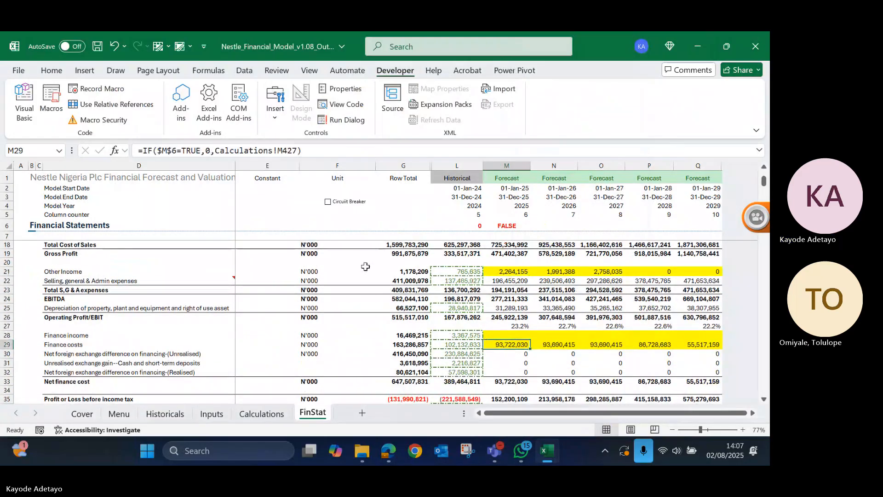
pyautogui.scroll(2, 365, 266)
pyautogui.scroll(4, 366, 267)
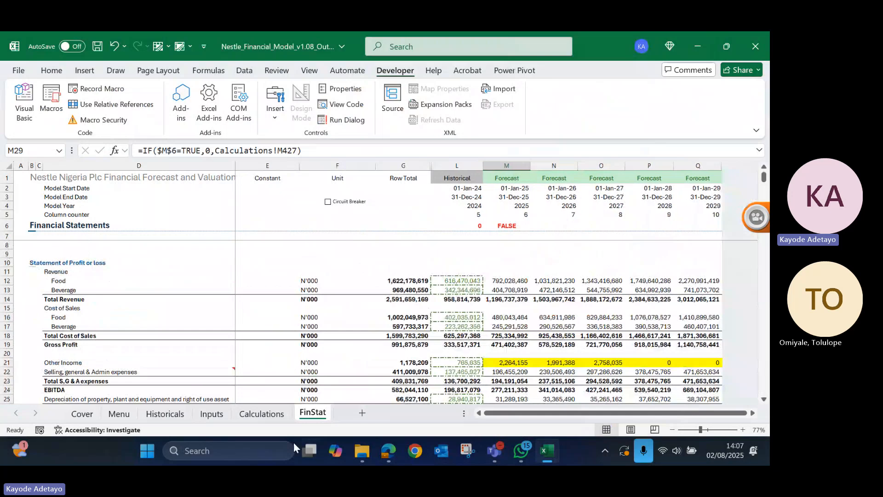
# - Review the equity and loan schedules on the Calculations sheet, inspect the 2025 loan interest formula in M425, and return to FinStat
pyautogui.click(269, 414)
pyautogui.scroll(1, 412, 363)
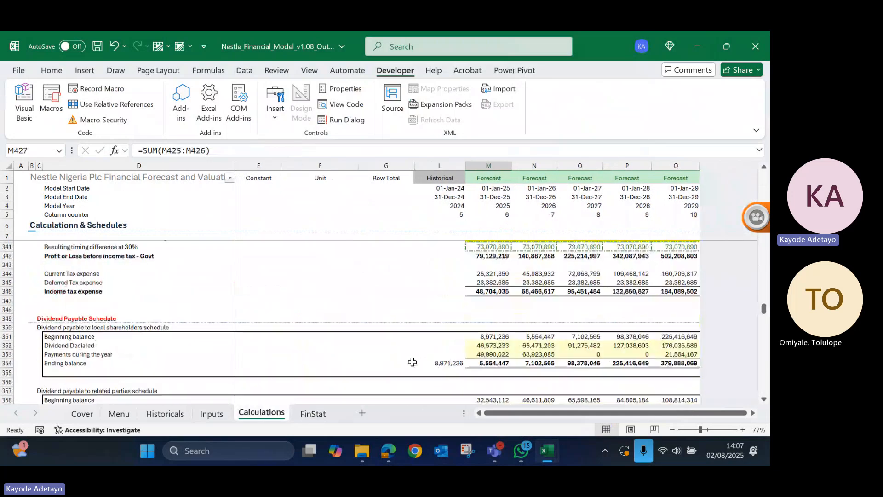
pyautogui.scroll(1, 412, 362)
pyautogui.scroll(-5, 412, 363)
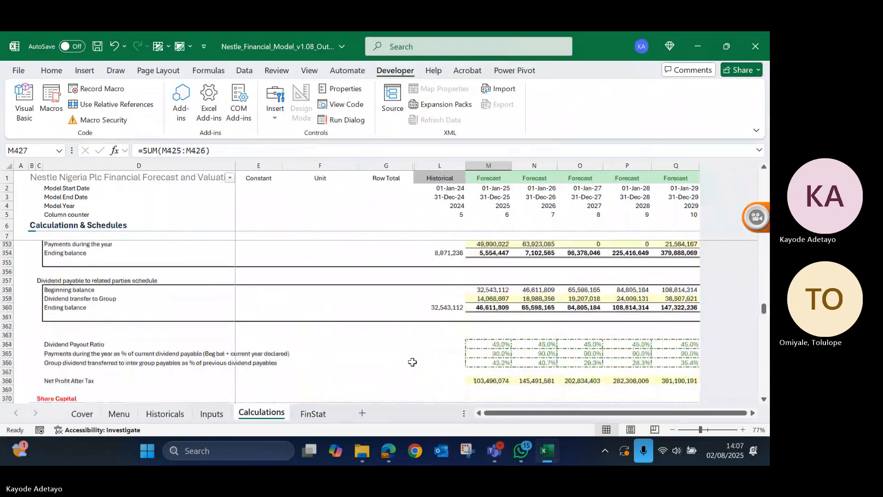
pyautogui.scroll(-10, 412, 363)
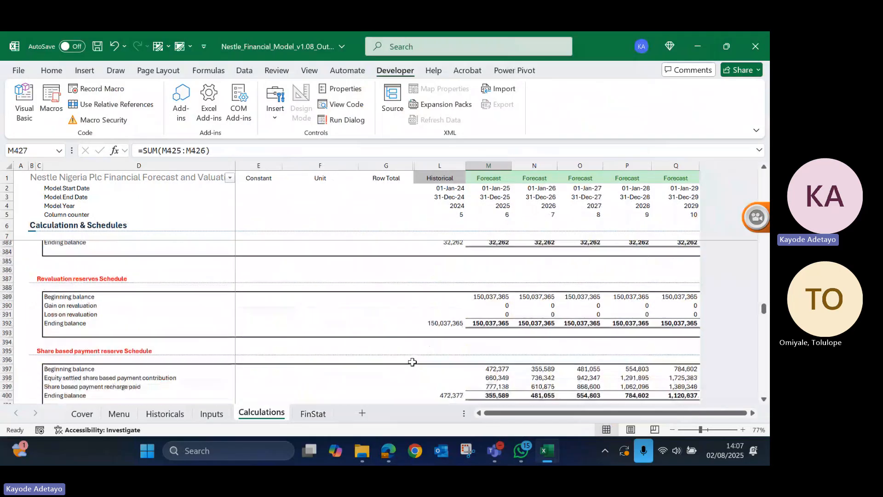
pyautogui.scroll(-3, 412, 363)
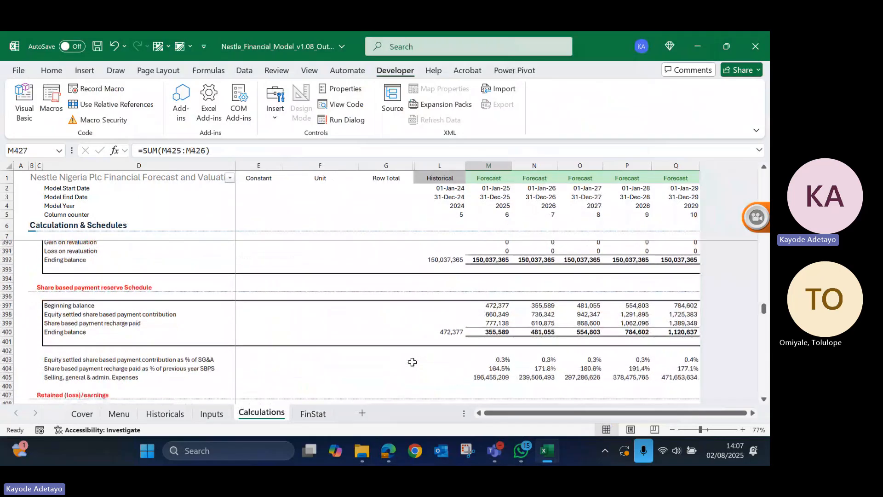
pyautogui.scroll(-8, 412, 363)
pyautogui.click(490, 322)
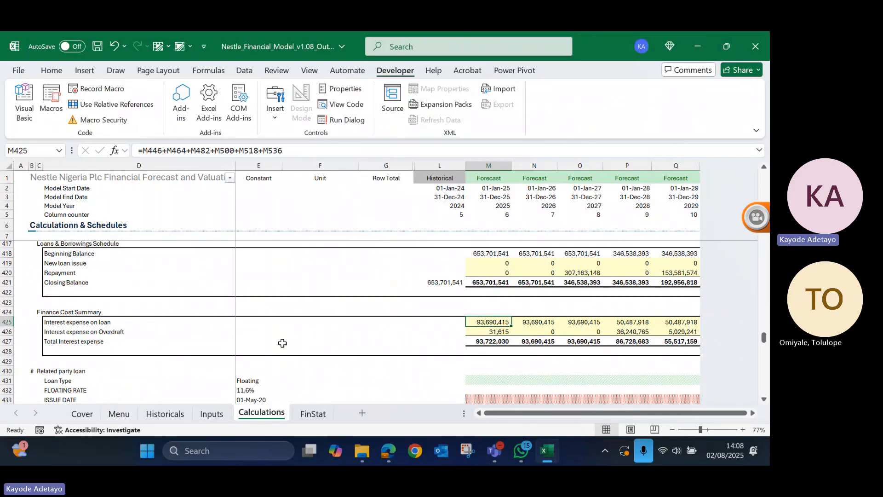
pyautogui.click(315, 413)
pyautogui.click(427, 254)
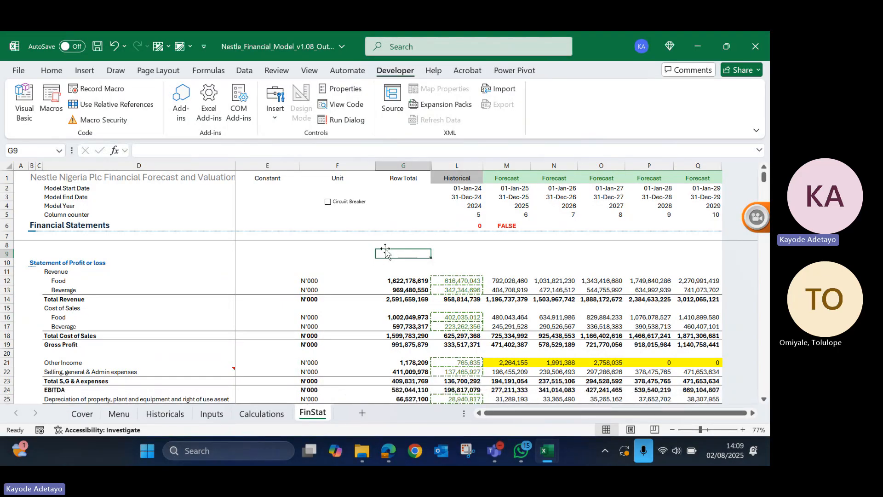
pyautogui.press('XF86AudioRaiseVolume')
# - Switch to the Teams meeting window to view the live transcript, and return to the FinStat sheet in Excel
pyautogui.click(500, 450)
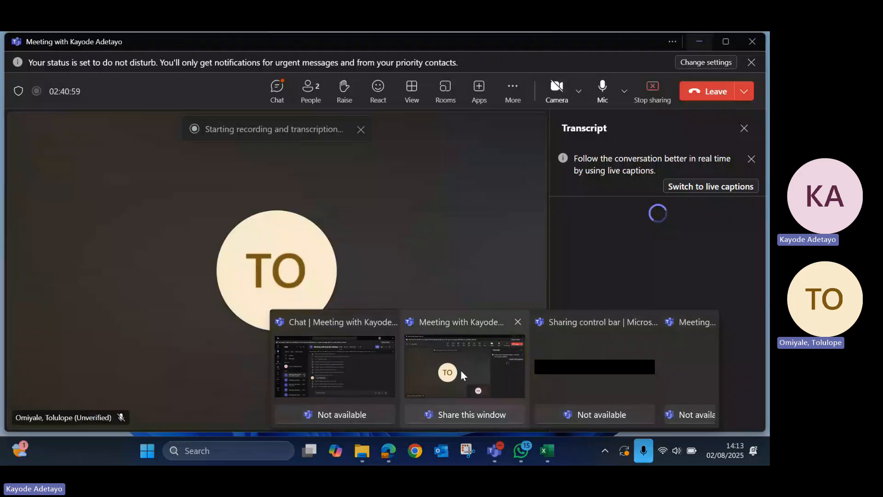
pyautogui.click(461, 374)
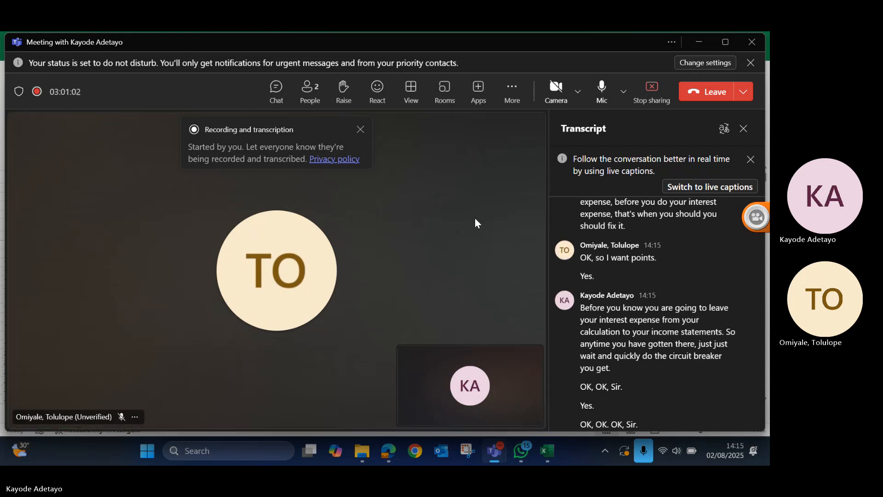
pyautogui.click(697, 42)
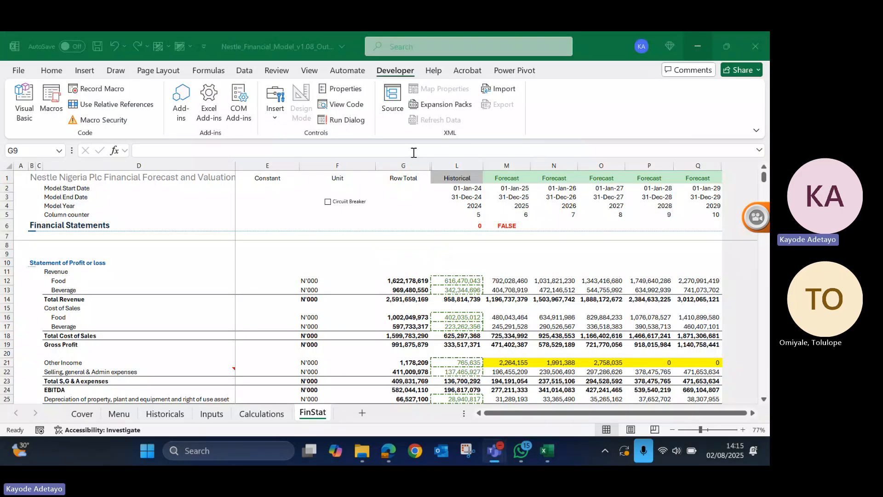
pyautogui.click(348, 215)
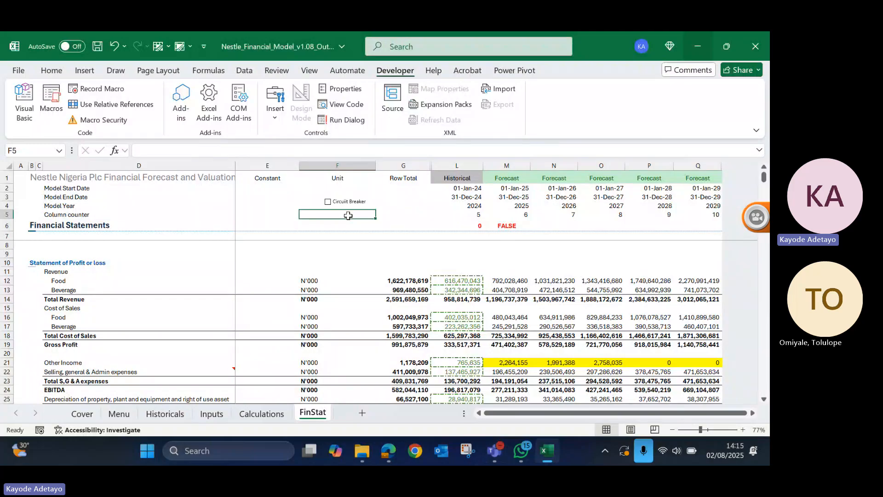
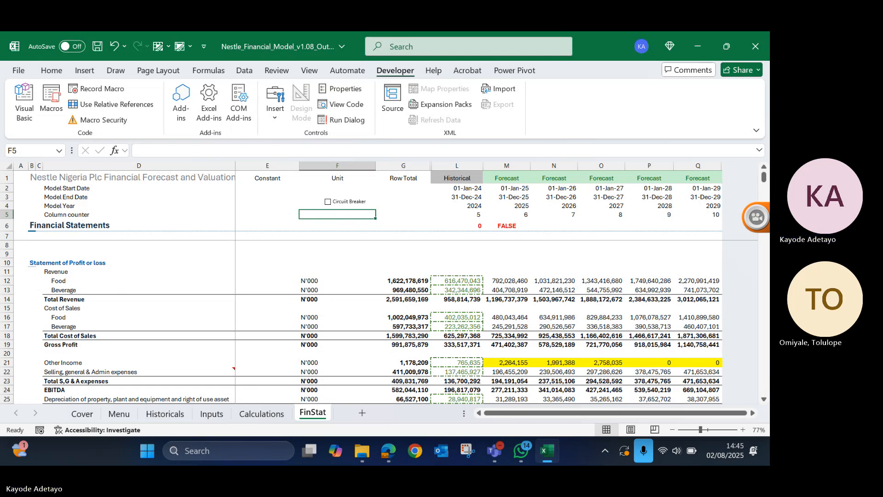
pyautogui.press('BackSpace')
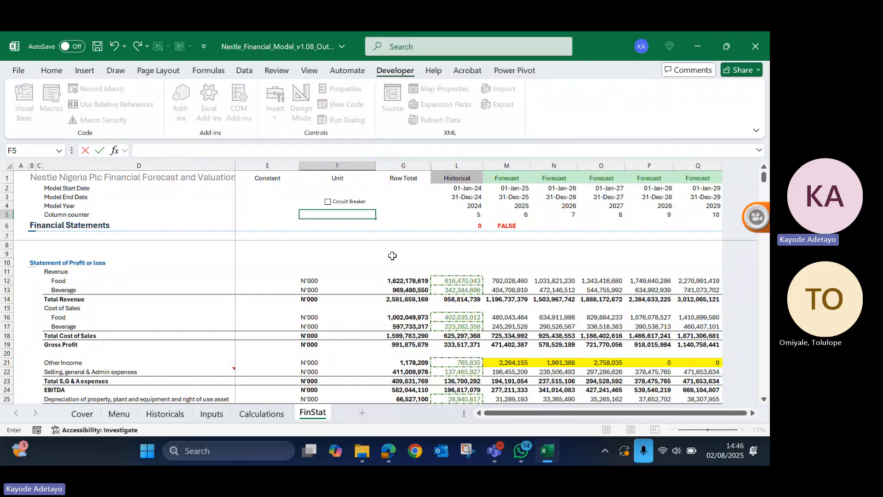
pyautogui.press('XF86AudioRaiseVolume')
pyautogui.click(9, 189)
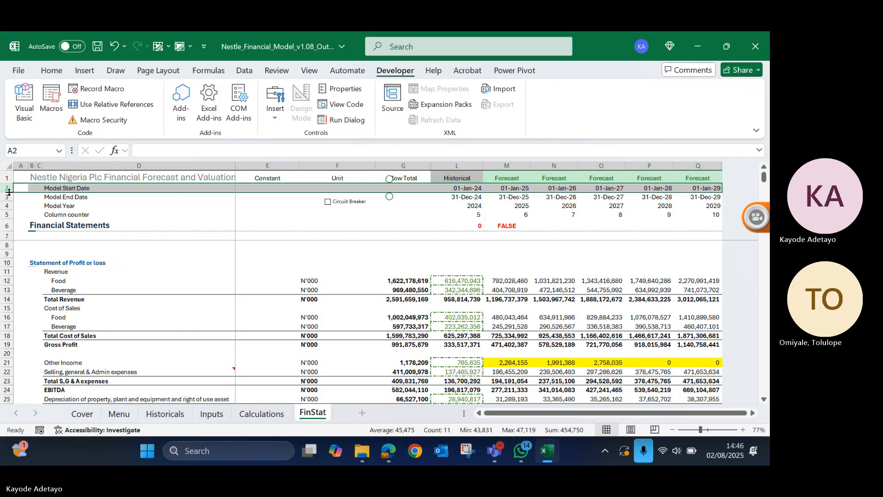
pyautogui.click(107, 262)
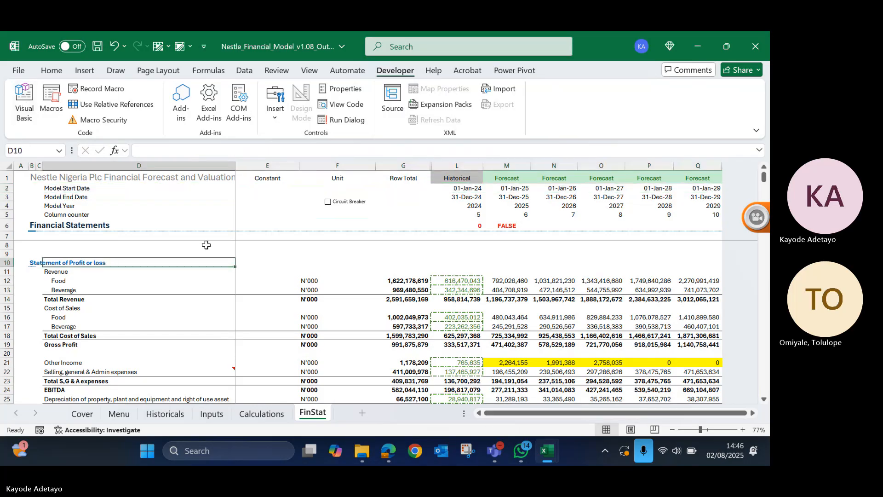
pyautogui.click(352, 210)
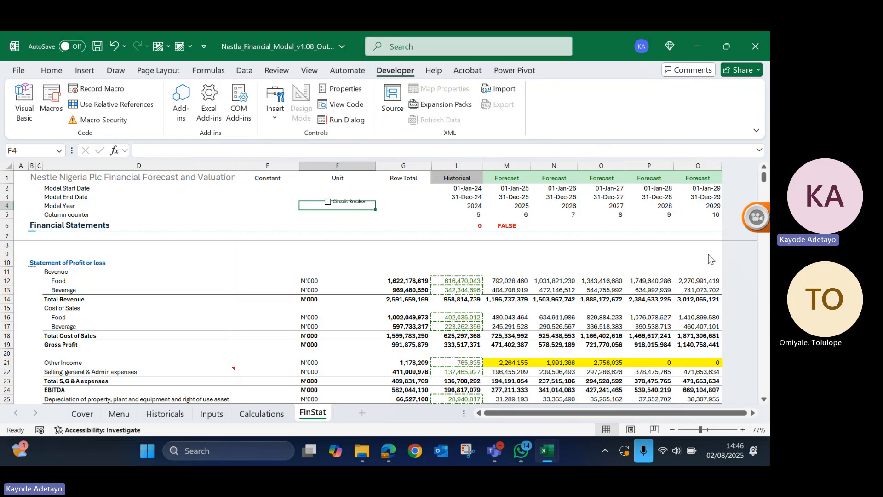
pyautogui.click(692, 249)
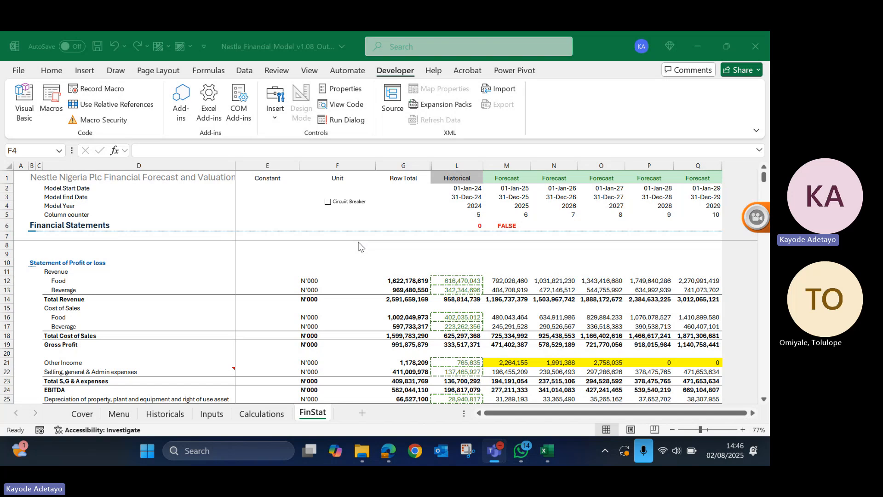
# - Clear the contents of cell L6 on the Financial Statements header row
pyautogui.click(474, 225)
pyautogui.press('Delete')
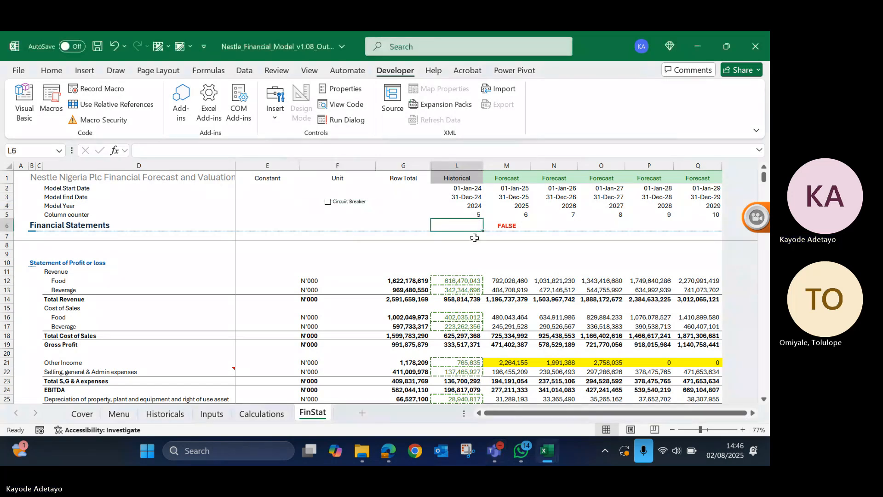
pyautogui.rightClick(346, 204)
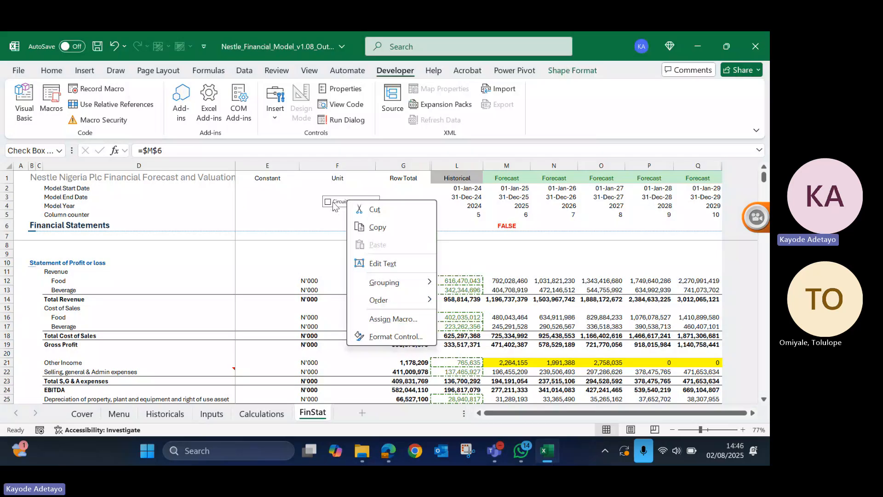
pyautogui.click(335, 206)
pyautogui.rightClick(341, 201)
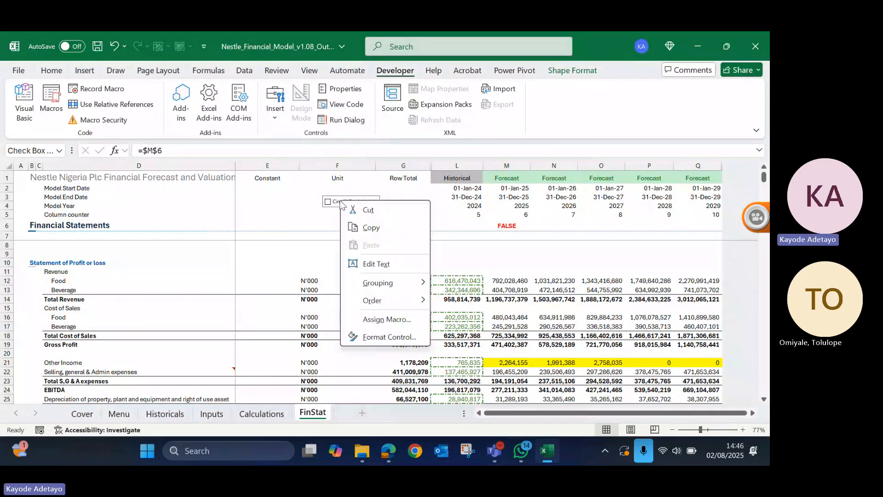
pyautogui.click(330, 204)
pyautogui.rightClick(334, 197)
pyautogui.click(333, 198)
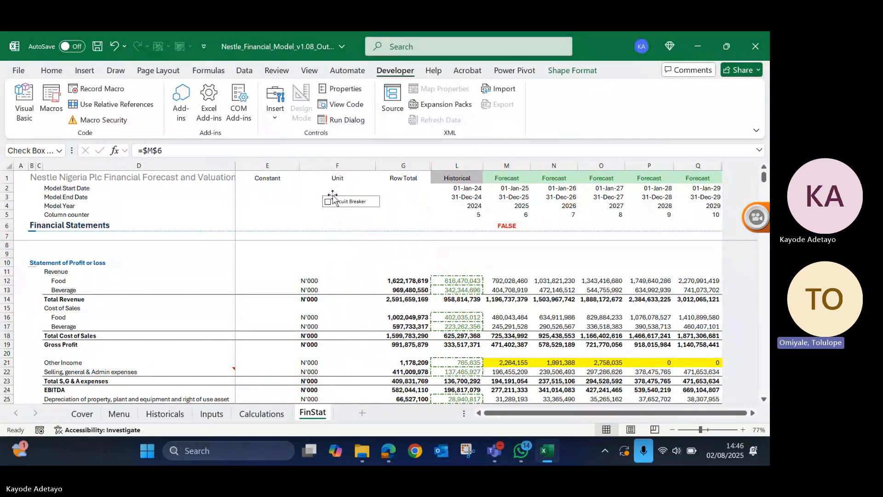
pyautogui.click(342, 201)
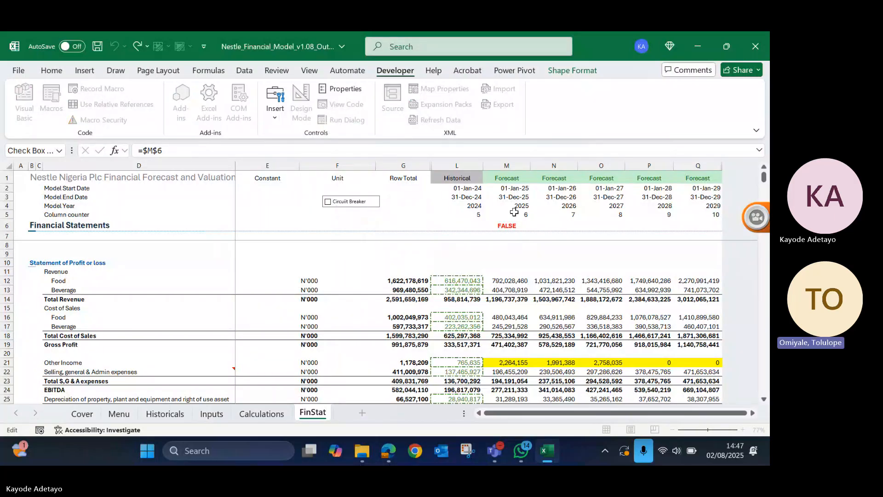
# - Hide the linked value in cell M6 by applying the custom number format ;;;
pyautogui.click(503, 226)
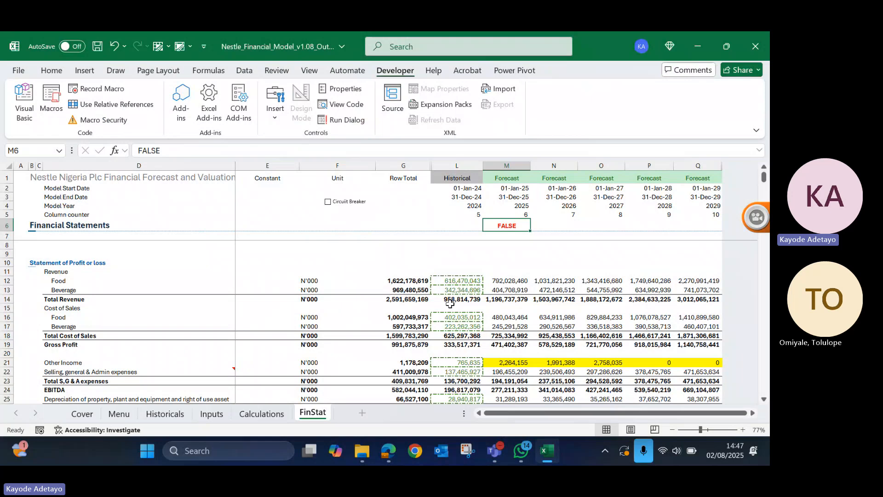
pyautogui.hotkey('ctrl', '1')
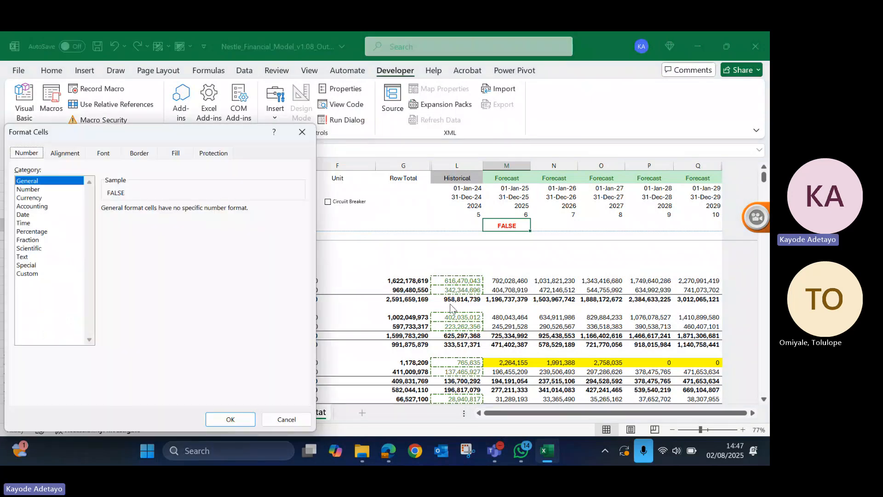
pyautogui.click(28, 274)
pyautogui.write(';;;')
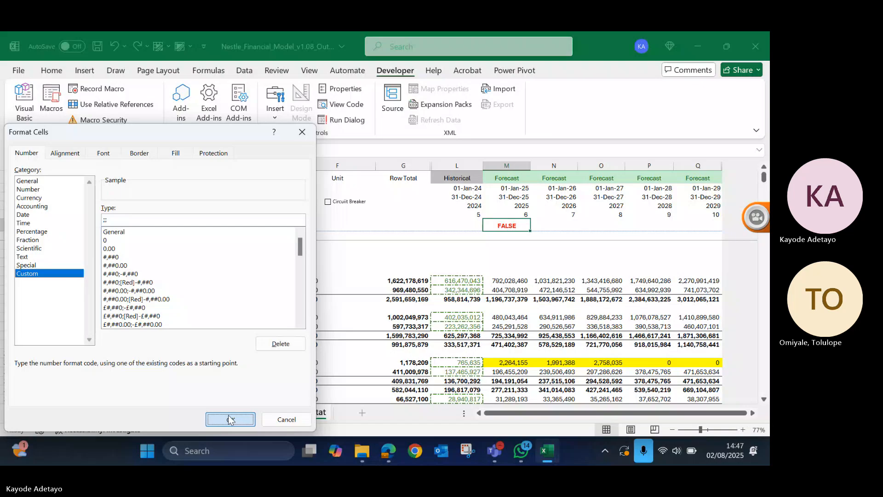
pyautogui.click(230, 420)
# - Move the Circuit Breaker check box from column F onto its linked cell M6 and deselect it
pyautogui.rightClick(348, 204)
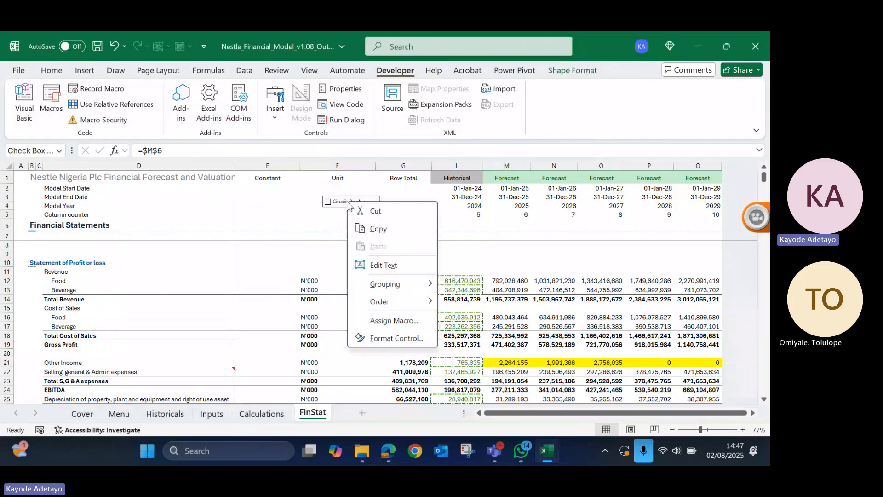
pyautogui.press('Escape')
pyautogui.moveTo(353, 207); pyautogui.dragTo(518, 229)
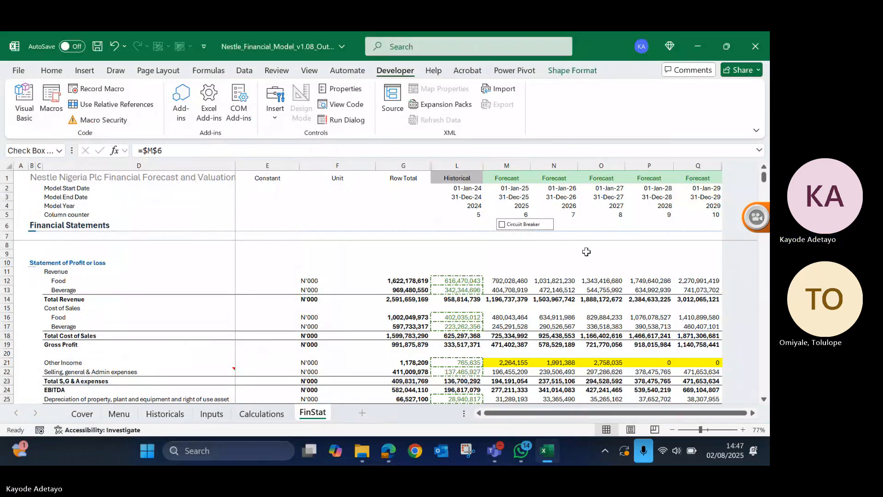
pyautogui.click(585, 254)
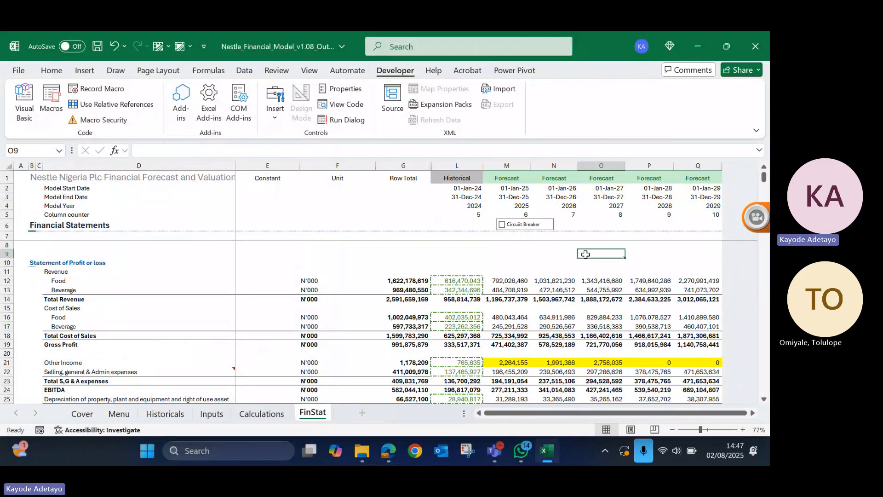
# - Select cell M6 beneath the Circuit Breaker check box to inspect its hidden linked value
pyautogui.click(519, 238)
pyautogui.press('Up')
pyautogui.press('Up')
pyautogui.press('Down')
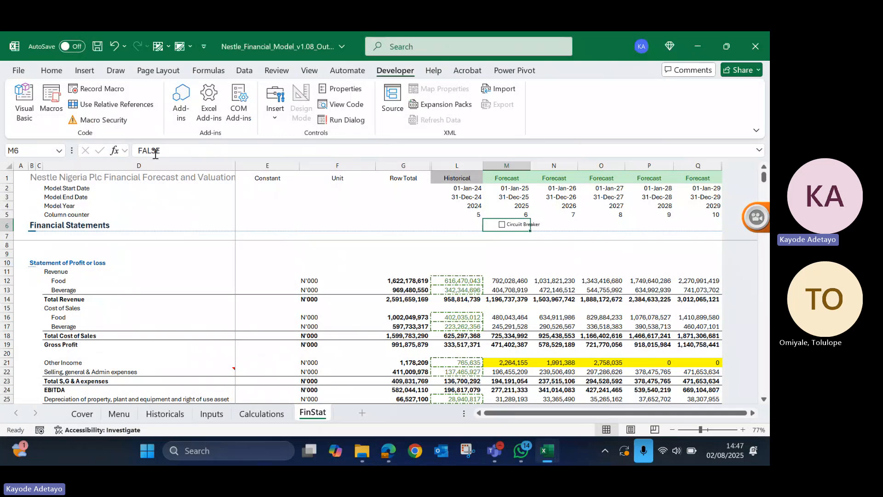
pyautogui.click(543, 241)
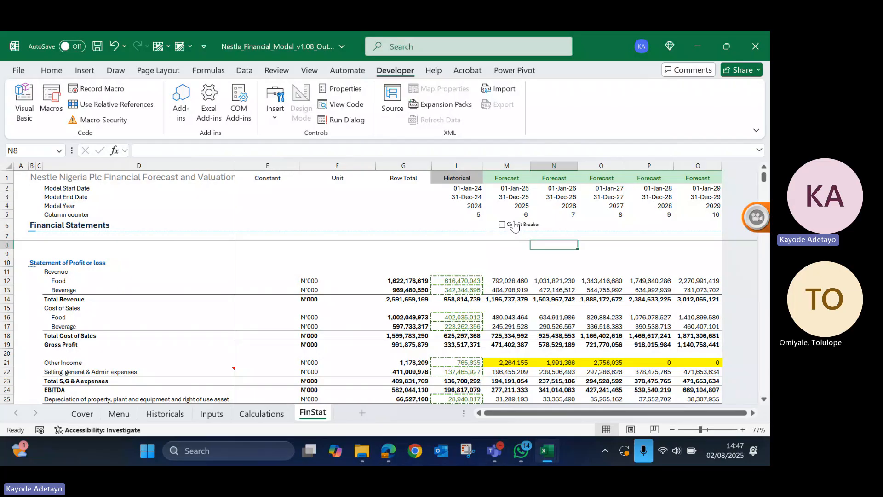
# - Review the cell link in the Circuit Breaker check box's Format Control settings, and close the dialog
pyautogui.keyDown('ctrl'); pyautogui.click(515, 225); pyautogui.keyUp('ctrl')
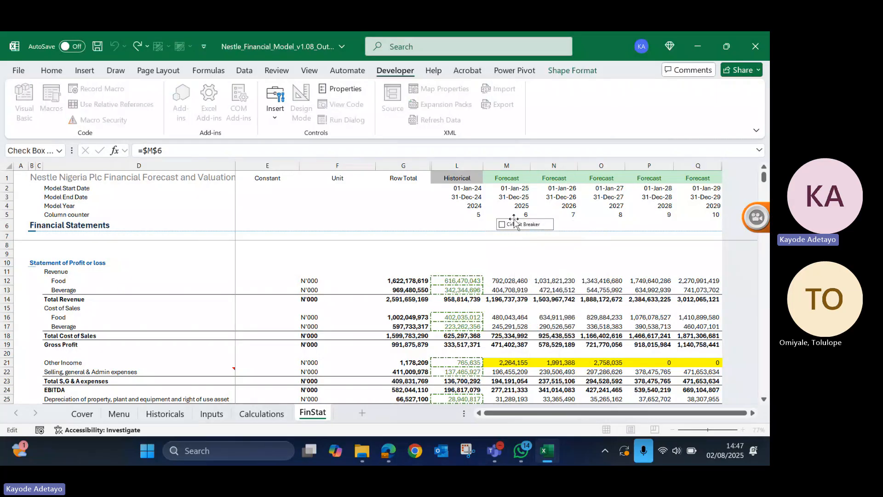
pyautogui.rightClick(514, 223)
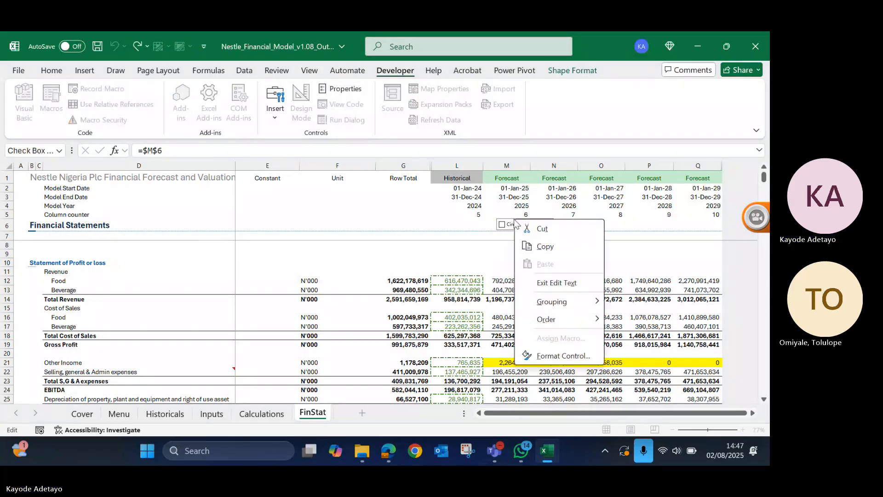
pyautogui.click(509, 219)
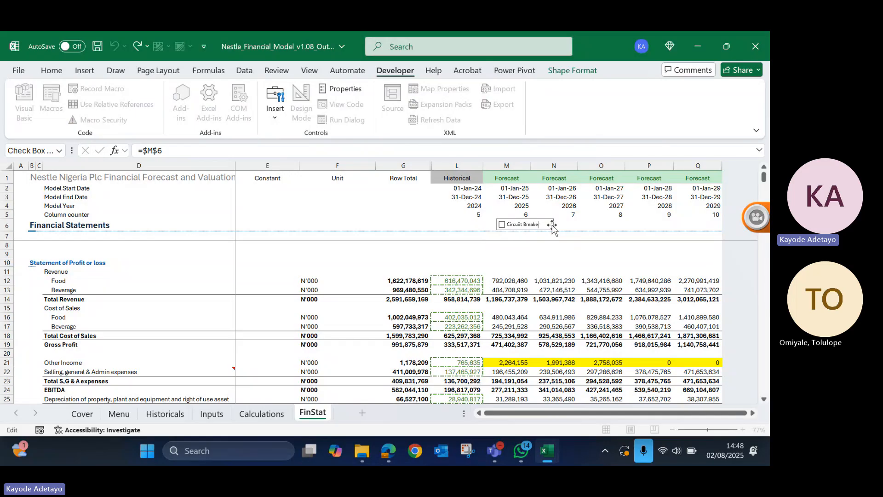
pyautogui.rightClick(554, 230)
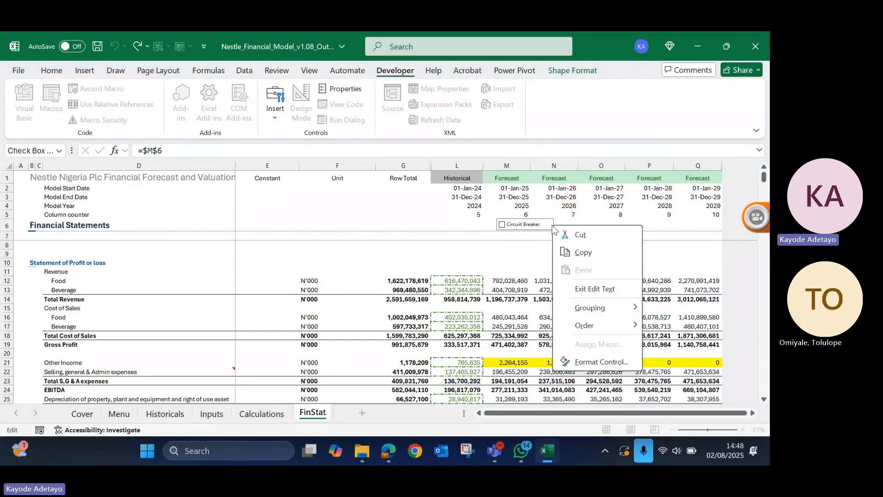
pyautogui.click(598, 362)
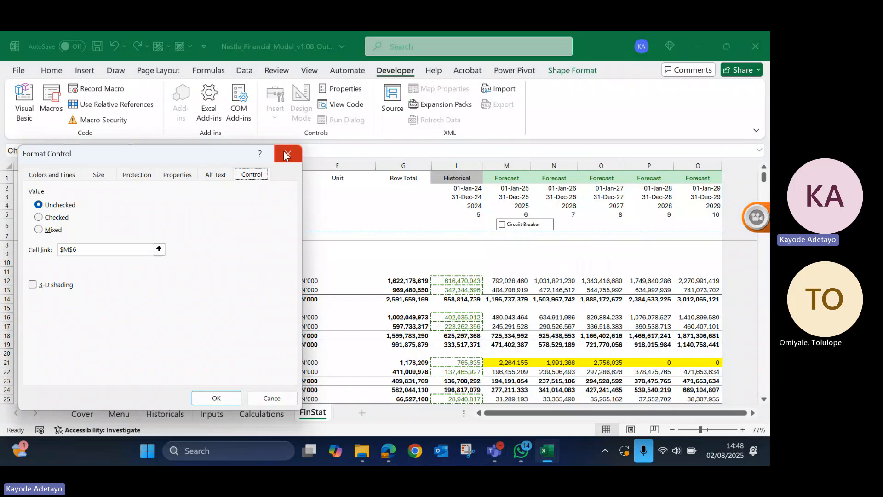
pyautogui.click(286, 155)
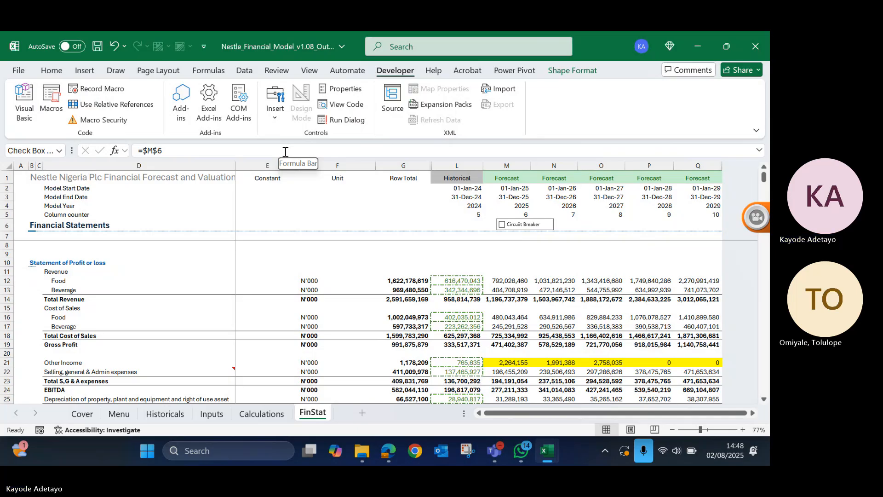
pyautogui.scroll(1, 368, 322)
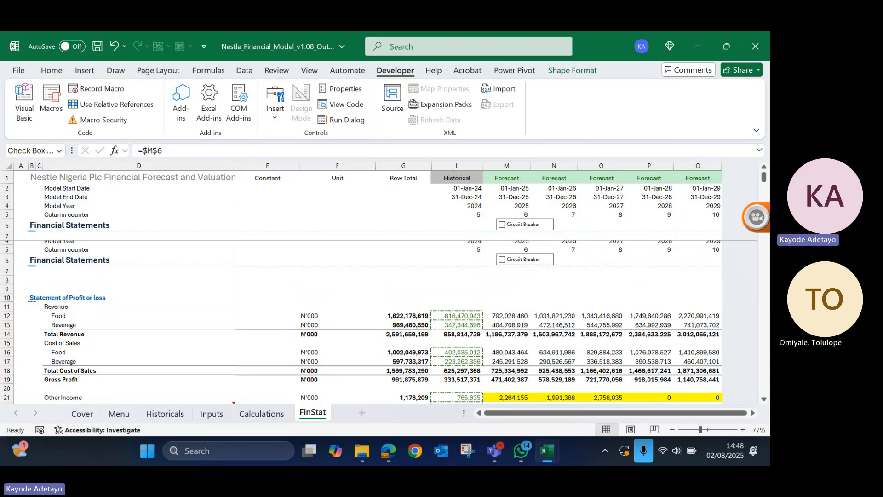
pyautogui.scroll(-1, 368, 322)
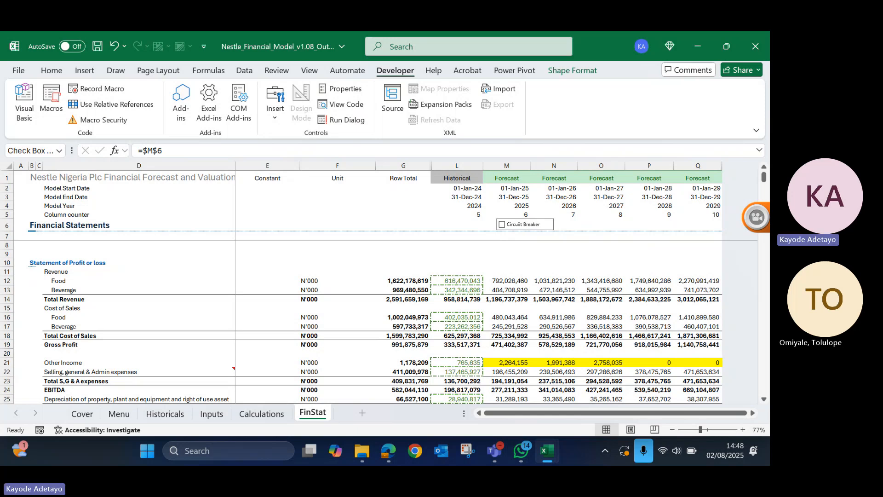
pyautogui.scroll(-1, 368, 322)
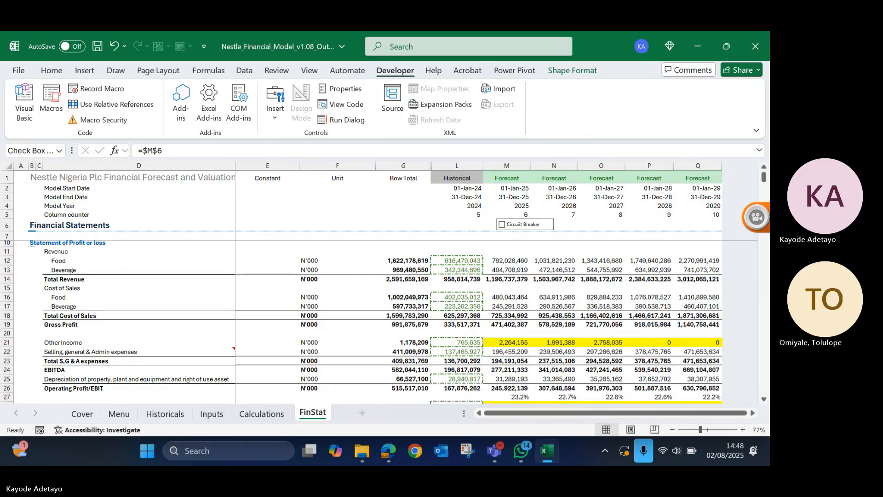
pyautogui.scroll(1, 368, 322)
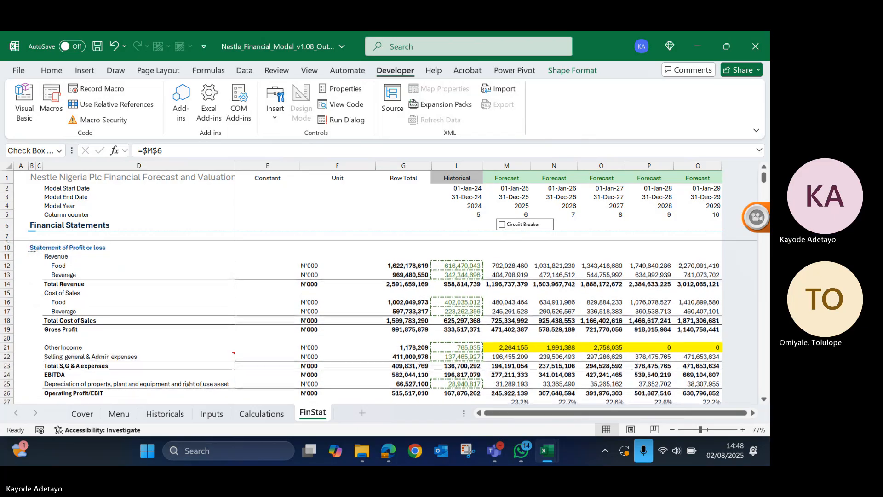
pyautogui.scroll(1, 368, 322)
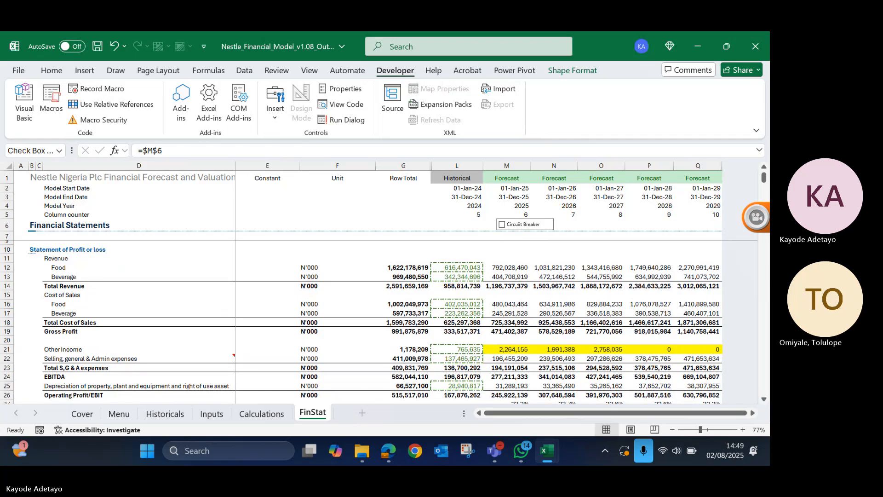
pyautogui.click(80, 312)
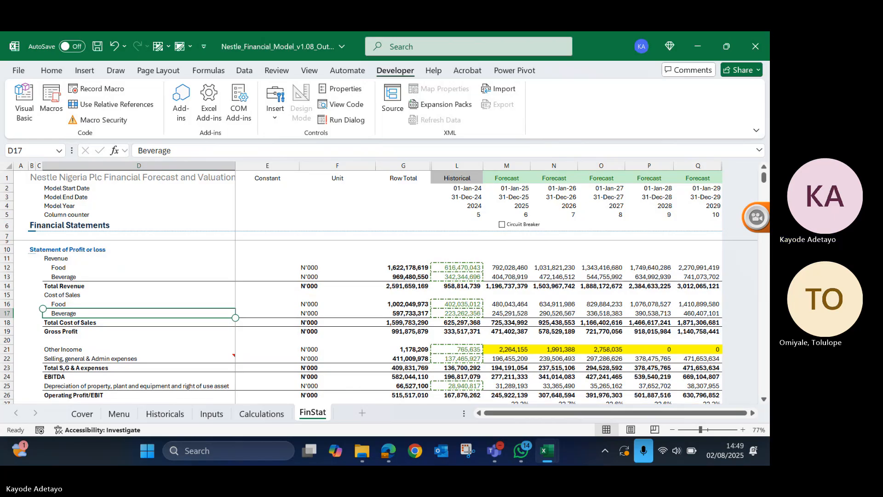
pyautogui.click(80, 331)
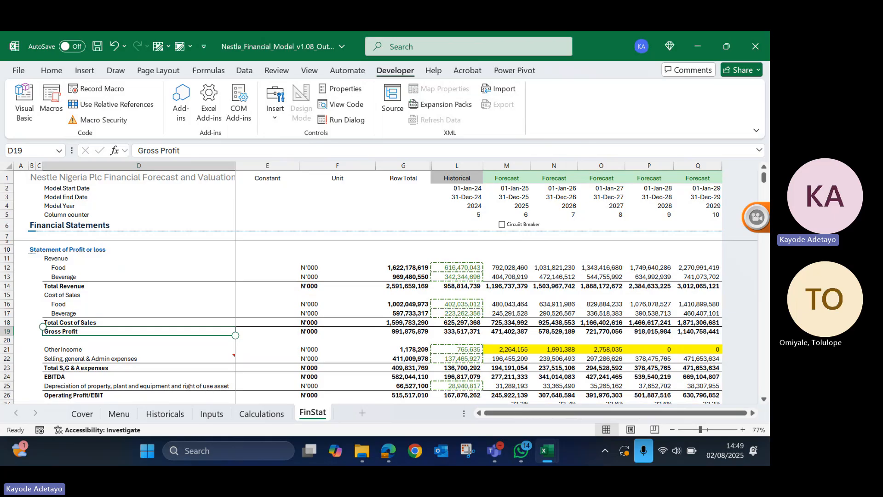
pyautogui.rightClick(503, 225)
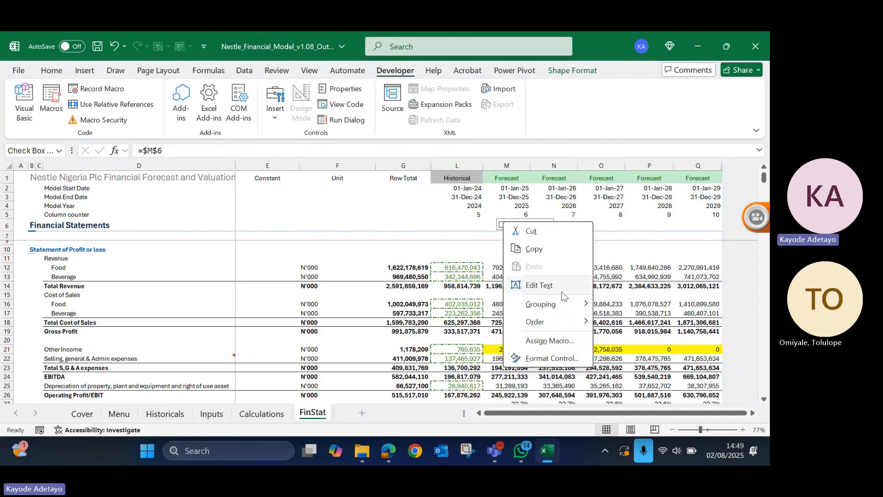
pyautogui.click(539, 285)
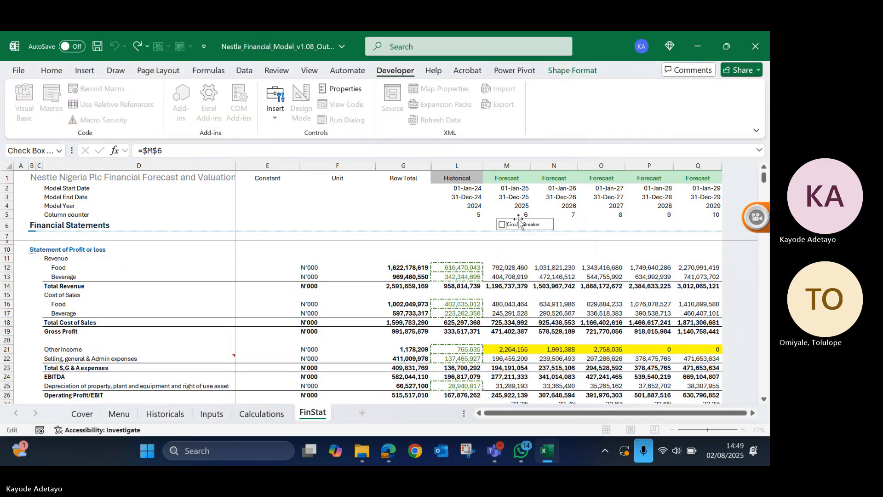
pyautogui.rightClick(519, 221)
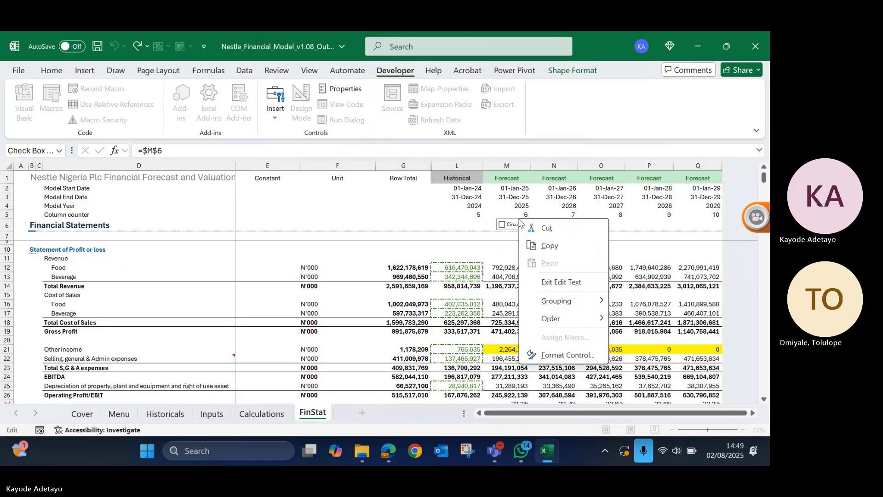
pyautogui.press('Escape')
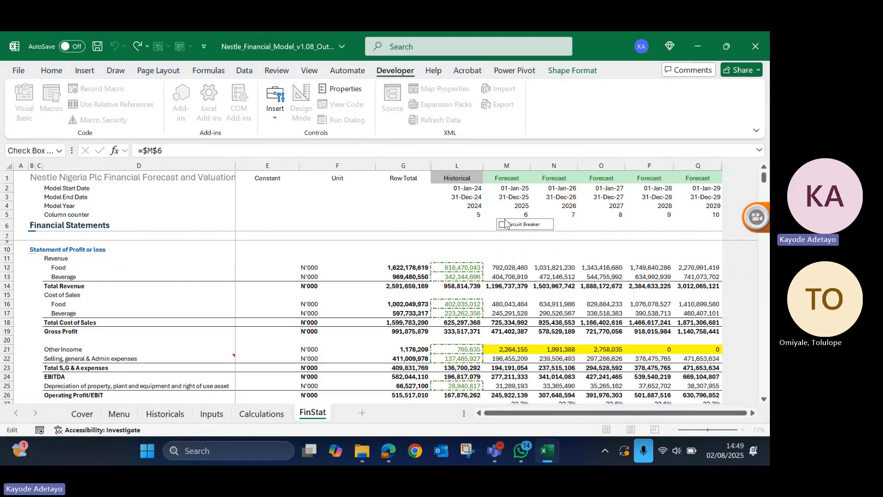
# - Cut the Circuit Breaker check box from cell M6 and paste it into column E below the Constant heading
pyautogui.rightClick(505, 223)
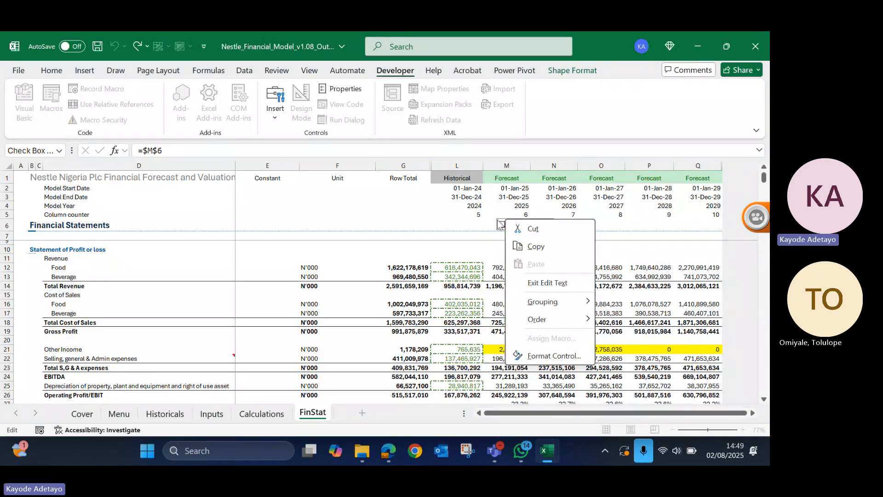
pyautogui.click(534, 229)
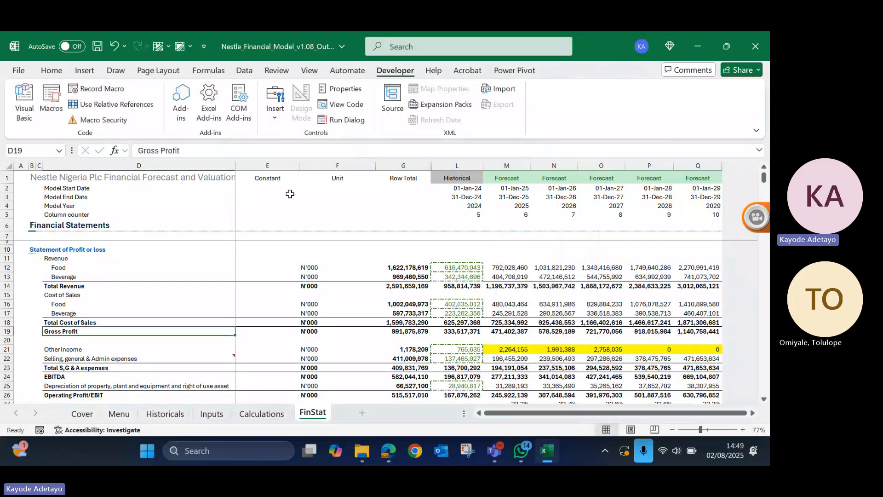
pyautogui.rightClick(290, 194)
pyautogui.click(321, 164)
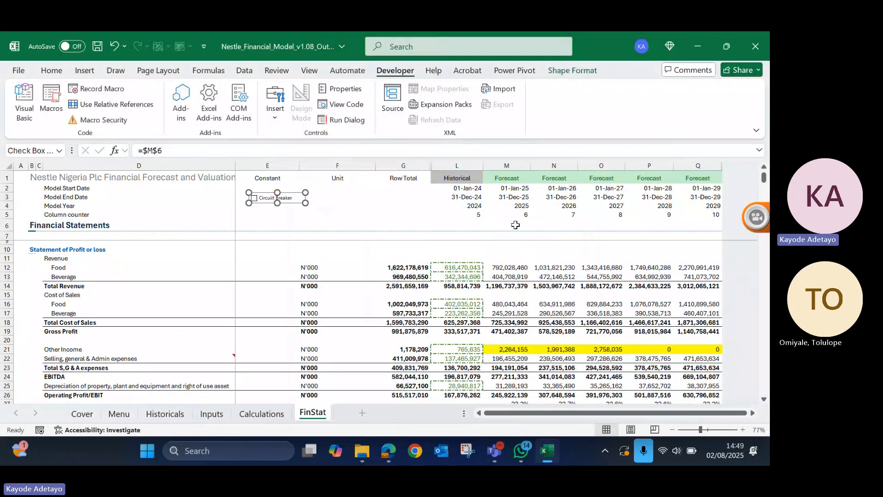
# - Inspect the linked value in cell M6 and its custom number format, leaving the format as it is
pyautogui.click(515, 225)
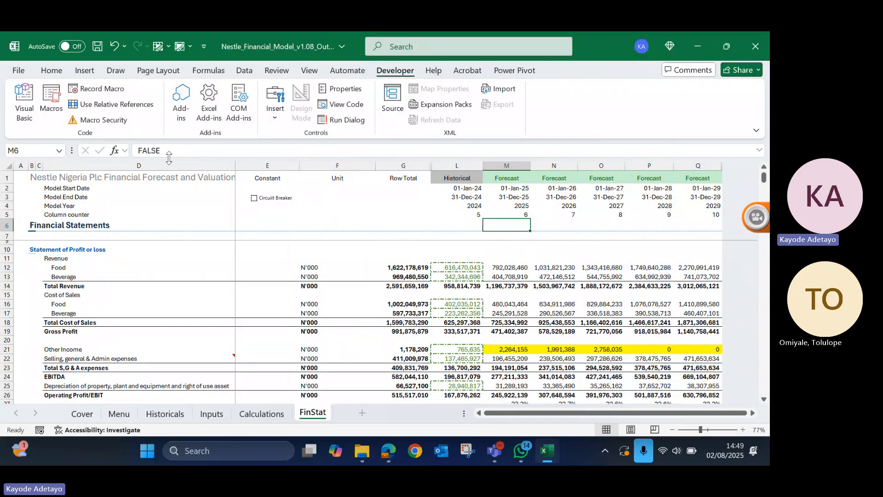
pyautogui.hotkey('ctrl', '1')
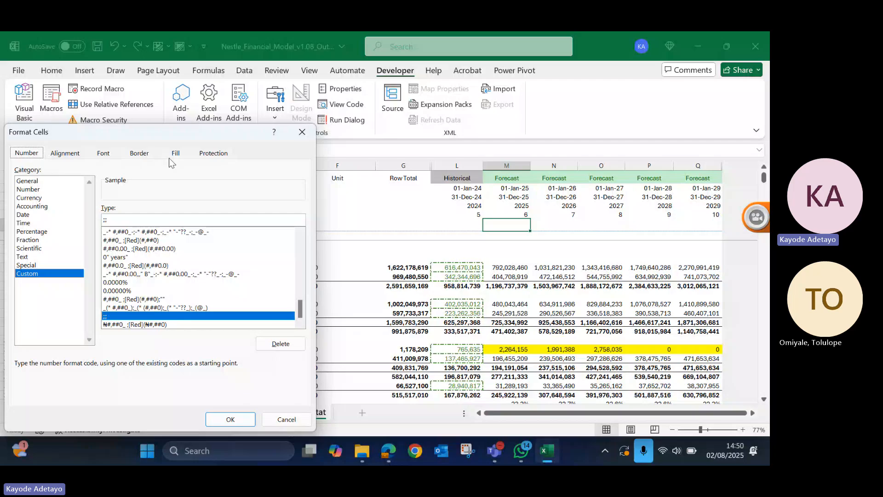
pyautogui.press('Escape')
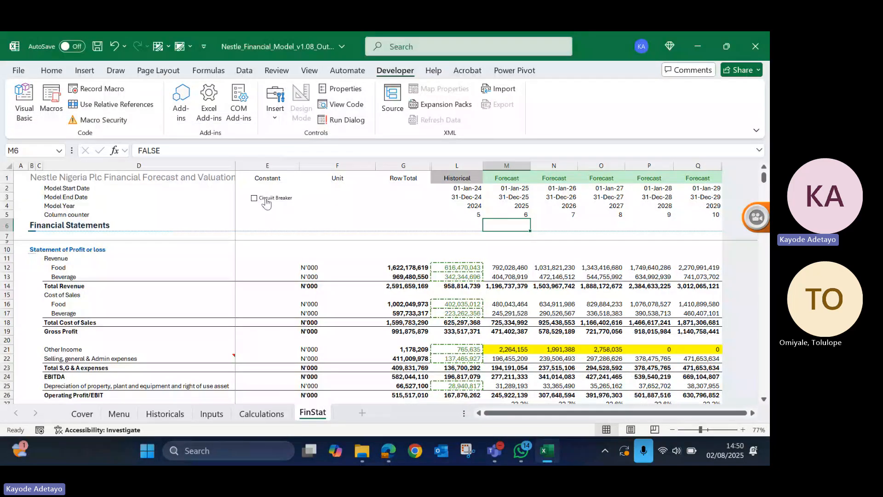
# - Move the Circuit Breaker check box from column E back over its linked cell M6 and deselect it
pyautogui.rightClick(267, 203)
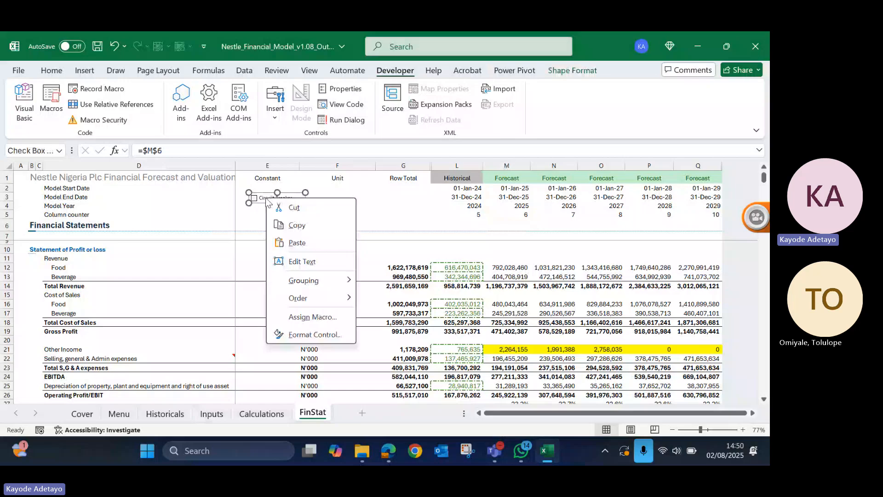
pyautogui.click(263, 203)
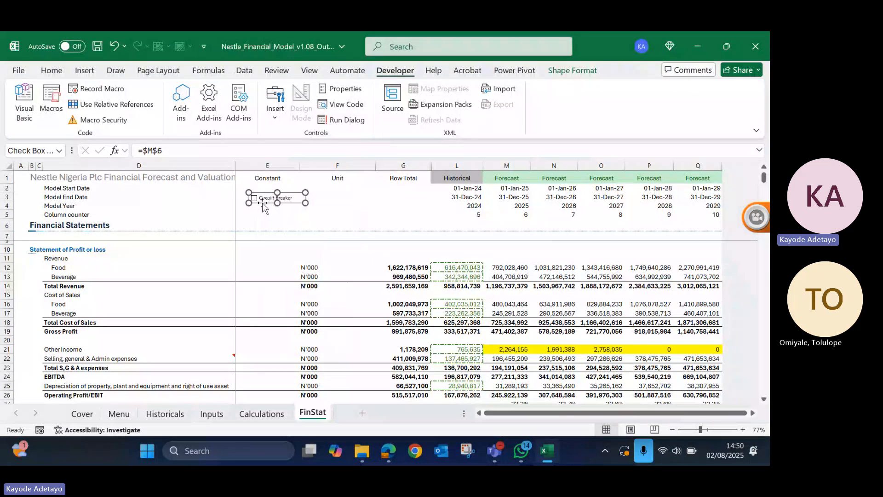
pyautogui.moveTo(263, 206); pyautogui.dragTo(512, 226)
pyautogui.click(408, 240)
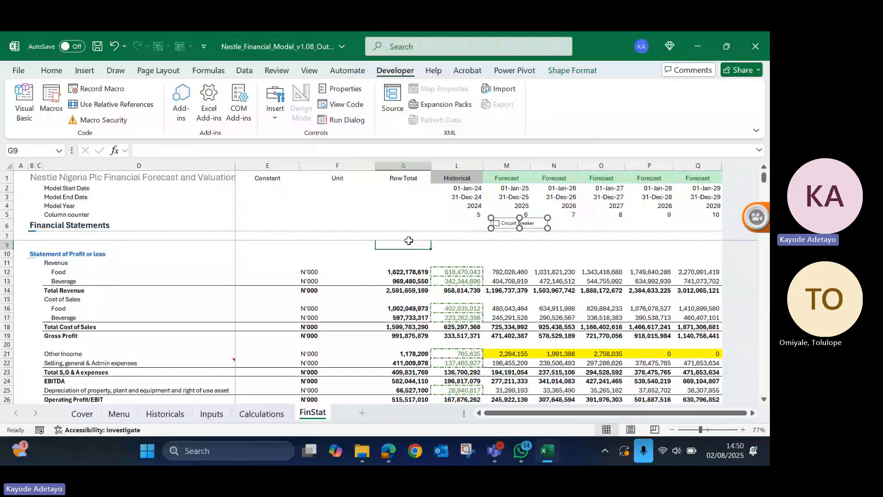
pyautogui.click(330, 202)
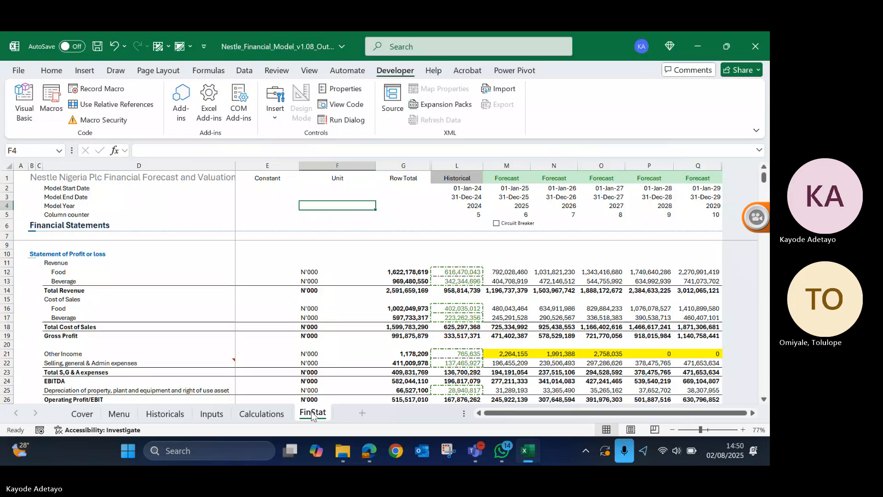
# - Duplicate the FinStat sheet, placing the copy after the original, and rename it Scenario
pyautogui.moveTo(312, 412); pyautogui.dragTo(336, 407)
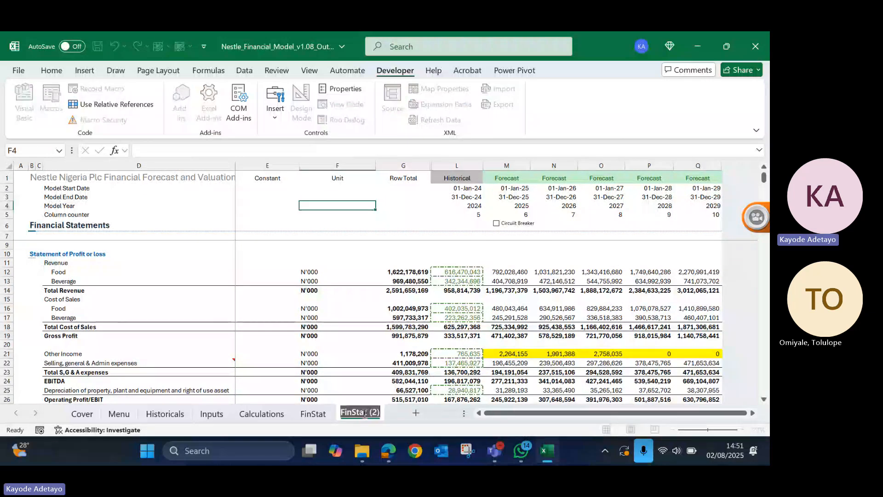
pyautogui.write('Sce')
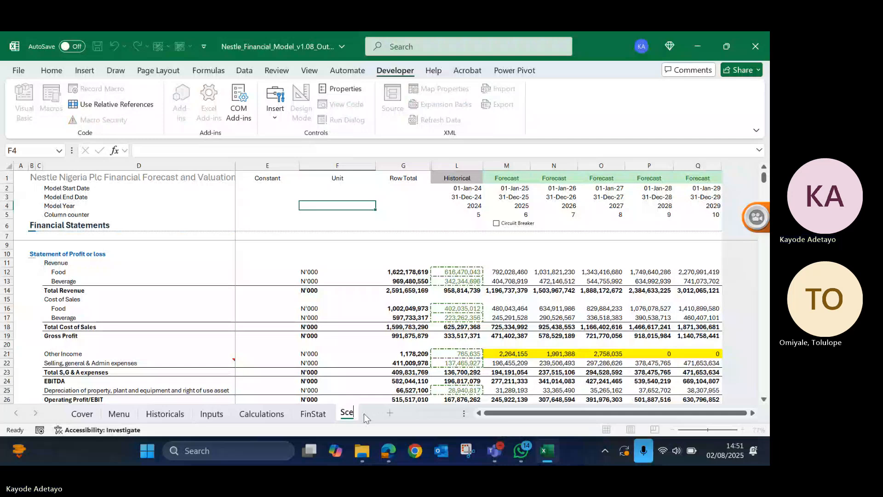
pyautogui.write('nario')
pyautogui.press('Return')
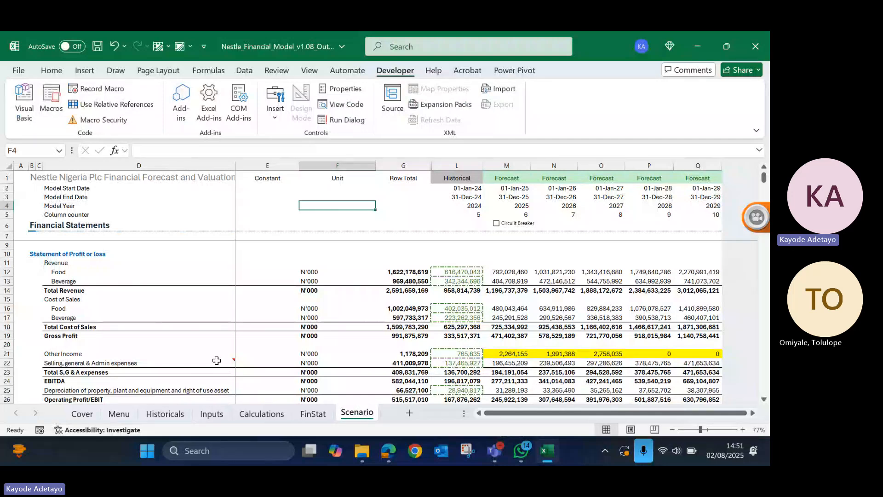
# - Clear the copied financial statements from range A10:Q152 of the Scenario sheet, including contents and formatting
pyautogui.scroll(3, 139, 302)
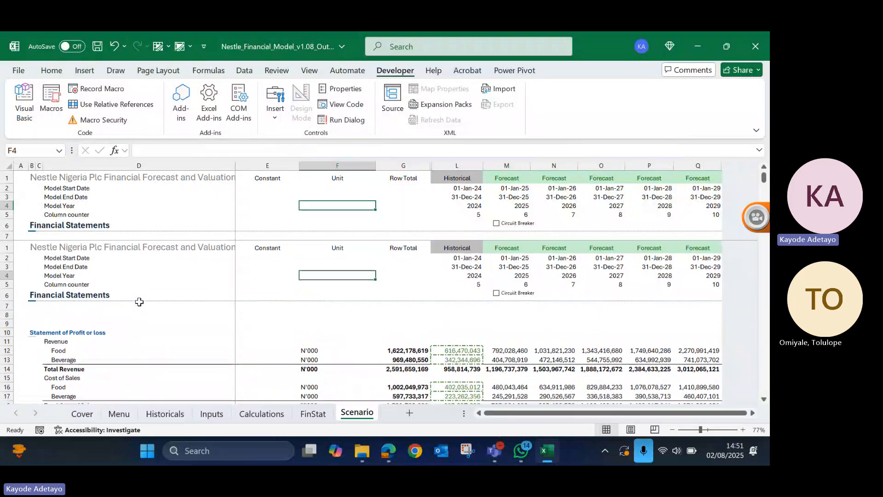
pyautogui.scroll(-3, 140, 302)
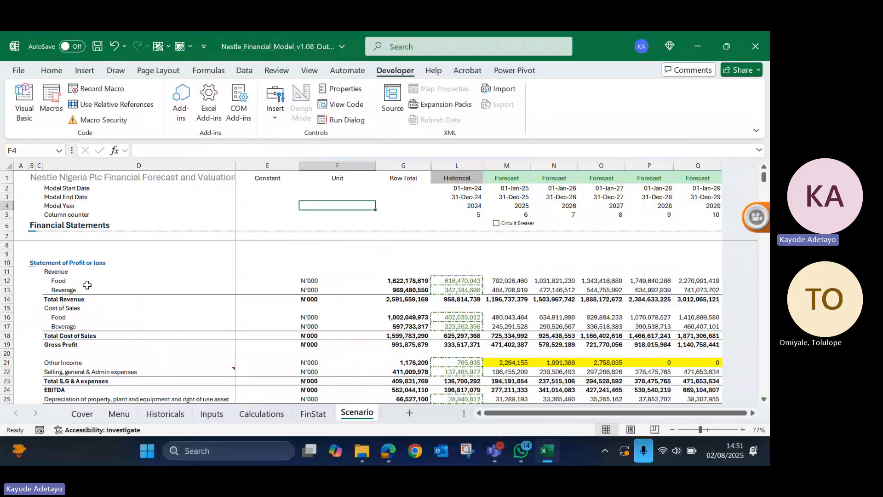
pyautogui.click(4, 262)
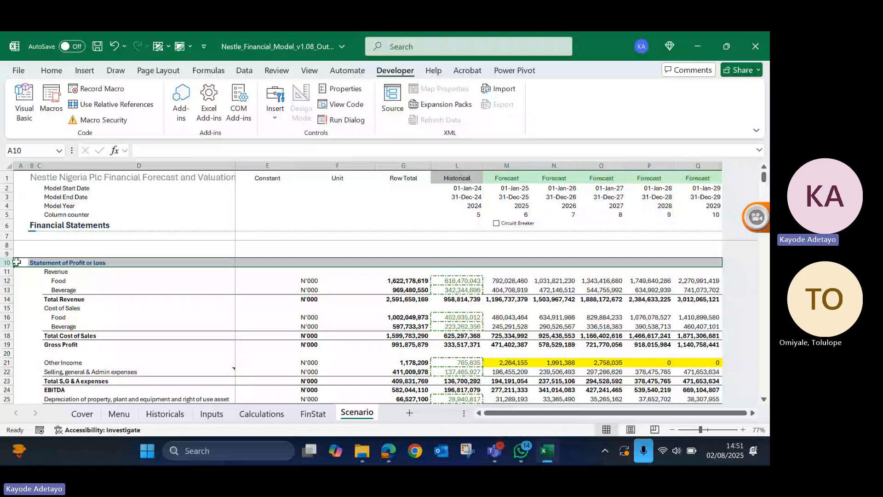
pyautogui.moveTo(16, 262); pyautogui.dragTo(721, 416)
pyautogui.hotkey('shift', 'Up')
pyautogui.hotkey('shift', 'Up')
pyautogui.hotkey('shift', 'Up')
pyautogui.hotkey('shift', 'Up')
pyautogui.hotkey('shift', 'Up')
pyautogui.hotkey('shift', 'Up')
pyautogui.hotkey('shift', 'Up')
pyautogui.hotkey('shift', 'Up')
pyautogui.hotkey('shift', 'Up')
pyautogui.hotkey('shift', 'Up')
pyautogui.hotkey('shift', 'Up')
pyautogui.hotkey('shift', 'Up')
pyautogui.hotkey('shift', 'Up')
pyautogui.hotkey('shift', 'Up')
pyautogui.hotkey('shift', 'Up')
pyautogui.hotkey('shift', 'Up')
pyautogui.hotkey('shift', 'Up')
pyautogui.hotkey('shift', 'Up')
pyautogui.hotkey('shift', 'Up')
pyautogui.hotkey('shift', 'Up')
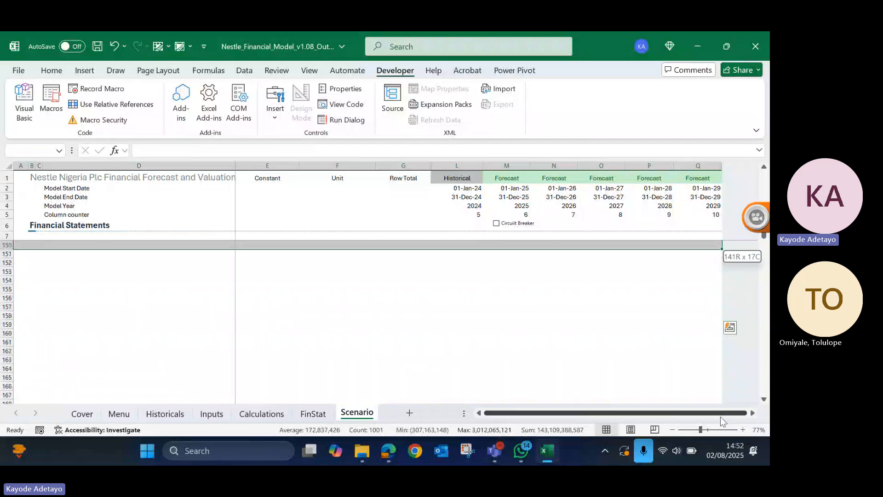
pyautogui.hotkey('shift', 'Up')
pyautogui.hotkey('shift', 'Down')
pyautogui.hotkey('shift', 'Down')
pyautogui.hotkey('shift', 'Down')
pyautogui.hotkey('shift', 'Down')
pyautogui.hotkey('shift', 'Down')
pyautogui.hotkey('shift', 'Down')
pyautogui.hotkey('shift', 'Down')
pyautogui.hotkey('shift', 'Down')
pyautogui.hotkey('shift', 'Down')
pyautogui.hotkey('shift', 'Down')
pyautogui.hotkey('shift', 'Down')
pyautogui.hotkey('shift', 'Down')
pyautogui.hotkey('shift', 'Down')
pyautogui.hotkey('shift', 'Down')
pyautogui.hotkey('shift', 'Down')
pyautogui.hotkey('shift', 'Down')
pyautogui.hotkey('shift', 'Down')
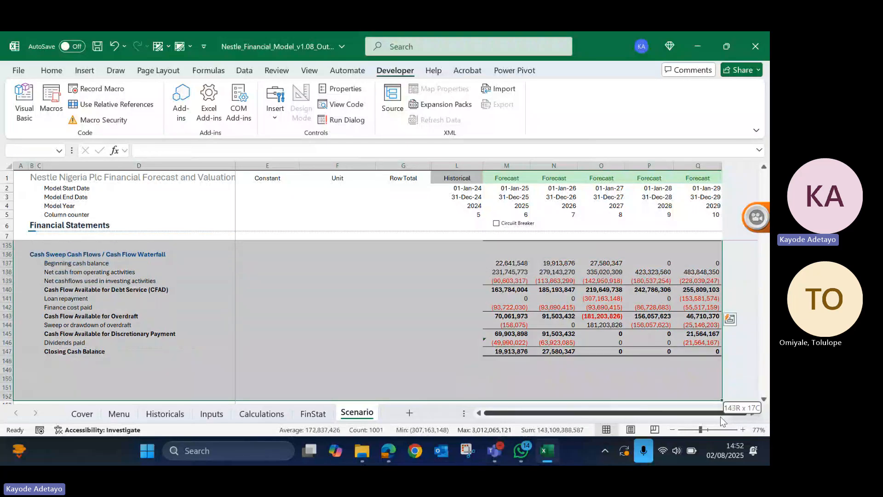
pyautogui.press('alt')
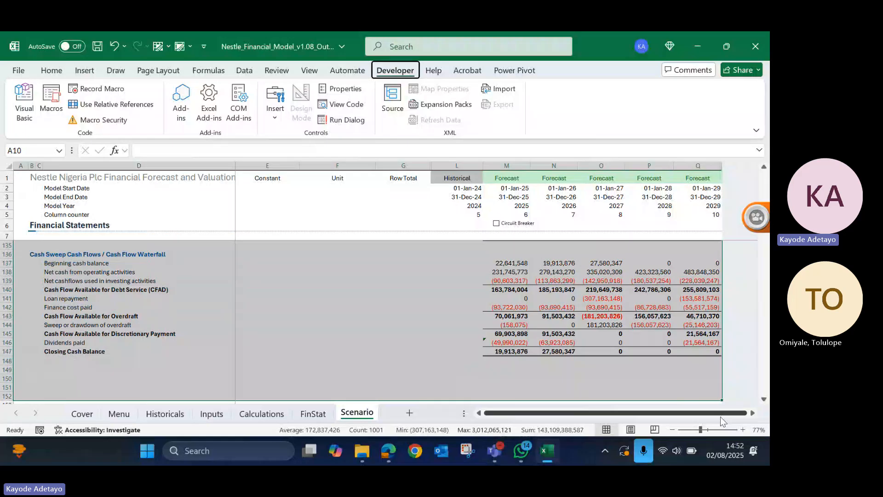
pyautogui.press('h')
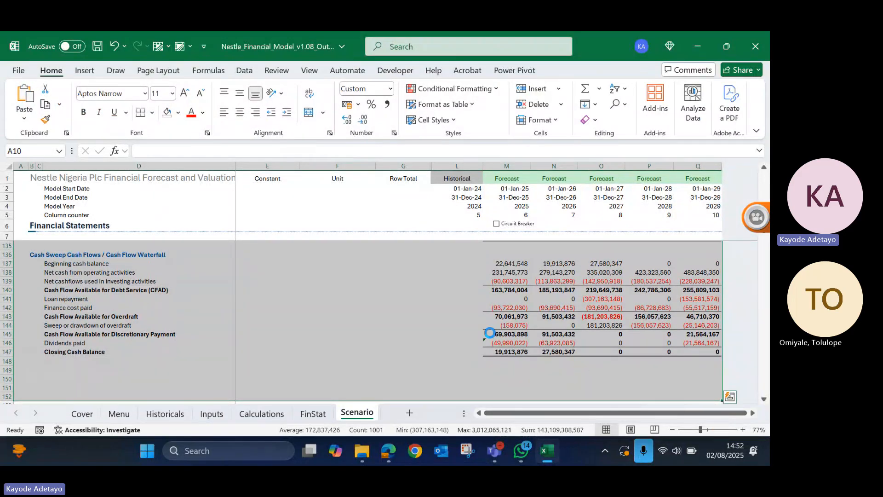
pyautogui.scroll(9, 490, 332)
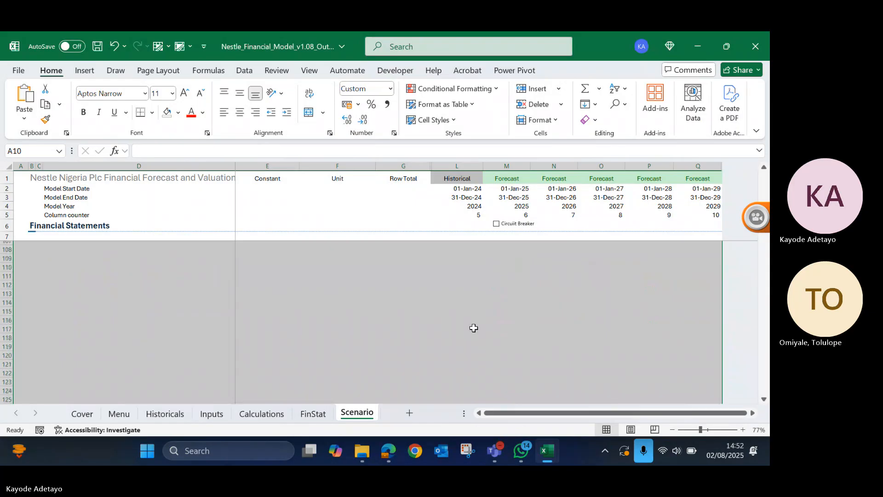
pyautogui.scroll(20, 359, 260)
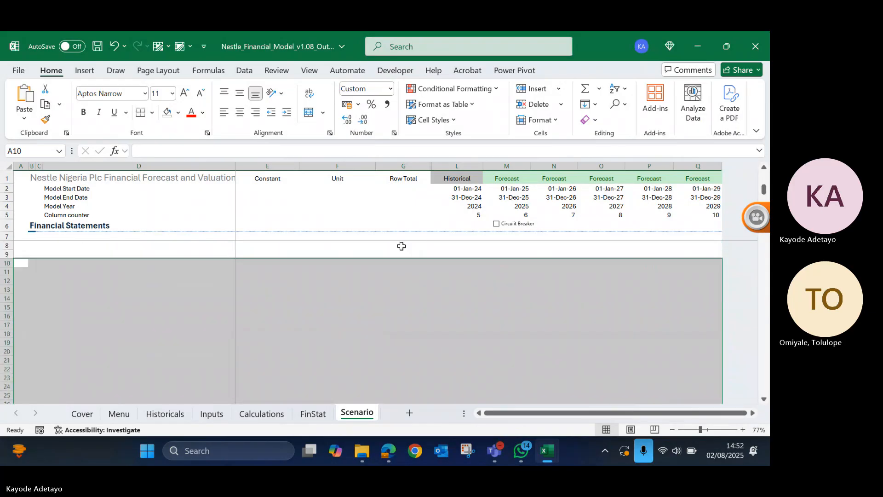
# - Insert a blank row below Beginning cash balance in the FinStat sheet's Cash Flow Waterfall section
pyautogui.click(317, 414)
pyautogui.scroll(-20, 389, 322)
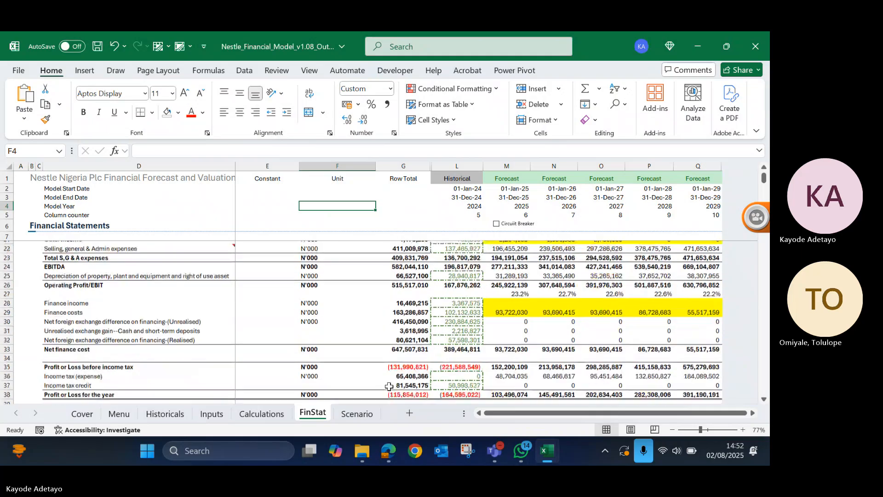
pyautogui.scroll(9, 389, 386)
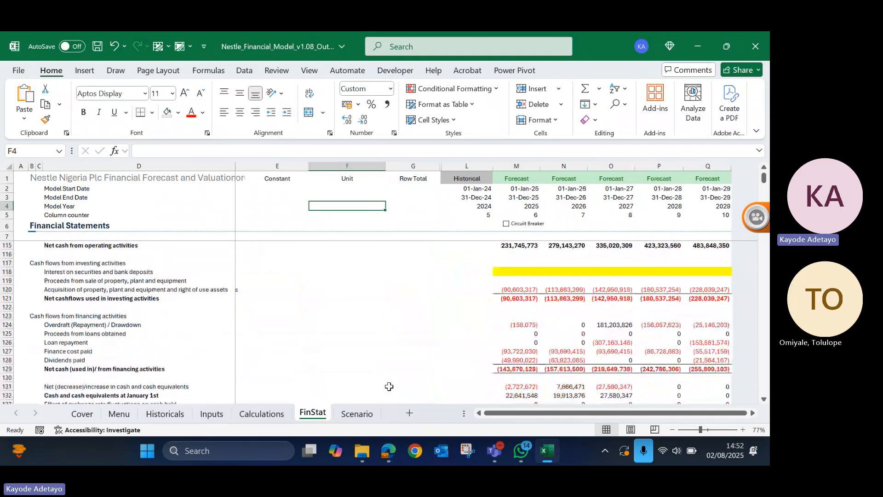
pyautogui.scroll(-4, 390, 387)
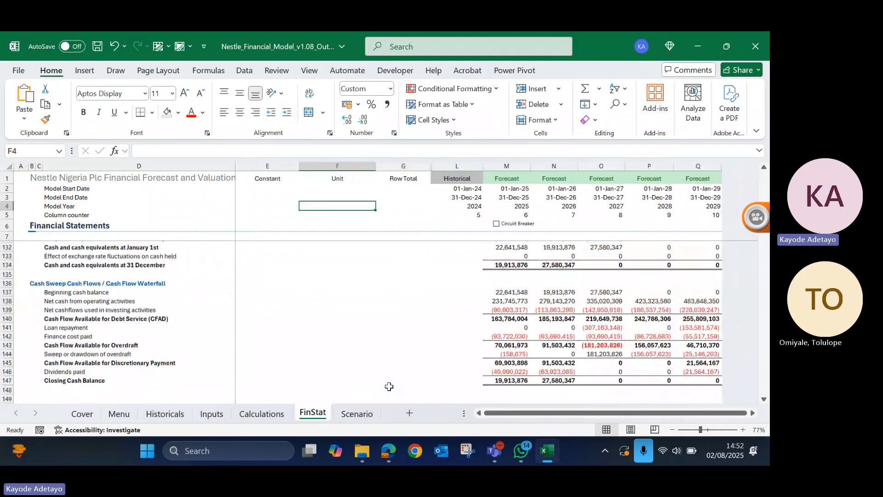
pyautogui.click(64, 299)
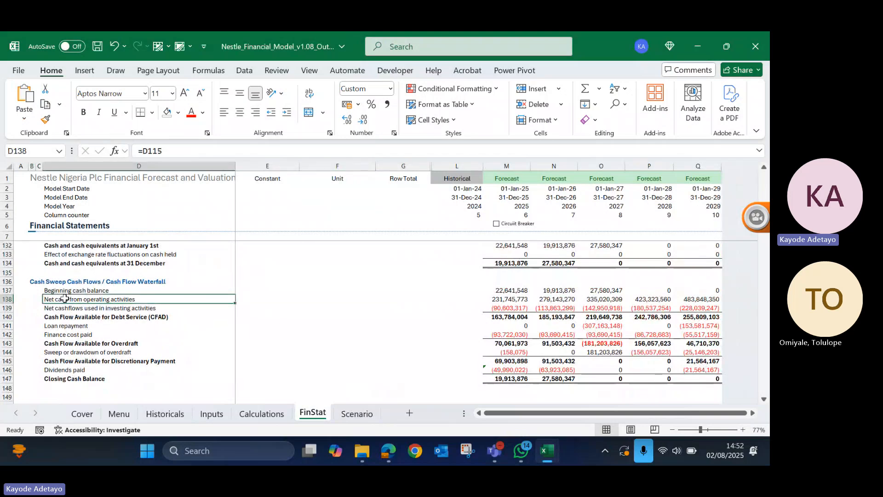
pyautogui.hotkey('shift', 'space')
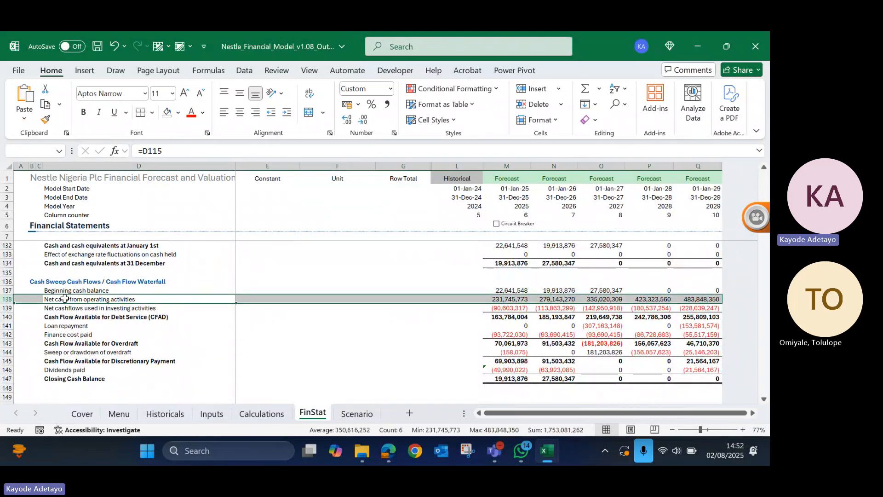
pyautogui.hotkey('ctrl', 'shift', '=')
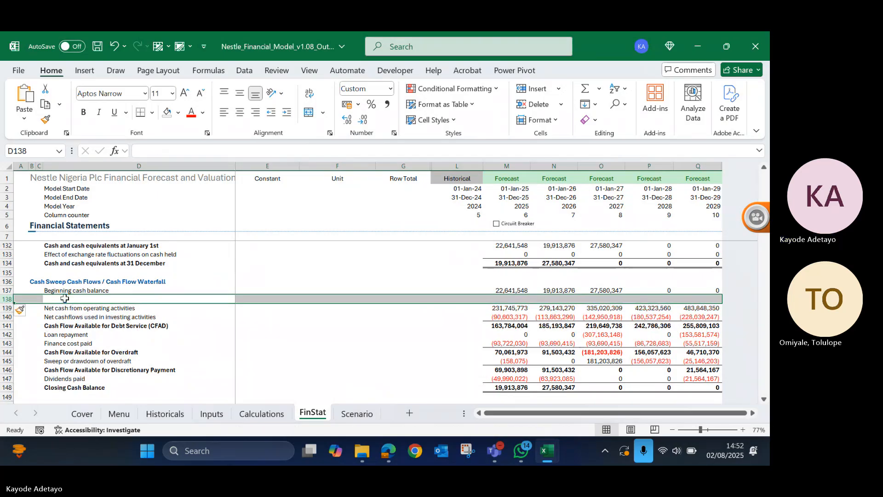
# - Label the blank row 138 below Beginning cash balance as Minimum cash balance
pyautogui.click(64, 298)
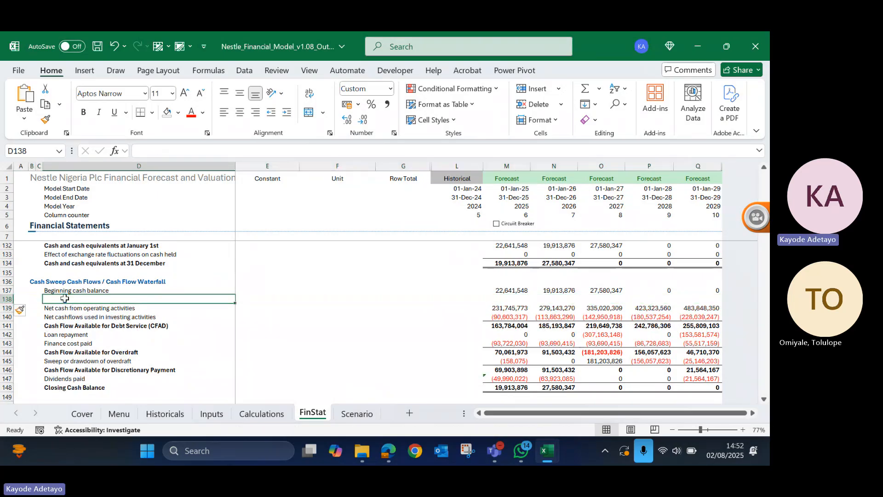
pyautogui.write('Minimum cas')
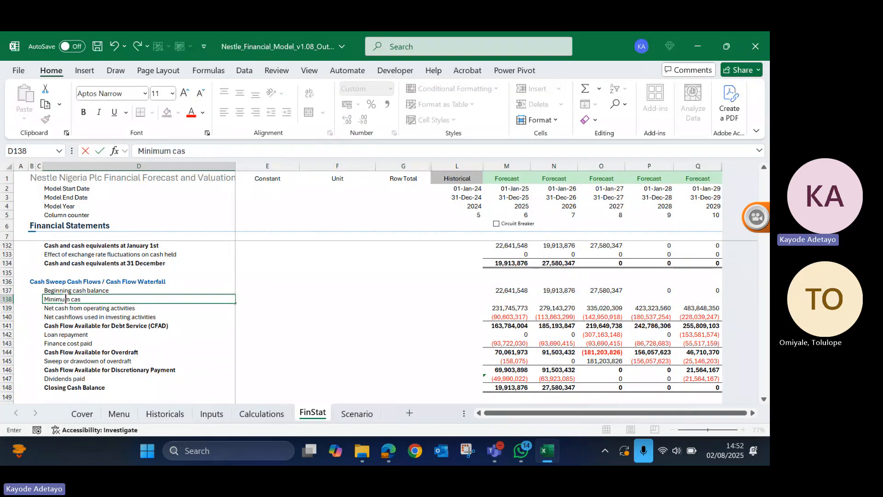
pyautogui.write('h balanc')
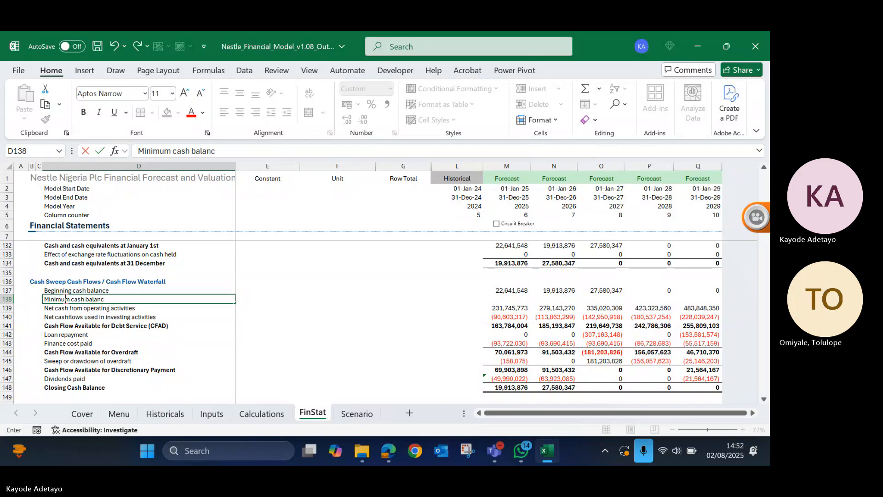
pyautogui.write('e')
pyautogui.press('Tab')
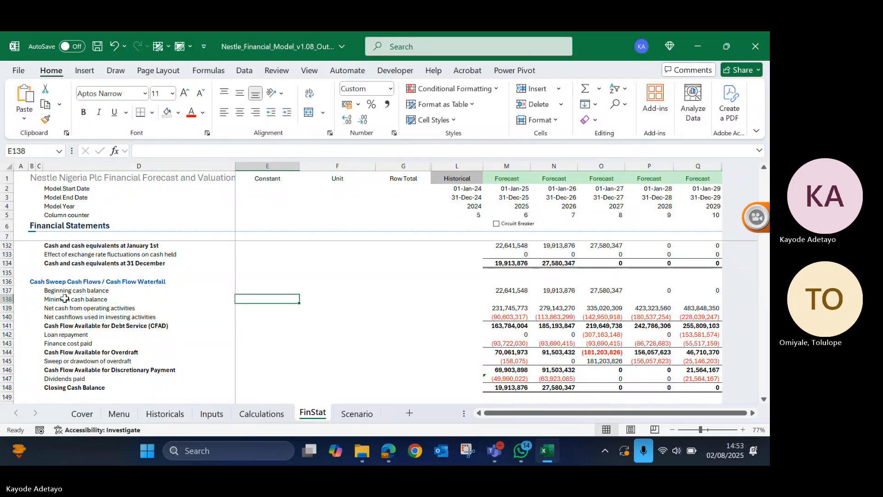
# - Apply the custom input and assumptions cell style to E138 and enter a minimum cash balance of 10,000,000
pyautogui.click(456, 120)
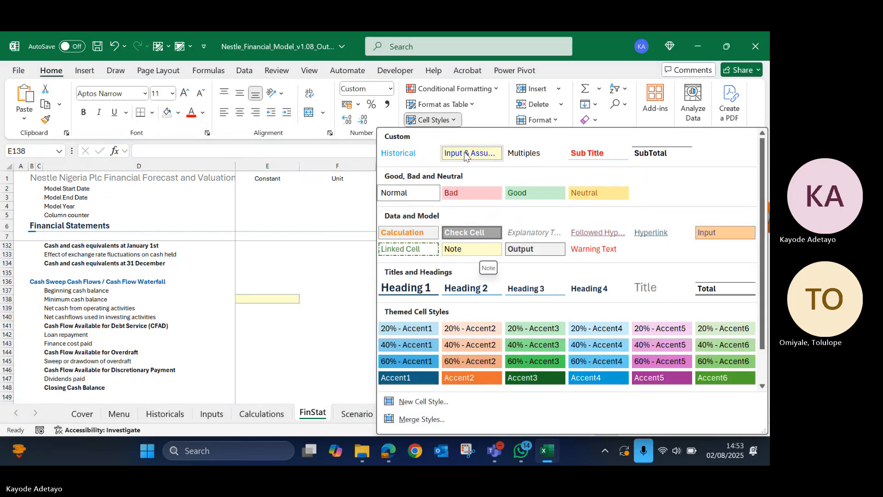
pyautogui.click(465, 152)
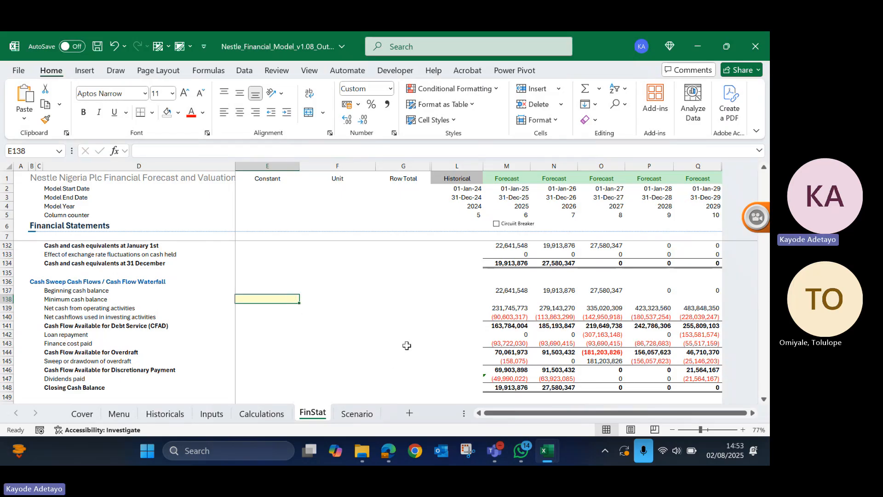
pyautogui.scroll(1, 406, 345)
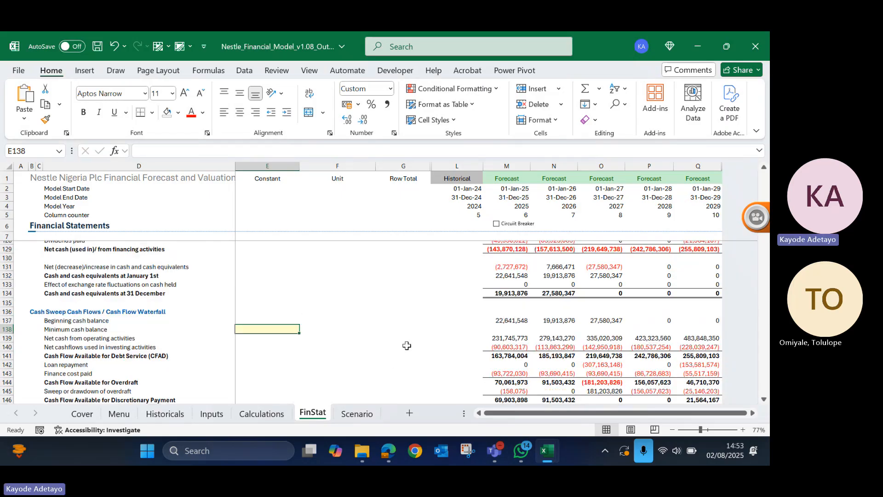
pyautogui.scroll(-2, 406, 345)
pyautogui.write('1000')
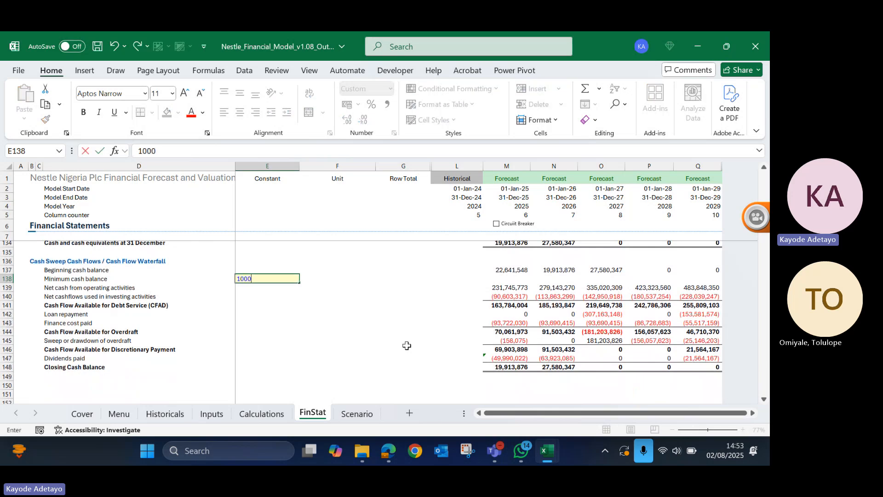
pyautogui.write('0000-')
pyautogui.press('Escape')
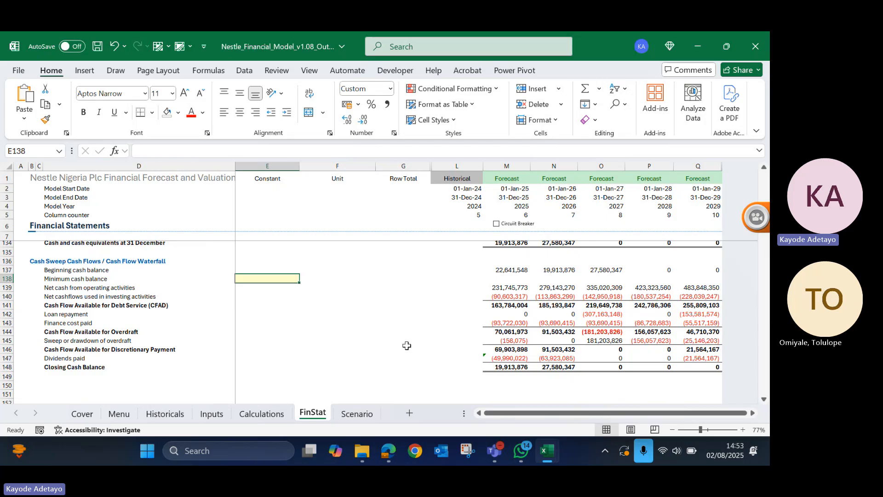
pyautogui.write('10,000,')
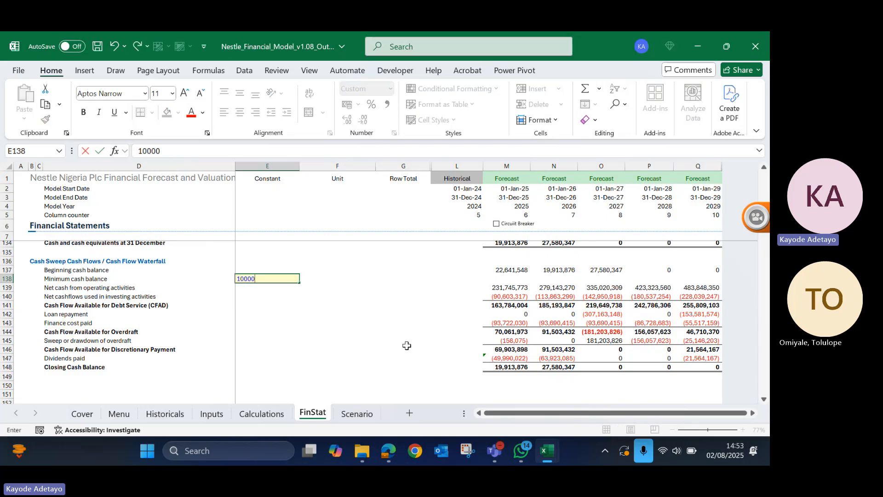
pyautogui.write('000')
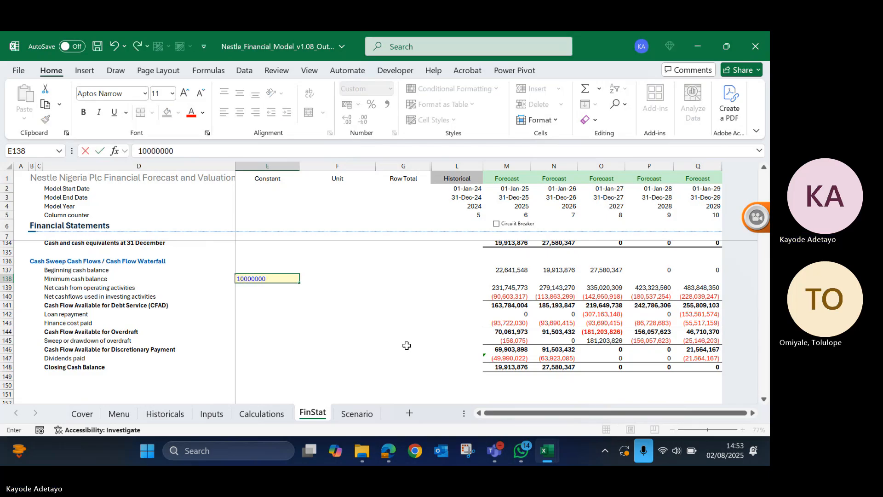
pyautogui.press('Return')
pyautogui.press('Up')
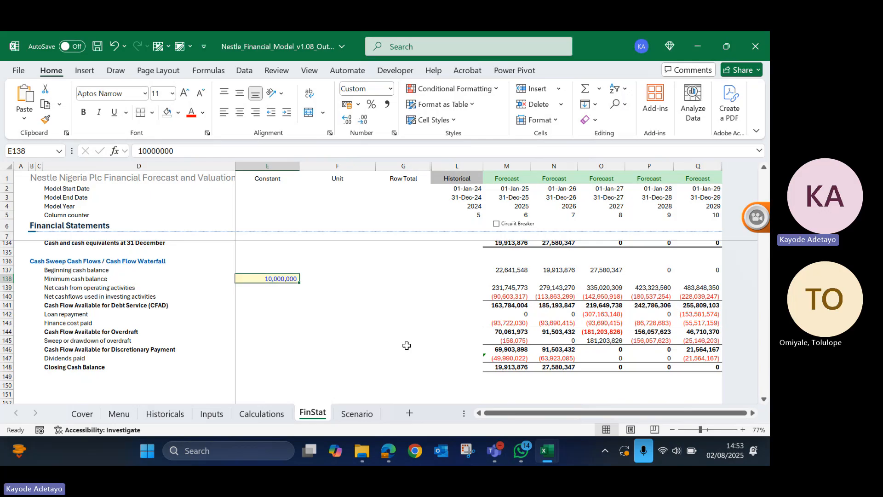
pyautogui.click(428, 324)
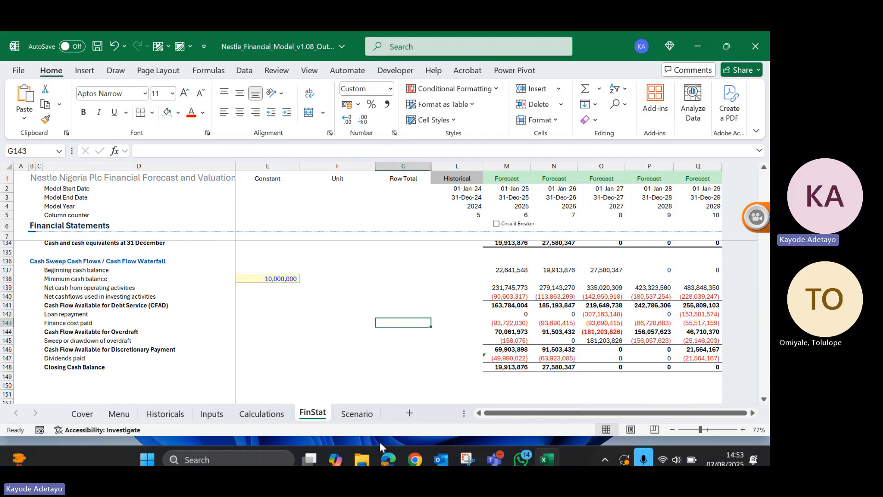
# - Switch to File Explorer, look through the Forecast folder and go back to the Nestle Nigeria Plc folder
pyautogui.click(360, 456)
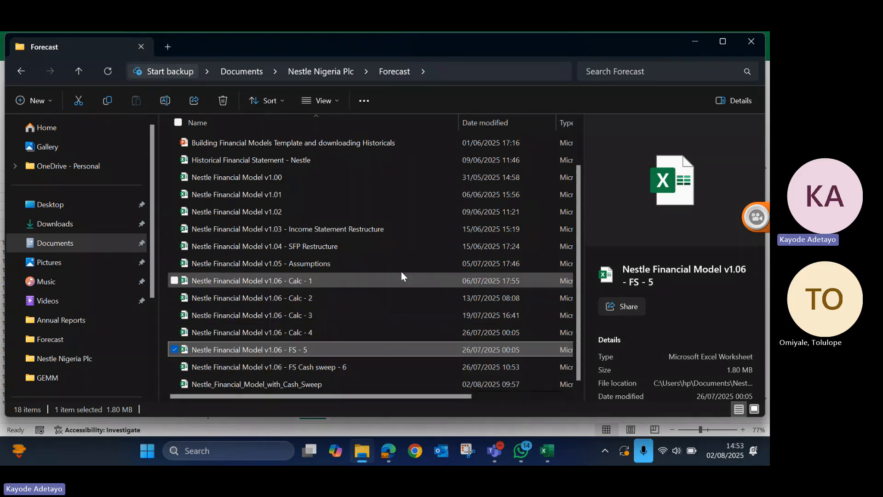
pyautogui.scroll(2, 393, 249)
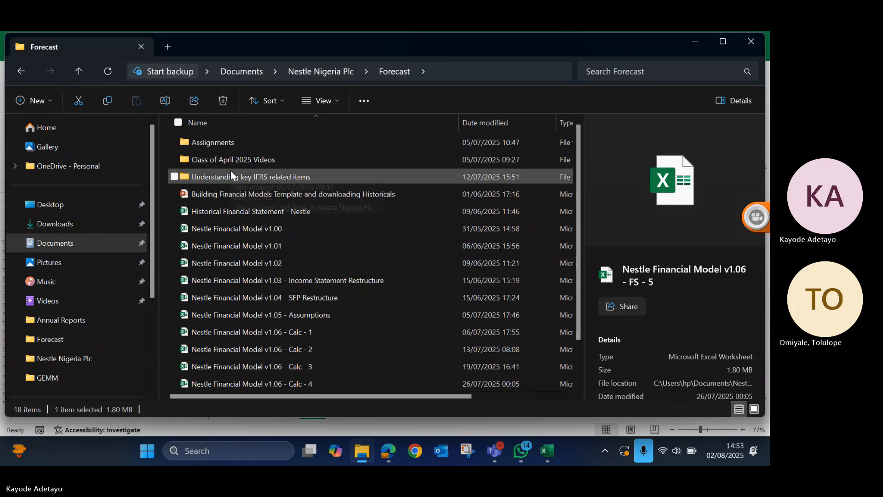
pyautogui.click(16, 73)
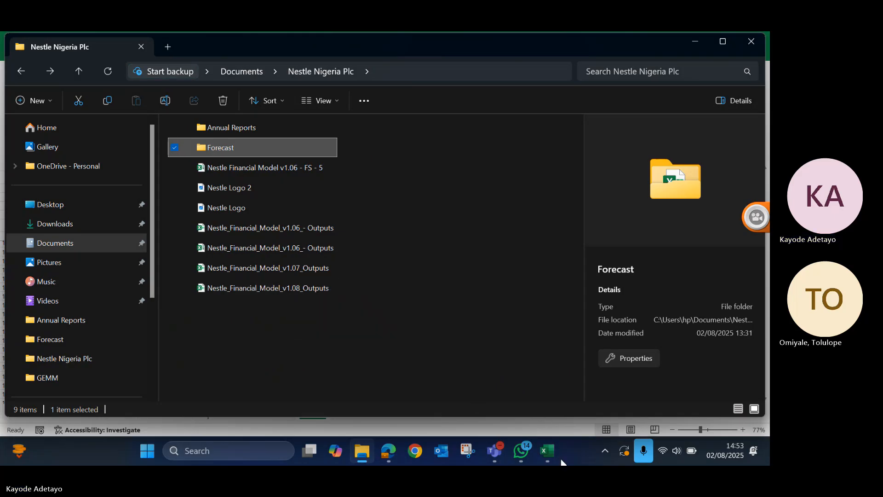
# - Switch back to the Nestle_Financial_Model_v1.08_Outputs workbook and close it, saving the changes
pyautogui.moveTo(555, 452)
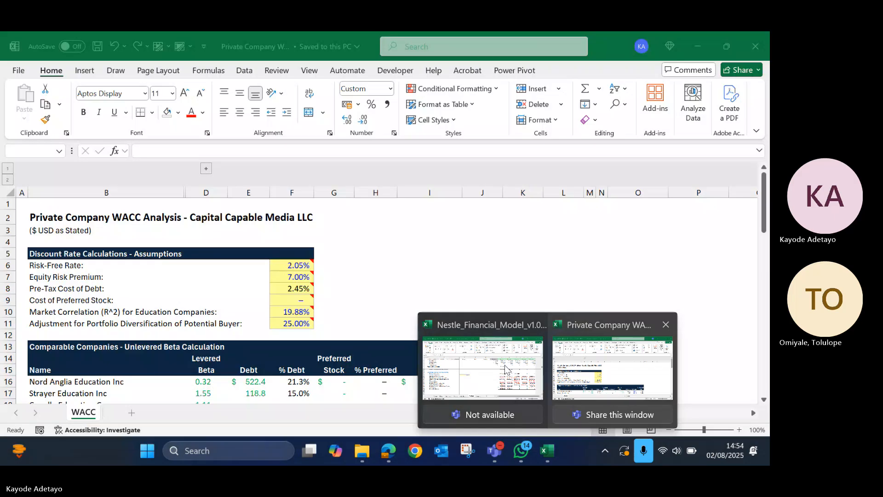
pyautogui.click(505, 368)
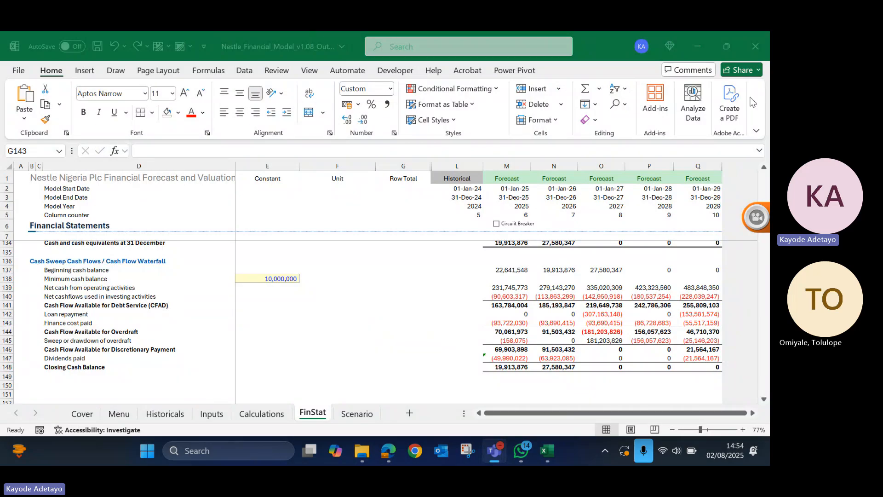
pyautogui.click(755, 47)
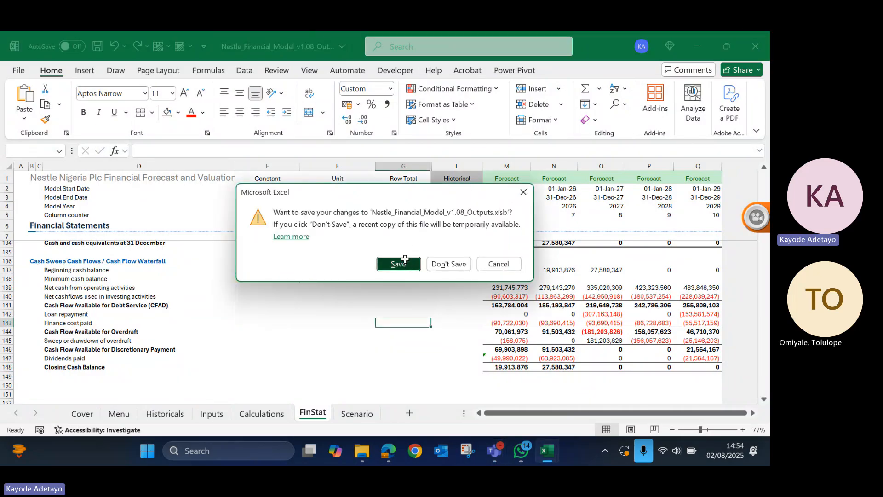
pyautogui.click(398, 263)
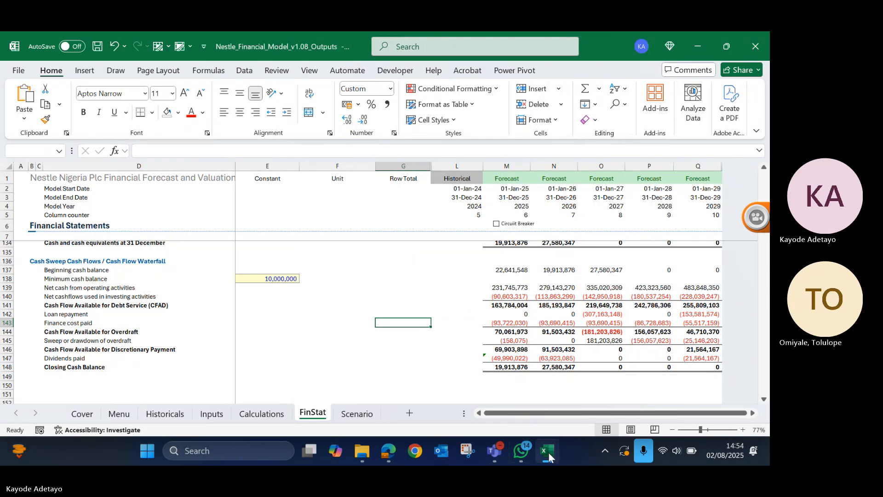
# - Switch to the Private Company WACC workbook and share it as an attachment in a new email
pyautogui.moveTo(548, 452)
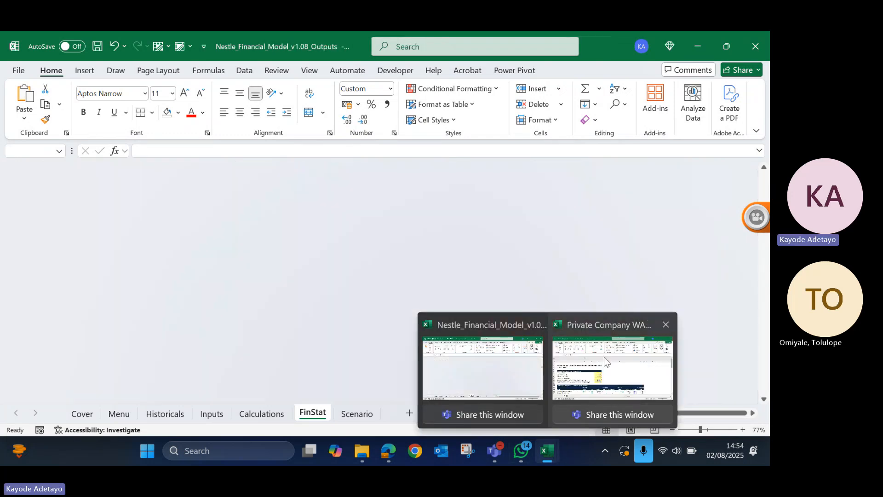
pyautogui.click(604, 362)
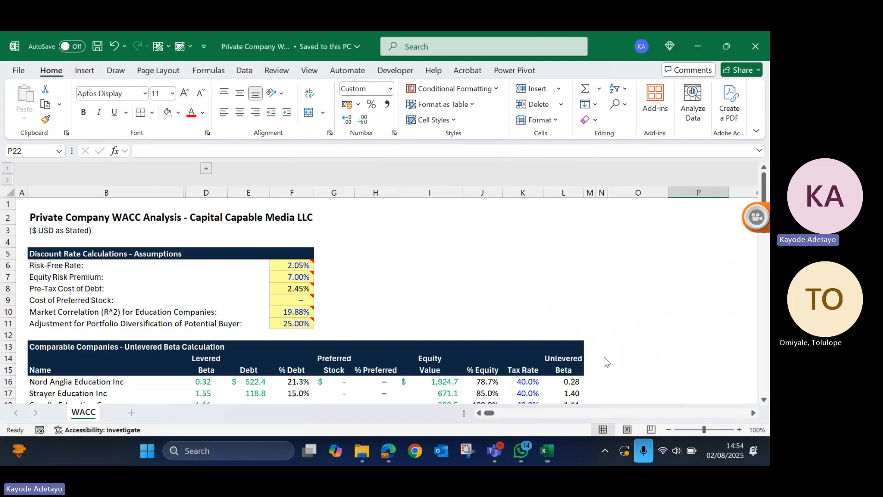
pyautogui.click(20, 69)
pyautogui.click(40, 315)
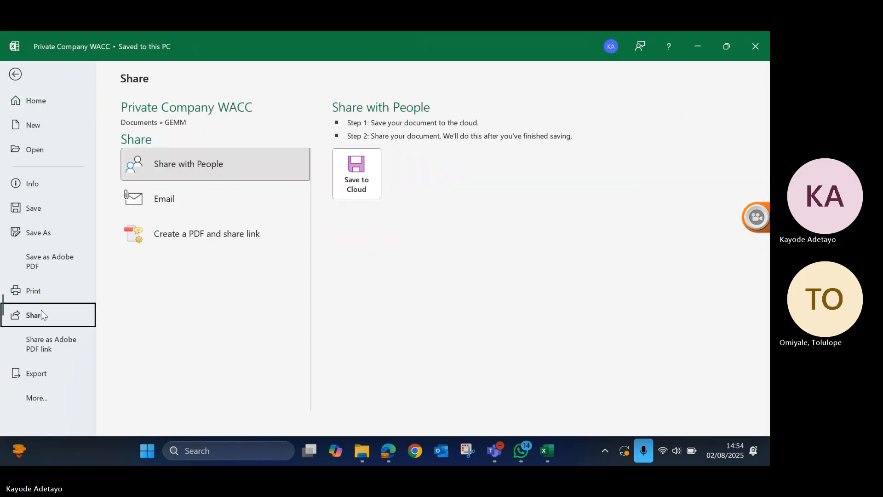
pyautogui.click(187, 196)
pyautogui.click(368, 159)
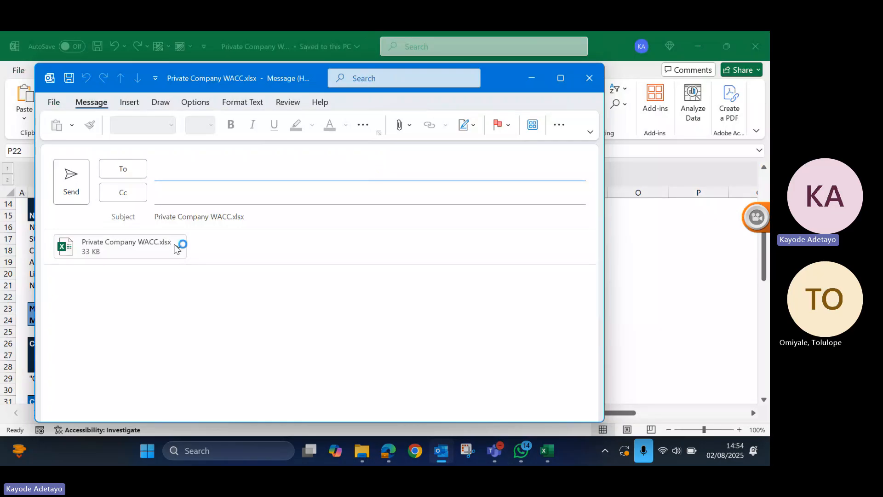
# - Cut the Private Company WACC.xlsx attachment from the email draft and minimise the message window
pyautogui.click(178, 248)
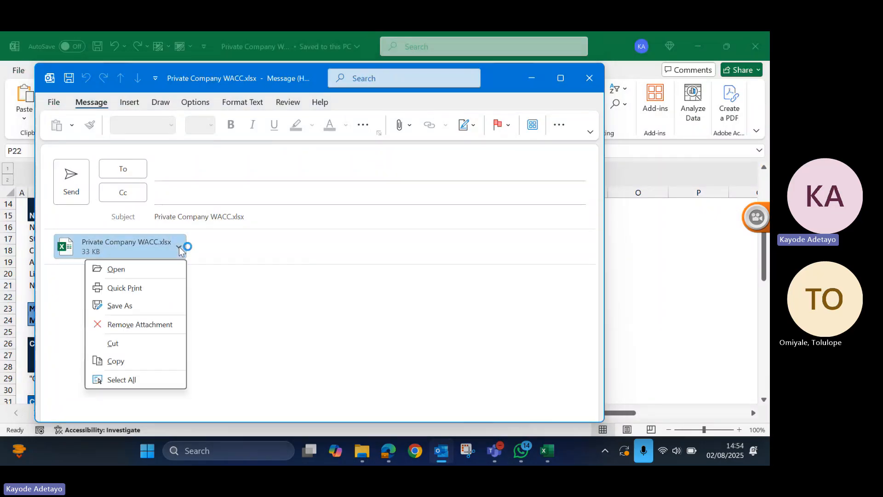
pyautogui.click(122, 351)
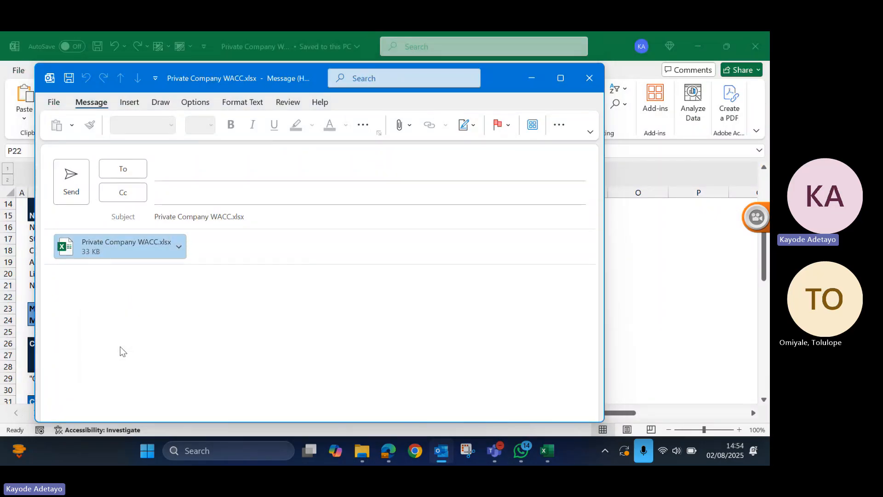
pyautogui.click(532, 80)
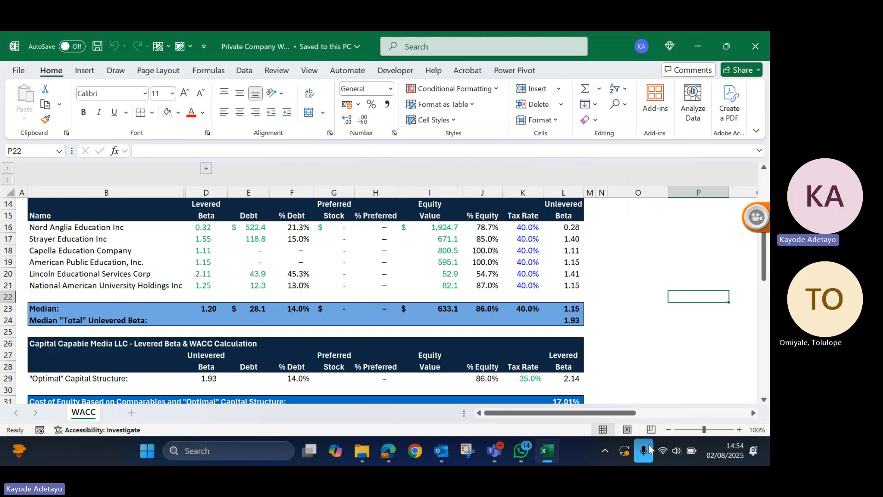
# - Switch to WhatsApp, search Documents for wacc and attach Private Company WACC.xlsx to the GEMM StudyG Apr-Jul2025 group chat
pyautogui.click(529, 449)
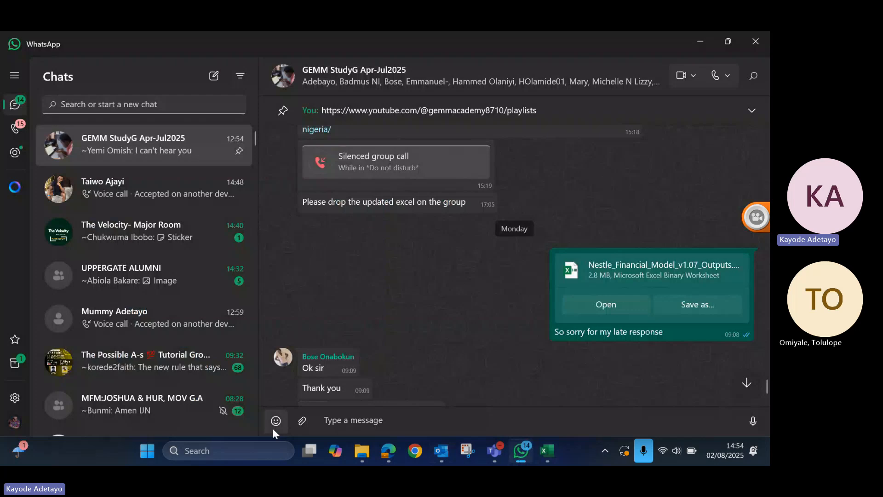
pyautogui.click(302, 421)
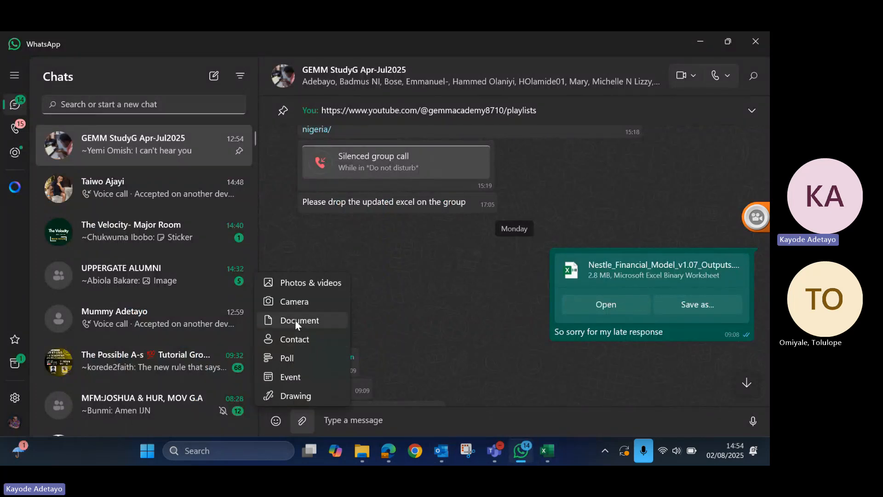
pyautogui.click(296, 322)
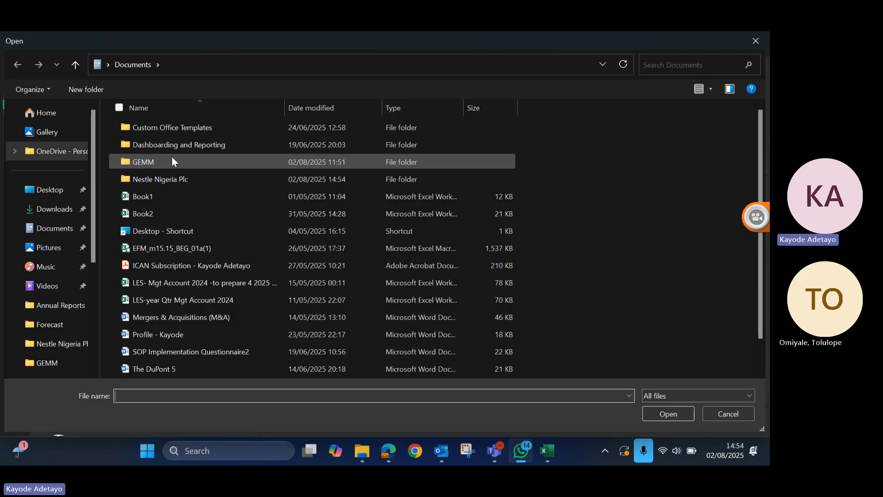
pyautogui.click(48, 231)
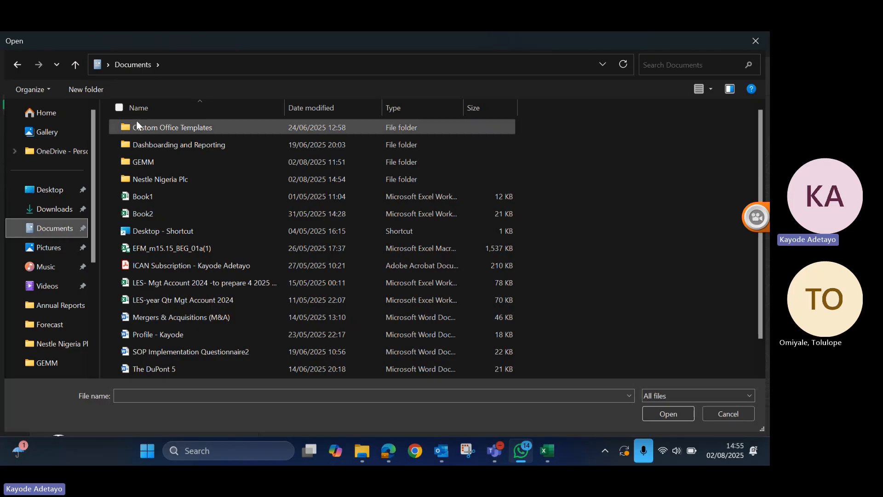
pyautogui.click(676, 64)
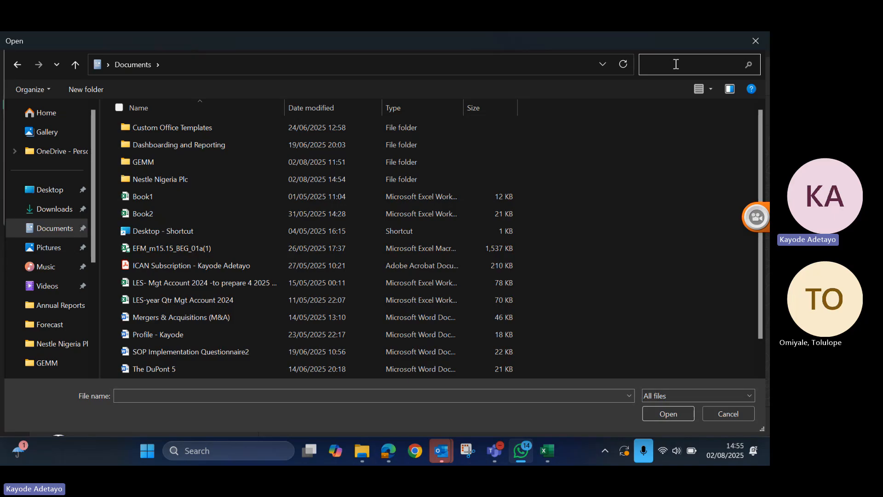
pyautogui.rightClick(675, 68)
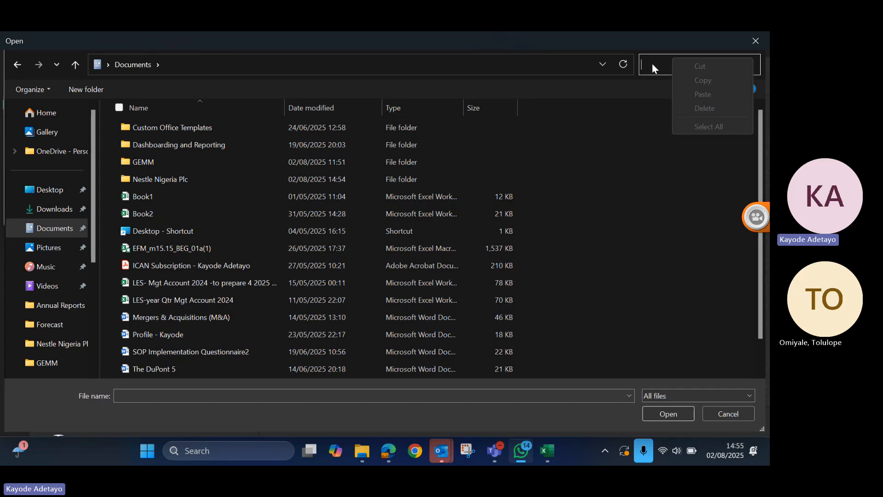
pyautogui.click(653, 65)
pyautogui.write('wacc')
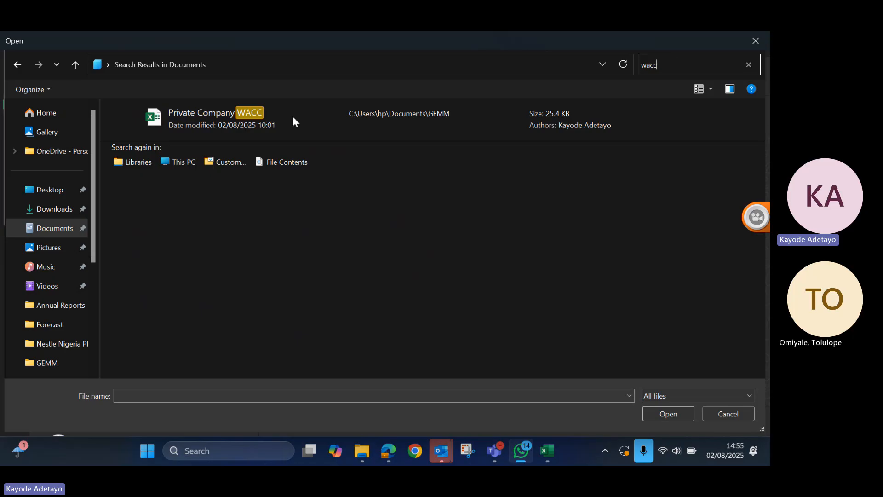
pyautogui.doubleClick(215, 120)
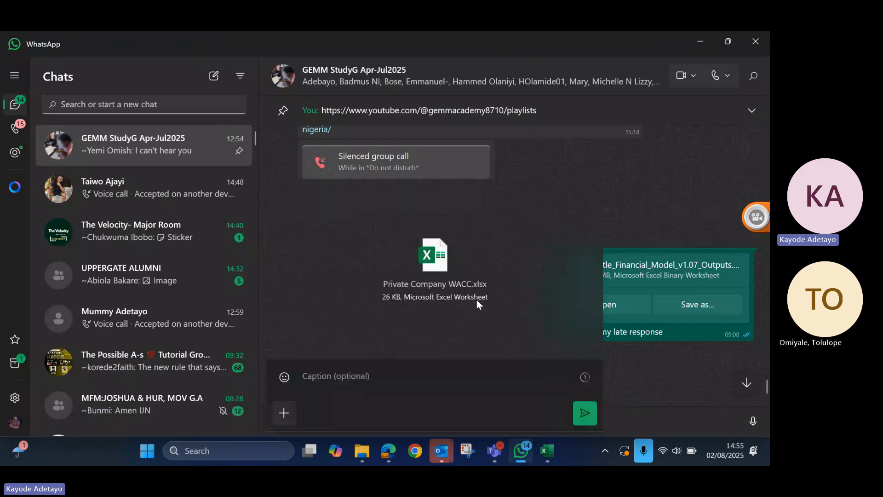
# - Send the attached Private Company WACC.xlsx to the GEMM StudyG Apr-Jul2025 group chat and minimise WhatsApp
pyautogui.click(589, 412)
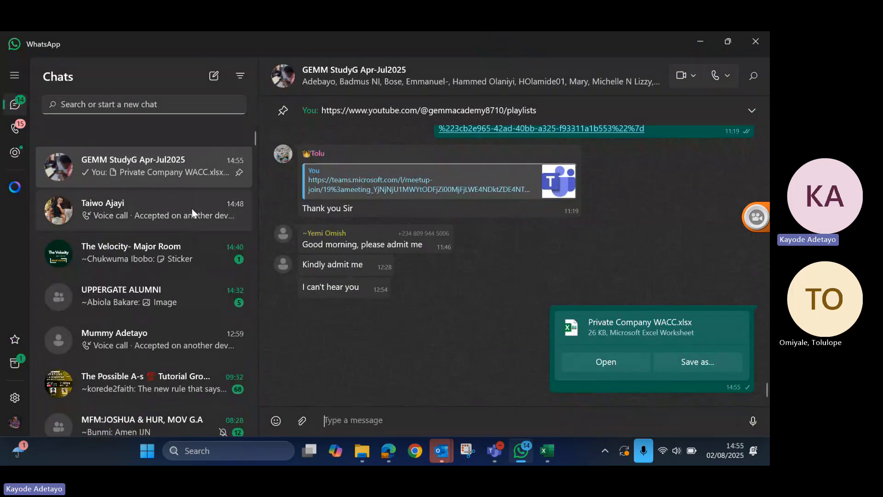
pyautogui.scroll(-9, 192, 208)
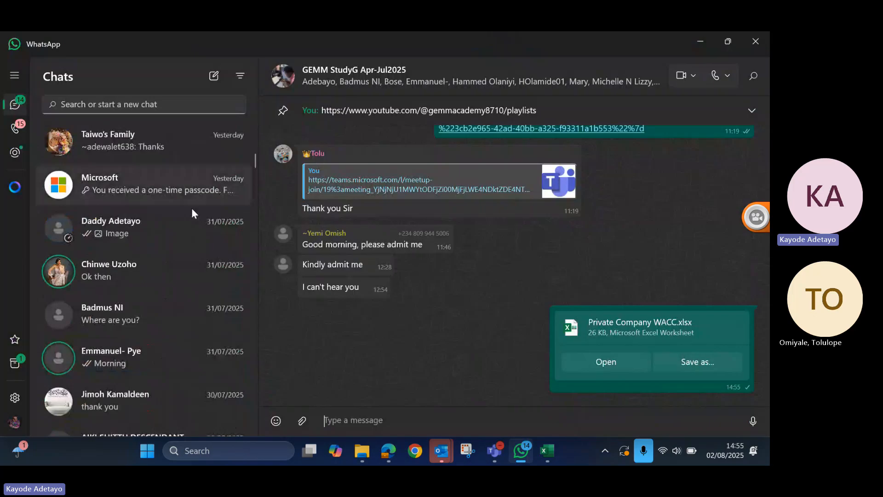
pyautogui.scroll(-8, 192, 208)
pyautogui.scroll(-4, 192, 208)
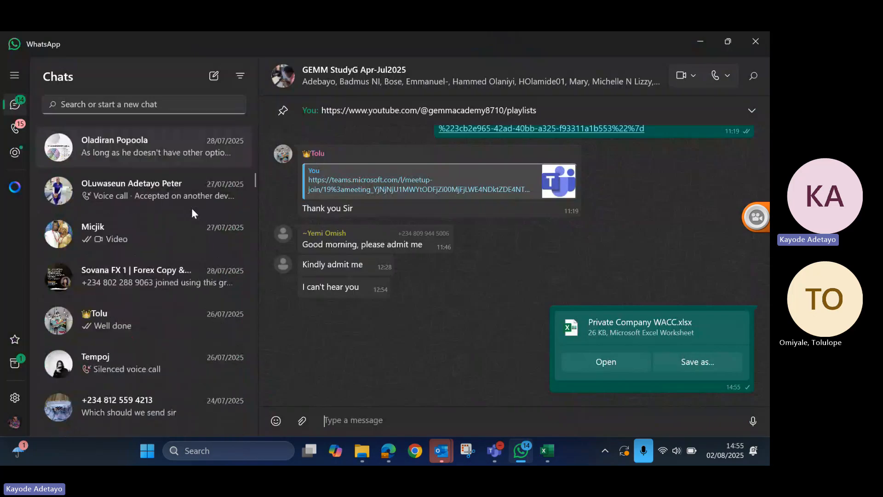
pyautogui.scroll(15, 191, 208)
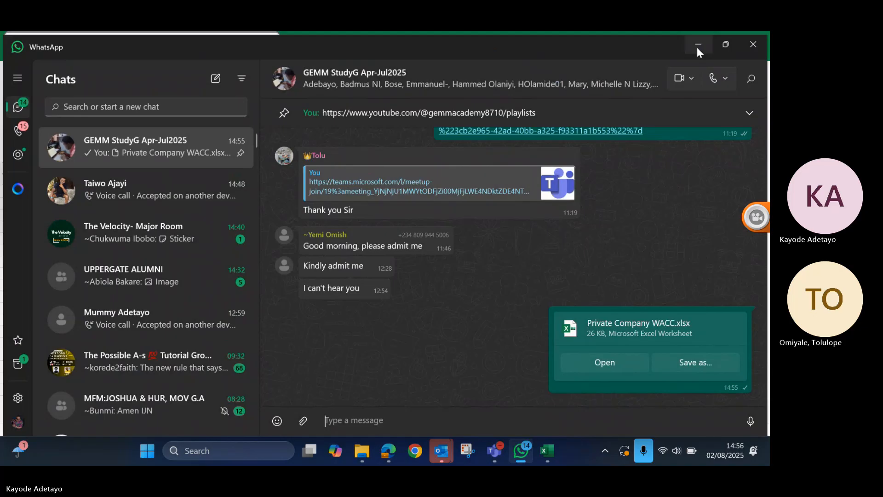
pyautogui.click(698, 45)
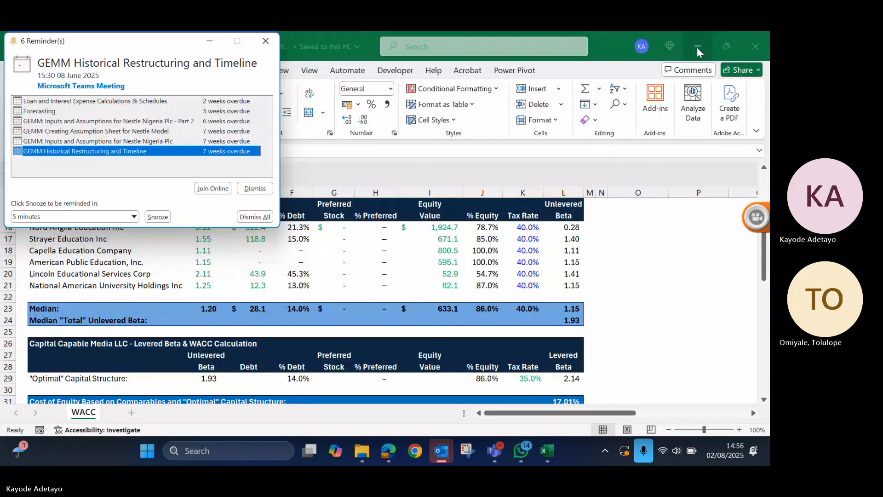
# - Dismiss the GEMM Historical Restructuring and Timeline reminder, then close the Private Company WACC workbook and the reminders window
pyautogui.click(254, 188)
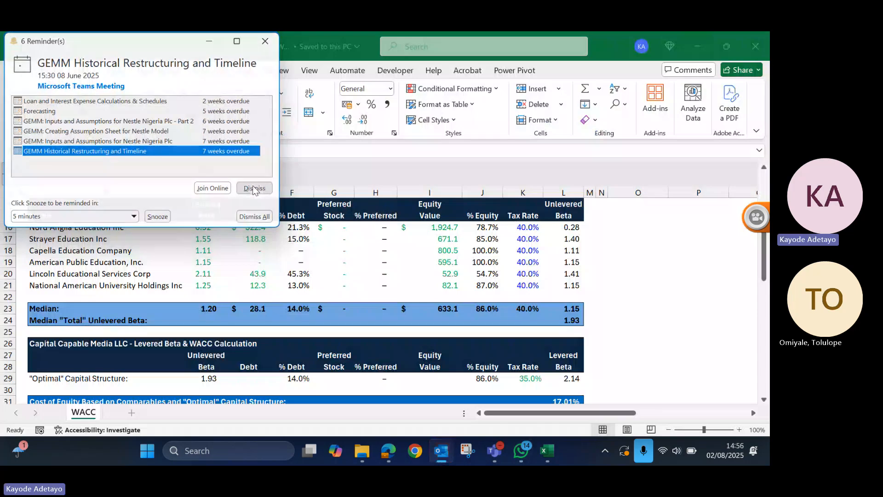
pyautogui.click(767, 49)
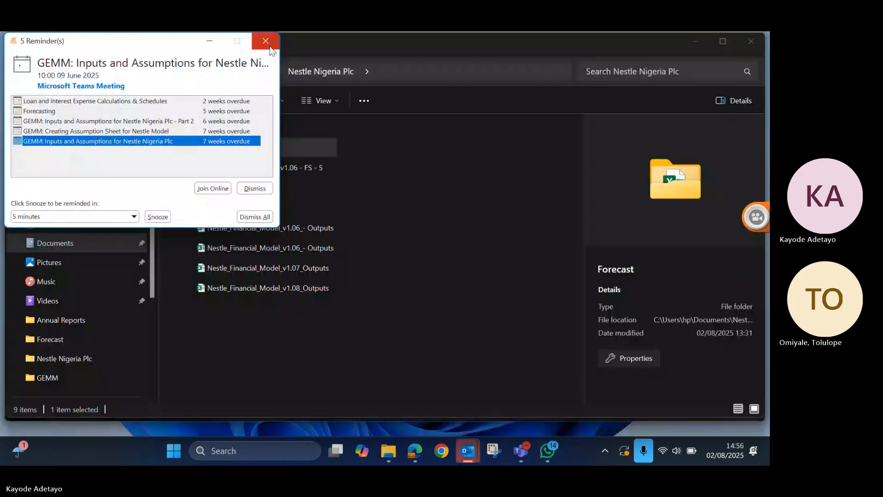
pyautogui.click(269, 46)
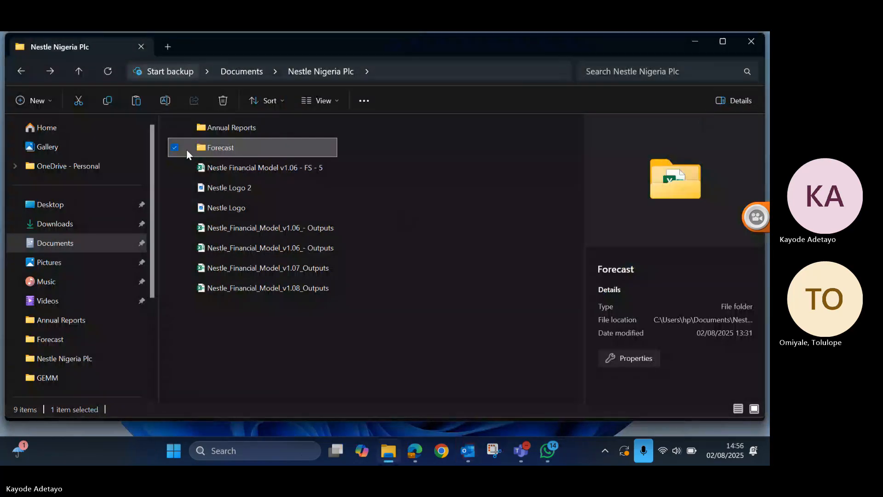
pyautogui.click(49, 205)
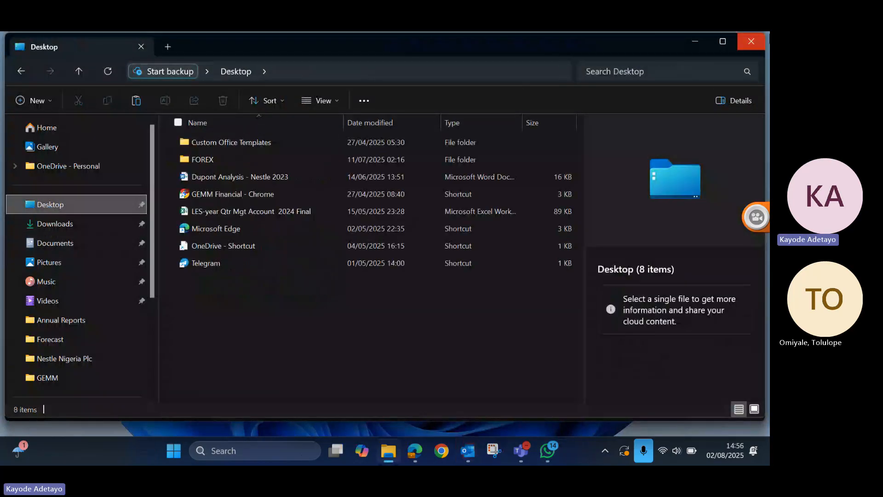
pyautogui.click(751, 43)
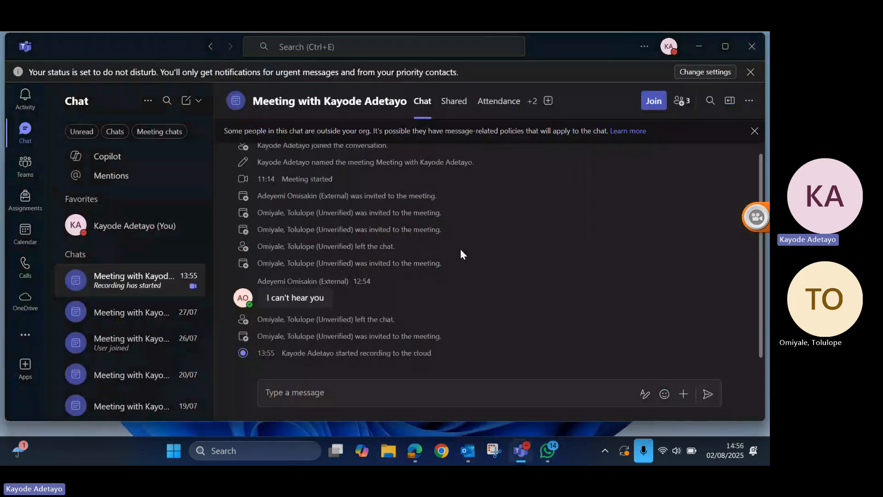
pyautogui.moveTo(541, 453)
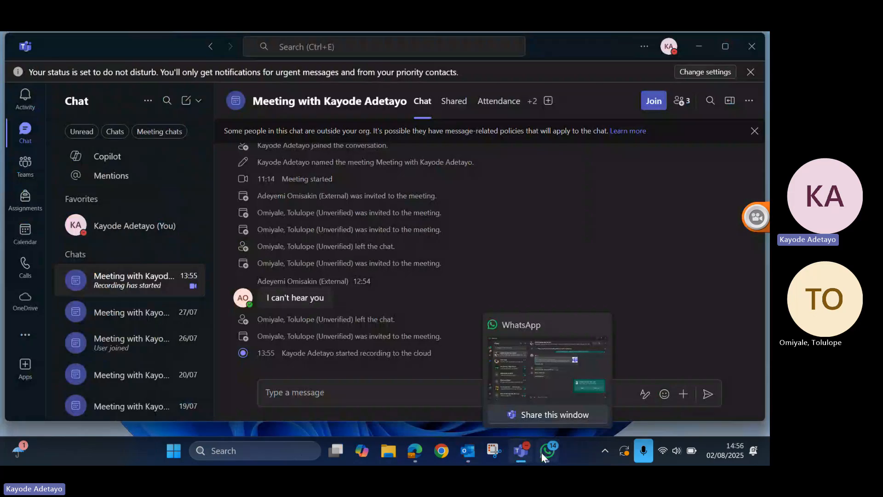
pyautogui.click(542, 453)
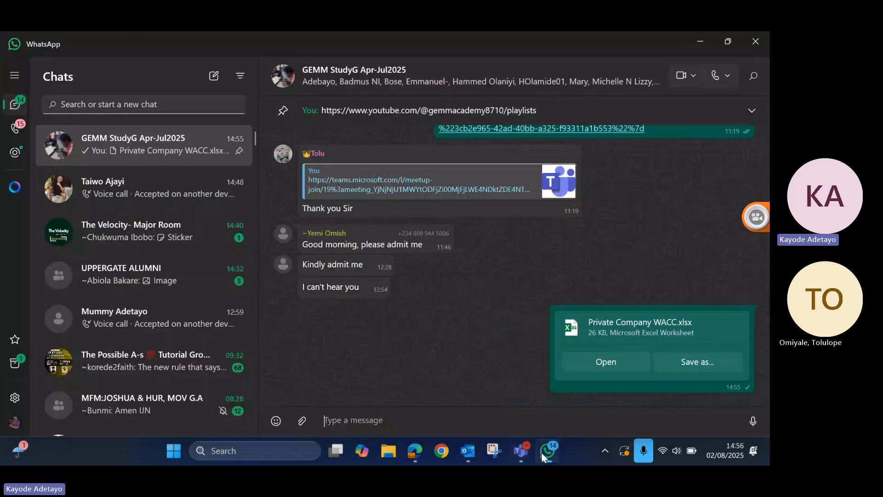
# - Switch to File Explorer, open the Nestle Nigeria Plc folder in Documents and duplicate Nestle_Financial_Model_v1.08_Outputs there
pyautogui.click(382, 450)
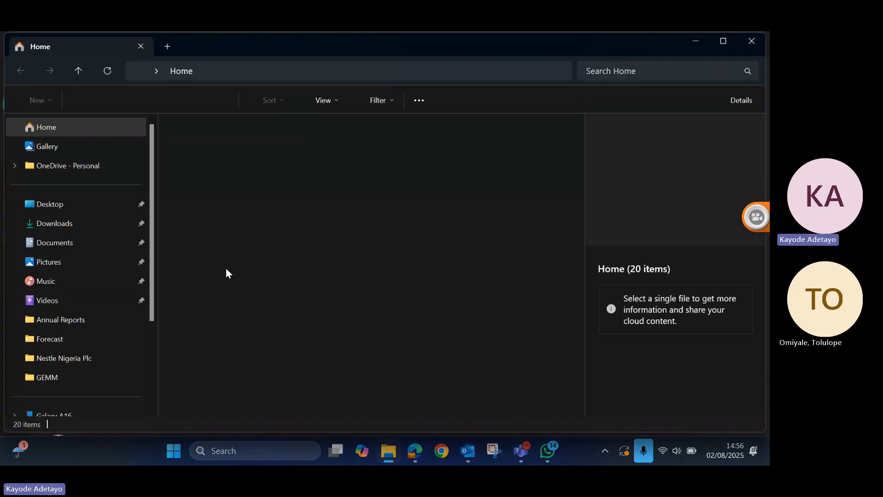
pyautogui.click(54, 243)
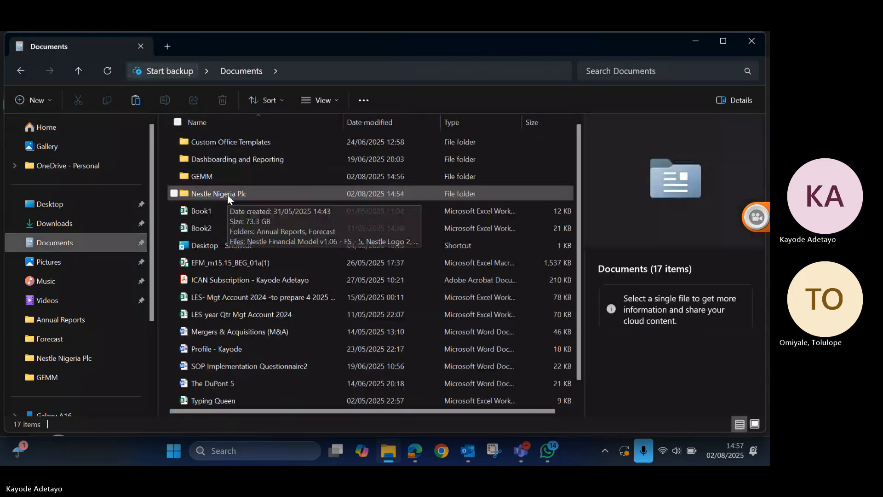
pyautogui.doubleClick(221, 193)
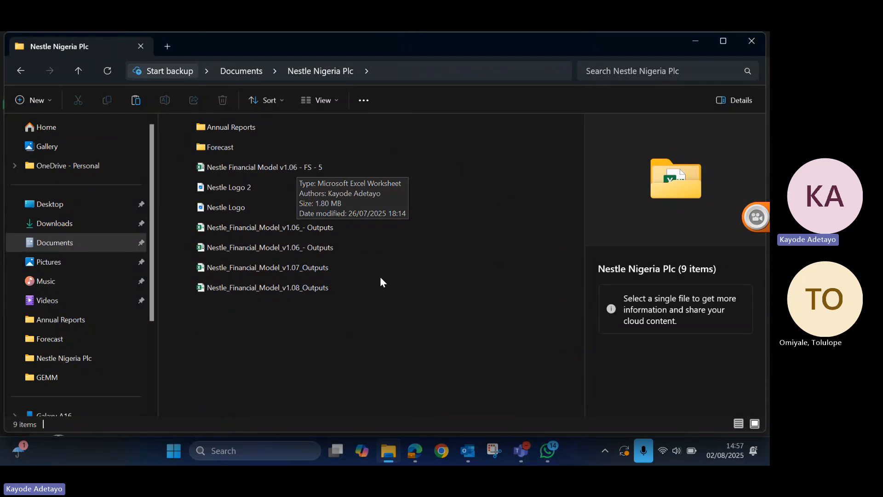
pyautogui.click(299, 290)
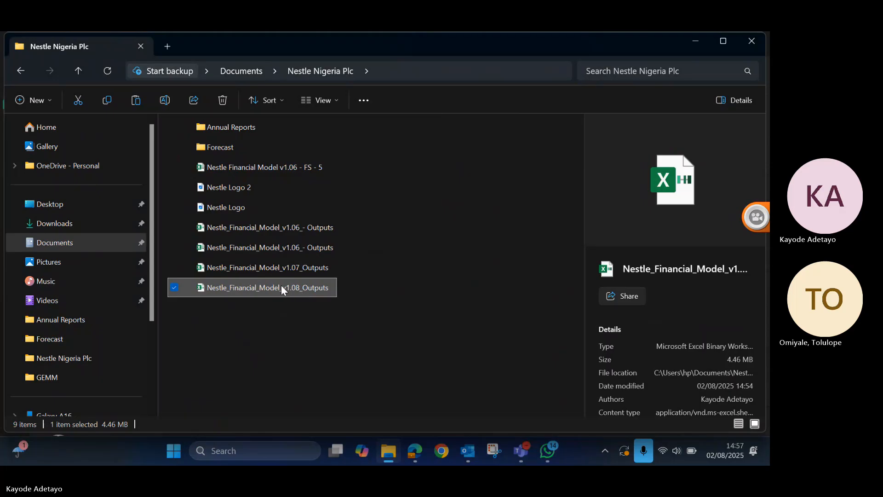
pyautogui.hotkey('ctrl', 'v')
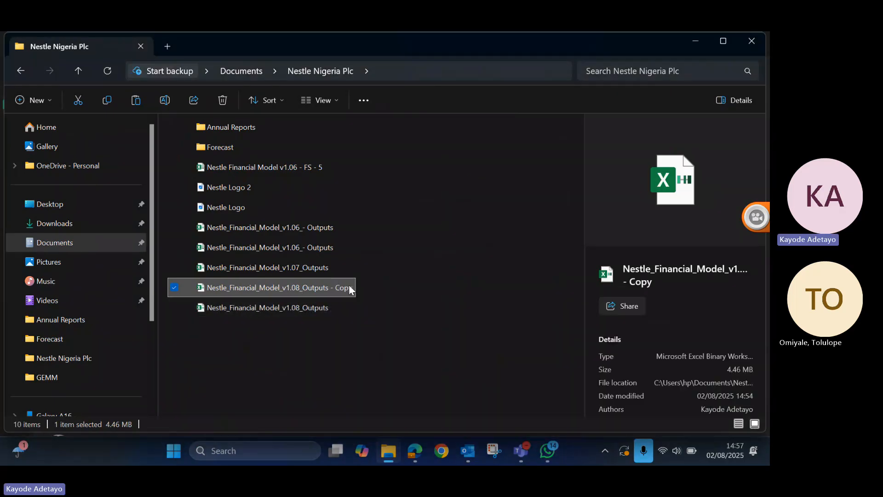
# - Rename the copied workbook as Nestle_Financial_Model_v1.08_Outputs_MinimumCash
pyautogui.click(351, 285)
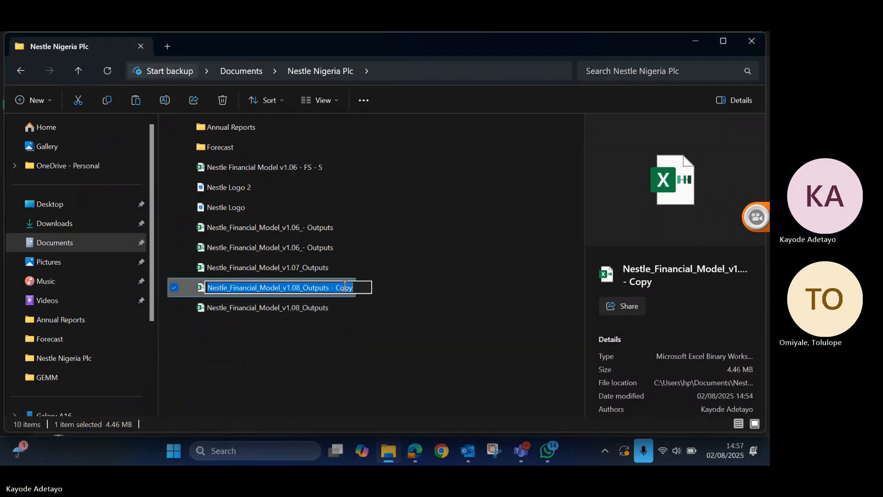
pyautogui.click(345, 286)
pyautogui.press('Delete')
pyautogui.press('Delete')
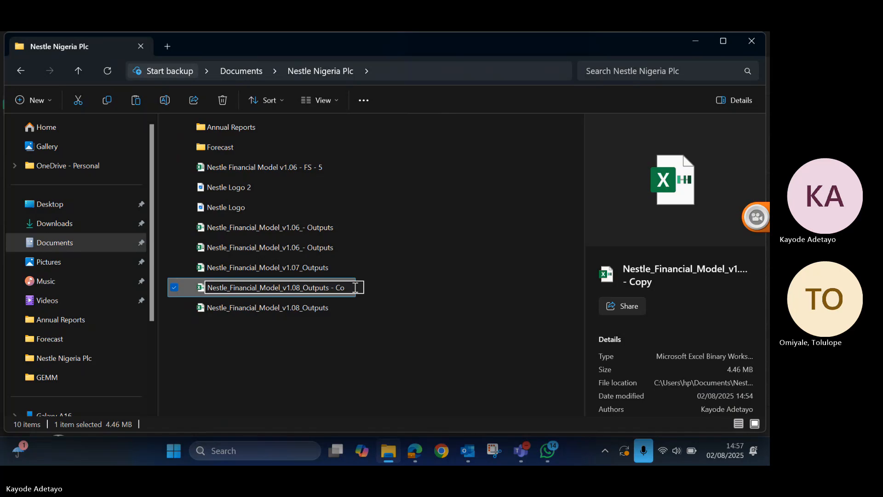
pyautogui.press('BackSpace')
pyautogui.press('BackSpace')
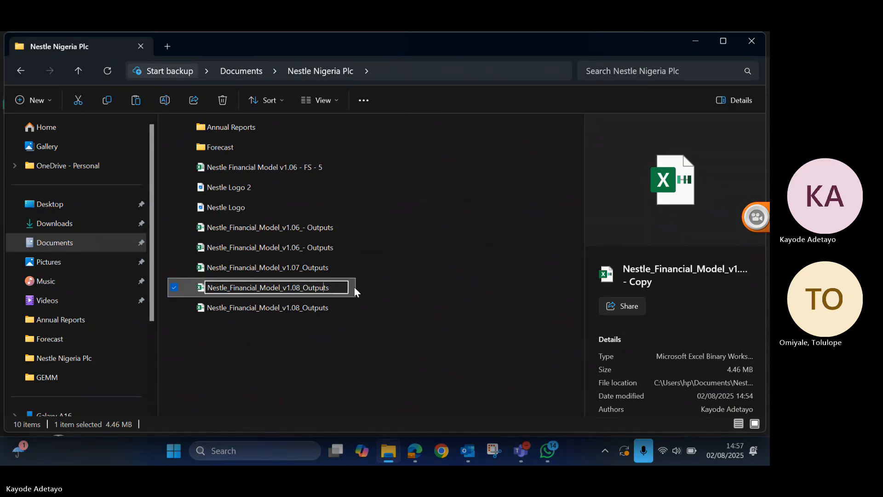
pyautogui.press('BackSpace')
pyautogui.write('8_Outputs')
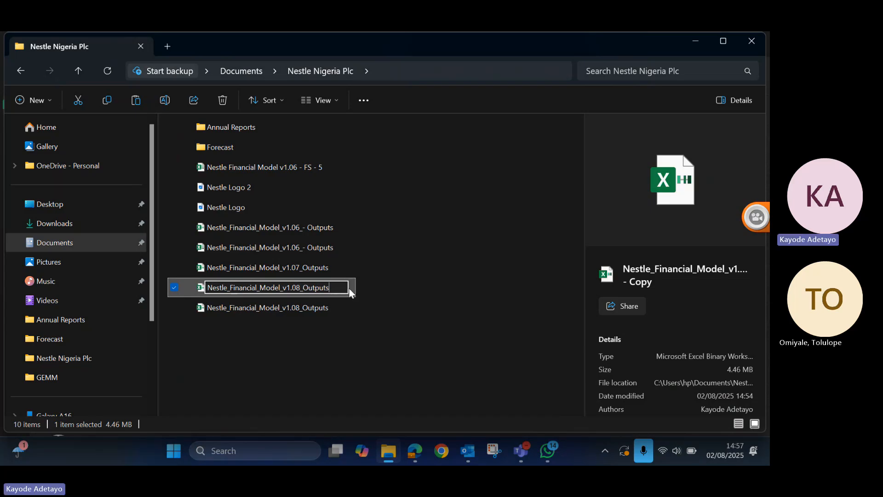
pyautogui.write('_Minimum')
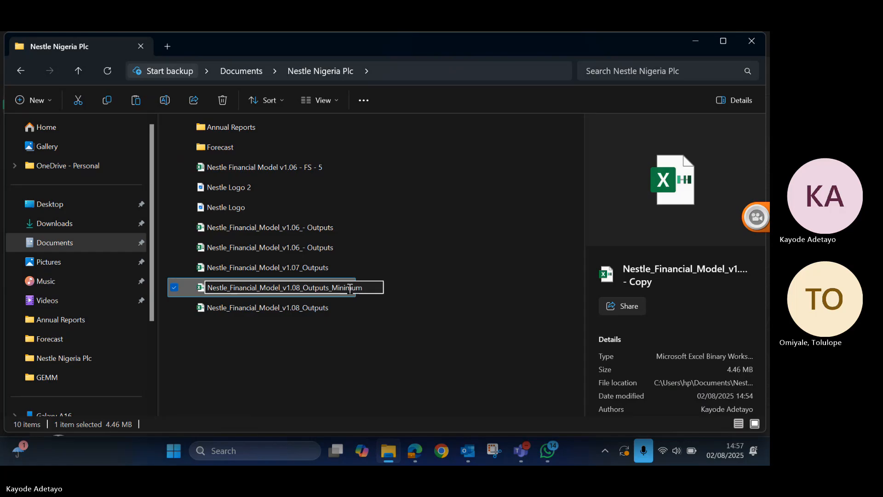
pyautogui.press('BackSpace')
pyautogui.write('Cash')
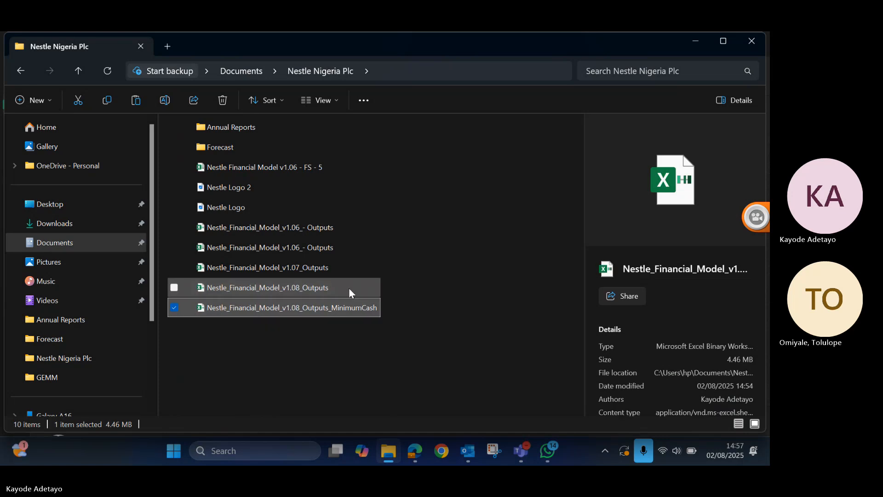
pyautogui.press('Return')
# - Rename the original Nestle_Financial_Model_v1.08_Outputs file as Nestle_Financial_Model_v1.08_Outputs_Cash_Sweep
pyautogui.click(331, 289)
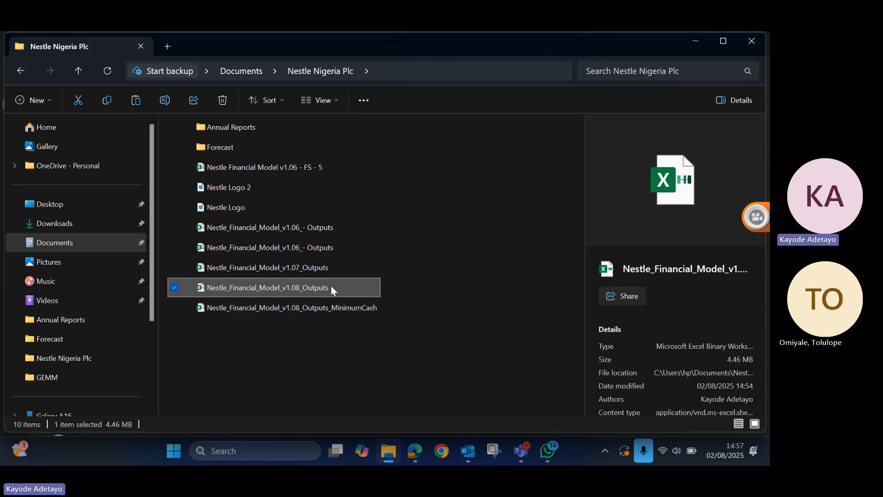
pyautogui.click(324, 287)
pyautogui.click(341, 287)
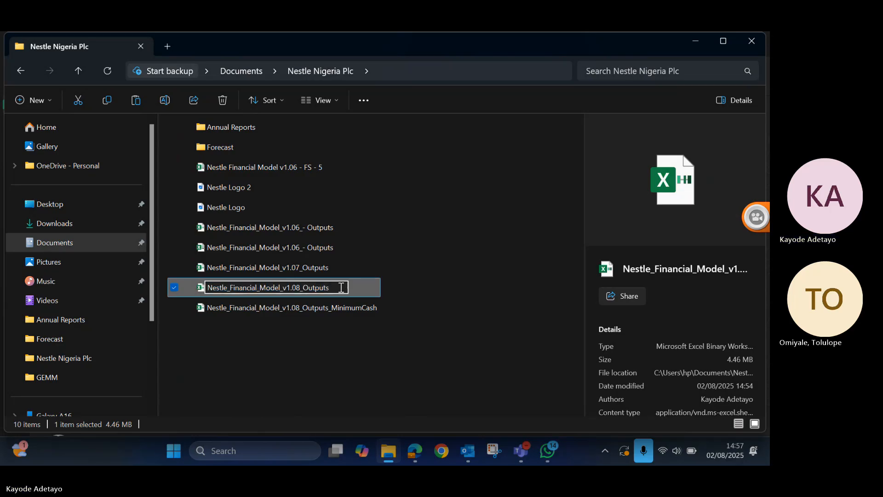
pyautogui.write('_Cash_Sweep')
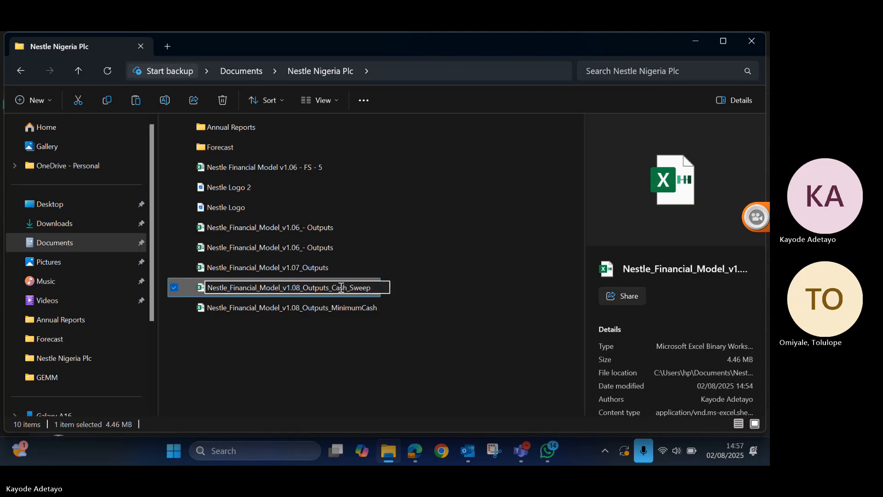
pyautogui.press('Return')
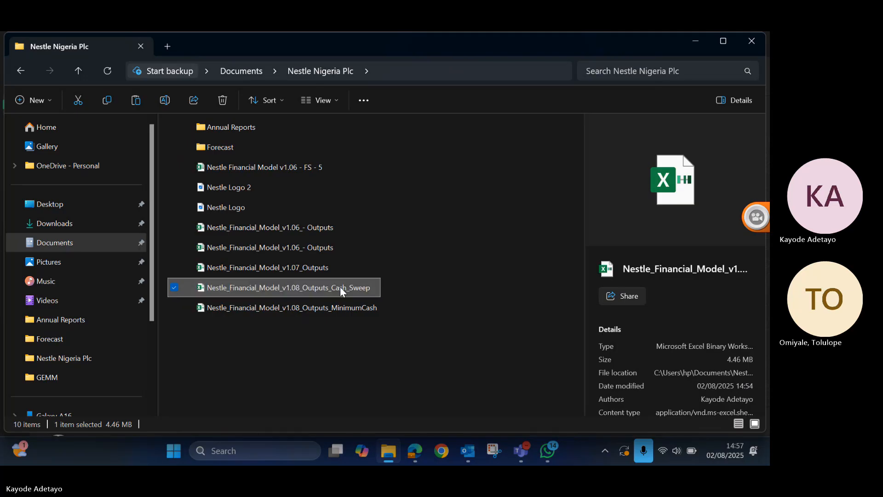
# - Open the Nestle_Financial_Model_v1.08_Outputs_MinimumCash workbook from the Nestle Nigeria Plc folder
pyautogui.click(327, 343)
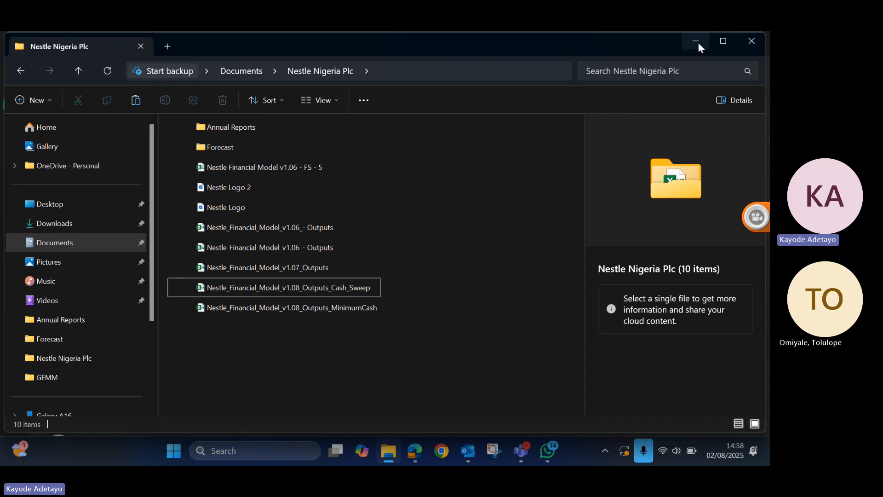
pyautogui.click(292, 307)
pyautogui.doubleClick(292, 307)
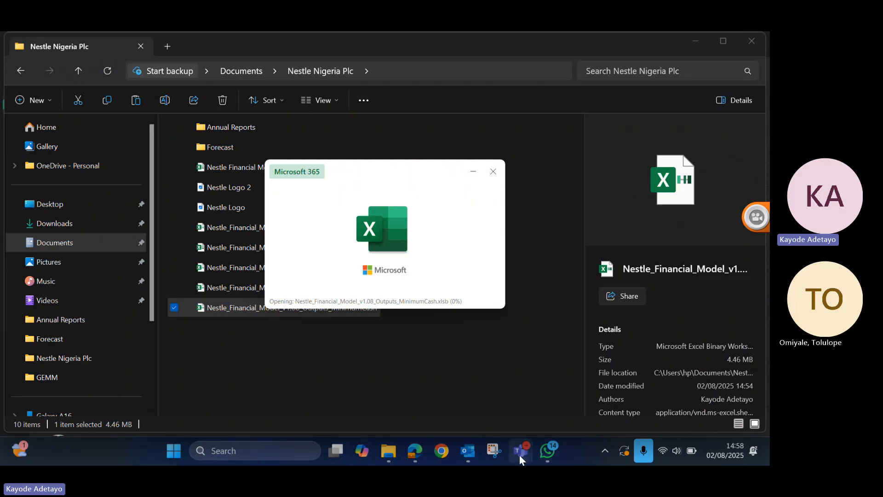
# - Switch to the Teams meeting window, close the live captions suggestion, transcript and recording notice, and minimise the window
pyautogui.moveTo(520, 454)
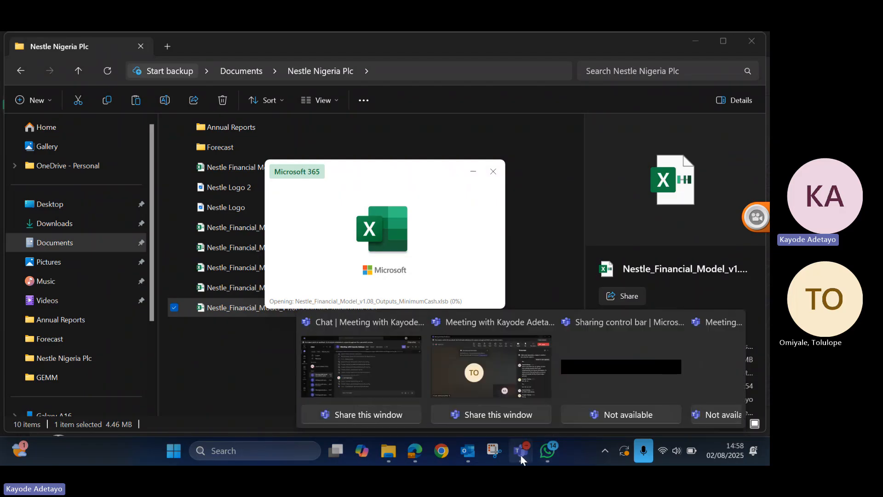
pyautogui.click(500, 355)
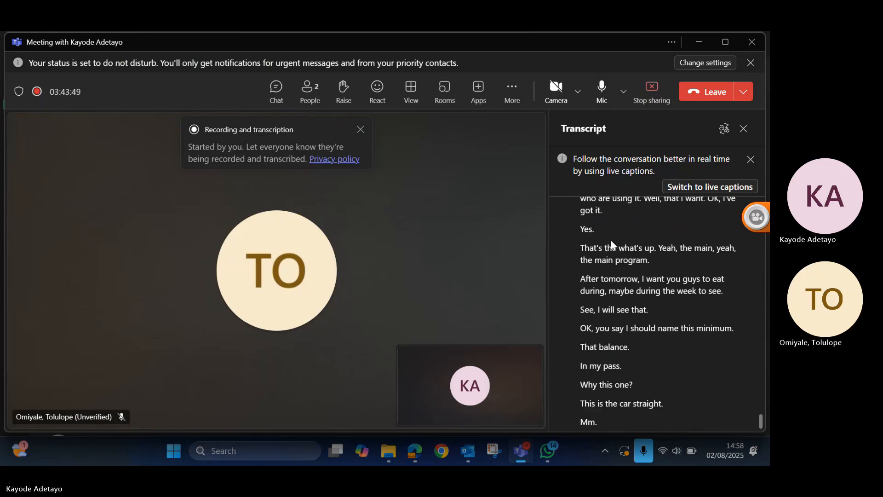
pyautogui.click(751, 161)
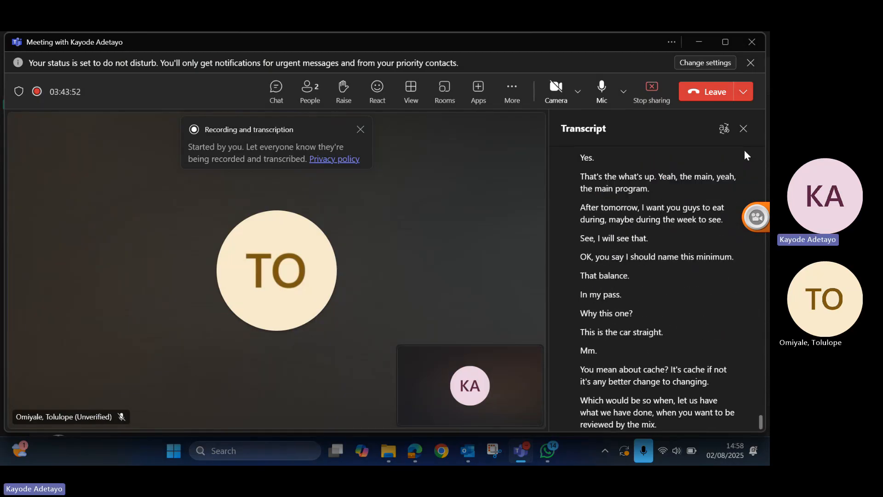
pyautogui.click(744, 127)
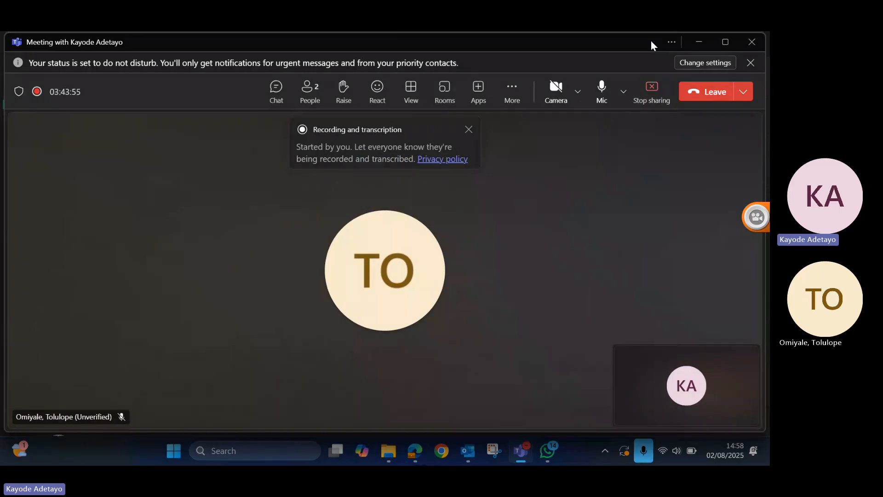
pyautogui.click(467, 130)
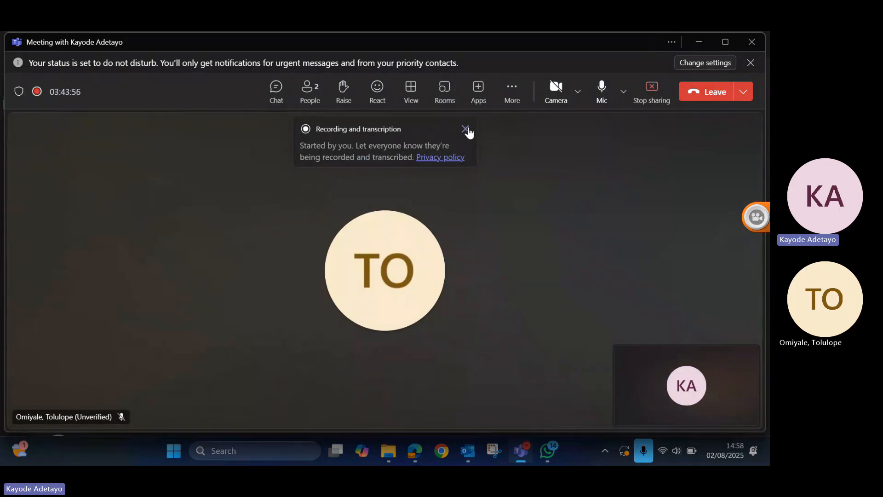
pyautogui.click(696, 42)
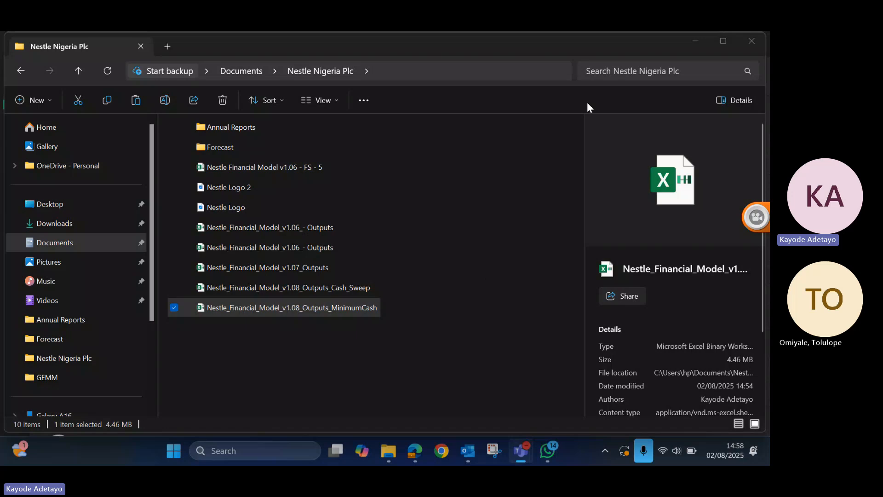
# - Minimise the Nestle Nigeria Plc folder, WhatsApp and Teams chat windows and bring up the MinimumCash workbook
pyautogui.click(695, 41)
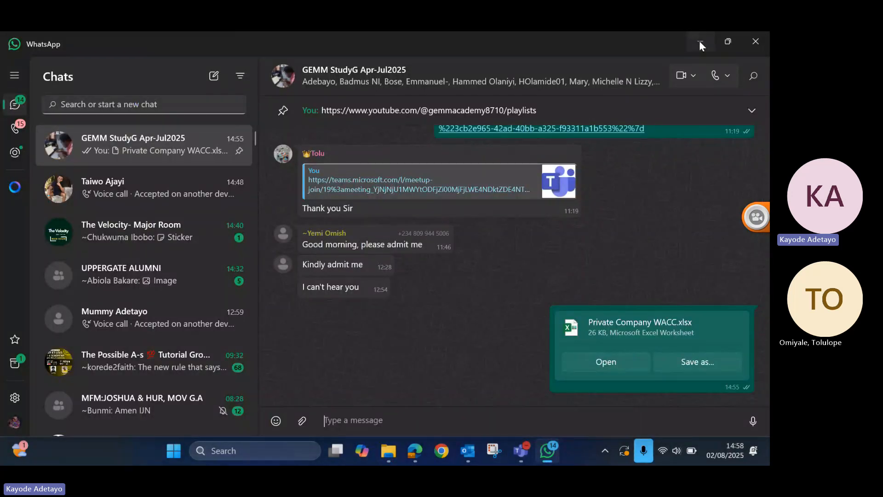
pyautogui.click(697, 42)
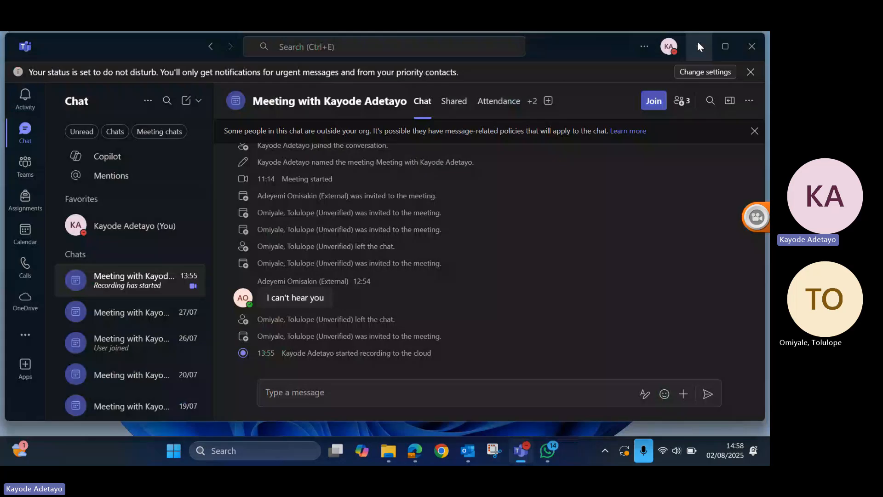
pyautogui.click(701, 45)
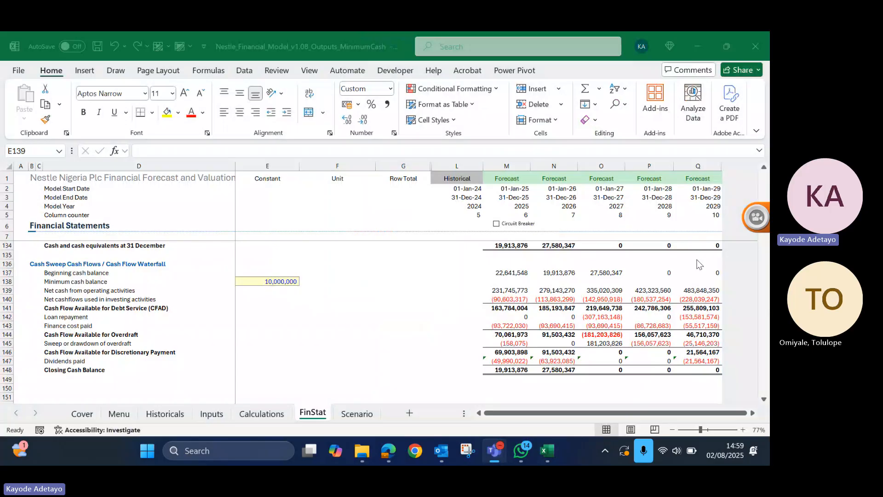
# - Link the 2025 minimum cash balance in M138 to the constant in E138 with the absolute reference =$E$138
pyautogui.click(109, 290)
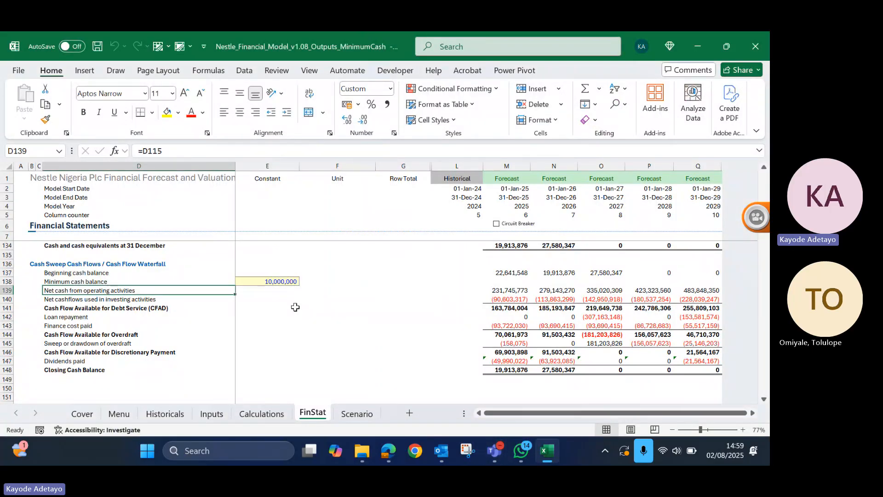
pyautogui.click(506, 280)
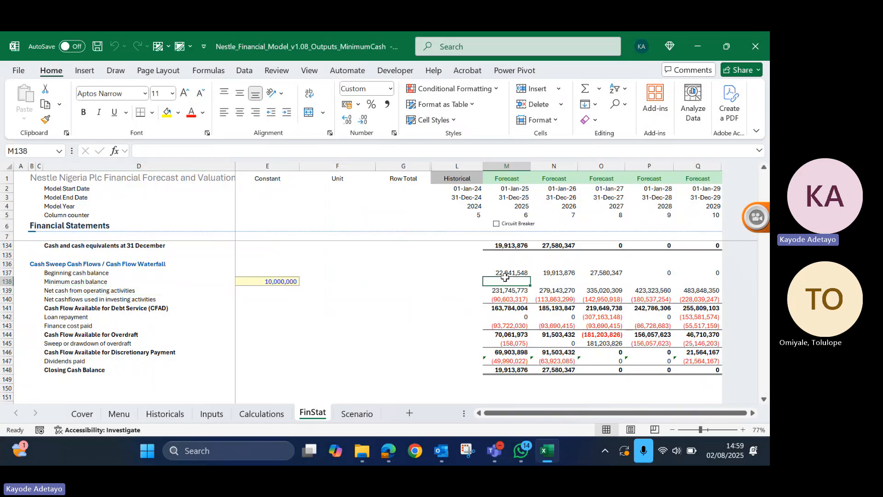
pyautogui.doubleClick(507, 280)
pyautogui.write('=')
pyautogui.press('Left')
pyautogui.press('Left')
pyautogui.press('Left')
pyautogui.press('Left')
pyautogui.press('Left')
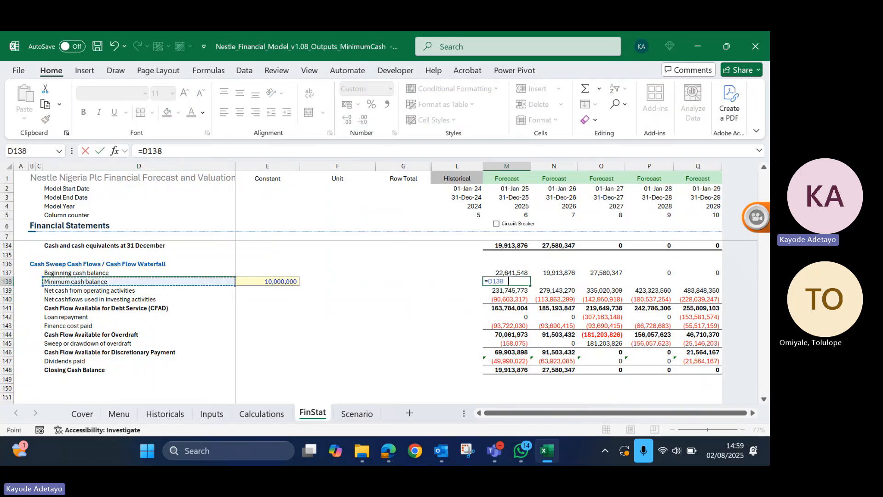
pyautogui.press('Right')
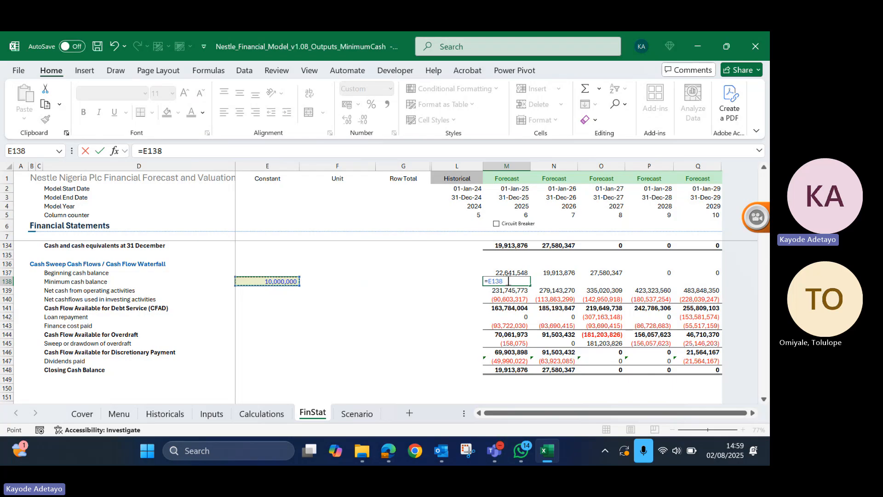
pyautogui.press('Return')
pyautogui.click(507, 281)
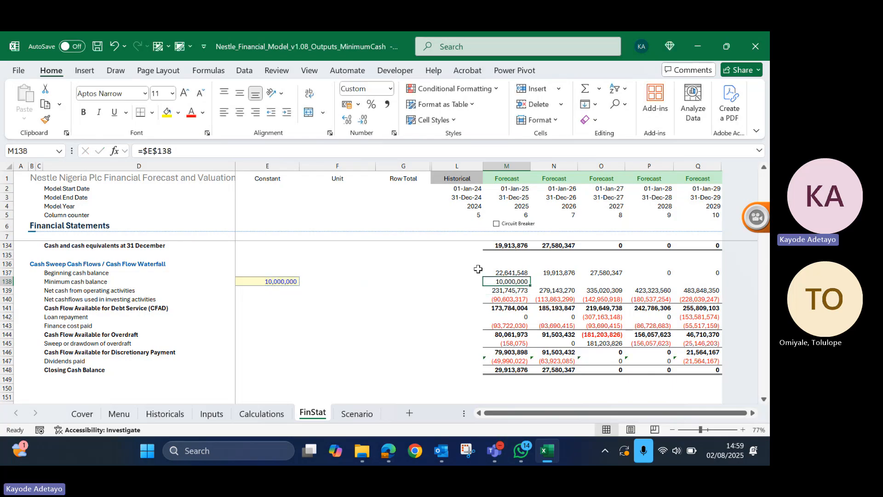
# - Change the 2025 minimum cash balance formula to =-$E$138 and re-enter the unchanged CFAD sum in M141
pyautogui.click(144, 157)
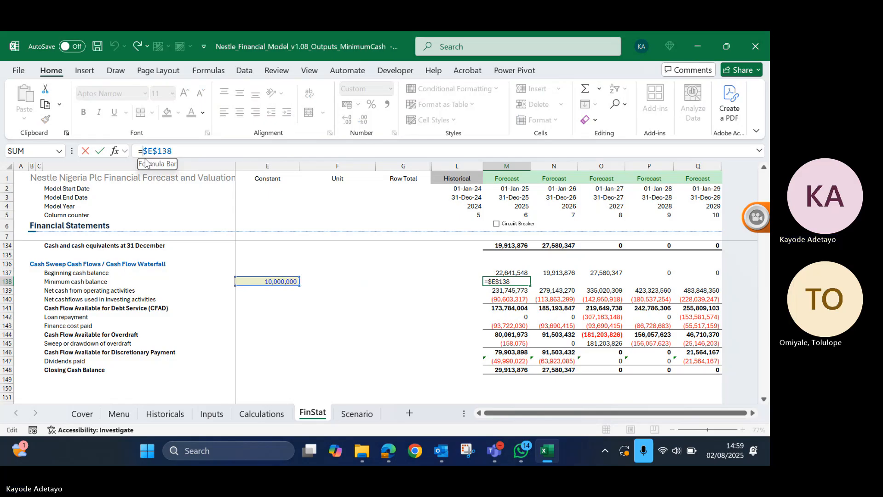
pyautogui.write('-')
pyautogui.press('Return')
pyautogui.press('Return')
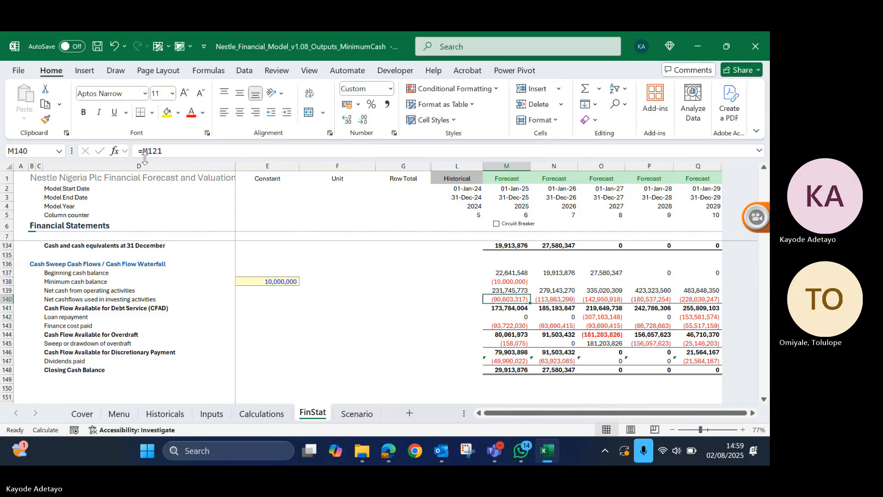
pyautogui.press('Return')
pyautogui.press('F2')
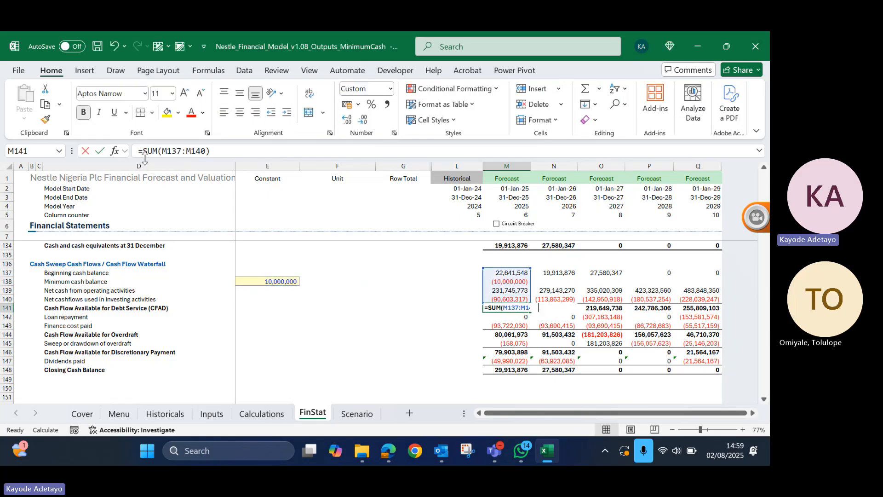
pyautogui.press('Return')
pyautogui.press('Return')
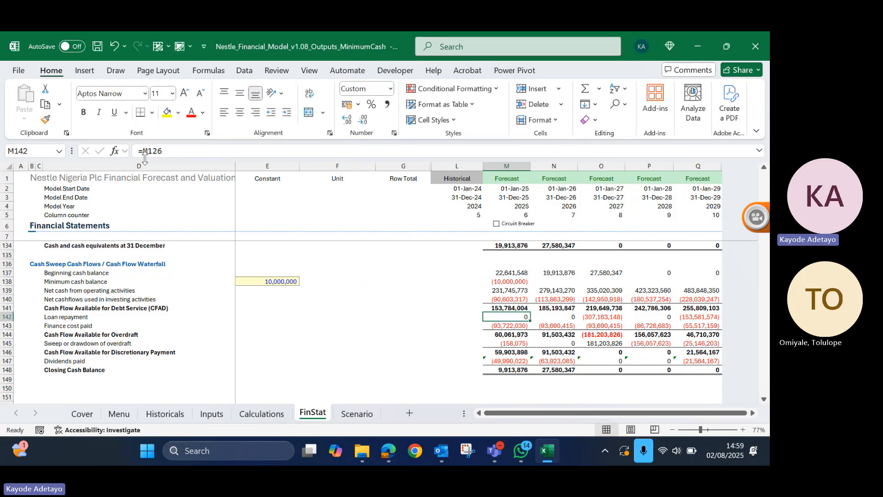
# - Copy the 2025 minimum cash balance formula across the forecast years to 2029, filling M138:Q138
pyautogui.press('Up')
pyautogui.press('Up')
pyautogui.press('Up')
pyautogui.press('Up')
pyautogui.hotkey('shift', 'Right')
pyautogui.hotkey('shift', 'Right')
pyautogui.hotkey('shift', 'Right')
pyautogui.hotkey('shift', 'Right')
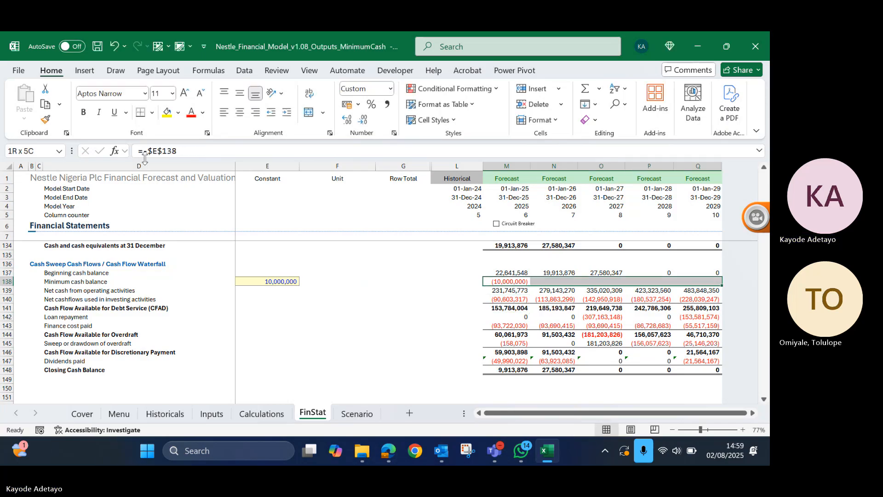
pyautogui.hotkey('ctrl', 'r')
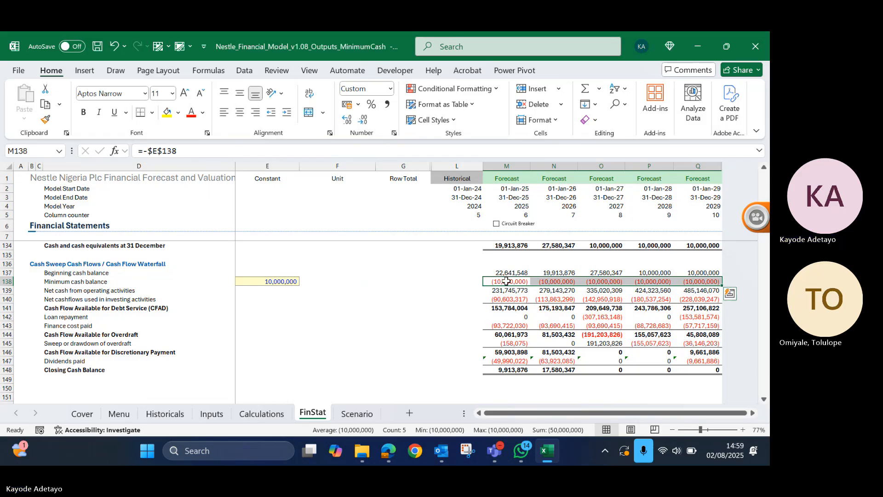
# - Clear the minimum cash balance row for 2025 to 2029, select the CFAD row, and undo the clearing
pyautogui.press('Delete')
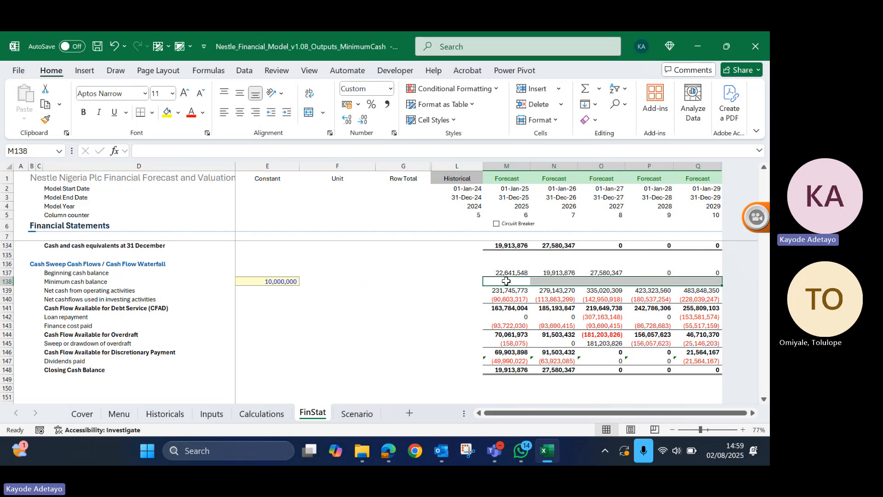
pyautogui.click(505, 315)
pyautogui.click(511, 306)
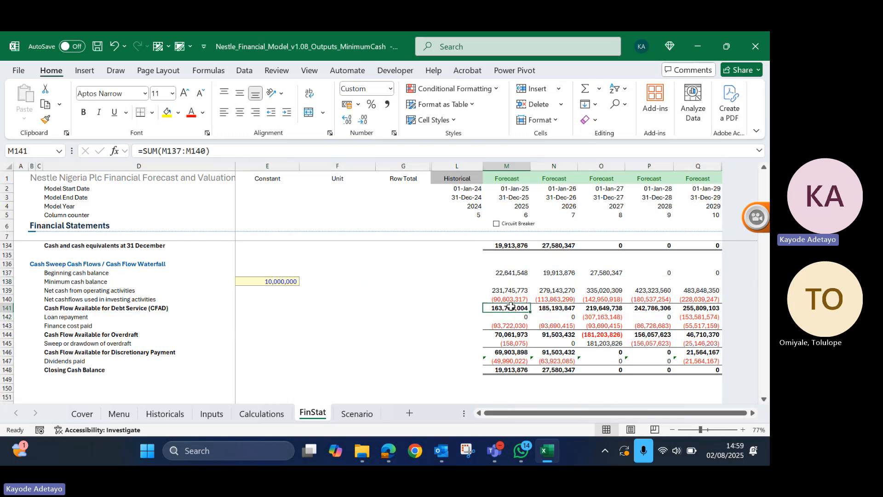
pyautogui.hotkey('shift', 'space')
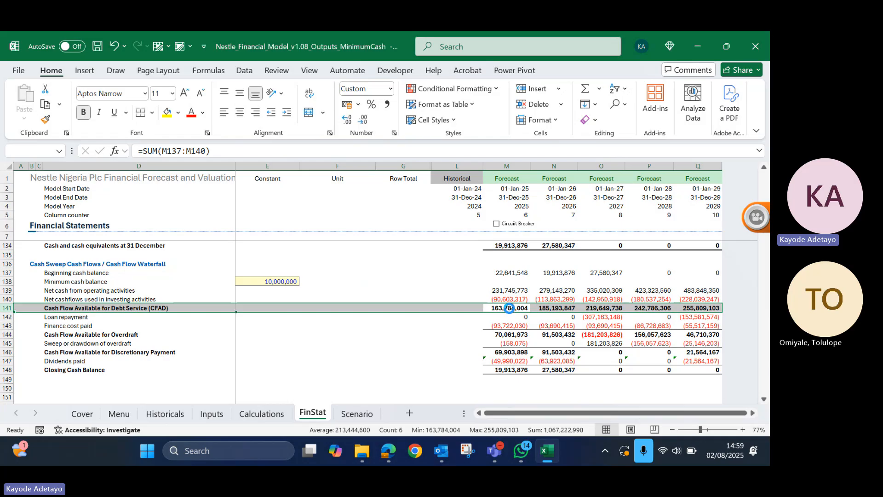
pyautogui.hotkey('ctrl', 'z')
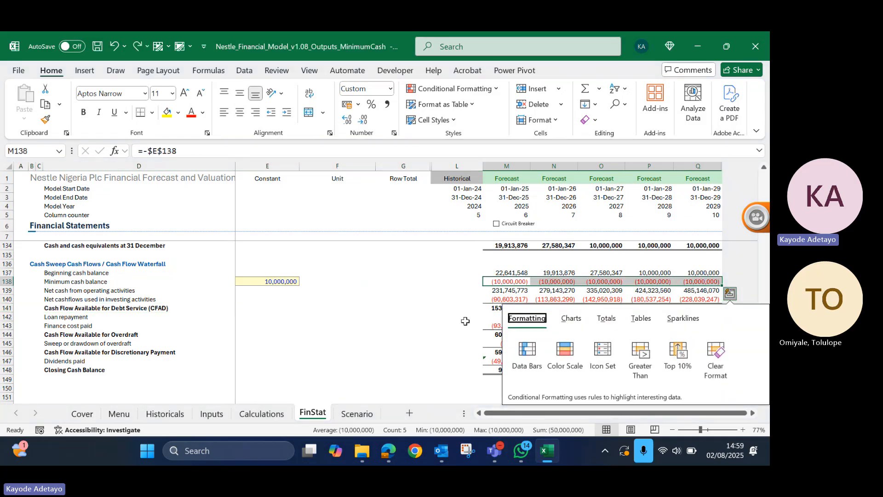
pyautogui.click(466, 321)
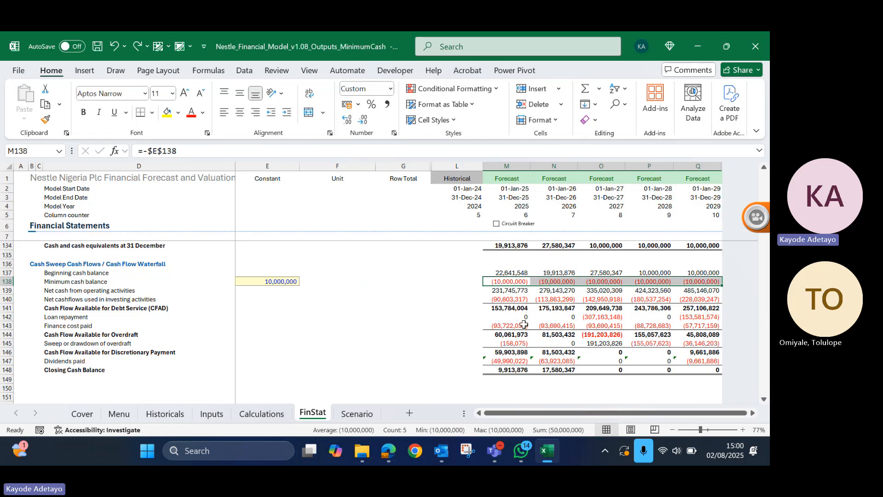
# - Extend the 2025 closing cash balance formula in M148 to =SUM(M146:M147)-M138
pyautogui.click(502, 373)
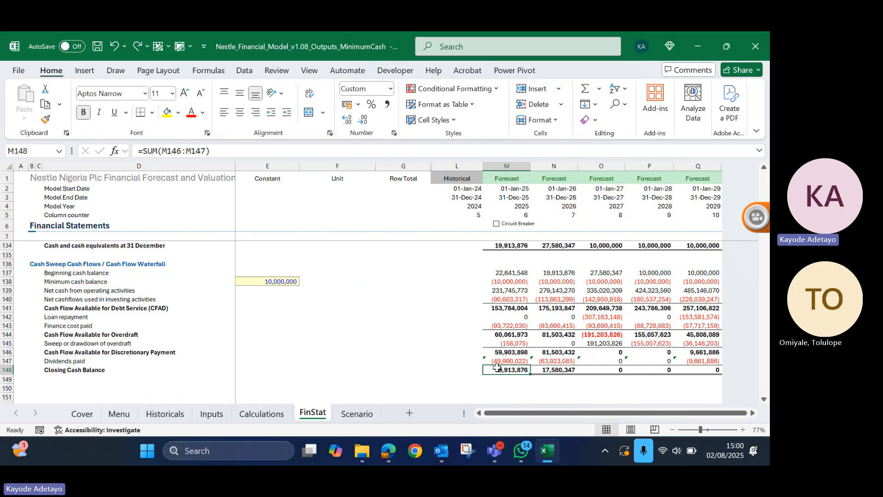
pyautogui.doubleClick(497, 367)
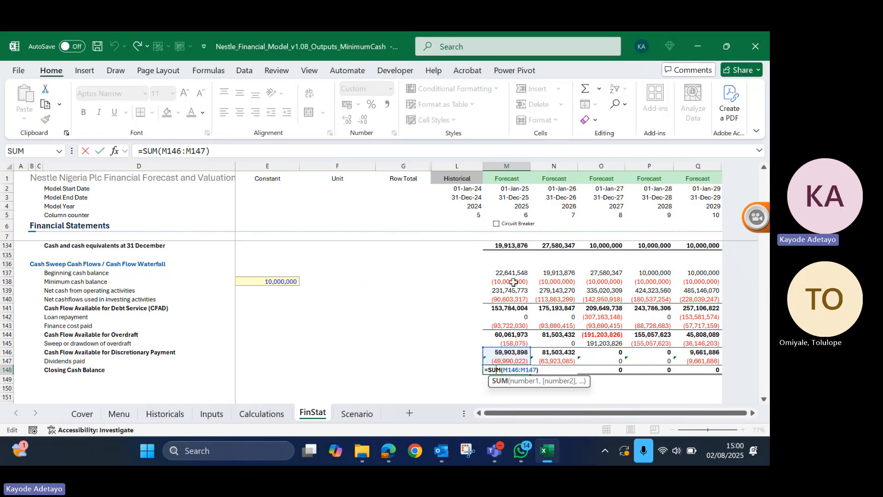
pyautogui.click(229, 152)
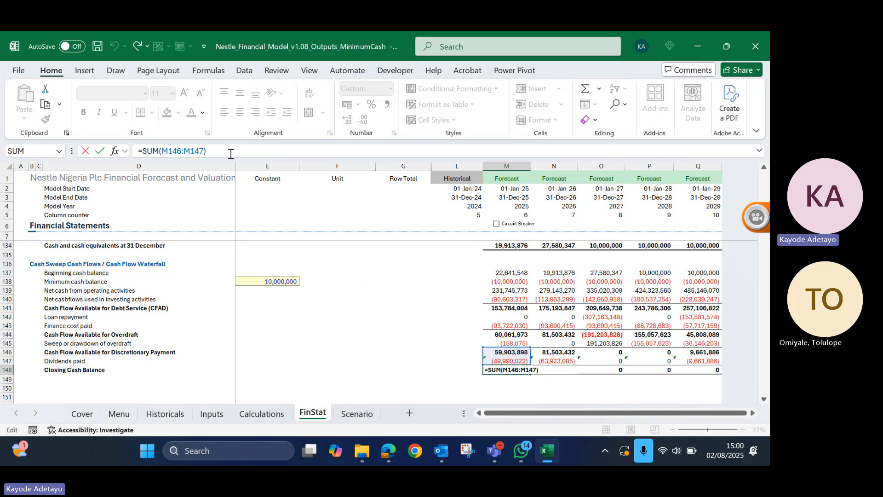
pyautogui.write('-')
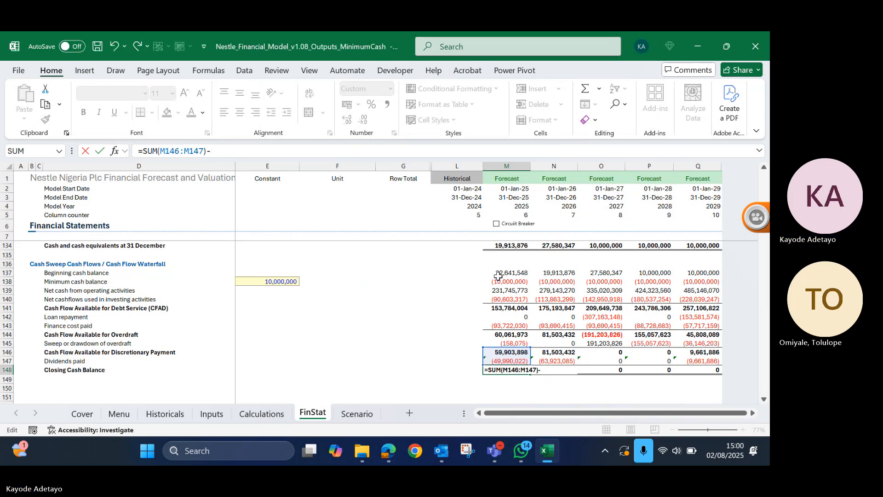
pyautogui.click(499, 277)
pyautogui.press('Return')
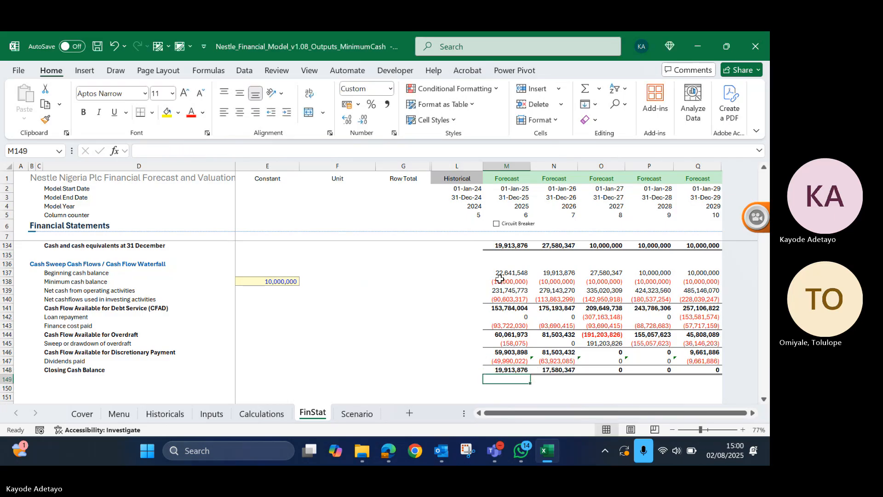
# - Copy the 2025 closing cash balance formula across the forecast years to 2029, filling M148:Q148
pyautogui.press('Up')
pyautogui.hotkey('shift', 'Right')
pyautogui.hotkey('shift', 'Right')
pyautogui.hotkey('shift', 'Right')
pyautogui.hotkey('shift', 'Right')
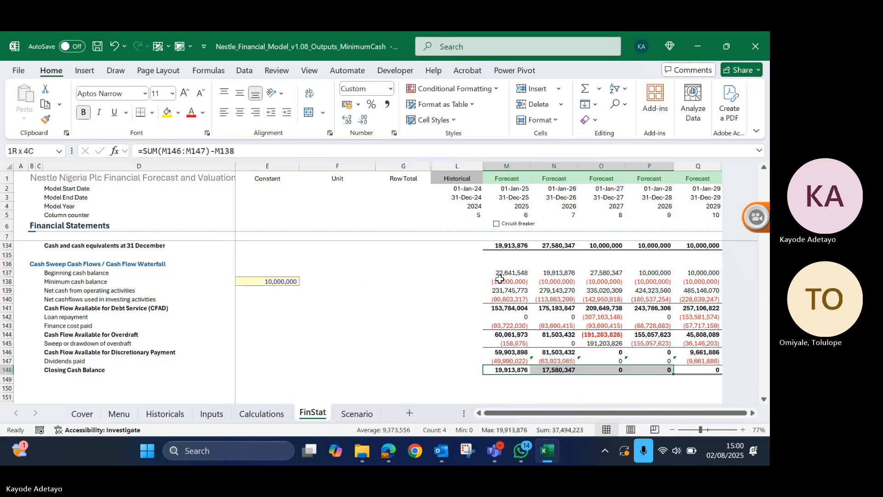
pyautogui.hotkey('ctrl', 'r')
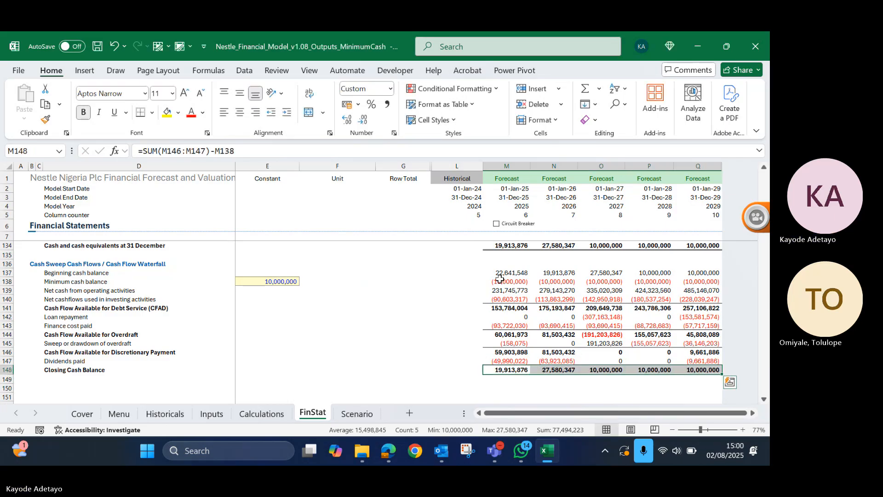
pyautogui.click(490, 388)
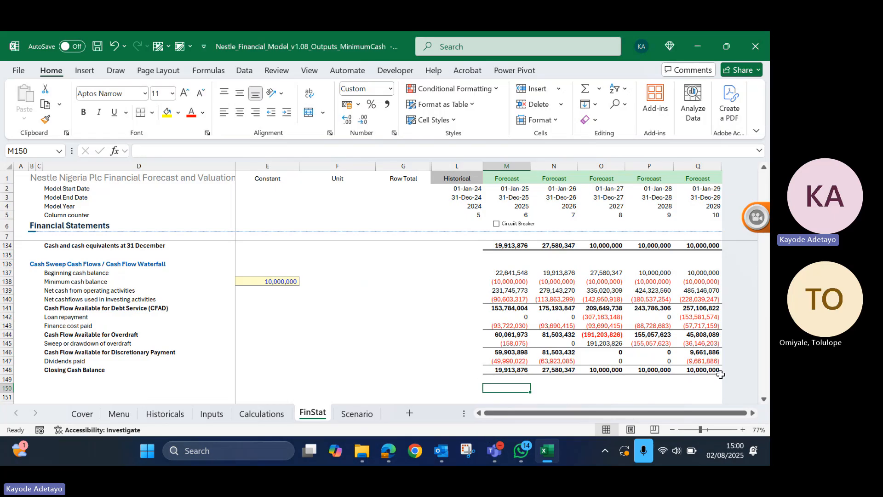
# - Examine the 2025 closing cash formula, the cash flow statement's ending cash, the overdraft sweep formula and the 2027 minimum cash entry
pyautogui.doubleClick(504, 370)
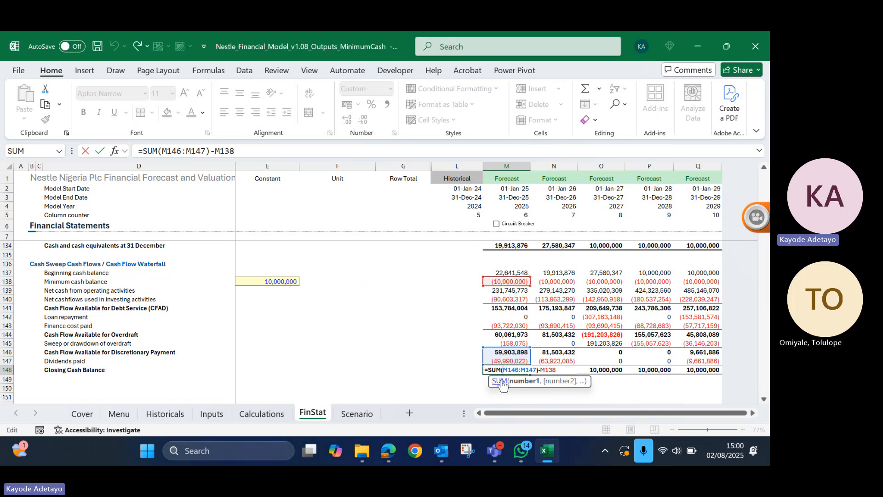
pyautogui.hotkey('ctrl', 'Return')
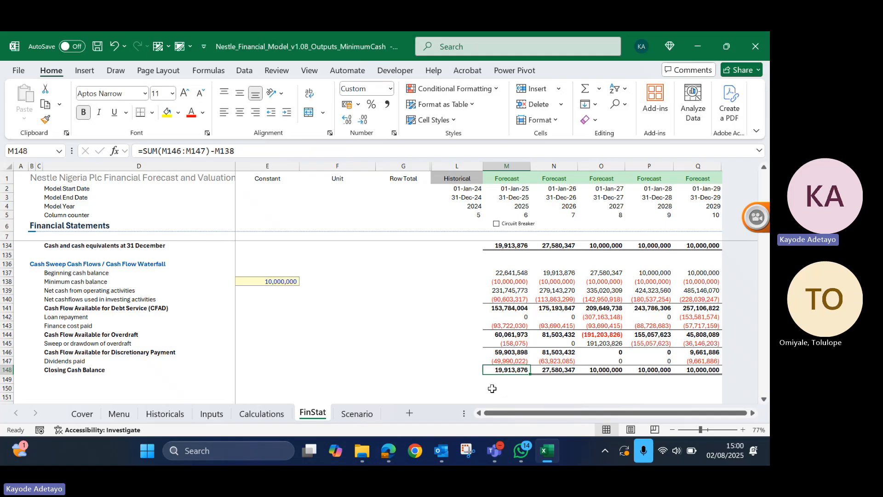
pyautogui.click(352, 287)
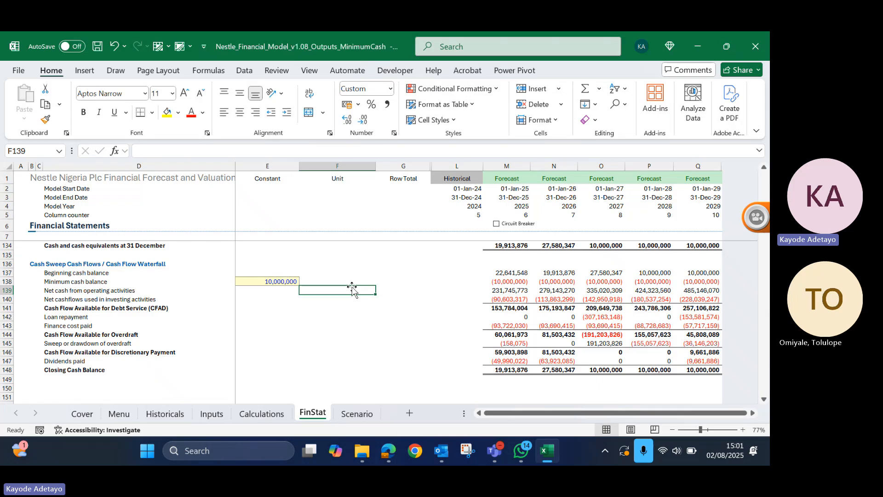
pyautogui.scroll(2, 352, 287)
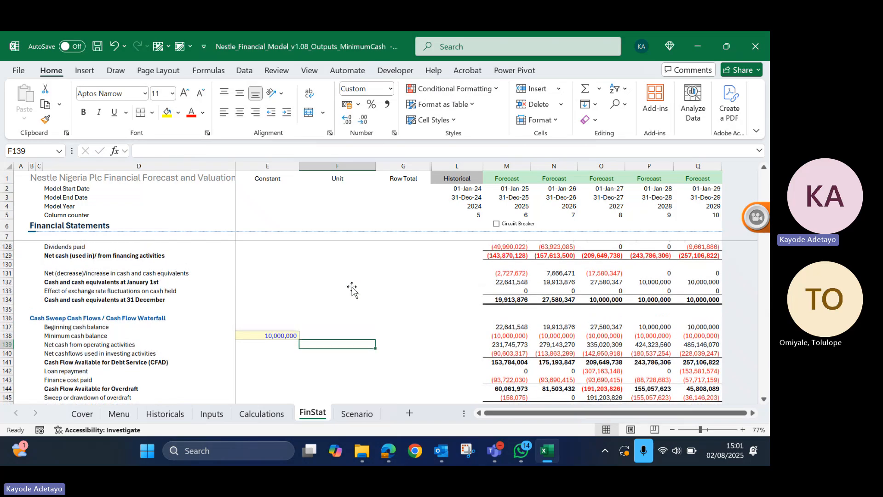
pyautogui.scroll(-2, 351, 287)
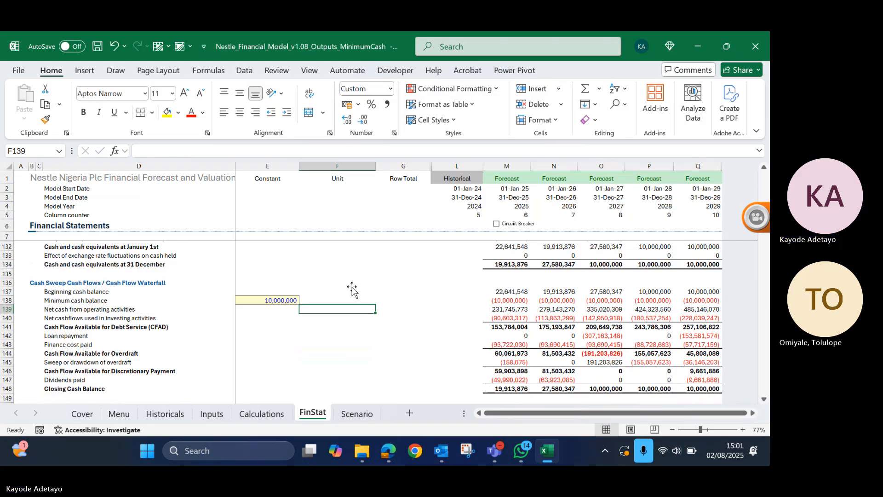
pyautogui.scroll(-1, 354, 290)
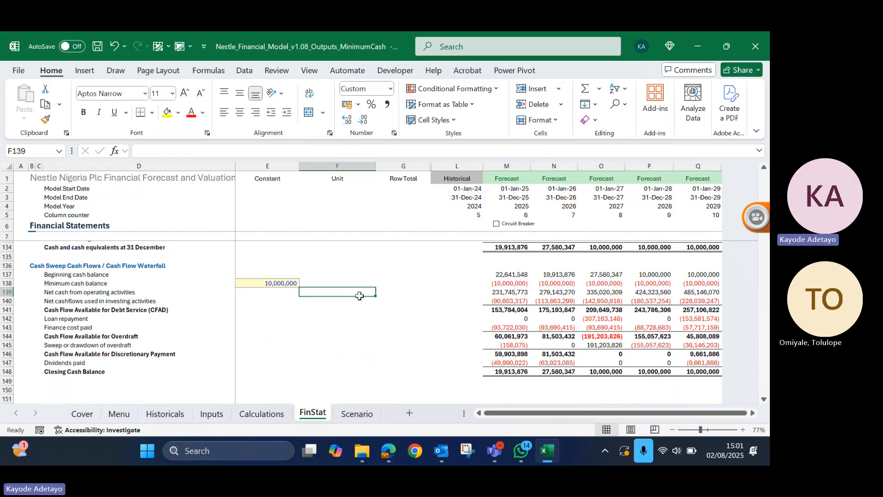
pyautogui.click(509, 345)
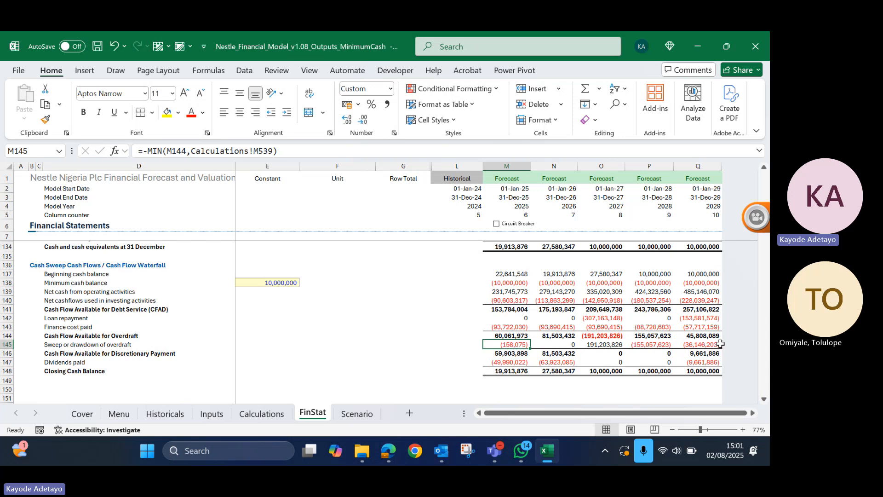
pyautogui.click(600, 284)
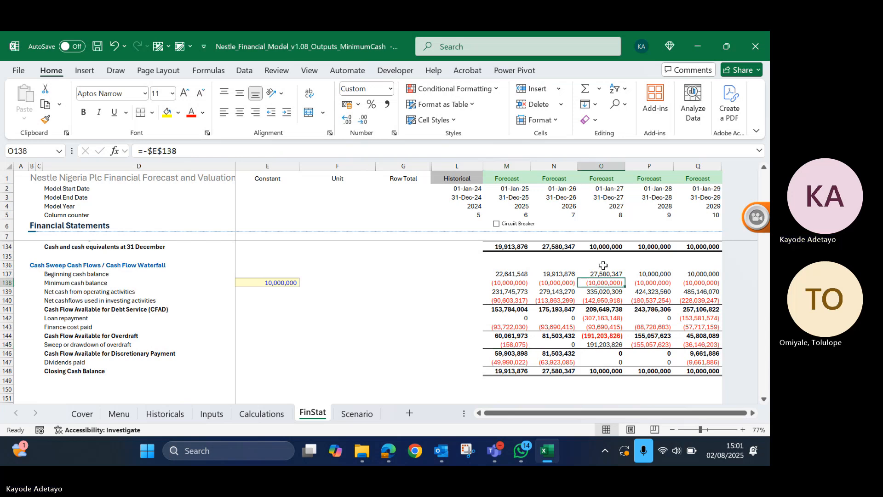
# - Examine the 2027 CFAD formula in the waterfall against the operating, investing and financing sections of the cash flow statement
pyautogui.click(614, 311)
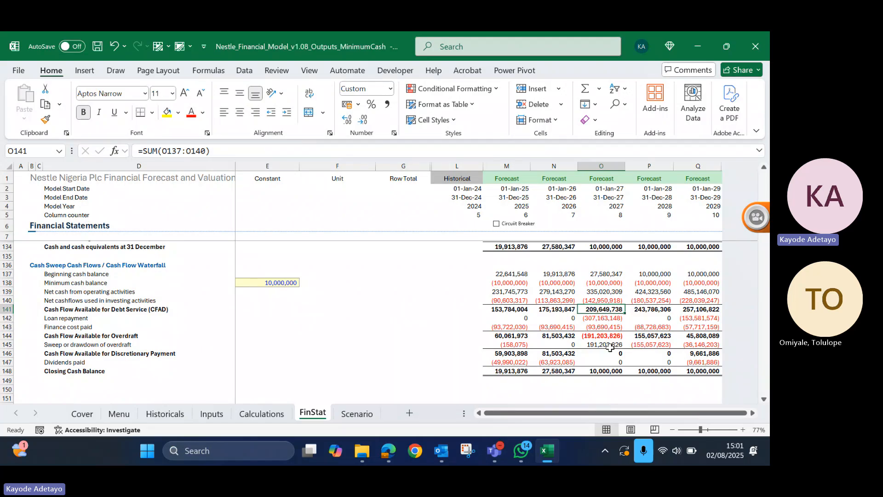
pyautogui.scroll(1, 610, 347)
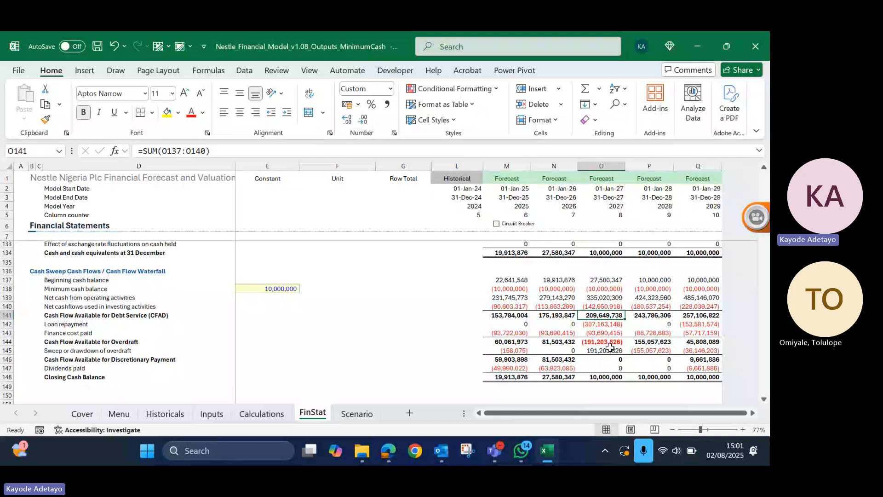
pyautogui.scroll(5, 610, 347)
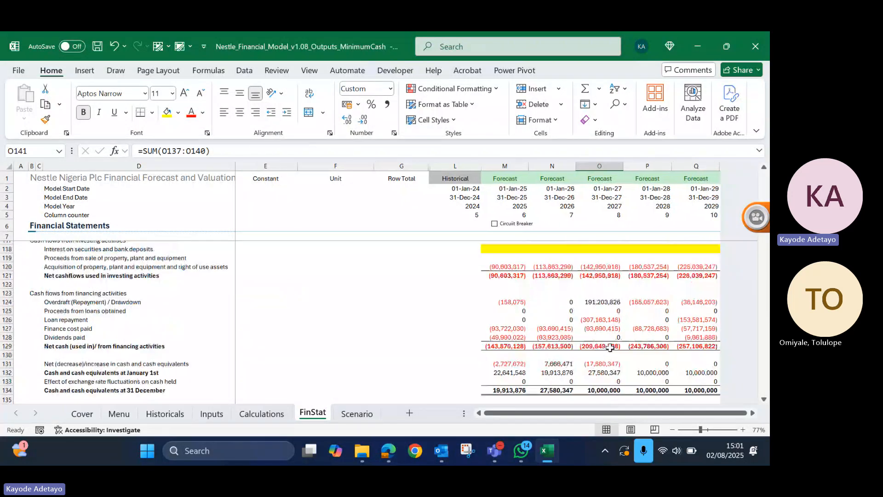
pyautogui.scroll(-4, 610, 347)
pyautogui.scroll(6, 609, 347)
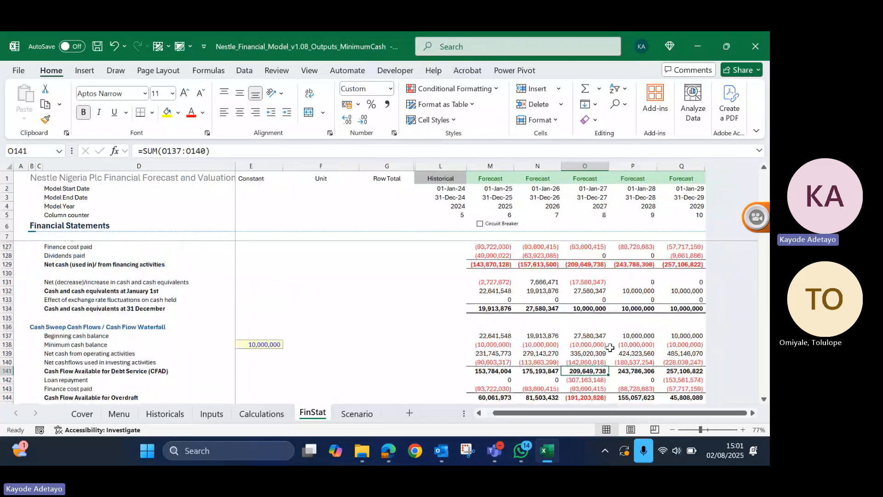
pyautogui.scroll(3, 610, 347)
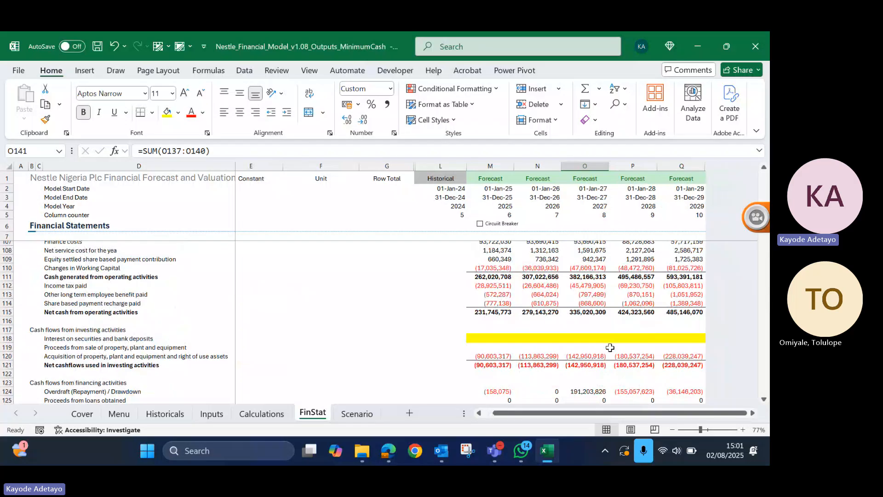
pyautogui.scroll(-1, 610, 348)
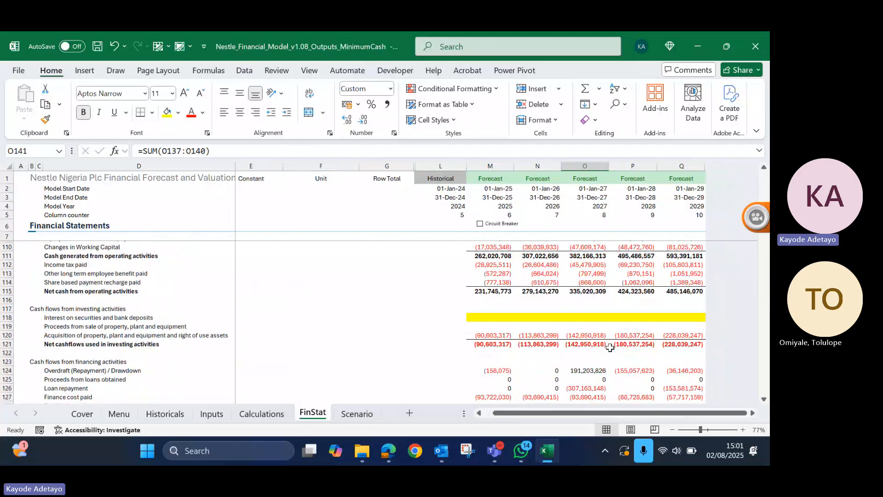
pyautogui.scroll(-2, 610, 347)
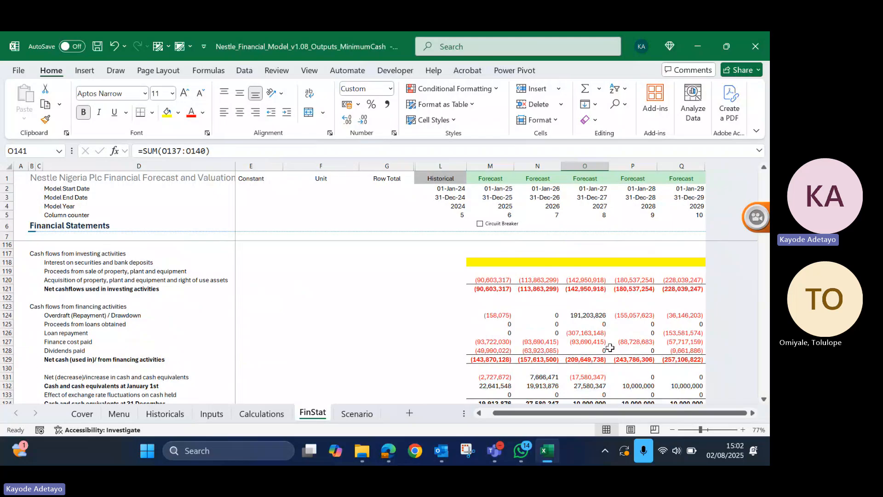
pyautogui.scroll(-2, 610, 348)
# - Examine the 2025 formulas for cash at 31 December and for the net change in cash in the cash flow statement
pyautogui.click(493, 353)
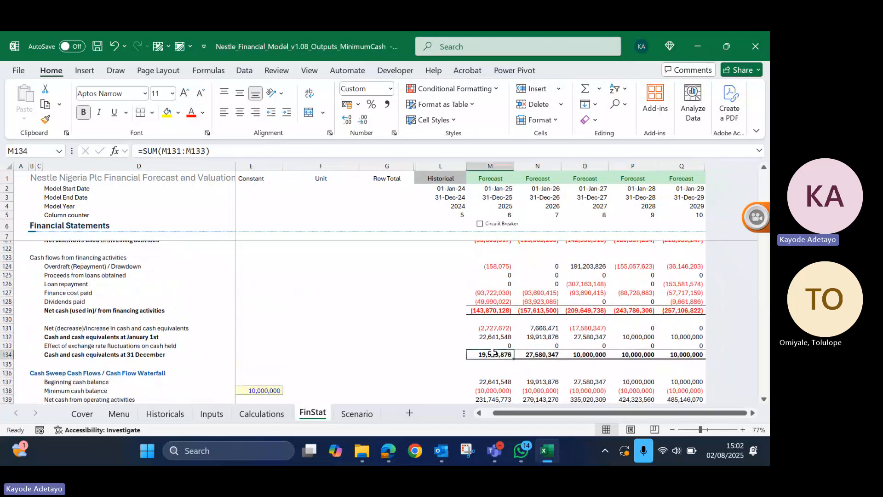
pyautogui.scroll(2, 414, 339)
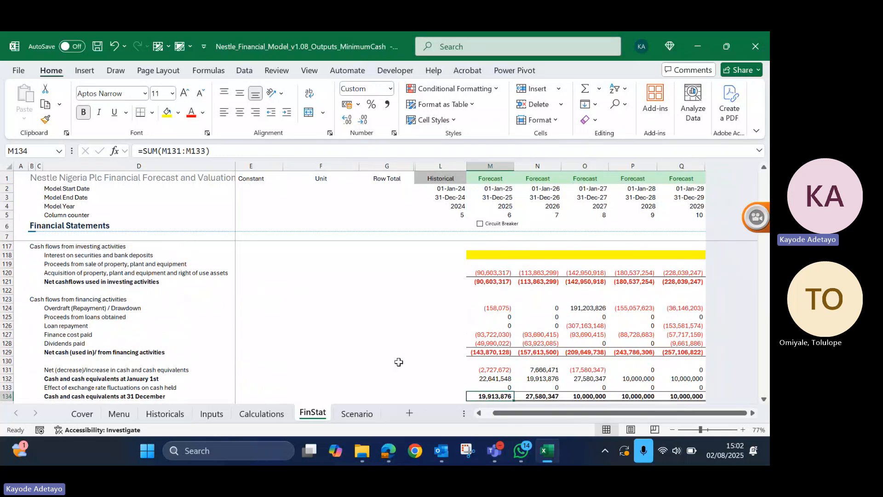
pyautogui.scroll(-1, 399, 362)
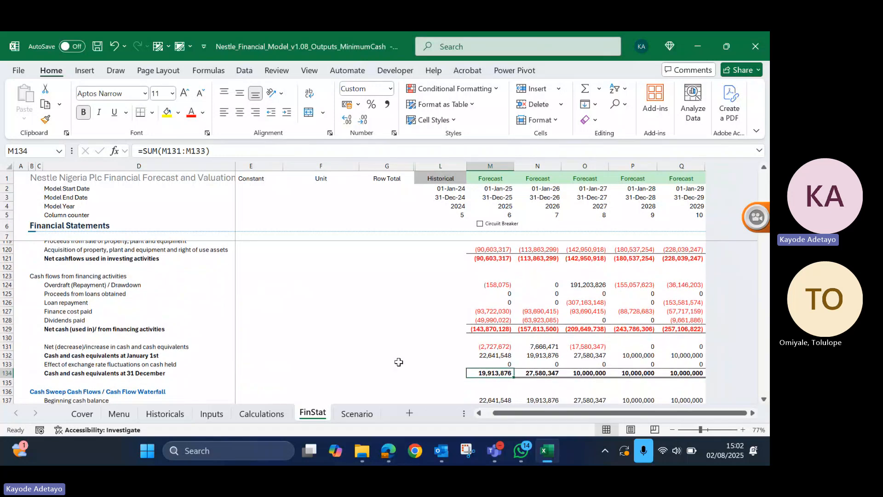
pyautogui.scroll(-1, 398, 362)
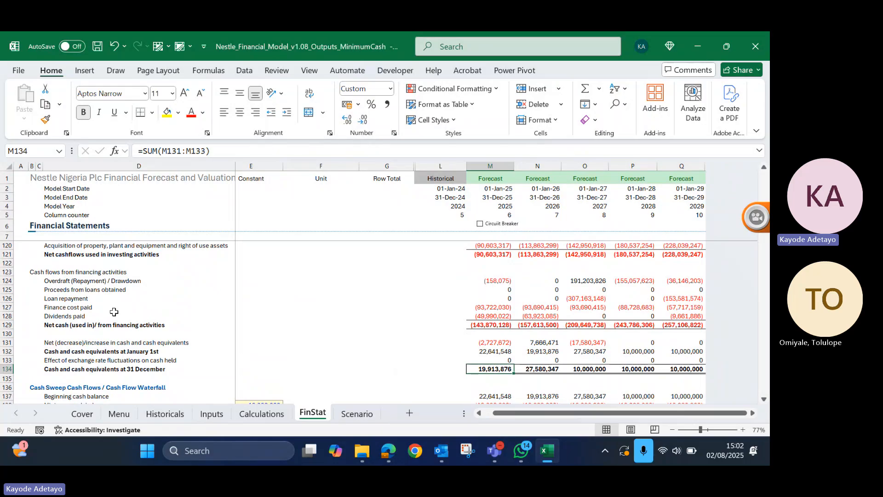
pyautogui.click(66, 343)
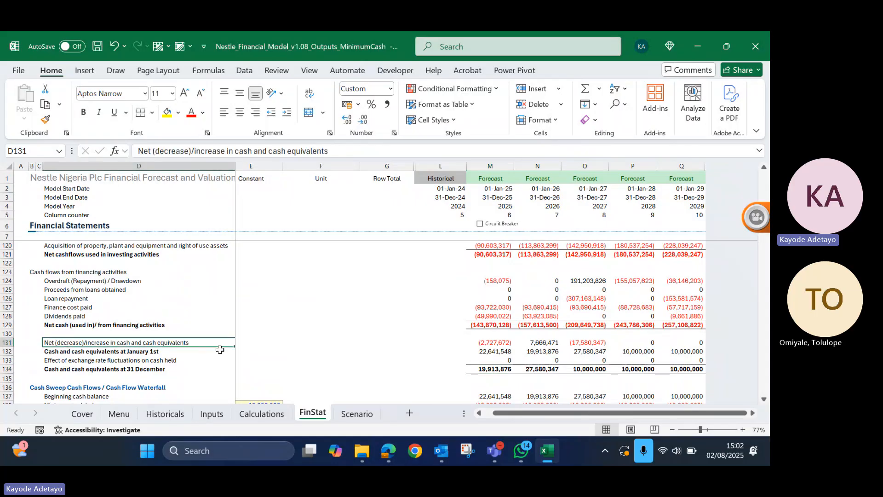
pyautogui.click(500, 343)
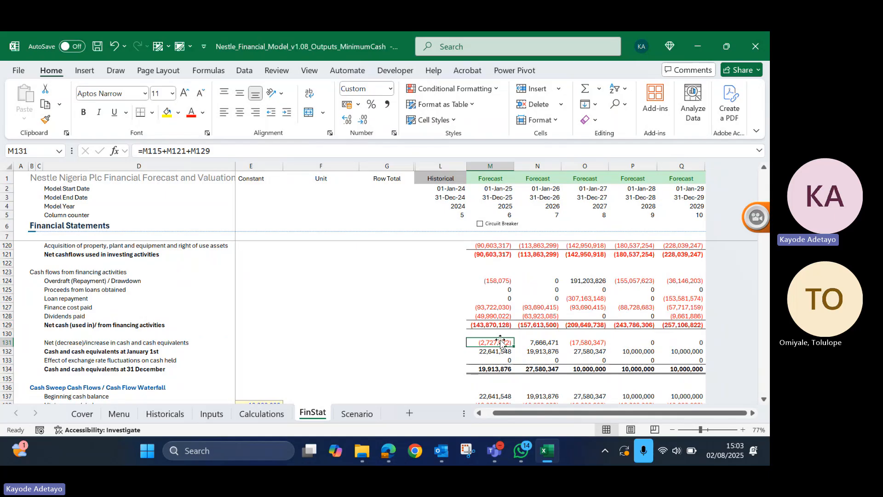
# - Insert a row above Cash and cash equivalents at January 1st and label it "Minimum cash balance"
pyautogui.click(83, 352)
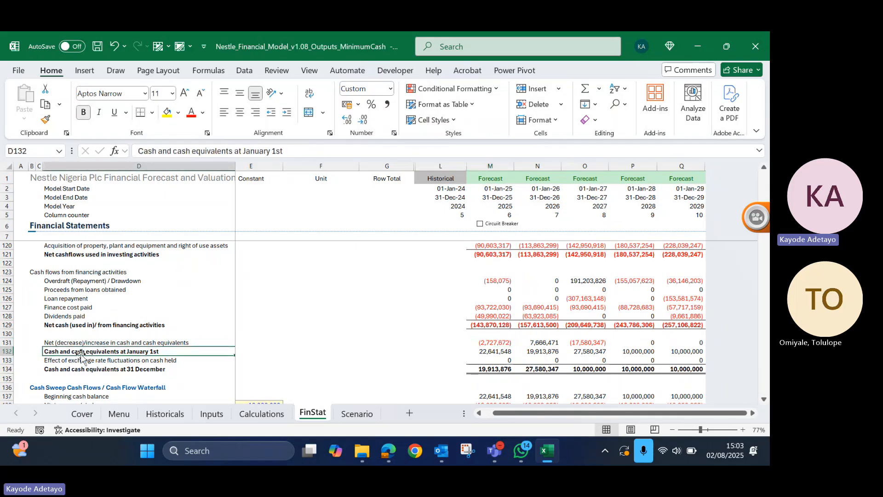
pyautogui.hotkey('shift', 'space')
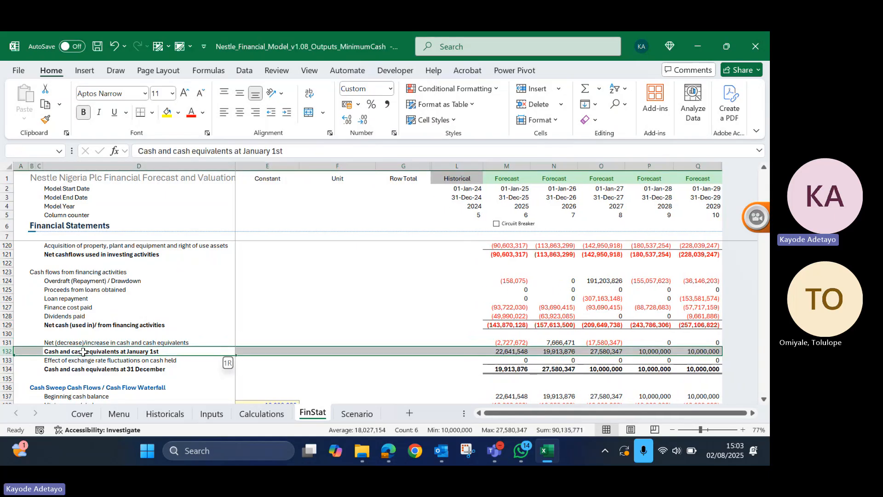
pyautogui.click(83, 352)
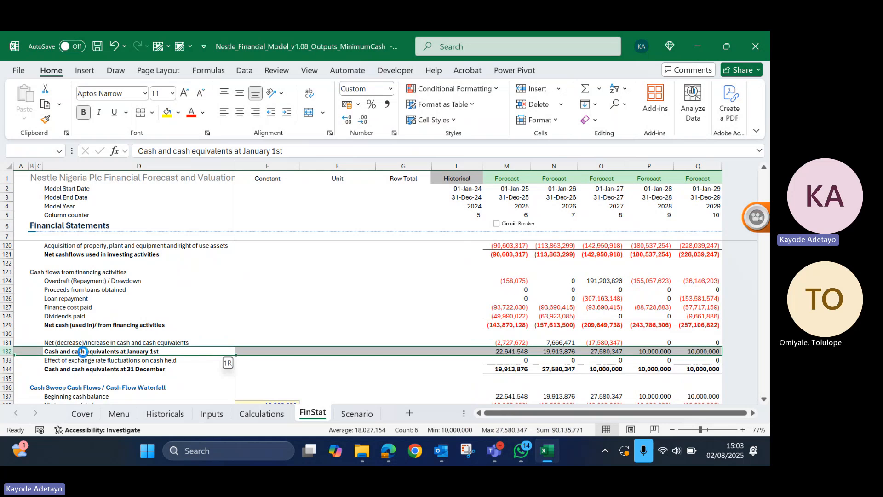
pyautogui.hotkey('ctrl', 'shift', '+')
pyautogui.write('Min')
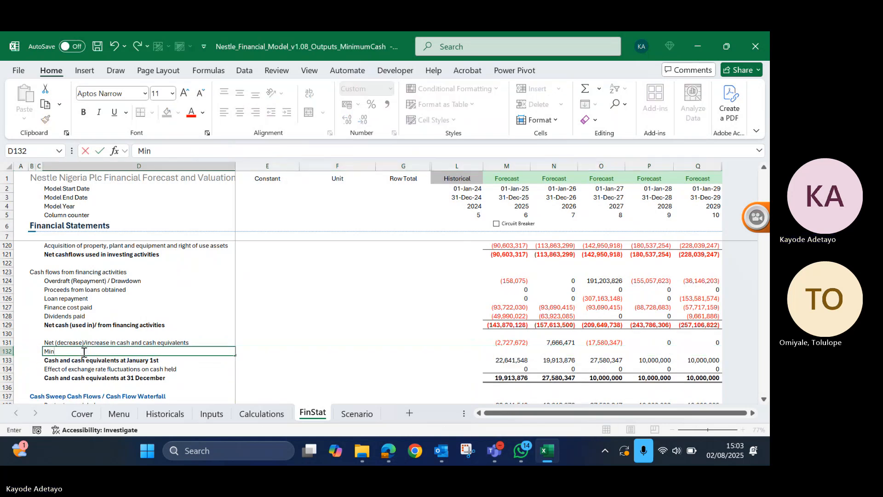
pyautogui.write('imum cas')
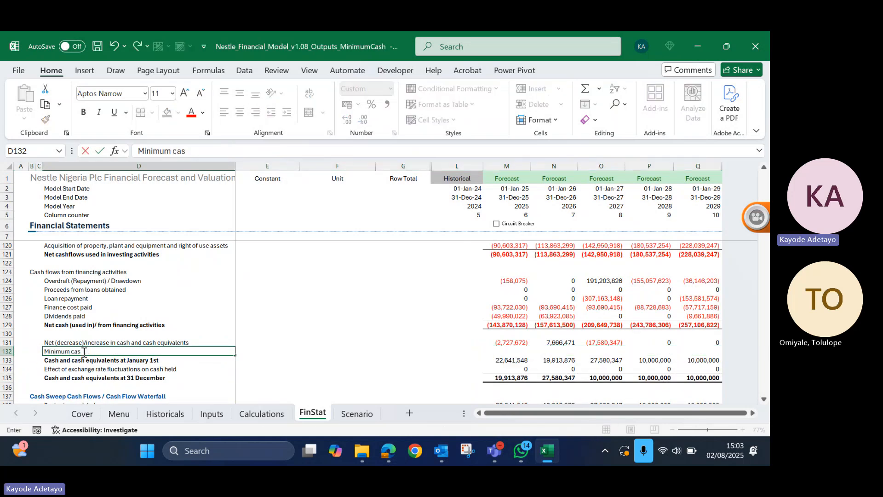
pyautogui.write('h ba')
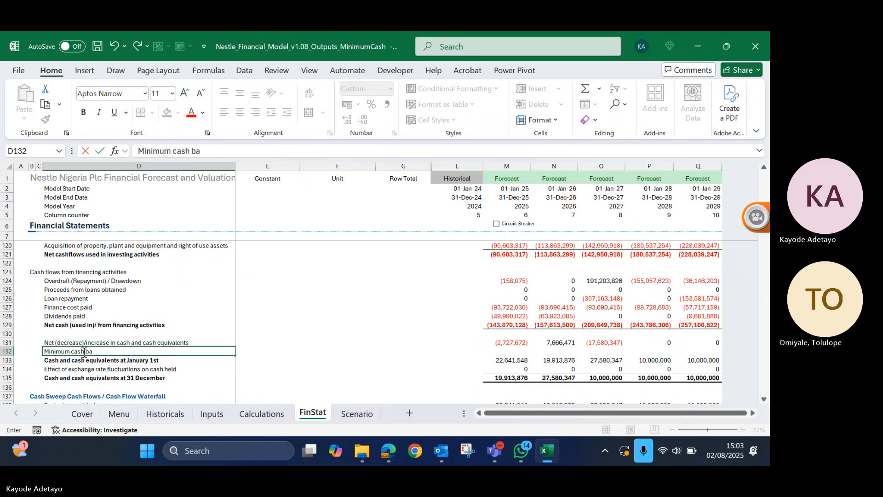
pyautogui.write('lance')
pyautogui.press('Return')
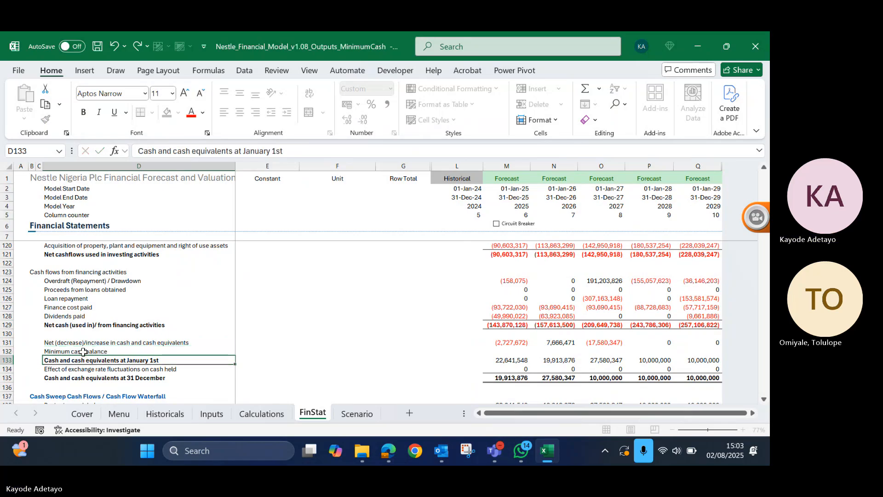
# - Inspect the 2025 cash at 31 December formula in M135 for its summed range, leaving the formula as it is
pyautogui.press('Up')
pyautogui.press('Right')
pyautogui.press('Right')
pyautogui.press('Right')
pyautogui.press('Right')
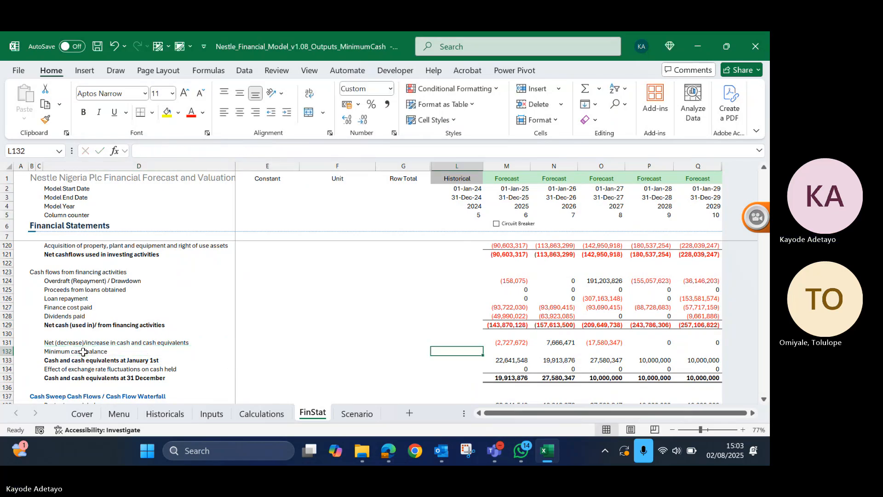
pyautogui.press('Right')
pyautogui.press('Down')
pyautogui.press('Down')
pyautogui.press('Down')
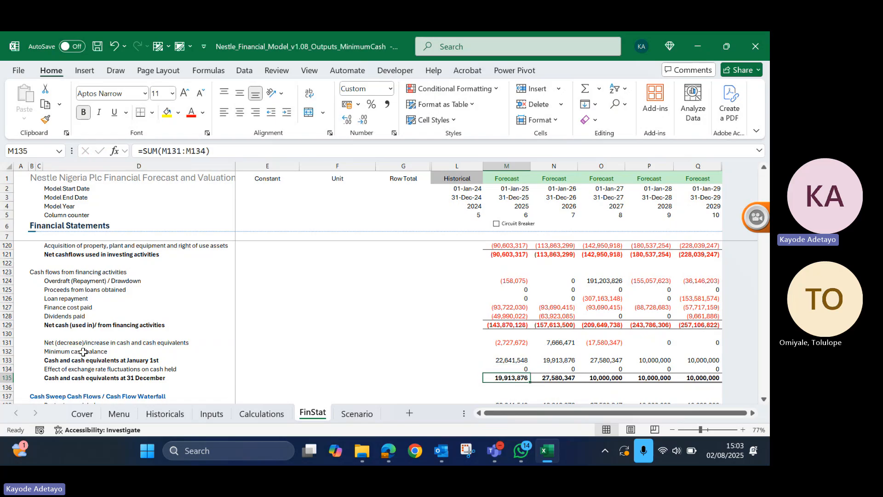
pyautogui.press('F2')
pyautogui.write('`')
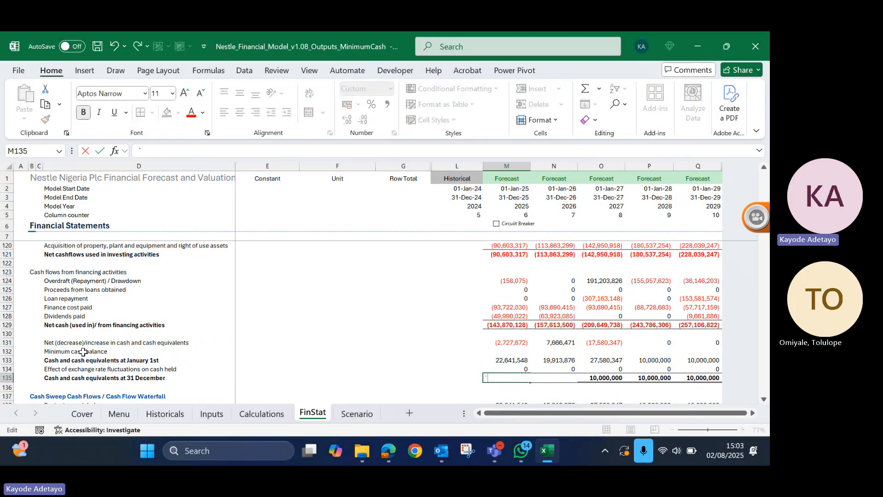
pyautogui.press('Escape')
pyautogui.press('F2')
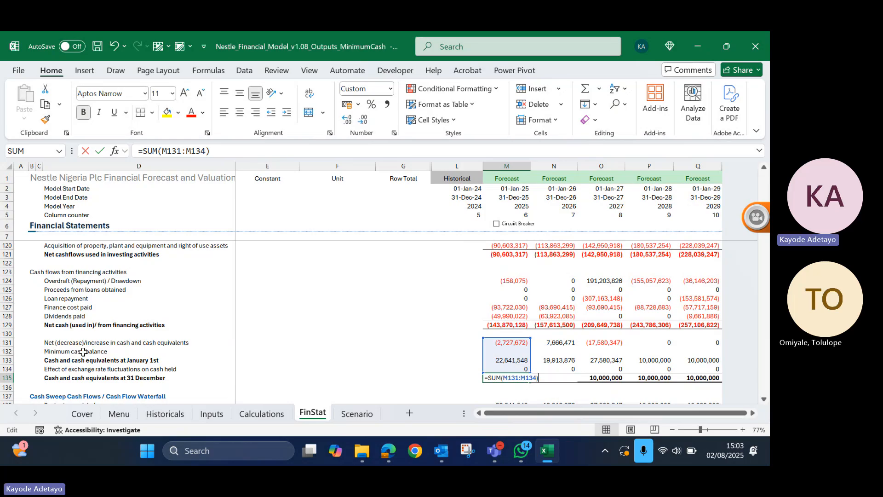
pyautogui.press('Escape')
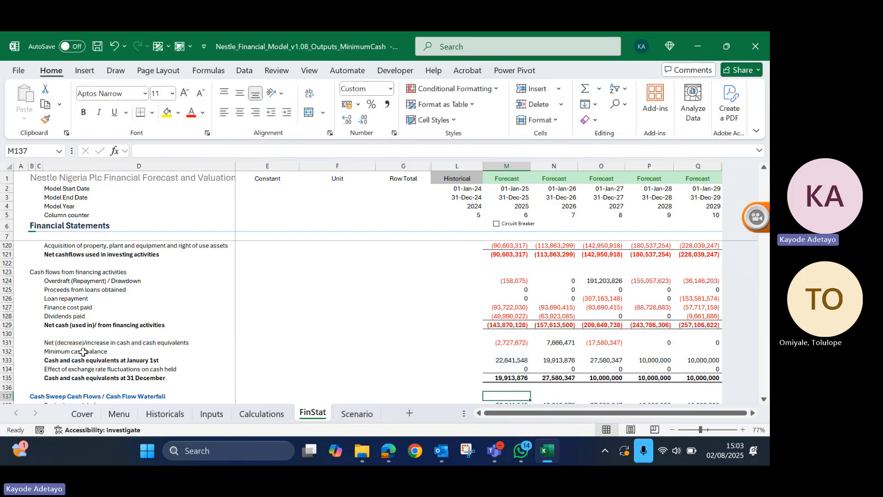
pyautogui.scroll(-1, 83, 352)
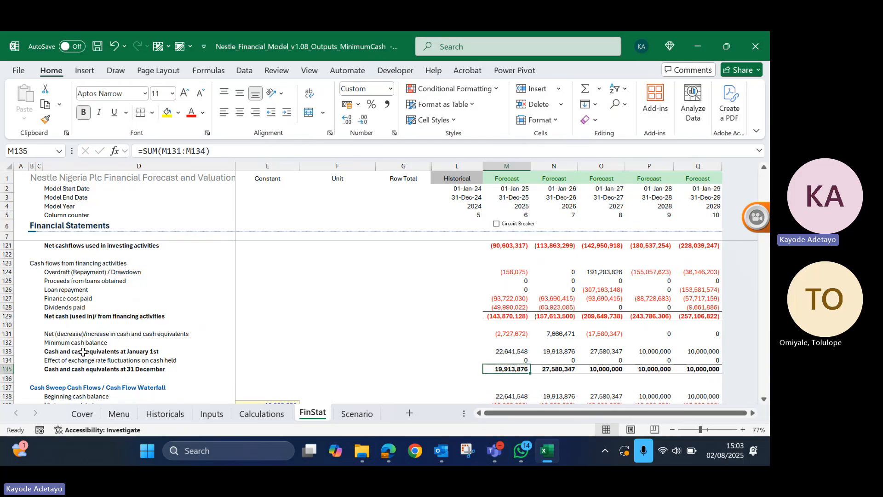
# - Try entering a negative 2025 amount in the added minimum cash balance row, cancel it, and undo the row's label and insertion
pyautogui.press('Up')
pyautogui.press('Up')
pyautogui.press('Up')
pyautogui.write('-')
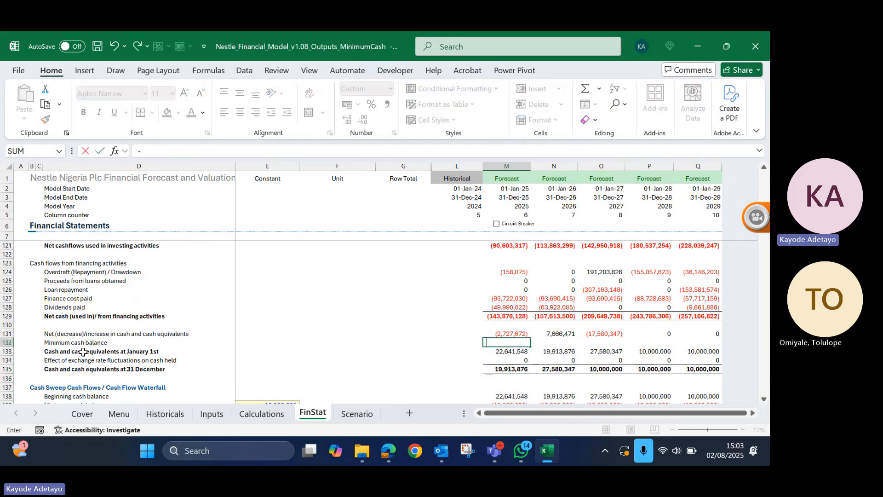
pyautogui.write('100')
pyautogui.press('Escape')
pyautogui.hotkey('ctrl', 'z')
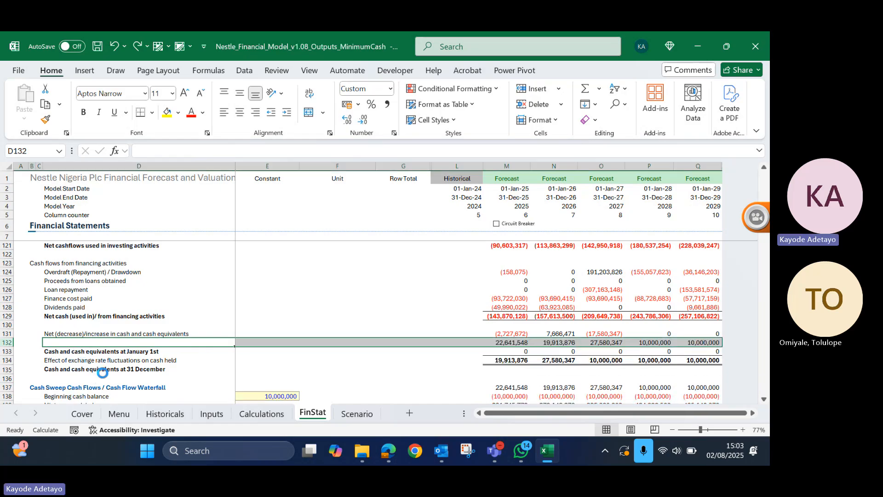
# - Review the waterfall's closing cash balance, the 2025 Cash Flow Available for Overdraft formula, and the Sweep or drawdown of overdraft row
pyautogui.scroll(-3, 277, 359)
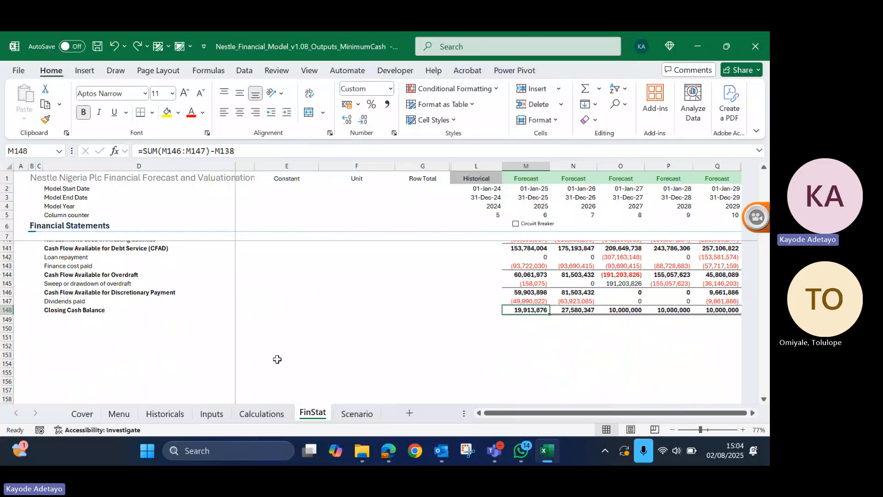
pyautogui.scroll(3, 278, 359)
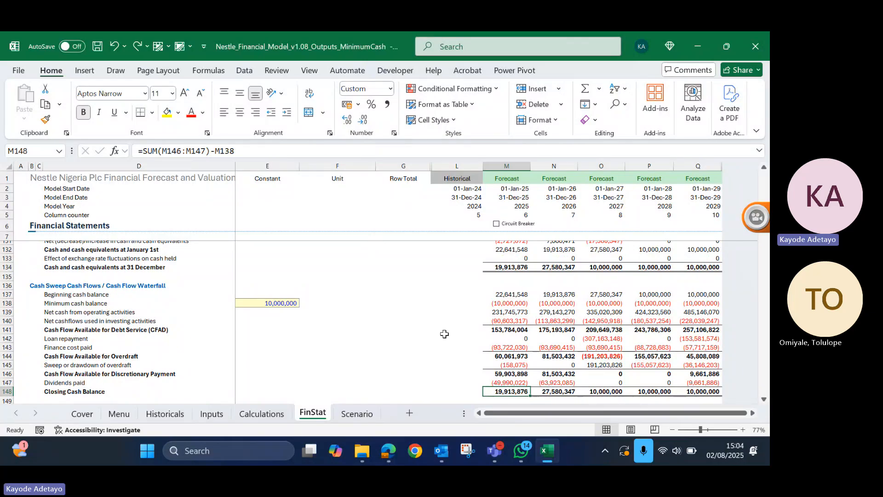
pyautogui.click(520, 356)
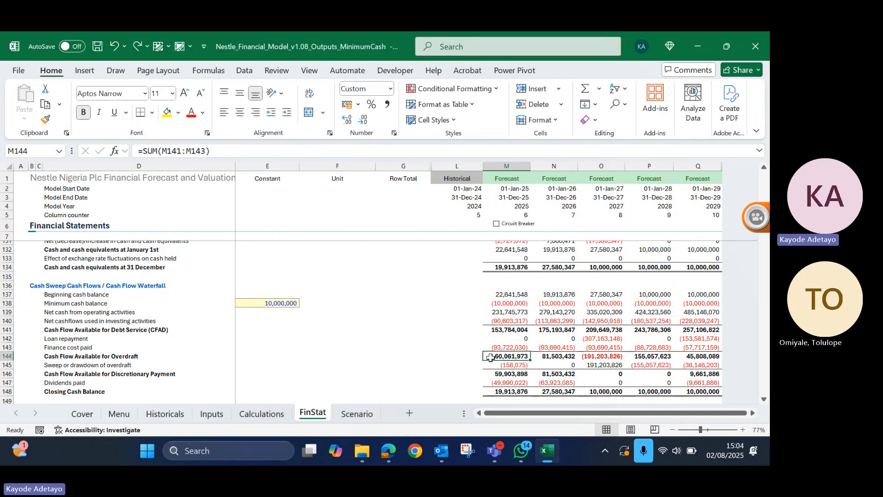
pyautogui.scroll(-2, 498, 357)
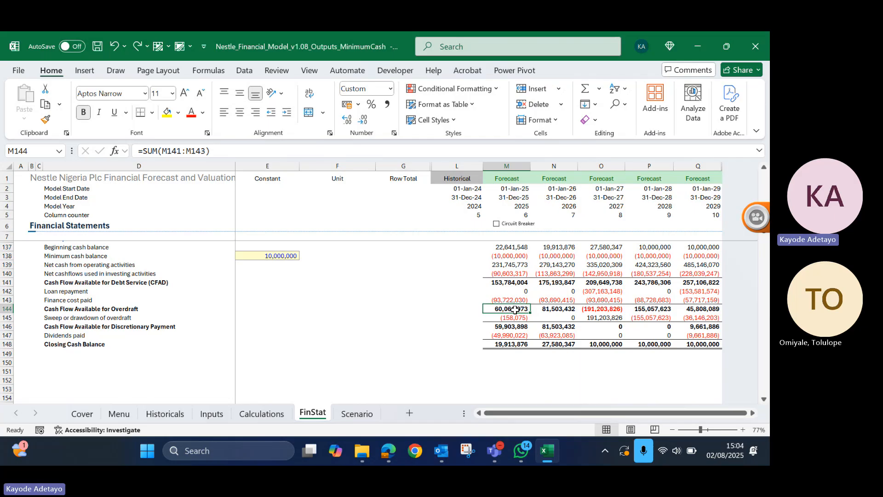
pyautogui.press('Left')
pyautogui.press('Left')
pyautogui.press('Left')
pyautogui.press('Left')
pyautogui.press('Left')
pyautogui.press('Left')
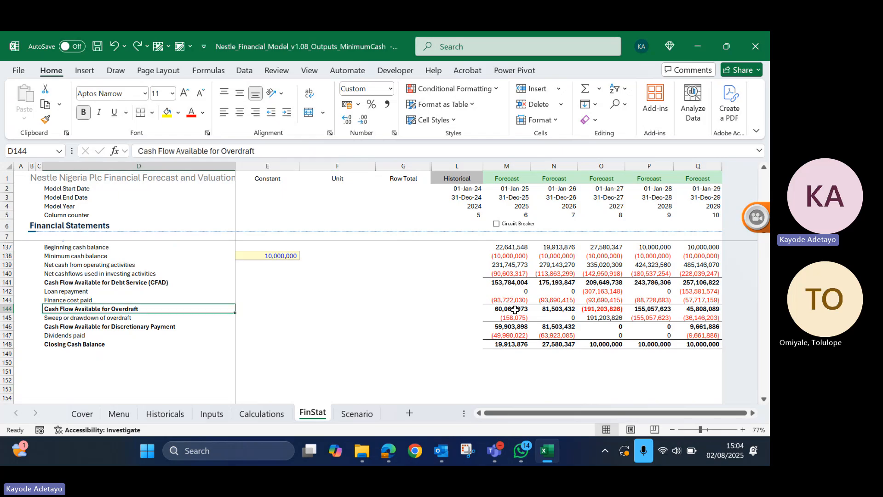
pyautogui.press('Right')
pyautogui.press('Right')
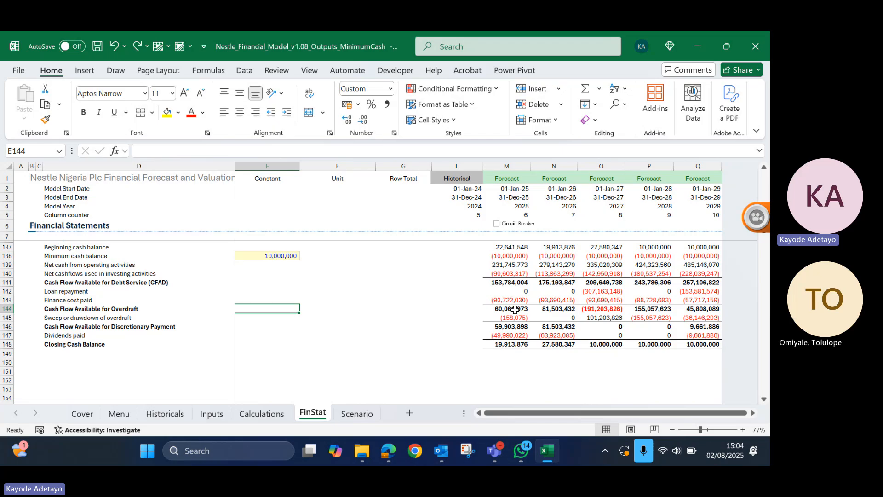
pyautogui.press('Down')
pyautogui.press('Left')
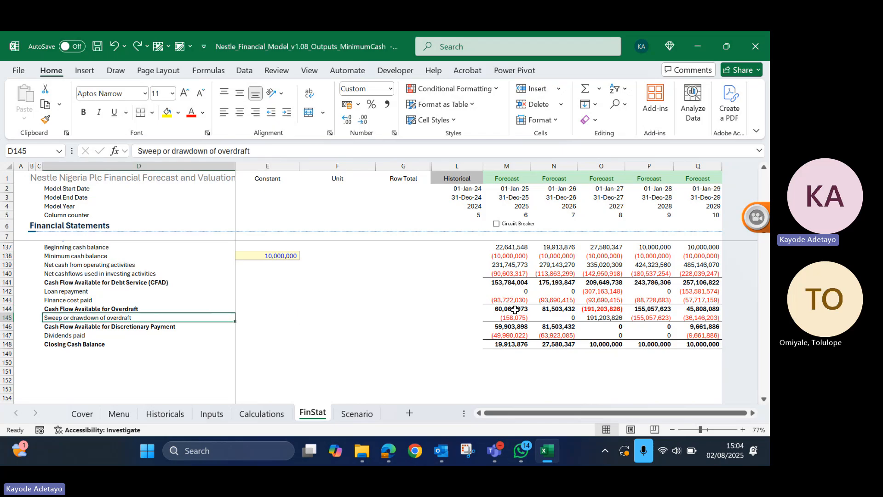
# - Enter 50% as the constant for the Sweep or drawdown of overdraft row in E145 and format it as a percentage
pyautogui.press('Right')
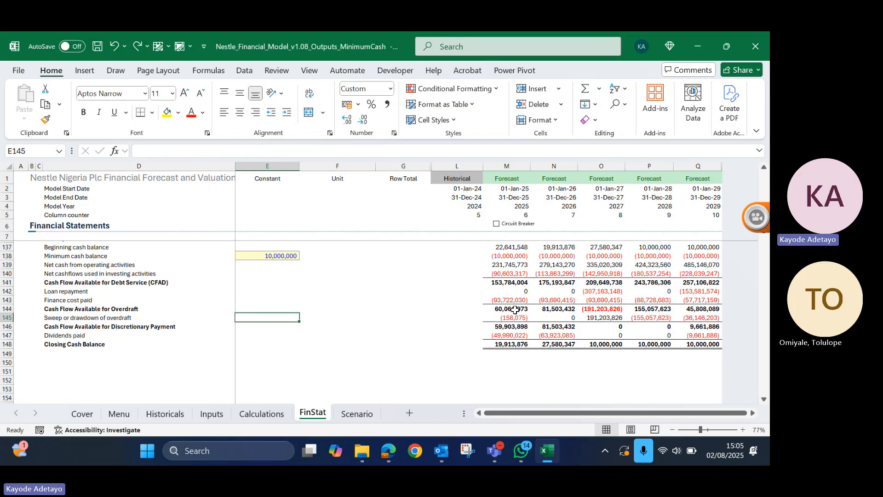
pyautogui.write('50')
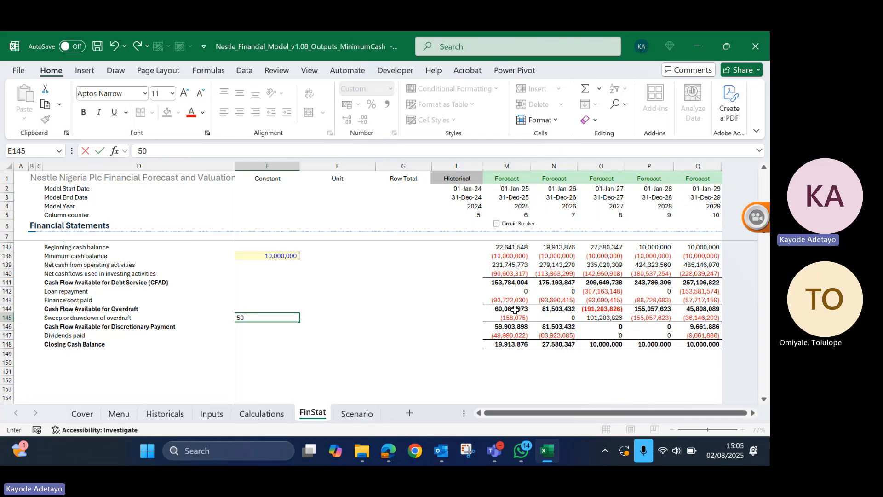
pyautogui.write('%')
pyautogui.hotkey('ctrl', 'Return')
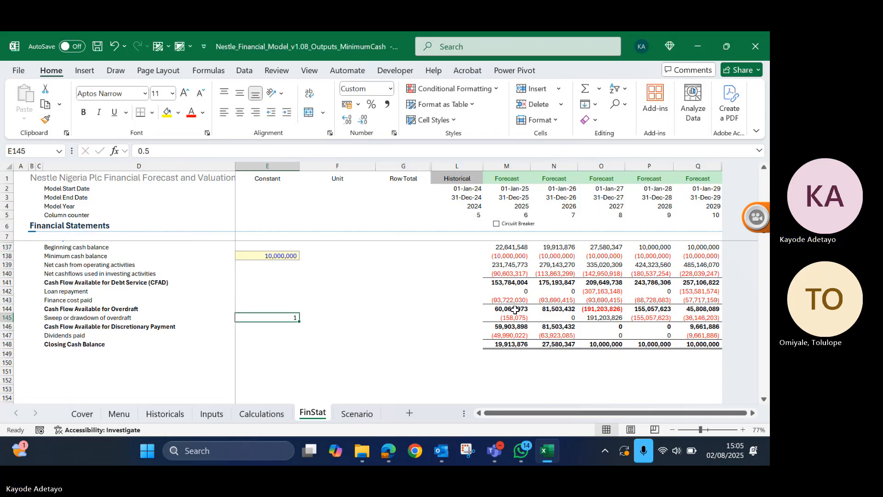
pyautogui.press('alt')
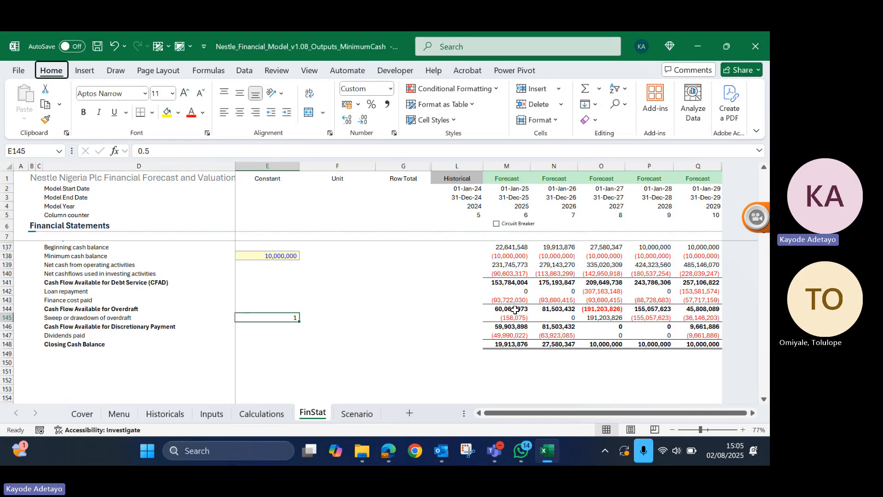
pyautogui.press('h')
pyautogui.press('p')
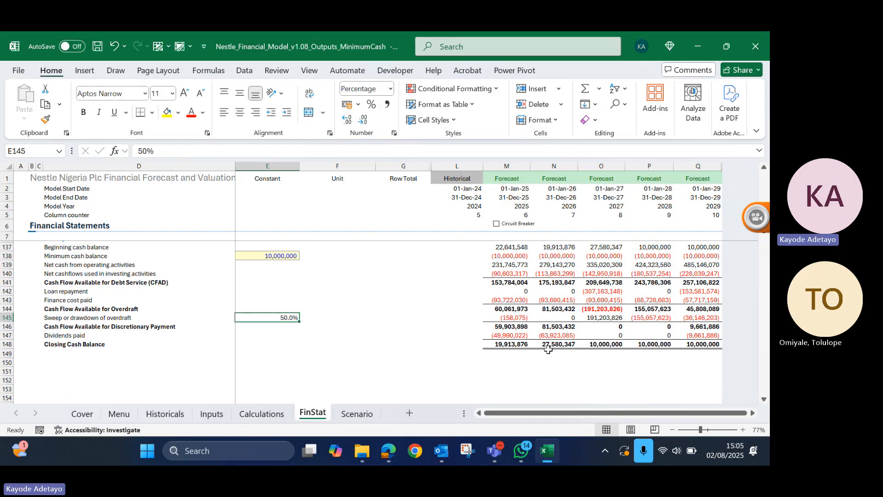
# - Examine the waterfall's 2025 overdraft sweep formula and the links behind its Loan repayment and Finance cost paid rows
pyautogui.click(509, 318)
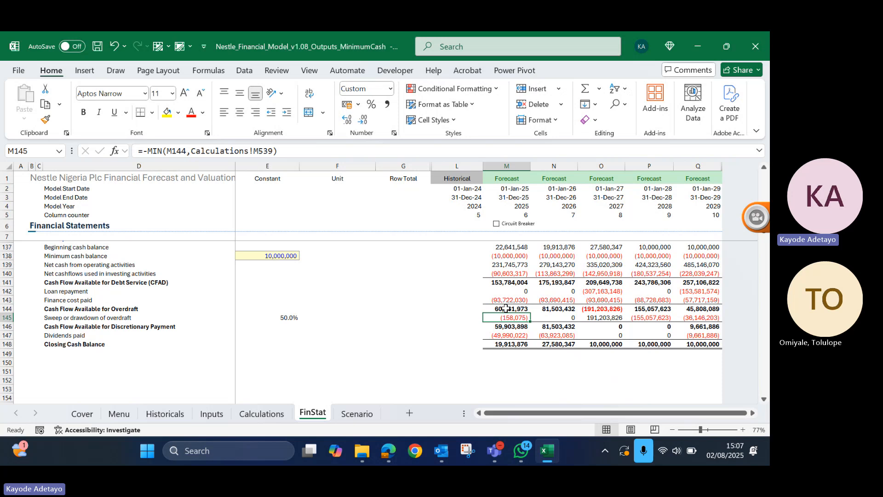
pyautogui.scroll(2, 506, 308)
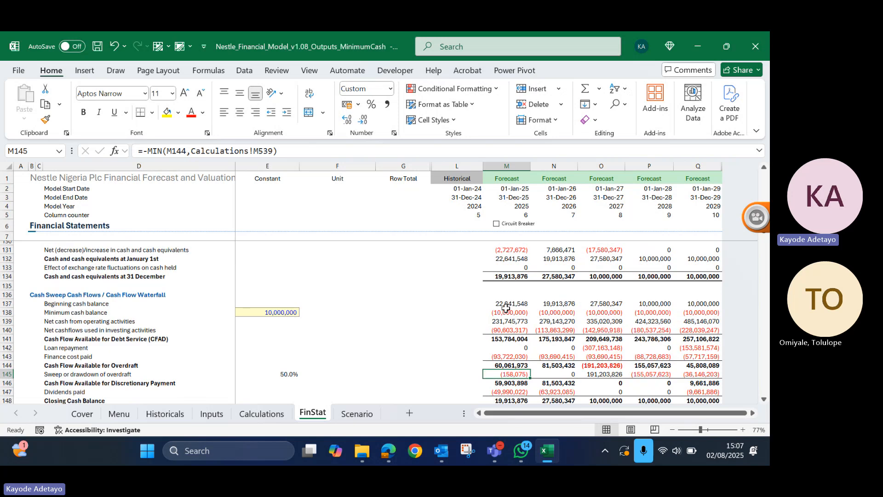
pyautogui.click(88, 353)
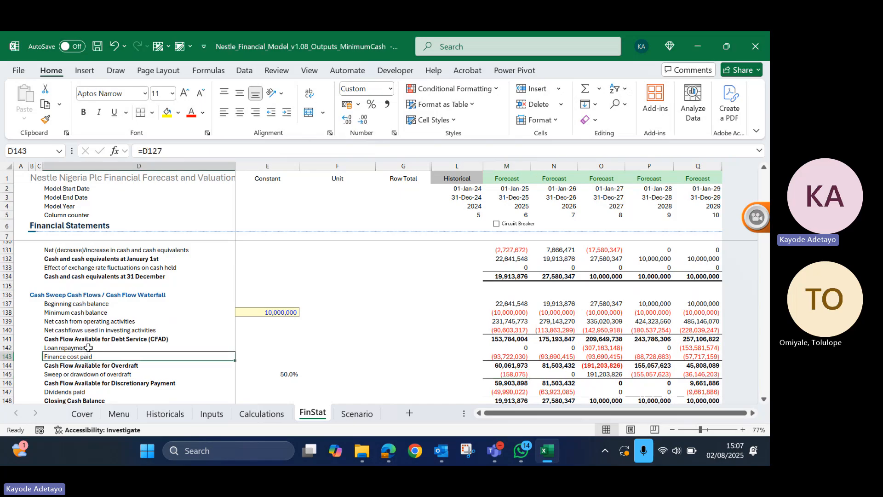
pyautogui.click(88, 348)
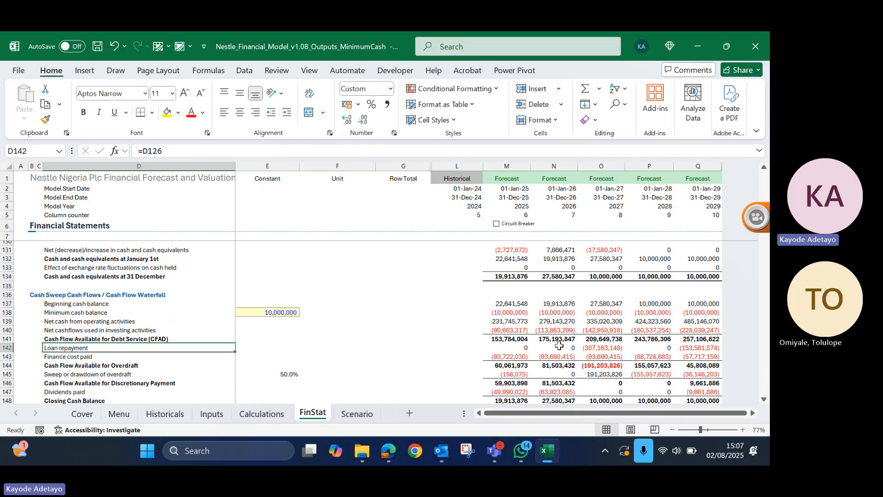
pyautogui.click(504, 355)
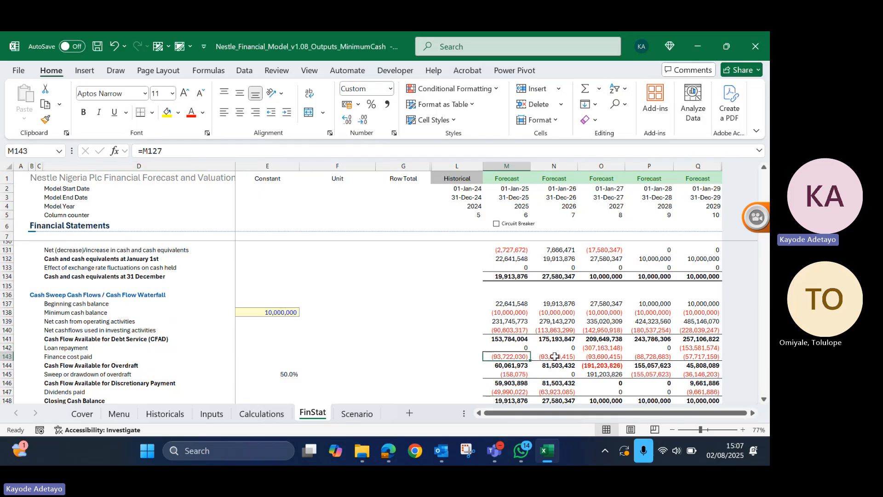
pyautogui.click(558, 357)
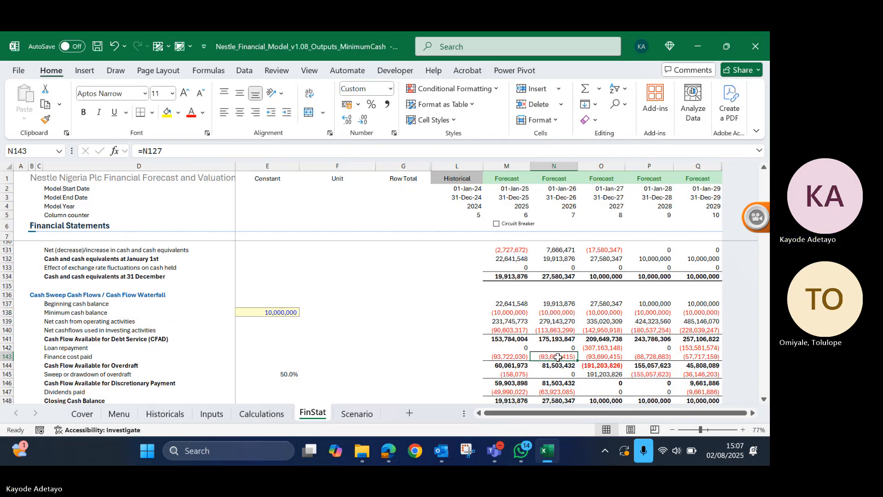
# - Compare the waterfall with the cash flow statement's financing section, checking the 2025 cash at 31 December formula and the minimum cash balance constant
pyautogui.scroll(-1, 558, 356)
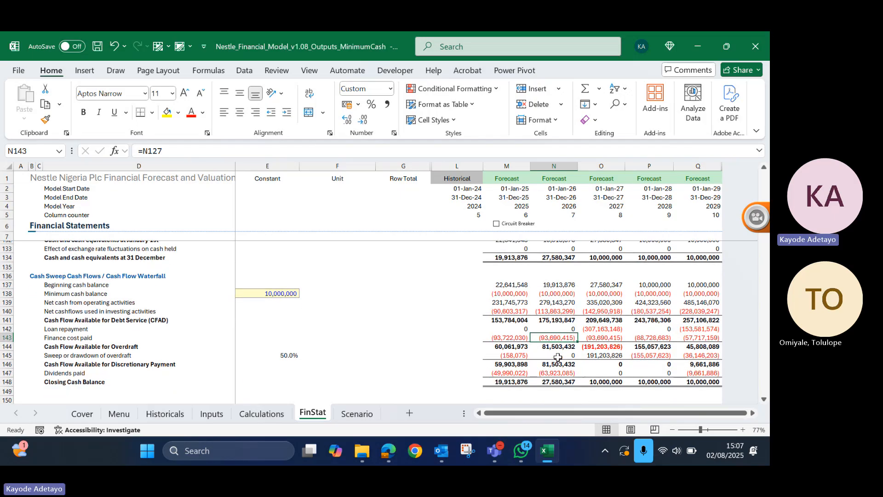
pyautogui.scroll(4, 558, 357)
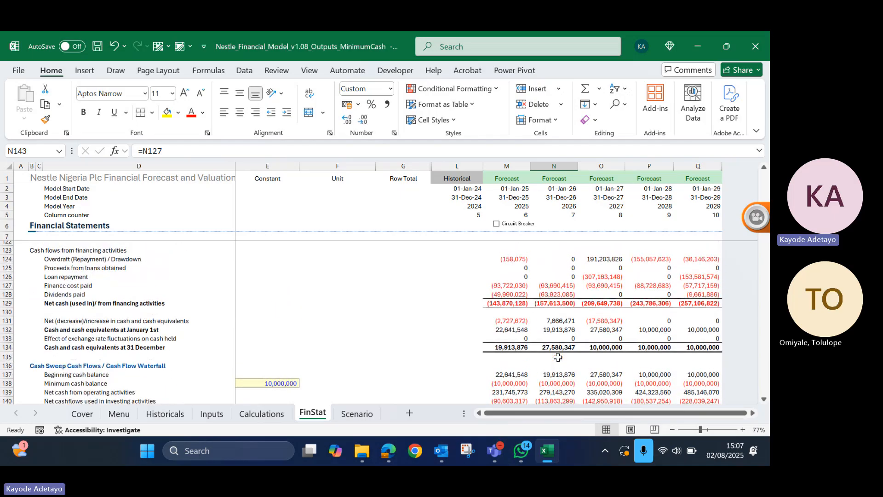
pyautogui.scroll(-4, 558, 357)
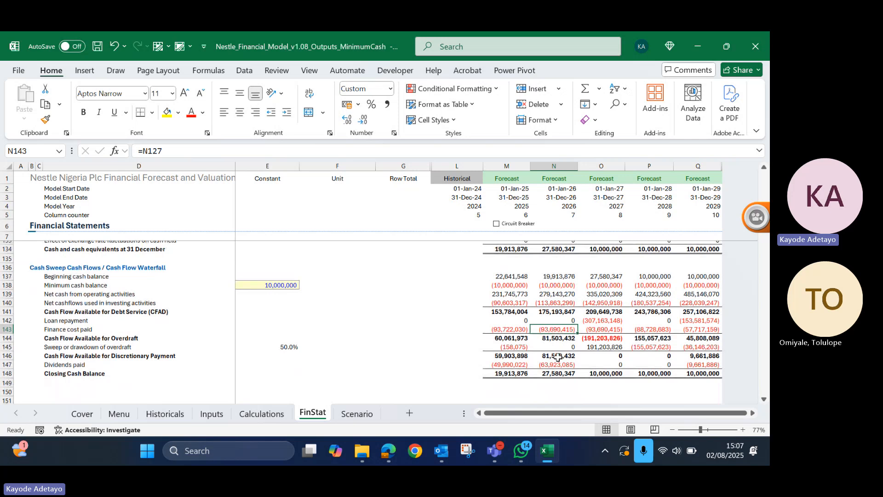
pyautogui.scroll(6, 477, 324)
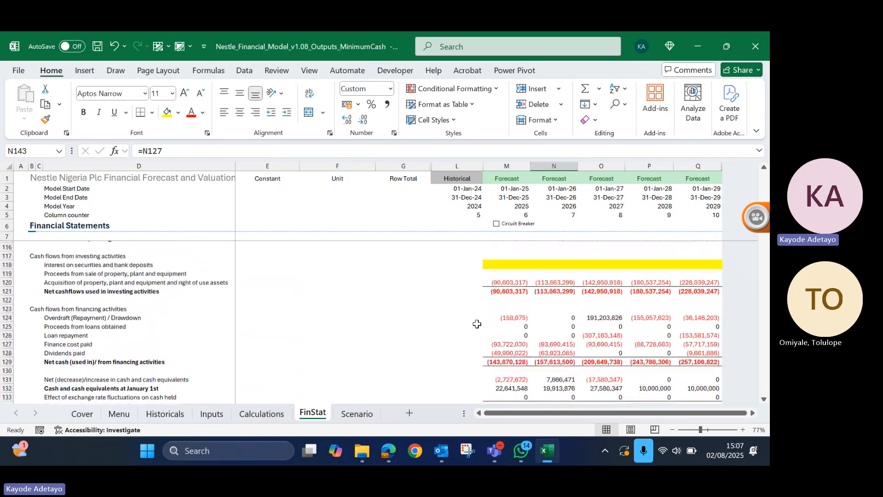
pyautogui.scroll(1, 477, 322)
pyautogui.scroll(-4, 469, 340)
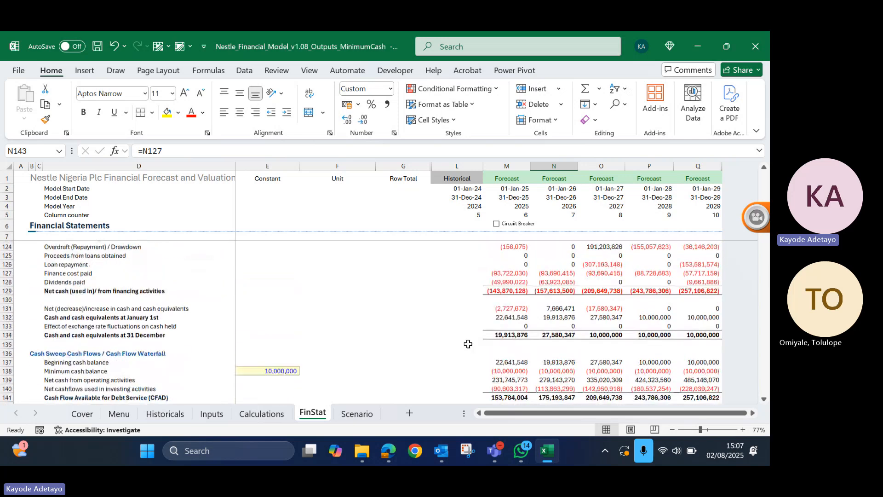
pyautogui.scroll(-1, 468, 344)
pyautogui.click(516, 328)
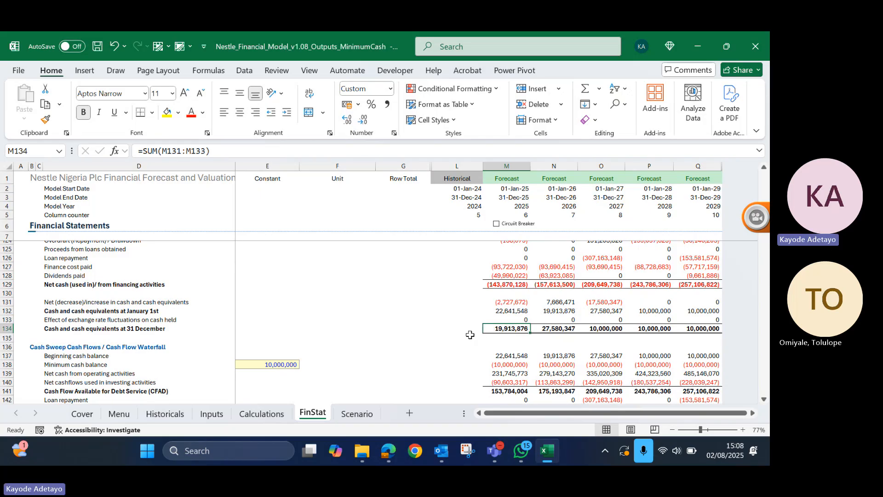
pyautogui.click(261, 364)
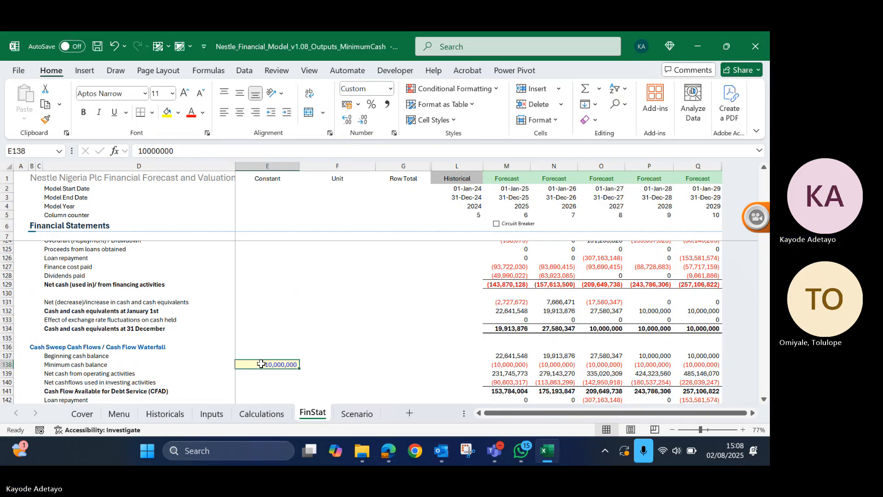
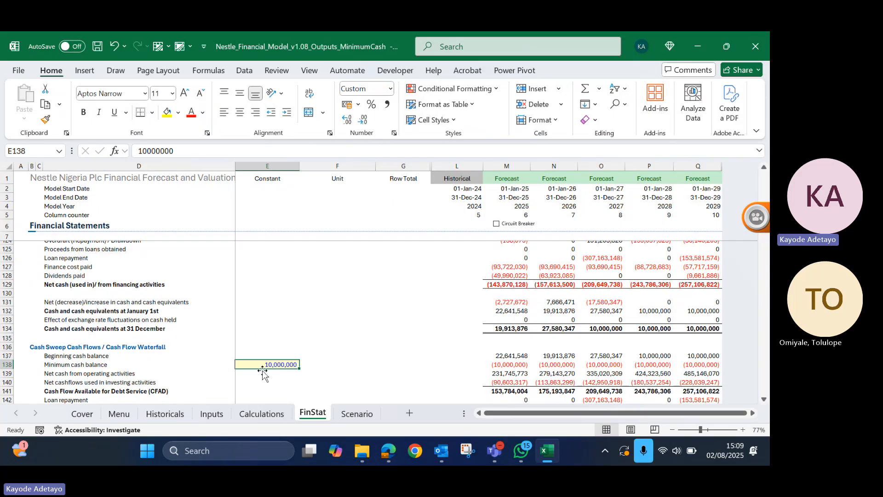
# - Save the Nestle_Financial_Model_v1.08_Outputs_MinimumCash workbook and close it
pyautogui.scroll(-1, 317, 374)
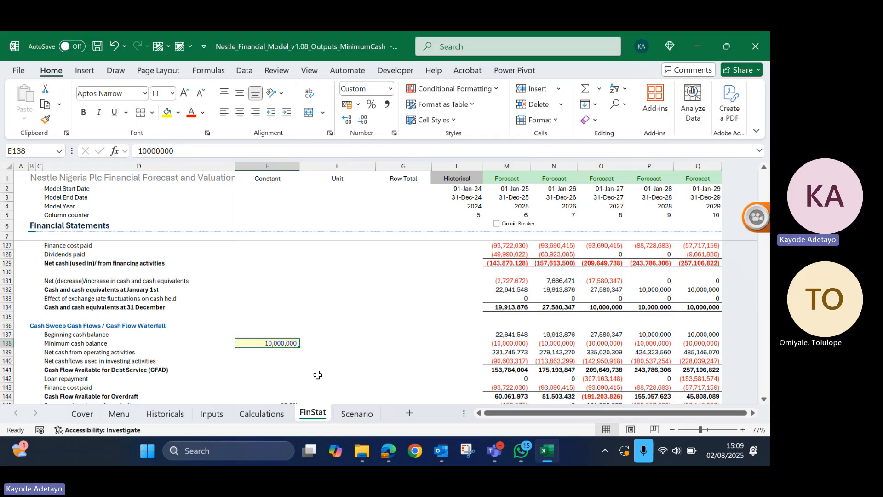
pyautogui.scroll(-1, 317, 375)
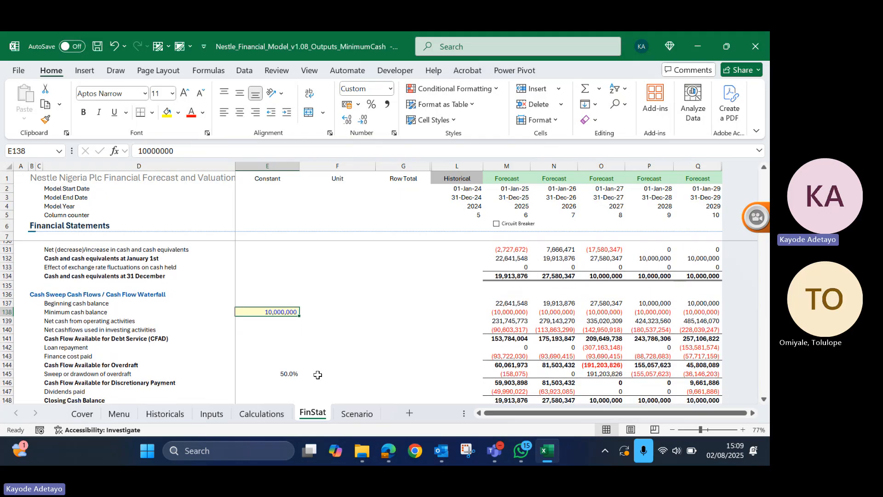
pyautogui.click(345, 414)
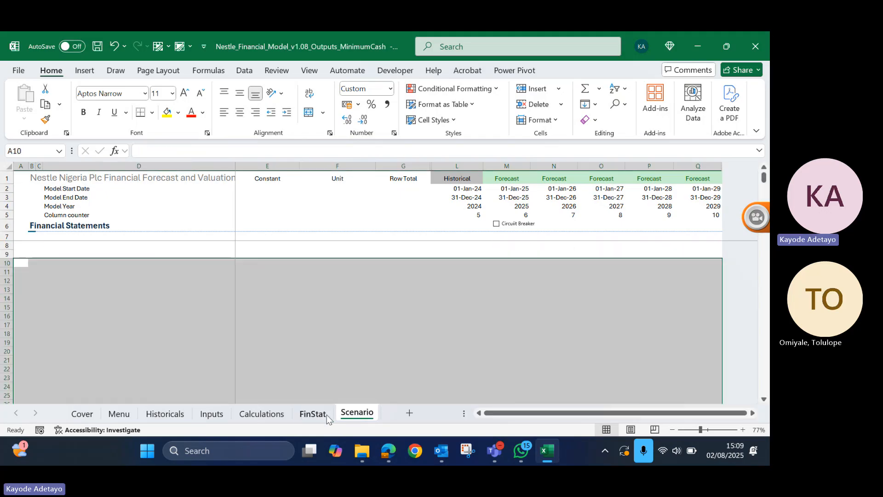
pyautogui.click(326, 414)
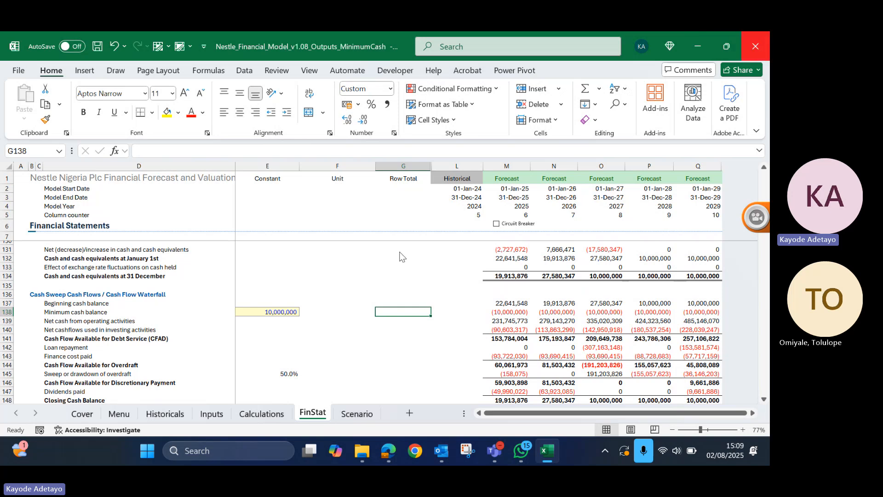
pyautogui.click(398, 269)
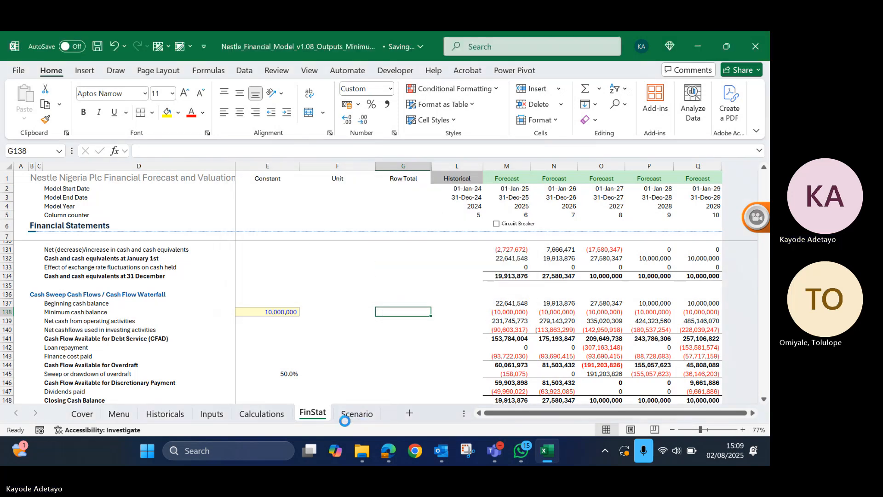
pyautogui.moveTo(366, 454)
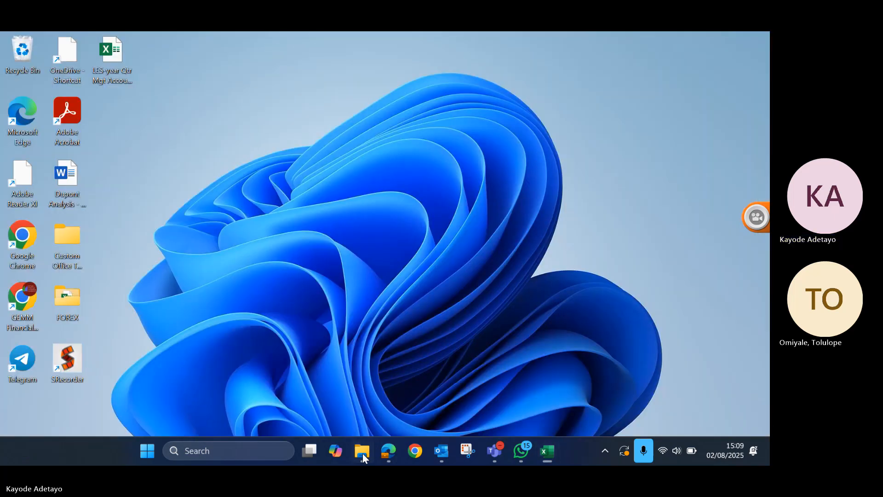
pyautogui.click(363, 453)
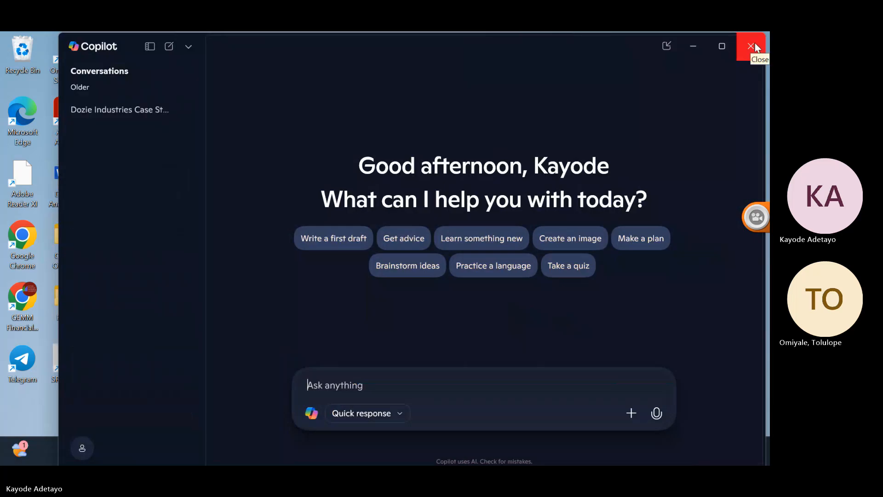
pyautogui.click(755, 43)
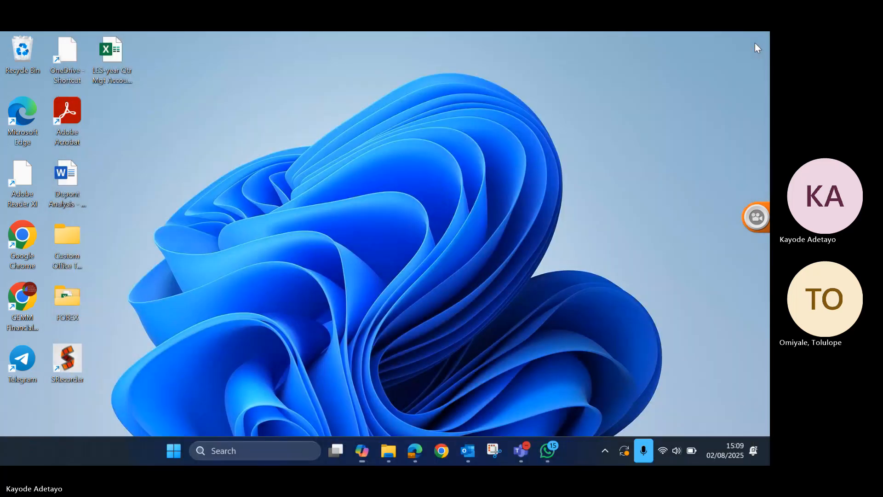
# - Switch to File Explorer and duplicate Nestle_Financial_Model_v1.08_Outputs_MinimumCash within the Nestle Nigeria Plc folder
pyautogui.click(395, 448)
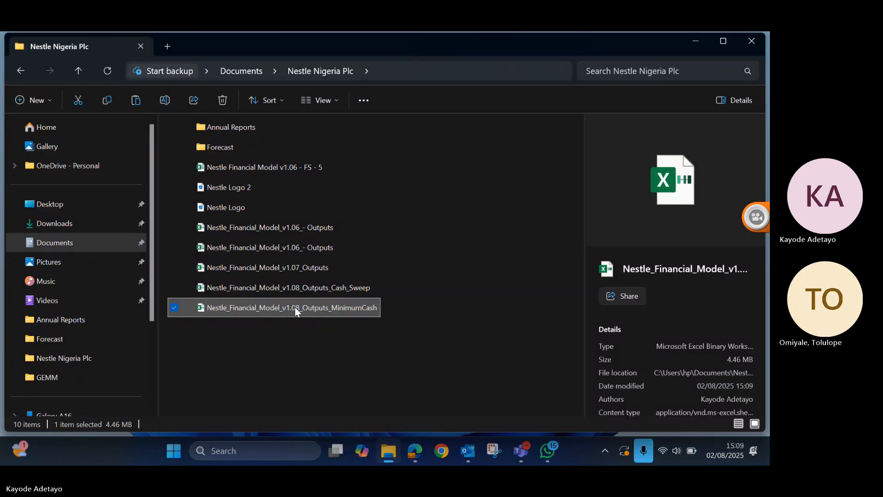
pyautogui.hotkey('ctrl', 'v')
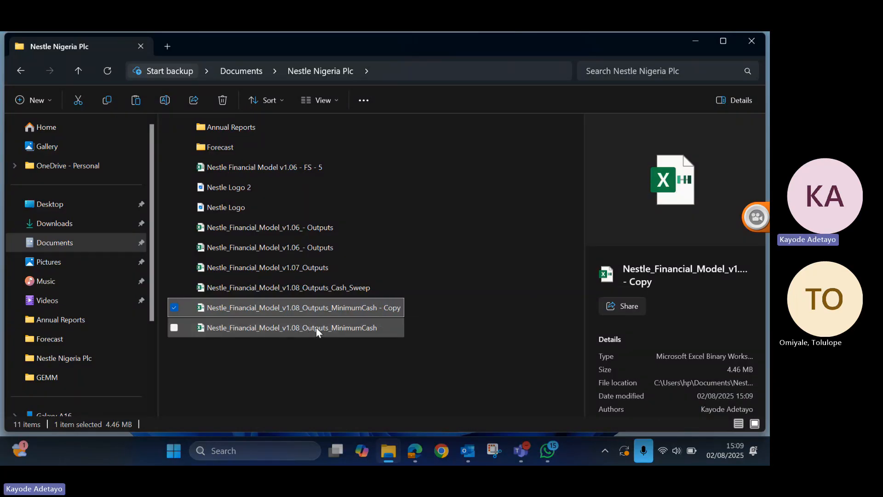
pyautogui.click(318, 327)
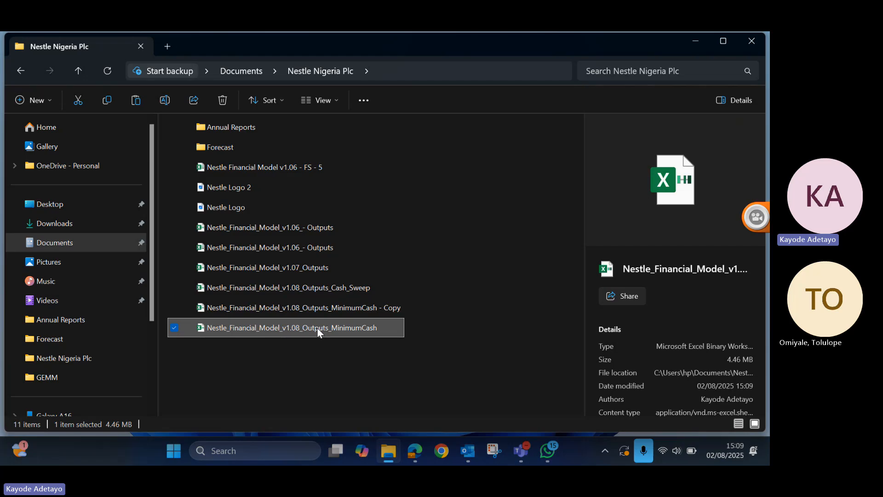
pyautogui.click(377, 326)
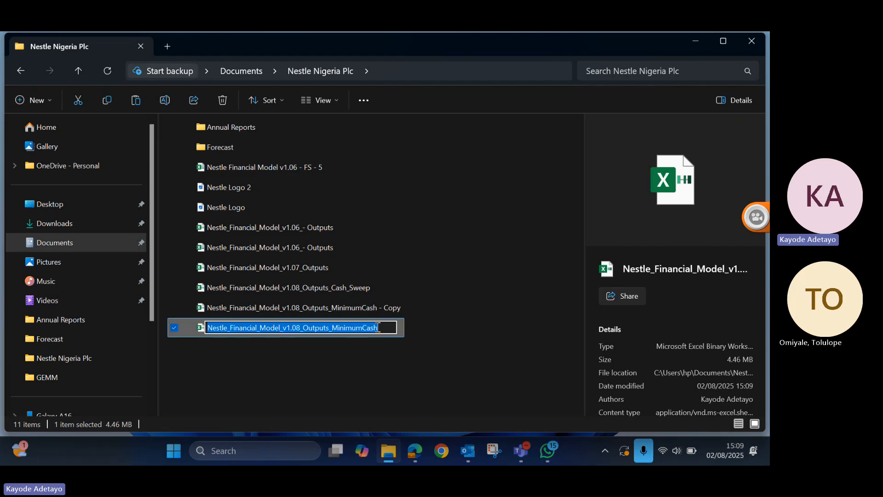
# - Rename the copied MinimumCash file as Nestle_Financial_Model_v1.08_Outputs_Scenario
pyautogui.click(397, 311)
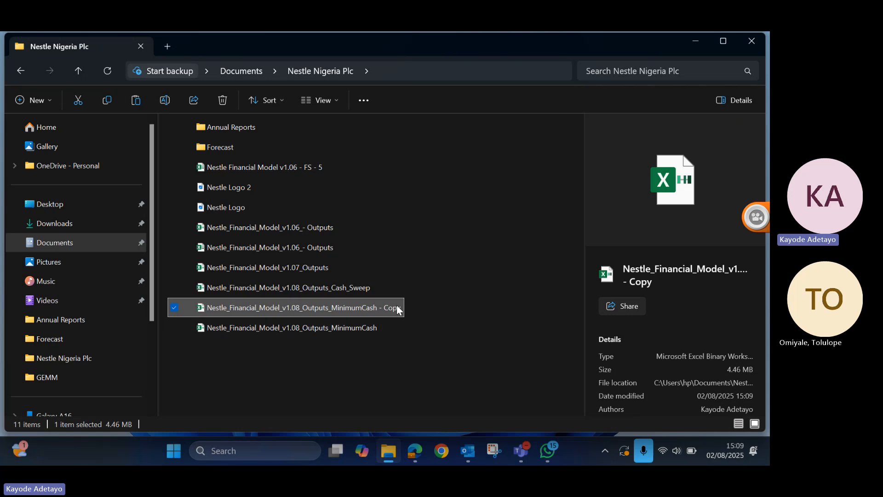
pyautogui.click(398, 309)
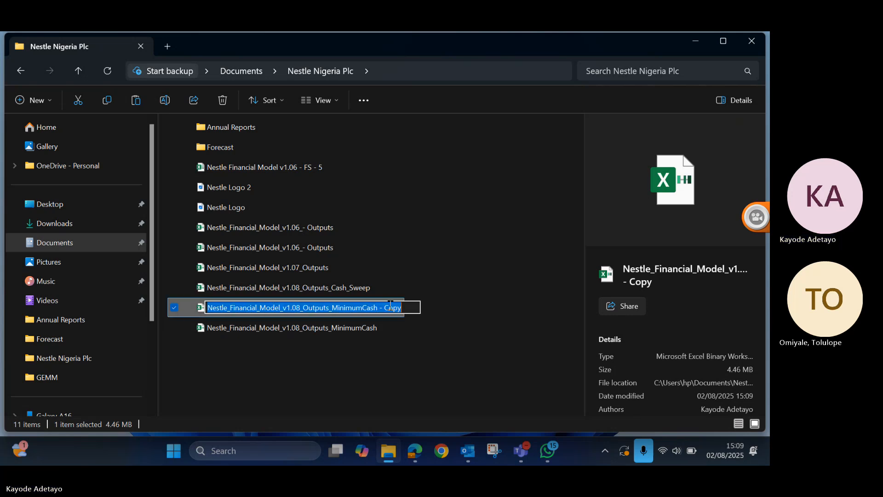
pyautogui.click(391, 308)
pyautogui.press('Delete')
pyautogui.press('Delete')
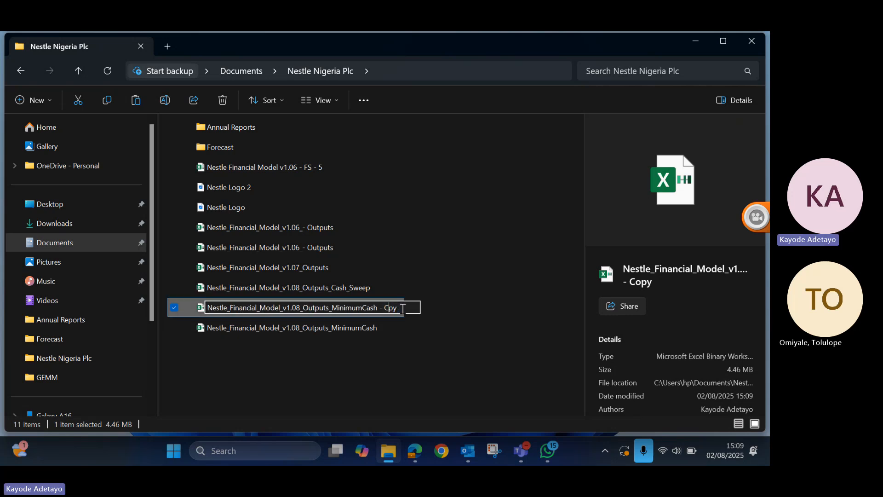
pyautogui.press('BackSpace')
pyautogui.press('BackSpace')
pyautogui.press('BackSpace')
pyautogui.press('BackSpace')
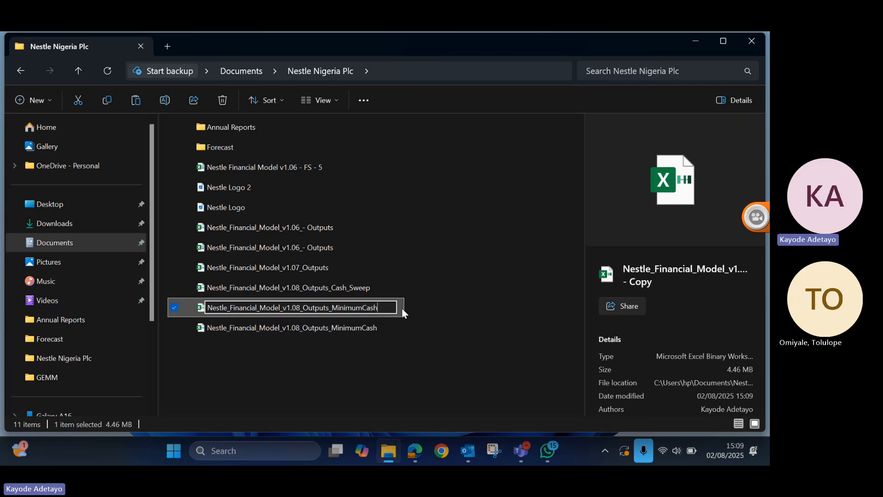
pyautogui.press('BackSpace')
pyautogui.press('BackSpace')
pyautogui.press('BackSpace')
pyautogui.press('BackSpace')
pyautogui.press('BackSpace')
pyautogui.press('BackSpace')
pyautogui.press('BackSpace')
pyautogui.press('BackSpace')
pyautogui.press('BackSpace')
pyautogui.press('BackSpace')
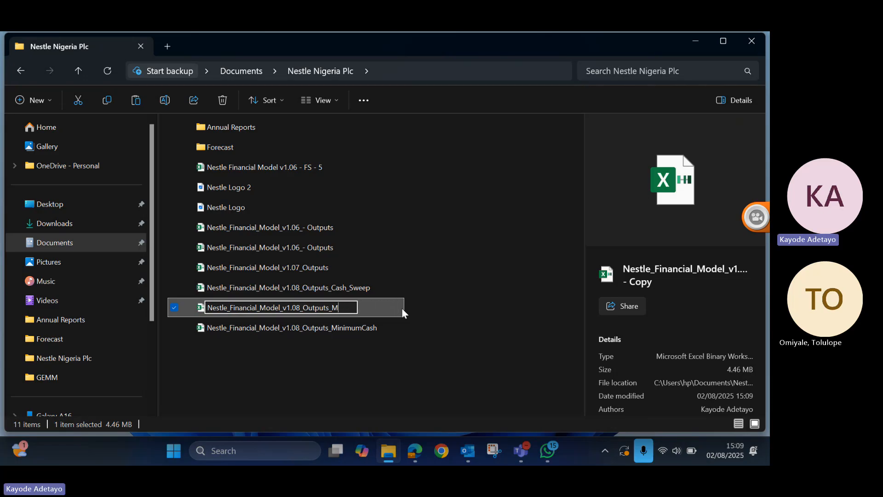
pyautogui.press('BackSpace')
pyautogui.press('XF86AudioRaiseVolume')
pyautogui.press('XF86AudioRaiseVolume')
pyautogui.write('Scenario')
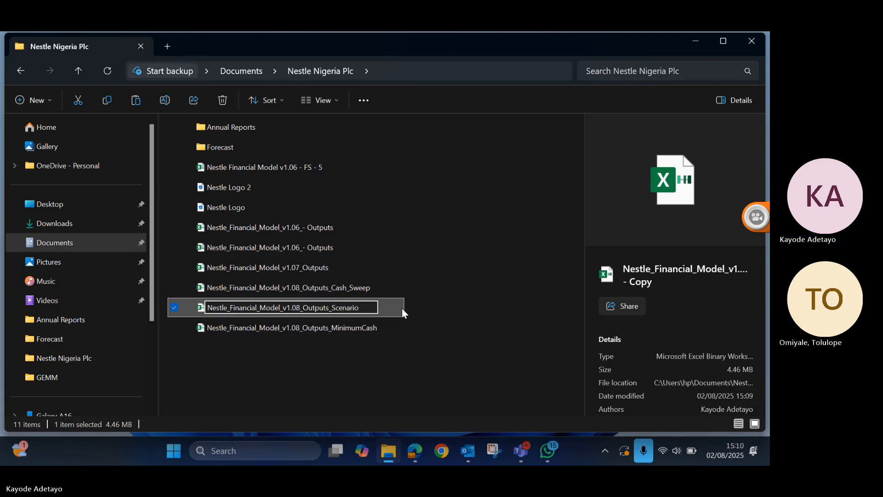
pyautogui.press('Return')
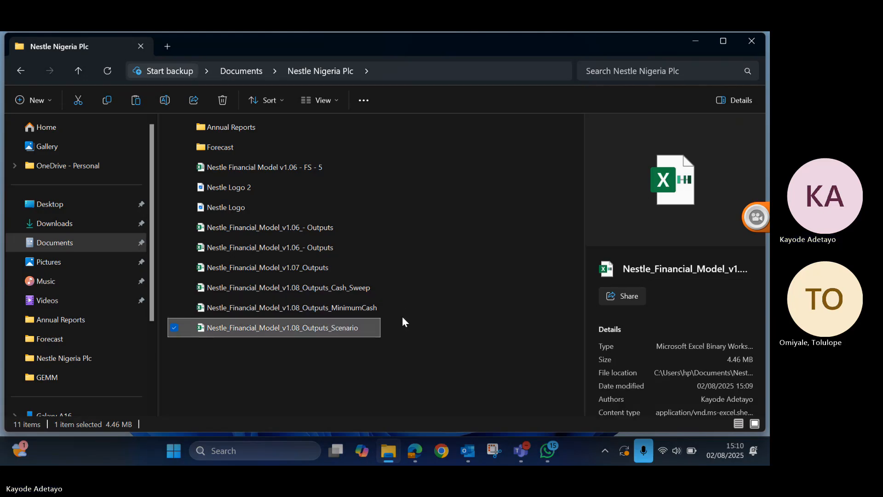
# - Open the Nestle_Financial_Model_v1.08_Outputs_Scenario workbook in Excel
pyautogui.doubleClick(299, 327)
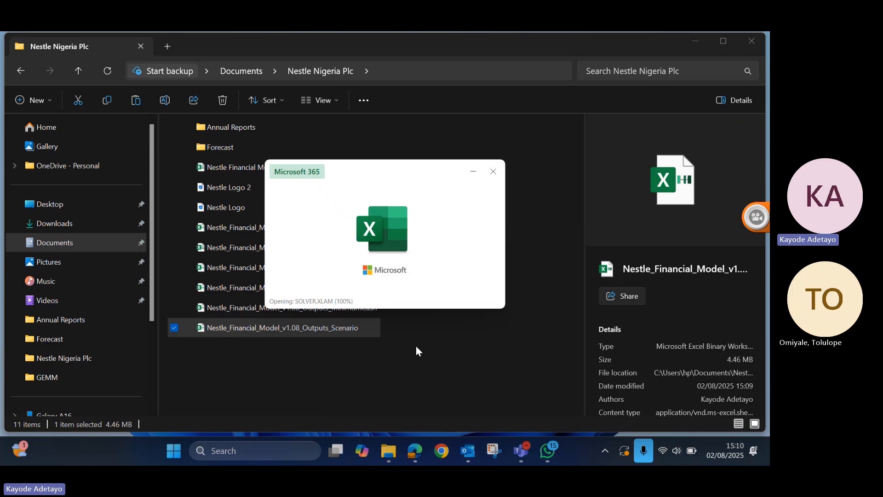
pyautogui.click(399, 349)
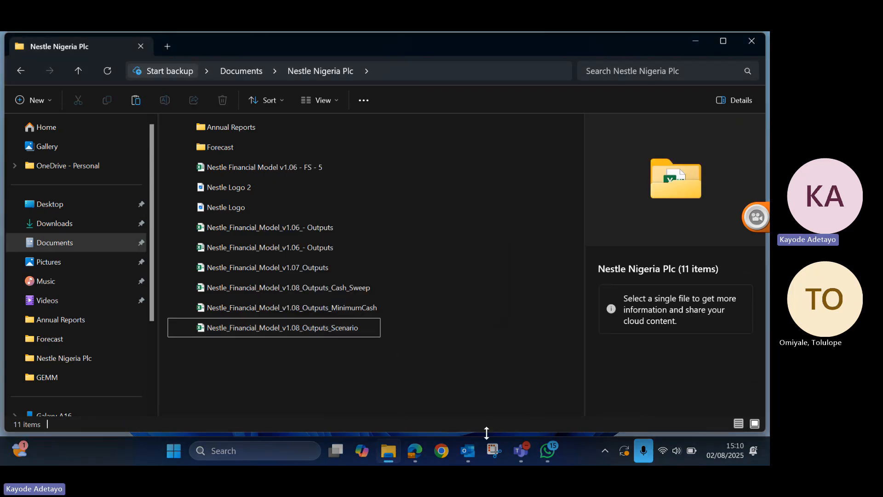
pyautogui.moveTo(385, 457)
pyautogui.click(284, 330)
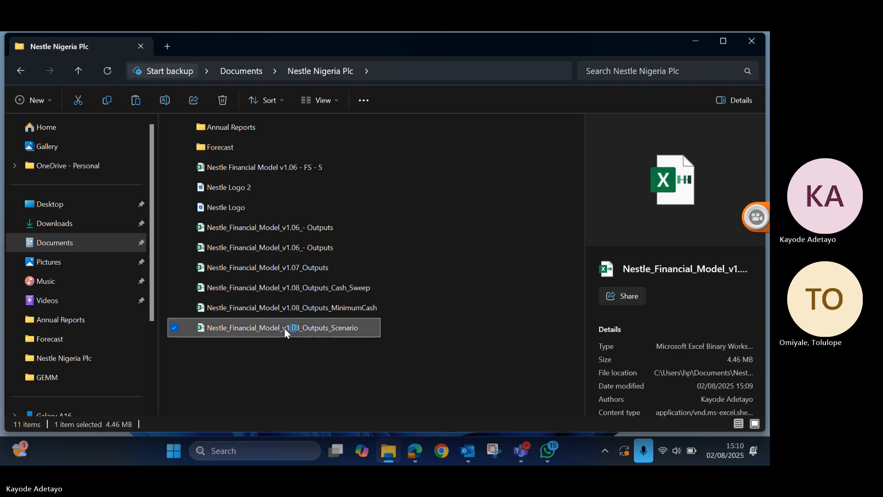
pyautogui.click(690, 40)
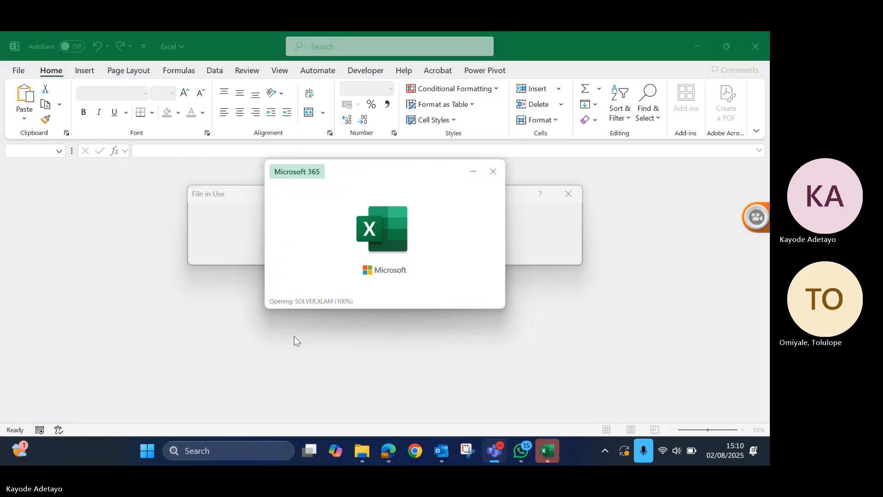
pyautogui.click(472, 171)
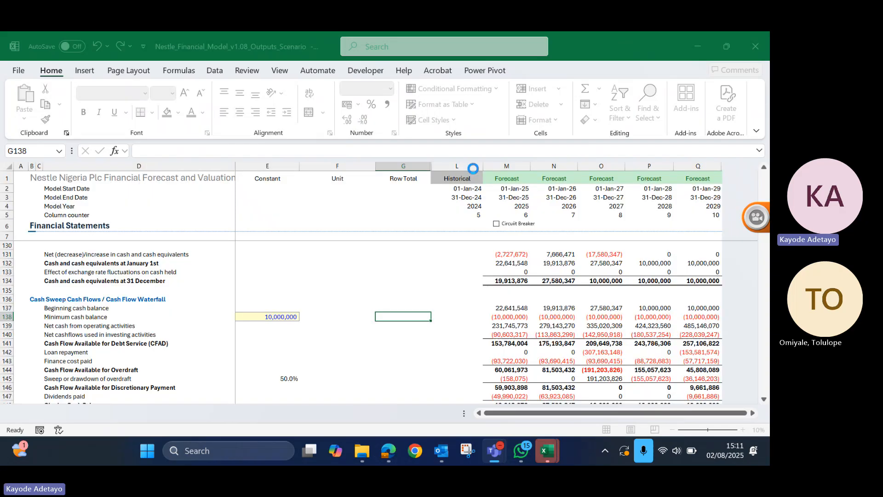
# - Cancel the File in Use prompts for the Scenario workbook and close the extra empty Excel windows
pyautogui.moveTo(539, 447)
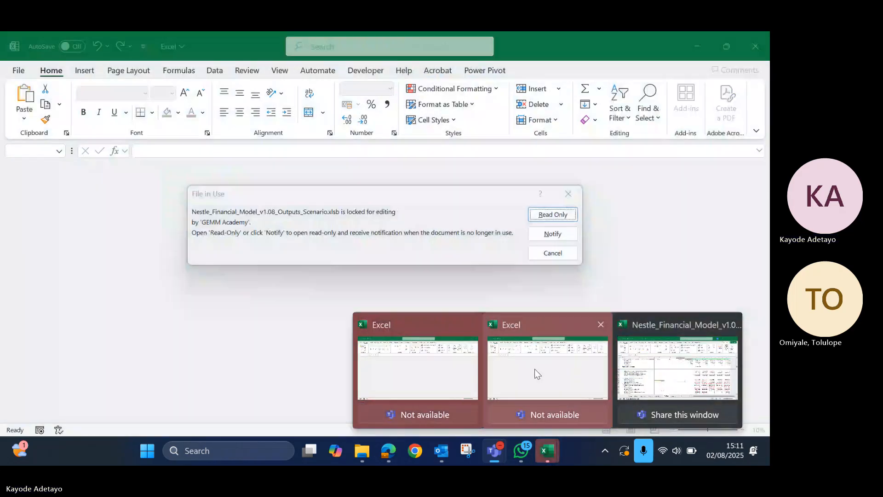
pyautogui.click(535, 368)
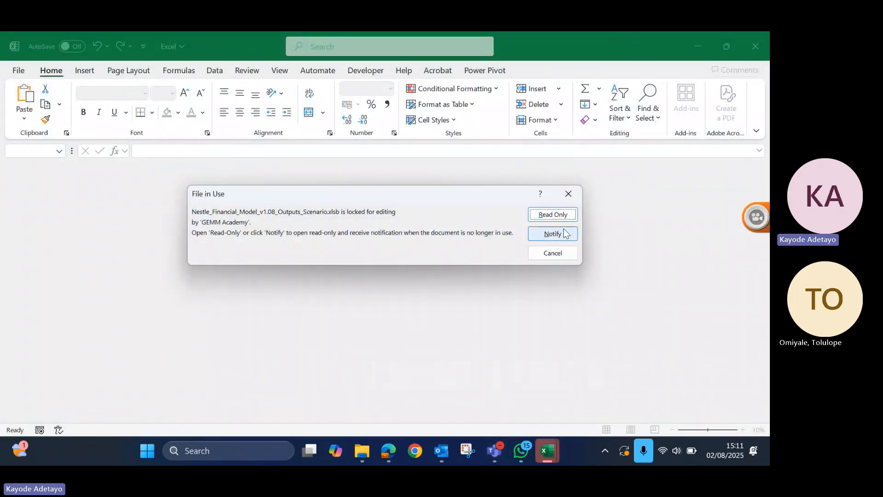
pyautogui.click(556, 258)
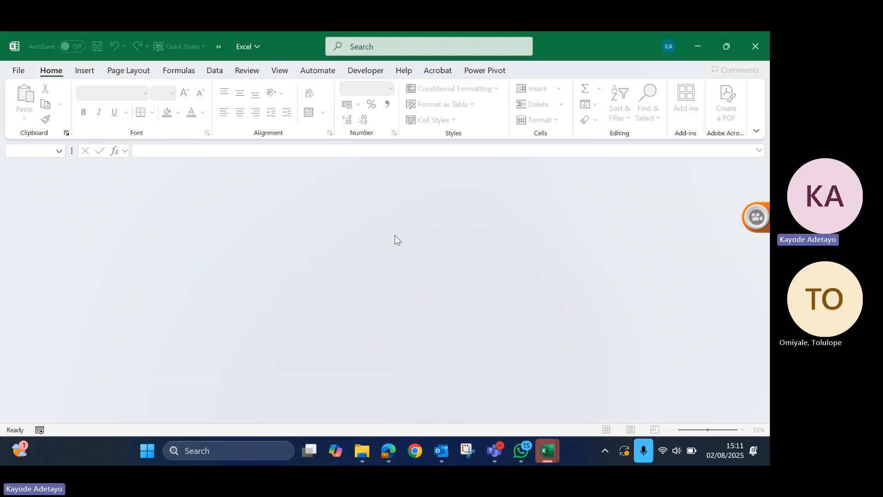
pyautogui.click(753, 46)
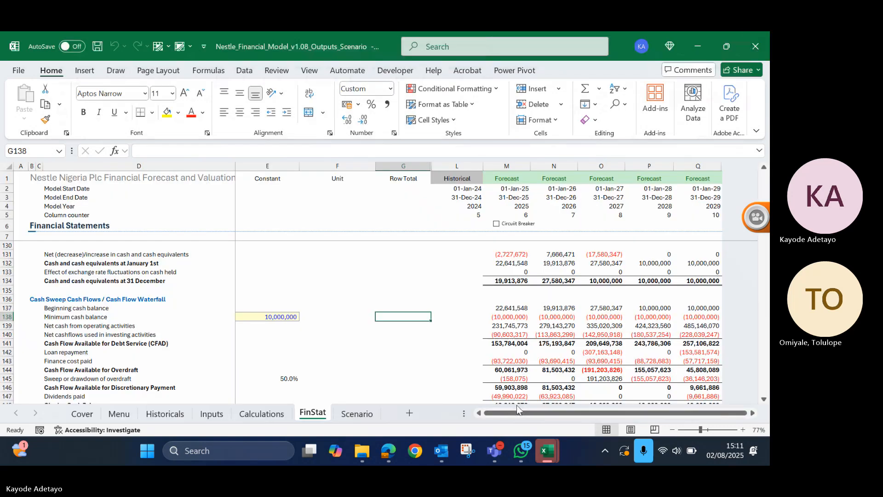
pyautogui.click(547, 450)
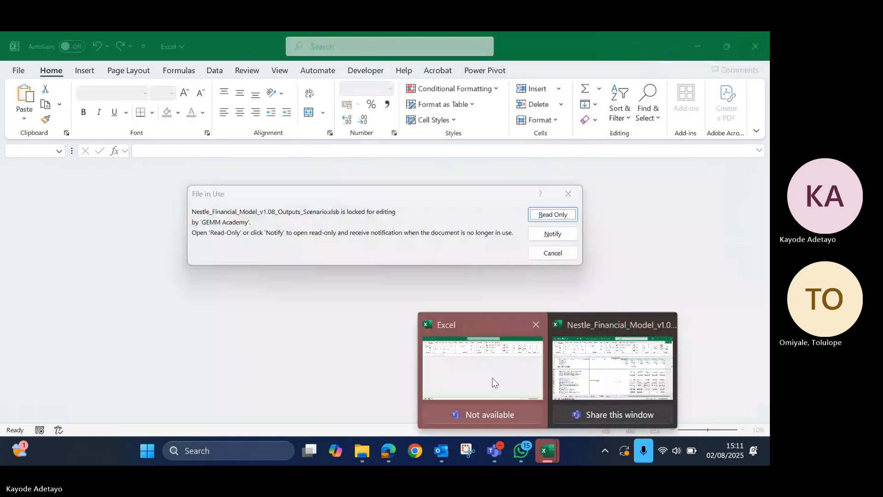
pyautogui.click(493, 380)
pyautogui.click(570, 253)
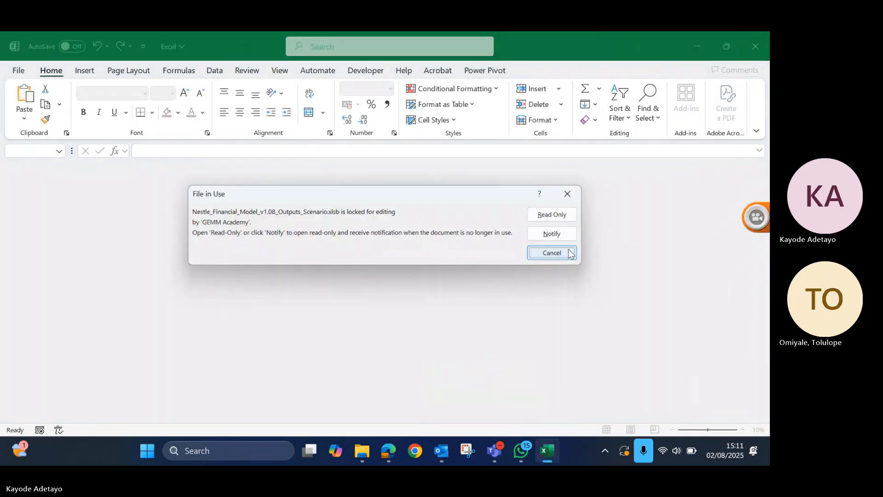
pyautogui.click(750, 43)
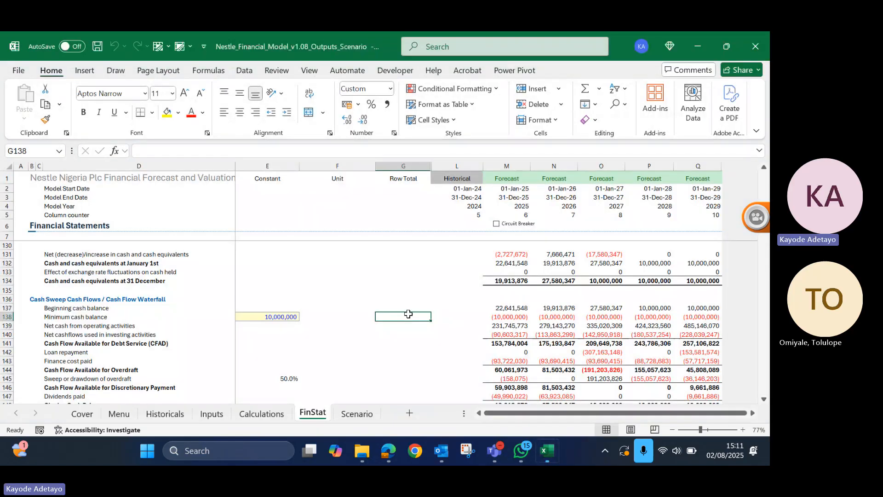
# - On the Scenario sheet, change the heading in B6 to Scenario Analysis
pyautogui.click(348, 412)
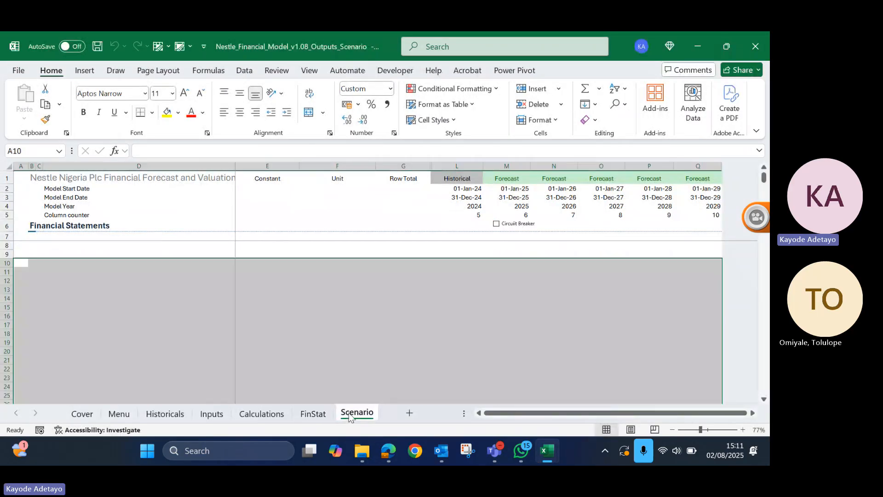
pyautogui.click(164, 310)
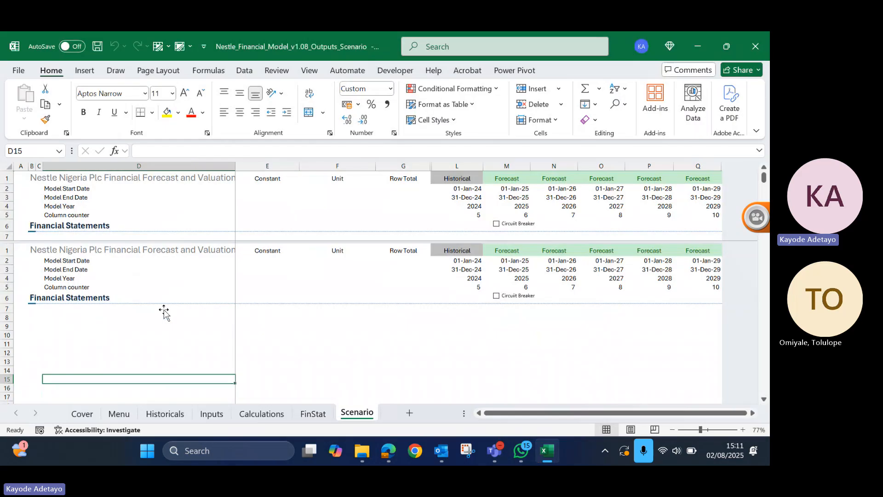
pyautogui.click(32, 225)
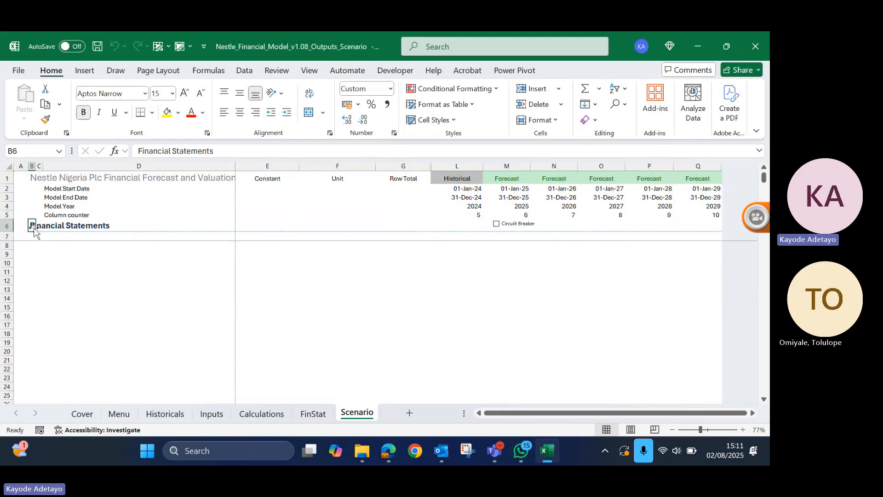
pyautogui.write('Sce')
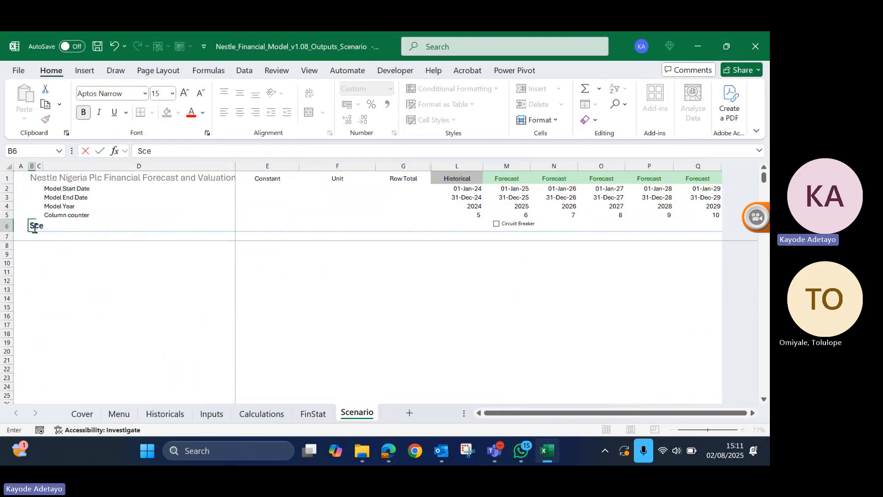
pyautogui.write('nario')
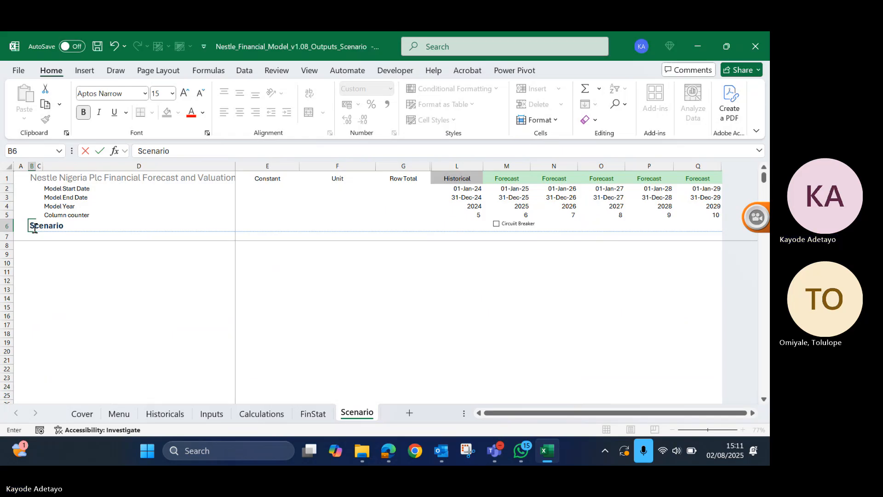
pyautogui.write(' Ana')
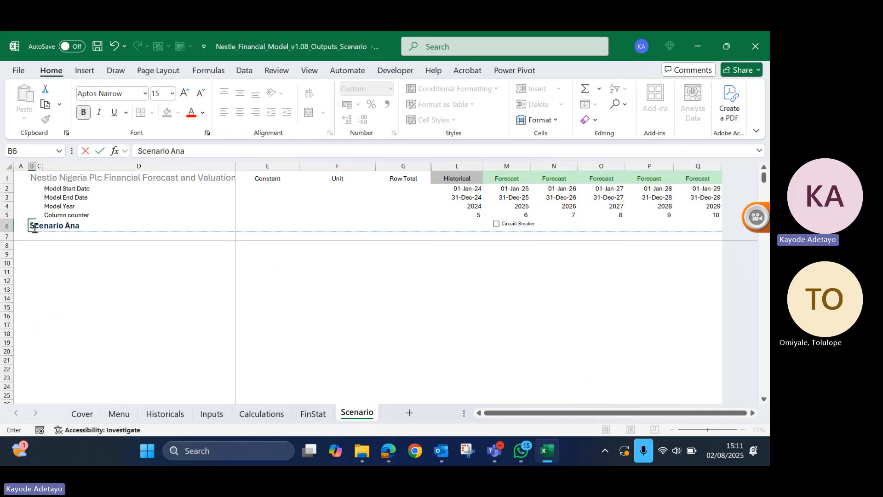
pyautogui.write('lysis')
pyautogui.press('Return')
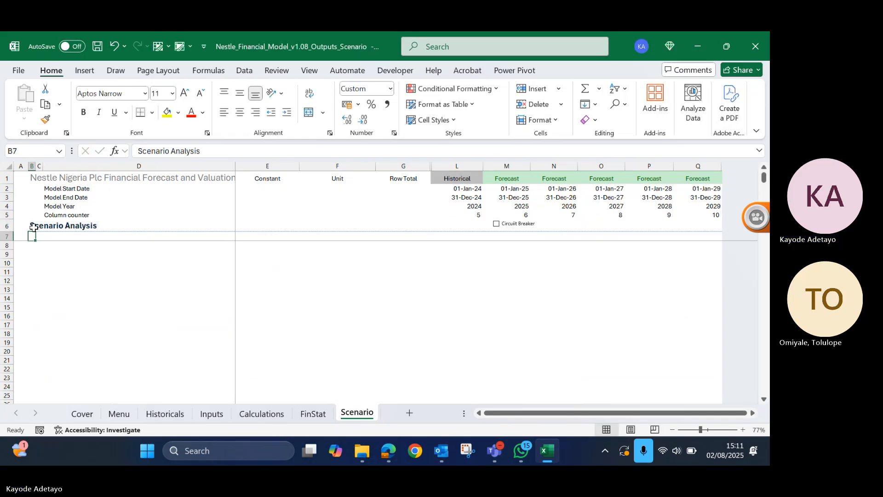
# - Enter the section heading Key Assumptions in C10
pyautogui.press('Return')
pyautogui.press('Down')
pyautogui.press('Down')
pyautogui.press('Right')
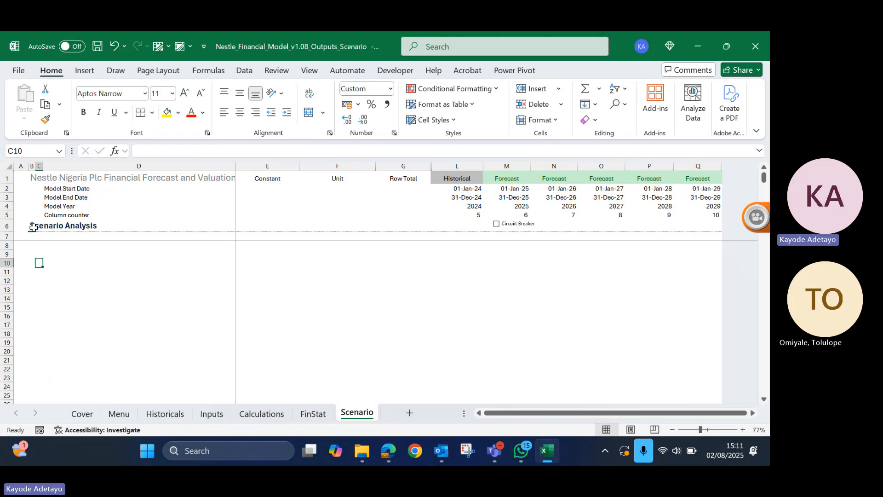
pyautogui.hotkey('shift', 'Right')
pyautogui.hotkey('shift', 'Left')
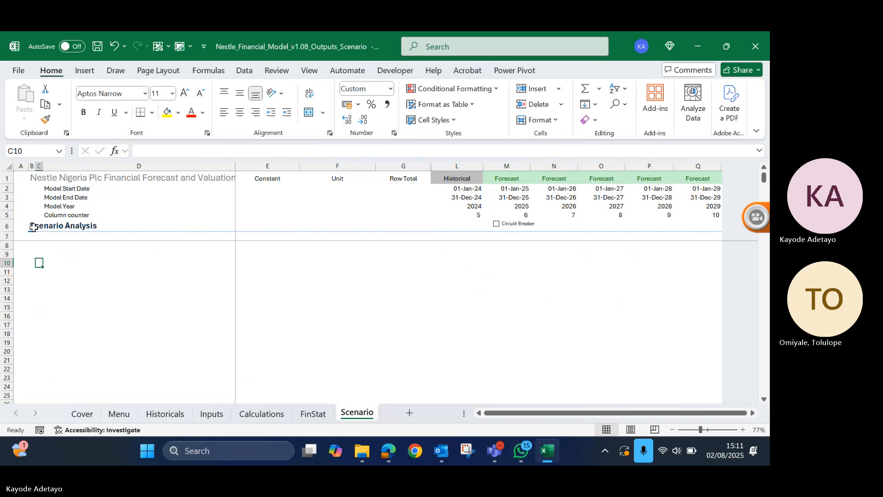
pyautogui.write('Key')
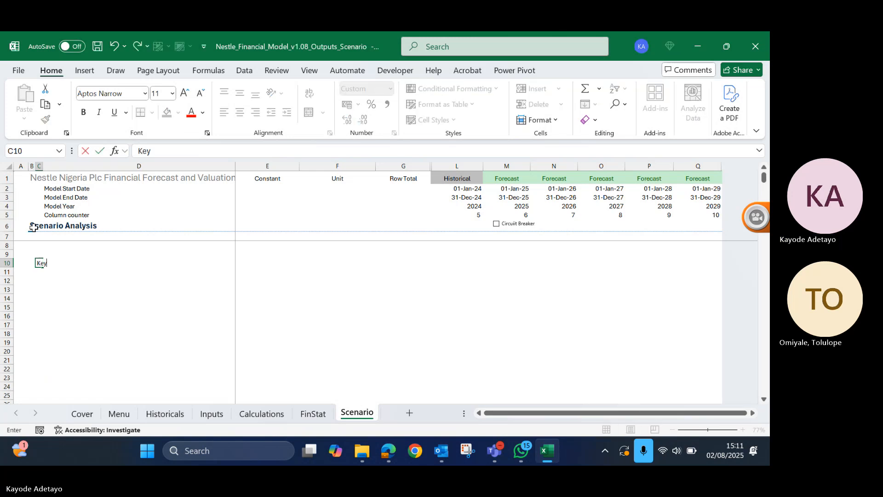
pyautogui.write(' Ass')
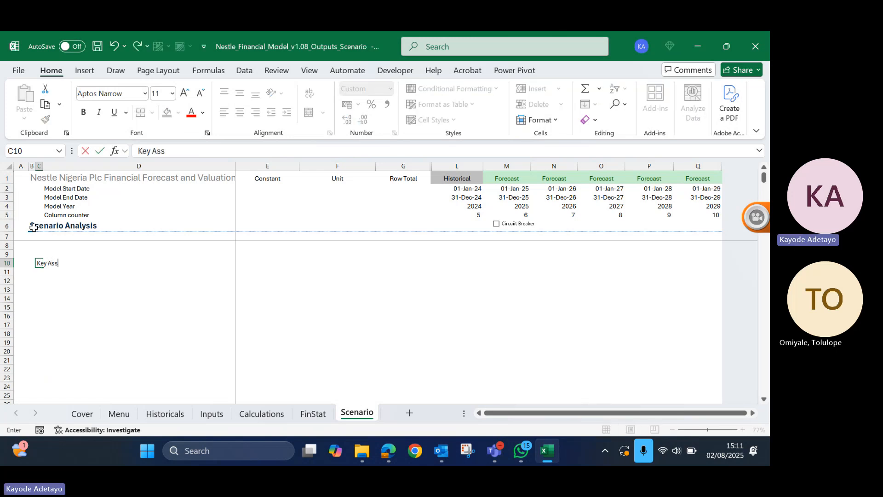
pyautogui.write('umptions')
pyautogui.press('Return')
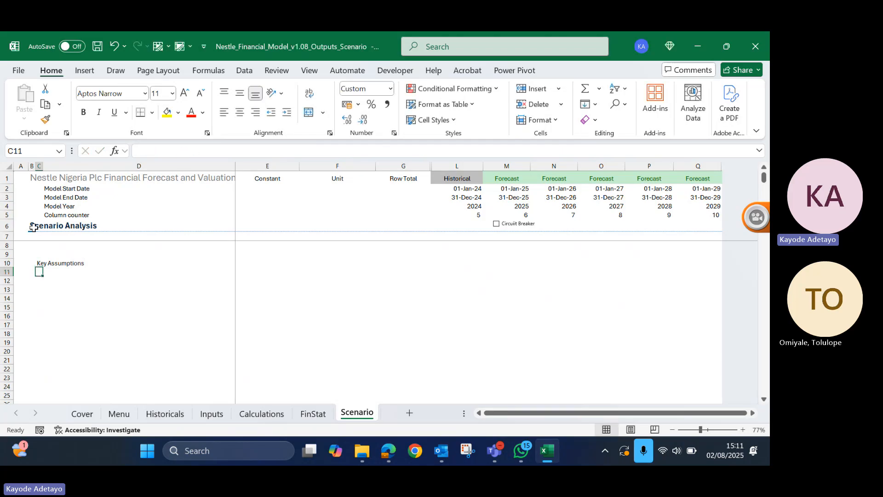
# - Link D12 to the Food revenue YoY growth rate label in cell D21 of the Inputs sheet
pyautogui.press('Return')
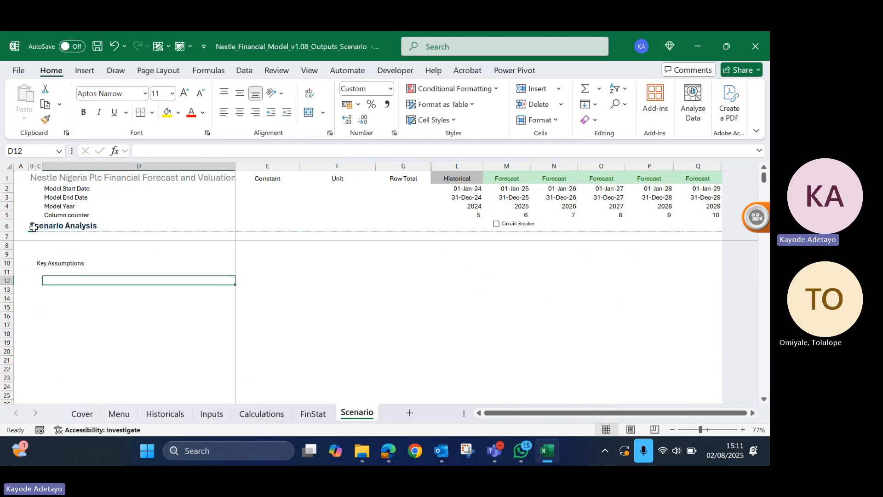
pyautogui.write('=')
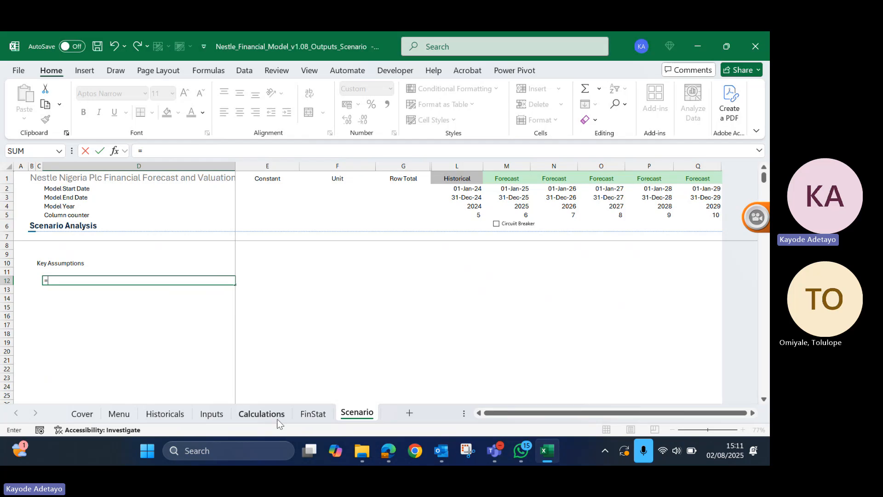
pyautogui.click(212, 414)
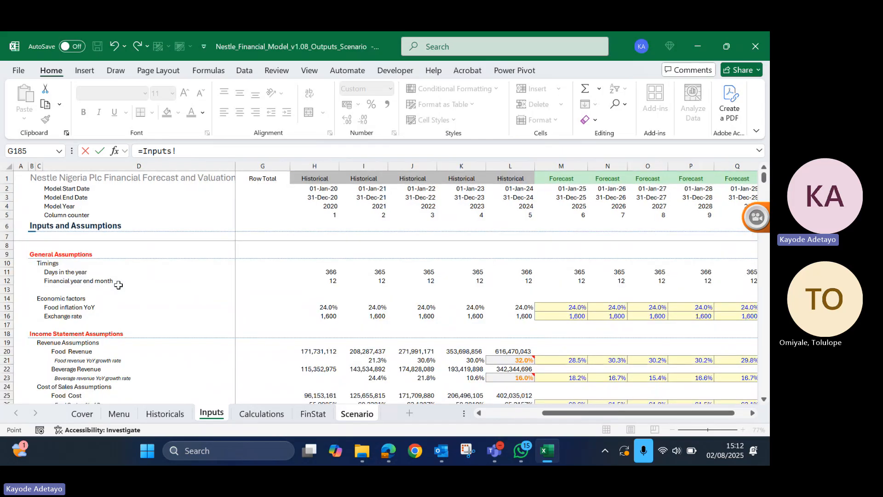
pyautogui.scroll(-2, 118, 285)
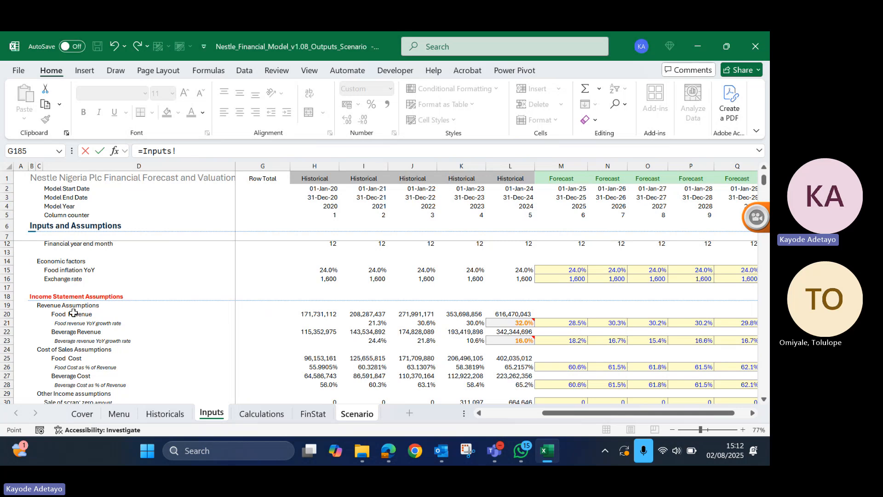
pyautogui.scroll(3, 73, 313)
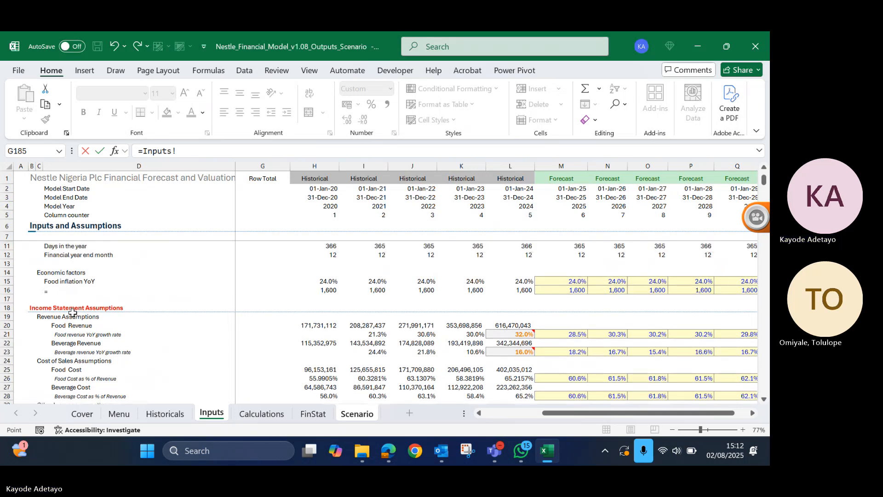
pyautogui.scroll(3, 73, 312)
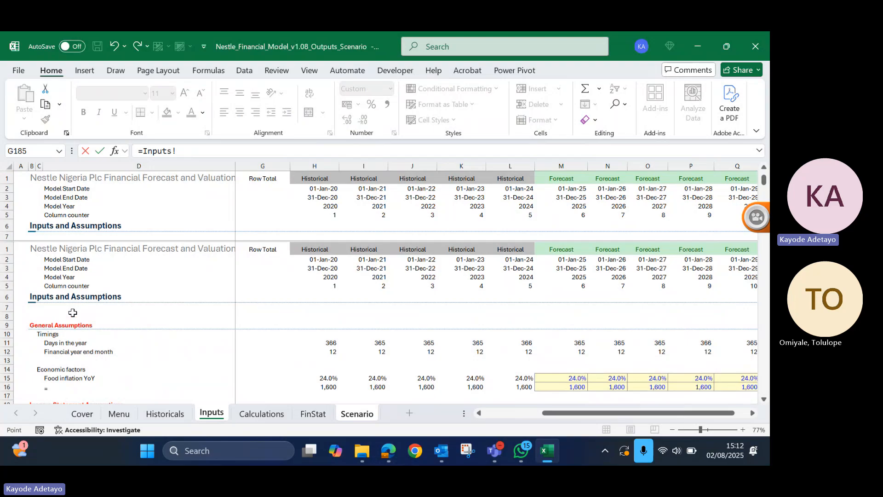
pyautogui.scroll(-3, 126, 350)
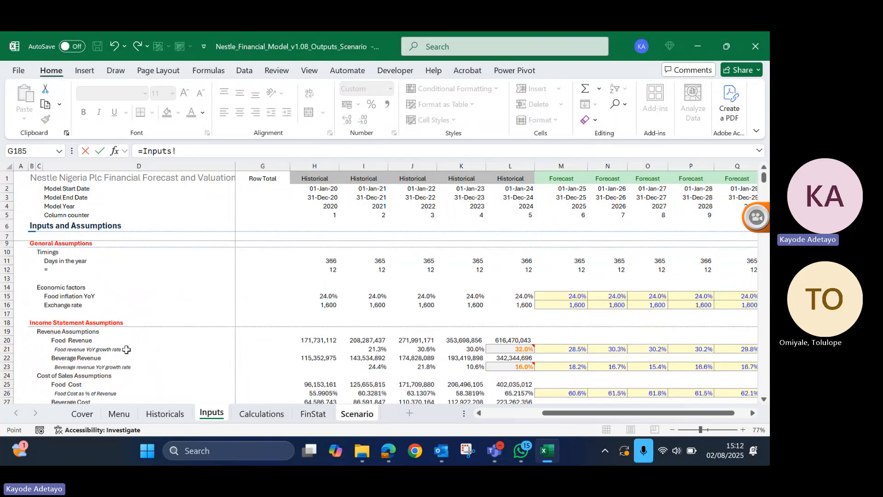
pyautogui.click(97, 329)
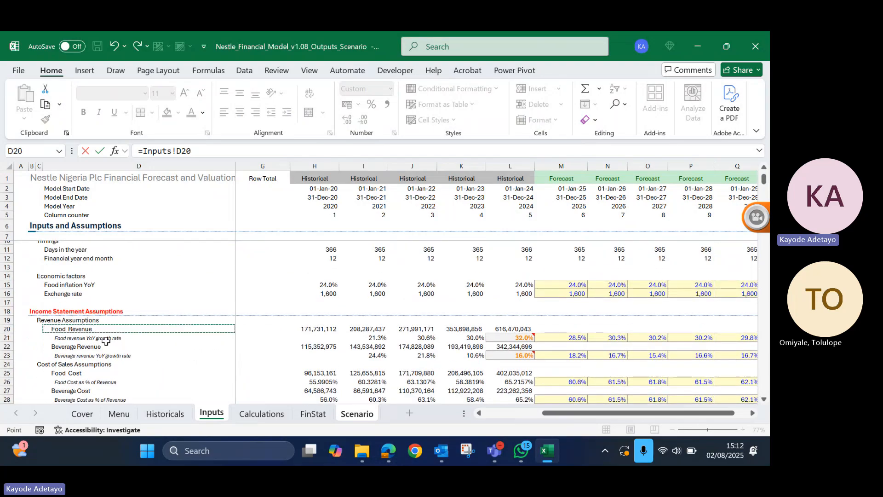
pyautogui.click(106, 337)
pyautogui.press('Return')
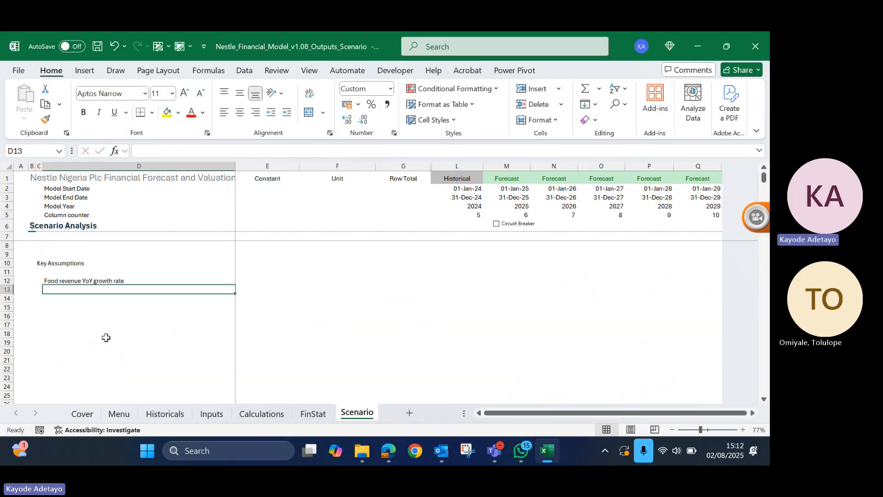
# - Copy the linked label in D12 and paste only its formula into M12, the 2025 forecast column
pyautogui.press('Down')
pyautogui.press('Down')
pyautogui.press('Down')
pyautogui.press('Down')
pyautogui.press('Down')
pyautogui.press('Up')
pyautogui.press('Up')
pyautogui.press('Up')
pyautogui.press('Up')
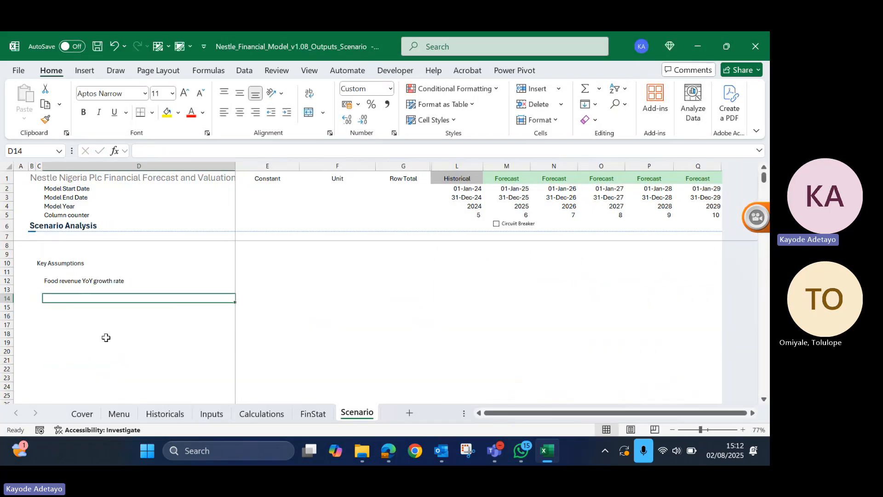
pyautogui.press('Up')
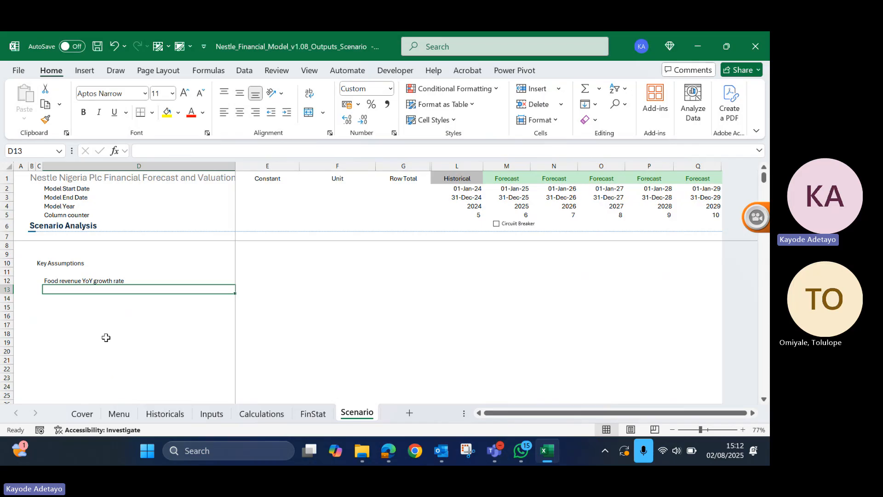
pyautogui.press('Up')
pyautogui.hotkey('ctrl', 'c')
pyautogui.press('Right')
pyautogui.press('Right')
pyautogui.press('Right')
pyautogui.press('Right')
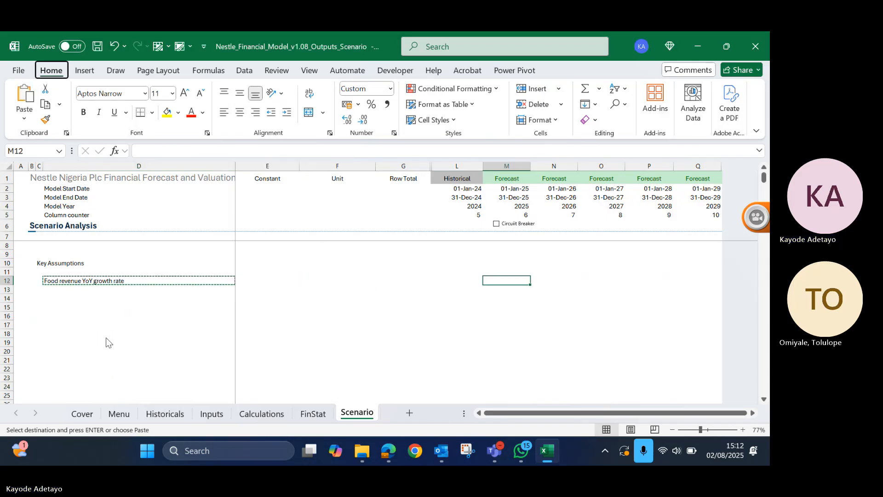
pyautogui.hotkey('ctrl', 'alt', 'v')
pyautogui.press('f')
pyautogui.press('Return')
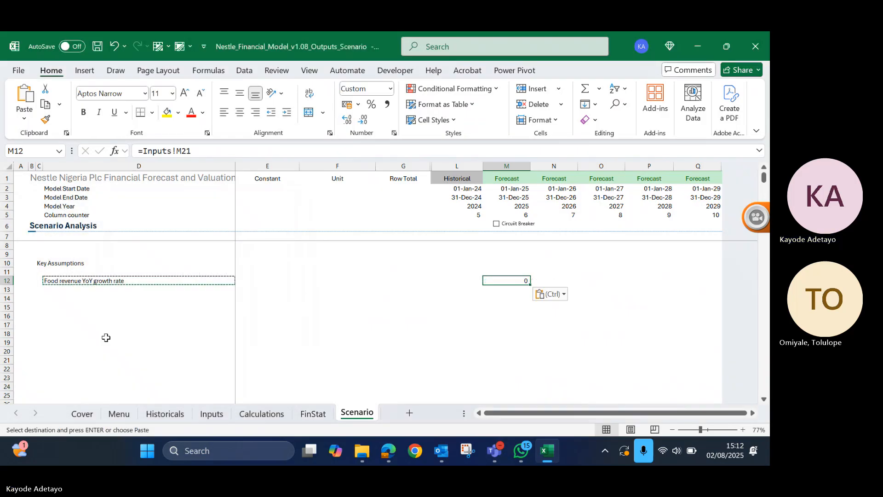
# - Format M12 as a percentage with one decimal and fill its formula across to Q12
pyautogui.hotkey('alt', 'h')
pyautogui.press('p')
pyautogui.hotkey('shift', 'Right')
pyautogui.hotkey('shift', 'Right')
pyautogui.hotkey('shift', 'Right')
pyautogui.hotkey('shift', 'Right')
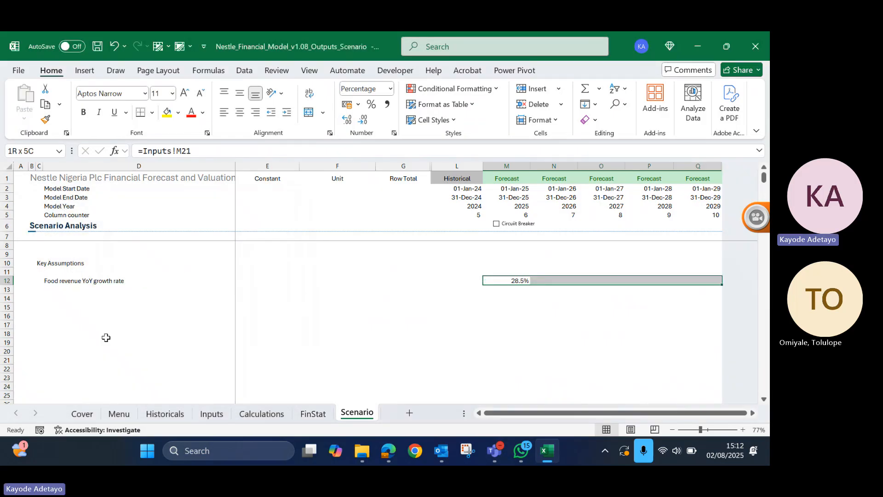
pyautogui.hotkey('ctrl', 'r')
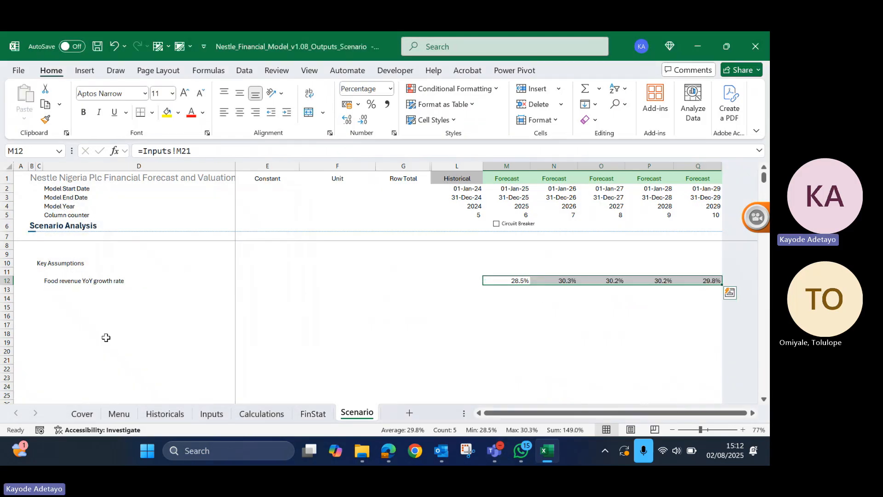
# - Move the food revenue growth rates in M12:Q12 down to row 14
pyautogui.press('Left')
pyautogui.press('Left')
pyautogui.press('Left')
pyautogui.press('Left')
pyautogui.press('Left')
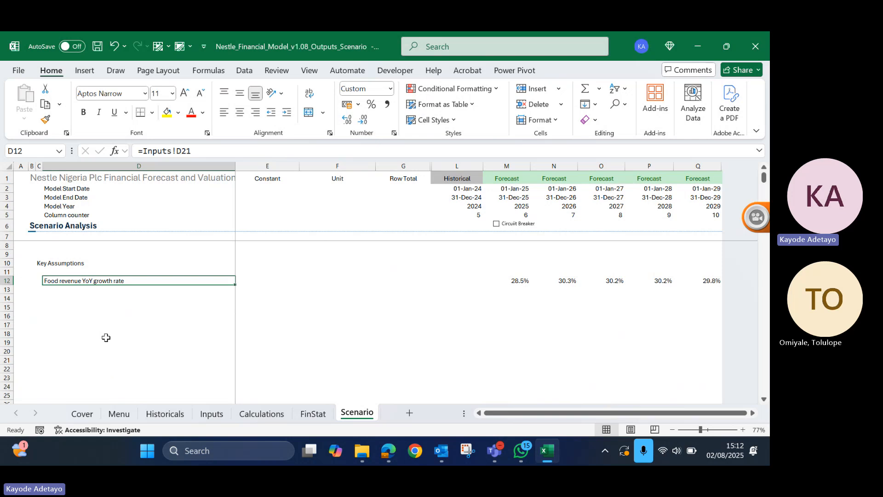
pyautogui.press('Down')
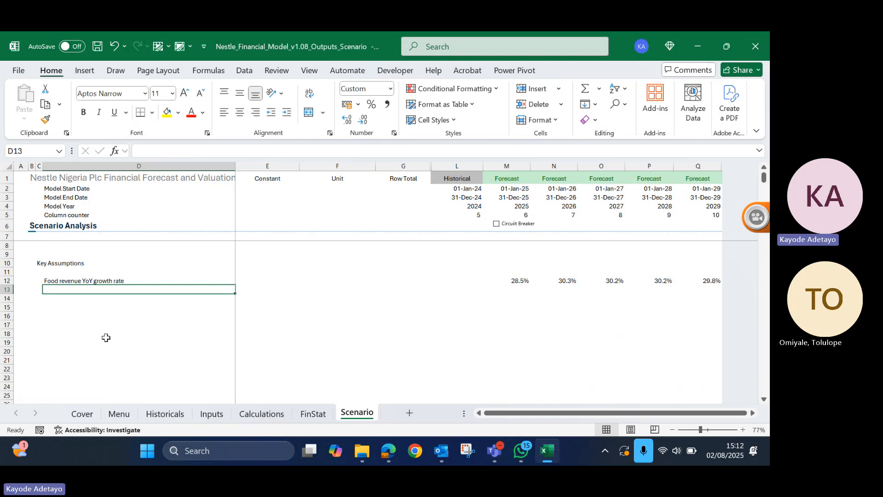
pyautogui.press('Up')
pyautogui.press('Right')
pyautogui.press('Right')
pyautogui.press('Right')
pyautogui.press('Right')
pyautogui.press('Right')
pyautogui.hotkey('shift', 'Right')
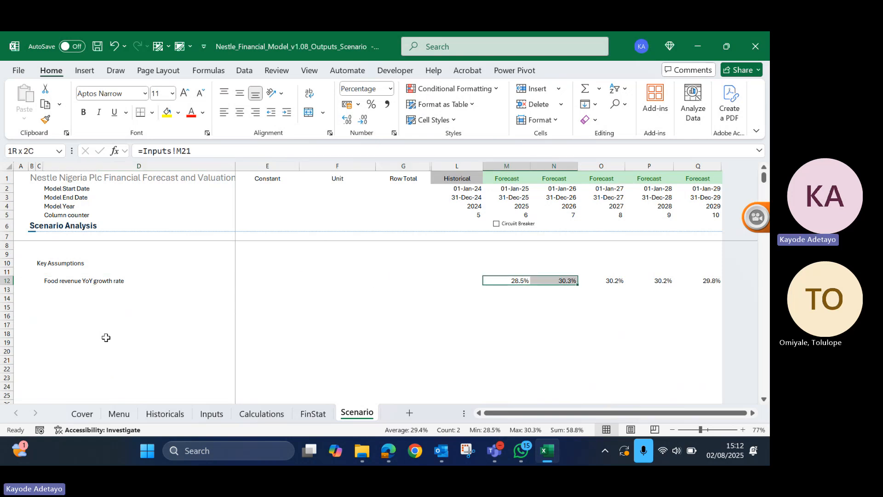
pyautogui.hotkey('shift', 'Right')
pyautogui.hotkey('shift', 'Right')
pyautogui.hotkey('shift', 'Right')
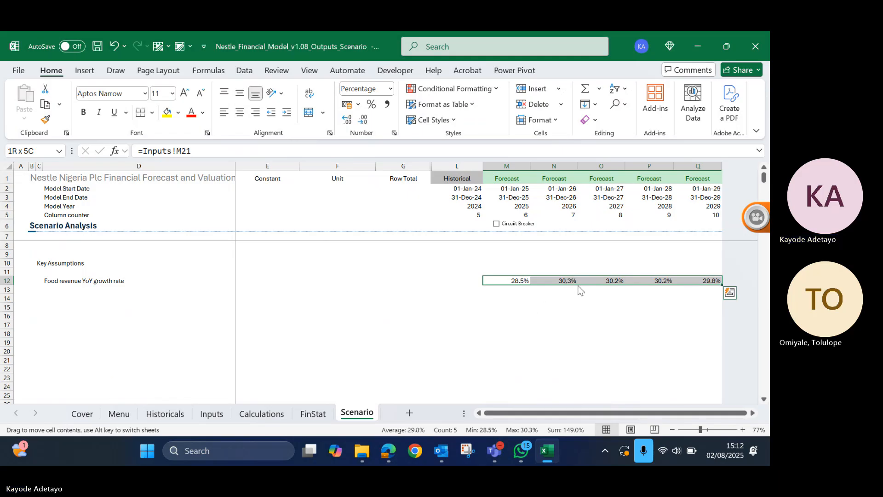
pyautogui.moveTo(579, 288); pyautogui.dragTo(579, 296)
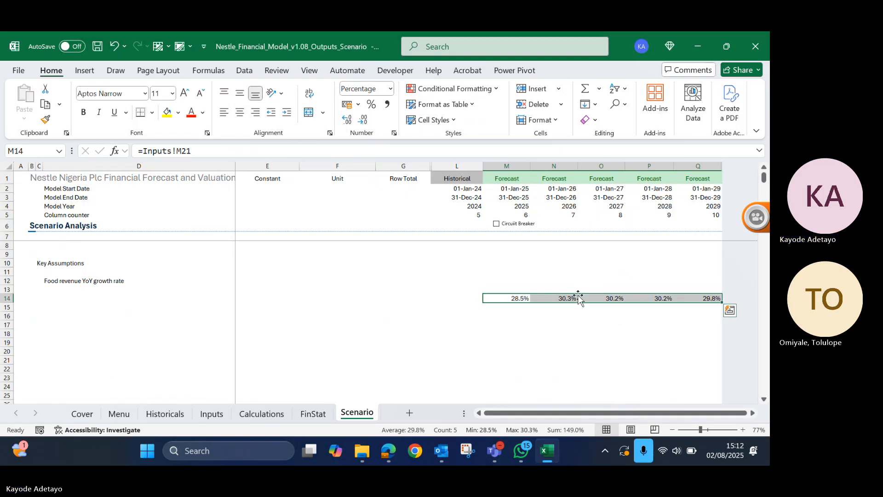
# - Label the growth rate row in D14 "Base case scenari"
pyautogui.hotkey('ctrl', 'Left')
pyautogui.press('Right')
pyautogui.press('Right')
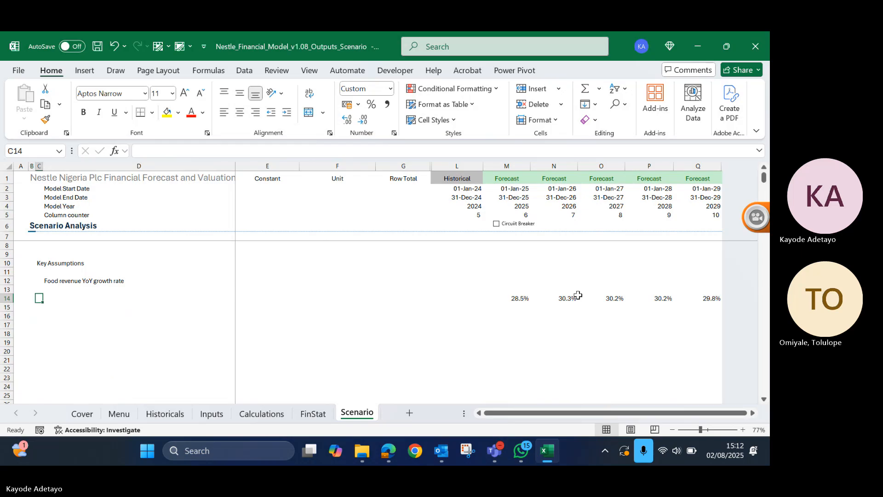
pyautogui.press('Right')
pyautogui.write('Bas')
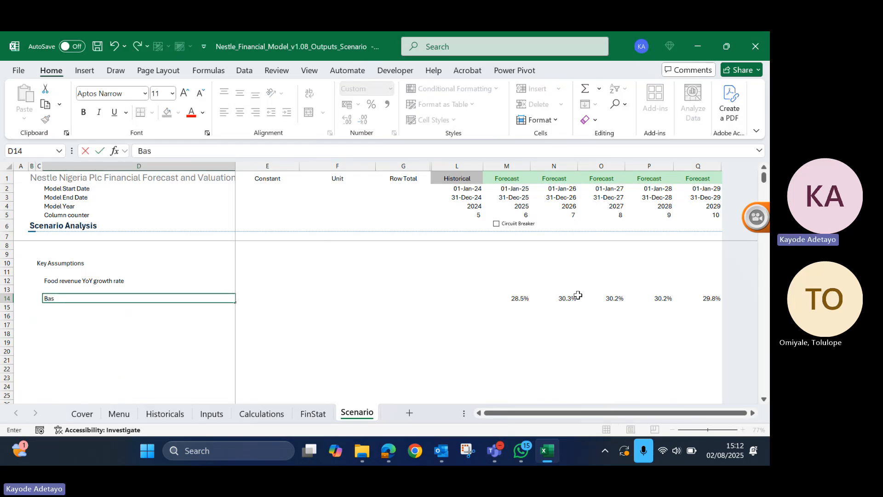
pyautogui.write('e case scenari')
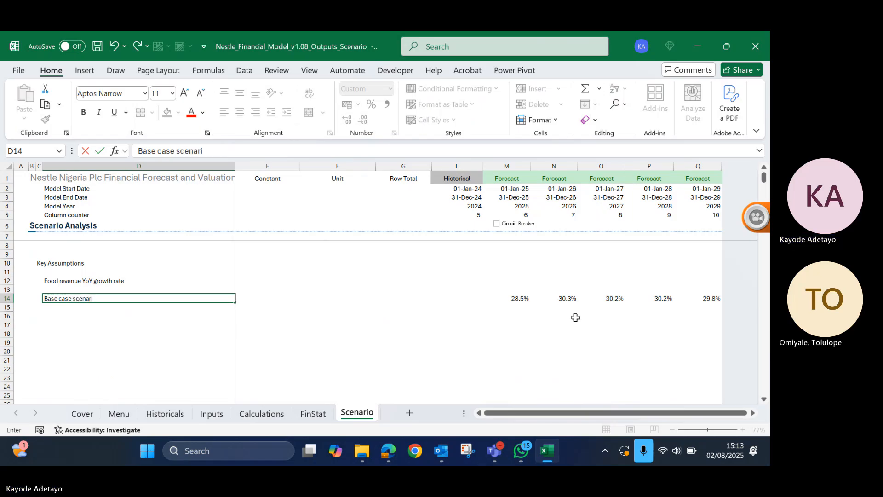
pyautogui.press('Return')
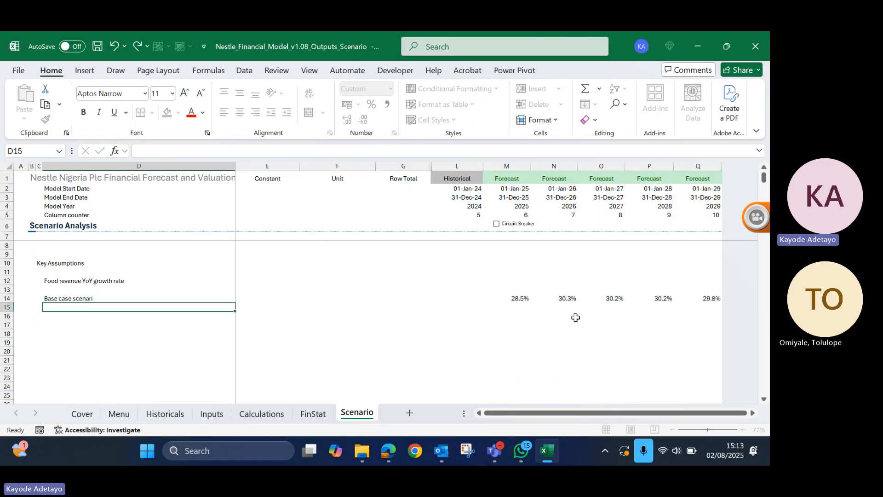
# - Add the label "Best case scenario" in D15, directly below the base case label
pyautogui.press('Up')
pyautogui.press('Up')
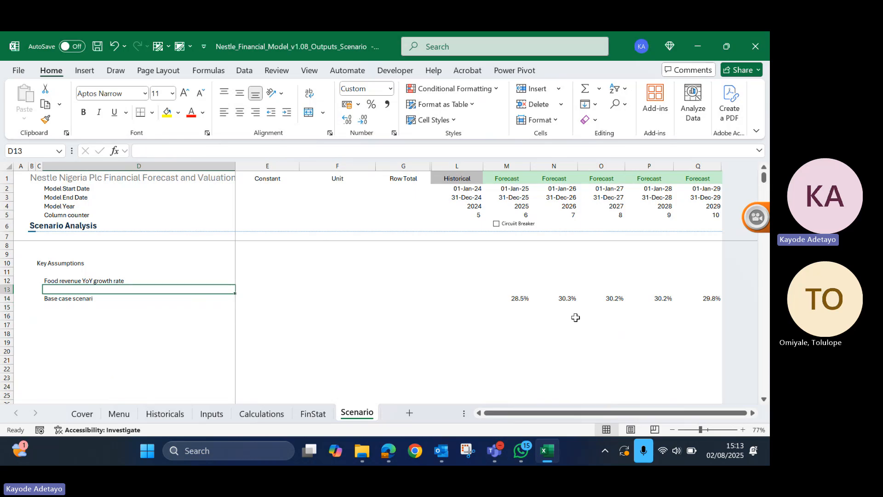
pyautogui.press('Down')
pyautogui.press('Down')
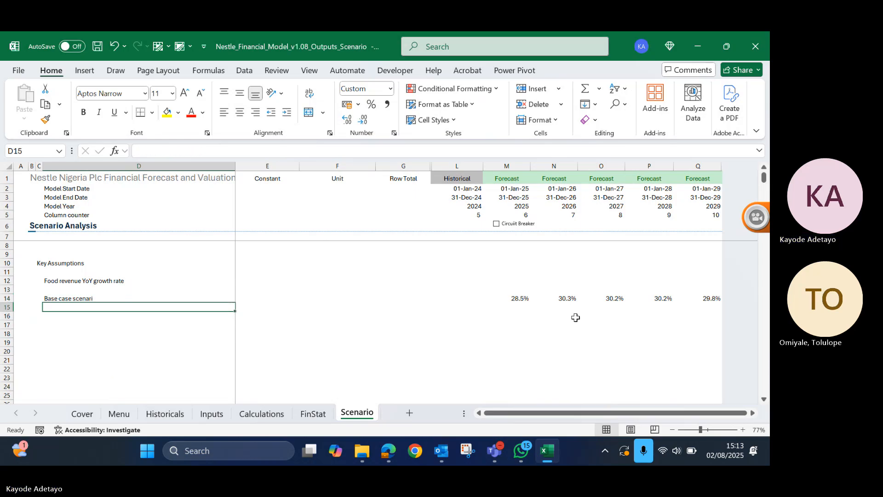
pyautogui.write('Best')
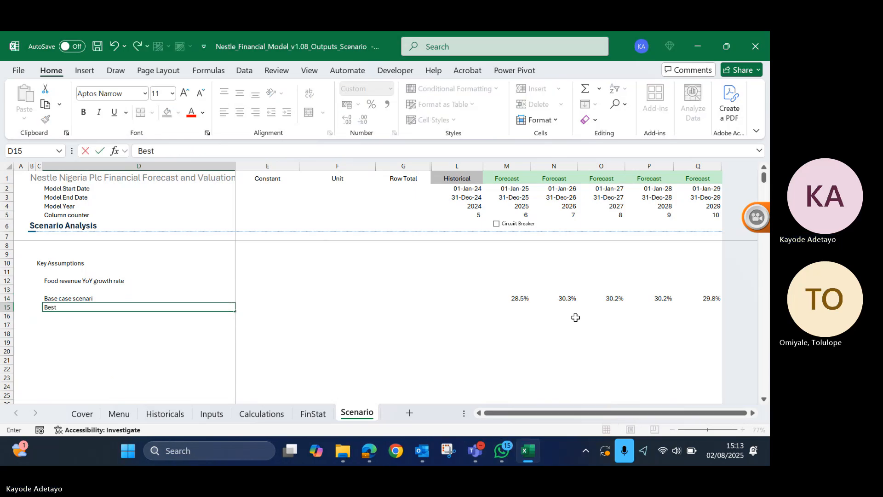
pyautogui.write(' case')
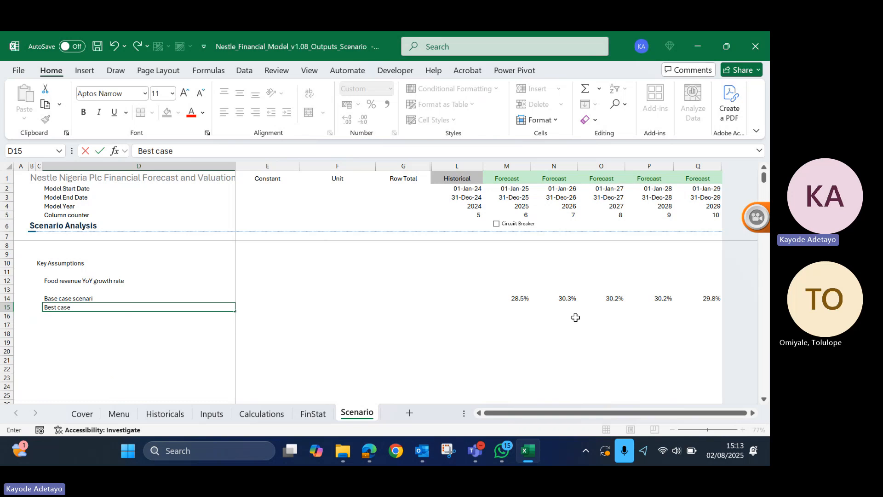
pyautogui.write(' scenario')
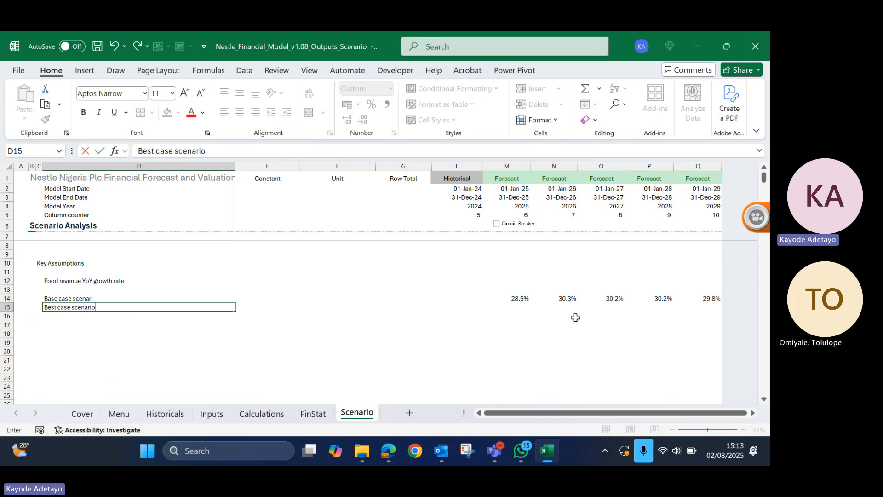
pyautogui.press('Return')
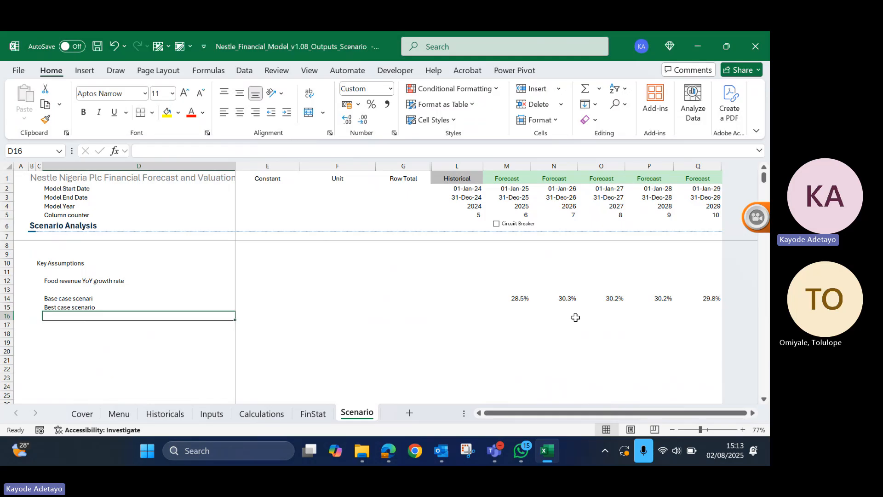
# - Add the label "Worse case scenario" in D16, correcting the misspelled last word
pyautogui.write('Wo')
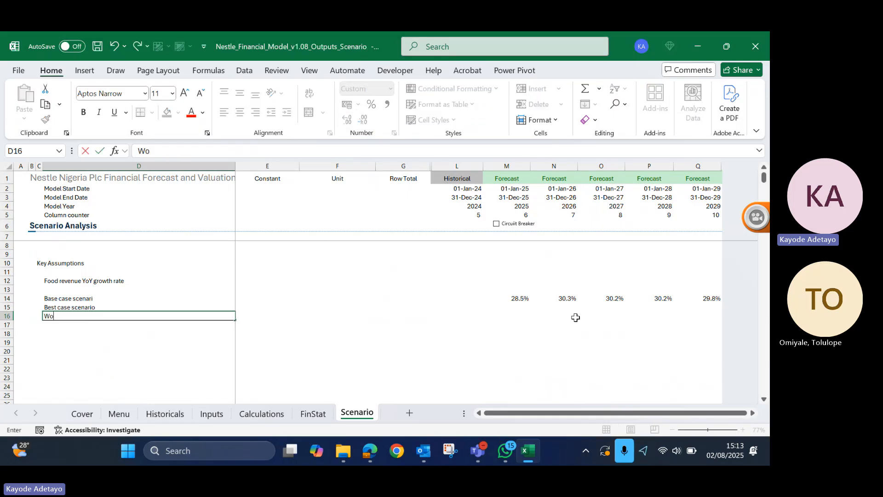
pyautogui.write('rse cas')
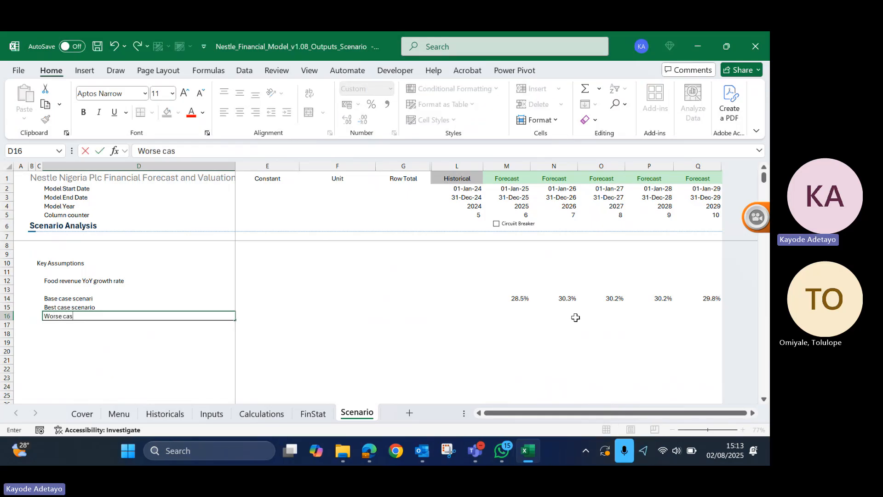
pyautogui.write('e scenation')
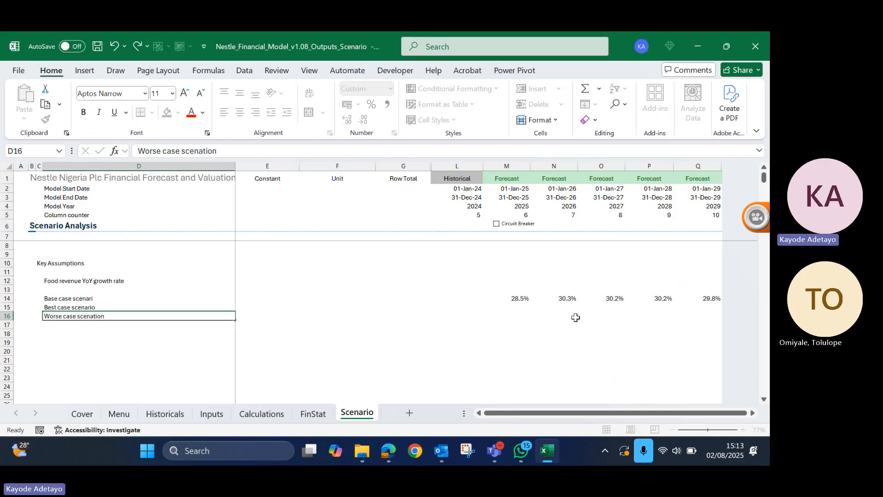
pyautogui.press('Return')
pyautogui.press('Up')
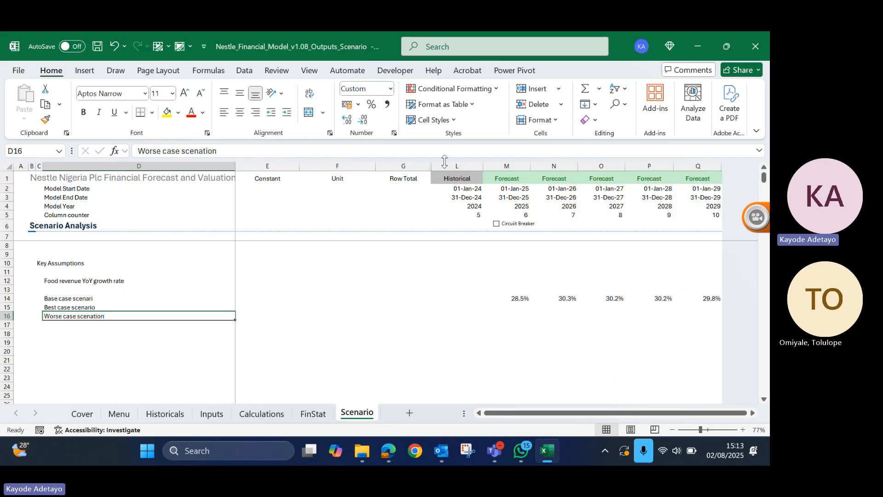
pyautogui.click(233, 146)
pyautogui.press('BackSpace')
pyautogui.press('BackSpace')
pyautogui.press('BackSpace')
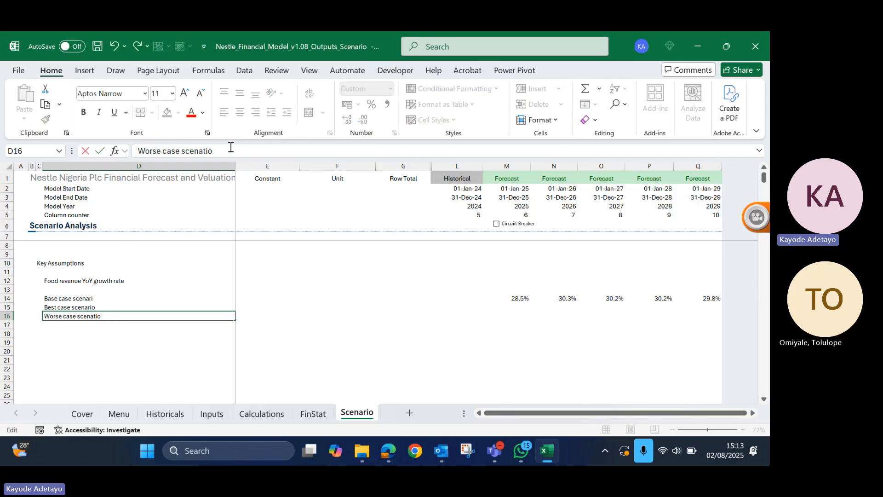
pyautogui.press('BackSpace')
pyautogui.write('rio')
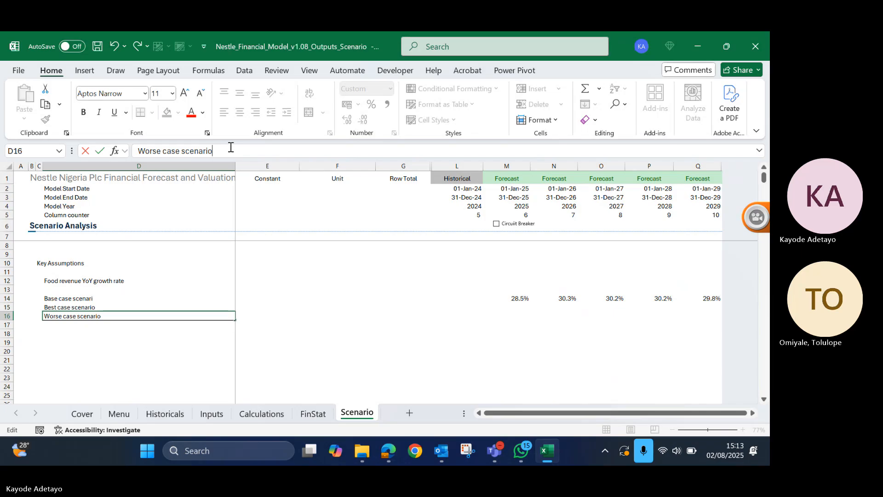
pyautogui.press('Return')
pyautogui.press('Up')
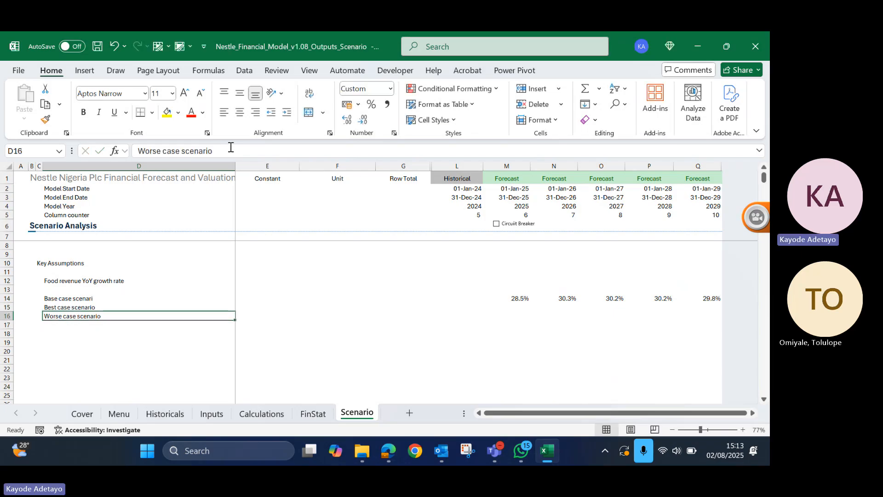
# - Enter +5% as the best case adjustment in E15, in the Constant column
pyautogui.press('Right')
pyautogui.press('Right')
pyautogui.press('Right')
pyautogui.press('Right')
pyautogui.press('Right')
pyautogui.press('Up')
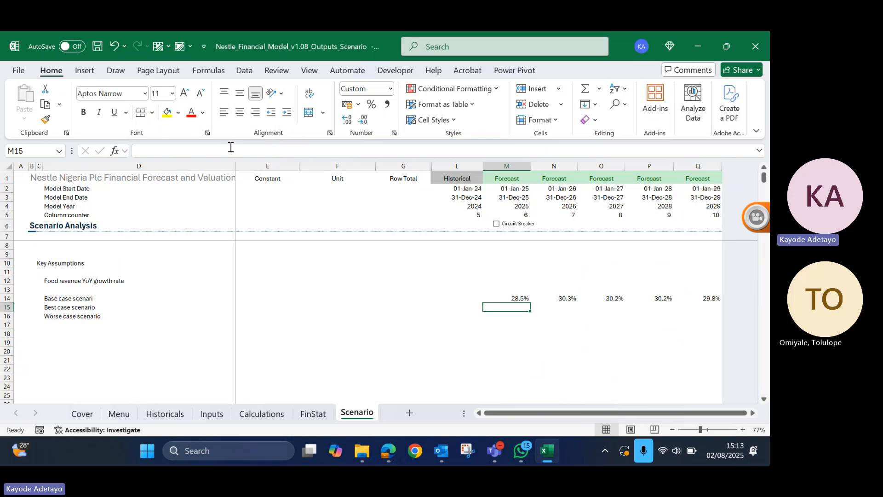
pyautogui.press('Up')
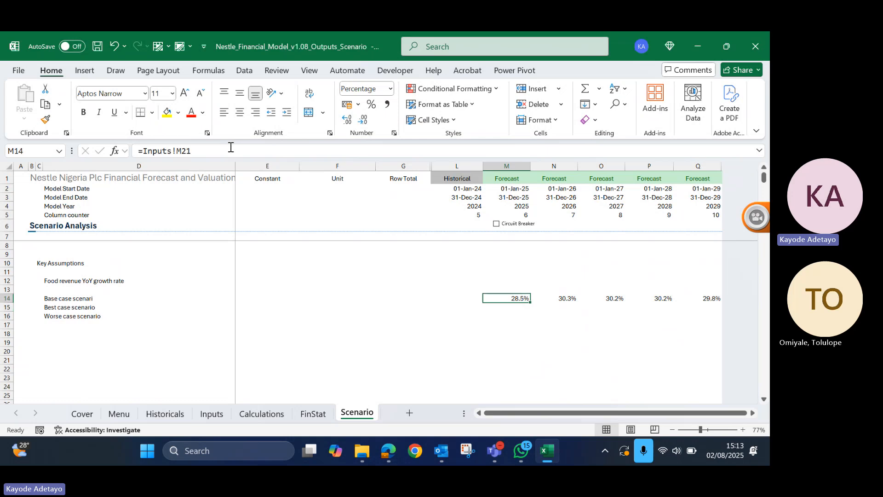
pyautogui.press('Down')
pyautogui.press('Left')
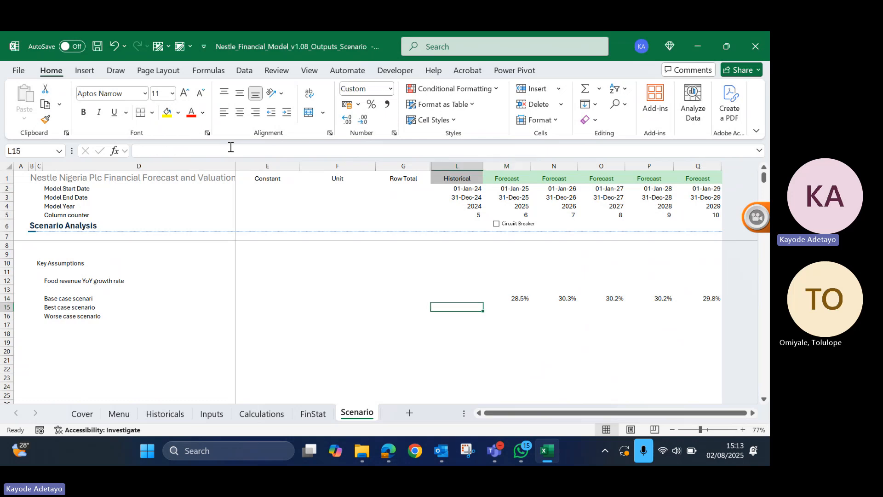
pyautogui.hotkey('ctrl', 'Left')
pyautogui.press('Right')
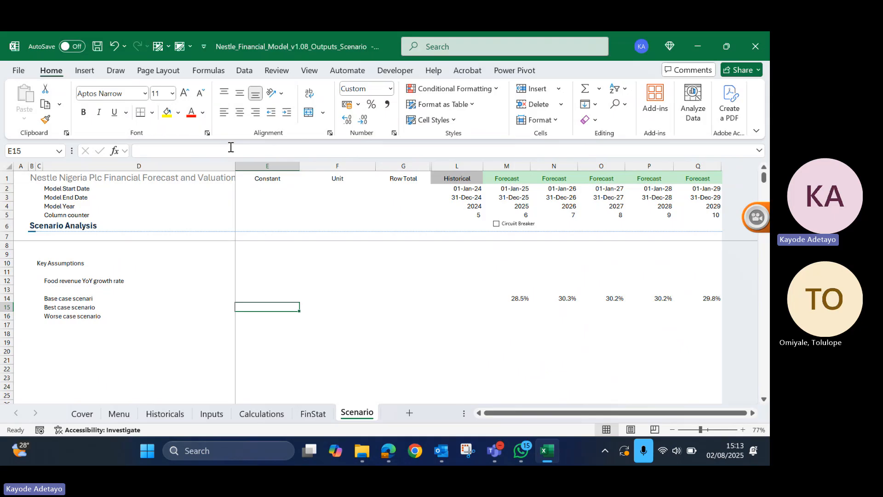
pyautogui.write('+')
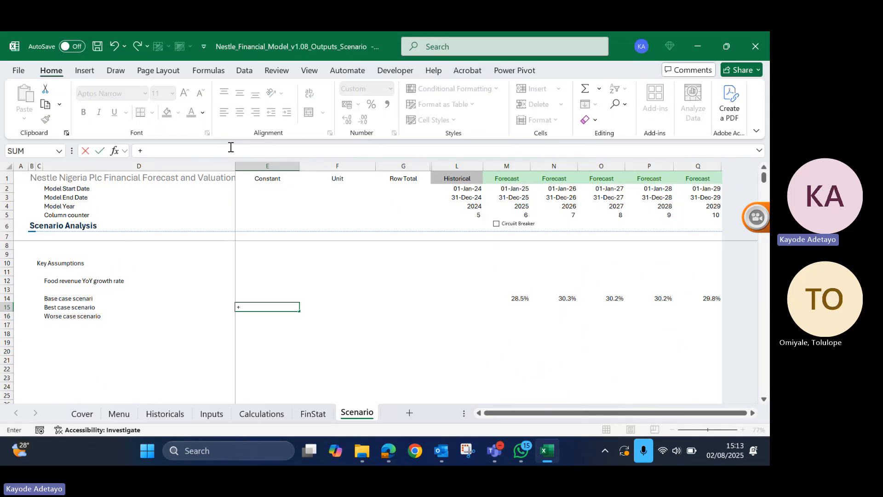
pyautogui.write('5%')
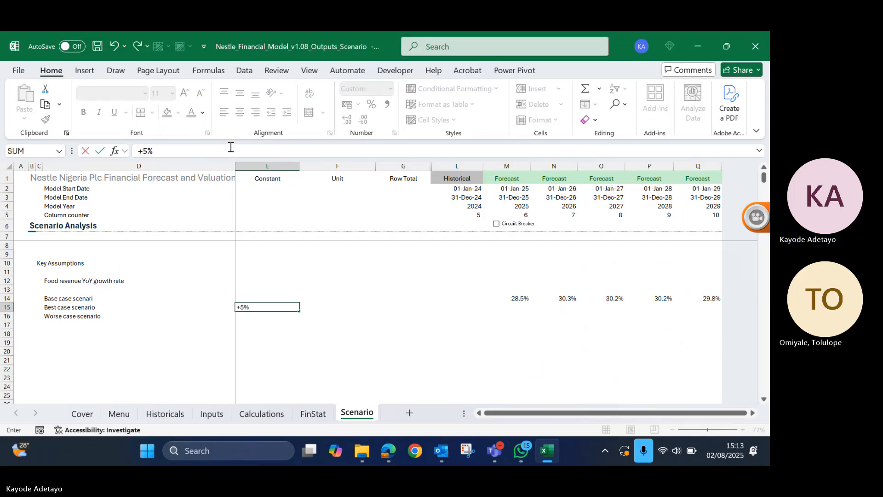
pyautogui.hotkey('ctrl', 'Return')
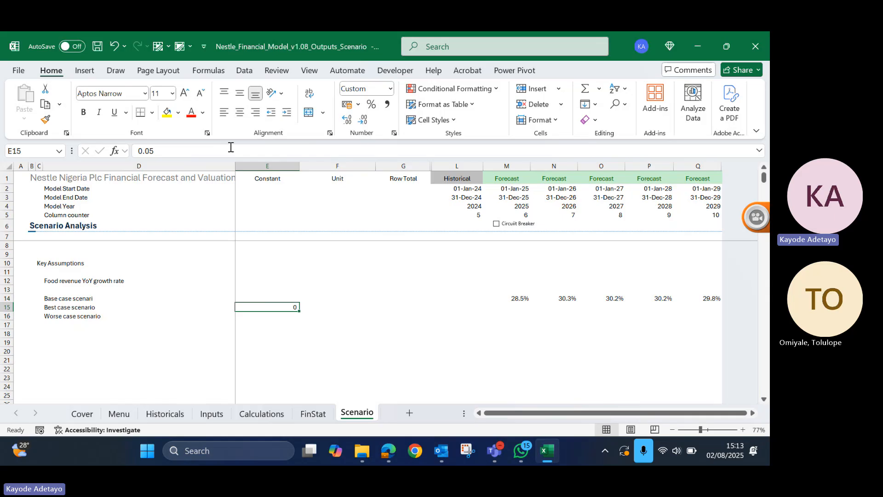
# - Enter -5% as the worse case adjustment in E16, in the Constant column
pyautogui.press('Down')
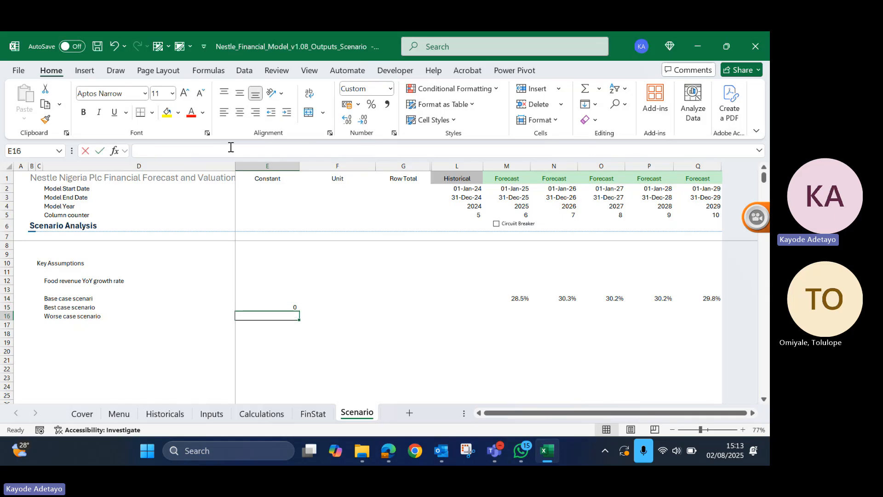
pyautogui.write('-%%')
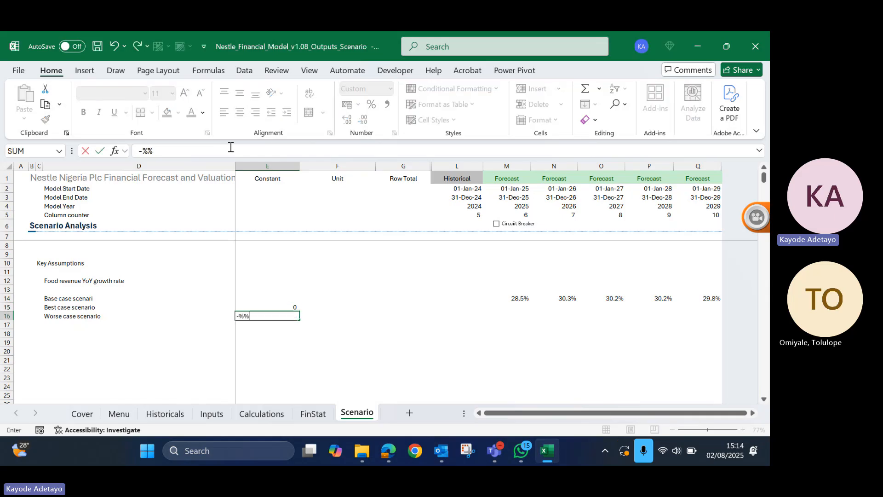
pyautogui.press('BackSpace')
pyautogui.press('BackSpace')
pyautogui.write('5%')
pyautogui.hotkey('ctrl', 'Return')
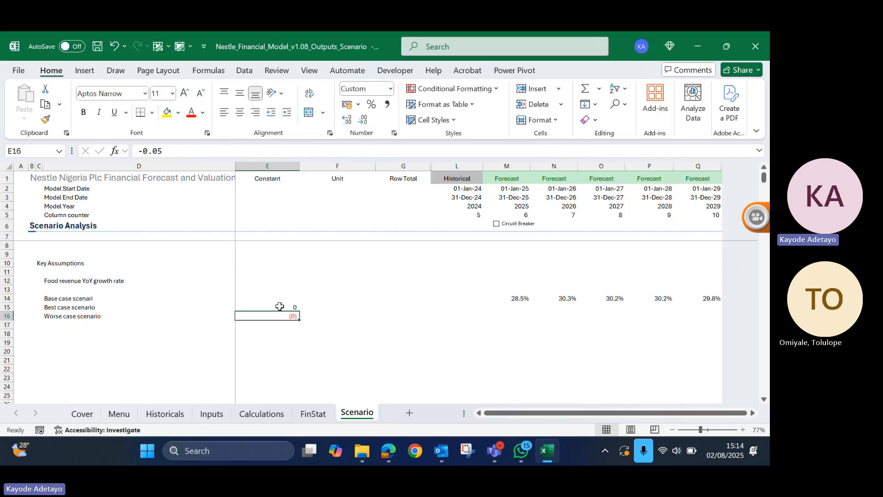
# - Apply the custom number format +0%;-0% to the scenario adjustments in E15:E16
pyautogui.click(280, 306)
pyautogui.moveTo(280, 306); pyautogui.dragTo(279, 316)
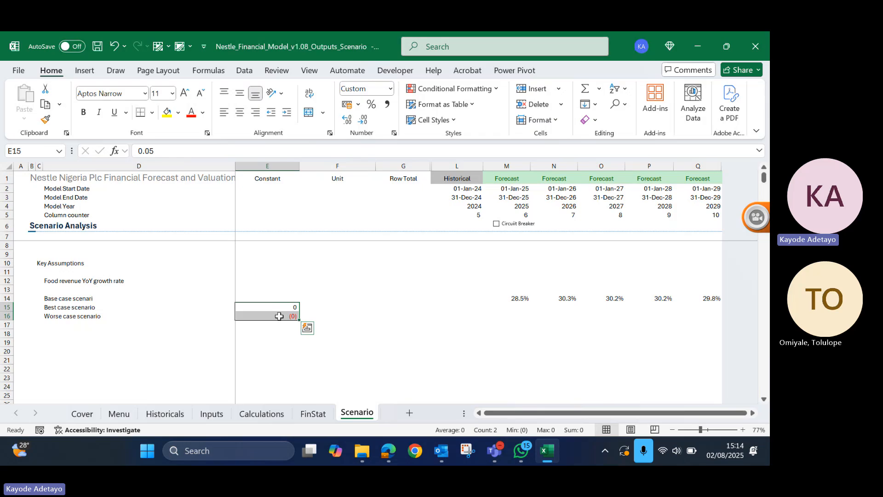
pyautogui.hotkey('ctrl', '1')
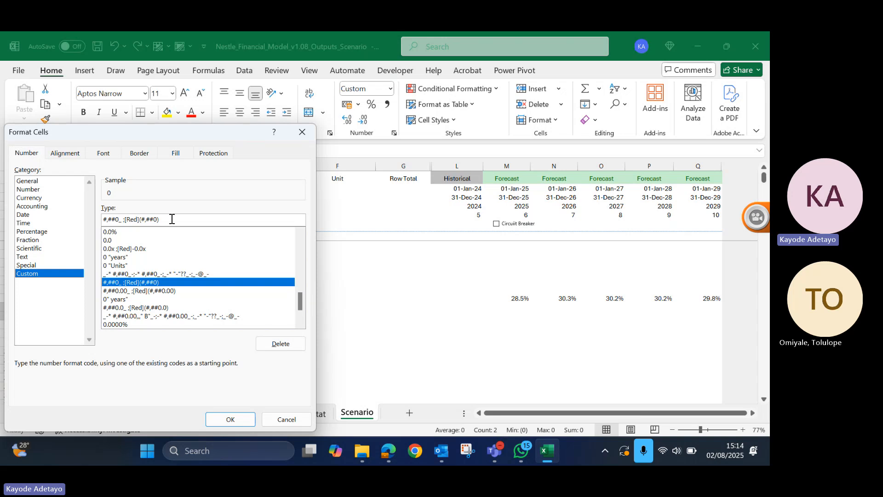
pyautogui.moveTo(171, 220); pyautogui.dragTo(44, 198)
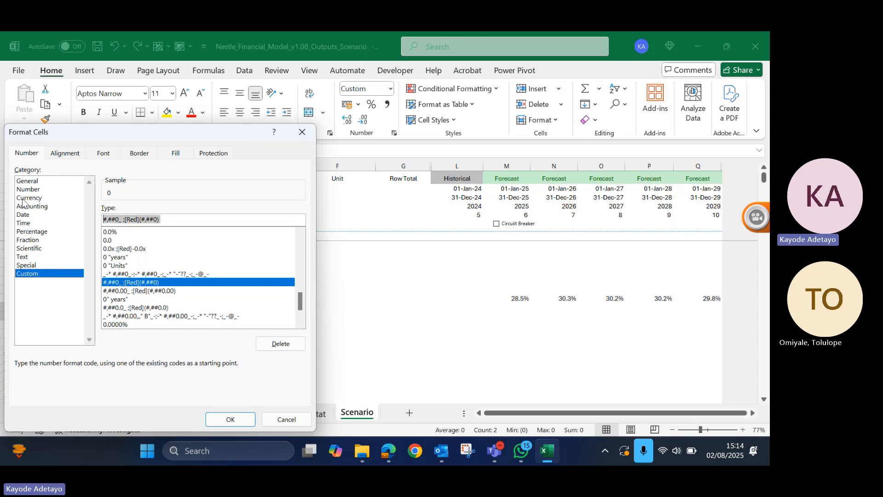
pyautogui.write('+0')
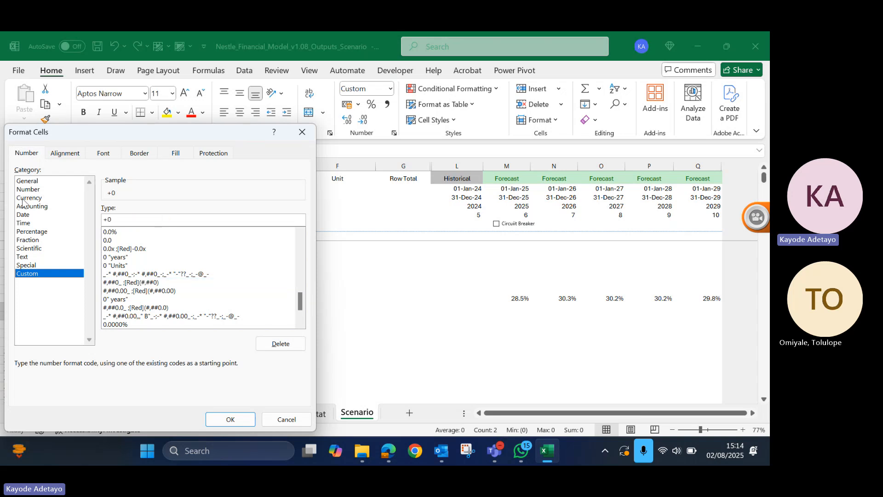
pyautogui.write('%')
pyautogui.write(';-0%')
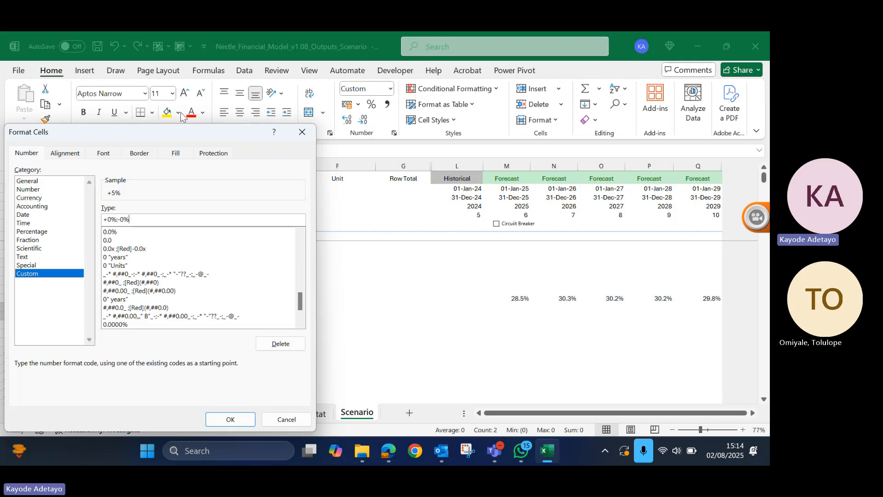
pyautogui.click(248, 421)
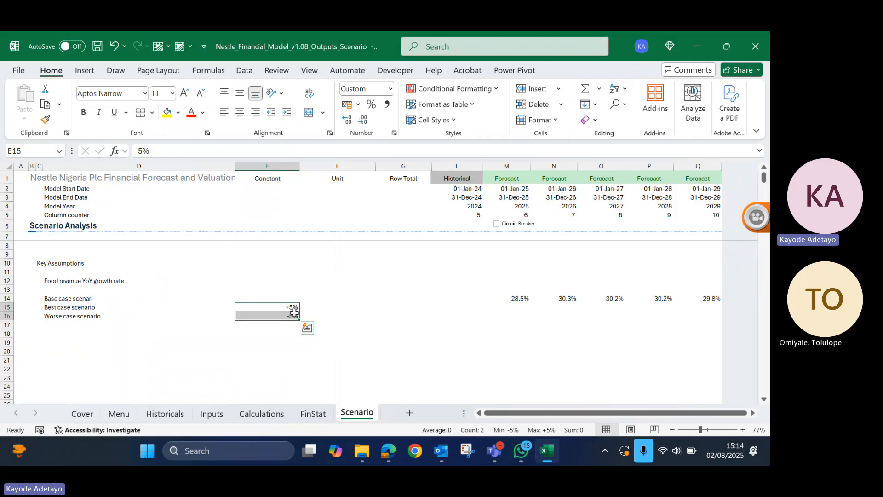
# - Enter the best case formula =M14+$E$15 in M15, adding the locked adjustment to the base case growth rate
pyautogui.click(324, 307)
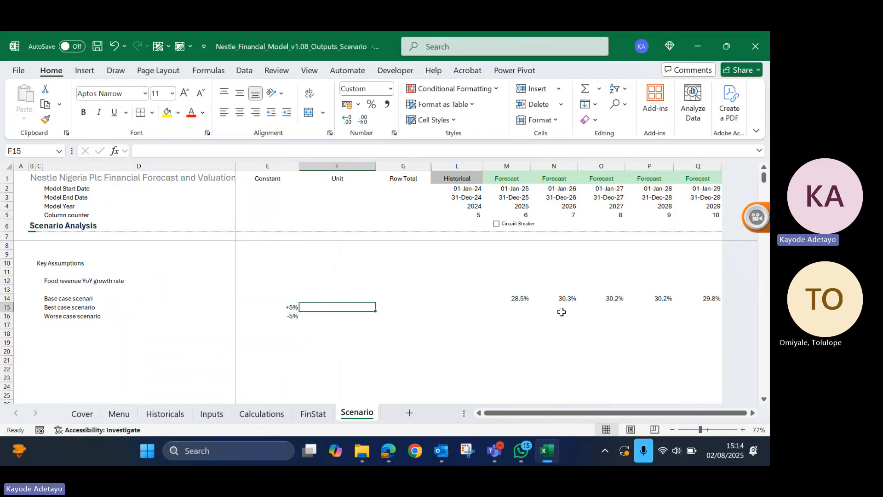
pyautogui.click(522, 307)
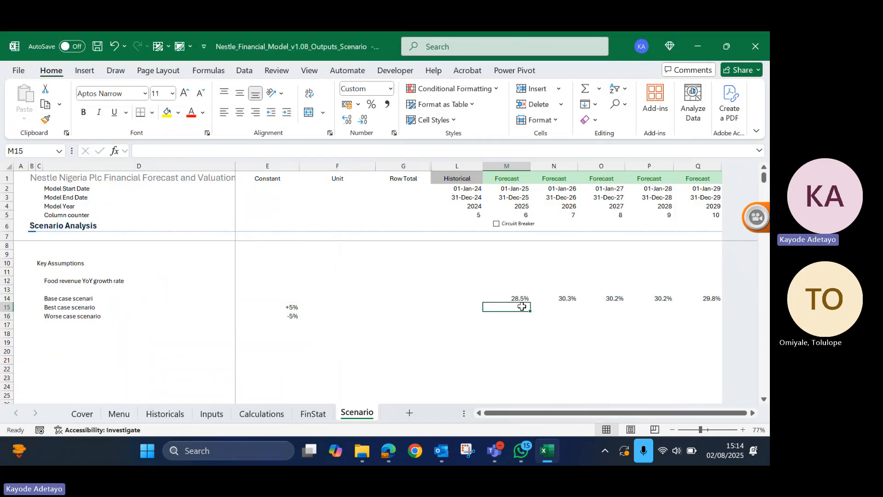
pyautogui.write('=')
pyautogui.press('Up')
pyautogui.write('+')
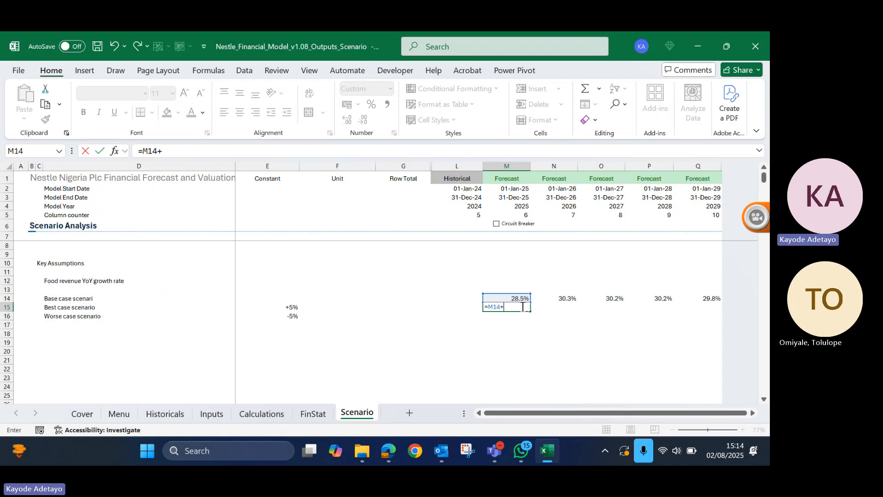
pyautogui.press('Left')
pyautogui.press('Left')
pyautogui.press('Left')
pyautogui.press('Left')
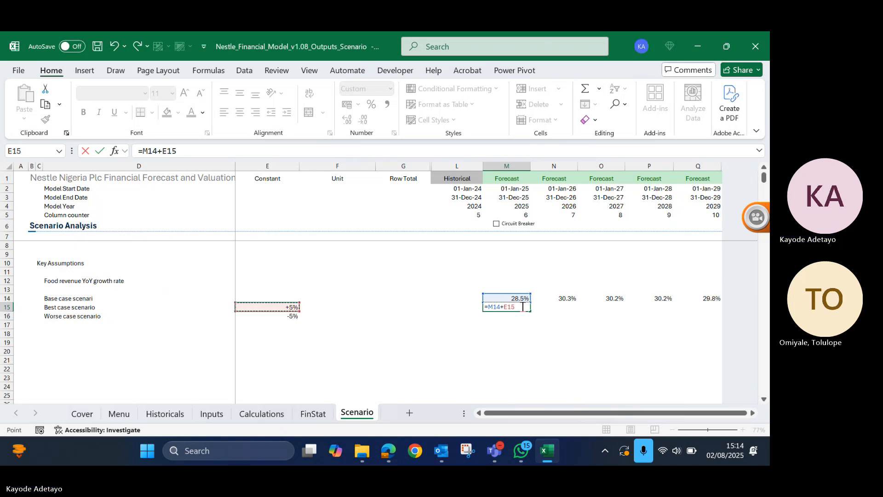
pyautogui.press('F4')
pyautogui.hotkey('ctrl', 'Return')
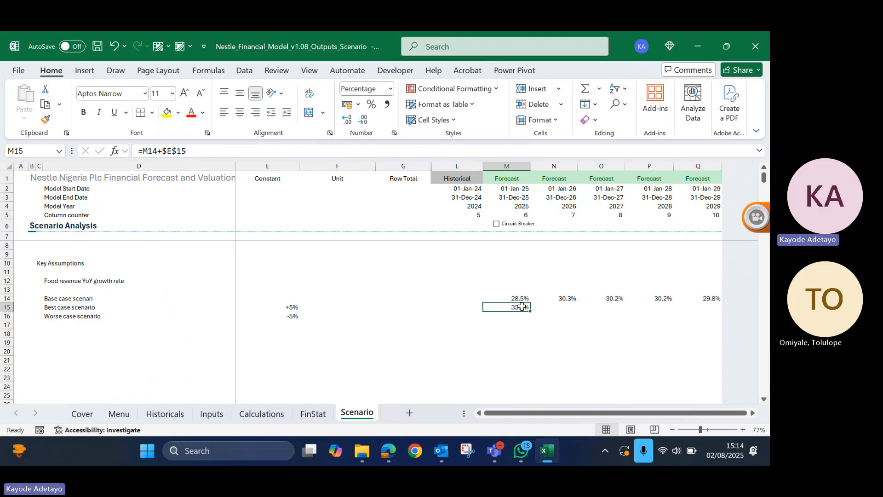
# - Fill the best case formula from M15 across the forecast years to Q15
pyautogui.hotkey('shift', 'Right')
pyautogui.hotkey('shift', 'Right')
pyautogui.hotkey('shift', 'Right')
pyautogui.hotkey('shift', 'Right')
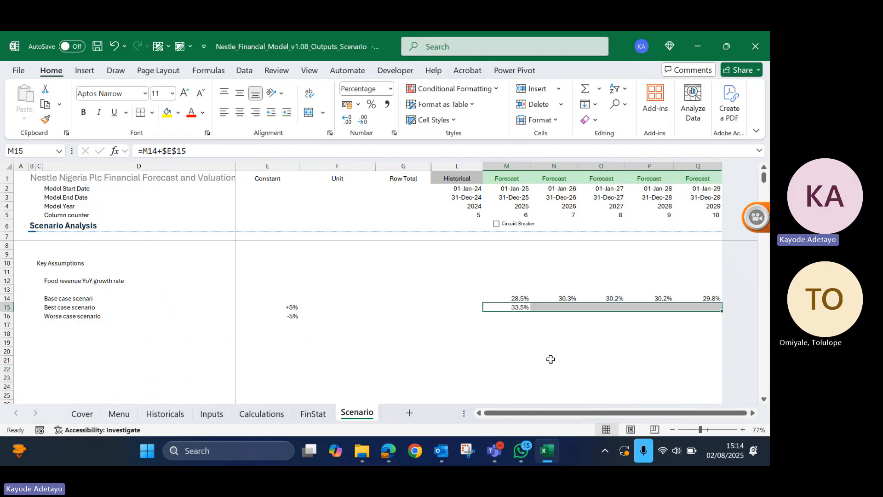
pyautogui.hotkey('ctrl', 'r')
pyautogui.press('Down')
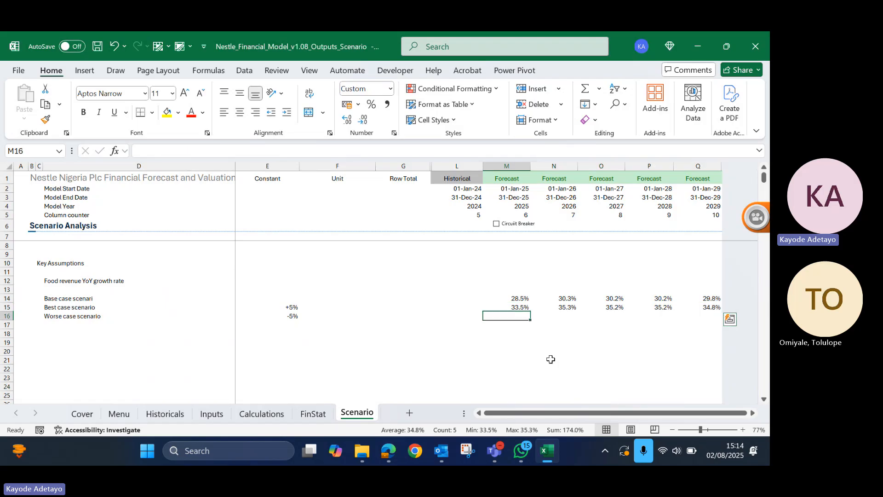
pyautogui.write('=')
pyautogui.press('Up')
pyautogui.press('Up')
pyautogui.press('Up')
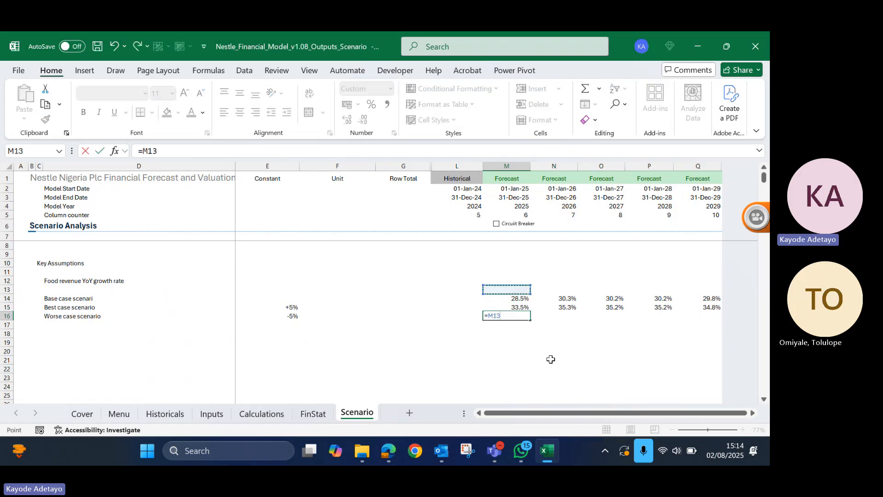
pyautogui.press('Escape')
# - Copy the best case formula down into M16 and repoint its adjustment reference to $E$16
pyautogui.press('Up')
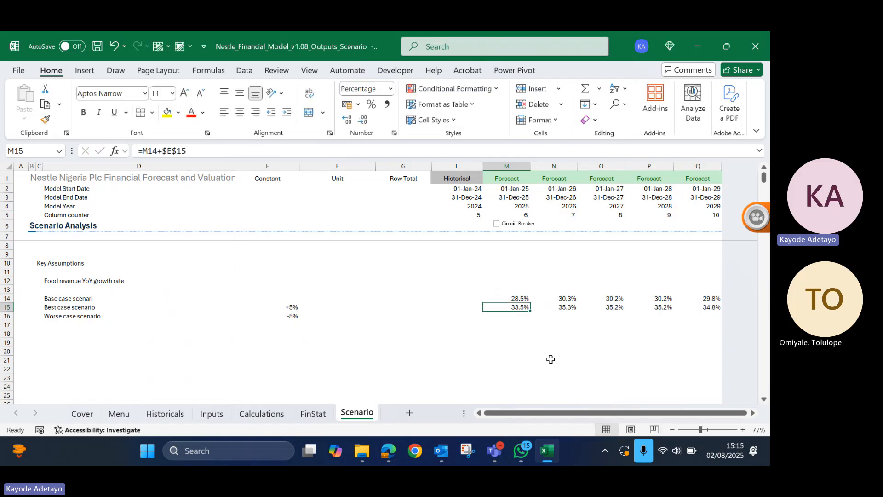
pyautogui.hotkey('shift', 'Down')
pyautogui.hotkey('ctrl', 'd')
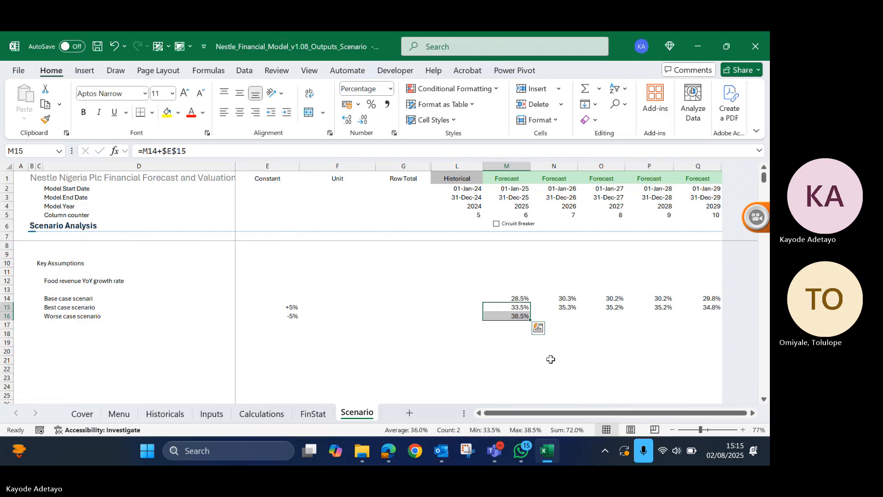
pyautogui.press('Down')
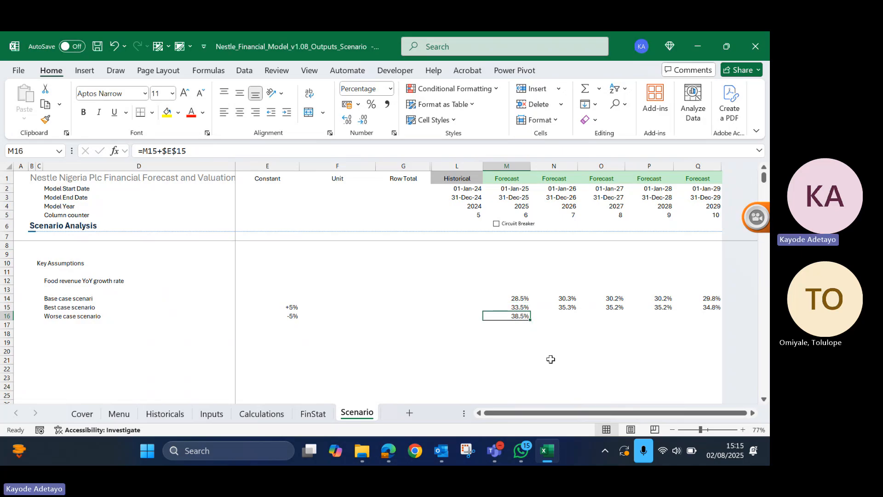
pyautogui.press('F2')
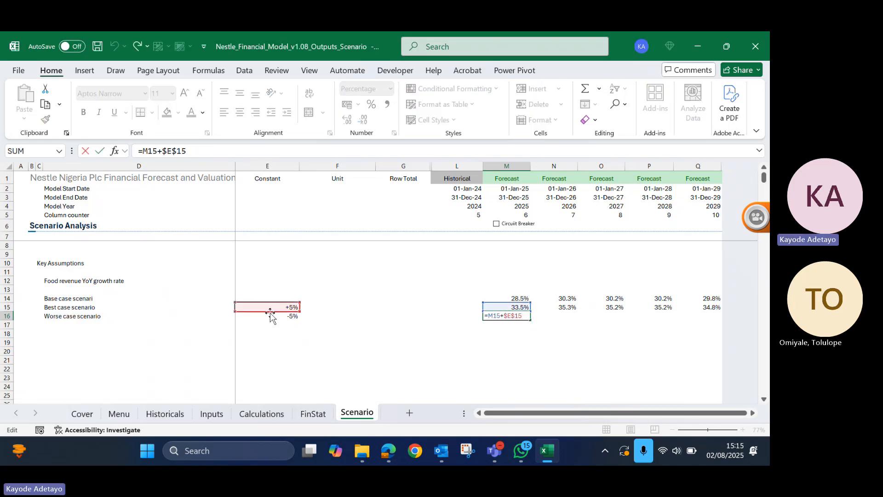
pyautogui.moveTo(270, 314); pyautogui.dragTo(269, 317)
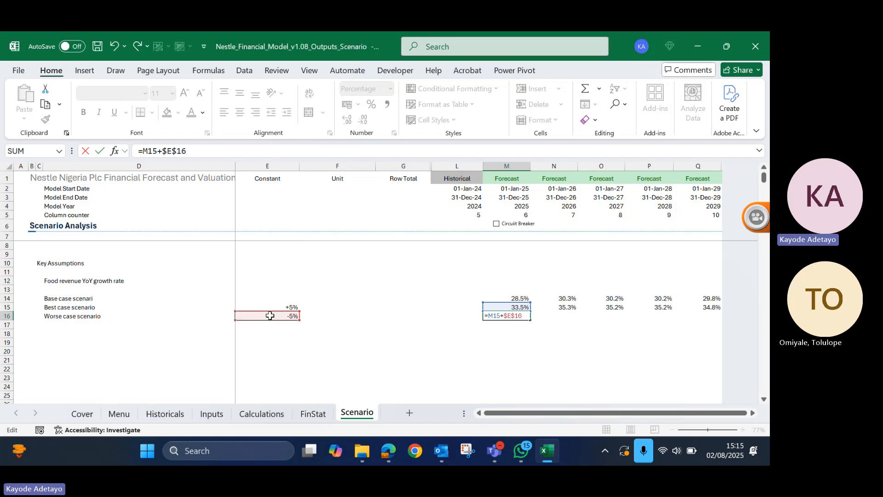
pyautogui.hotkey('ctrl', 'Return')
# - Fill the worse case formula =M15+$E$16 from M16 across to Q16
pyautogui.hotkey('shift', 'Right')
pyautogui.hotkey('shift', 'Right')
pyautogui.hotkey('shift', 'Right')
pyautogui.hotkey('shift', 'Right')
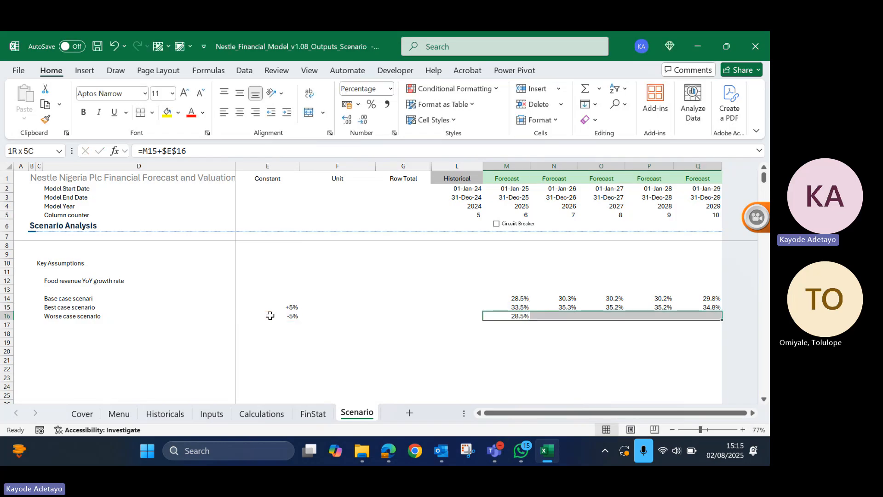
pyautogui.hotkey('ctrl', 'r')
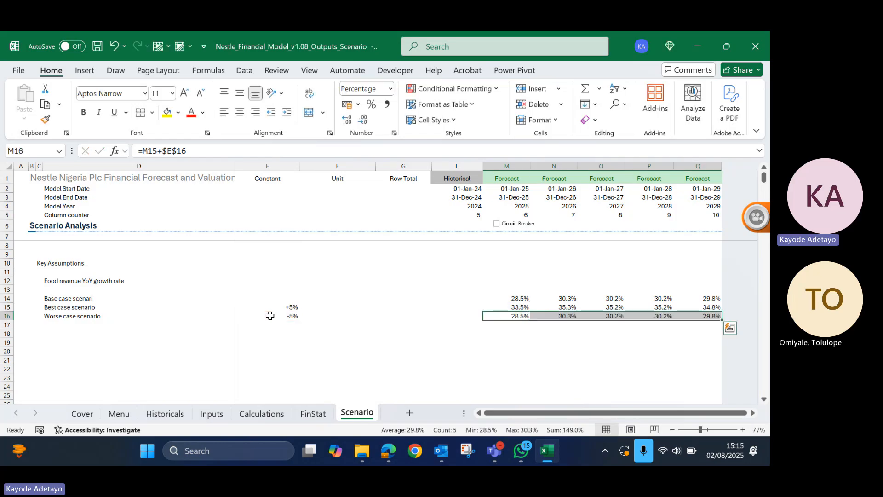
pyautogui.press('Down')
pyautogui.press('Down')
pyautogui.press('Down')
pyautogui.press('Up')
pyautogui.press('Up')
pyautogui.press('Up')
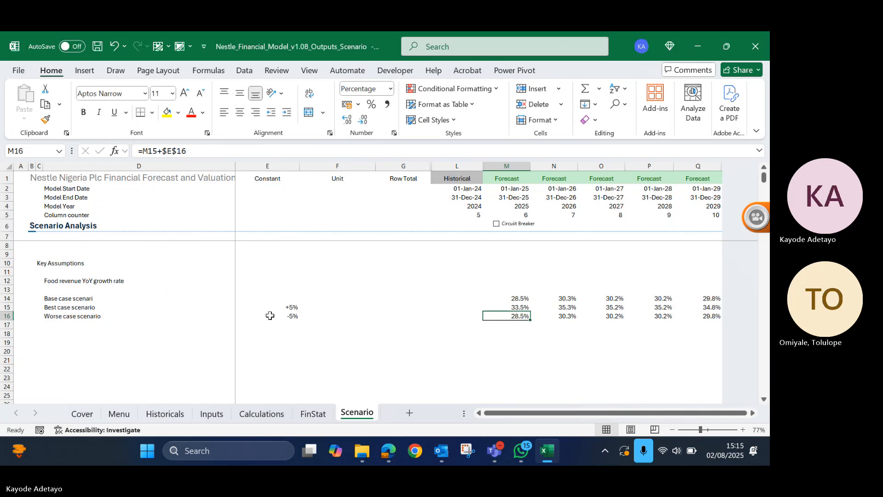
# - Set the worse case adjustment in E16 to -10%
pyautogui.press('Left')
pyautogui.press('Left')
pyautogui.press('Left')
pyautogui.press('Left')
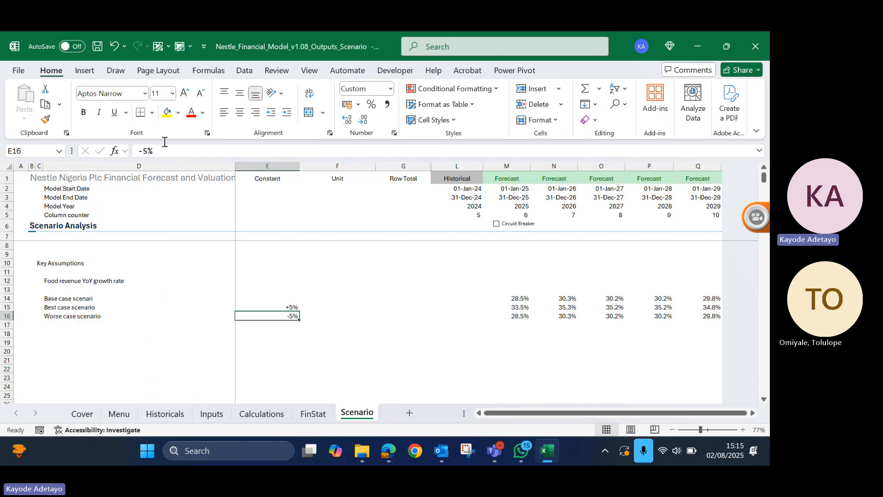
pyautogui.click(149, 152)
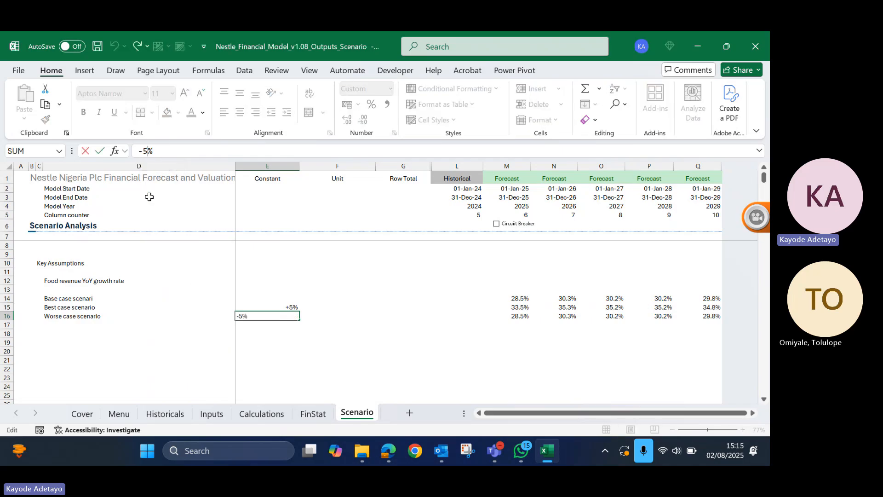
pyautogui.press('BackSpace')
pyautogui.write('10')
pyautogui.press('Return')
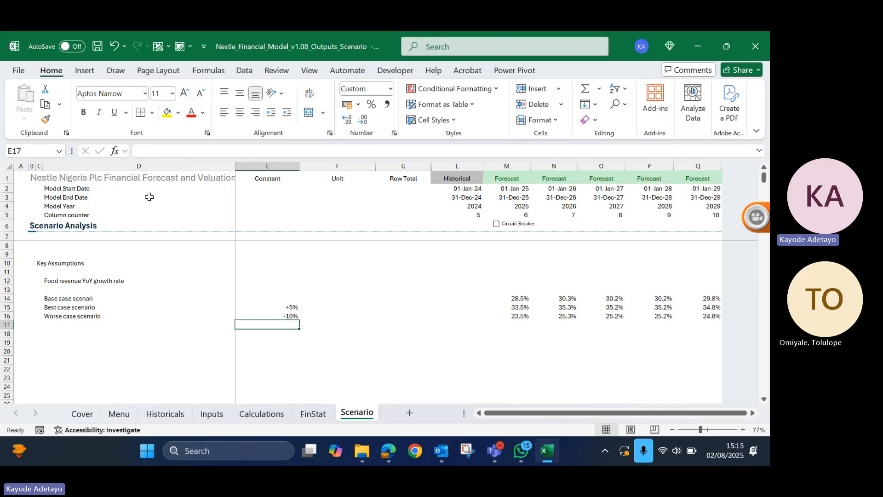
pyautogui.press('Up')
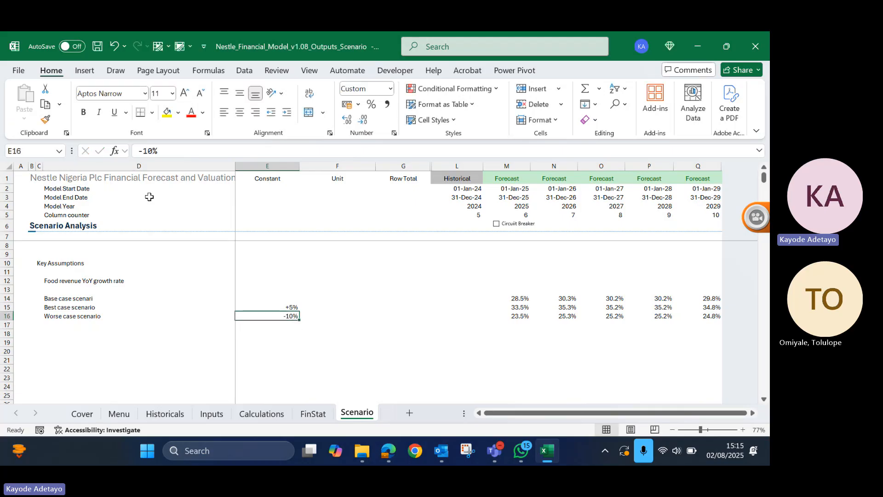
pyautogui.press('Up')
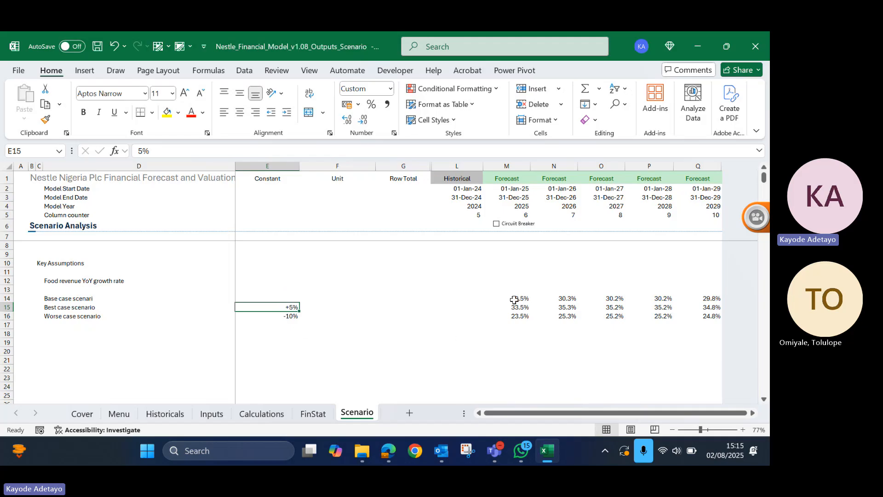
# - Check the best case formula in M15 and correct the worse case formula in M16 to =M14+$E$16
pyautogui.moveTo(514, 299); pyautogui.dragTo(704, 319)
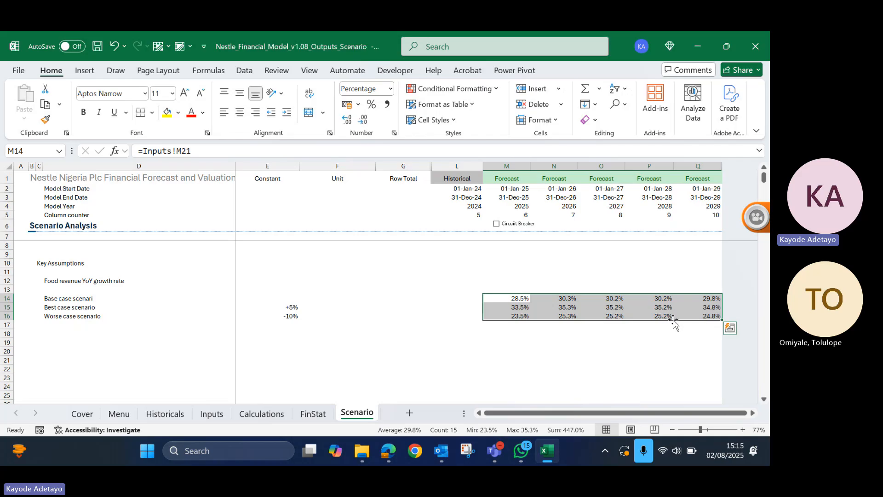
pyautogui.doubleClick(521, 307)
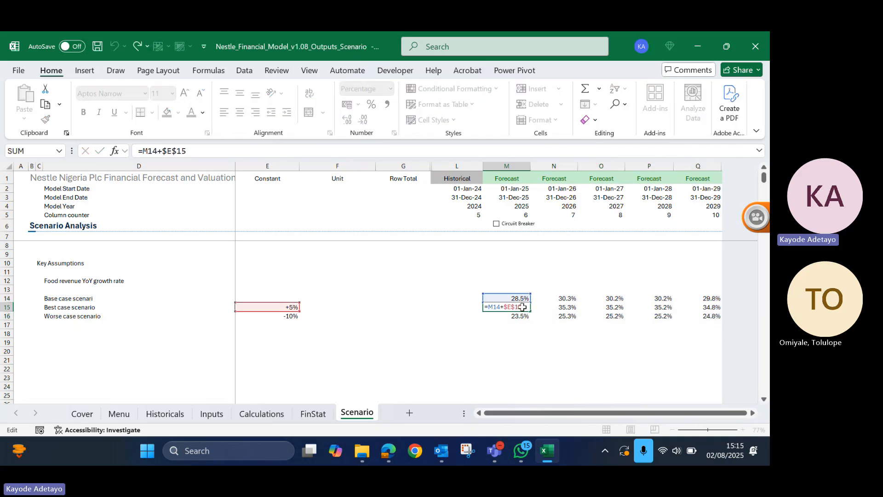
pyautogui.press('Return')
pyautogui.press('F2')
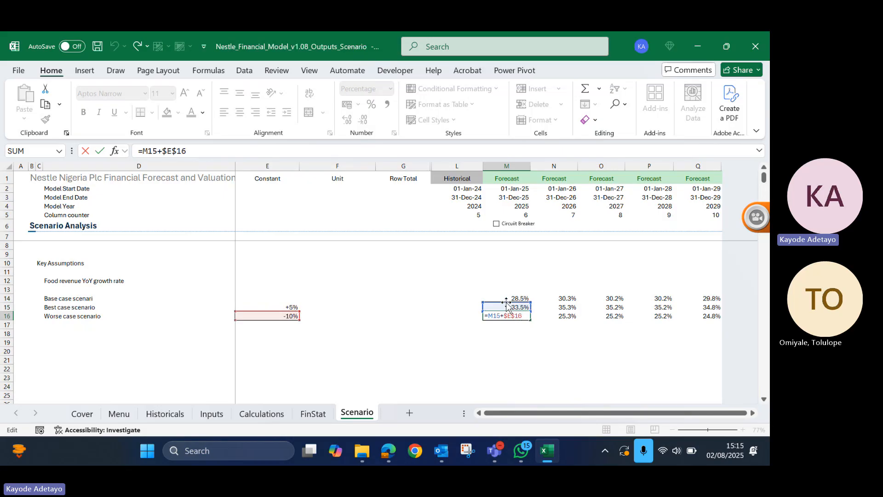
pyautogui.moveTo(507, 303); pyautogui.dragTo(507, 296)
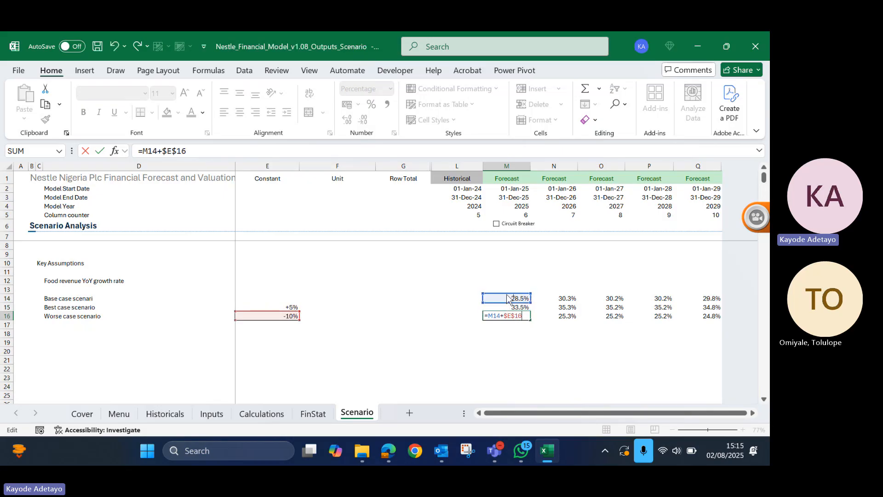
pyautogui.hotkey('ctrl', 'Return')
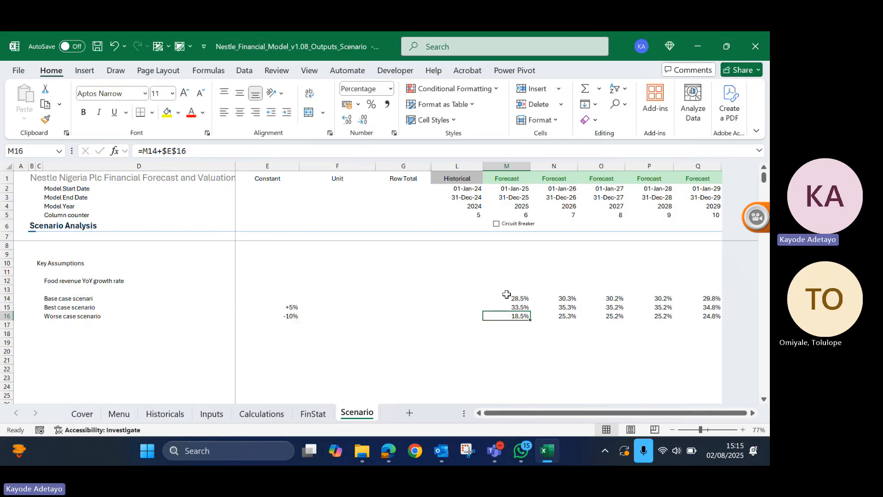
# - Fill the corrected worse case formula from M16 across the remaining forecast years to Q16
pyautogui.hotkey('ctrl', 'shift', 'Right')
pyautogui.hotkey('ctrl', 'r')
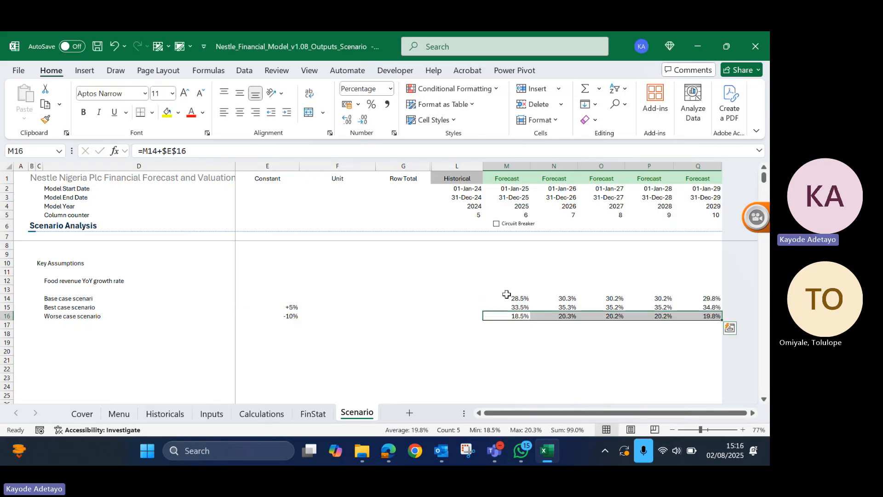
pyautogui.click(444, 327)
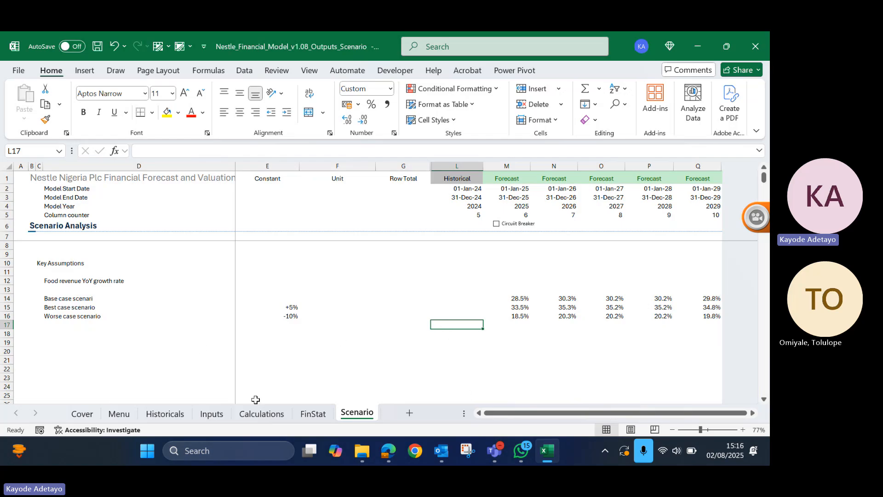
# - Examine the historical food inflation and food revenue YoY growth rates on the Inputs sheet
pyautogui.click(216, 413)
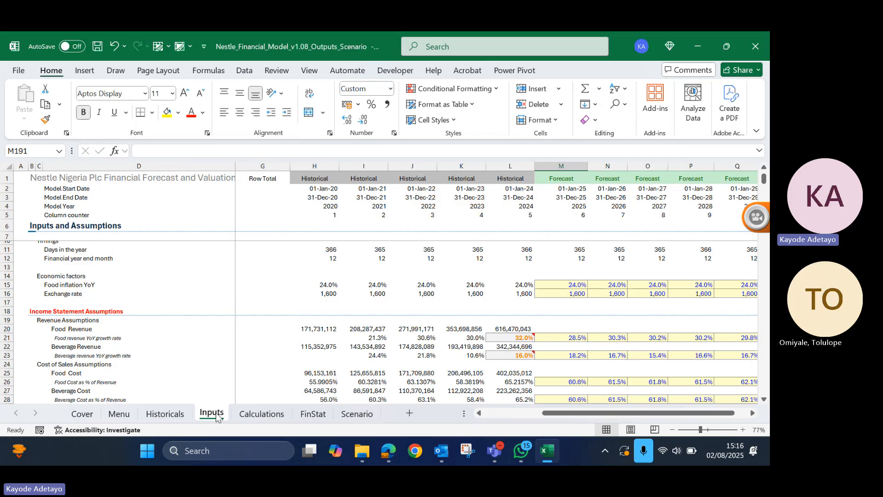
pyautogui.moveTo(317, 284); pyautogui.dragTo(510, 285)
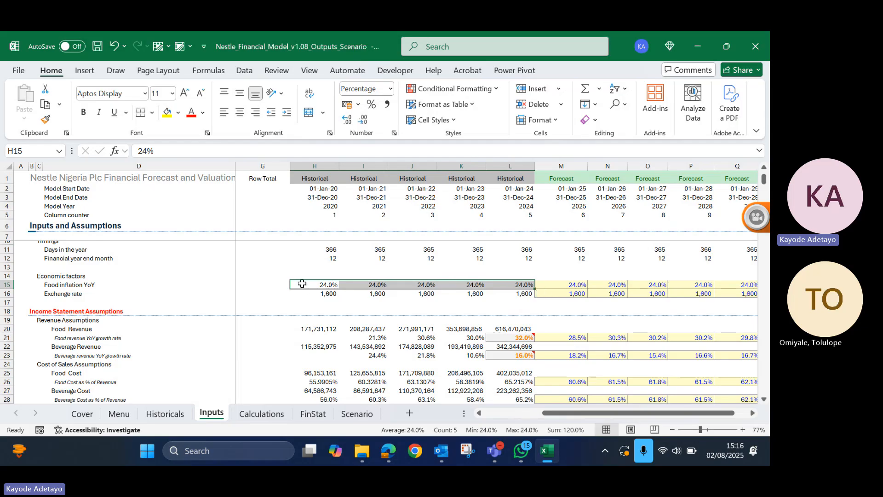
pyautogui.scroll(-1, 332, 346)
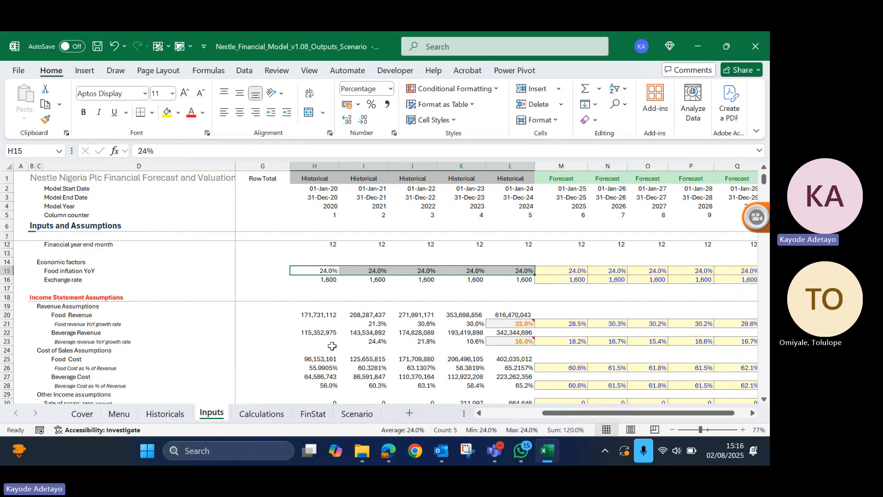
pyautogui.click(374, 315)
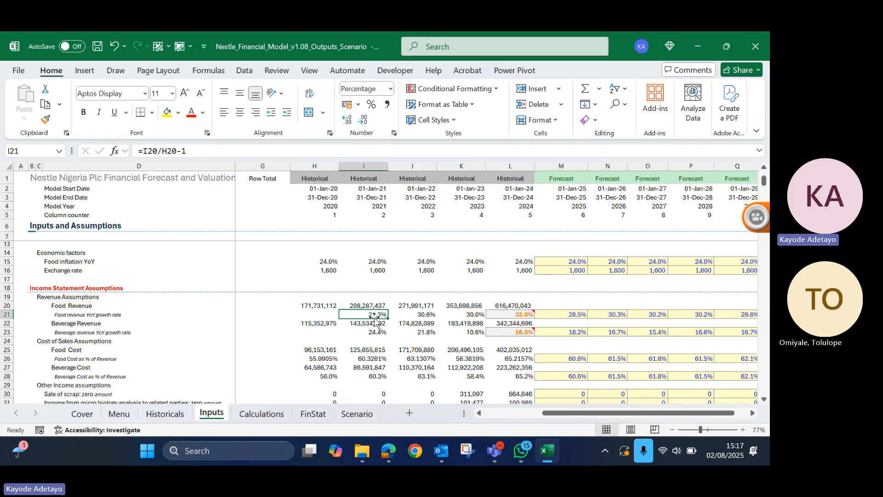
# - Return to the Scenario sheet and review the worse case row, its adjustment in E16 and the formula in M16
pyautogui.click(356, 413)
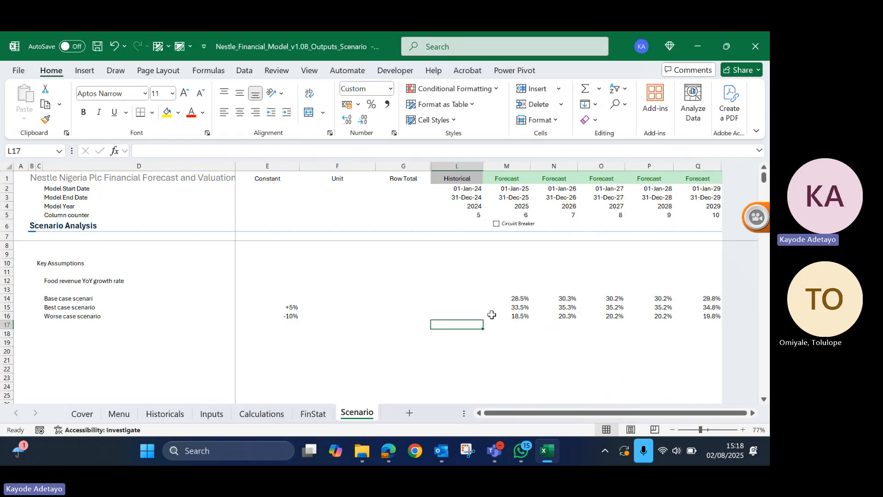
pyautogui.click(507, 313)
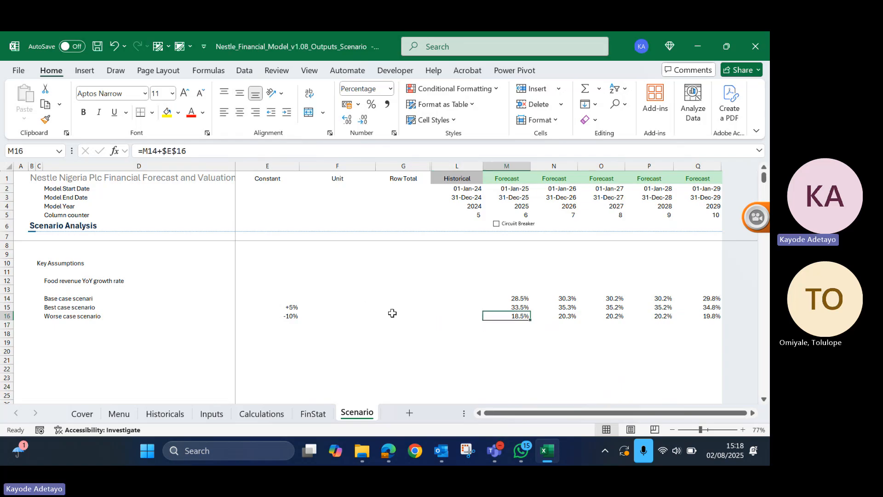
pyautogui.hotkey('ctrl', 'Left')
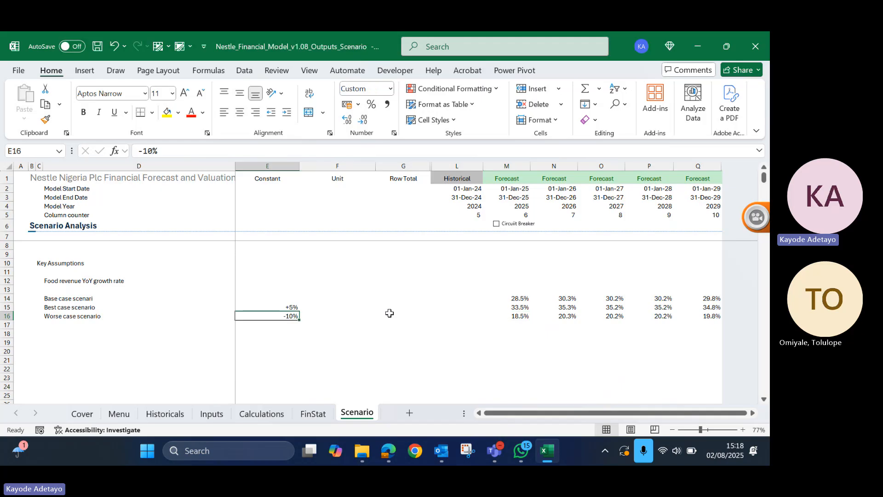
pyautogui.press('Left')
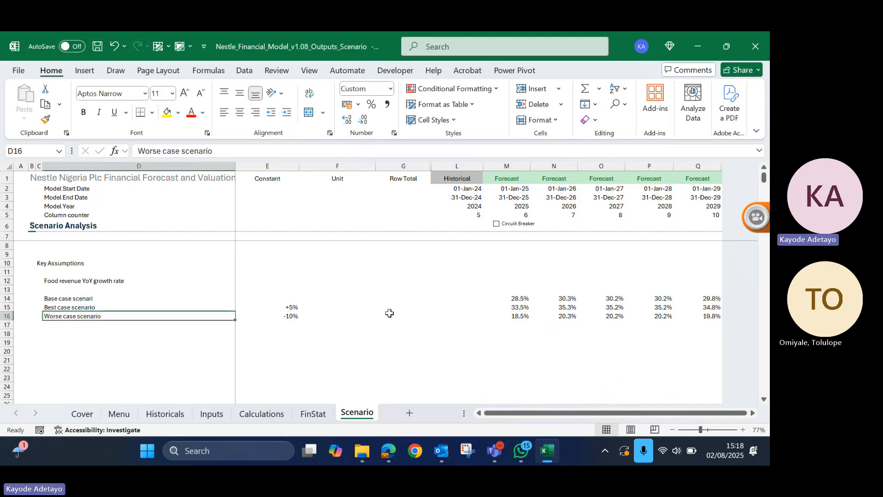
pyautogui.press('Right')
pyautogui.press('Right')
pyautogui.press('Right')
pyautogui.press('Right')
pyautogui.press('Right')
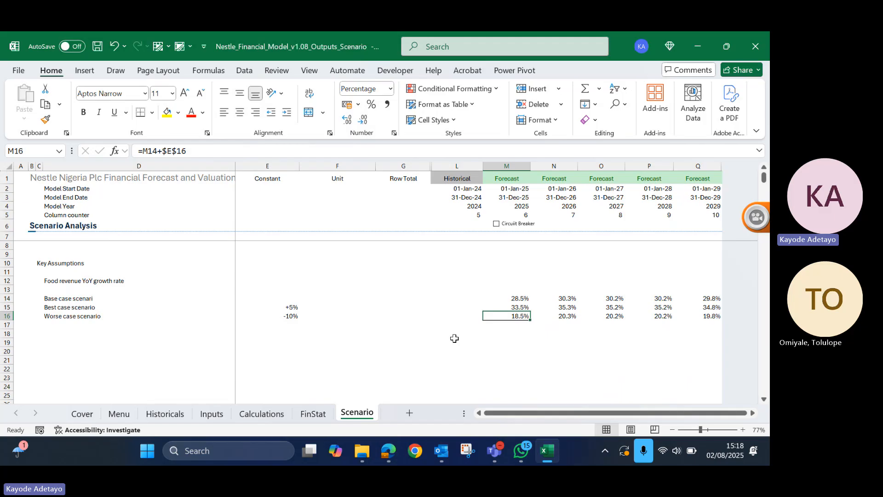
pyautogui.hotkey('ctrl', 'Left')
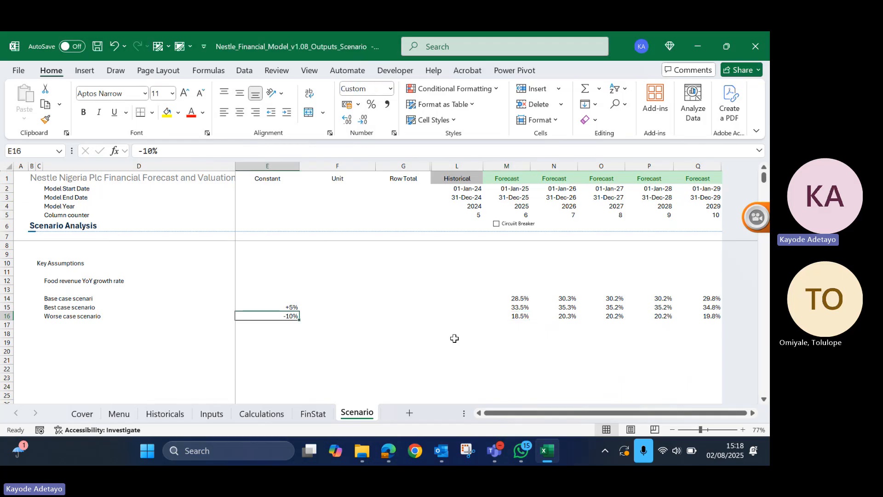
pyautogui.press('Left')
pyautogui.press('Down')
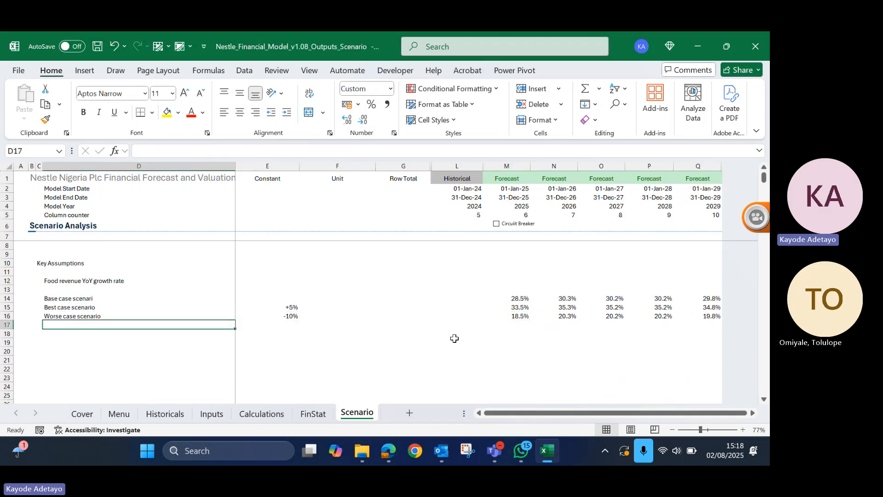
pyautogui.press('Right')
pyautogui.press('Right')
pyautogui.press('Right')
pyautogui.press('Right')
pyautogui.press('Right')
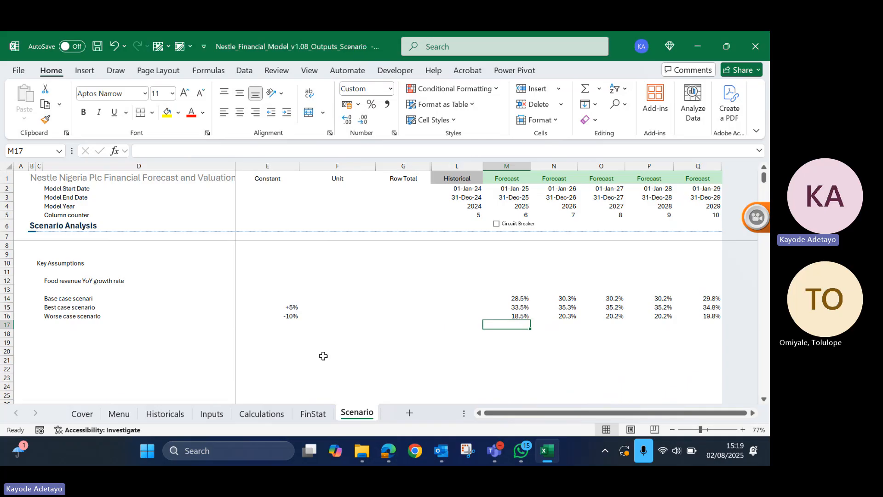
# - Switch to the Edge browser and close the CardinalStone research report, Bing beta factor search and CardinalStone Company Update pages
pyautogui.click(388, 451)
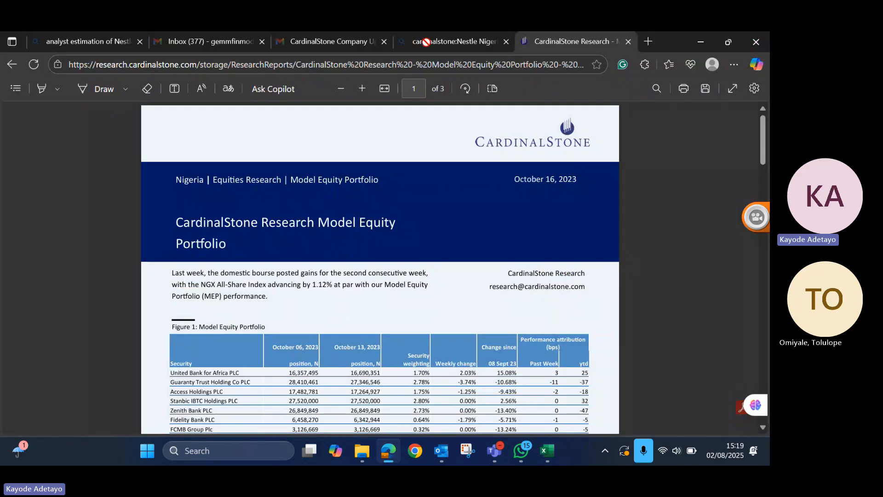
pyautogui.click(272, 46)
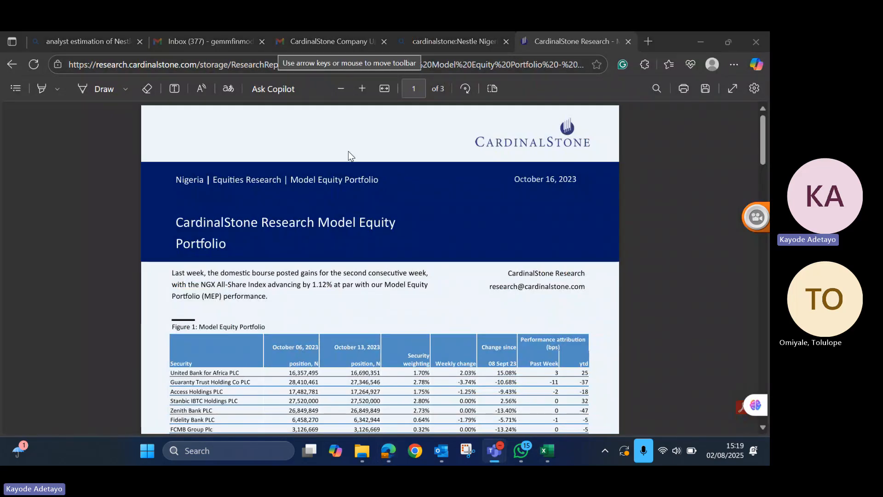
pyautogui.click(628, 41)
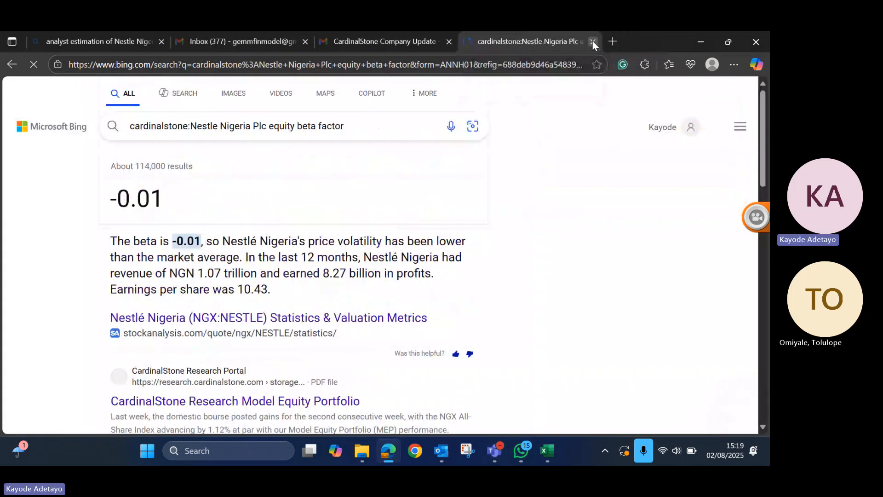
pyautogui.click(593, 42)
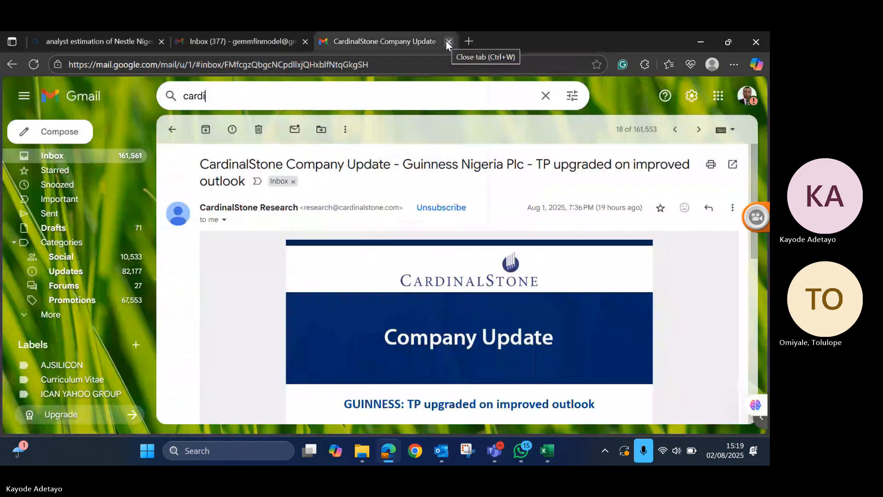
pyautogui.click(446, 40)
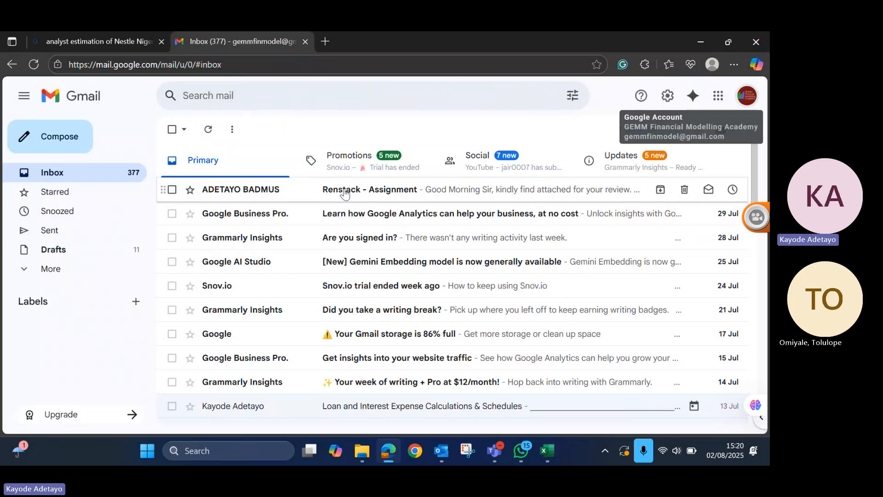
# - Open the "Renstack - Assignment" email in the Gmail inbox, download its attached RenStack model workbook and open it in Excel
pyautogui.click(345, 193)
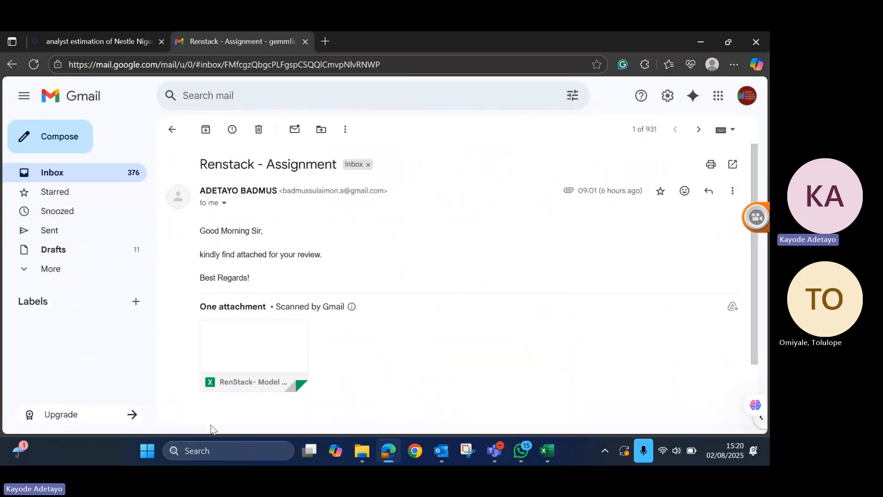
pyautogui.moveTo(226, 378)
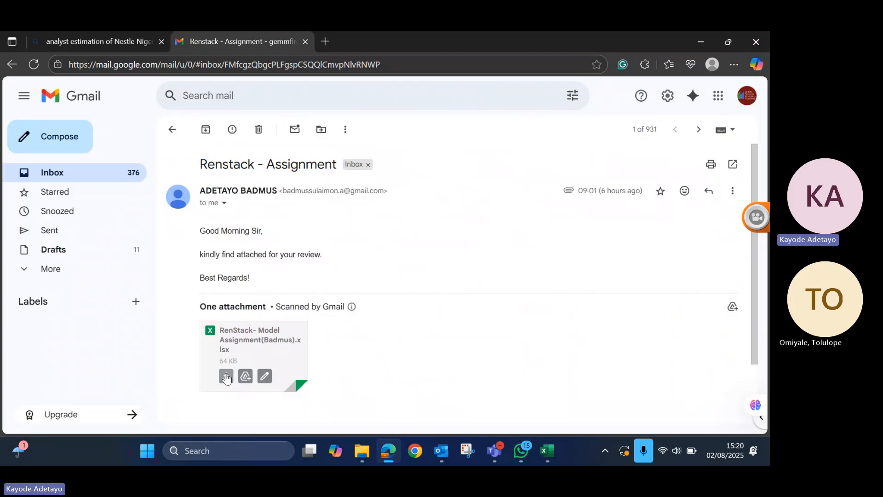
pyautogui.click(226, 378)
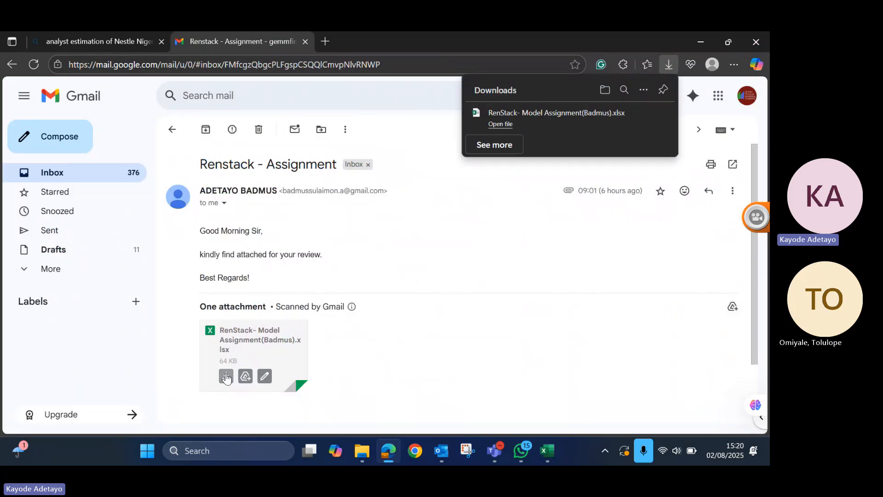
pyautogui.click(497, 124)
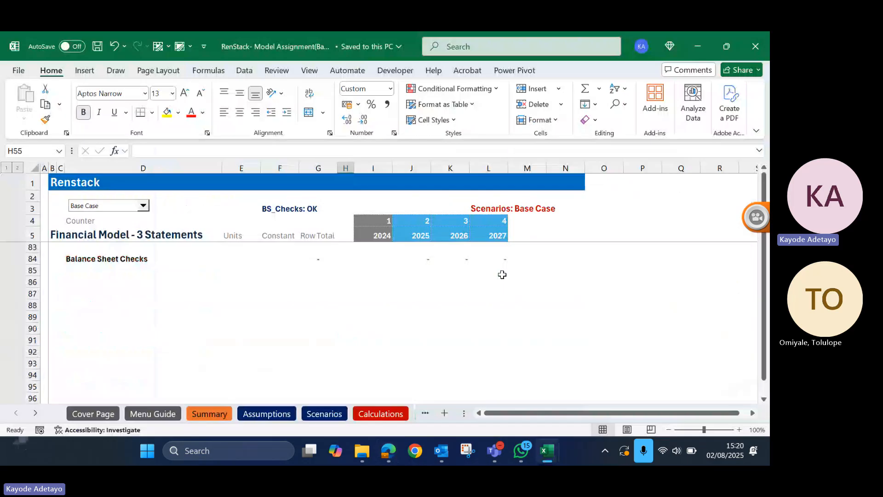
# - Look through the Menu Guide, Summary, Assumptions and Scenarios sheets of the RenStack workbook
pyautogui.click(154, 414)
pyautogui.click(192, 416)
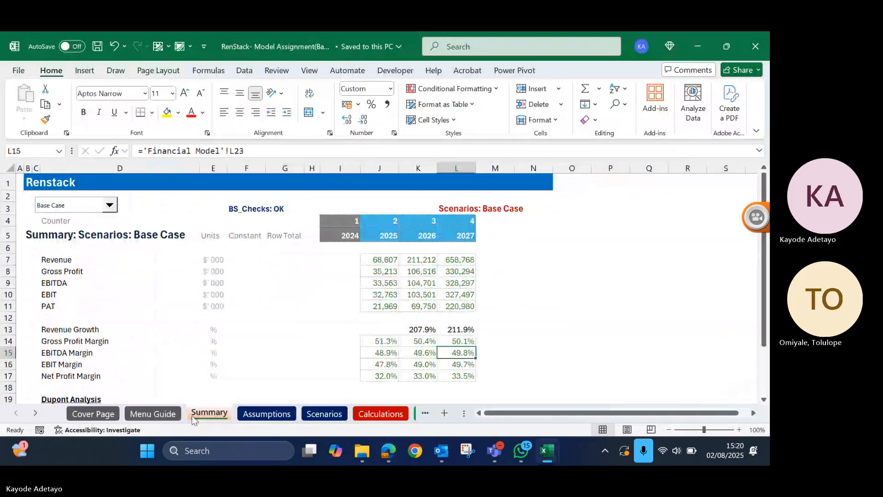
pyautogui.click(263, 414)
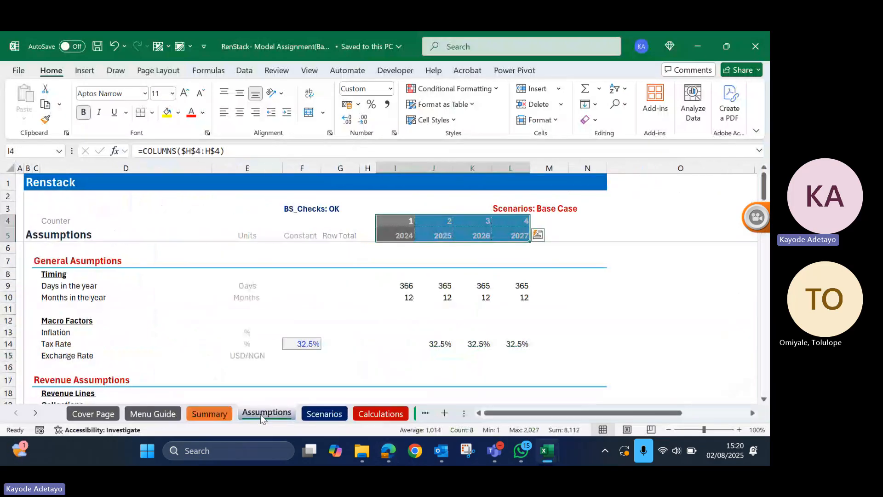
pyautogui.click(326, 415)
# - Examine the Calculations sheet's revenue build-up, monthly collections and disbursement forecasts, and operating cost assumptions
pyautogui.click(384, 415)
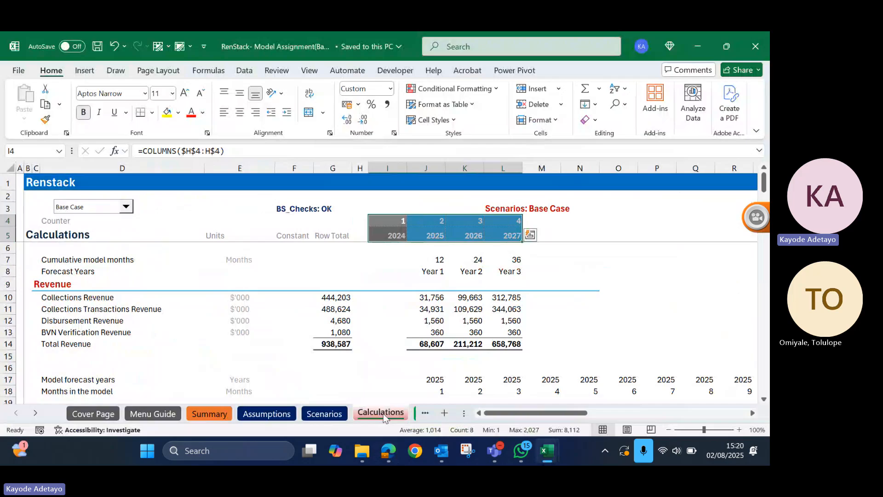
pyautogui.scroll(-5, 467, 342)
pyautogui.scroll(2, 467, 344)
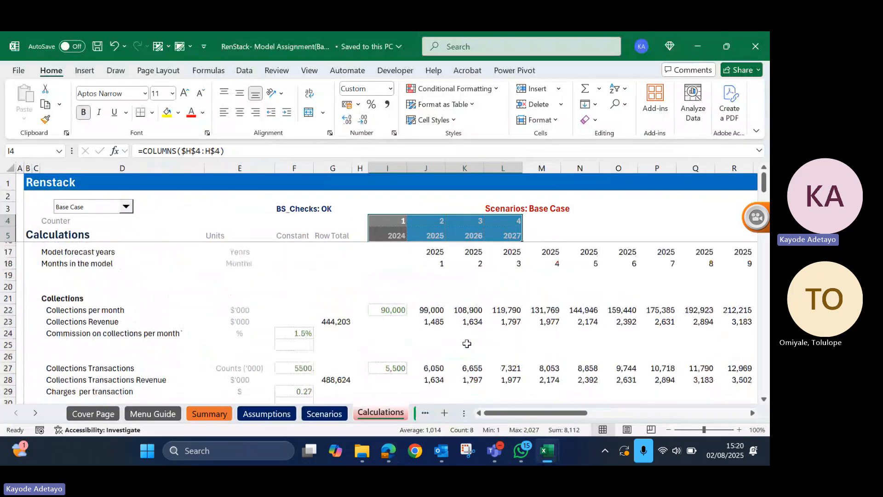
pyautogui.scroll(5, 467, 344)
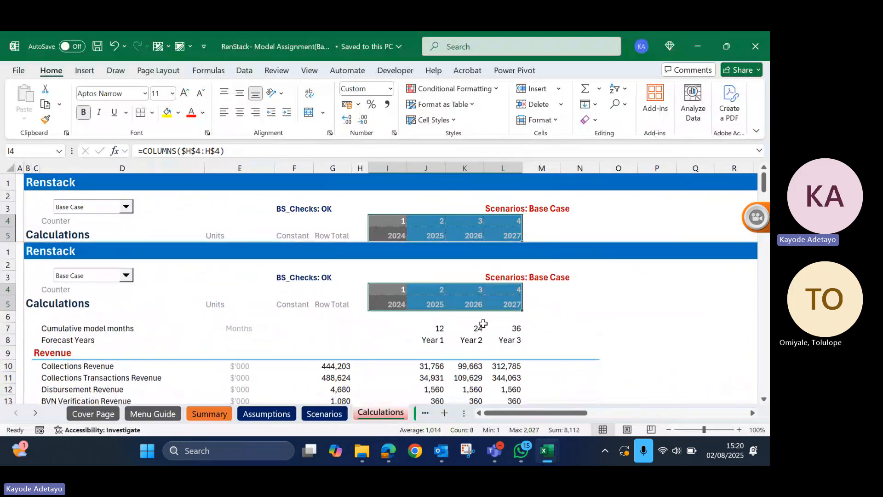
pyautogui.scroll(-3, 674, 368)
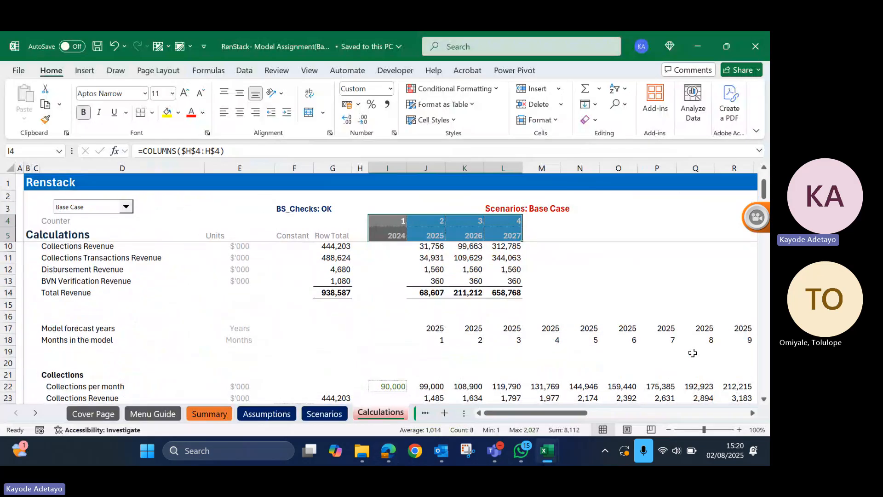
pyautogui.hscroll(10, 693, 353)
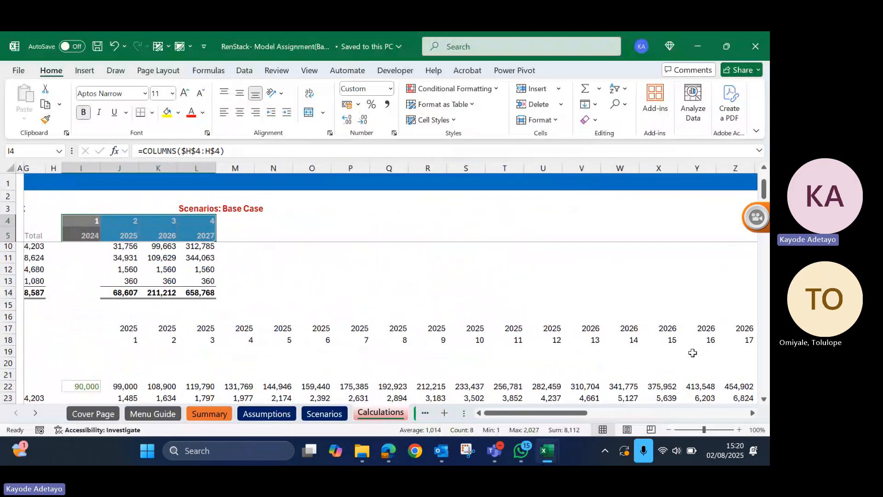
pyautogui.hscroll(5, 693, 353)
pyautogui.hscroll(-15, 693, 353)
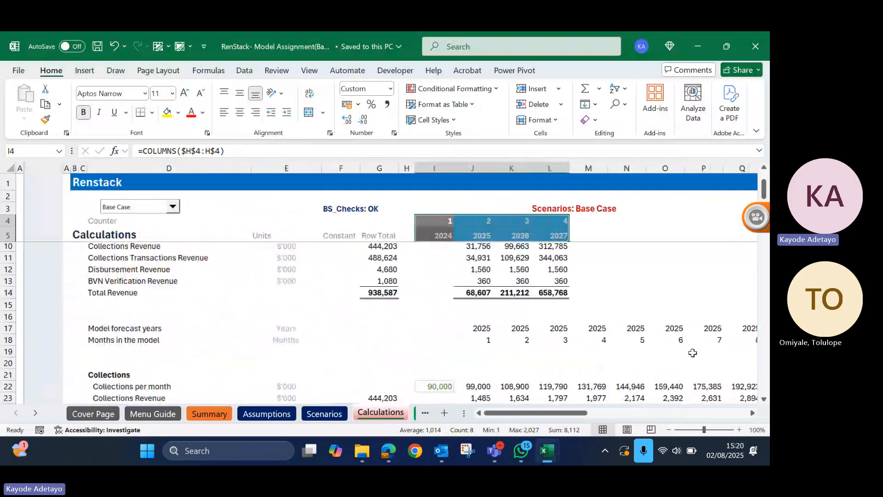
pyautogui.scroll(-9, 693, 353)
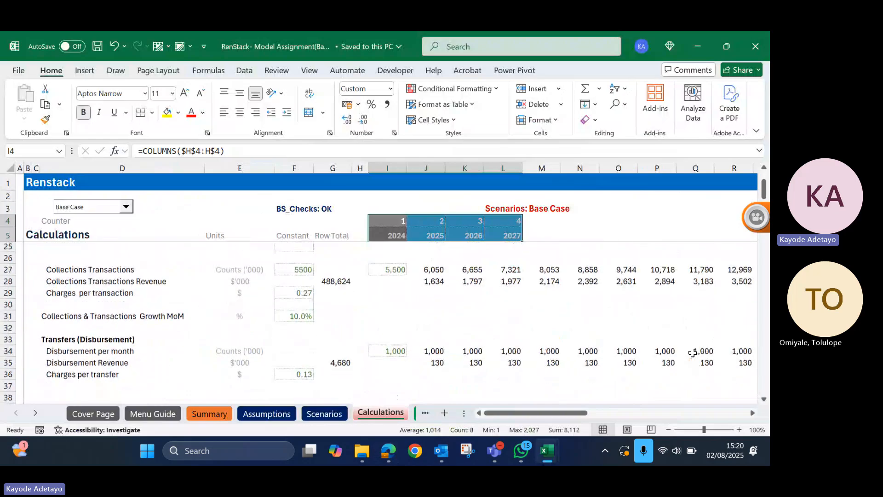
pyautogui.scroll(-2, 692, 353)
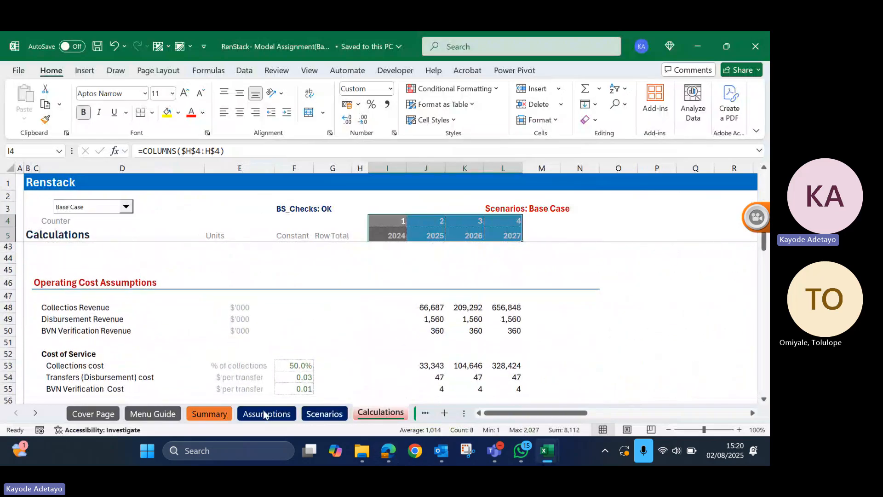
# - Inspect the Financial Model sheet's three statement sections and balance sheet checks
pyautogui.click(35, 413)
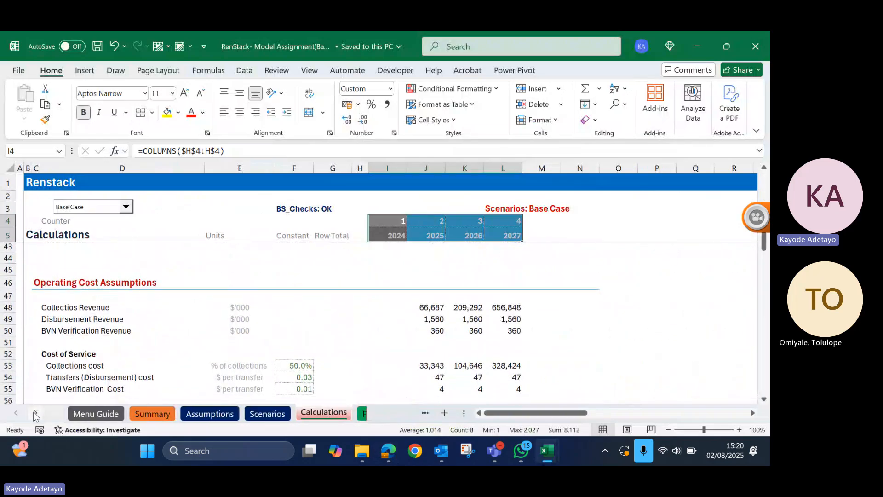
pyautogui.click(35, 413)
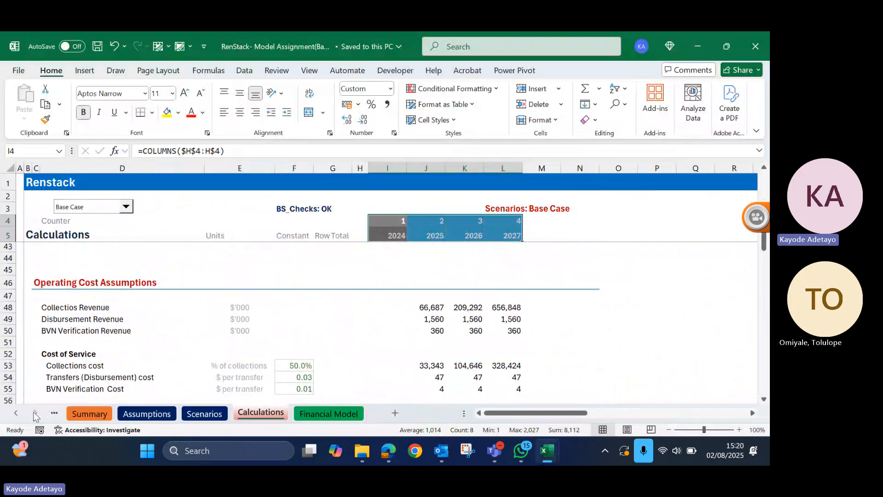
pyautogui.click(337, 416)
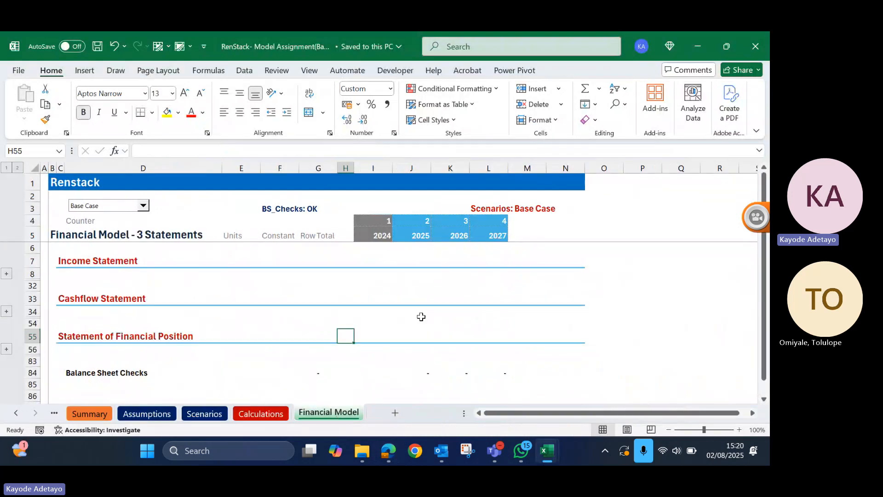
pyautogui.scroll(-10, 420, 316)
pyautogui.scroll(-1, 422, 316)
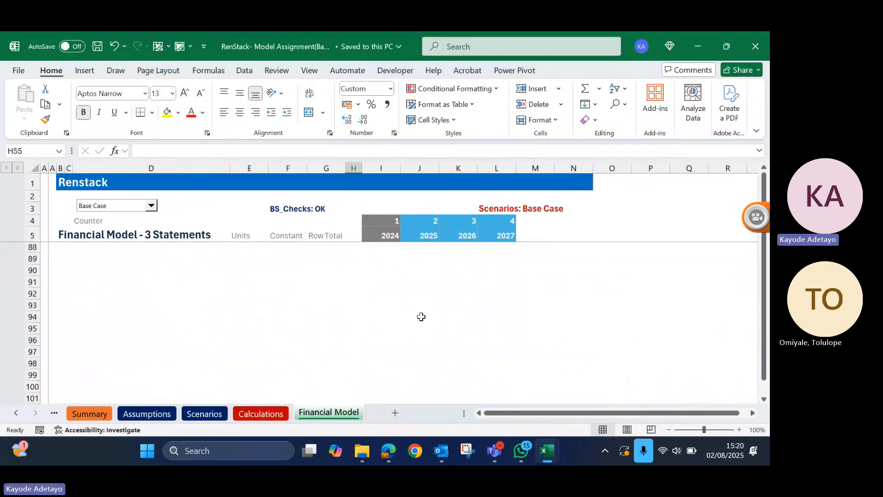
pyautogui.scroll(5, 422, 317)
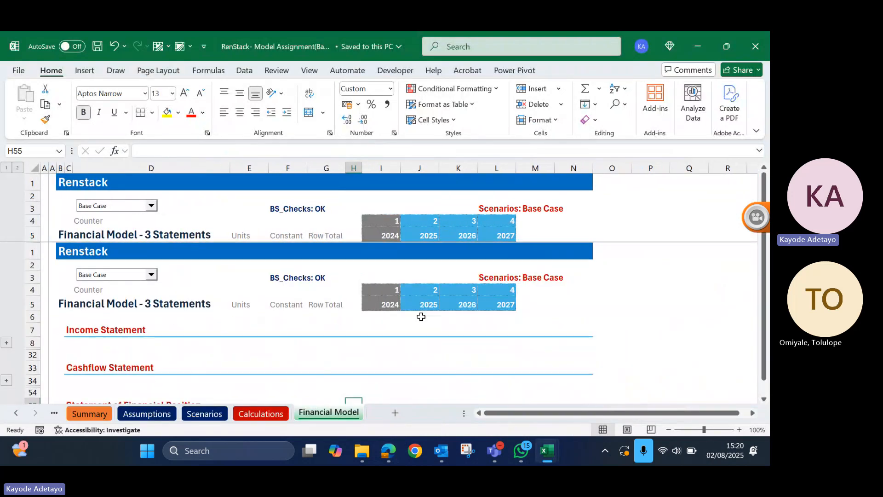
# - Review the Calculations sheet's revenue, operating cost and depreciation sections in the RenStack workbook, then minimise it to return to the Nestle model
pyautogui.click(256, 415)
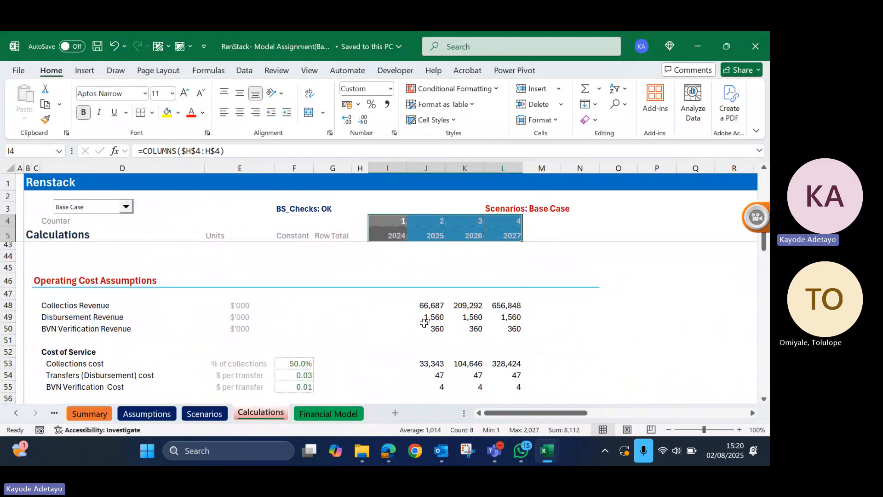
pyautogui.scroll(-7, 424, 324)
pyautogui.scroll(-14, 424, 323)
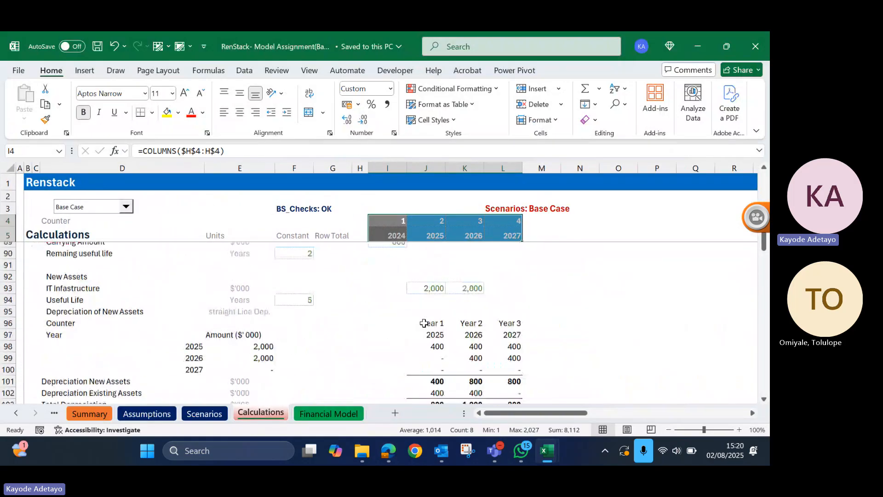
pyautogui.scroll(20, 423, 323)
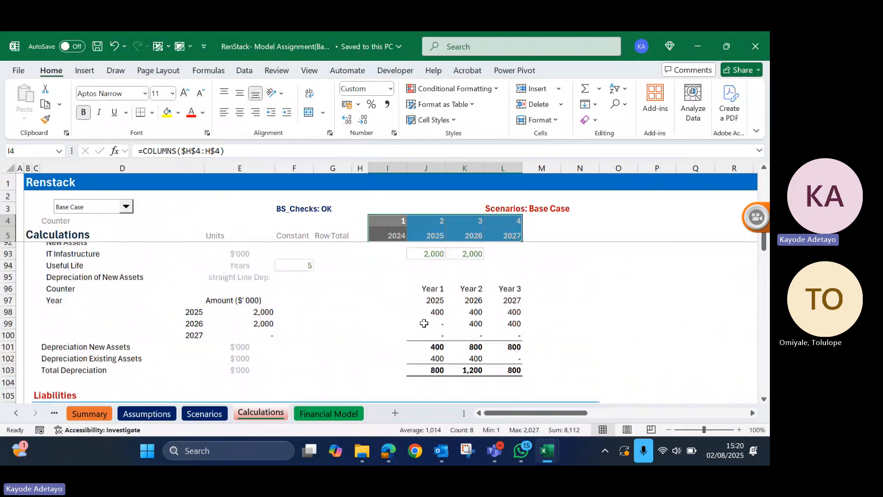
pyautogui.scroll(1, 423, 324)
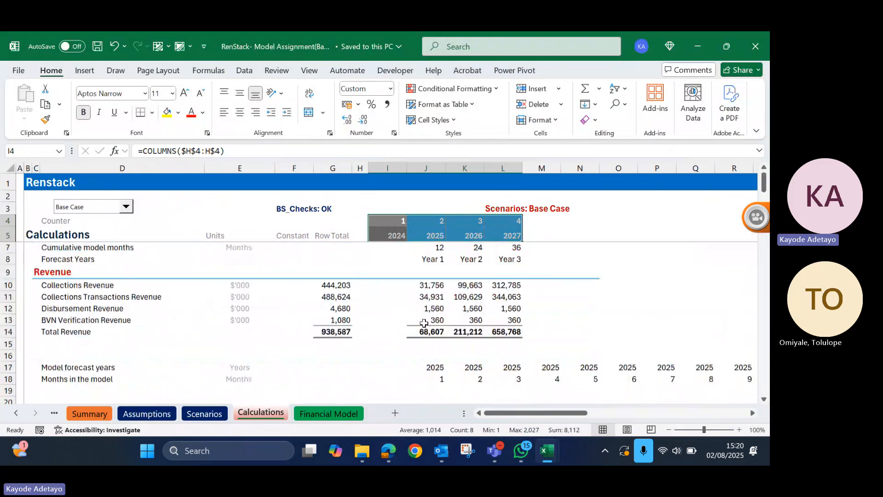
pyautogui.scroll(-2, 424, 323)
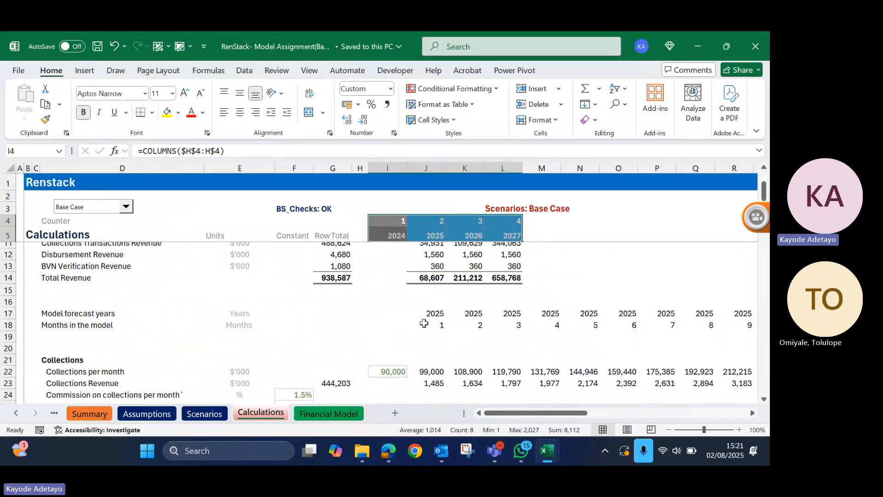
pyautogui.scroll(1, 423, 323)
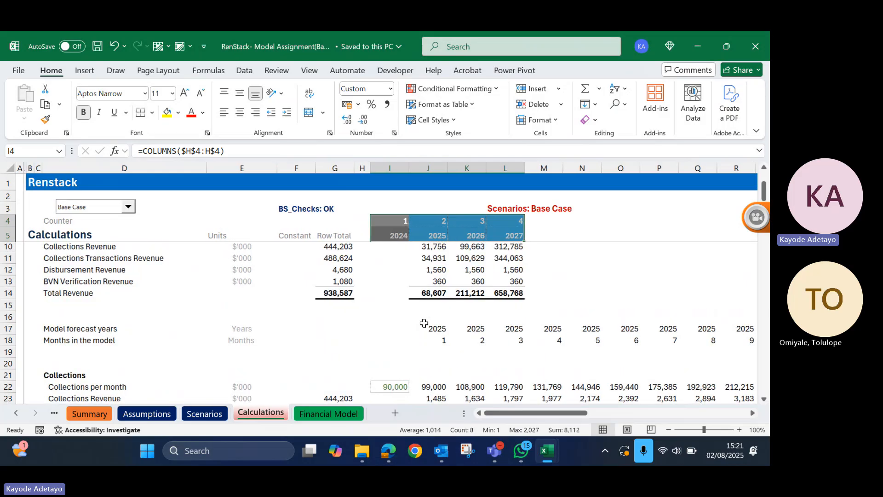
pyautogui.scroll(1, 424, 323)
pyautogui.click(697, 46)
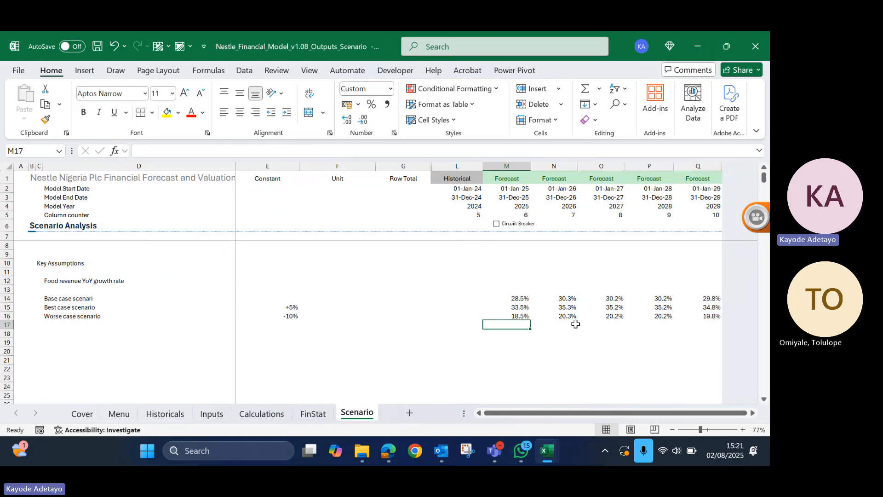
# - Check the custom number format used for the best and worse case adjustments in the Constant column
pyautogui.click(292, 315)
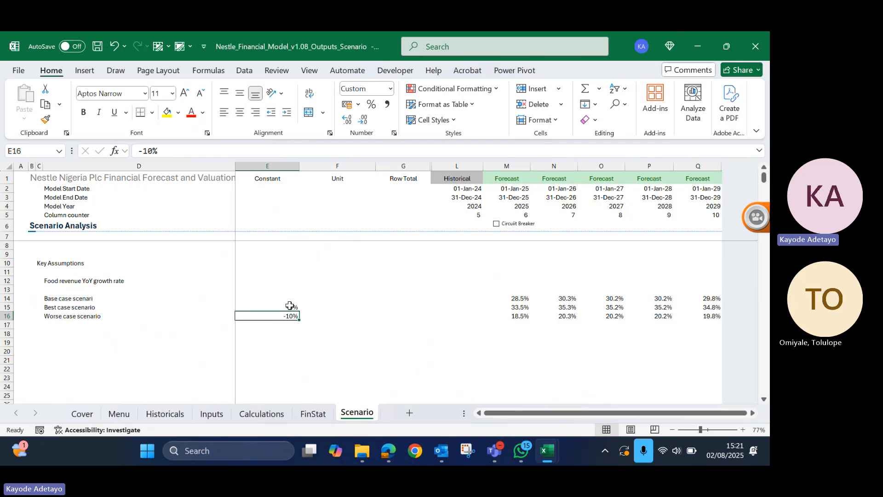
pyautogui.click(290, 306)
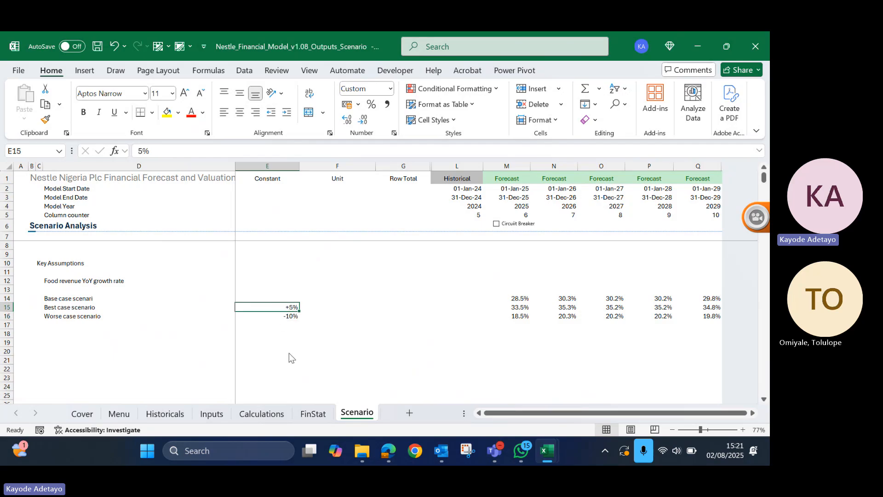
pyautogui.hotkey('ctrl', '1')
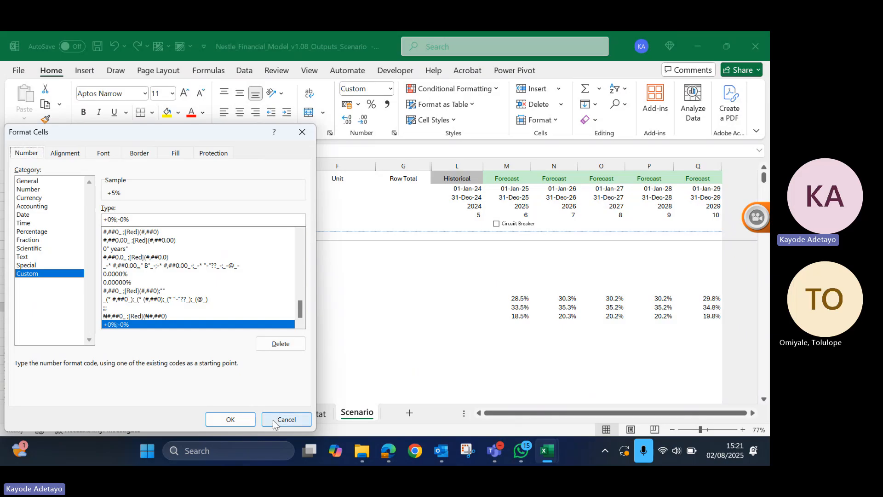
pyautogui.click(293, 419)
pyautogui.click(325, 324)
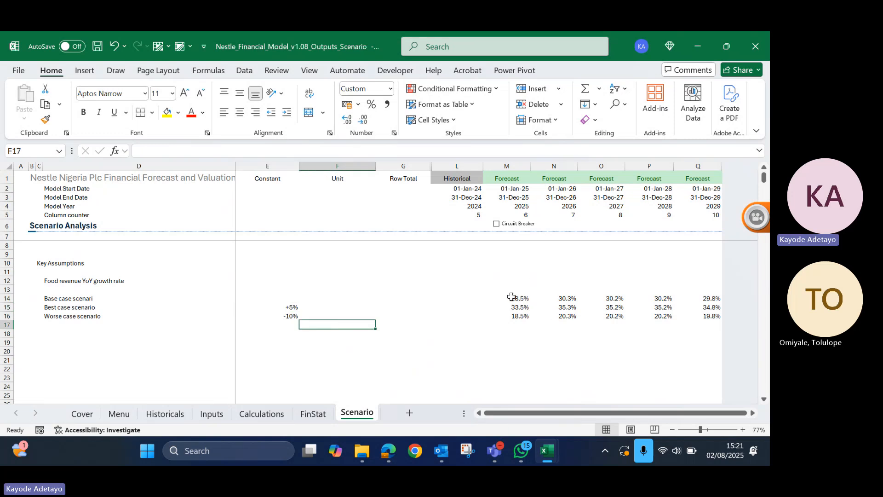
# - Add the bold label "Live case scenario" in D13, directly above the base case row
pyautogui.click(61, 289)
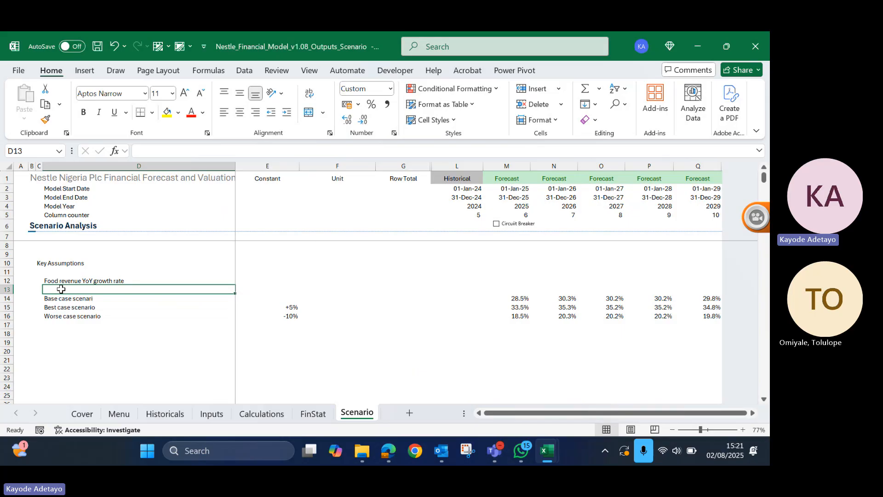
pyautogui.write('Live')
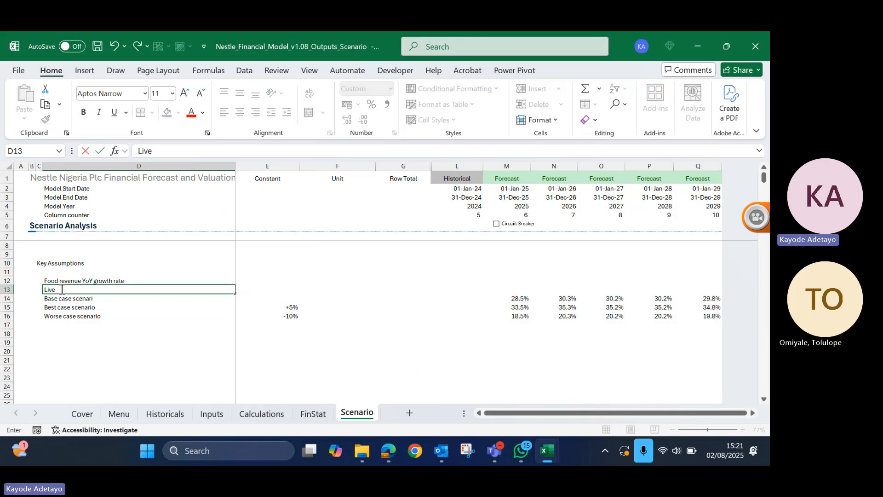
pyautogui.write(' case scenario')
pyautogui.press('Return')
pyautogui.click(62, 289)
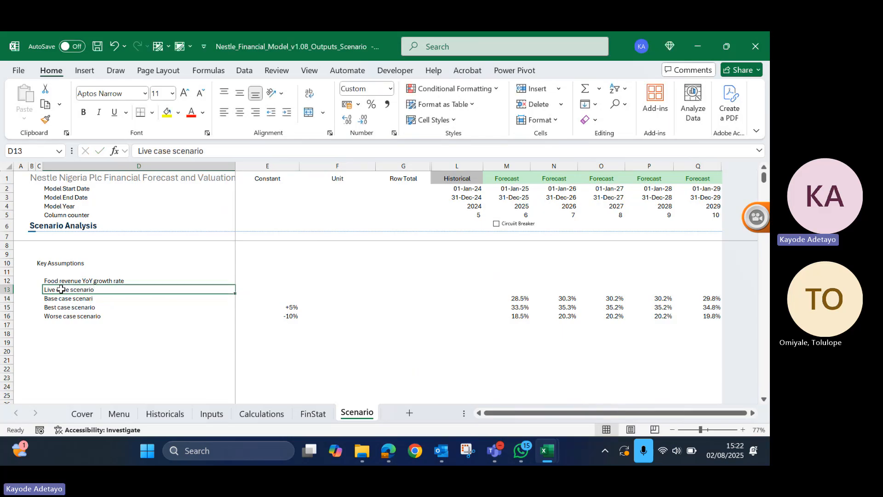
pyautogui.hotkey('ctrl', 'b')
# - Examine the live case row across the 2025 to 2029 forecast columns alongside the base, best and worse case growth rates
pyautogui.press('Right')
pyautogui.press('Right')
pyautogui.press('Right')
pyautogui.press('Right')
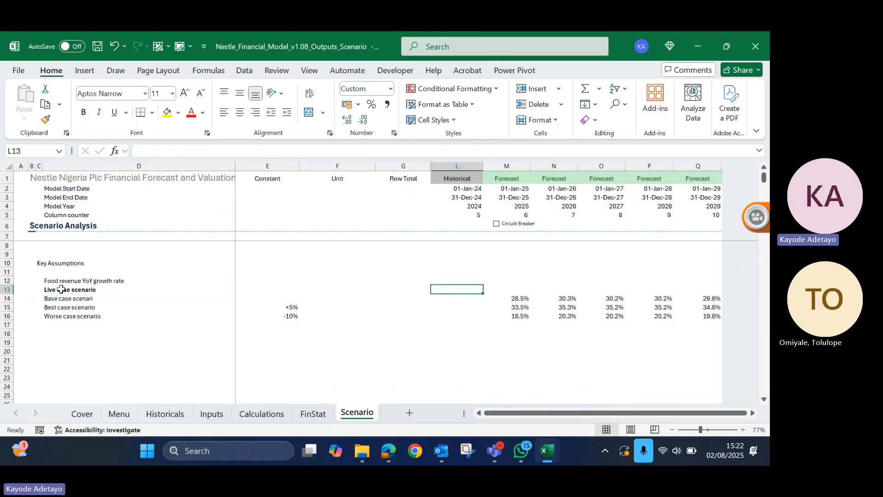
pyautogui.press('Right')
pyautogui.press('Right')
pyautogui.press('Left')
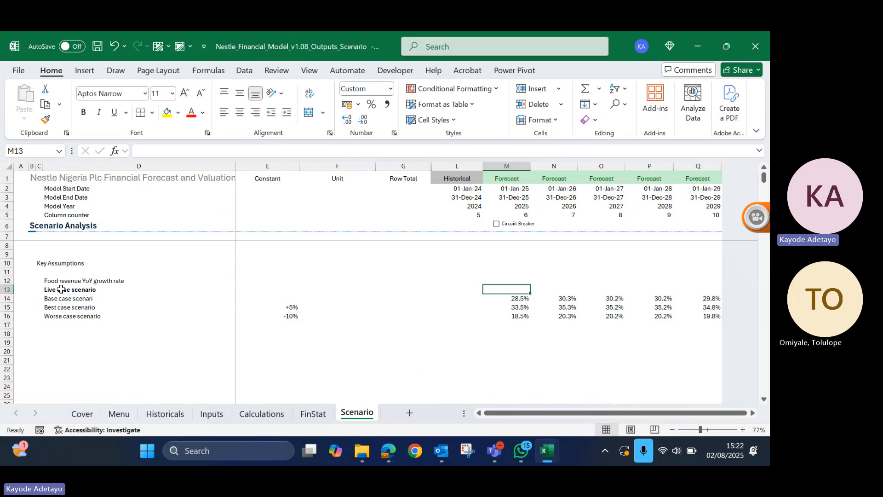
pyautogui.hotkey('shift', 'Right')
pyautogui.hotkey('shift', 'Right')
pyautogui.hotkey('shift', 'Right')
pyautogui.hotkey('shift', 'Right')
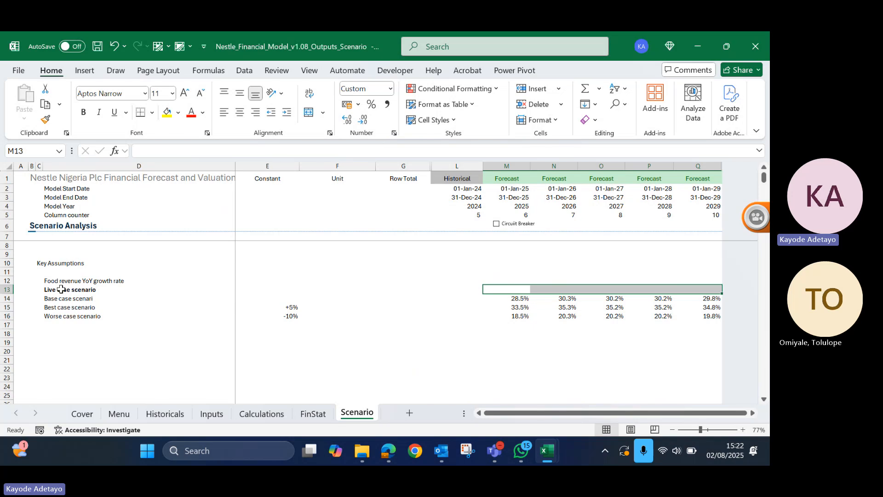
pyautogui.press('Down')
pyautogui.press('Down')
pyautogui.press('Down')
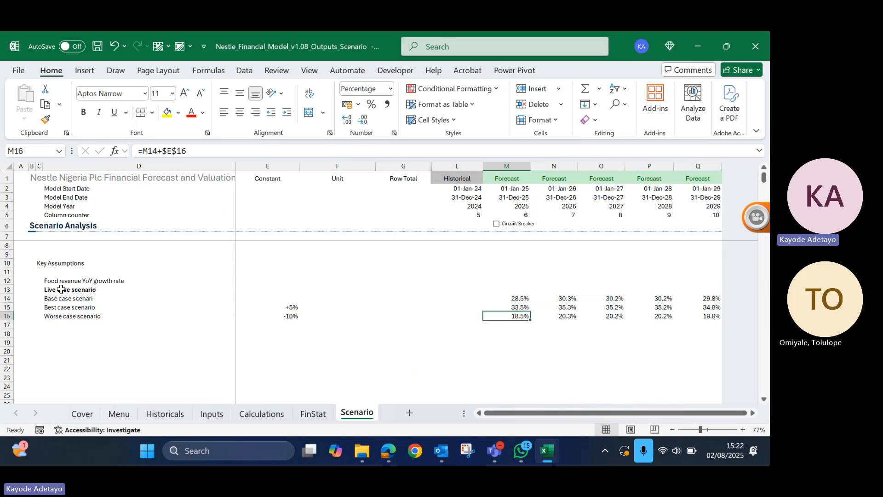
pyautogui.press('Up')
pyautogui.press('Up')
pyautogui.press('Up')
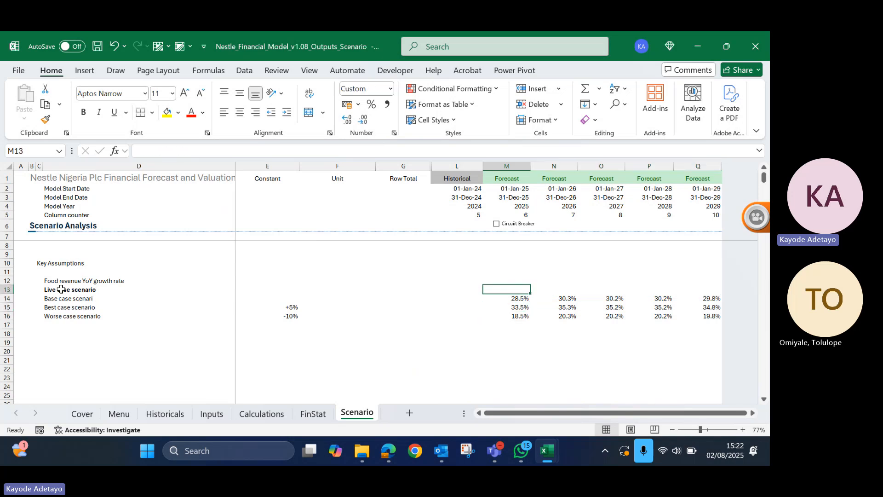
pyautogui.hotkey('shift', 'Right')
pyautogui.hotkey('shift', 'Right')
pyautogui.hotkey('shift', 'Right')
pyautogui.hotkey('shift', 'Right')
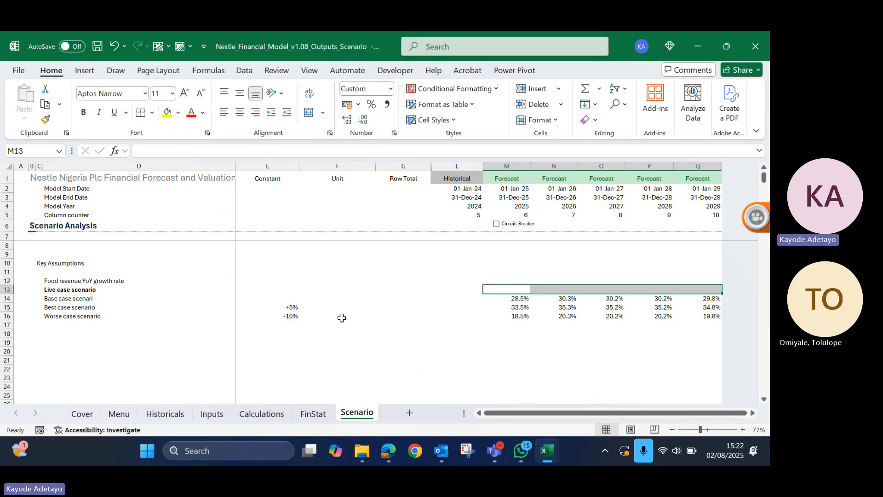
pyautogui.click(214, 292)
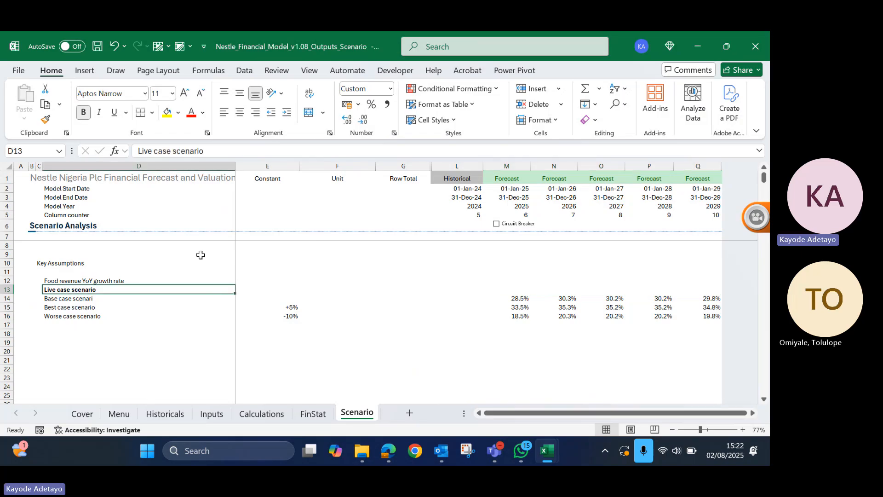
# - Add the bold label "Switch" in D11, under the Key Assumptions heading
pyautogui.click(68, 271)
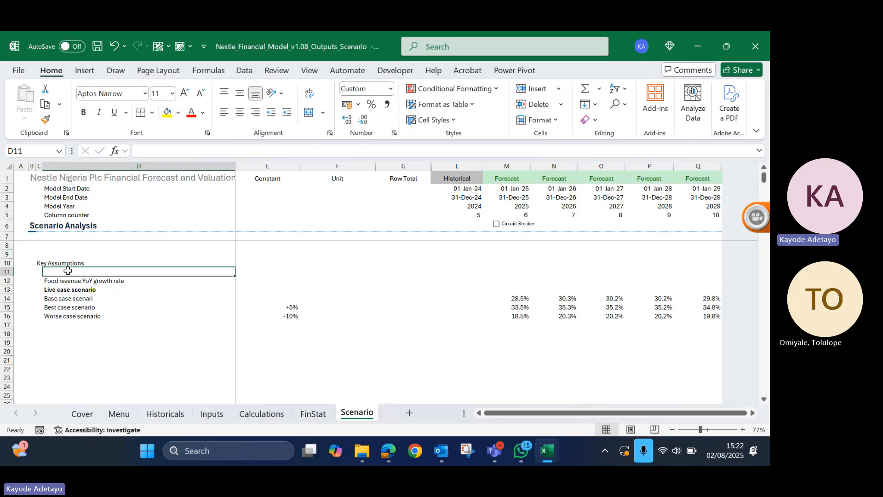
pyautogui.write('S')
pyautogui.write('wi')
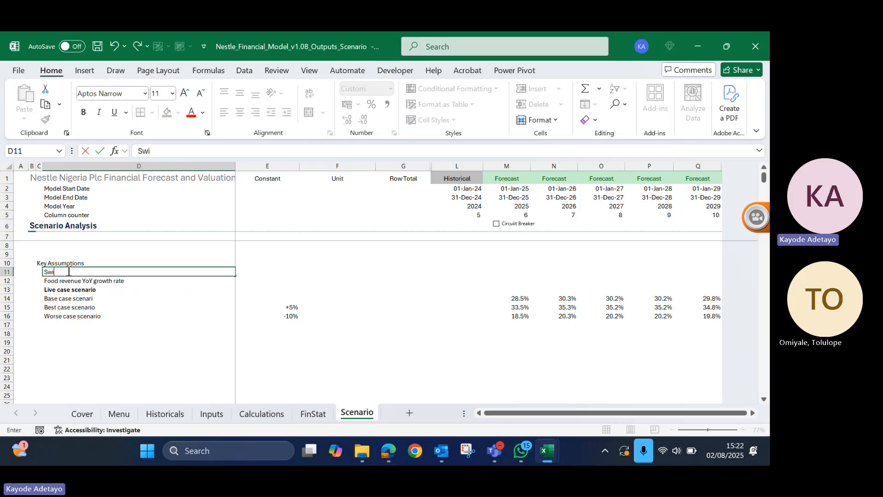
pyautogui.write('tch')
pyautogui.press('Return')
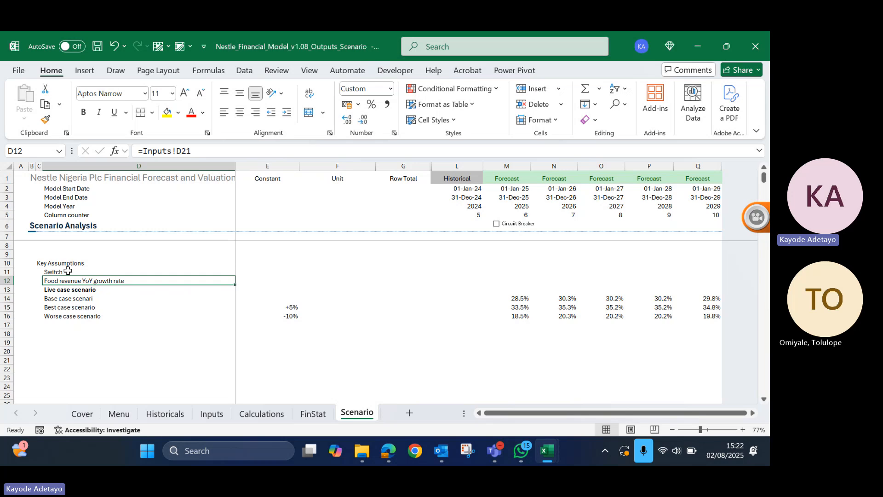
pyautogui.click(68, 270)
pyautogui.hotkey('ctrl', 'b')
# - Apply the custom input and assumptions cell style to the switch's Constant cell E11
pyautogui.press('Right')
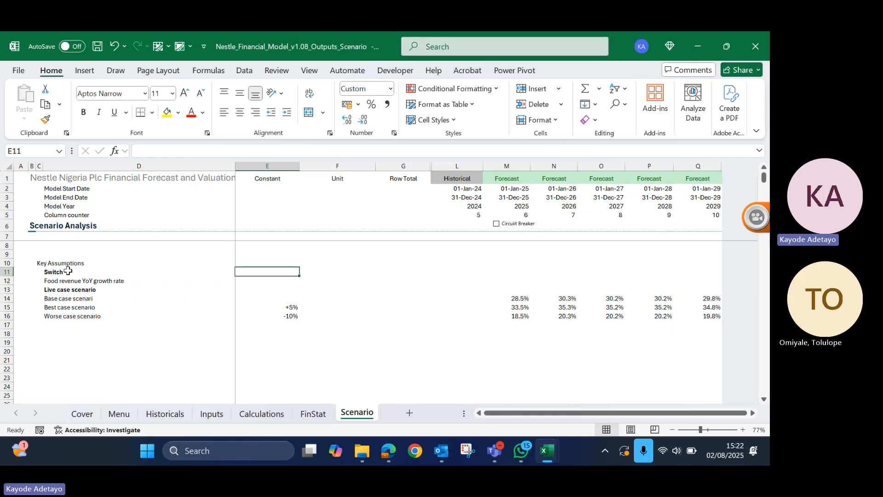
pyautogui.hotkey('alt', '6')
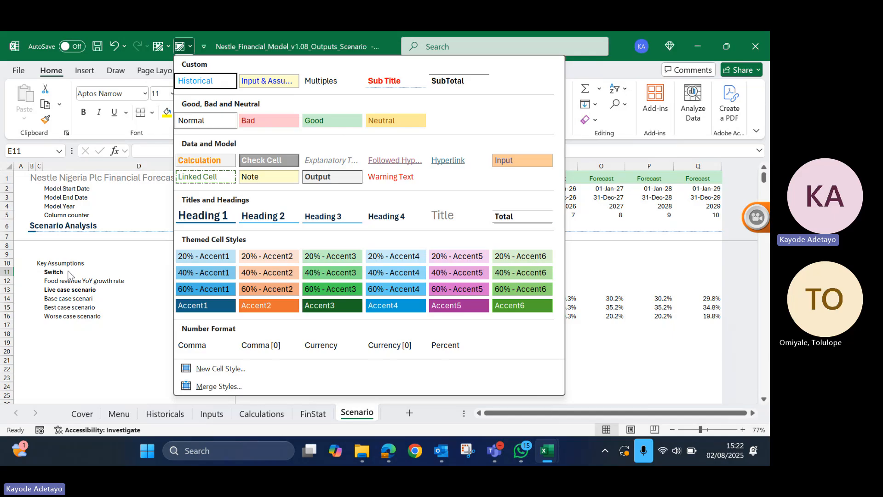
pyautogui.click(268, 82)
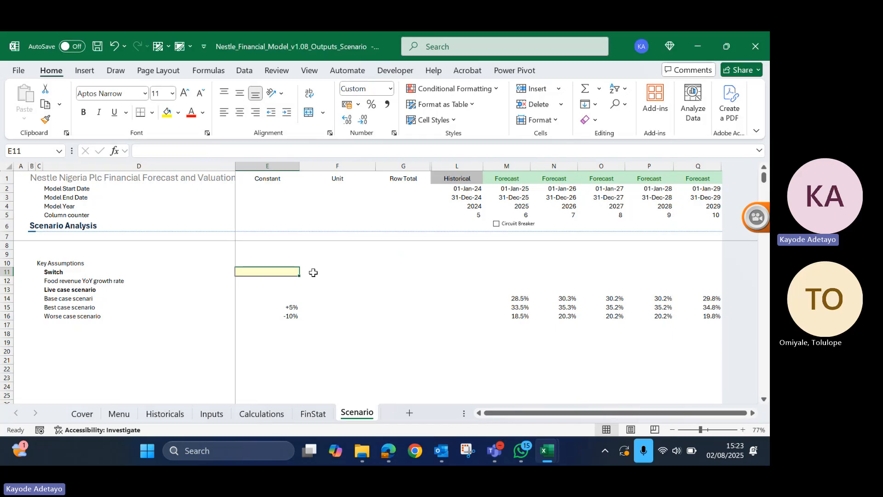
# - Set the scenario switch in E11 to 1 for the base case
pyautogui.click(95, 272)
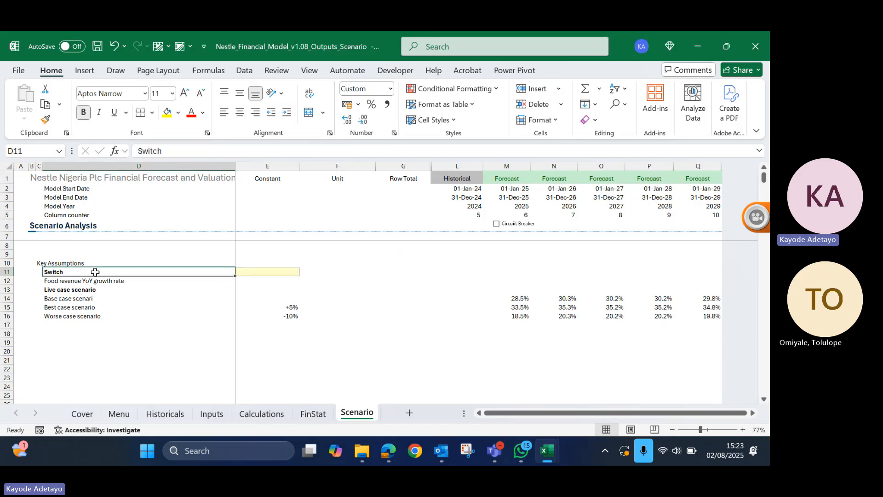
pyautogui.click(274, 272)
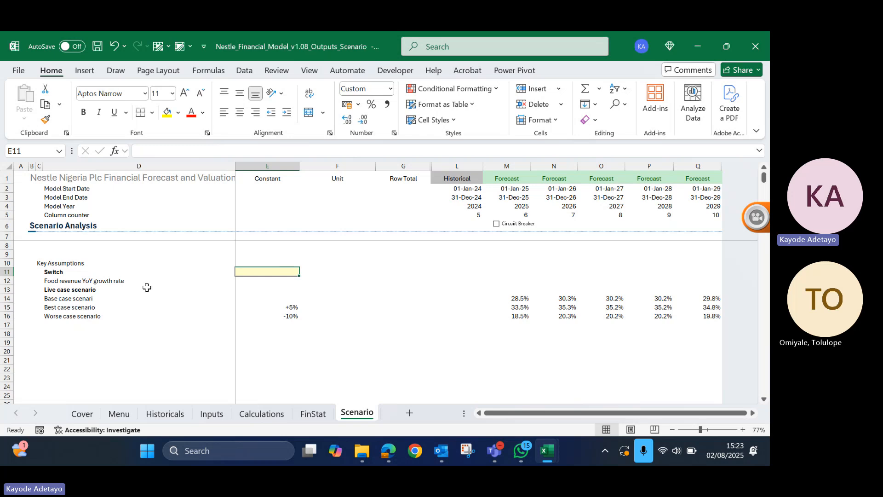
pyautogui.click(72, 272)
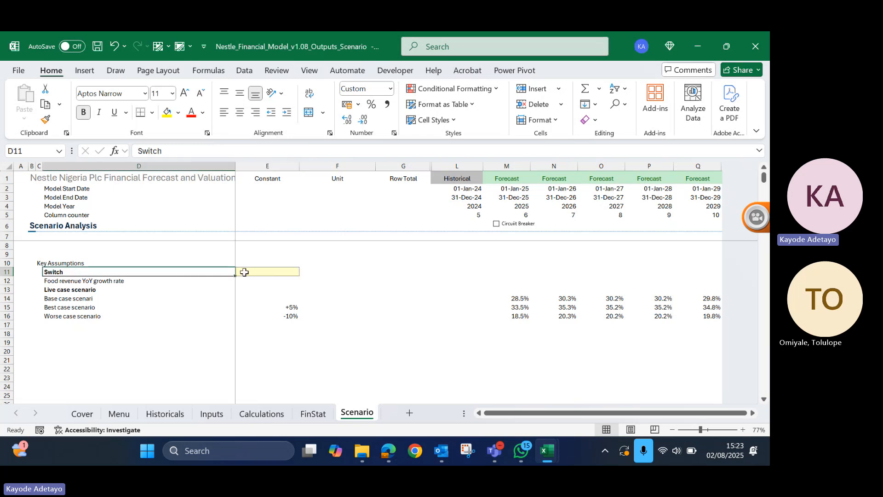
pyautogui.click(270, 272)
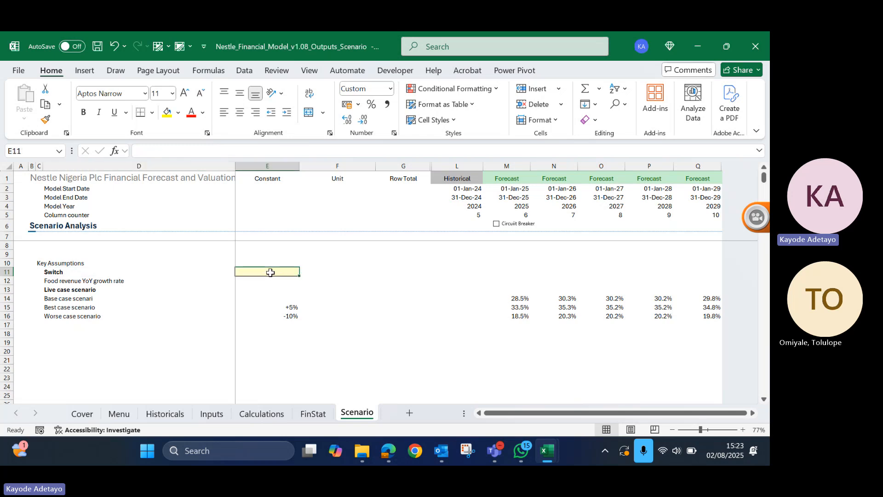
pyautogui.click(519, 297)
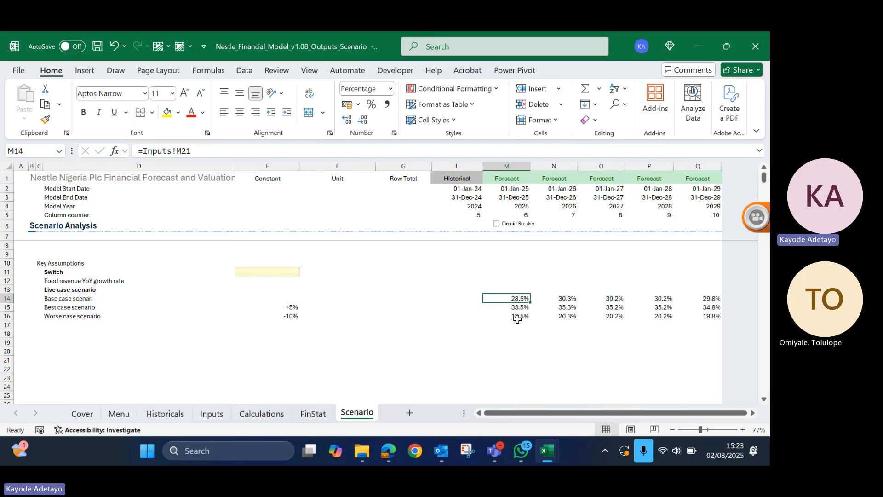
pyautogui.click(250, 271)
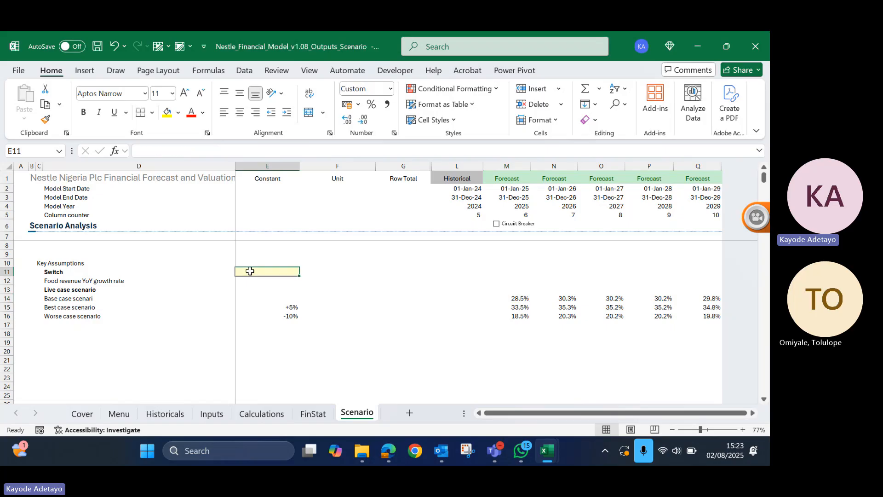
pyautogui.write('1')
pyautogui.press('Return')
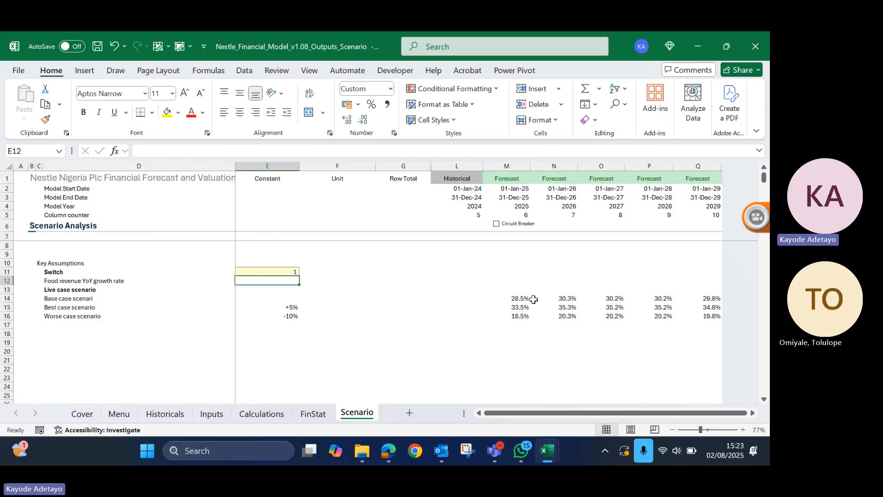
pyautogui.click(522, 299)
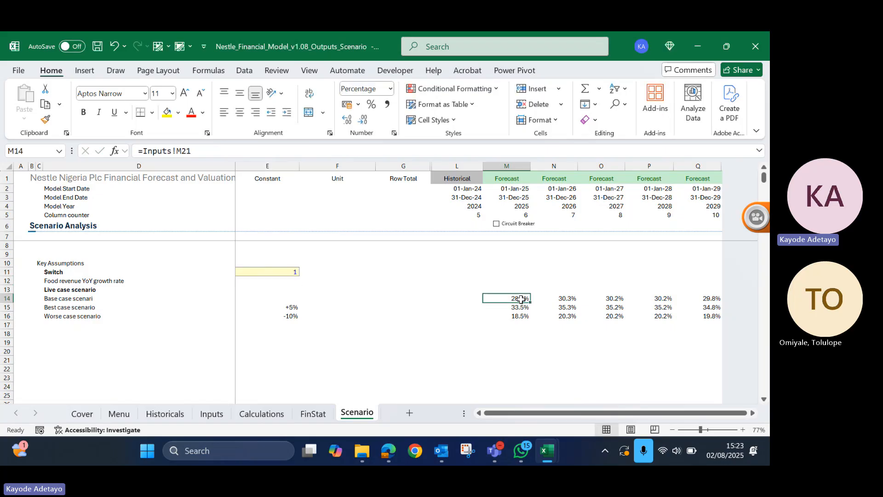
# - Set the scenario switch in E11 to 2 and check the 2025 best case growth rate it refers to
pyautogui.click(256, 272)
pyautogui.write('2')
pyautogui.press('Return')
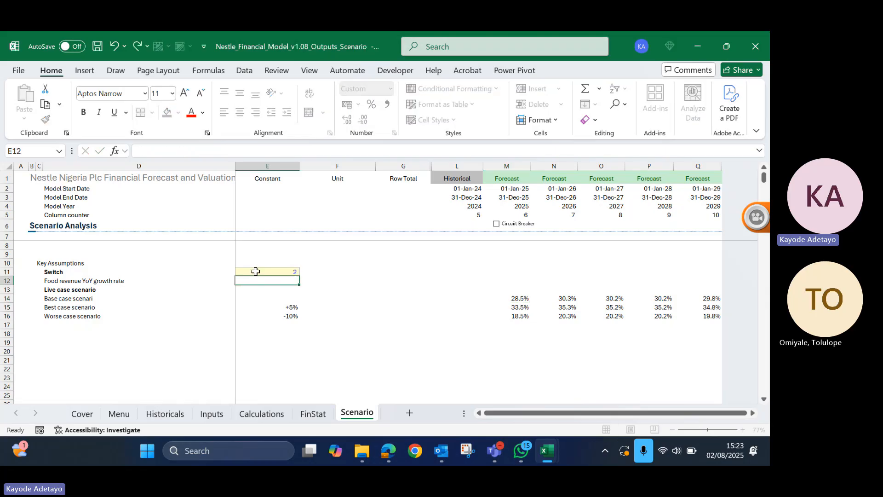
pyautogui.click(522, 306)
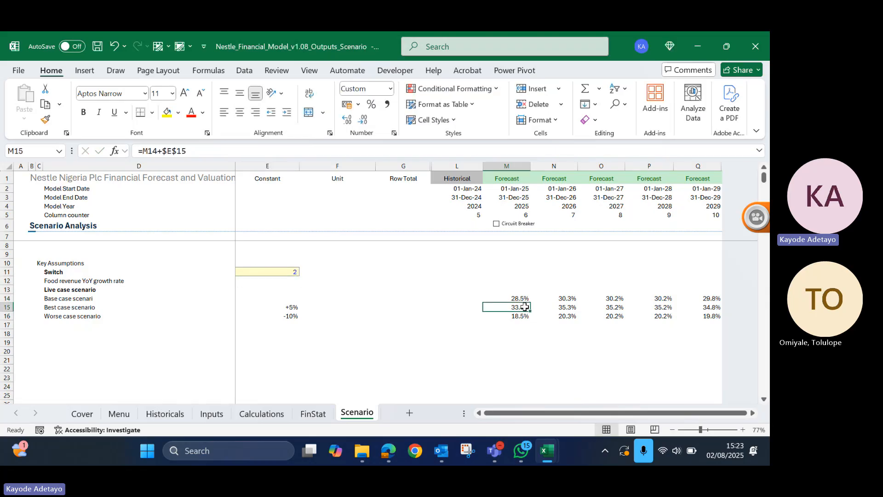
# - Set the scenario switch in E11 to 3 for the worse case
pyautogui.click(263, 270)
pyautogui.doubleClick(263, 271)
pyautogui.press('BackSpace')
pyautogui.write('3')
pyautogui.press('Return')
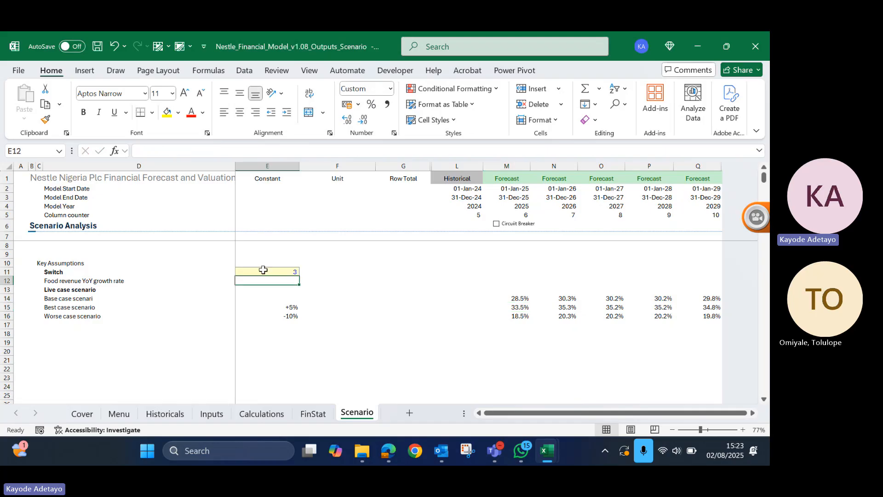
pyautogui.click(263, 270)
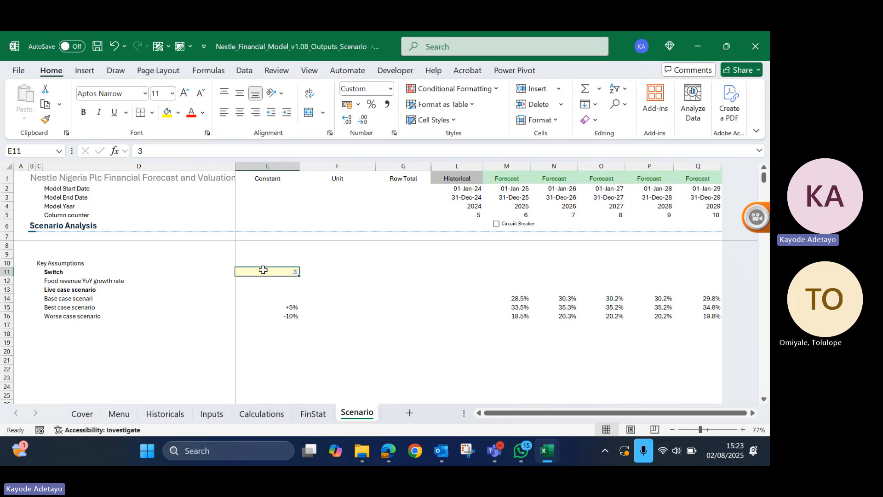
# - Replace the base, best and worse case growth rate formulas in M14:Q16 with their static values
pyautogui.click(525, 287)
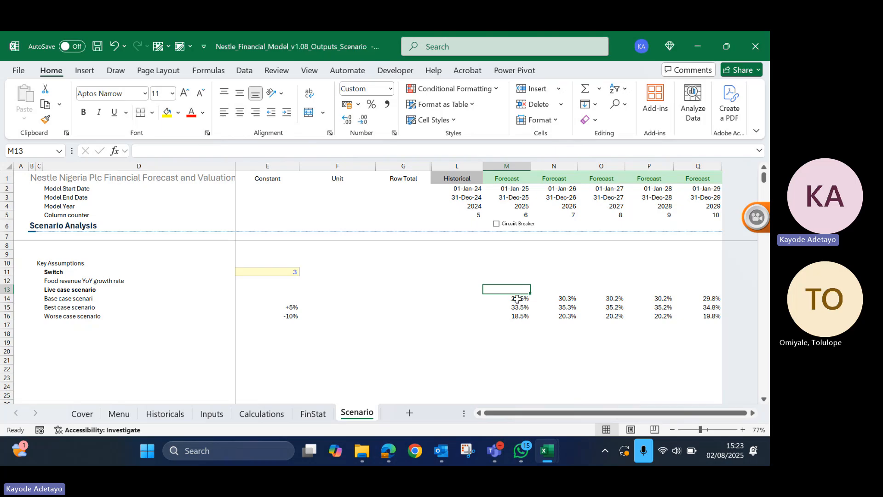
pyautogui.click(518, 299)
pyautogui.moveTo(518, 299); pyautogui.dragTo(720, 315)
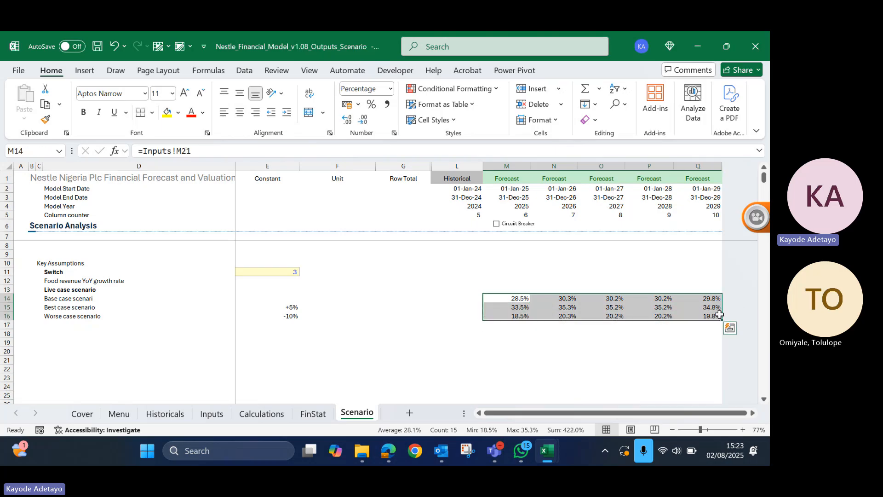
pyautogui.hotkey('ctrl', 'c')
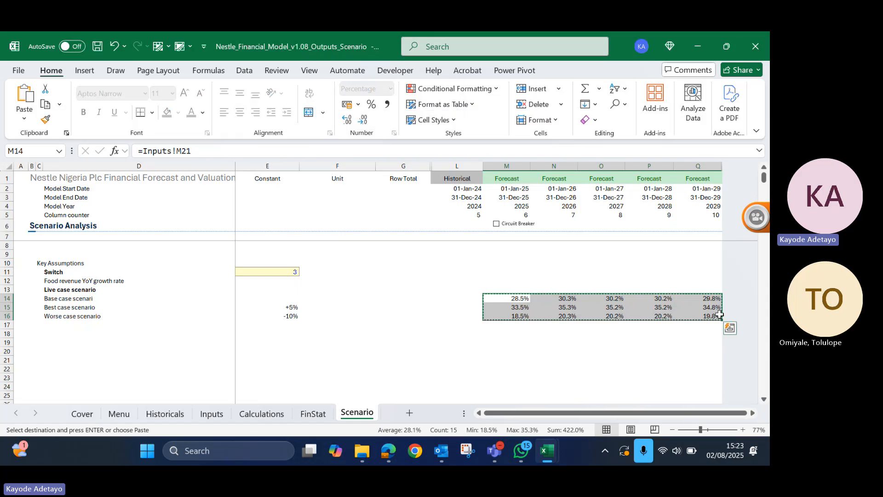
pyautogui.hotkey('ctrl', 'shift', 'v')
pyautogui.press('Escape')
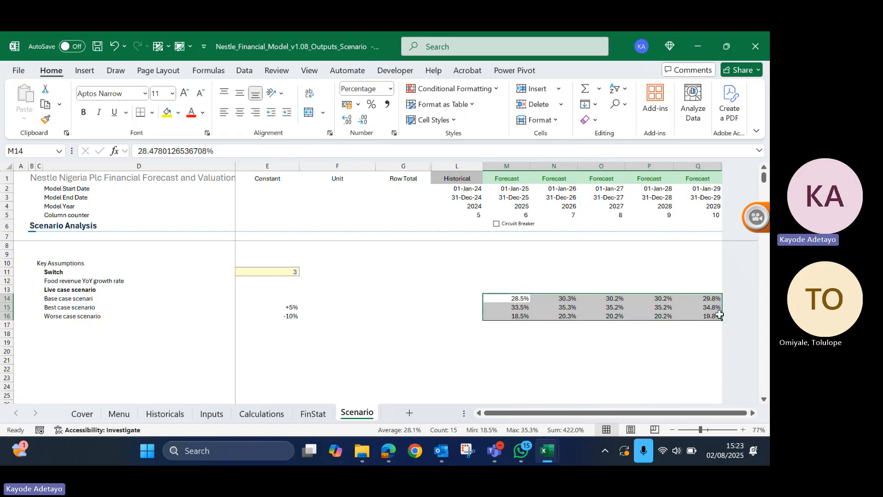
# - Examine the empty live case row across the forecast years, the 2025 case rates beneath it and the switch
pyautogui.press('Right')
pyautogui.press('Left')
pyautogui.press('Up')
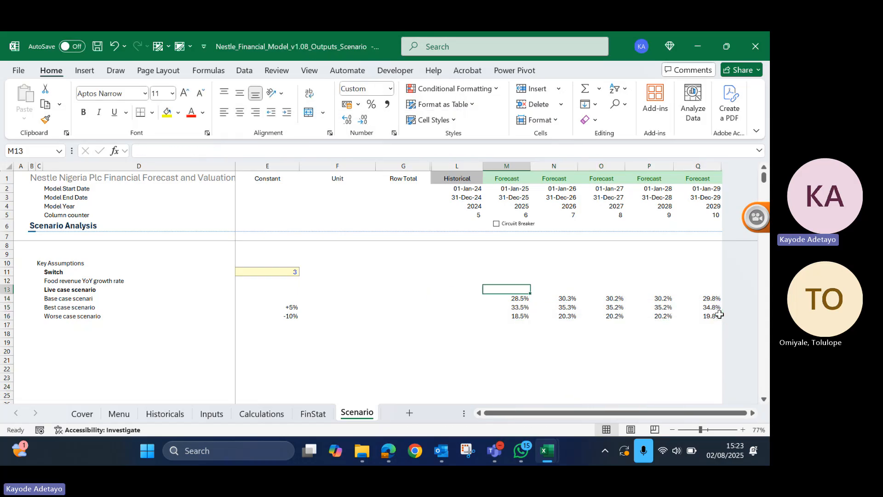
pyautogui.hotkey('shift', 'Right')
pyautogui.hotkey('shift', 'Right')
pyautogui.hotkey('shift', 'Right')
pyautogui.hotkey('shift', 'Right')
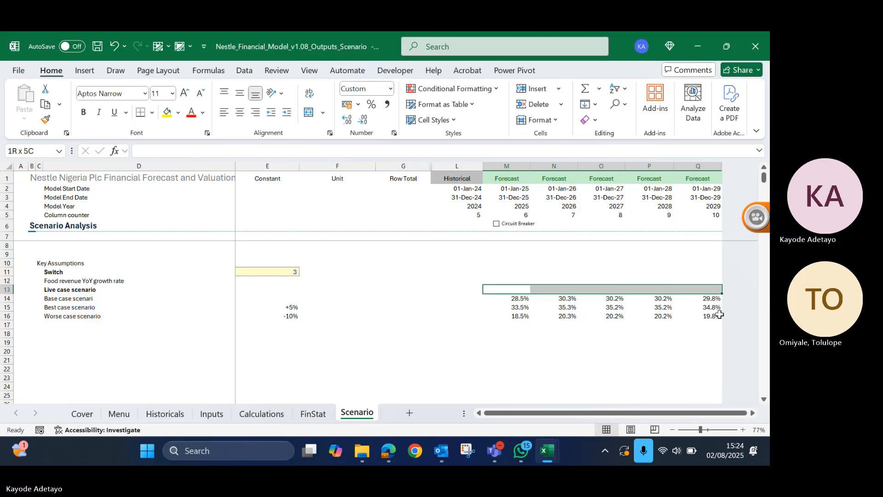
pyautogui.hotkey('shift', 'Left')
pyautogui.hotkey('shift', 'Left')
pyautogui.hotkey('shift', 'Left')
pyautogui.hotkey('shift', 'Left')
pyautogui.press('Right')
pyautogui.press('Left')
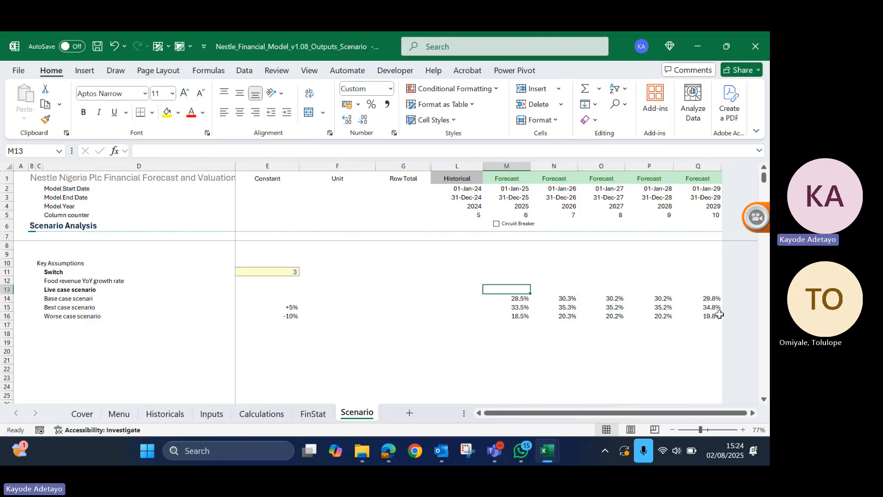
pyautogui.press('Down')
pyautogui.press('Down')
pyautogui.press('Down')
pyautogui.press('Up')
pyautogui.press('Up')
pyautogui.press('Up')
pyautogui.press('Up')
pyautogui.hotkey('ctrl', 'Left')
pyautogui.press('Up')
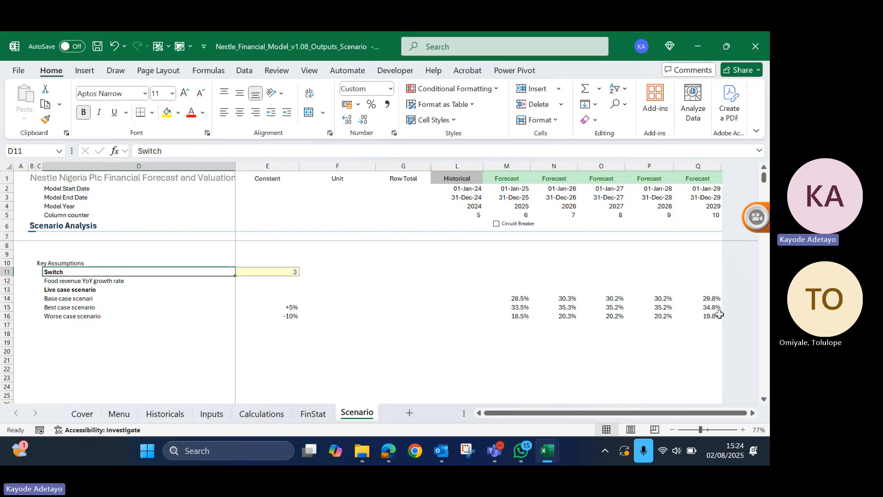
pyautogui.press('Right')
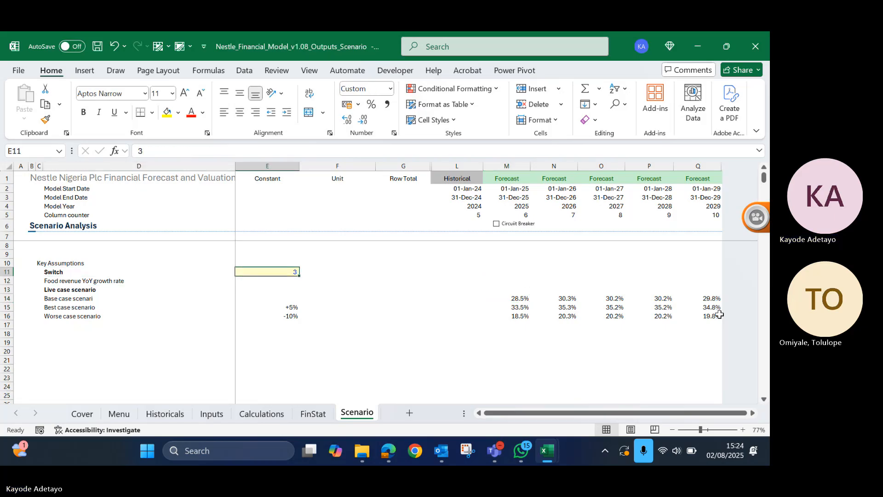
# - Begin a CHOOSE formula in the 2025 live case cell M13, with the switch $E$11 as its absolute index
pyautogui.press('Right')
pyautogui.press('Right')
pyautogui.press('Right')
pyautogui.press('Right')
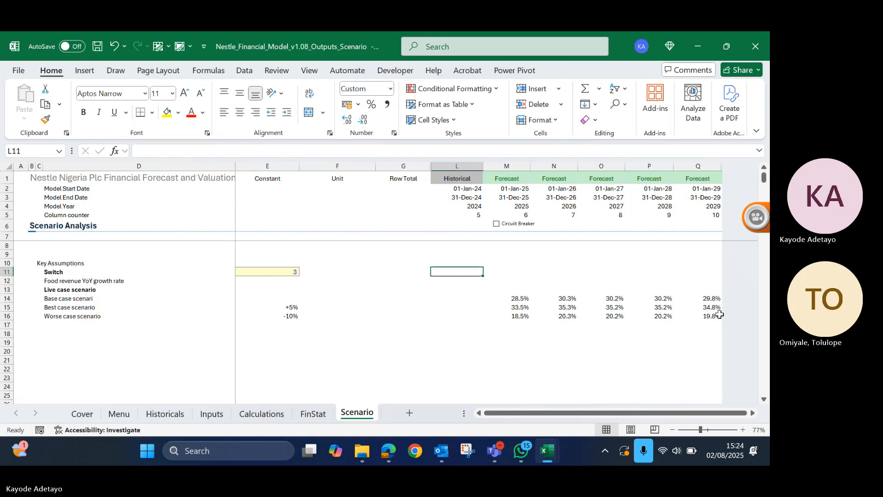
pyautogui.press('Down')
pyautogui.press('Down')
pyautogui.write('=')
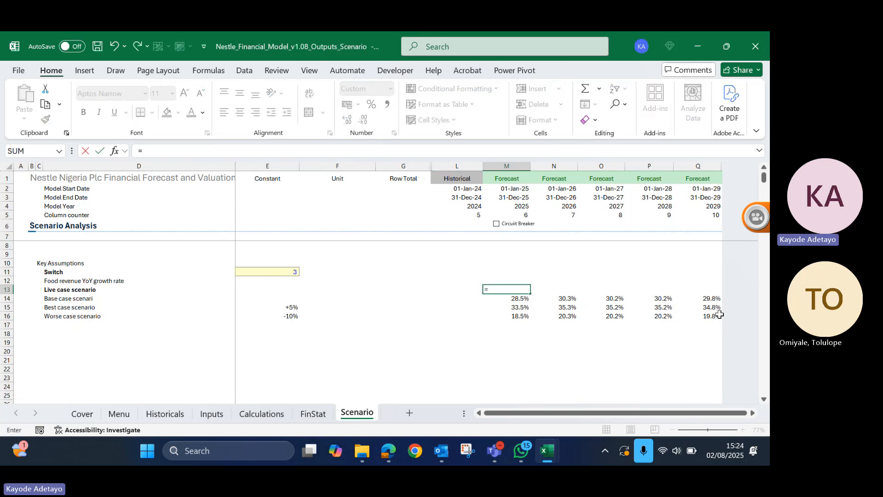
pyautogui.write('choo')
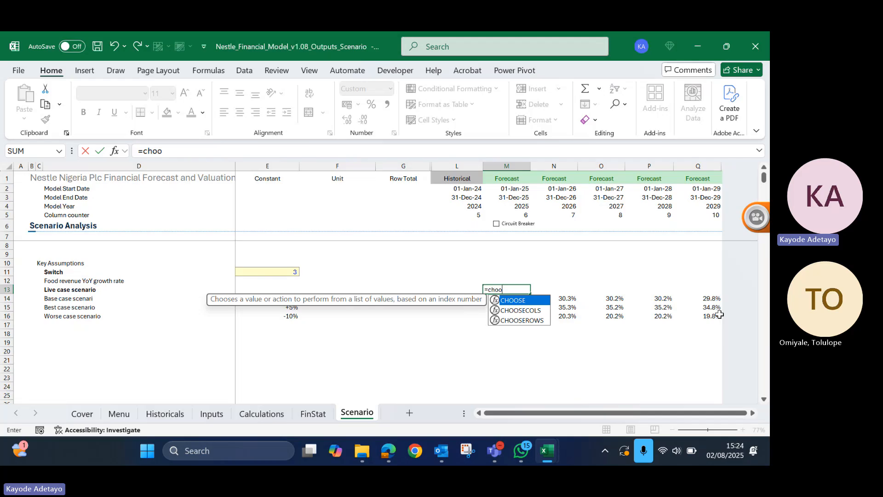
pyautogui.press('Tab')
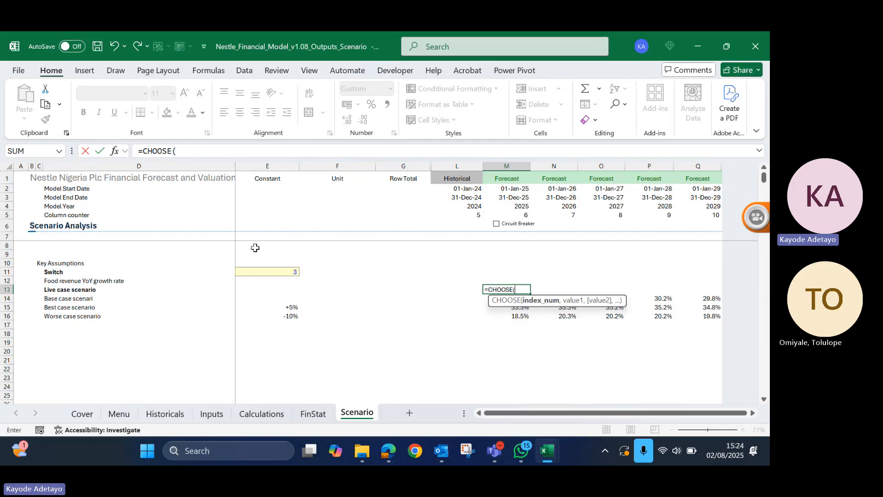
pyautogui.click(266, 272)
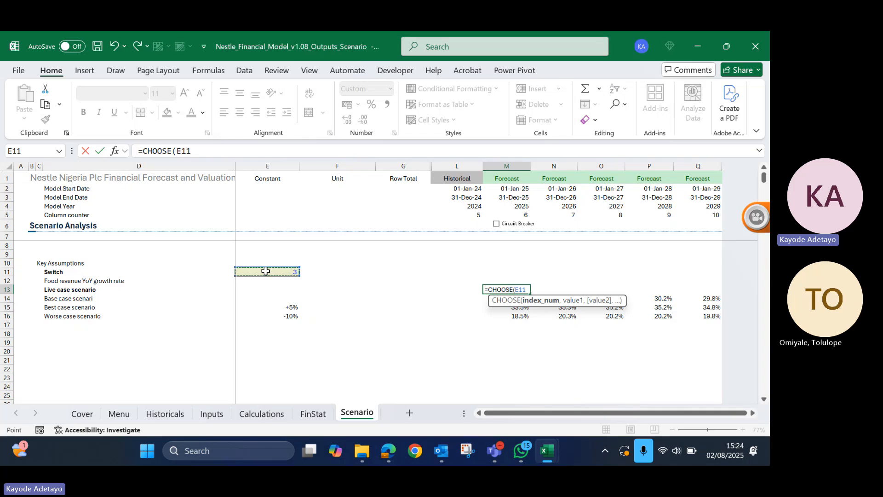
pyautogui.press('F4')
pyautogui.write(',')
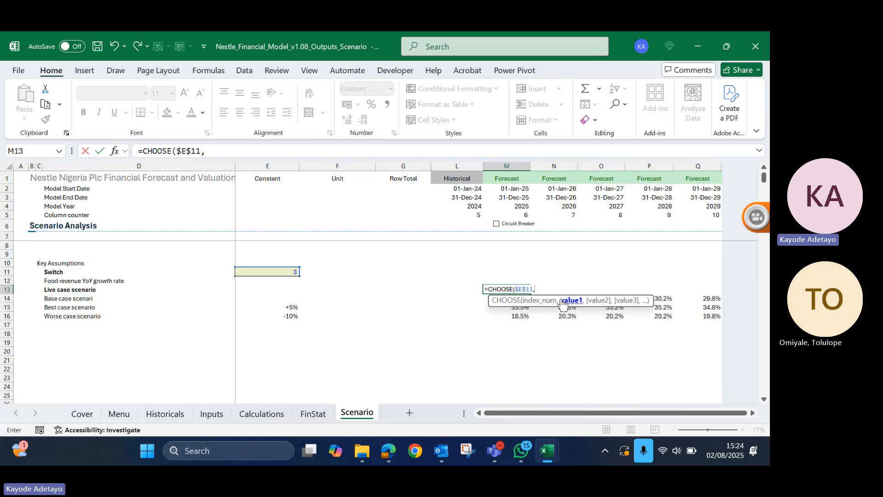
# - Add the 2025 base, best and worse case rates M14, M15 and M16 as the CHOOSE formula's values
pyautogui.moveTo(558, 294); pyautogui.dragTo(539, 249)
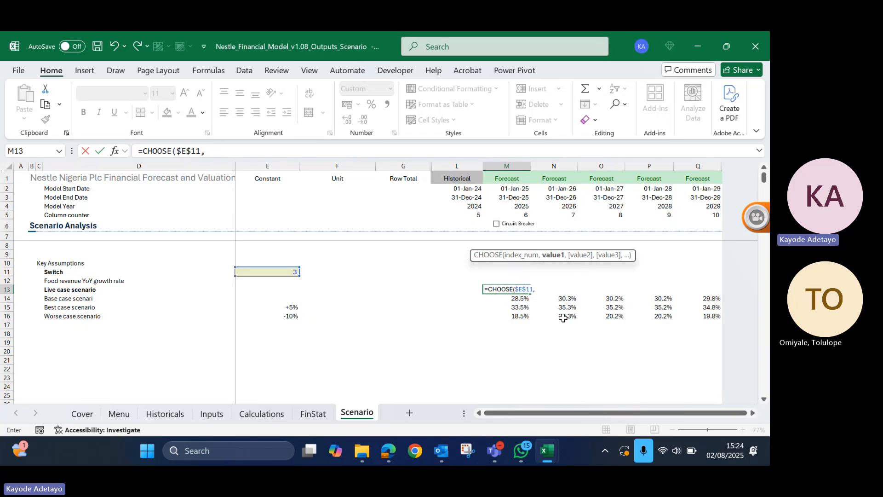
pyautogui.click(519, 300)
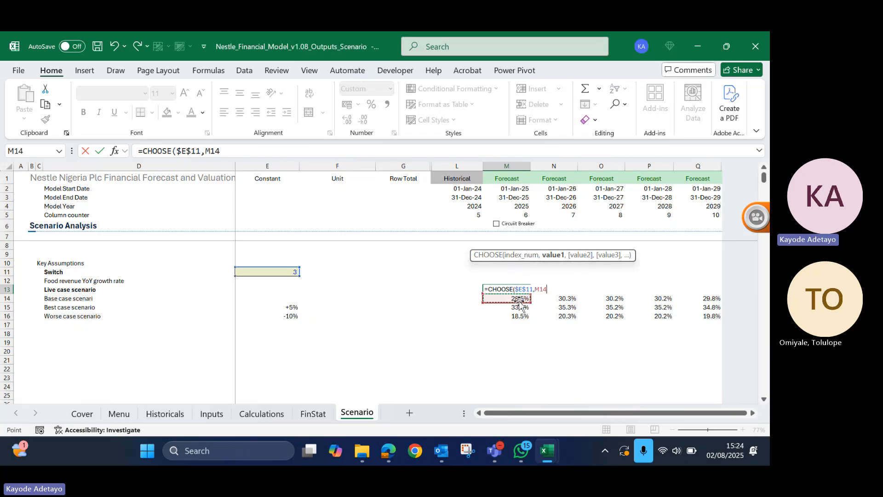
pyautogui.write(',')
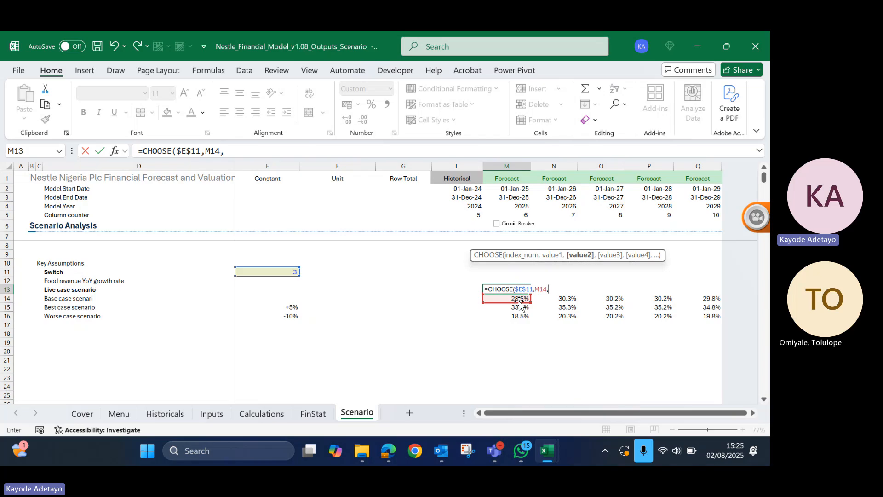
pyautogui.click(518, 307)
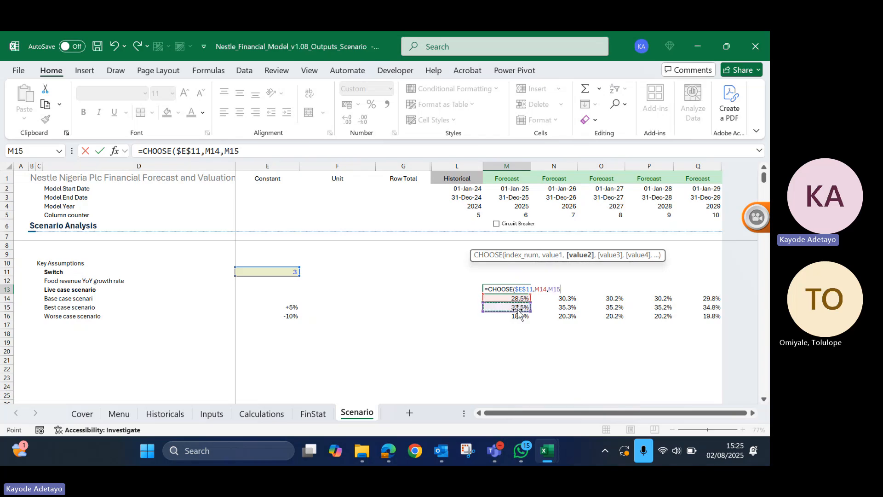
pyautogui.write(',')
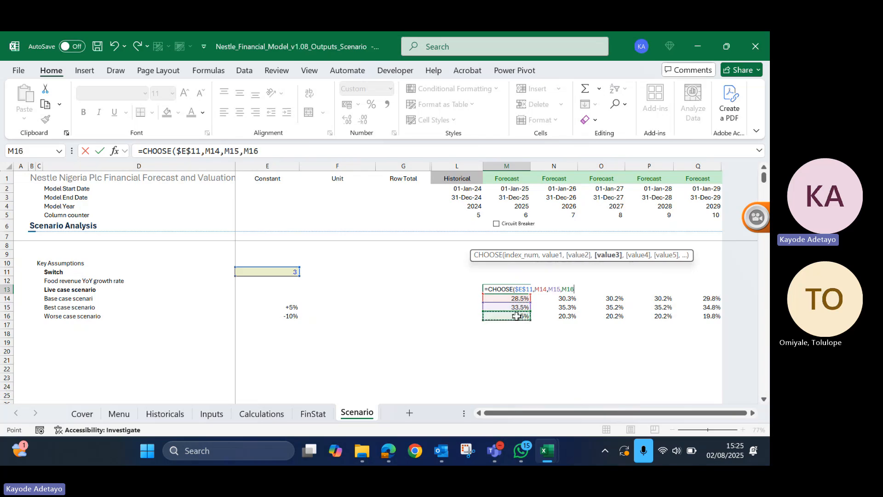
pyautogui.click(517, 316)
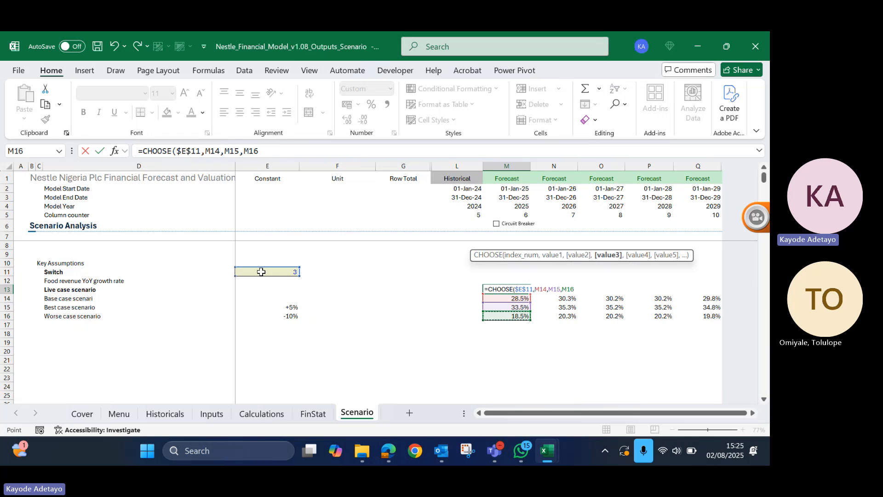
# - Complete the CHOOSE formula in M13 and format the cell as a percentage
pyautogui.write(')')
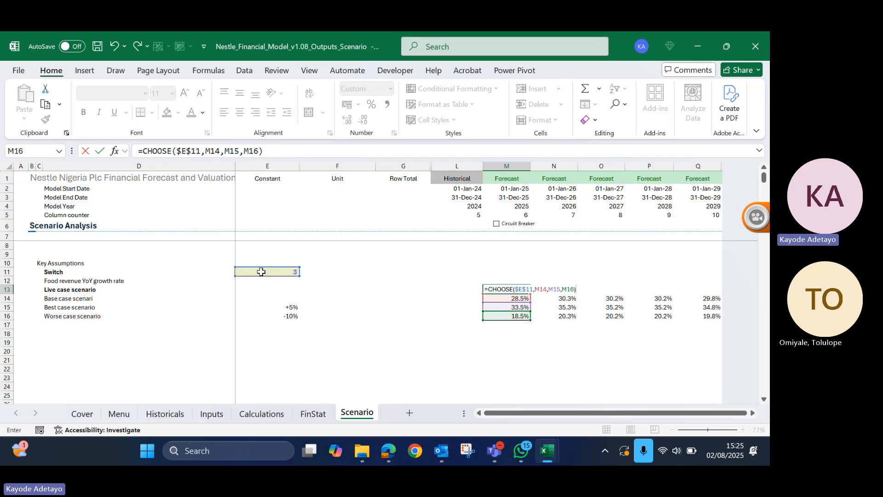
pyautogui.hotkey('ctrl', 'Return')
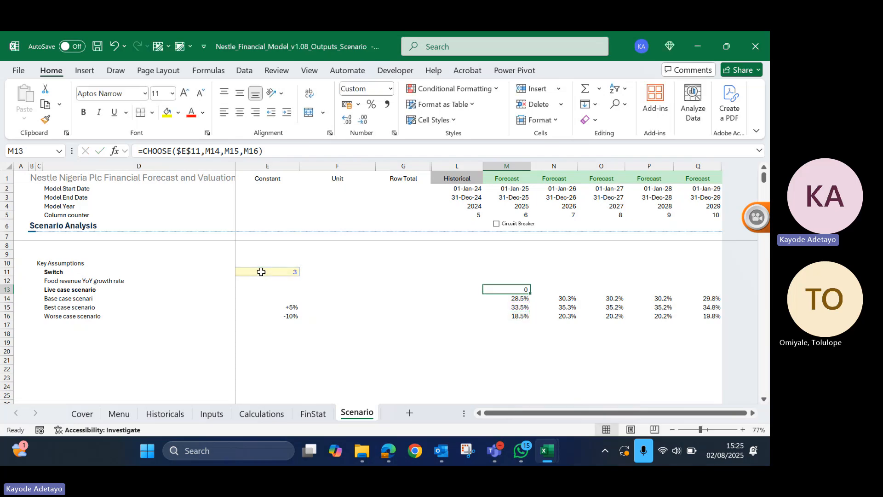
pyautogui.hotkey('alt', 'h')
pyautogui.press('p')
# - Set the switch in E11 to 2 to test the 2025 live case against the best case
pyautogui.press('Left')
pyautogui.press('Left')
pyautogui.press('Left')
pyautogui.press('Left')
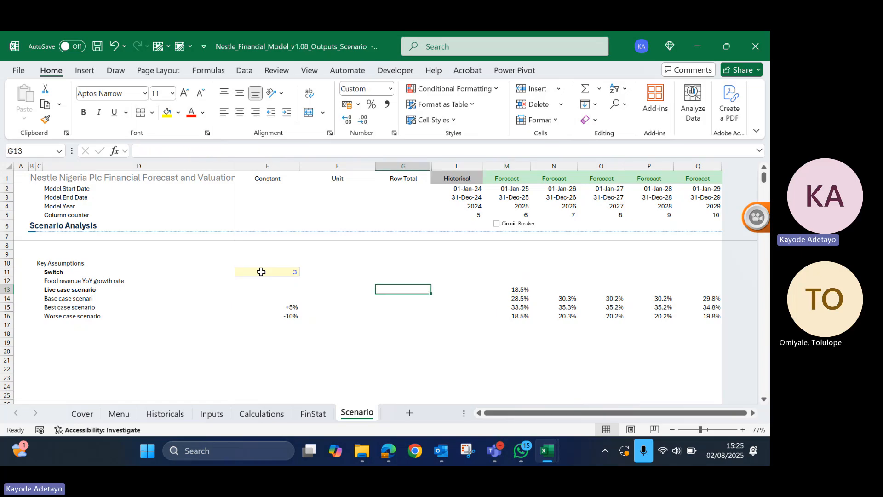
pyautogui.press('Up')
pyautogui.press('Up')
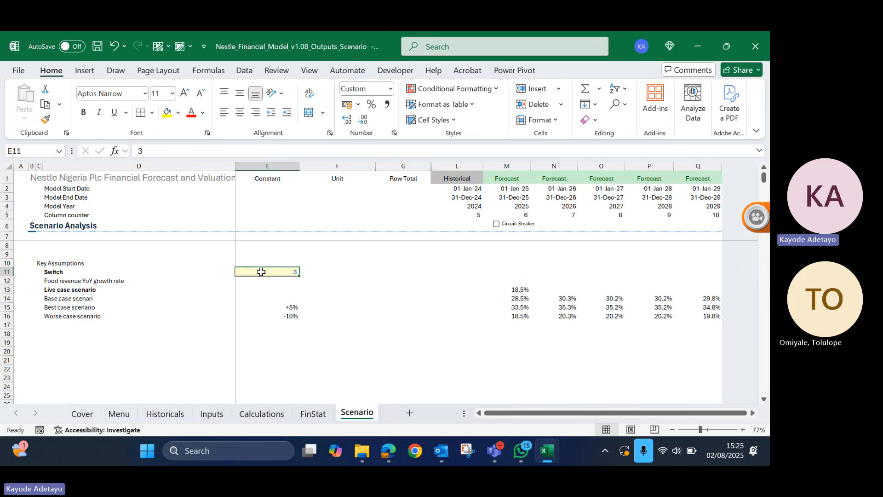
pyautogui.write('2')
pyautogui.press('Return')
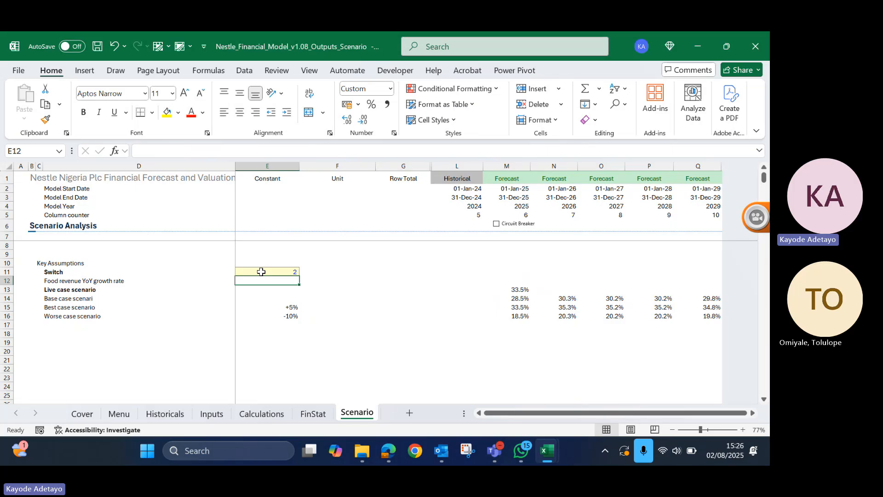
# - Set the switch in E11 to 1 to select the base case
pyautogui.doubleClick(261, 272)
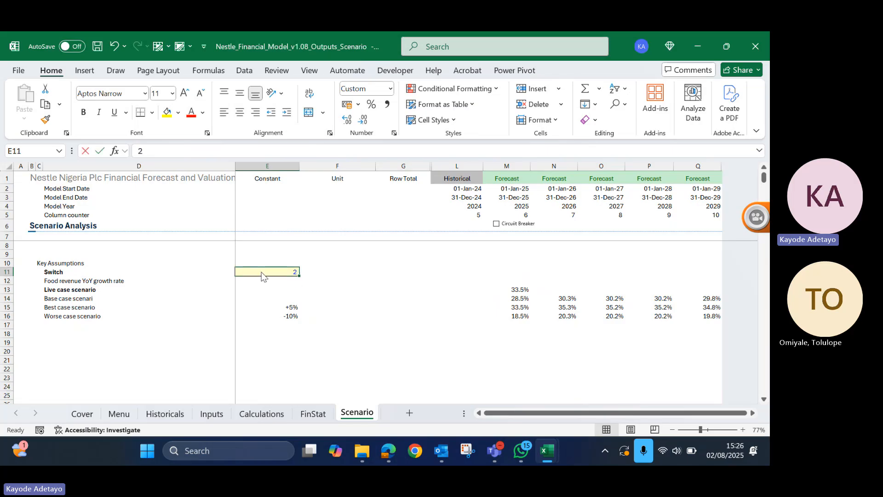
pyautogui.press('BackSpace')
pyautogui.write('1')
pyautogui.press('Return')
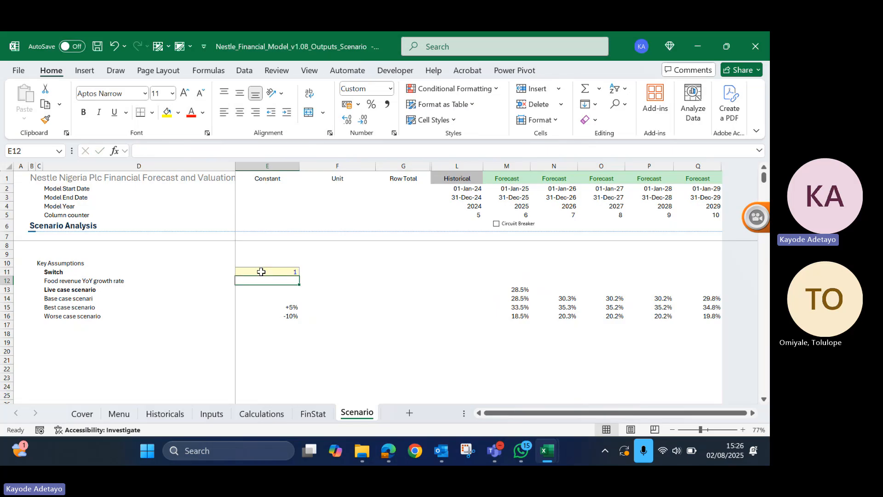
# - Fill the live case CHOOSE formula from M13 across the forecast years to Q13 and make the row bold
pyautogui.press('Down')
pyautogui.press('Right')
pyautogui.press('Right')
pyautogui.press('Right')
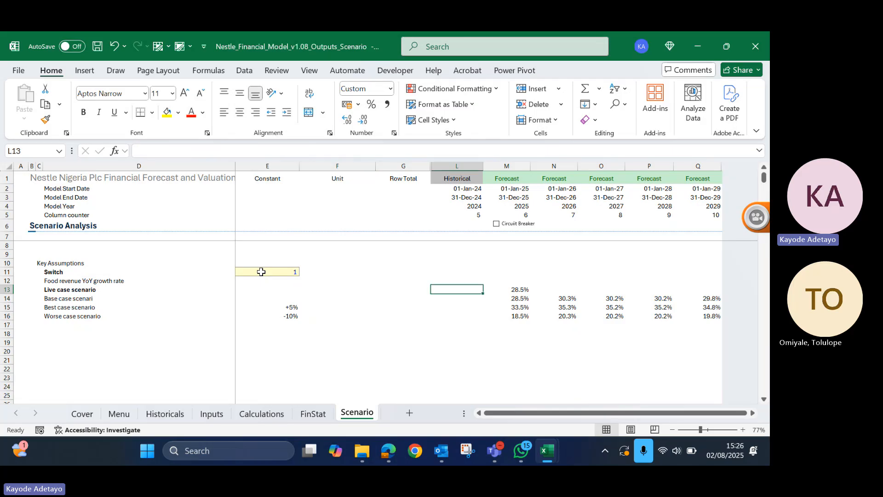
pyautogui.press('Right')
pyautogui.hotkey('shift', 'Right')
pyautogui.hotkey('shift', 'Right')
pyautogui.hotkey('shift', 'Right')
pyautogui.hotkey('shift', 'Right')
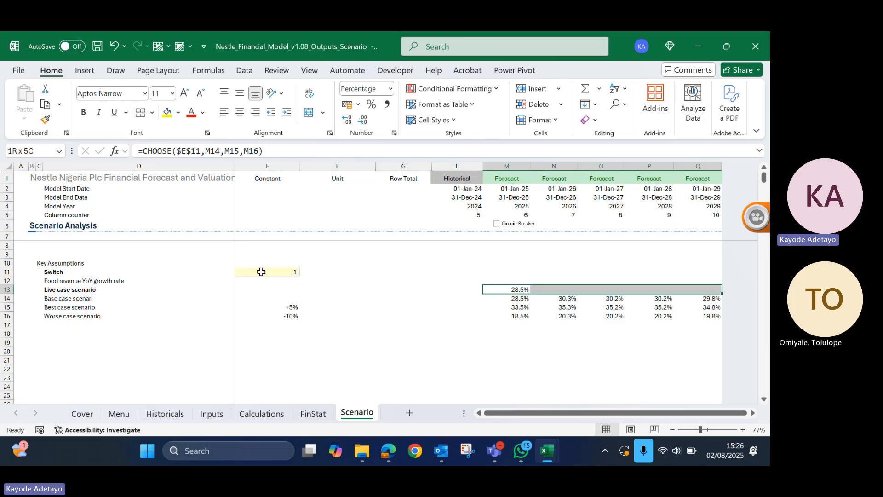
pyautogui.hotkey('ctrl', 'r')
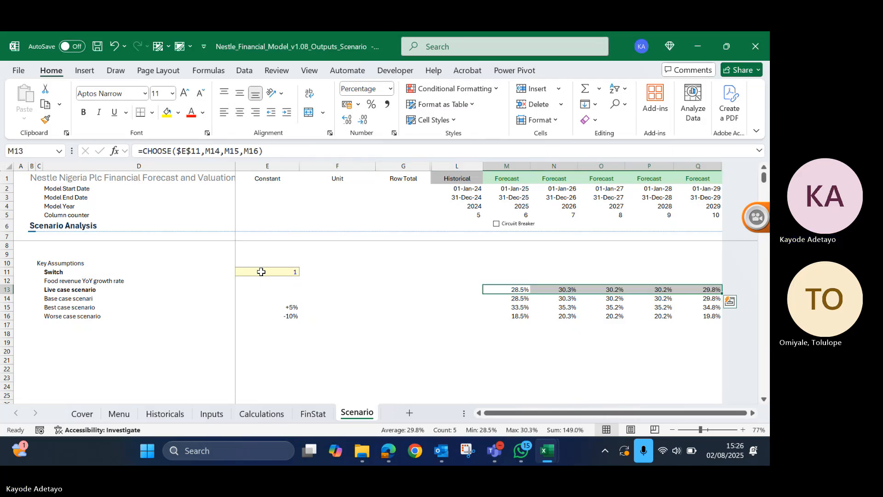
pyautogui.hotkey('ctrl', 'b')
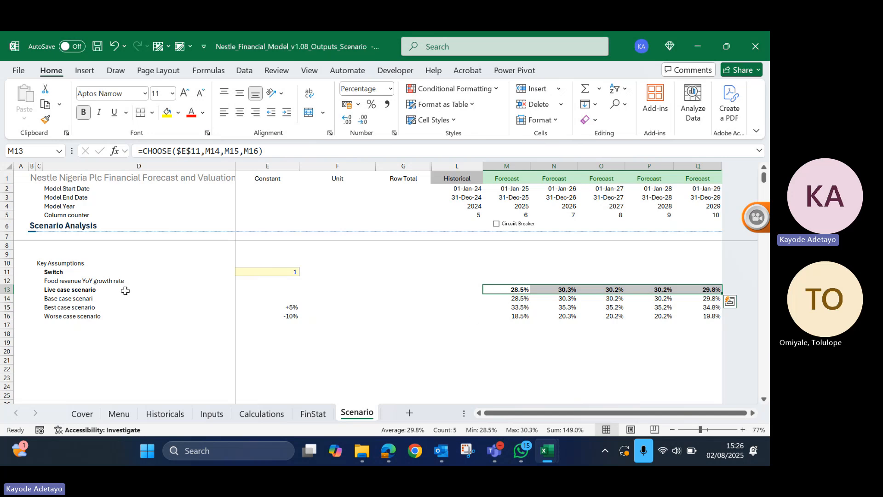
pyautogui.click(267, 272)
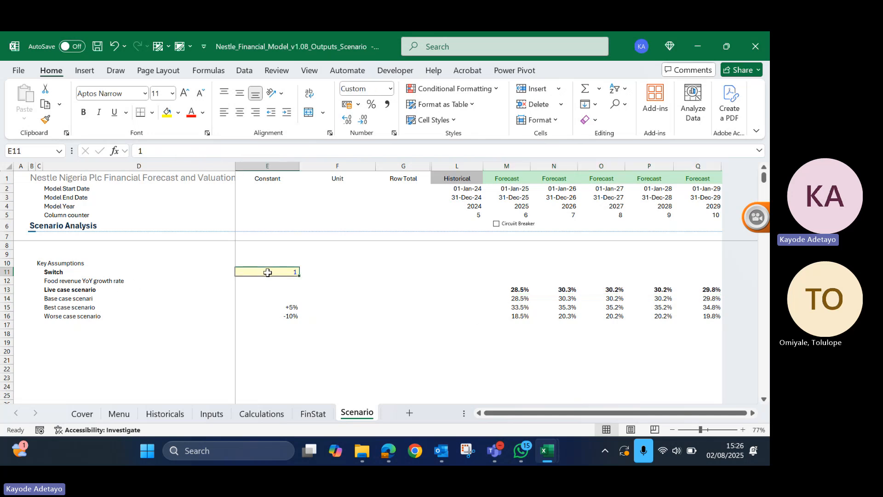
pyautogui.click(69, 298)
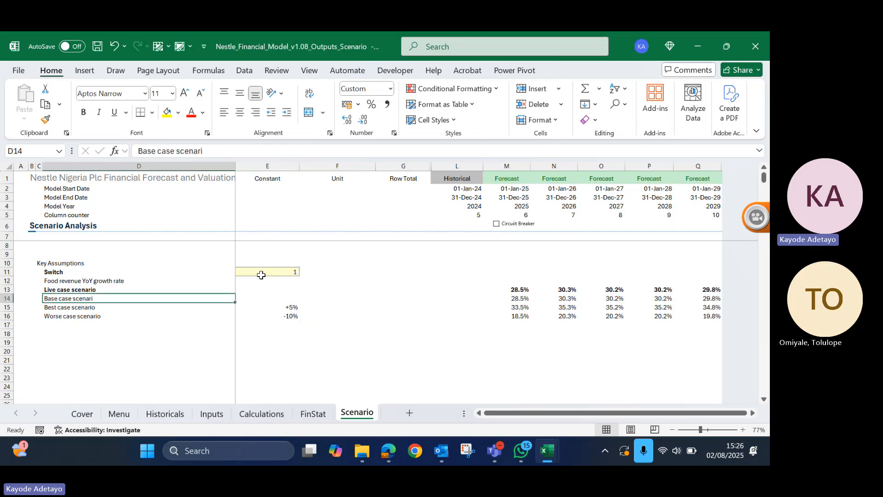
pyautogui.click(83, 307)
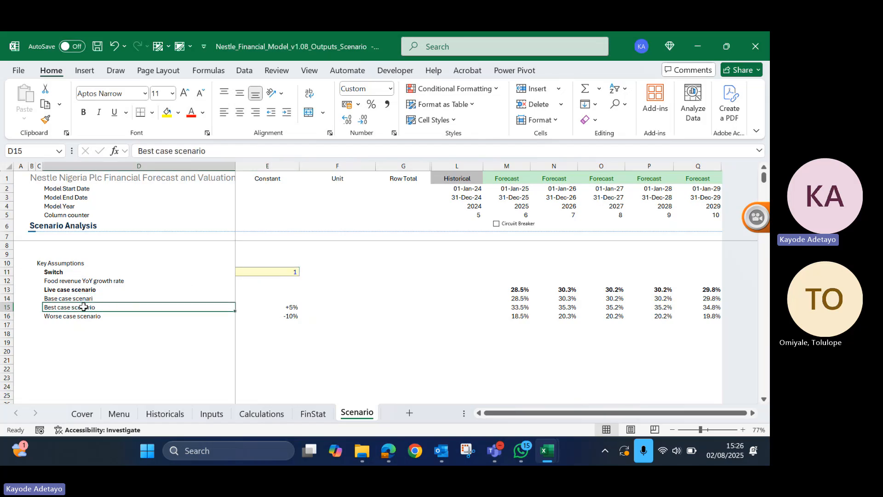
pyautogui.click(84, 317)
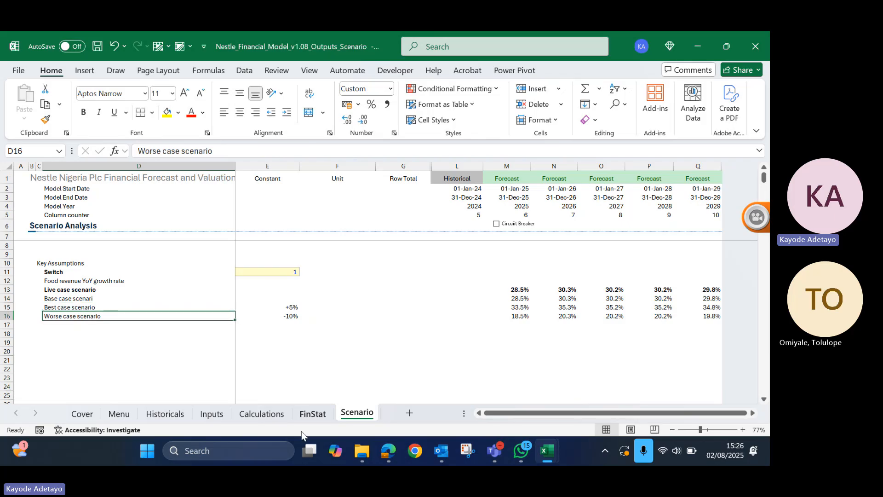
# - Link the 2025 food revenue growth rate in M21 of the Inputs sheet to the live case with =Scenario!M13
pyautogui.click(220, 416)
pyautogui.click(554, 314)
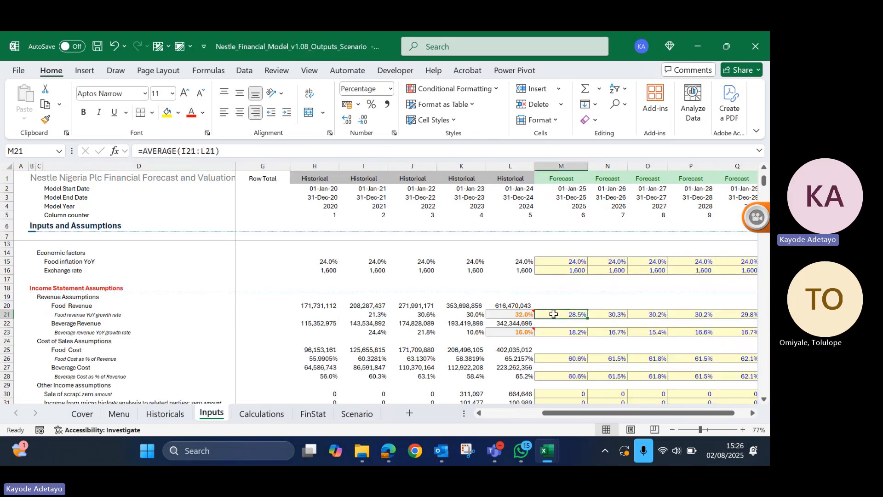
pyautogui.write('=')
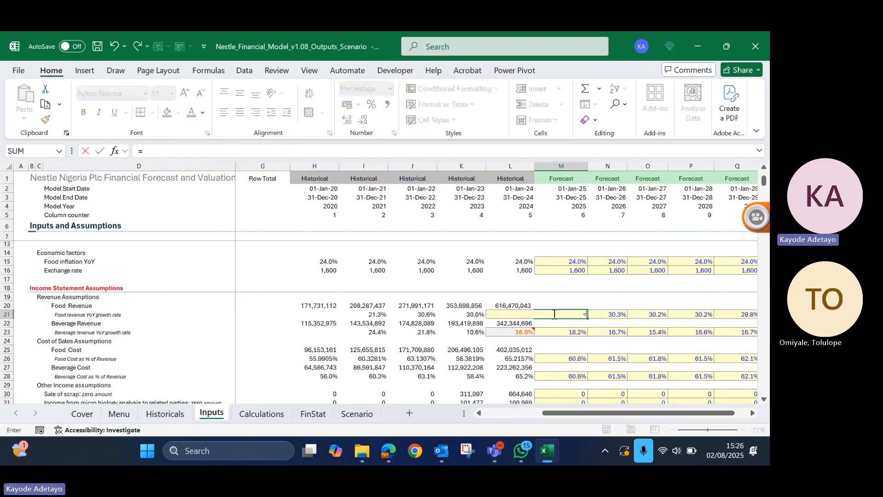
pyautogui.click(357, 414)
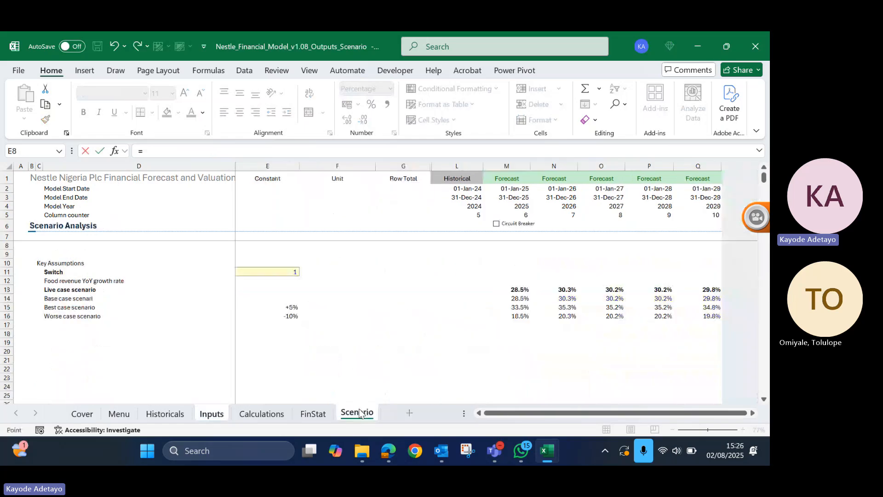
pyautogui.click(520, 289)
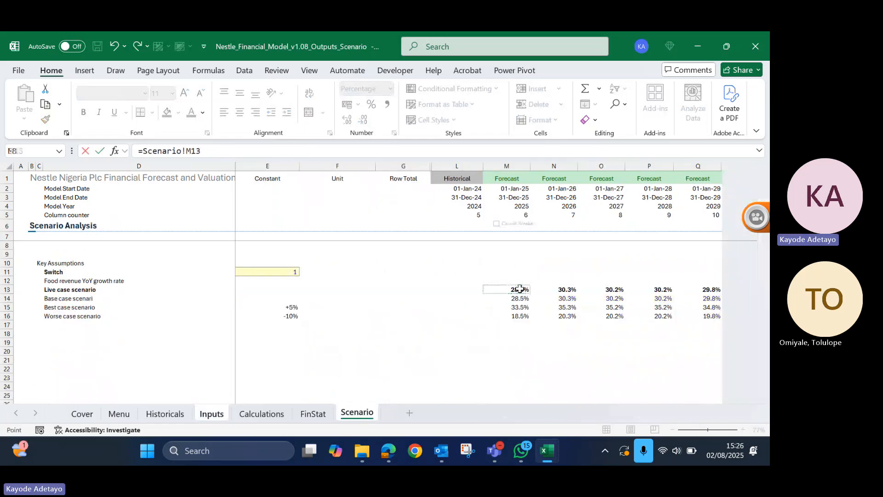
pyautogui.press('Return')
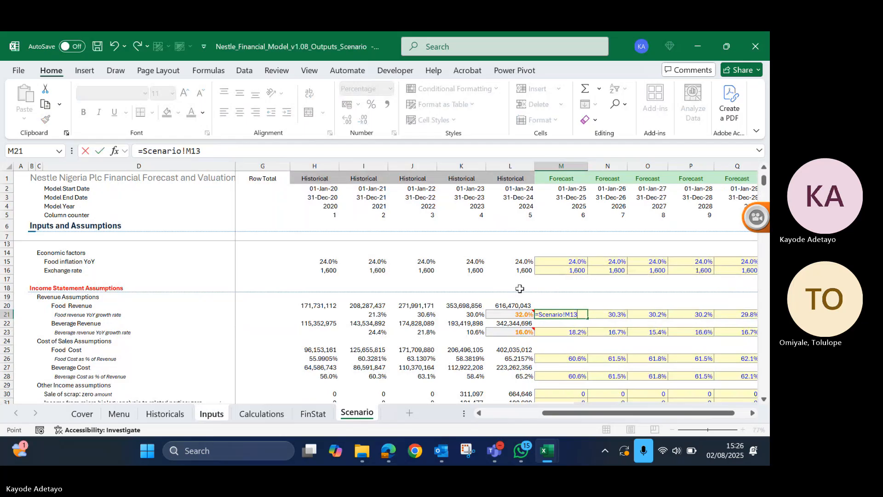
pyautogui.hotkey('ctrl', 'Return')
# - Fill the live case link from M21 across the remaining forecast years to Q21
pyautogui.hotkey('shift', 'Right')
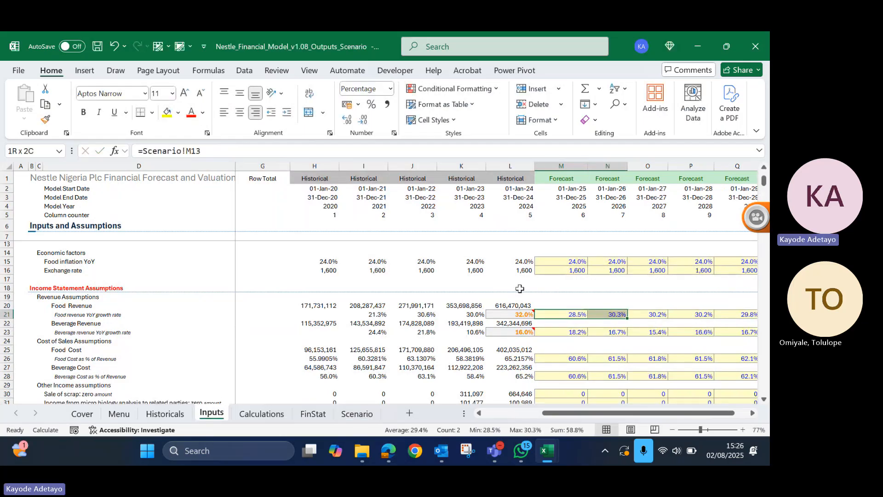
pyautogui.hotkey('shift', 'Right')
pyautogui.hotkey('shift', 'Right')
pyautogui.hotkey('shift', 'Right')
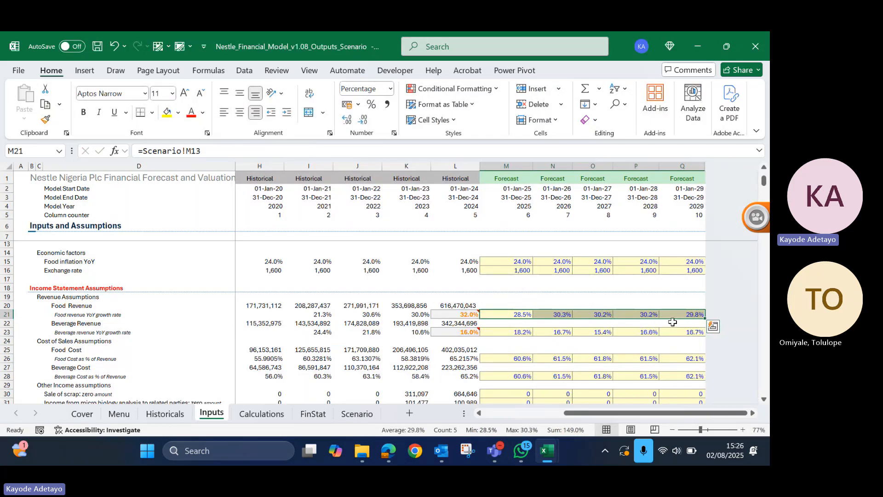
# - Remove the yellow fill from the food revenue growth rate forecast cells M21:Q21
pyautogui.press('alt')
pyautogui.press('h')
pyautogui.press('h')
pyautogui.press('n')
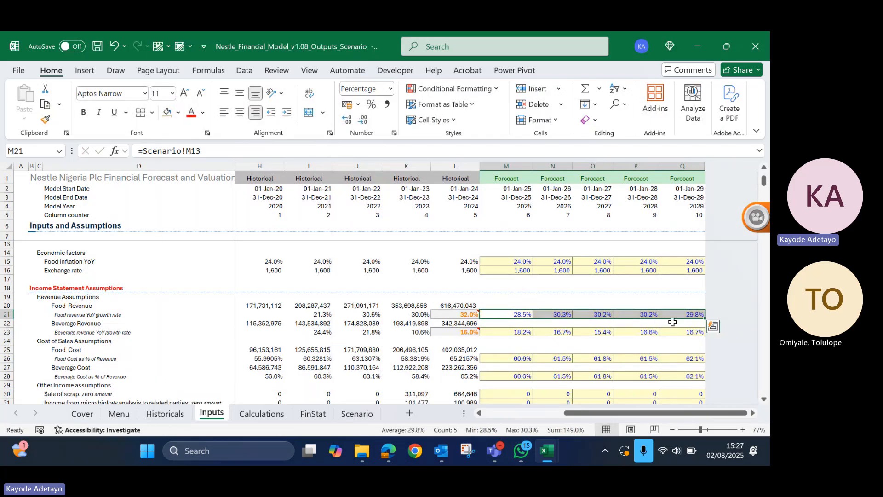
pyautogui.press('Left')
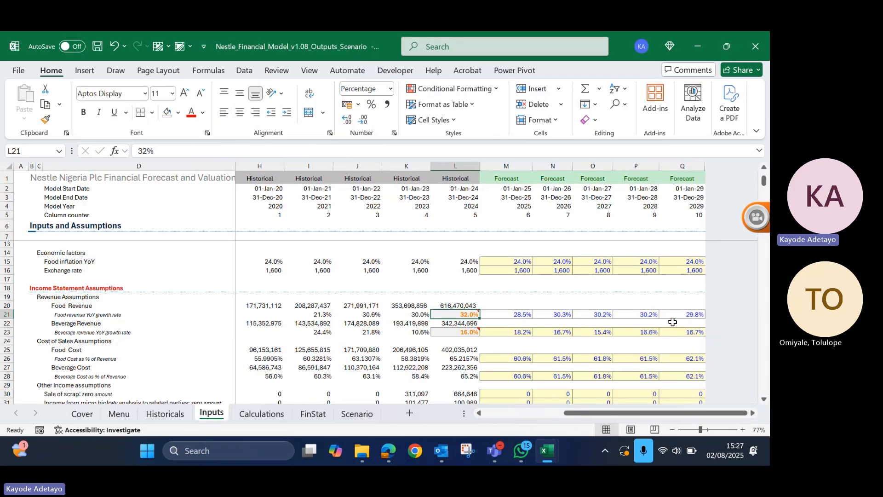
# - Change the font colour of the linked food revenue growth rates in M21:Q21 to black
pyautogui.press('Right')
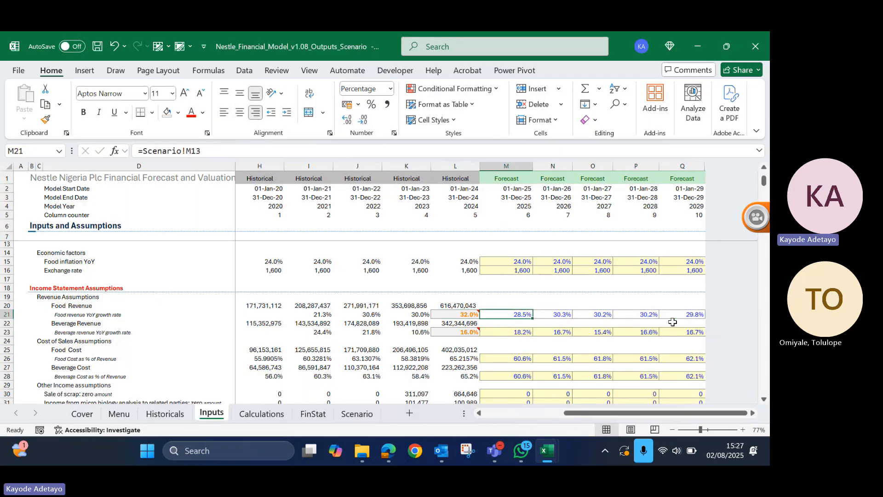
pyautogui.hotkey('ctrl', 'shift', 'Right')
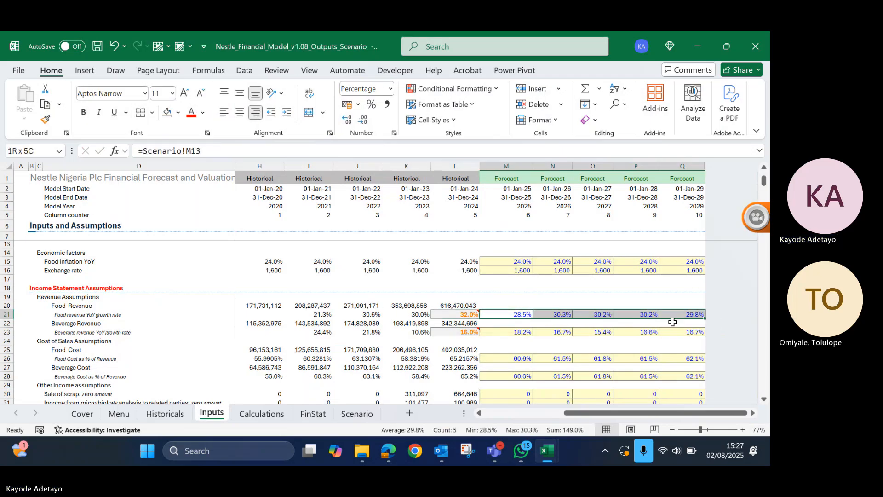
pyautogui.click(203, 113)
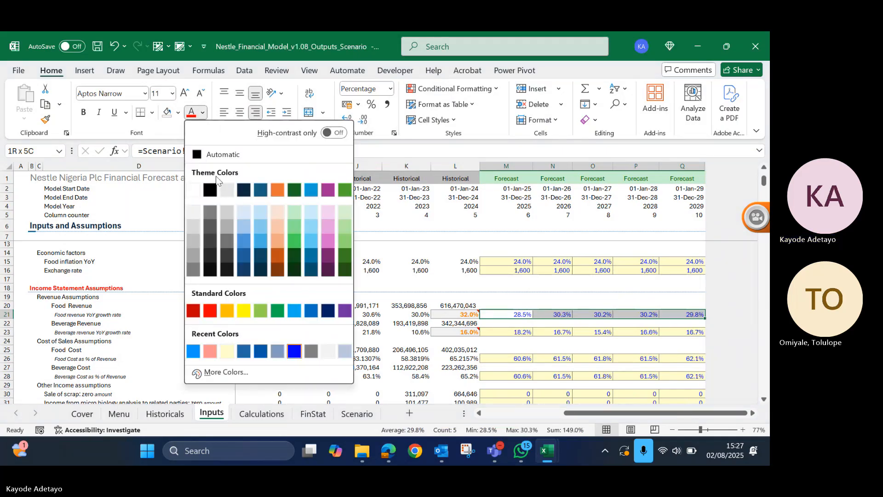
pyautogui.press('Escape')
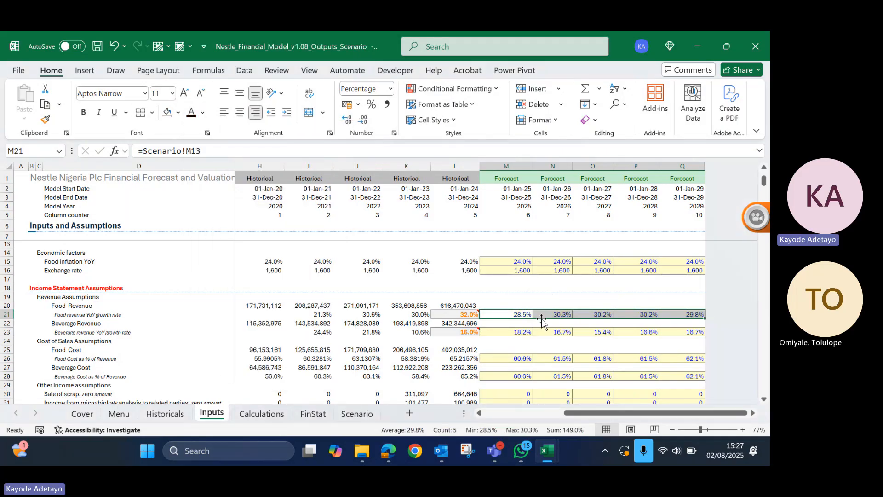
pyautogui.click(358, 331)
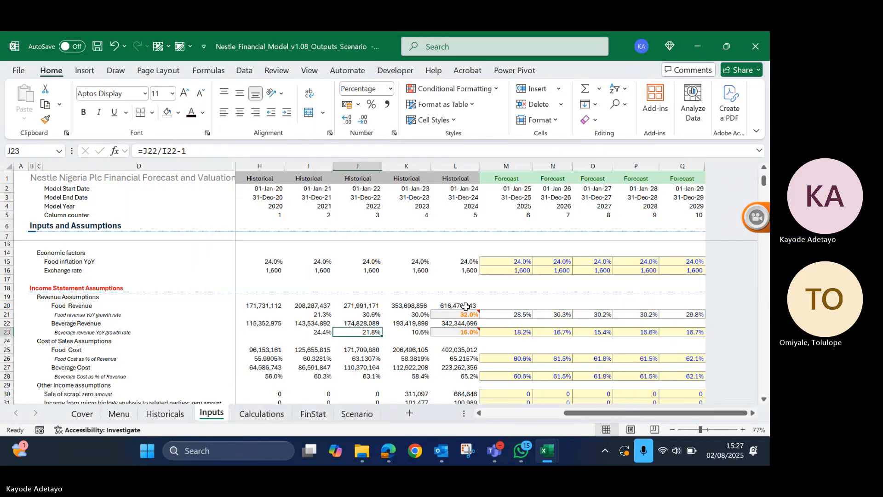
# - Review the linked 2025 food growth rate in Inputs and the Calculations and FinStat sheets
pyautogui.click(514, 316)
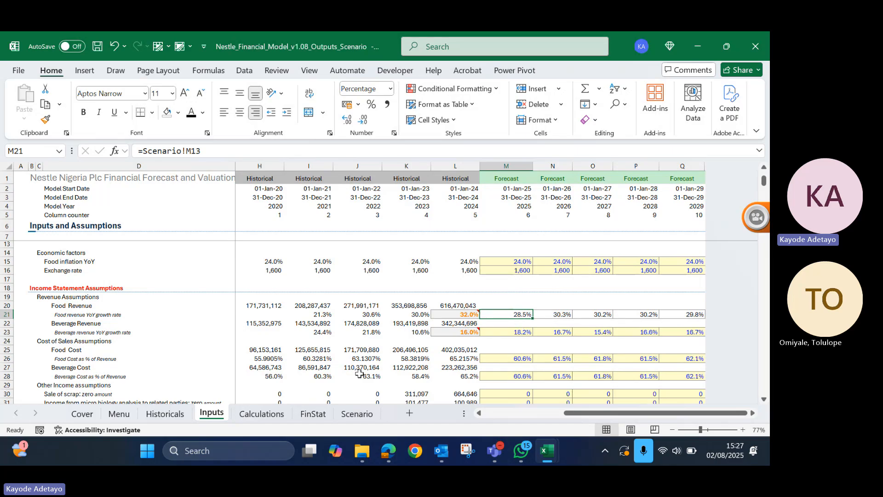
pyautogui.click(261, 414)
pyautogui.click(312, 414)
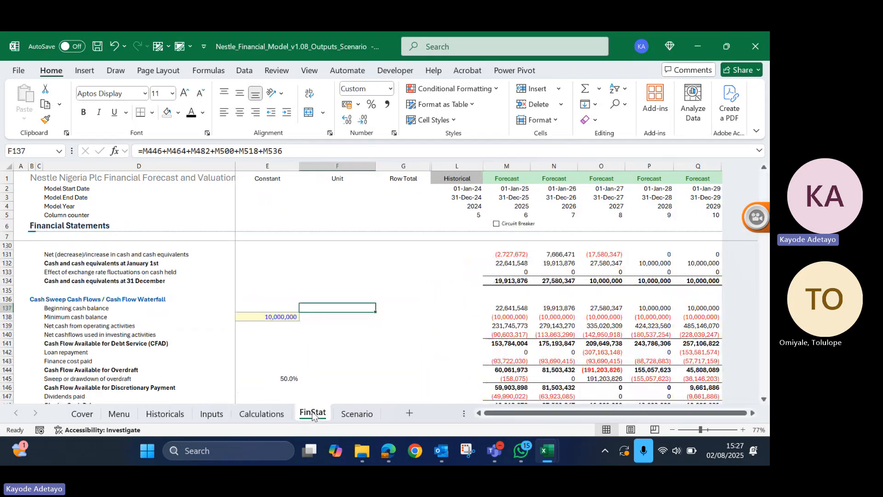
pyautogui.click(211, 414)
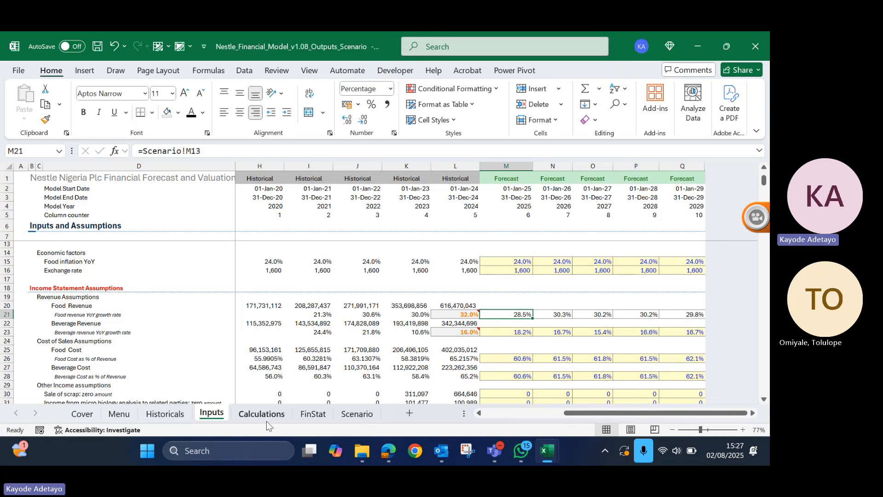
# - Set the switch in E11 of the Scenario sheet to 2 to run the best case
pyautogui.click(351, 415)
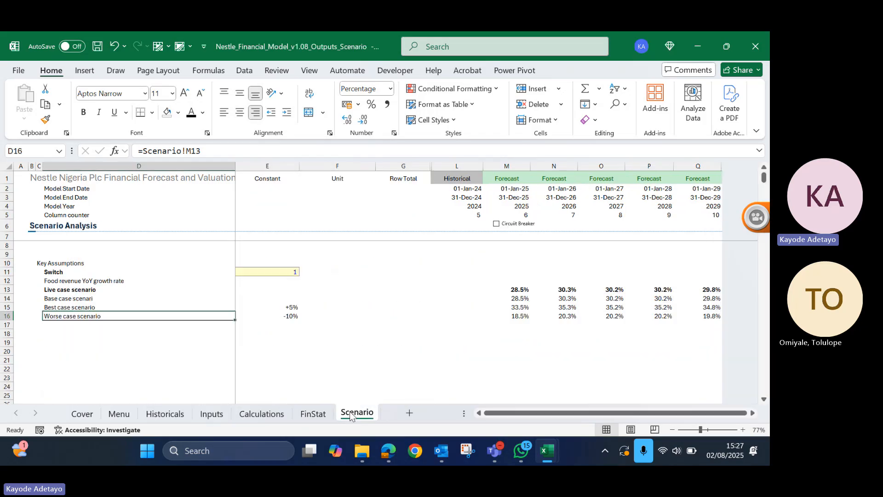
pyautogui.click(283, 274)
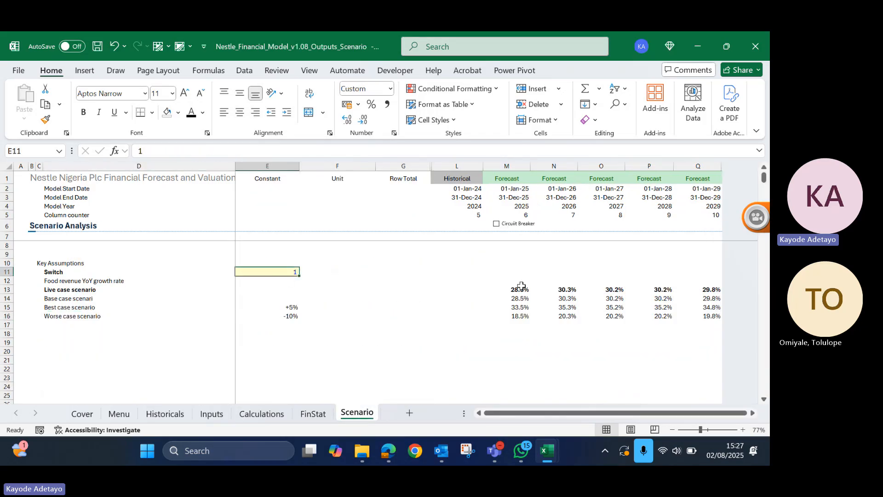
pyautogui.write('2')
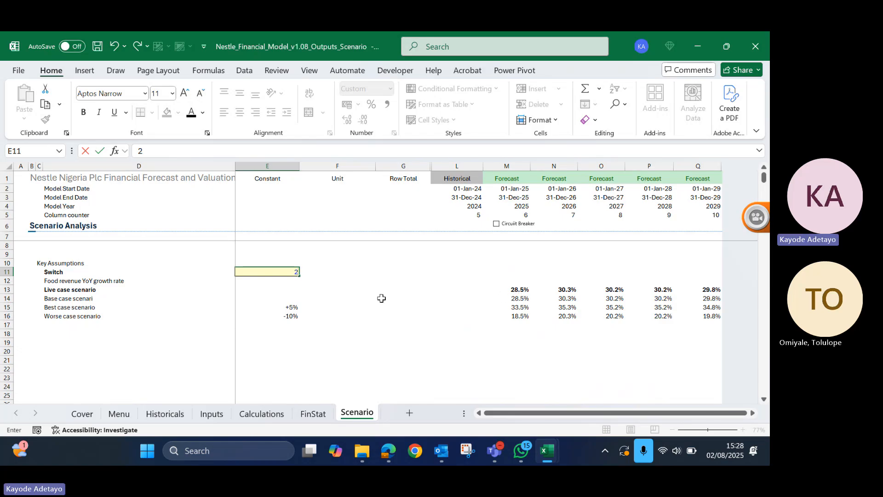
pyautogui.press('Return')
pyautogui.press('Return')
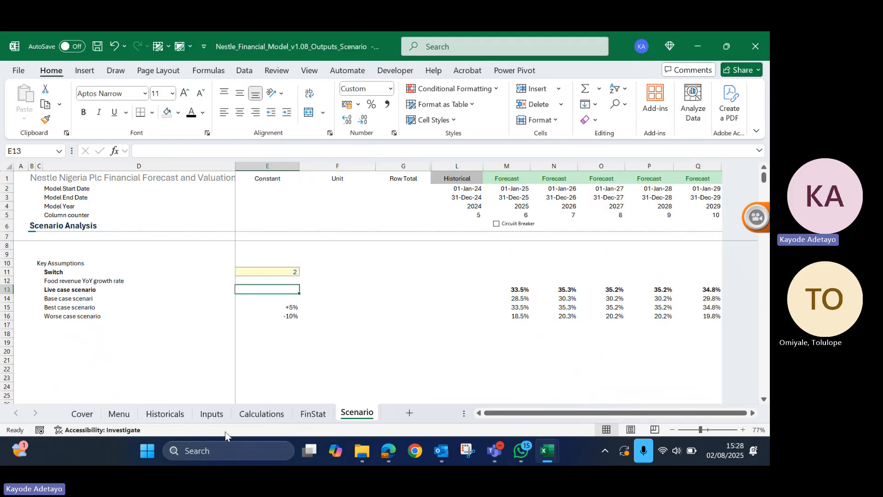
# - Review the best case food revenue growth rates in the Inputs sheet and the loan and finance cost schedules in Calculations
pyautogui.click(208, 408)
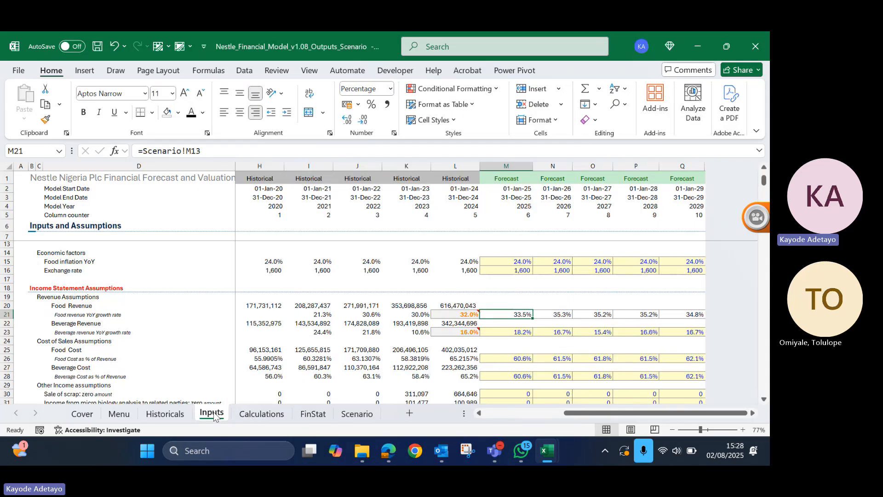
pyautogui.click(351, 415)
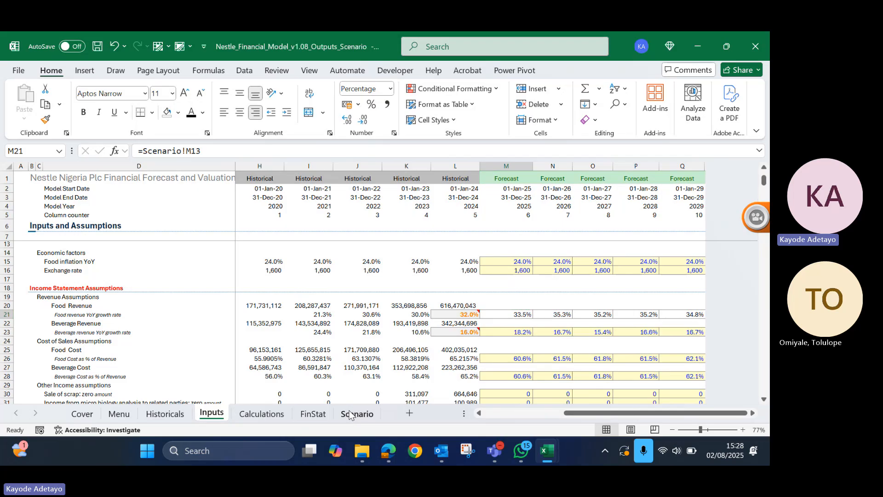
pyautogui.click(263, 414)
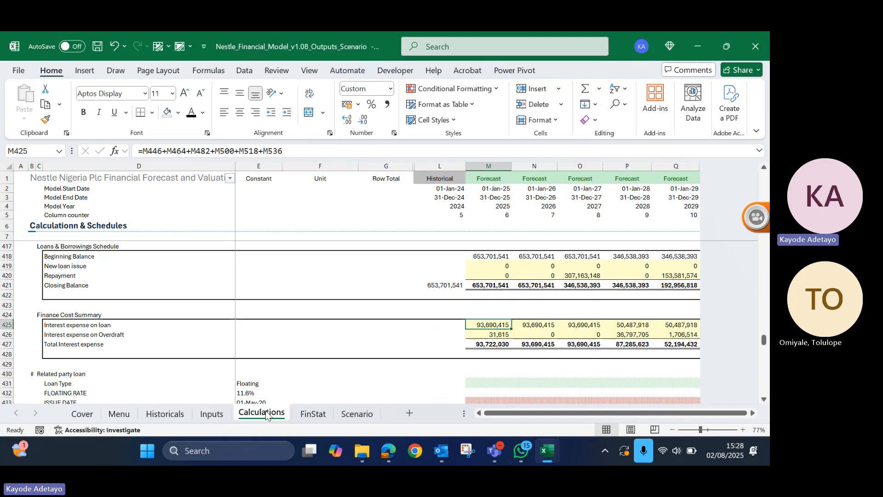
pyautogui.click(362, 415)
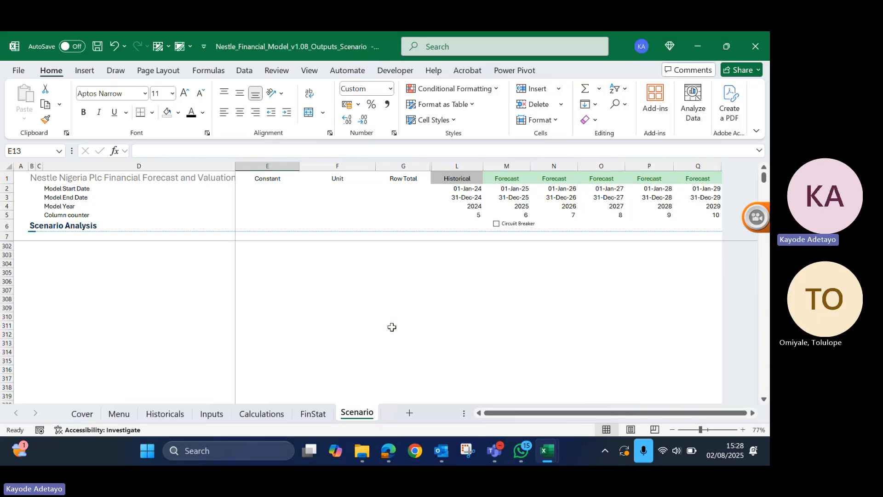
pyautogui.scroll(-1, 392, 328)
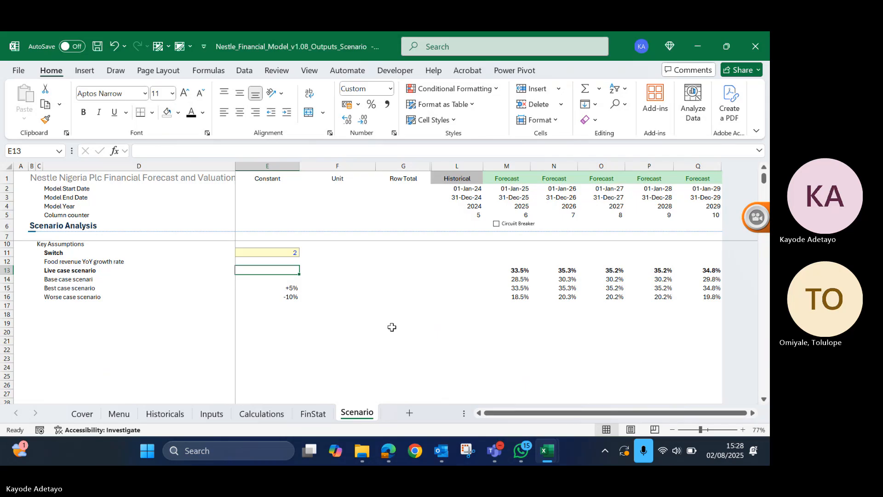
# - Examine the balance sheet, balance check and cash flow statement in FinStat under the best case, then return to the Scenario sheet
pyautogui.click(320, 416)
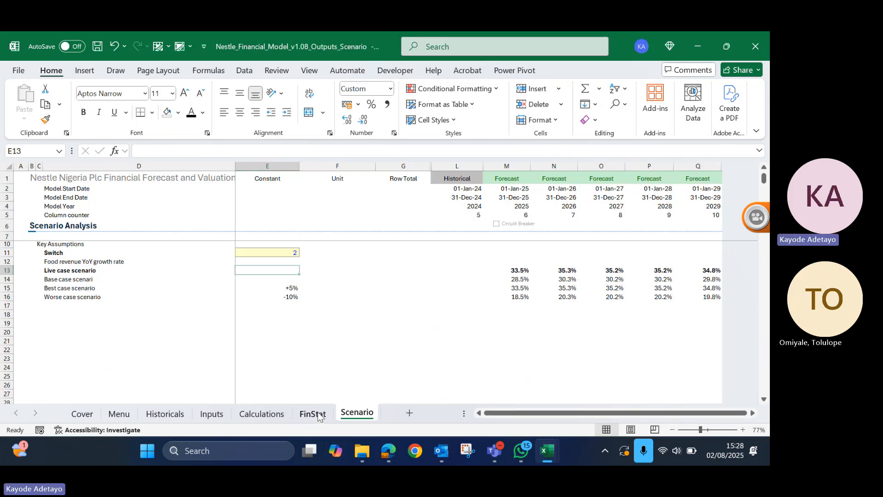
pyautogui.scroll(-1, 526, 347)
pyautogui.scroll(4, 525, 347)
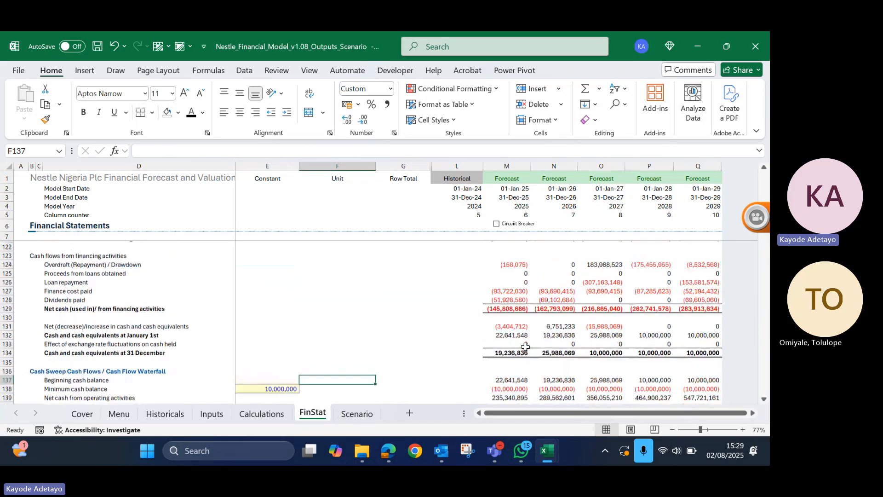
pyautogui.scroll(9, 525, 347)
pyautogui.scroll(-15, 526, 347)
pyautogui.scroll(20, 526, 347)
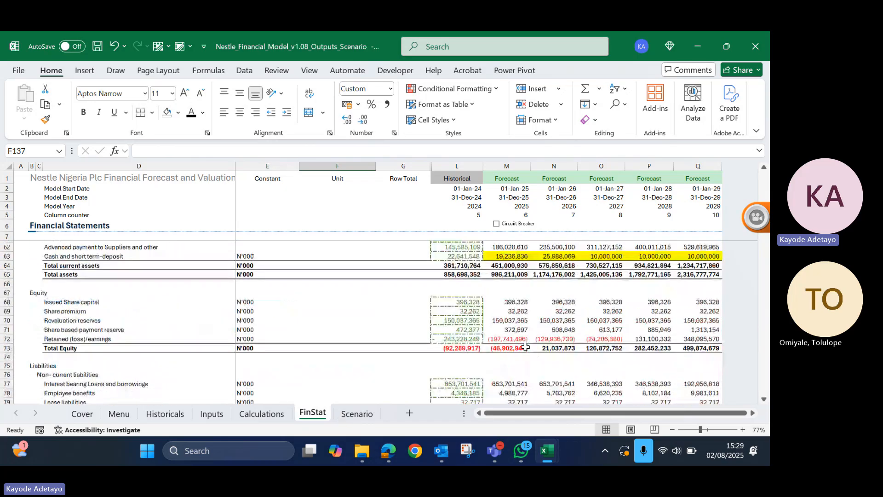
pyautogui.scroll(9, 525, 347)
pyautogui.scroll(-5, 525, 346)
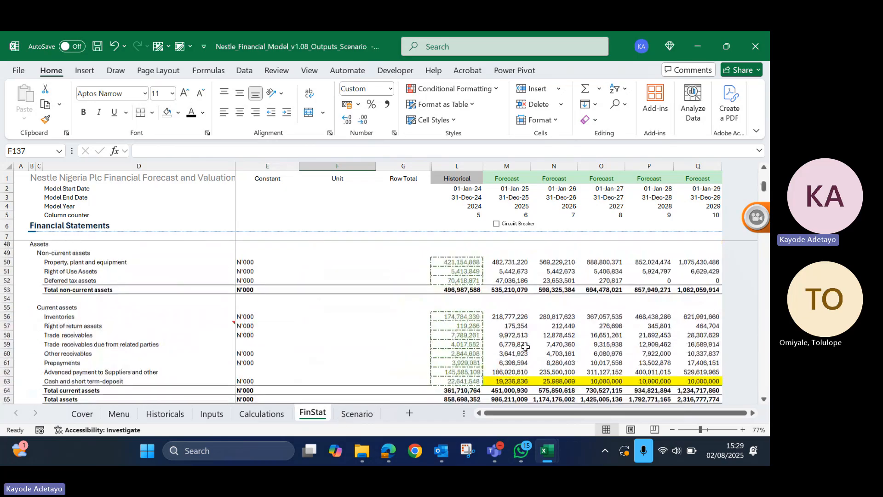
pyautogui.scroll(-16, 525, 347)
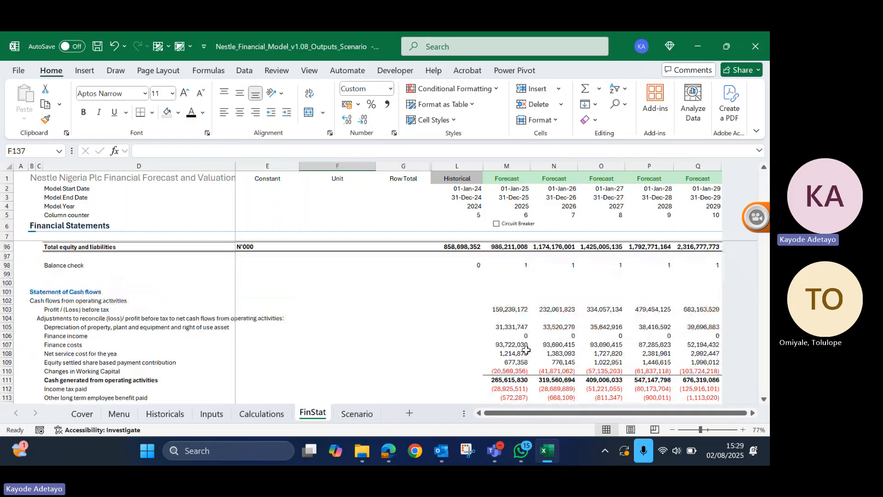
pyautogui.scroll(2, 525, 349)
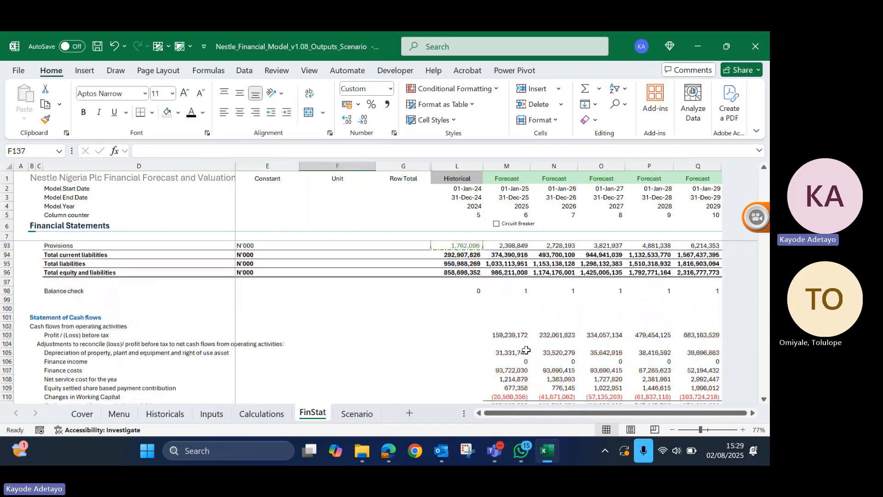
pyautogui.click(262, 414)
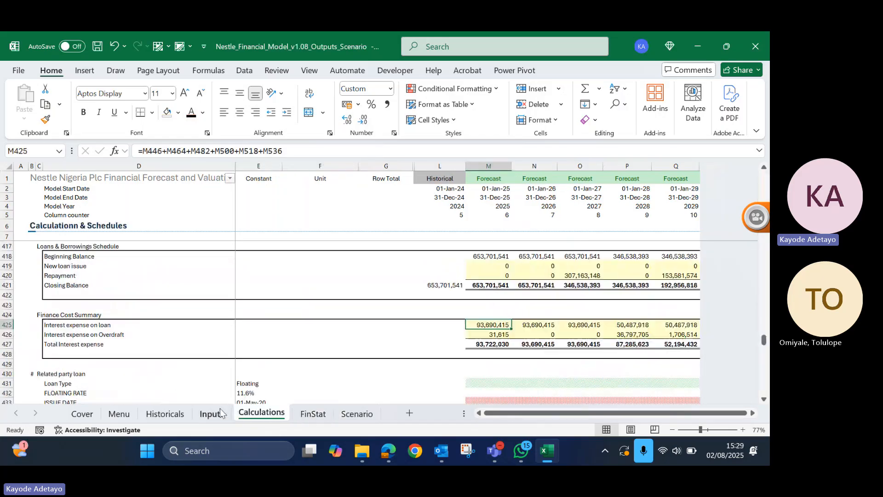
pyautogui.click(355, 414)
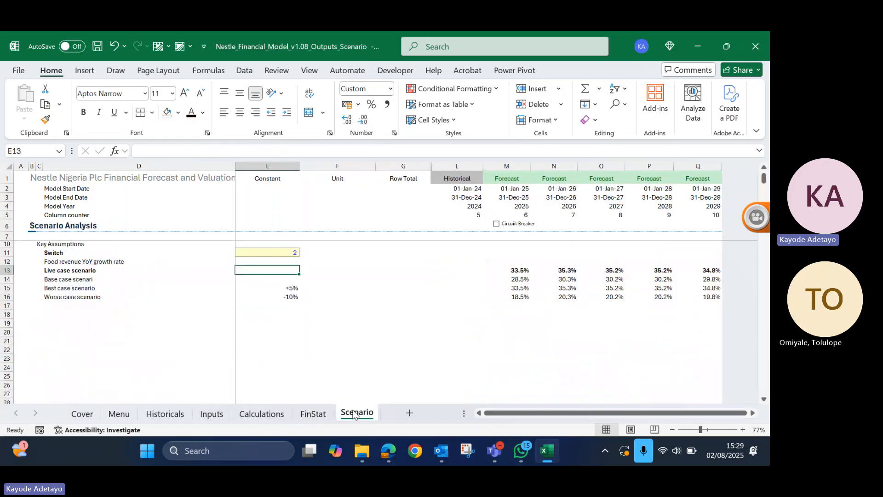
# - Set the switch in E11 to 3 for the worse case and recalculate the model while viewing FinStat
pyautogui.click(286, 255)
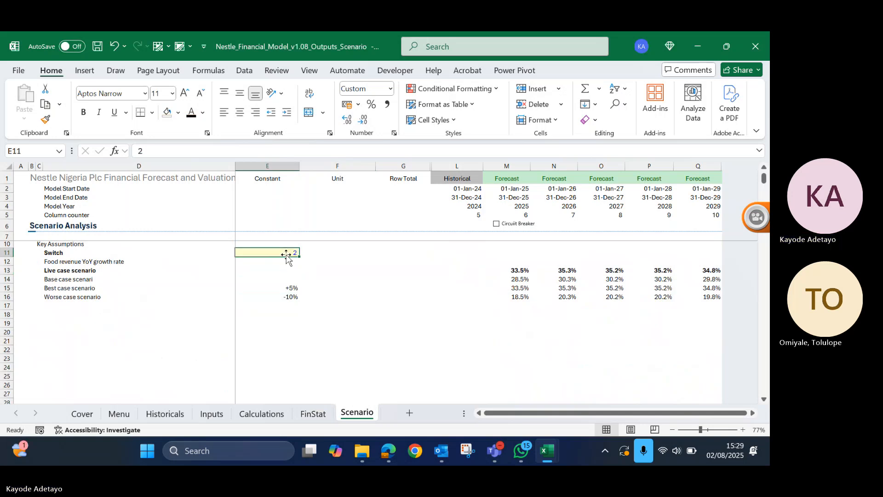
pyautogui.write('3')
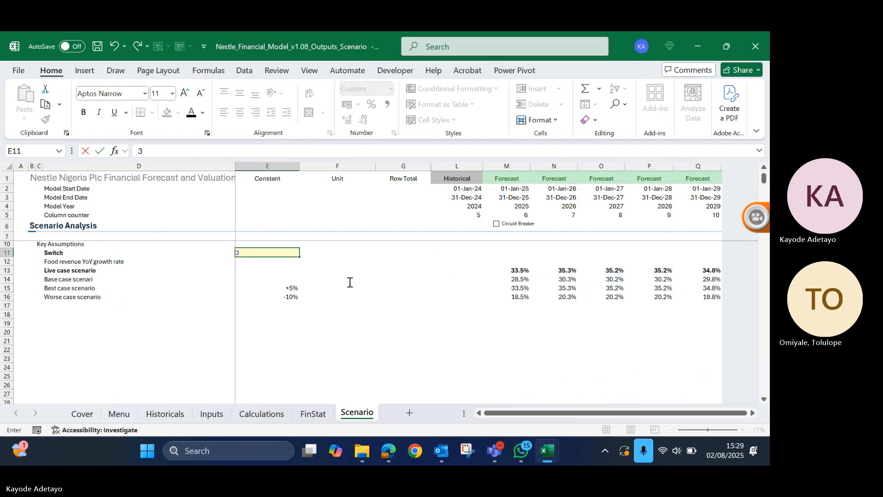
pyautogui.press('Return')
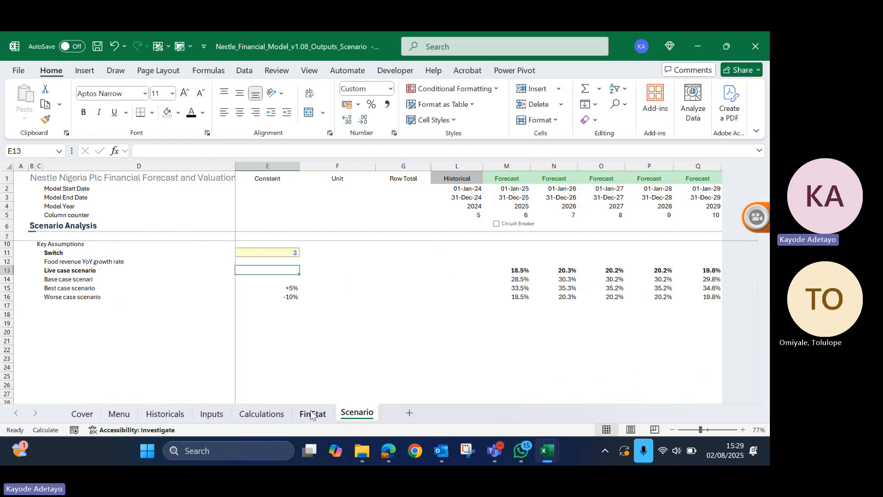
pyautogui.click(312, 414)
pyautogui.scroll(4, 517, 274)
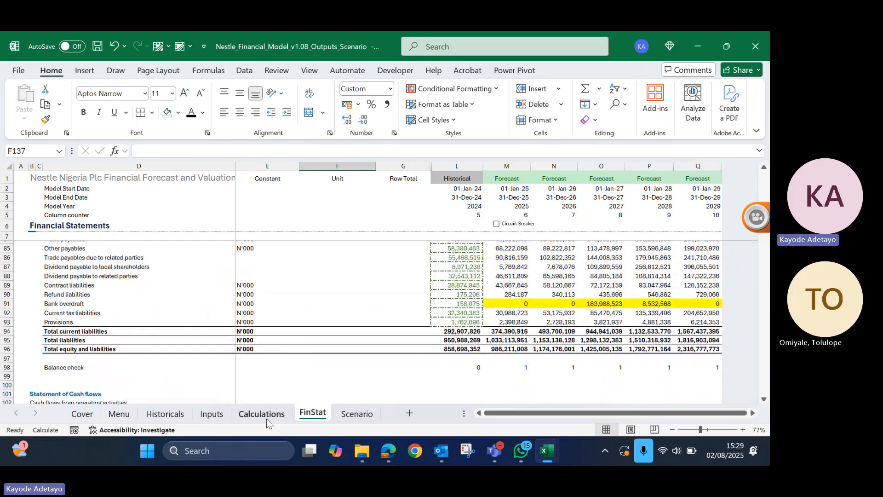
pyautogui.press('F9')
pyautogui.click(345, 415)
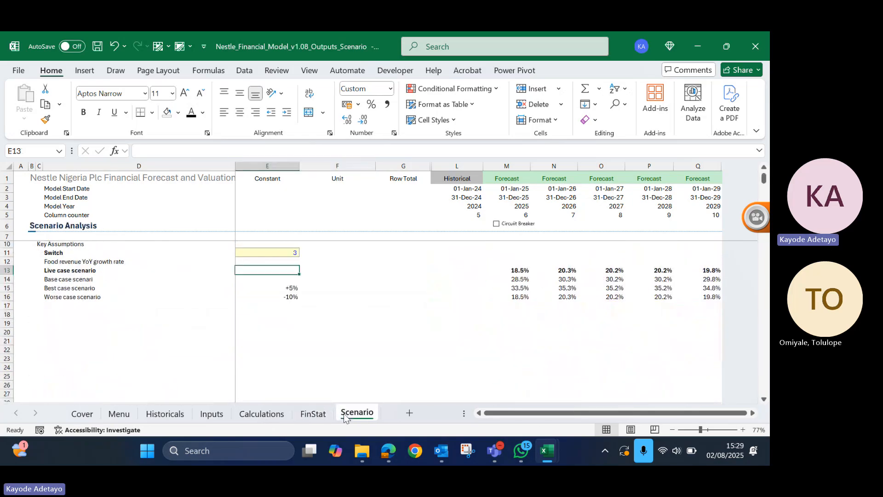
# - Insert a combo box form control beside the switch cell E11, spanning columns F and G in row 11
pyautogui.click(259, 251)
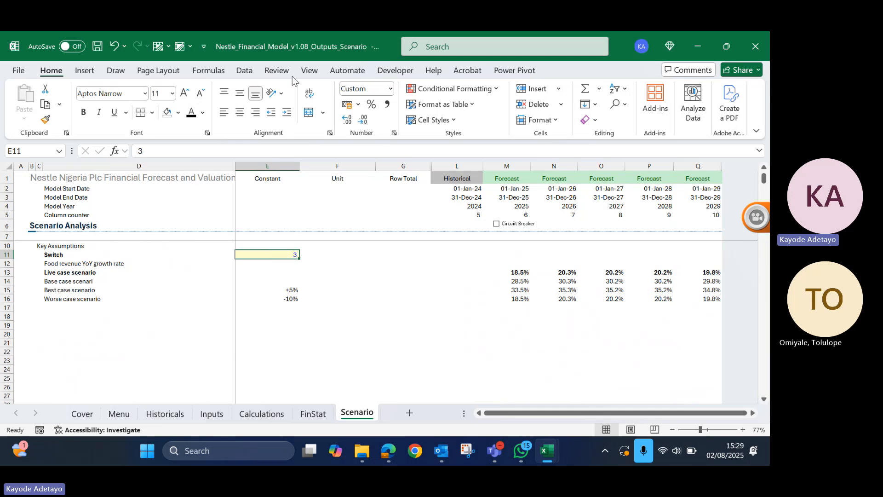
pyautogui.click(391, 71)
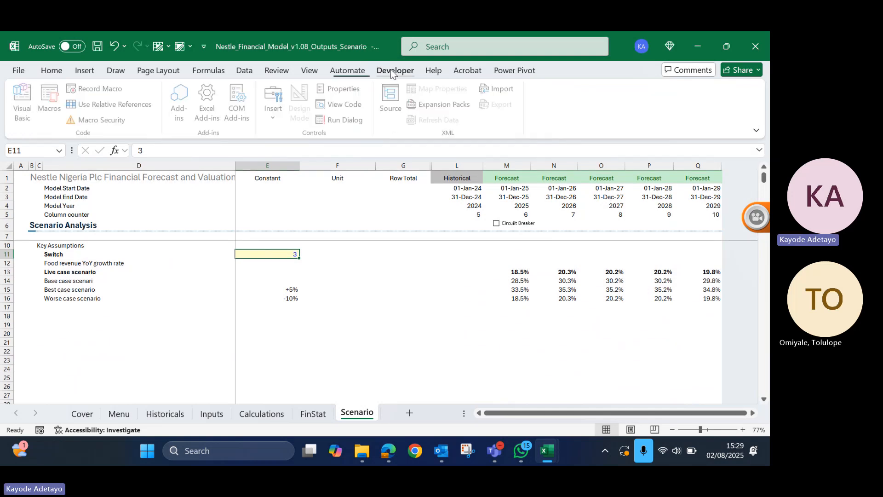
pyautogui.click(275, 106)
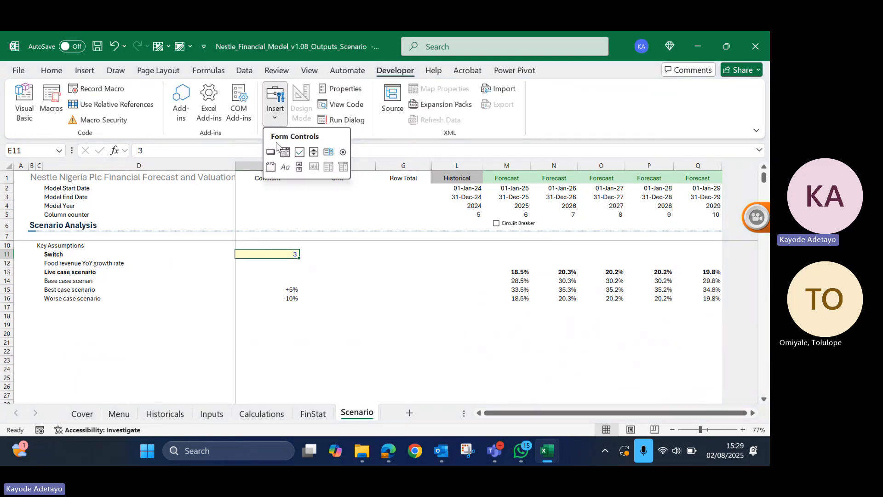
pyautogui.click(285, 152)
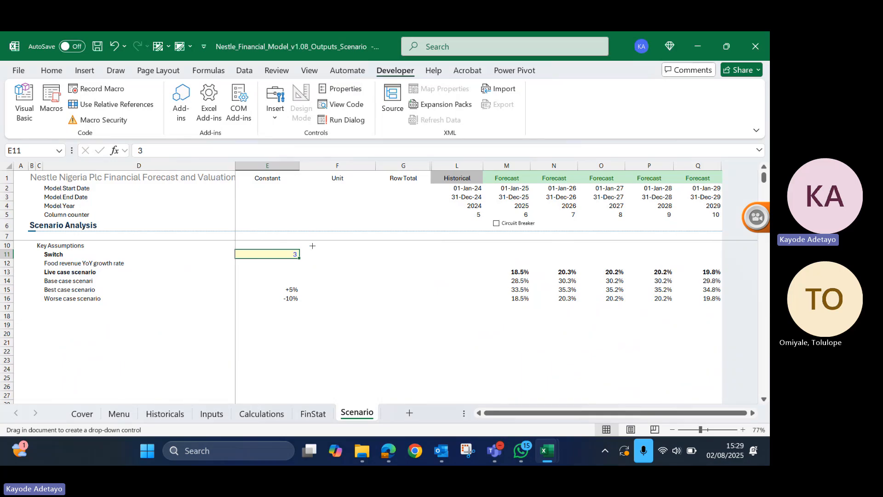
pyautogui.moveTo(314, 252); pyautogui.dragTo(415, 260)
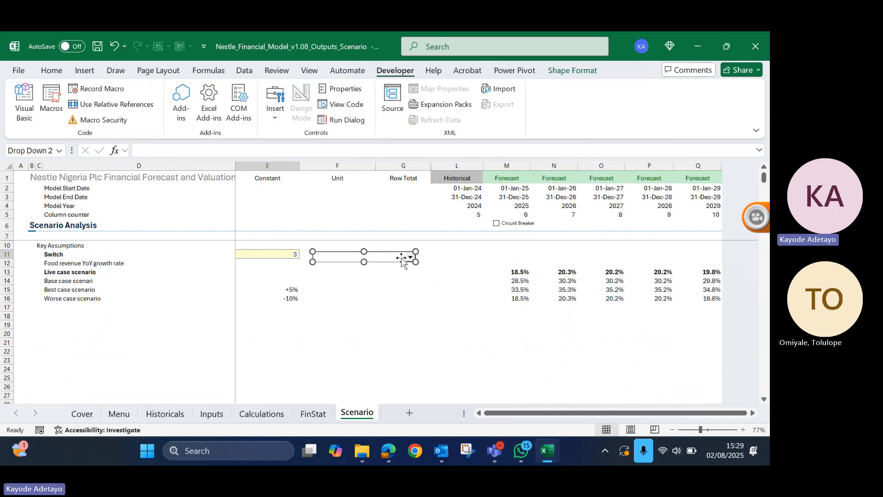
# - Set the combo box's input range to the three case labels in $D$14:$D$16
pyautogui.rightClick(401, 258)
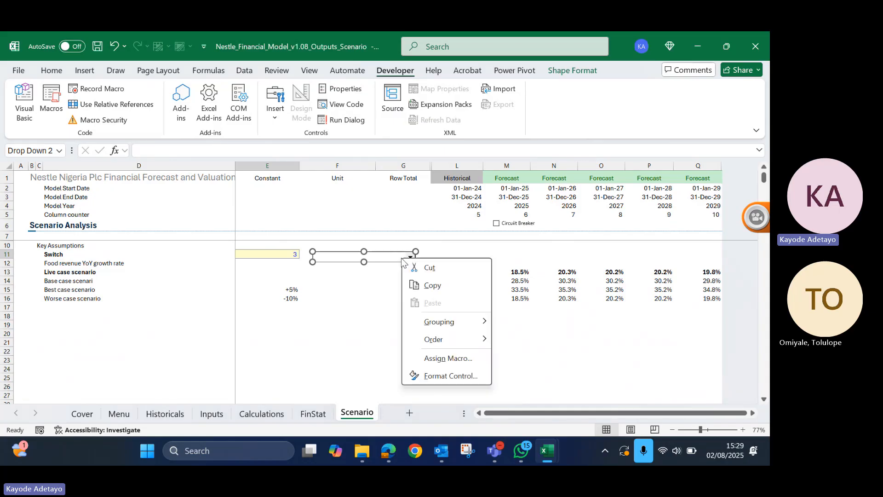
pyautogui.click(439, 374)
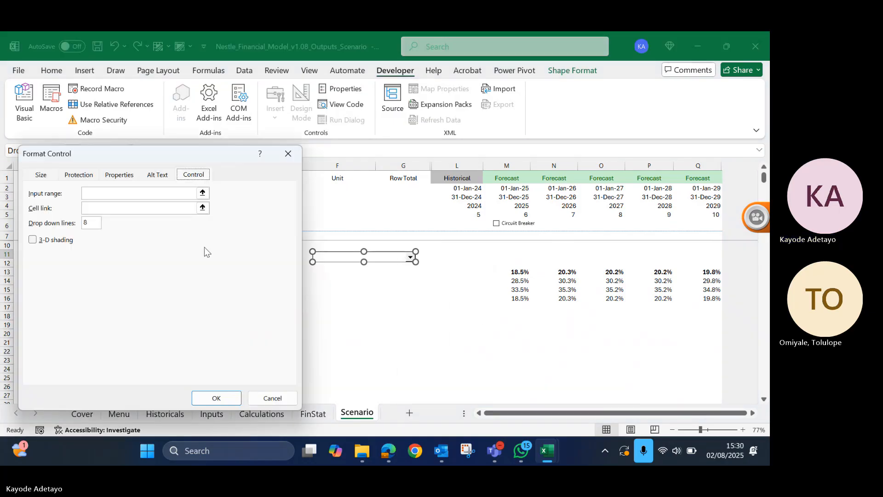
pyautogui.click(100, 194)
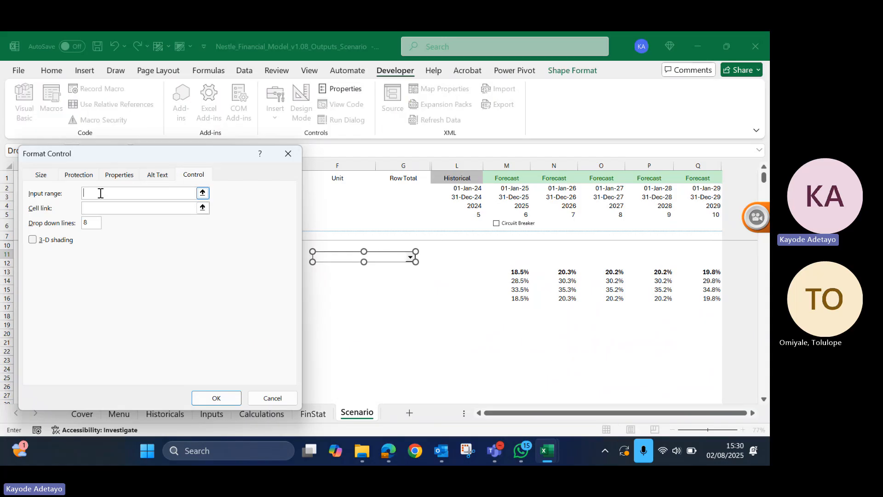
pyautogui.moveTo(113, 157); pyautogui.dragTo(323, 180)
pyautogui.click(66, 281)
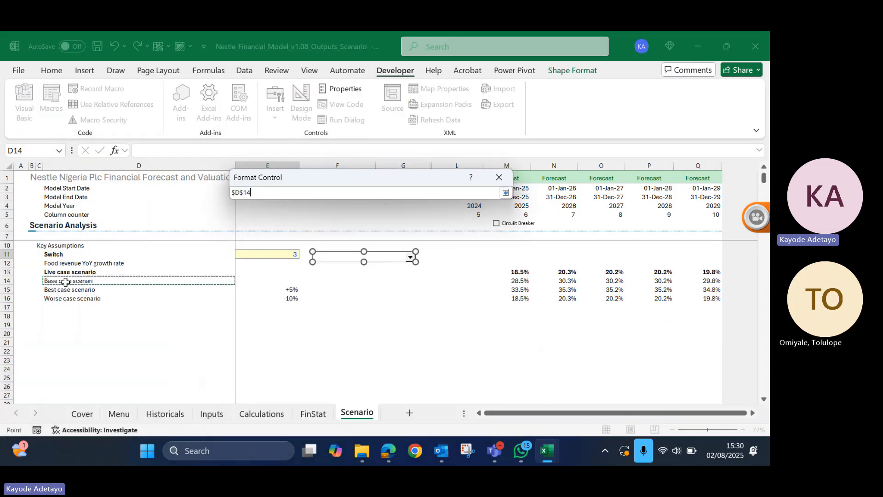
pyautogui.moveTo(66, 282); pyautogui.dragTo(68, 298)
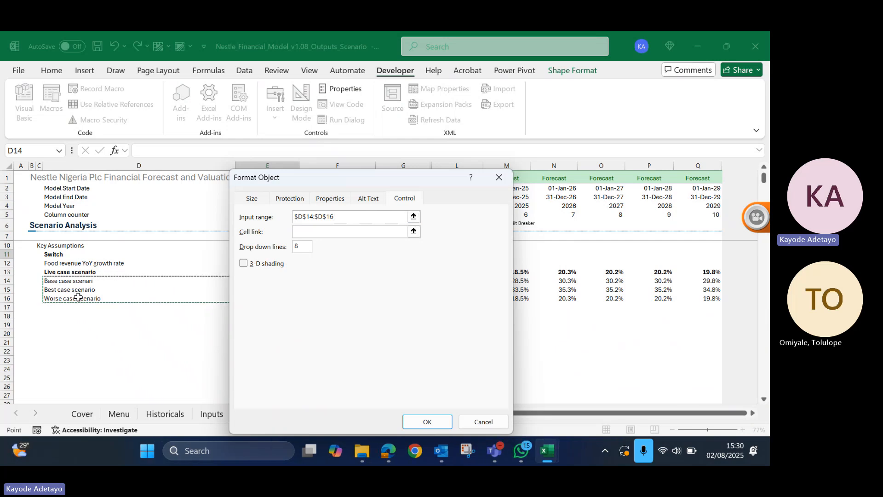
# - Link the combo box to the switch cell $E$11 and apply the control settings
pyautogui.click(323, 231)
pyautogui.moveTo(382, 180); pyautogui.dragTo(558, 225)
pyautogui.click(273, 253)
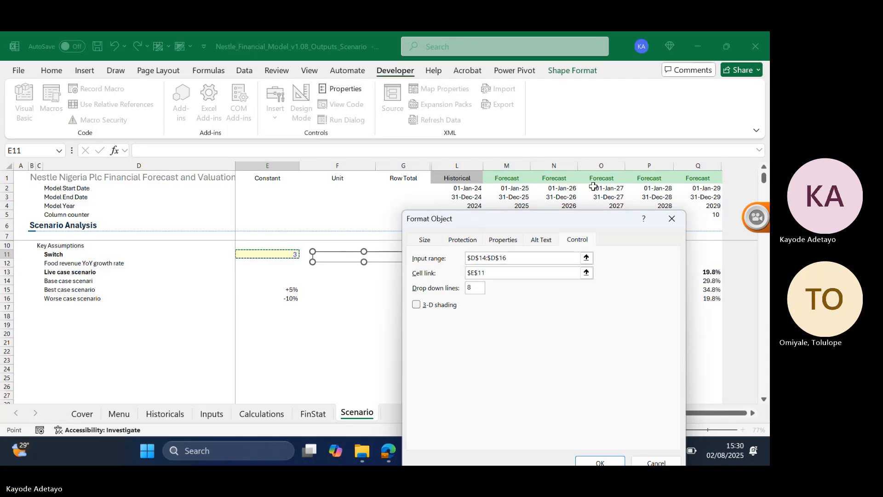
pyautogui.moveTo(560, 224); pyautogui.dragTo(526, 107)
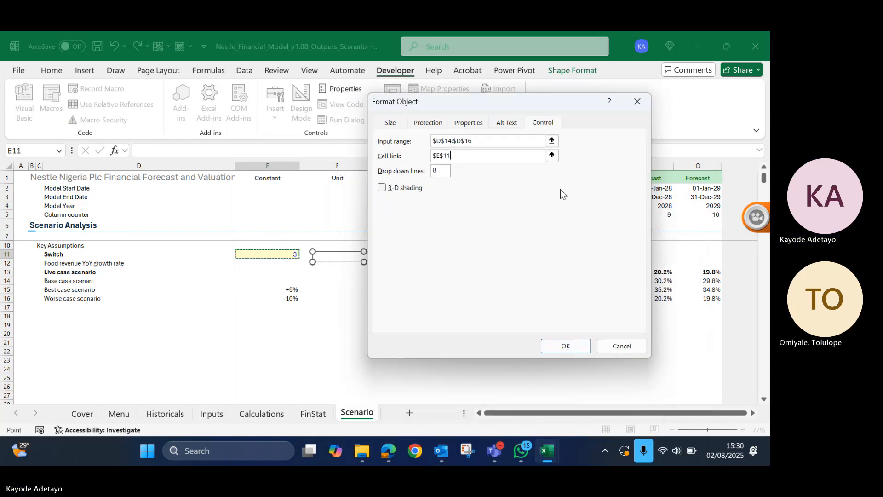
pyautogui.click(573, 344)
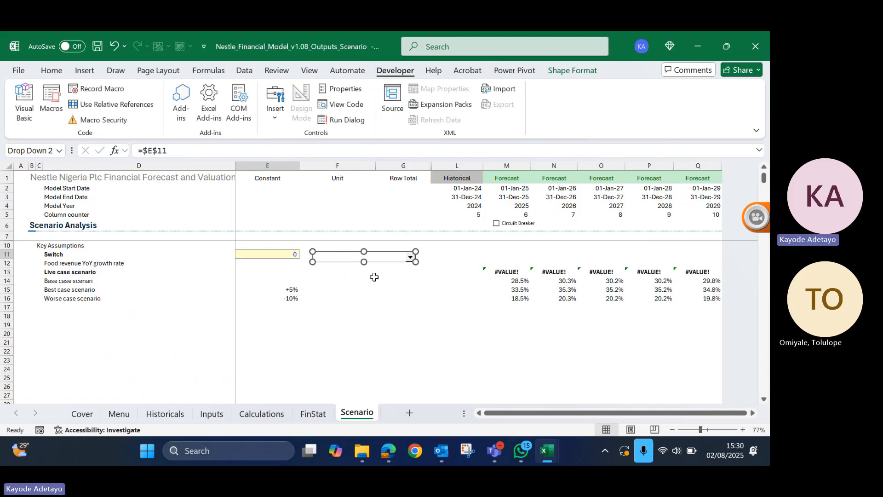
# - Choose the base case in the new combo box to run it as the live scenario
pyautogui.click(398, 281)
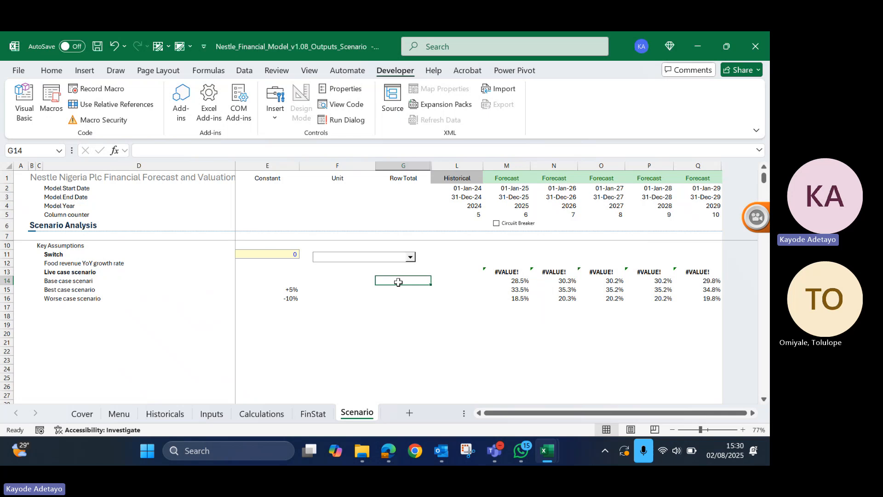
pyautogui.click(411, 260)
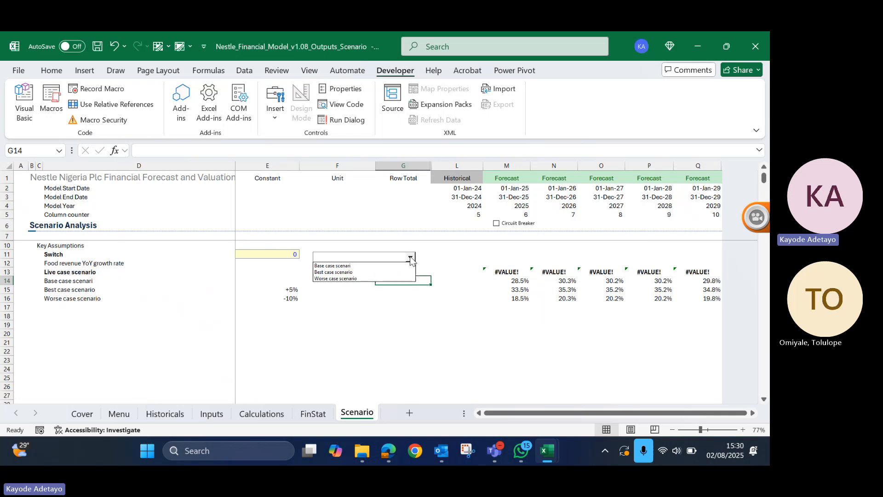
pyautogui.click(353, 268)
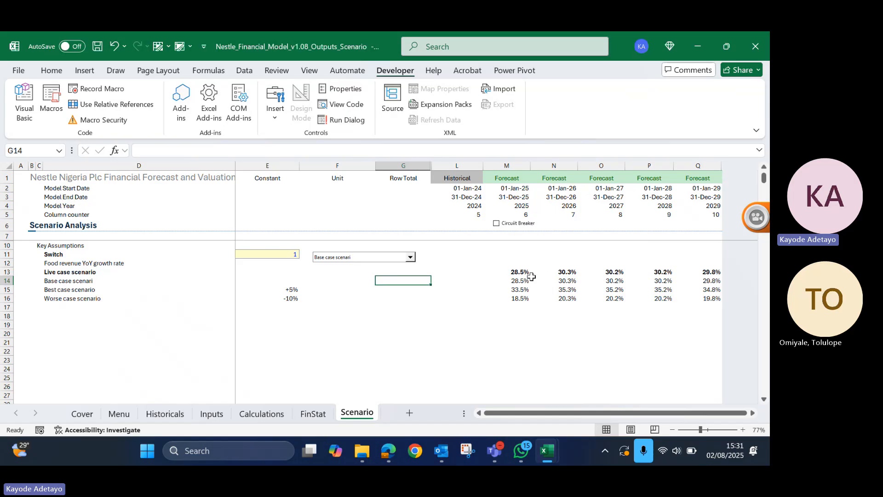
pyautogui.click(83, 287)
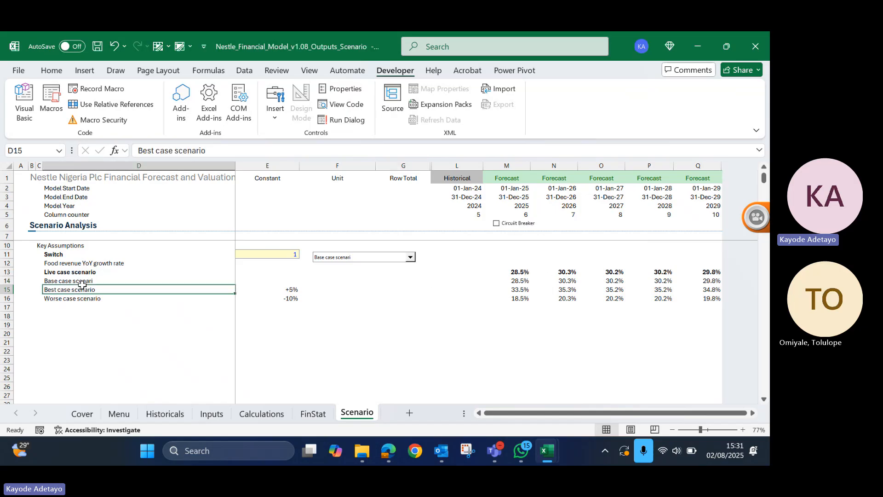
# - Correct the base case label in D14 to read "Base case scenario"
pyautogui.click(83, 281)
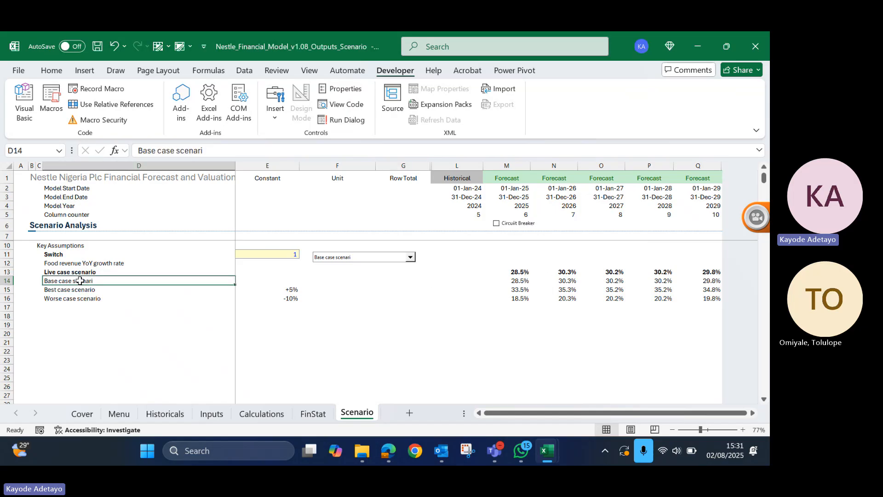
pyautogui.click(225, 147)
pyautogui.write('0')
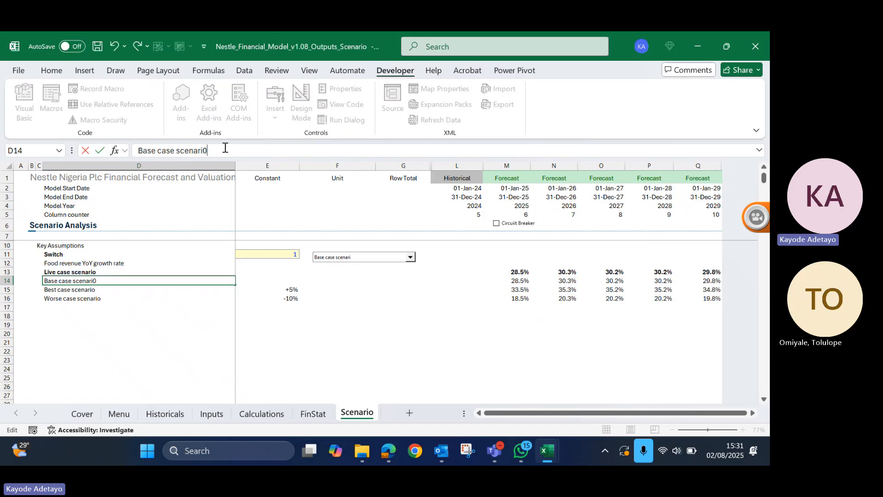
pyautogui.press('Return')
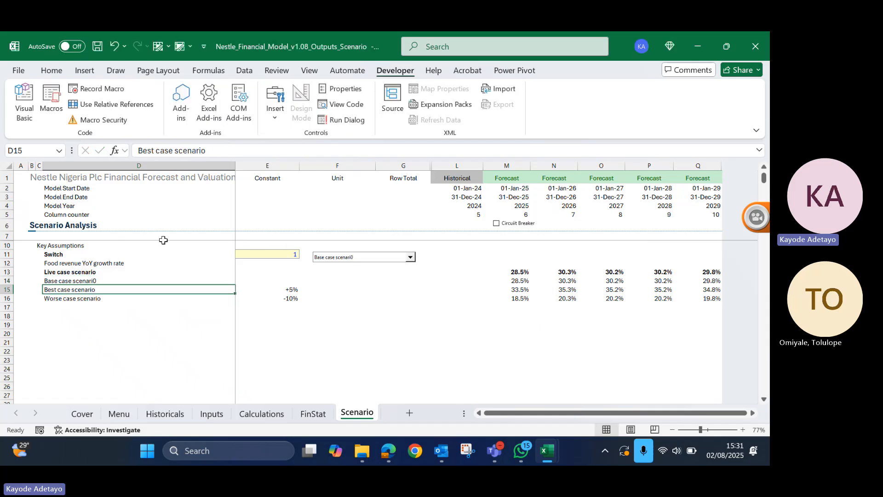
pyautogui.click(111, 281)
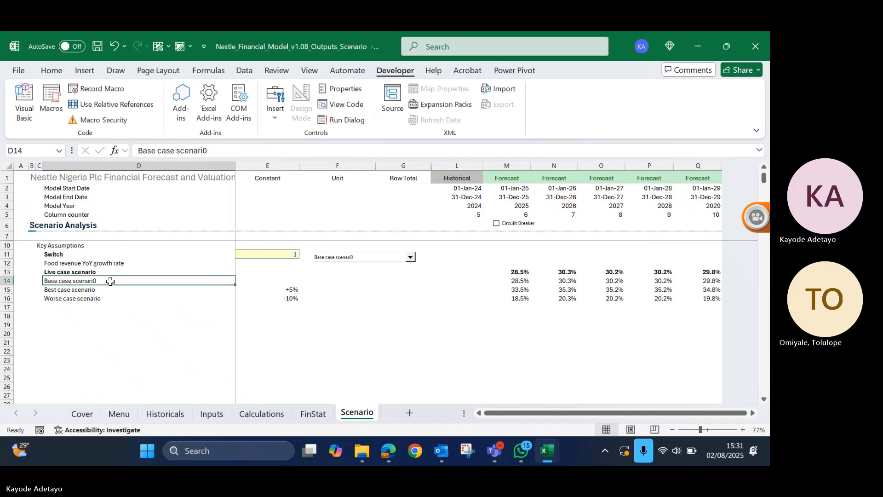
pyautogui.click(216, 152)
pyautogui.press('BackSpace')
pyautogui.write('o')
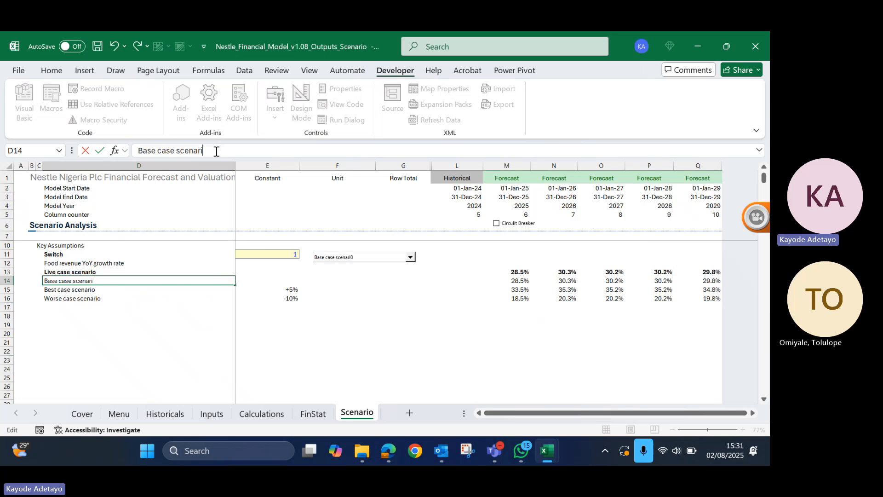
pyautogui.press('Return')
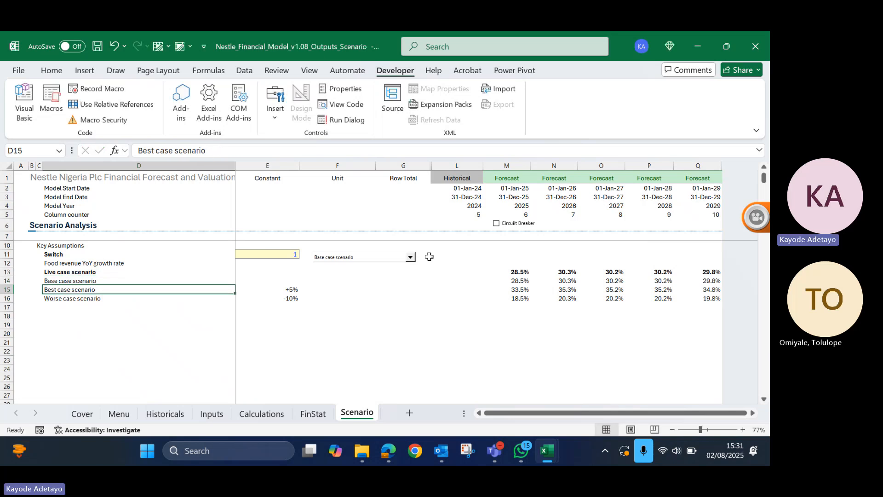
# - Move the combo box over the switch cell E11 and choose the best case scenario in it
pyautogui.rightClick(393, 254)
pyautogui.click(380, 259)
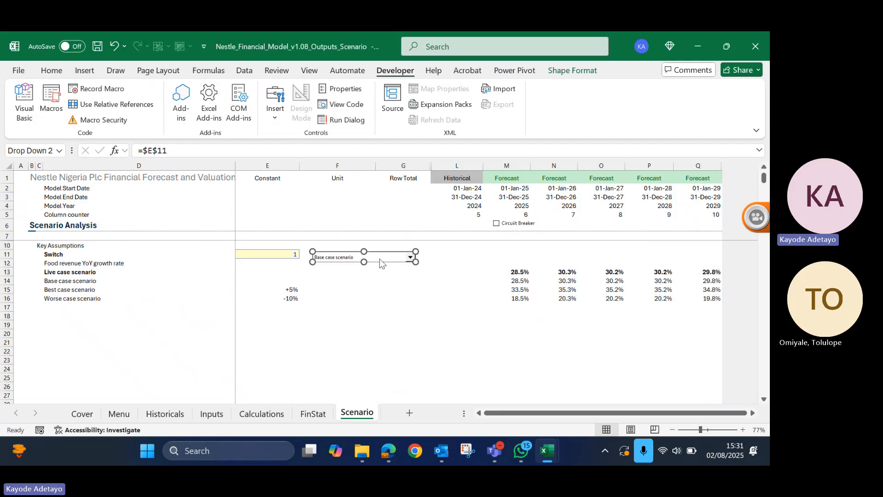
pyautogui.moveTo(379, 259); pyautogui.dragTo(300, 255)
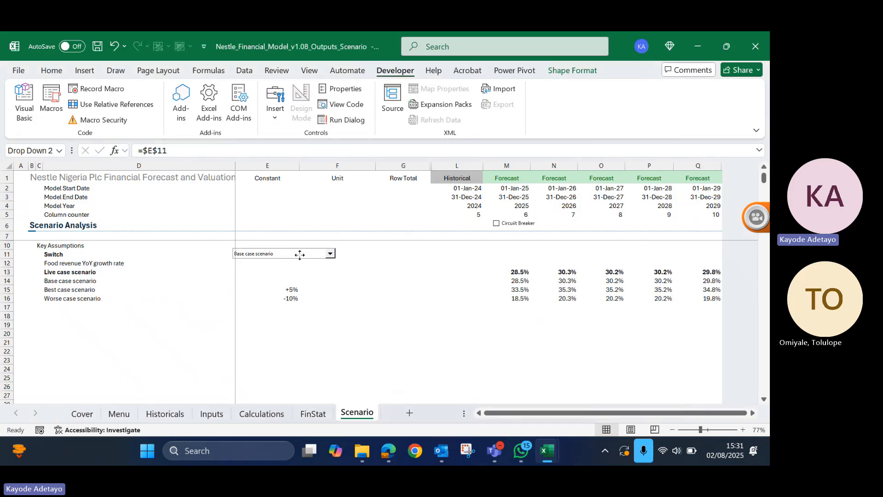
pyautogui.click(444, 273)
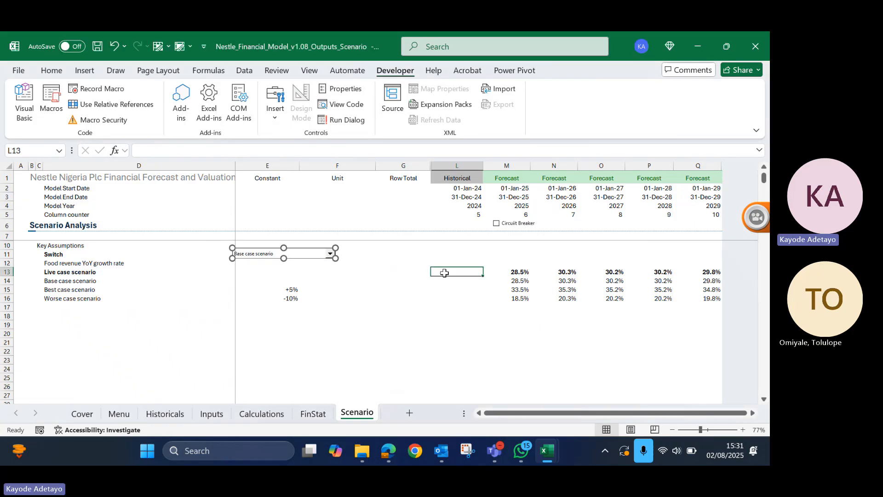
pyautogui.click(330, 254)
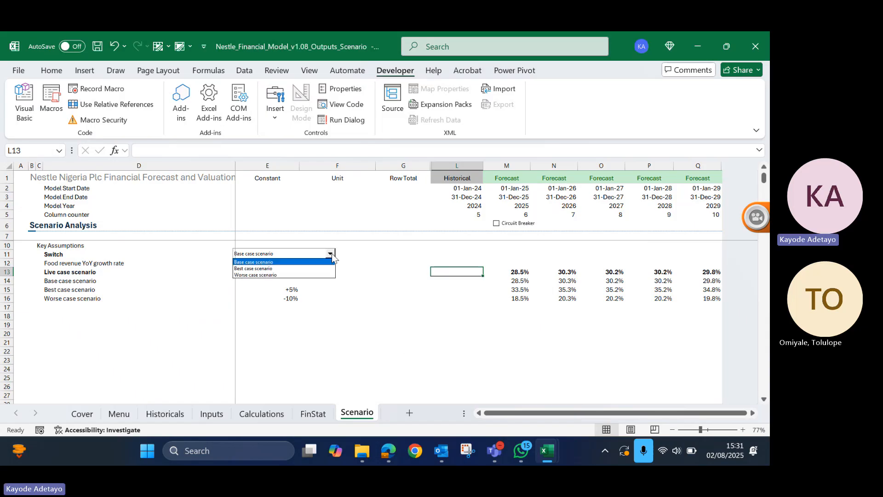
pyautogui.click(277, 268)
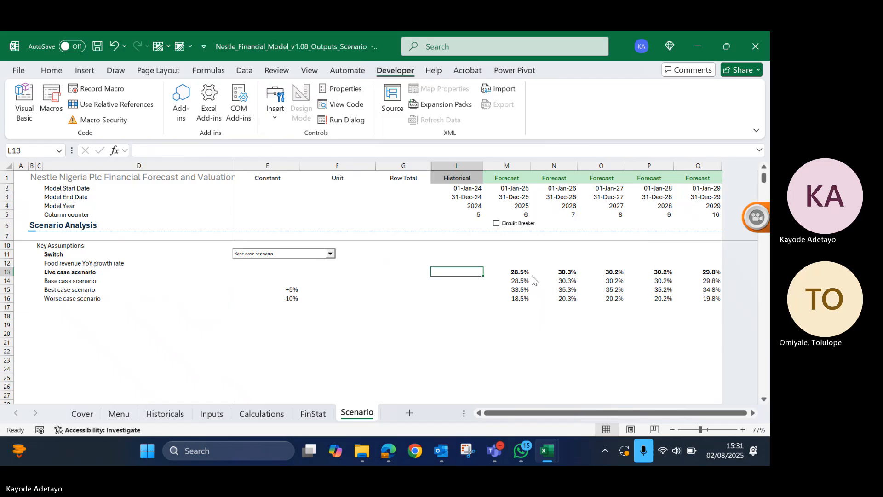
# - Move the combo box off the switch cell to row 13, spanning columns F to L
pyautogui.rightClick(313, 250)
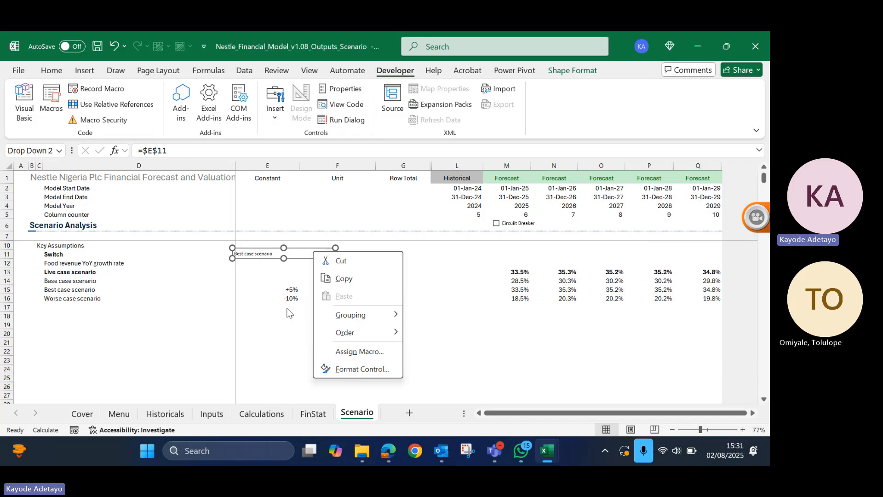
pyautogui.click(267, 255)
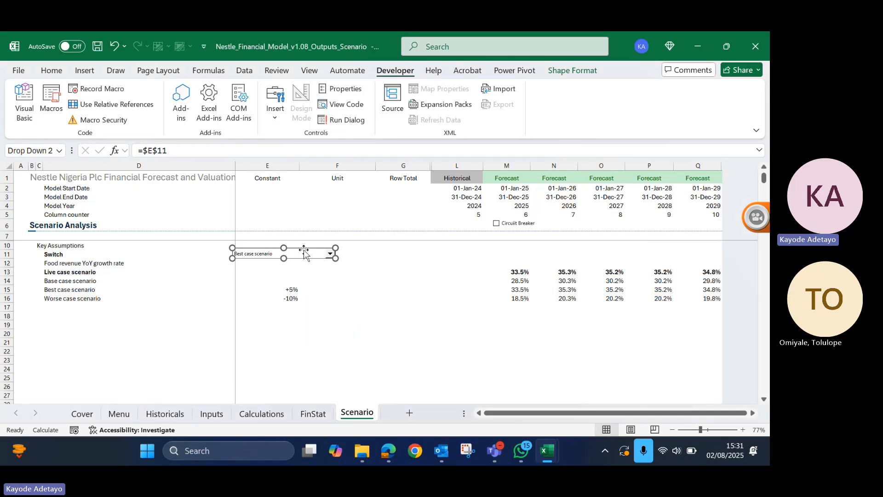
pyautogui.rightClick(304, 252)
pyautogui.click(302, 253)
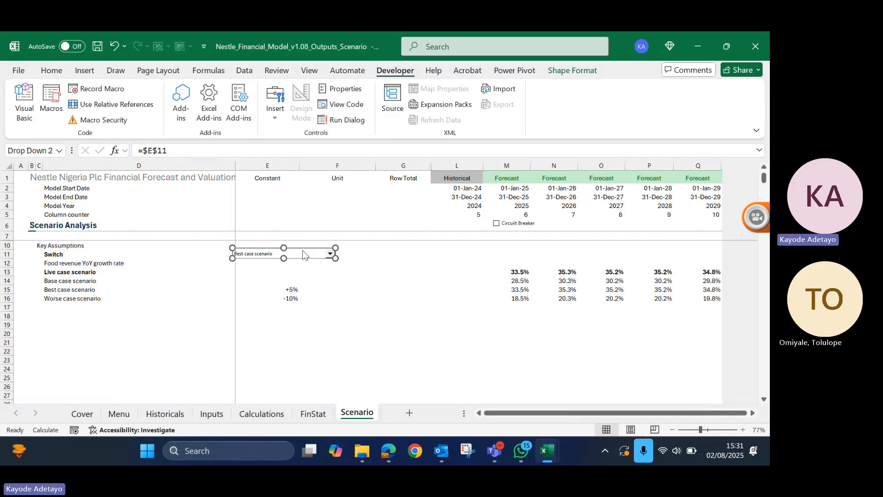
pyautogui.moveTo(302, 252); pyautogui.dragTo(425, 273)
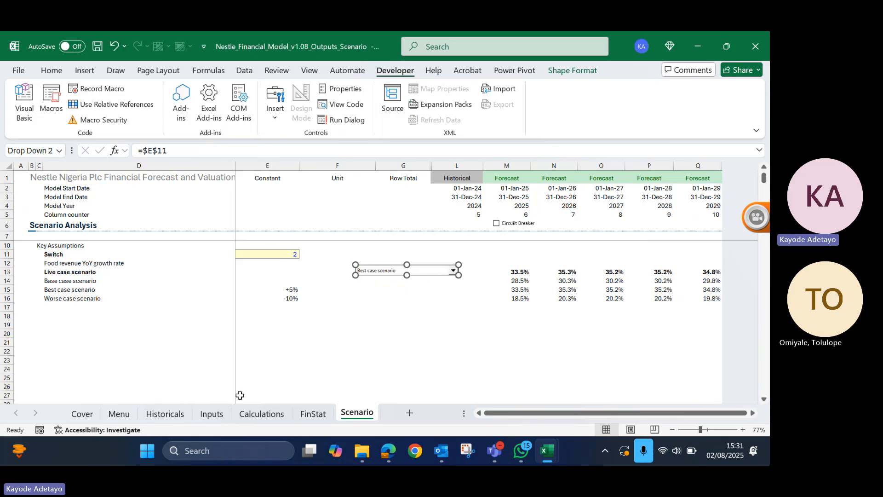
pyautogui.click(278, 253)
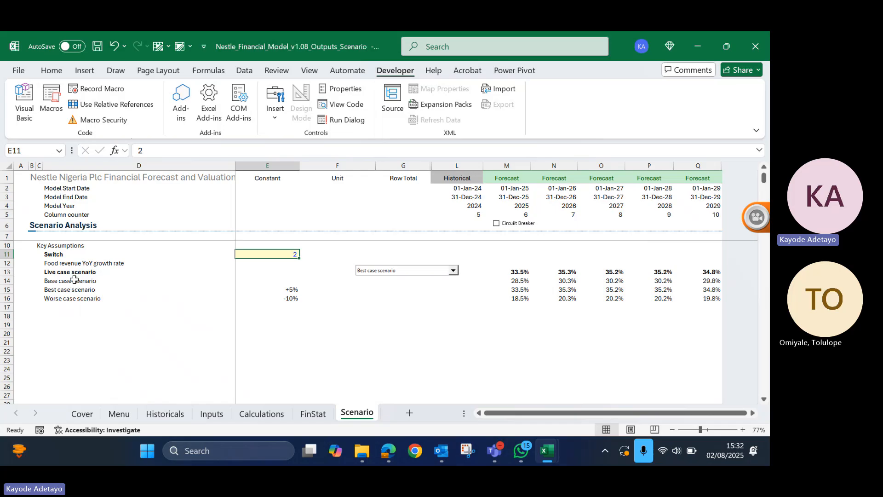
# - Name the three case labels in D14:D16 Sc_list and reselect the range to check the name
pyautogui.moveTo(75, 280); pyautogui.dragTo(73, 298)
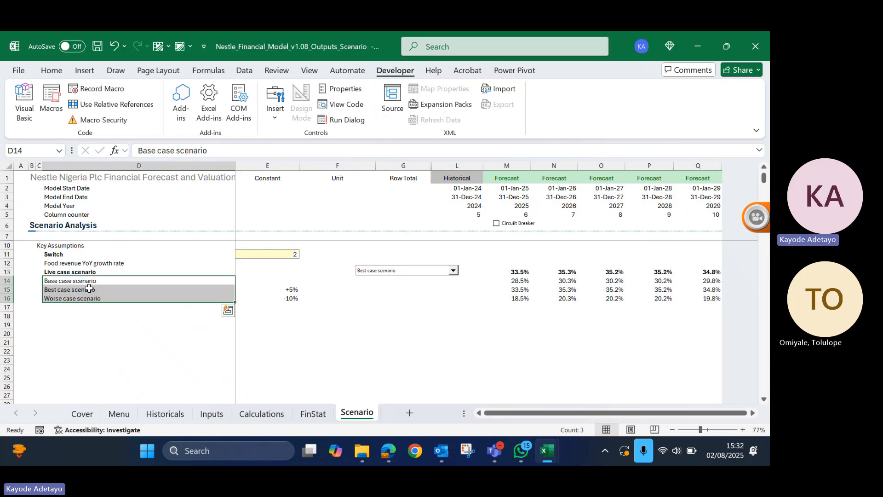
pyautogui.click(36, 148)
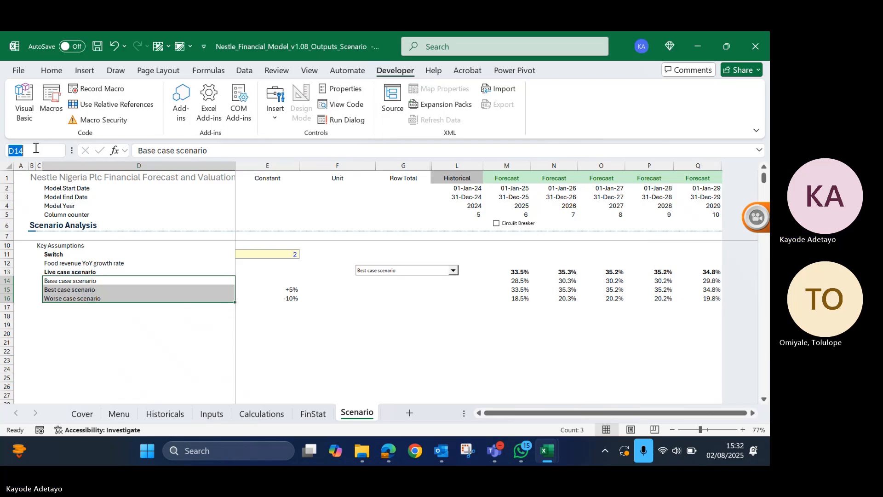
pyautogui.write('Sc_')
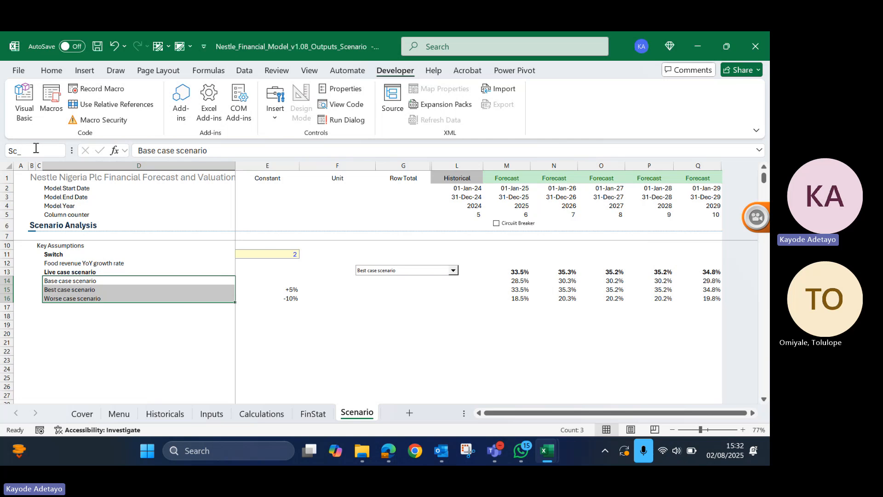
pyautogui.write('list')
pyautogui.press('Return')
pyautogui.click(85, 323)
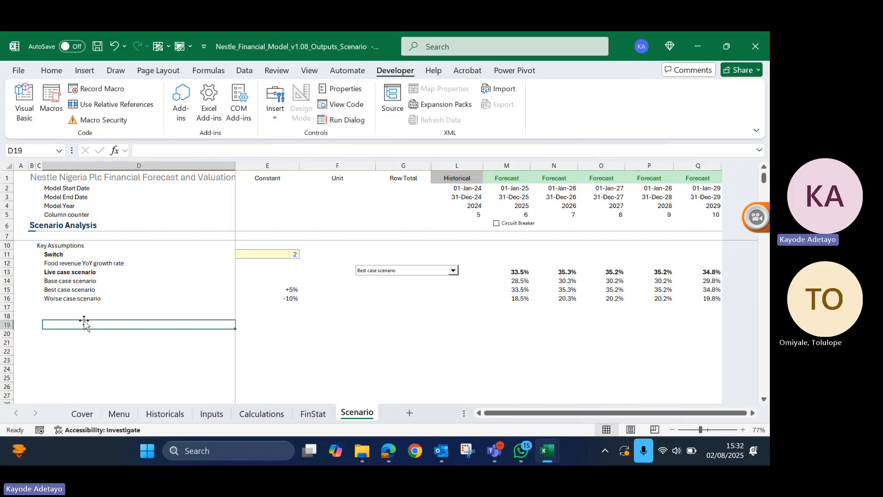
pyautogui.click(80, 283)
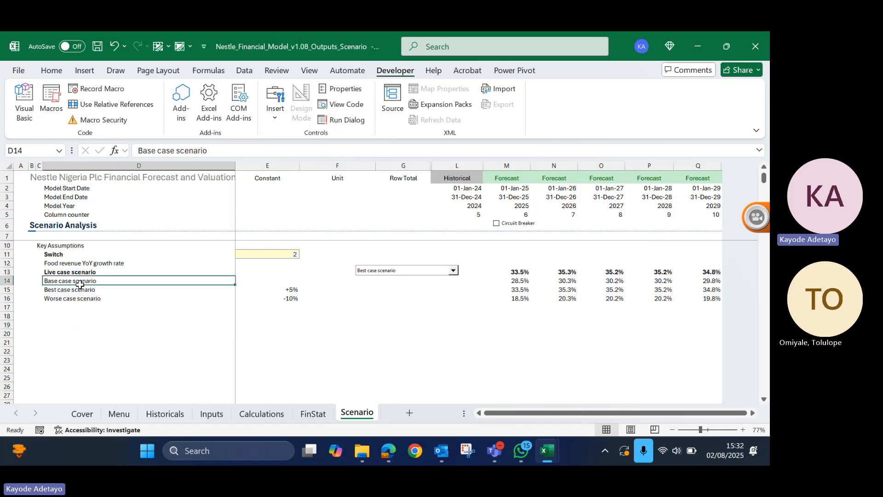
pyautogui.moveTo(80, 283); pyautogui.dragTo(83, 300)
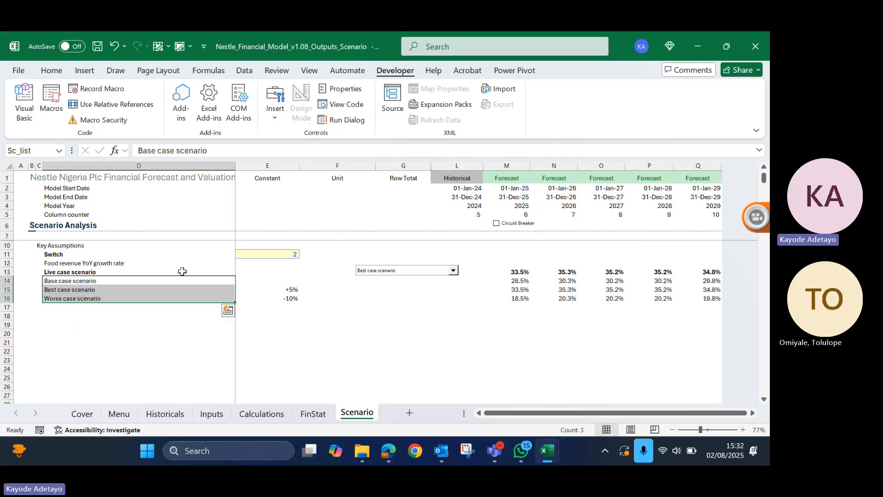
# - Try copying the scenario combo box into the header area of the FinStat sheet and open its list of choices
pyautogui.rightClick(403, 272)
pyautogui.press('Escape')
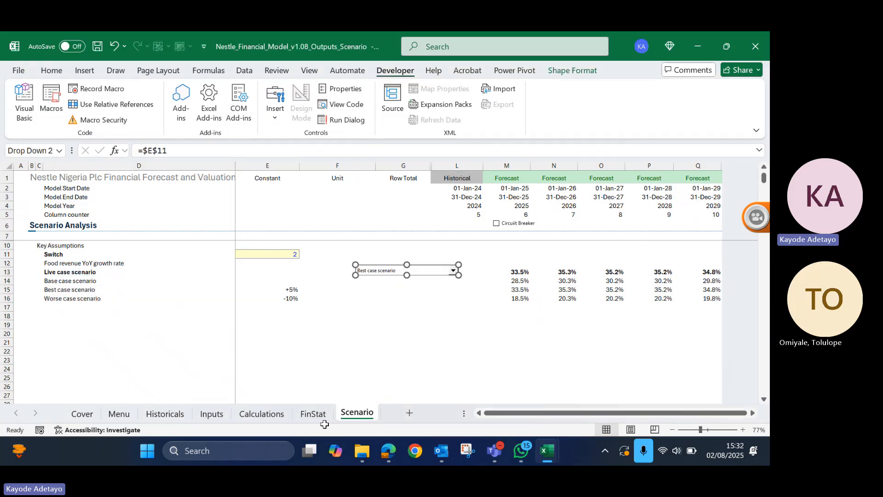
pyautogui.click(310, 416)
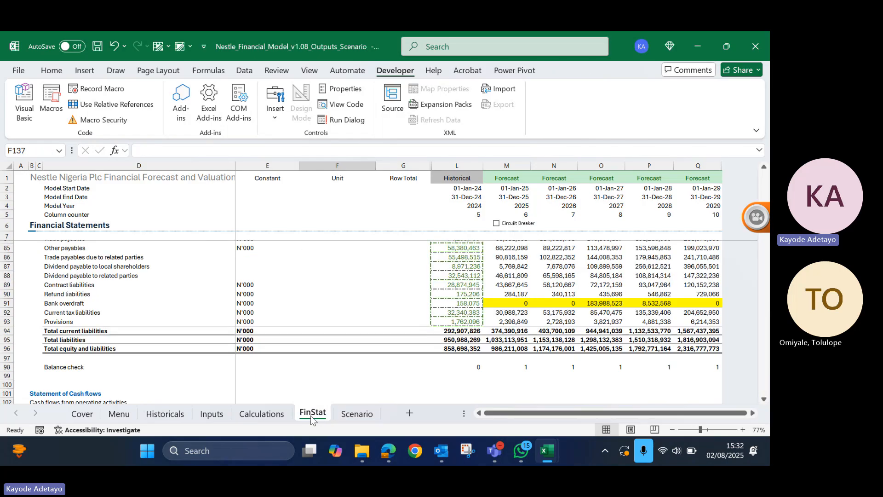
pyautogui.rightClick(391, 206)
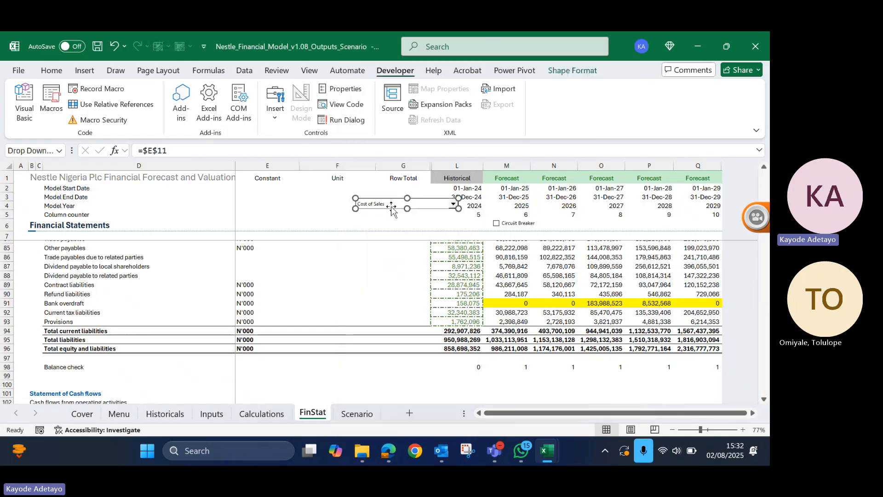
pyautogui.click(457, 215)
pyautogui.click(454, 204)
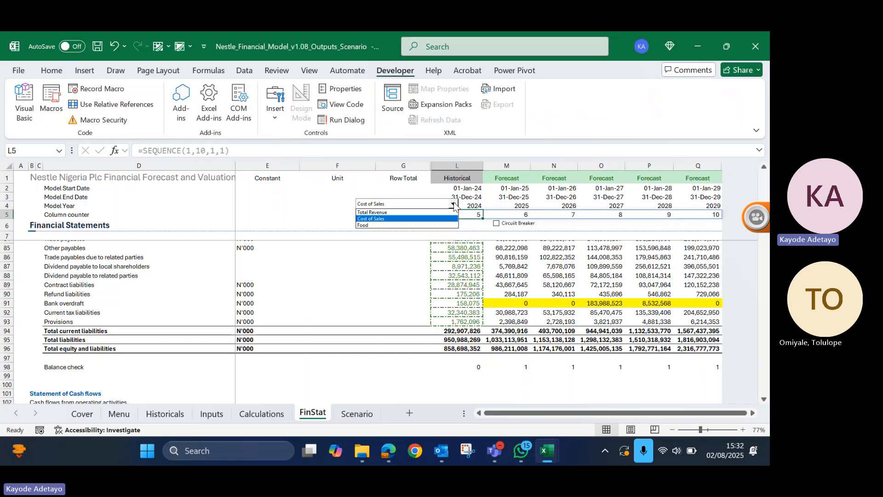
# - Delete the copied combo box from the FinStat sheet and return to the Scenario sheet
pyautogui.click(406, 205)
pyautogui.rightClick(406, 208)
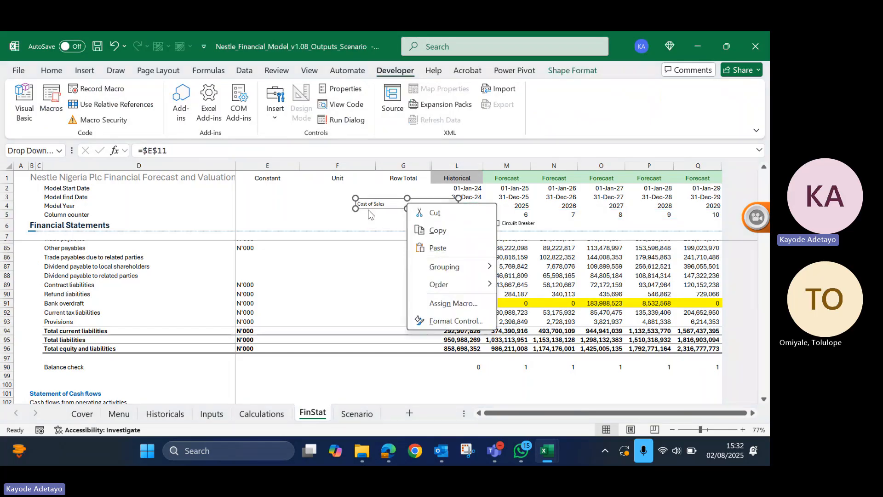
pyautogui.press('Escape')
pyautogui.press('Delete')
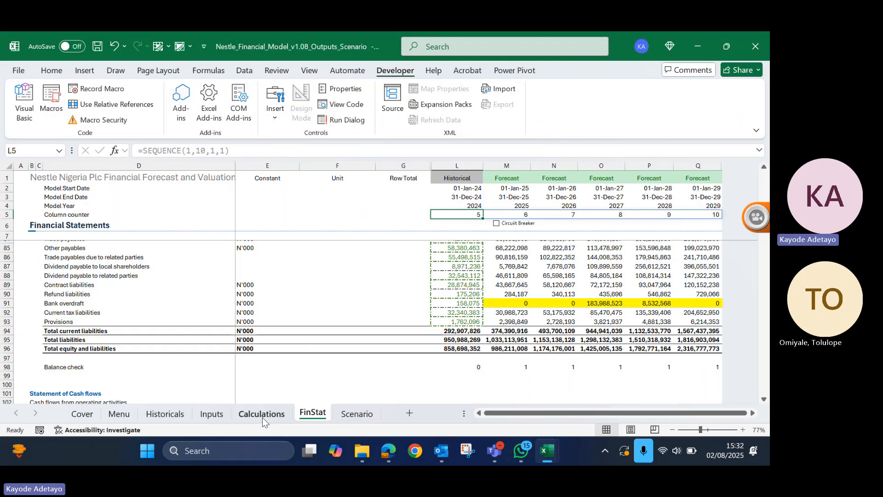
pyautogui.click(357, 413)
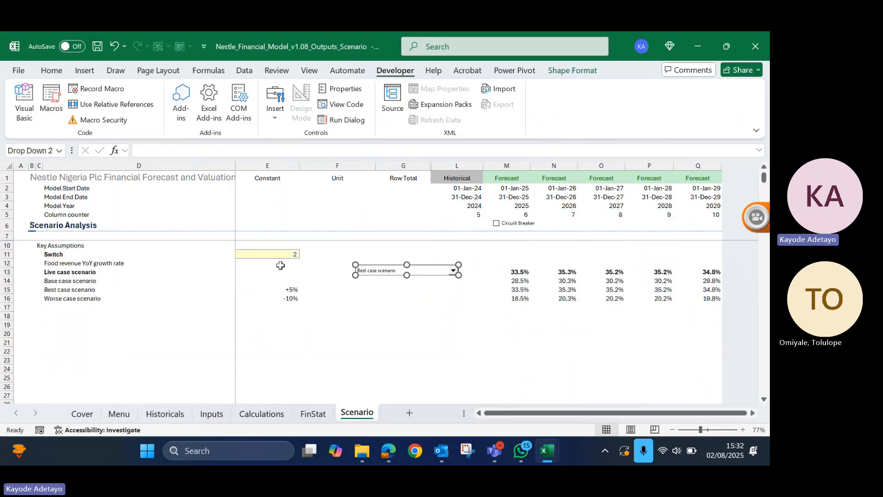
# - Name the switch cell E11 Sc_Switch
pyautogui.click(261, 254)
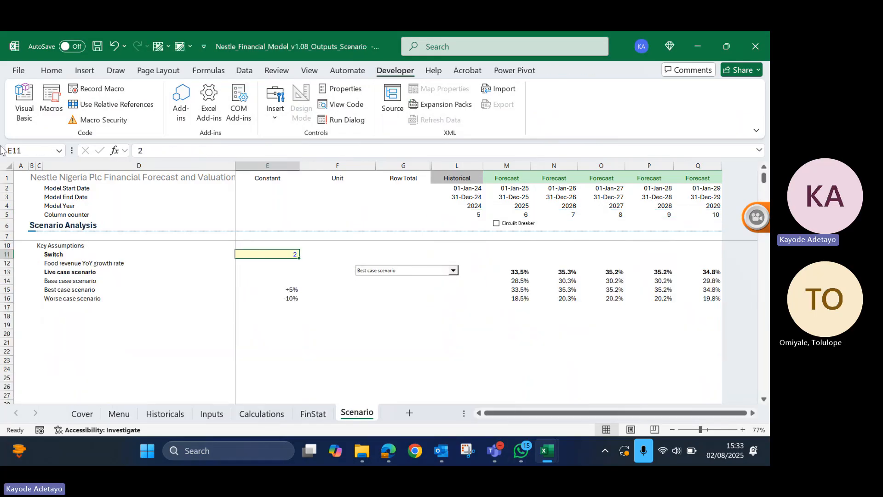
pyautogui.click(36, 151)
pyautogui.write('Switch')
pyautogui.press('Left')
pyautogui.press('Left')
pyautogui.press('Left')
pyautogui.press('Left')
pyautogui.press('Home')
pyautogui.write('Sc_')
pyautogui.press('Return')
pyautogui.click(300, 295)
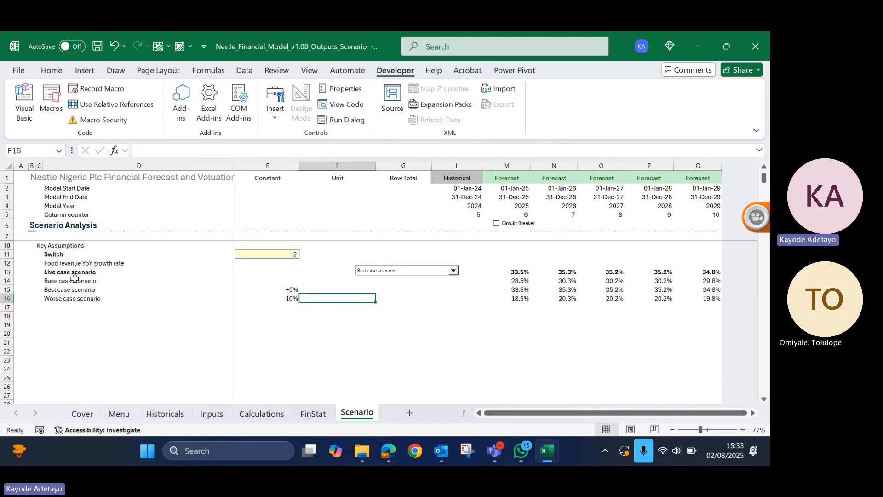
# - Enter the name Sc_list again for the case labels in D14:D16, and check the name on switch cell E11
pyautogui.moveTo(74, 278); pyautogui.dragTo(78, 297)
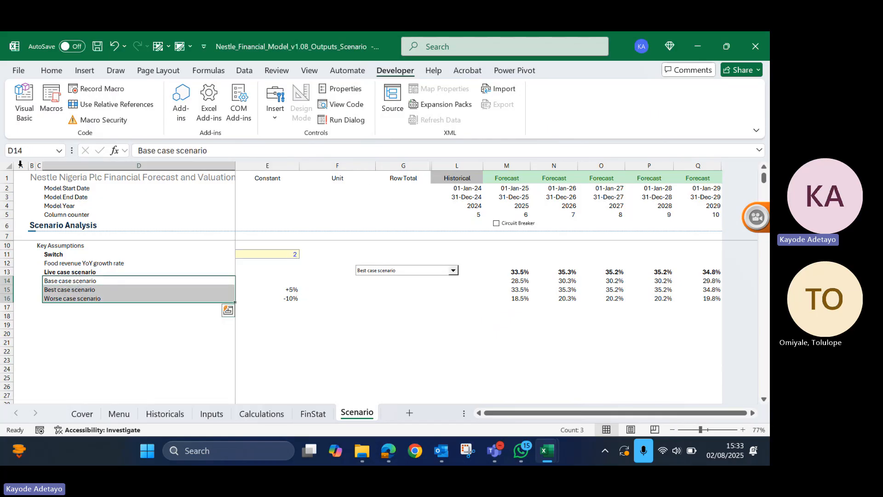
pyautogui.click(20, 151)
pyautogui.write('Sc_list')
pyautogui.press('Return')
pyautogui.click(280, 252)
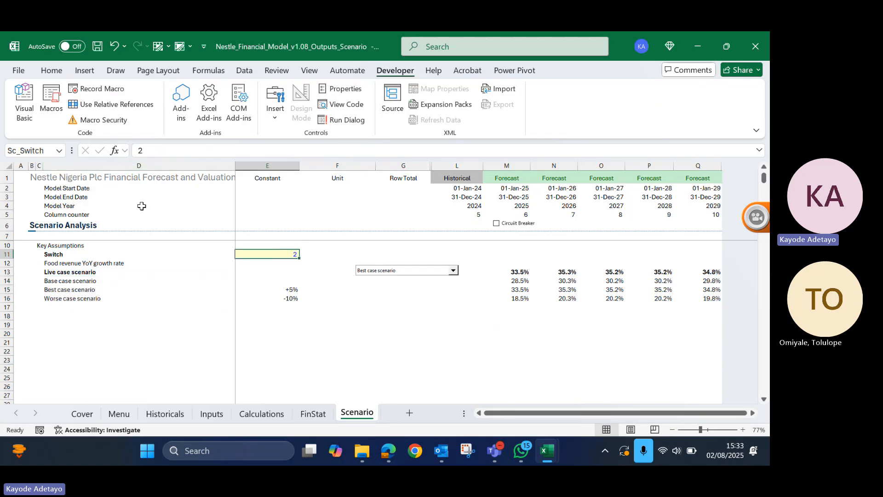
# - Set the input range of the Scenario sheet's combo box to the named range Sc_list
pyautogui.rightClick(385, 267)
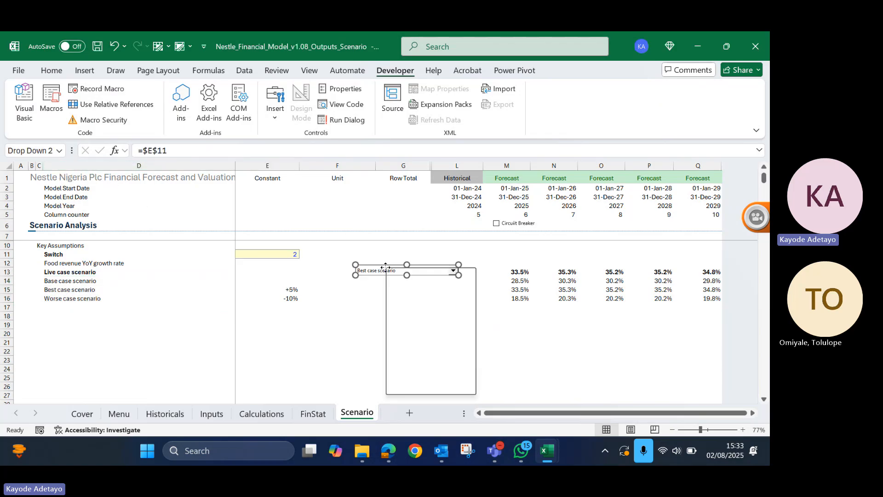
pyautogui.click(421, 385)
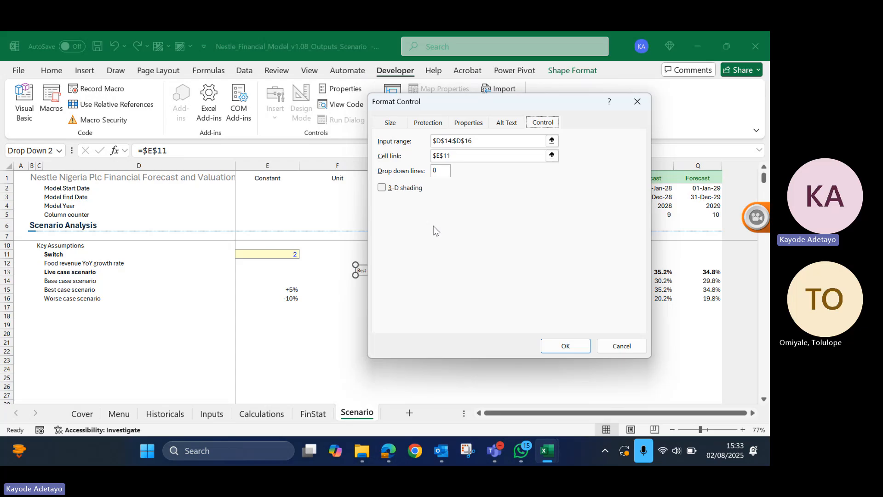
pyautogui.click(480, 142)
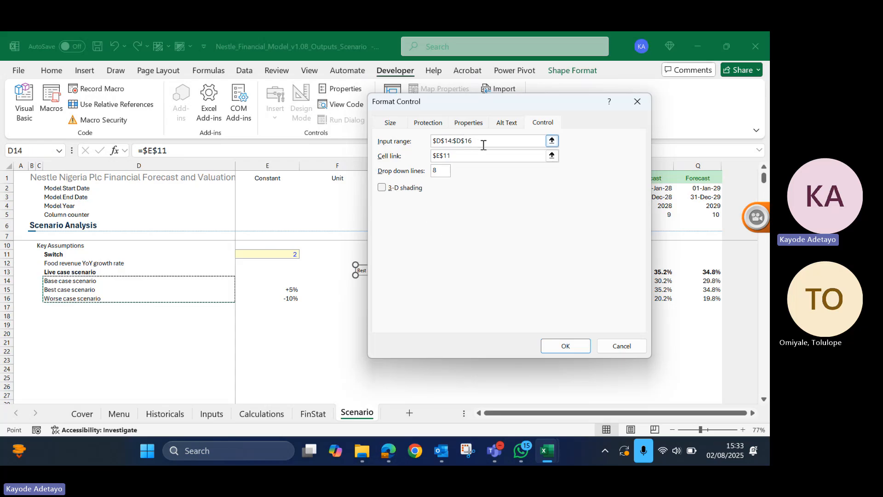
pyautogui.doubleClick(471, 142)
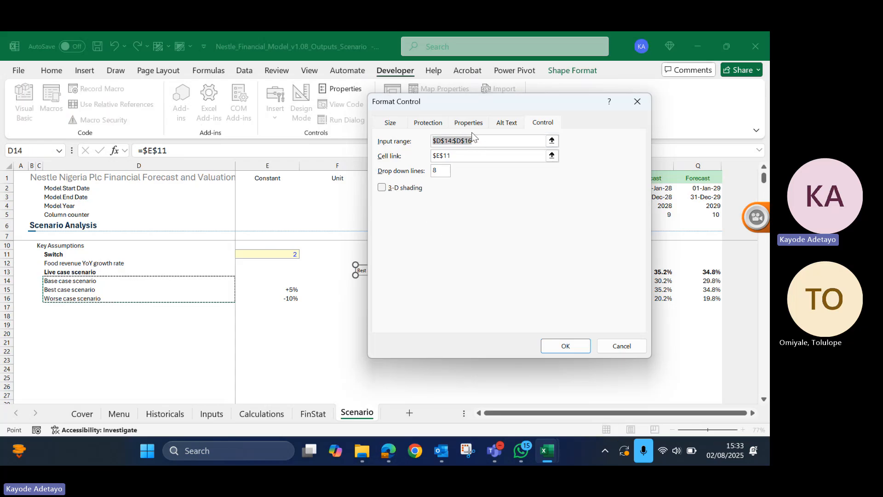
pyautogui.write('Sc')
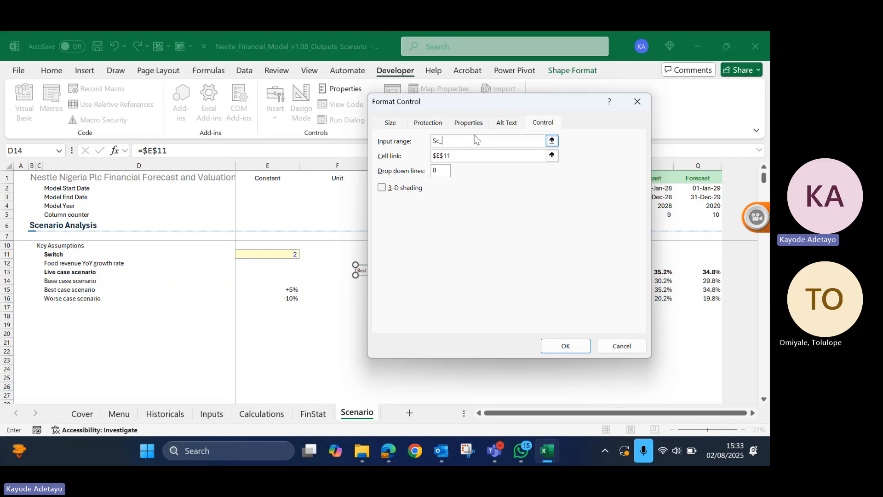
pyautogui.write('_list')
# - Set the combo box's cell link to the named cell Sc_Switch and apply the control settings
pyautogui.click(473, 155)
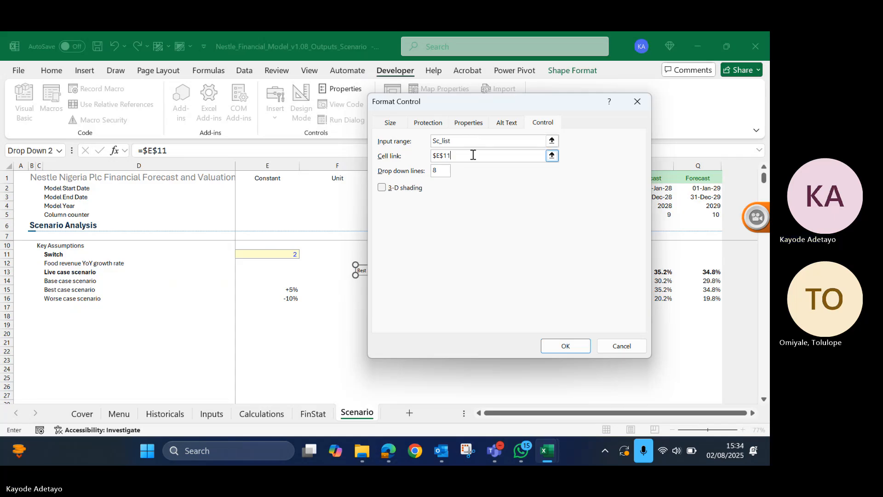
pyautogui.press('BackSpace')
pyautogui.press('BackSpace')
pyautogui.press('BackSpace')
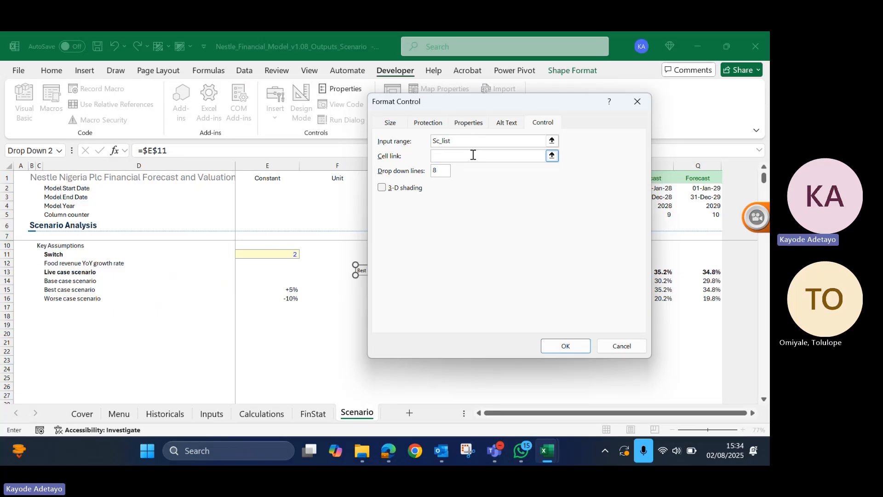
pyautogui.write('Sc_Switch')
pyautogui.moveTo(519, 105); pyautogui.dragTo(319, 104)
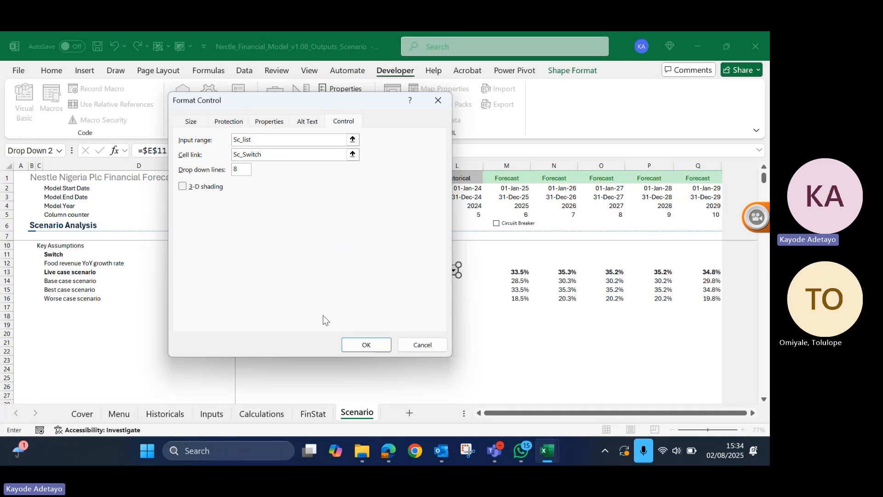
pyautogui.click(368, 346)
pyautogui.click(391, 307)
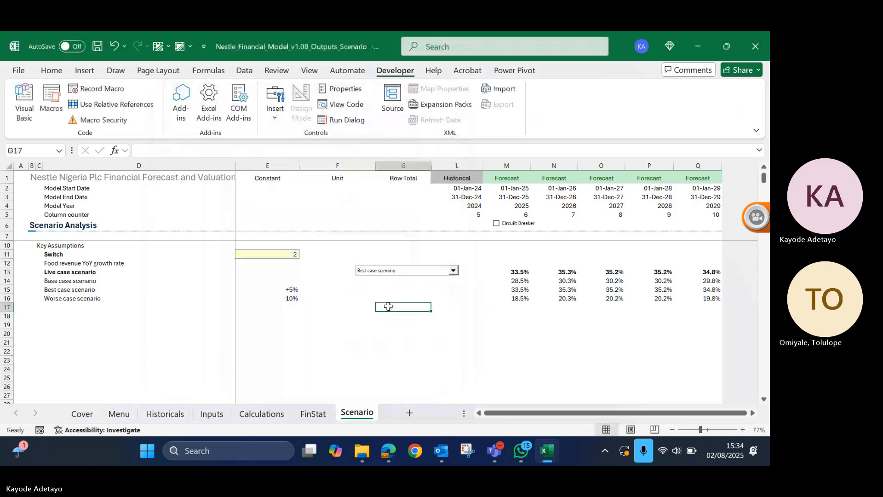
# - Test the relinked combo box on the Scenario sheet by switching between cases, ending on Worse case scenario
pyautogui.click(452, 270)
pyautogui.click(412, 290)
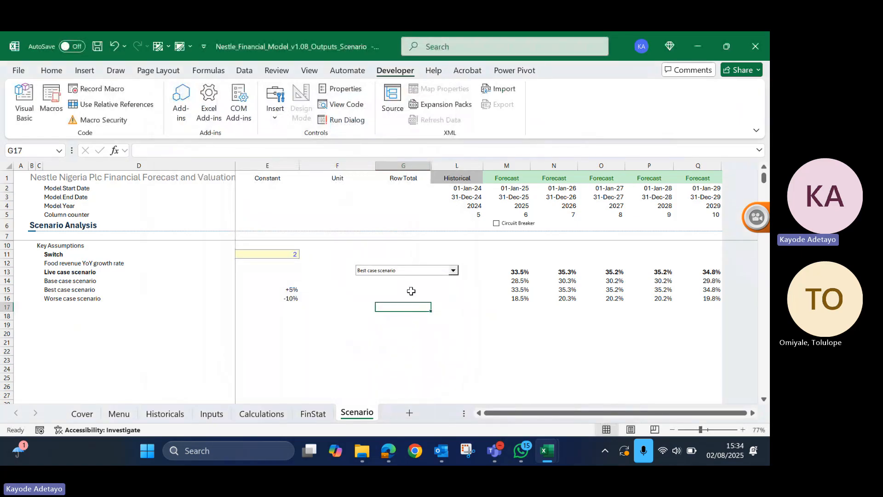
pyautogui.click(413, 270)
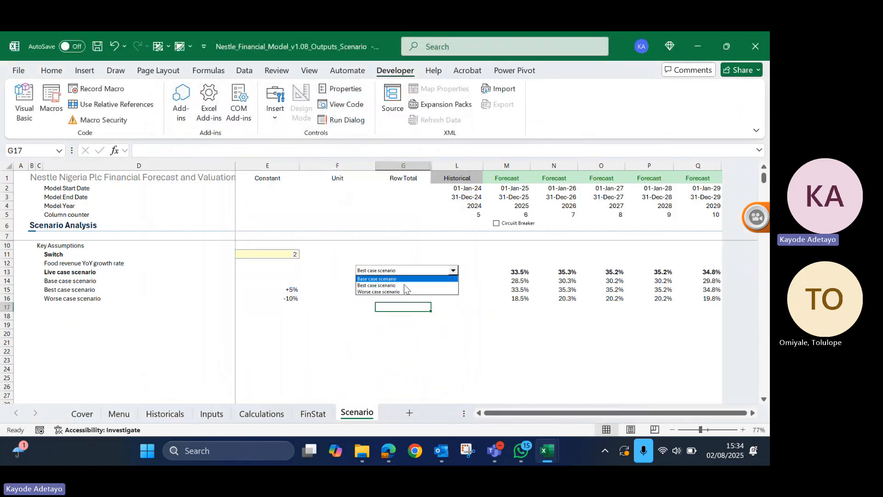
pyautogui.click(404, 285)
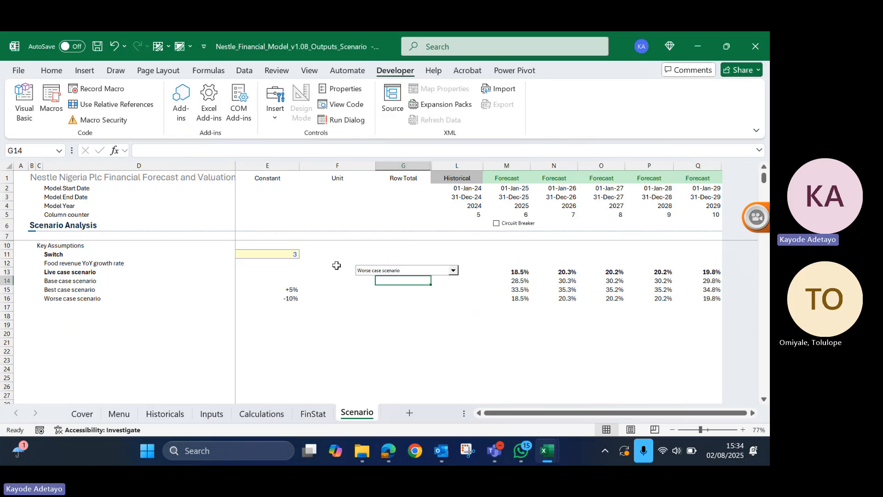
# - Copy the scenario combo box to the FinStat sheet and place it in the header area near the Unit column
pyautogui.rightClick(403, 273)
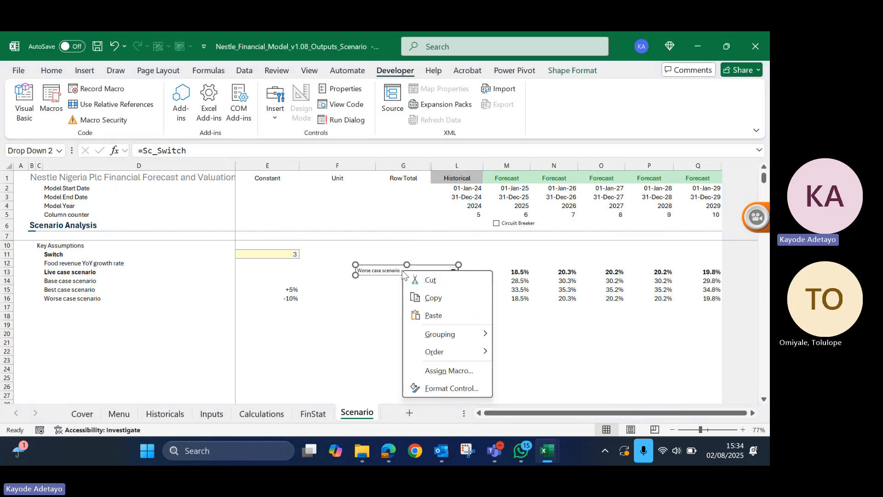
pyautogui.click(433, 297)
pyautogui.click(309, 420)
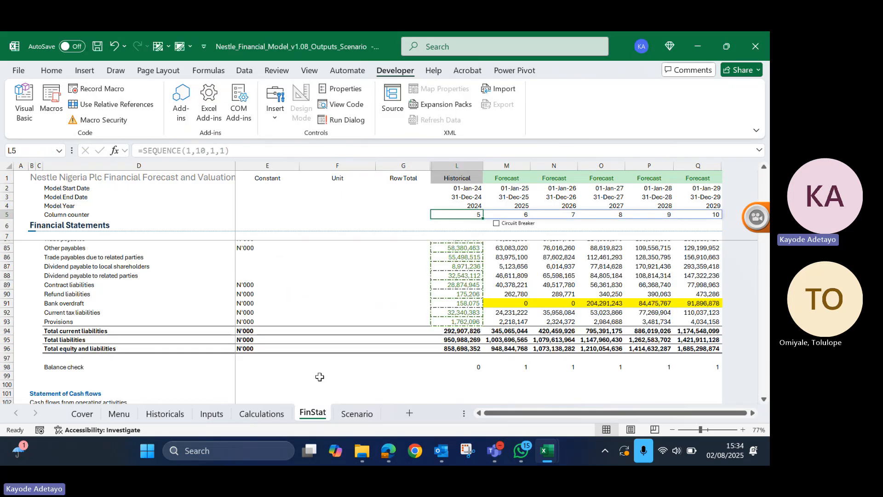
pyautogui.hotkey('ctrl', 'v')
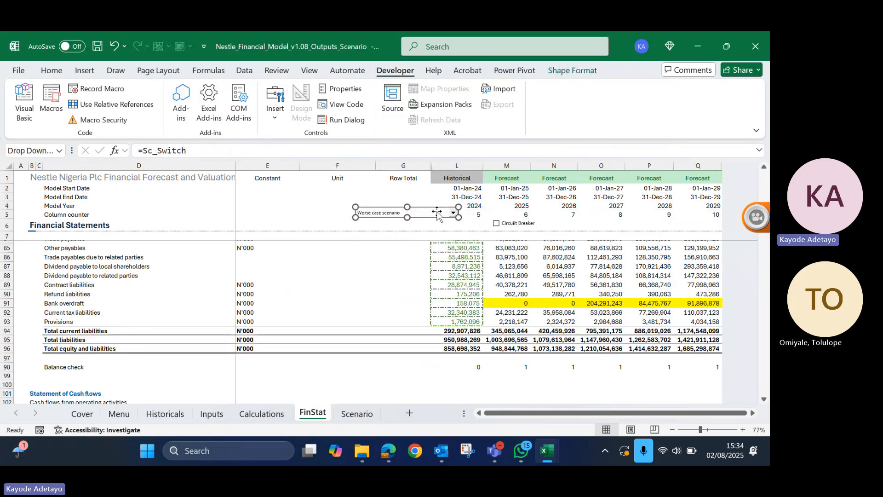
pyautogui.moveTo(438, 213); pyautogui.dragTo(379, 201)
pyautogui.rightClick(385, 204)
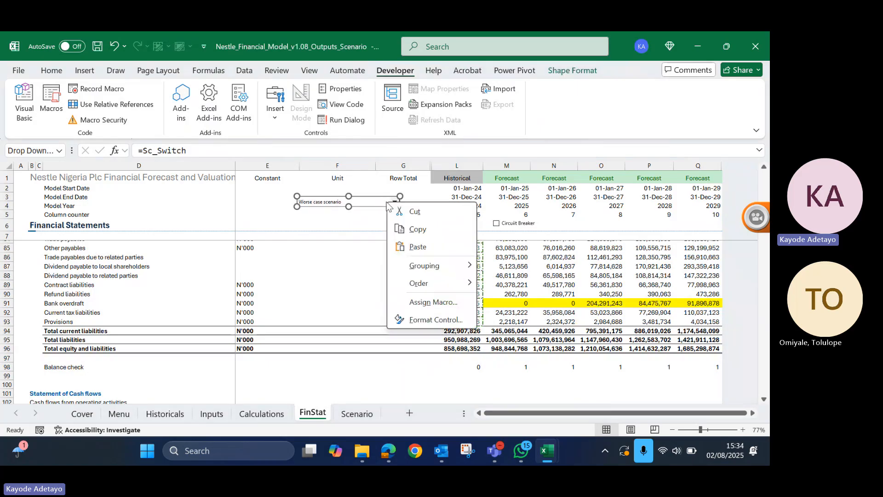
pyautogui.press('Escape')
# - Resize the FinStat combo box to the width of column E and position it over cell E6
pyautogui.moveTo(398, 206); pyautogui.dragTo(373, 215)
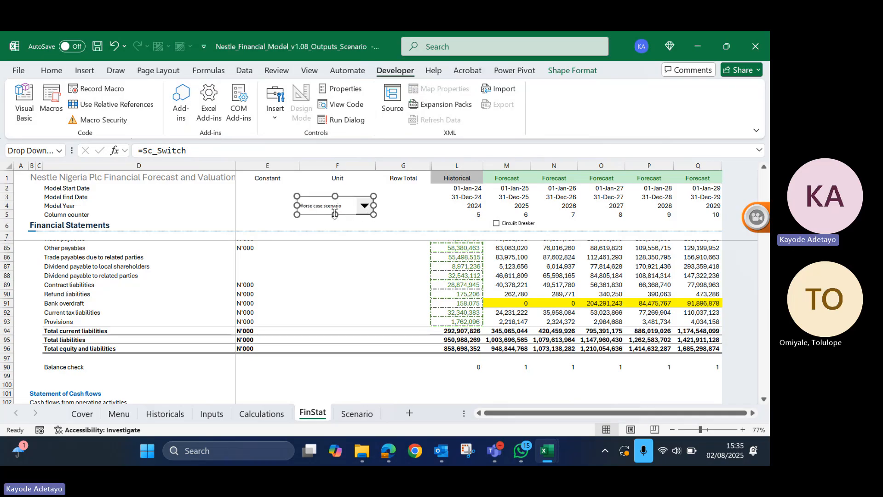
pyautogui.moveTo(334, 214); pyautogui.dragTo(212, 229)
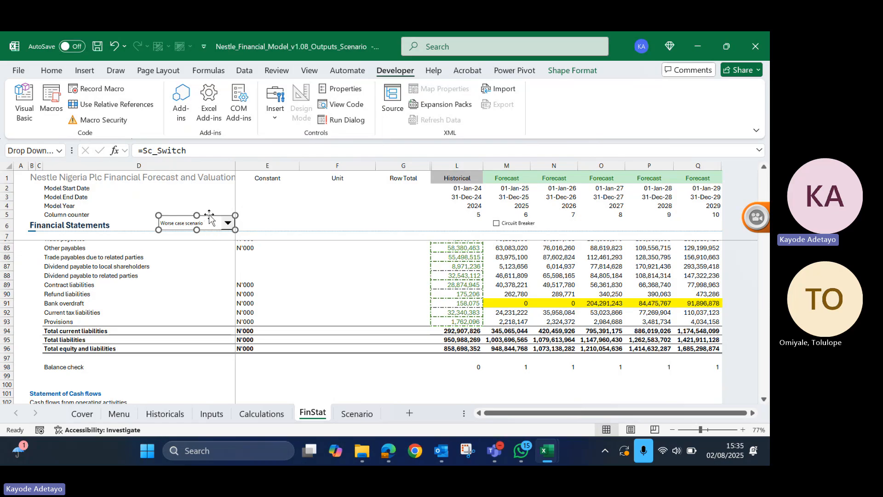
pyautogui.moveTo(208, 216); pyautogui.dragTo(265, 220)
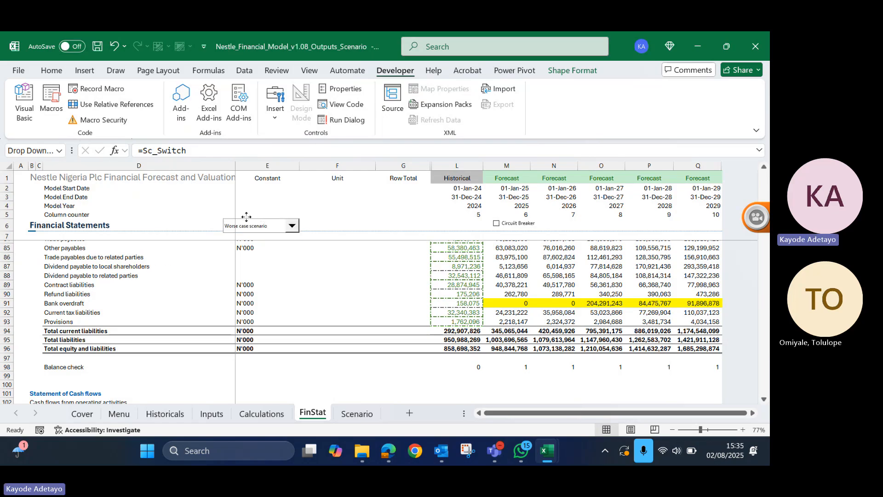
pyautogui.click(245, 217)
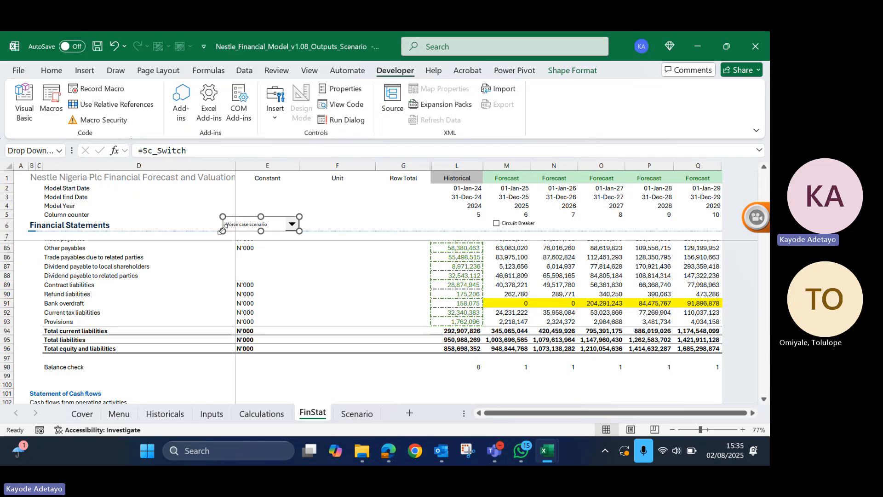
pyautogui.moveTo(222, 230); pyautogui.dragTo(266, 228)
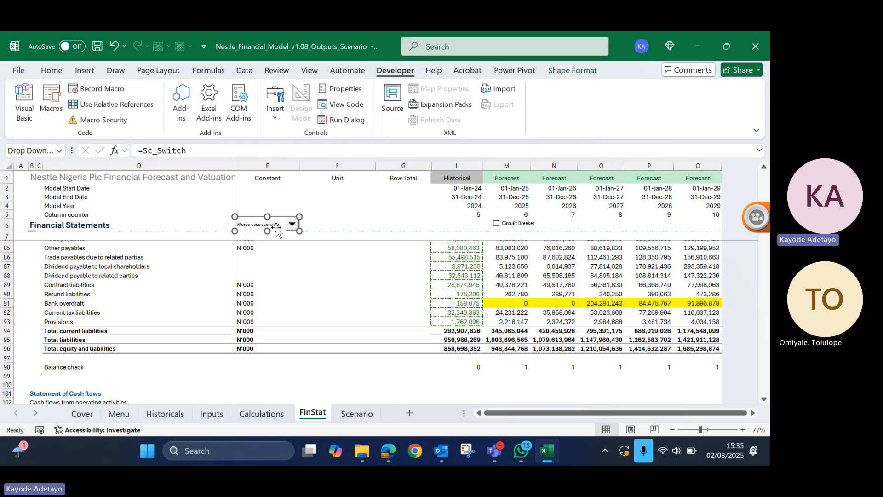
pyautogui.click(320, 222)
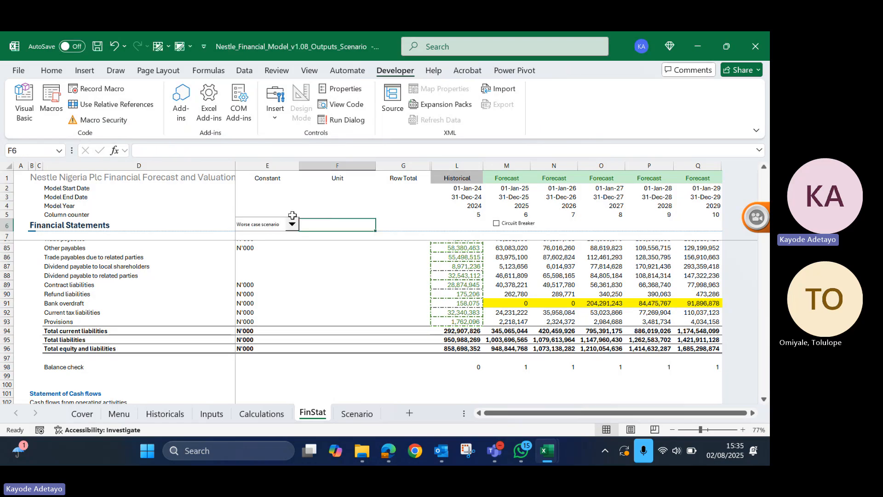
pyautogui.click(335, 196)
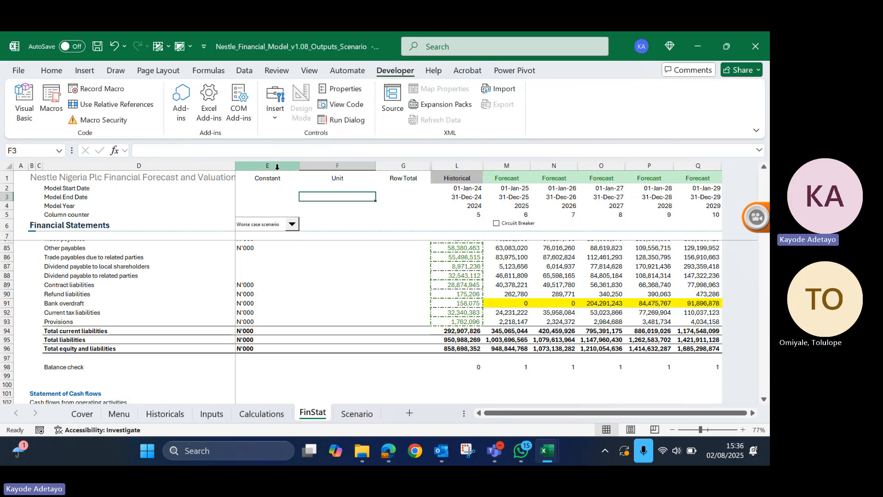
# - Lower the combo box's upper edge slightly so it fits within row 6 beside the Financial Statements title
pyautogui.rightClick(267, 220)
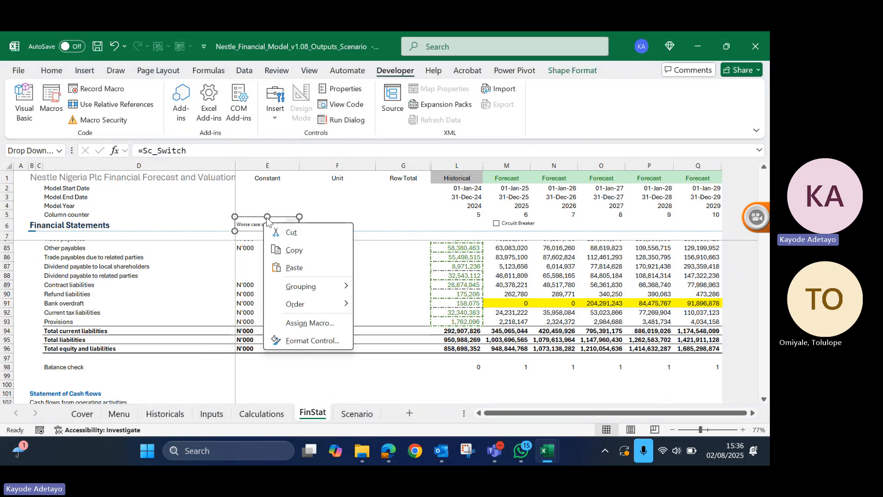
pyautogui.press('Escape')
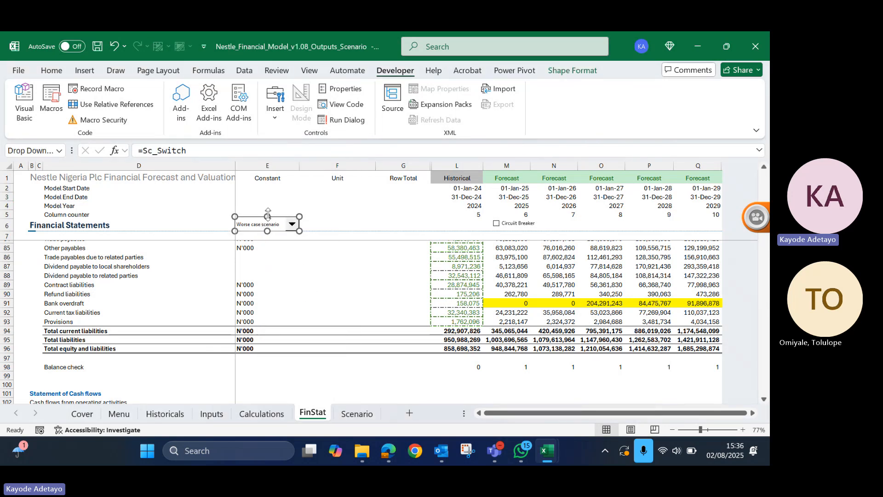
pyautogui.moveTo(267, 214); pyautogui.dragTo(269, 218)
pyautogui.click(349, 215)
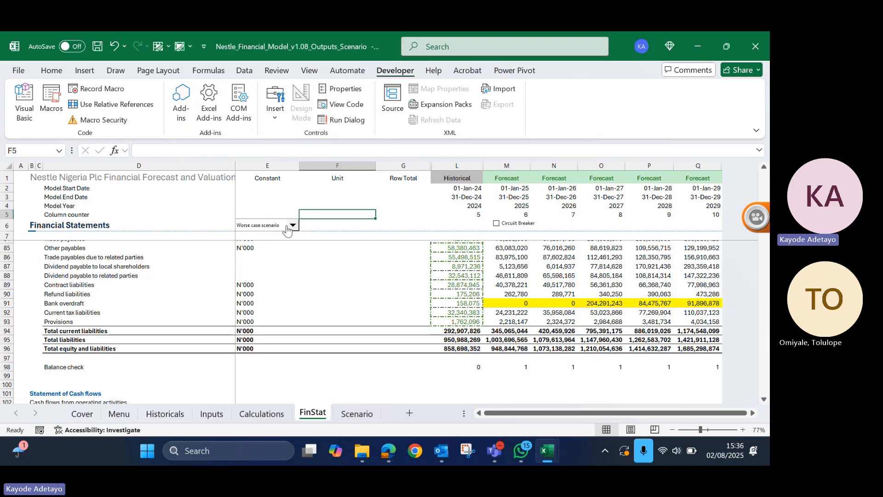
pyautogui.click(215, 224)
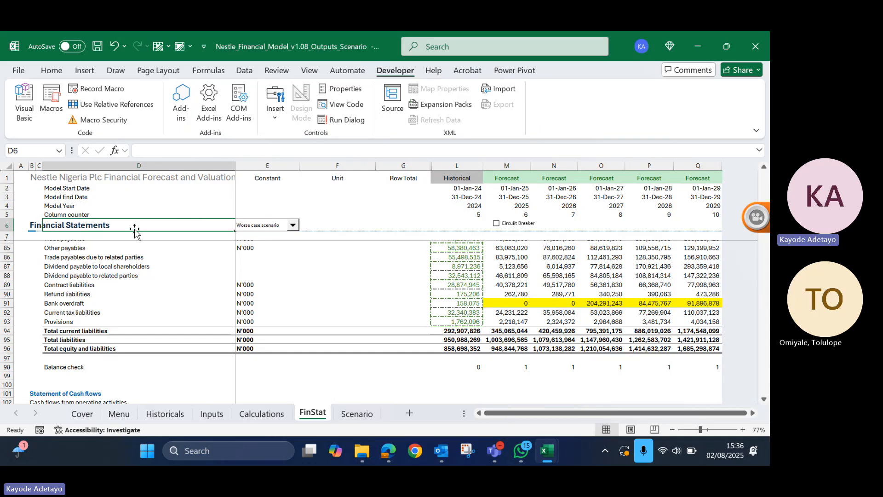
pyautogui.click(327, 216)
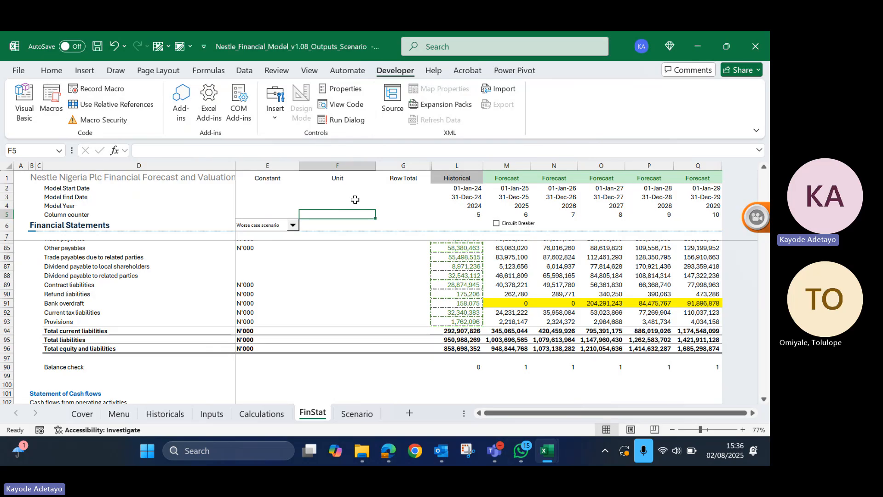
pyautogui.click(404, 213)
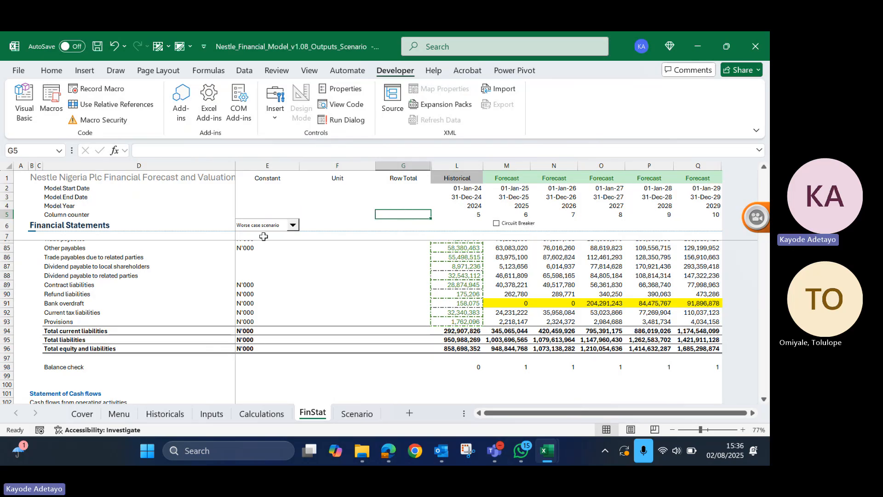
# - Bring the FinStat profit or loss rows into view and switch the combo box to Base case scenario
pyautogui.click(292, 225)
pyautogui.scroll(3, 376, 289)
pyautogui.scroll(-1, 374, 285)
pyautogui.scroll(6, 374, 285)
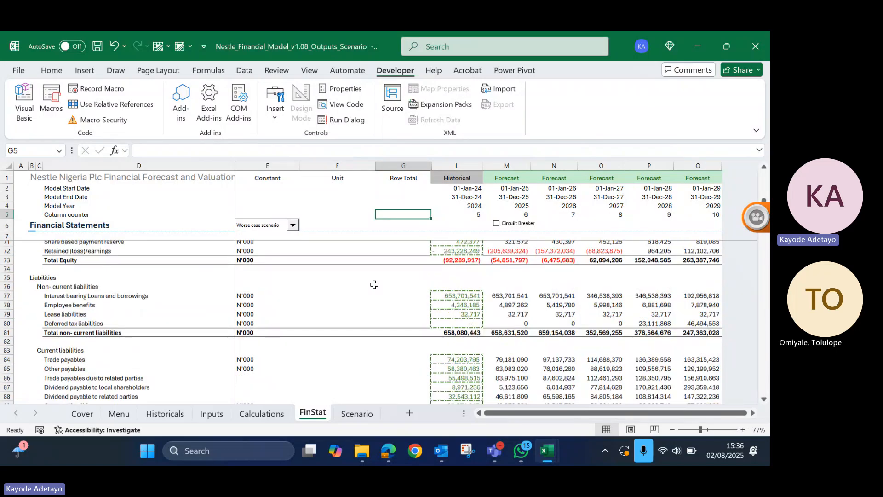
pyautogui.scroll(14, 375, 285)
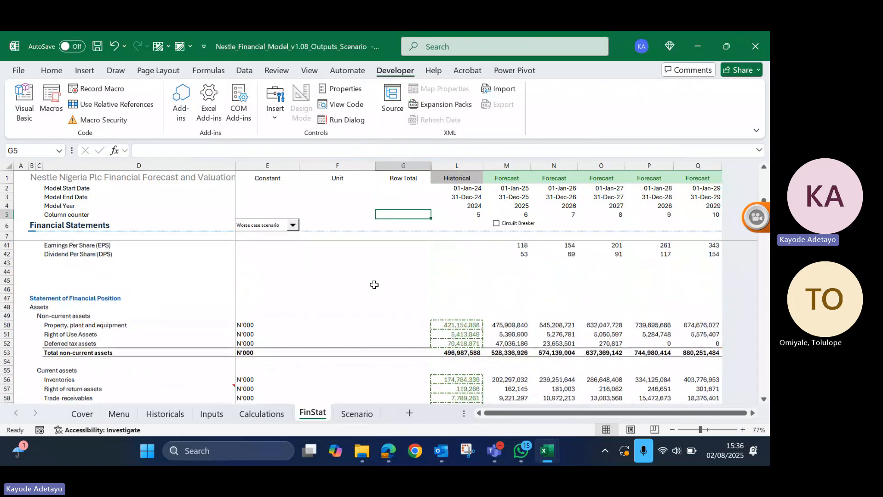
pyautogui.scroll(-1, 375, 284)
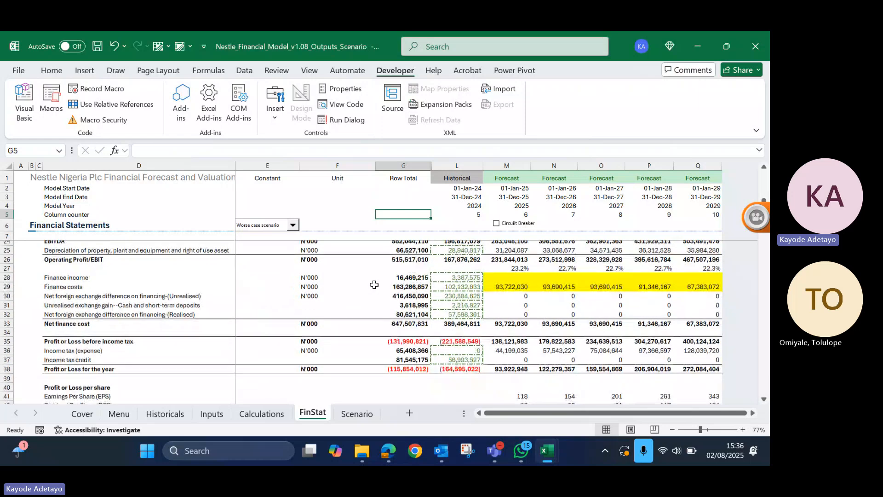
pyautogui.click(293, 225)
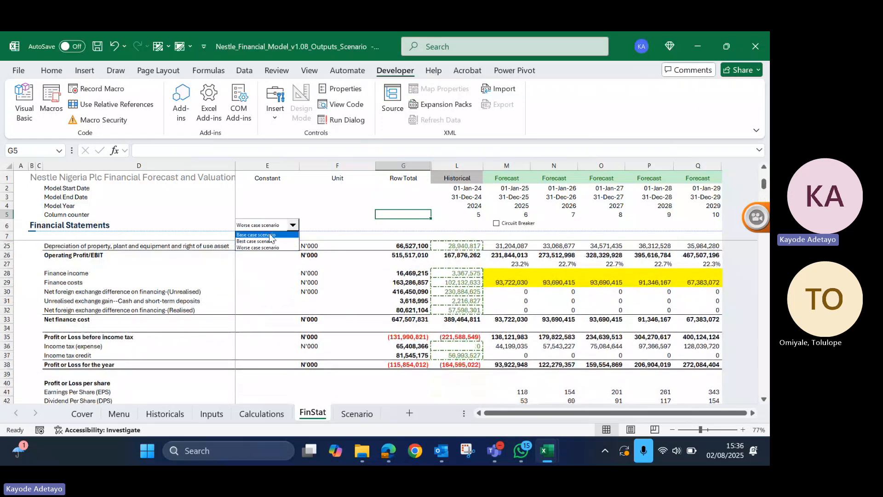
pyautogui.press('Escape')
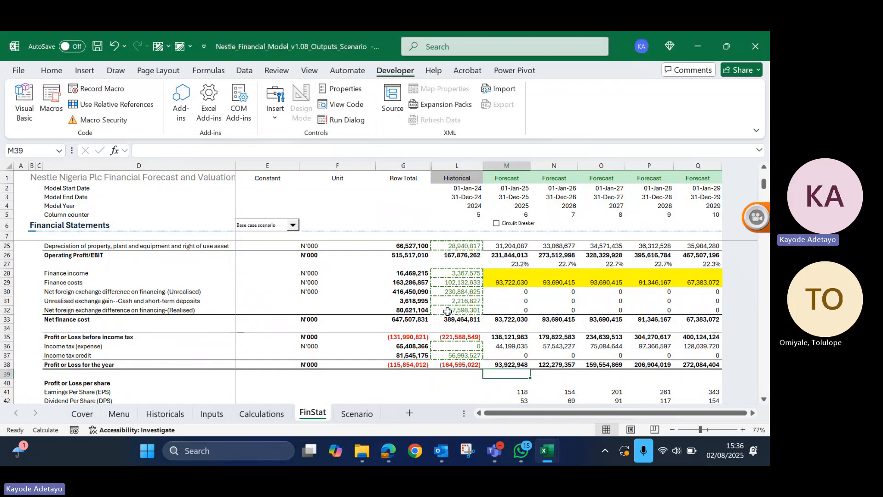
# - Switch the FinStat combo box to Best case scenario
pyautogui.click(293, 226)
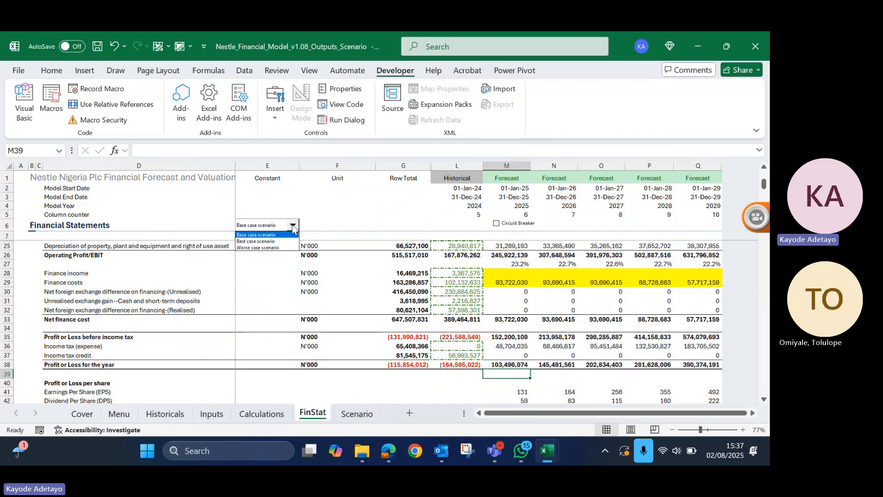
pyautogui.click(253, 241)
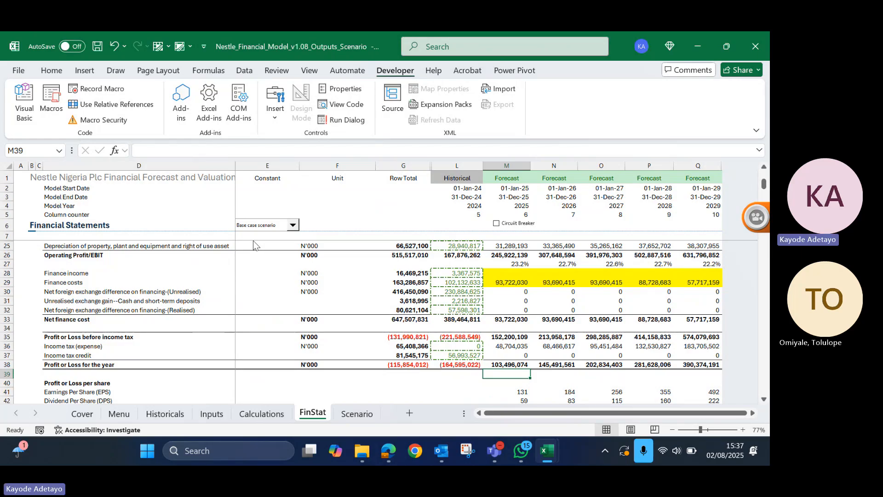
# - Switch the FinStat combo box to Worse case scenario and review the profit or loss rows
pyautogui.click(253, 241)
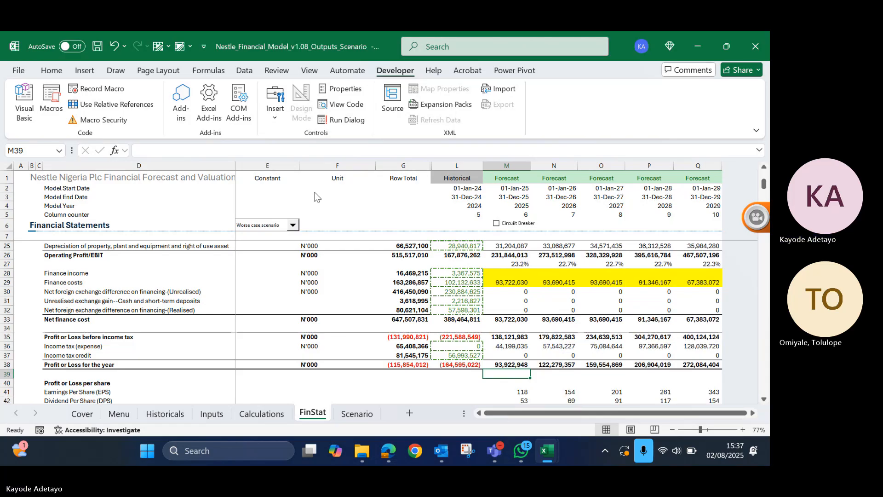
pyautogui.click(309, 205)
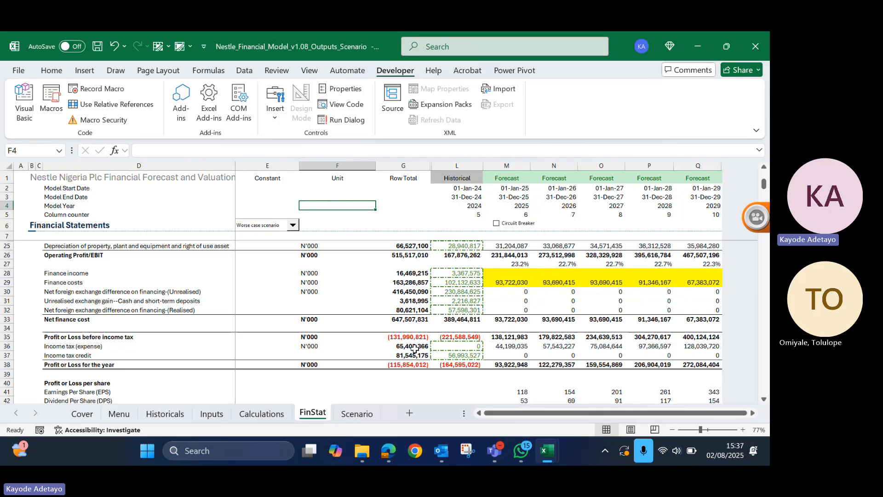
pyautogui.scroll(1, 413, 348)
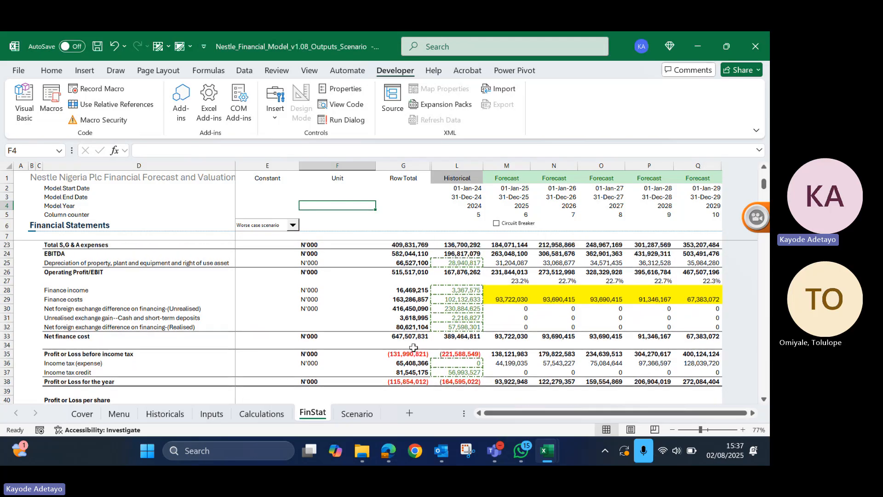
pyautogui.scroll(2, 414, 348)
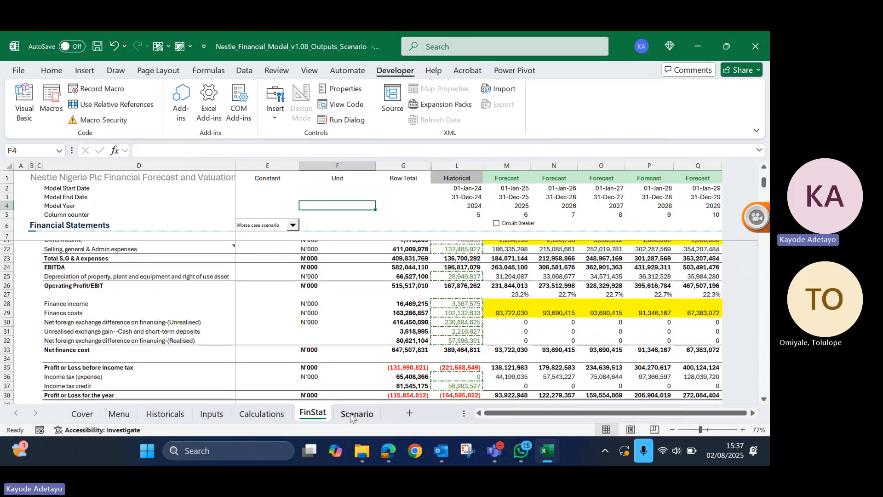
# - On the Scenario sheet, move the food revenue YoY growth rate heading from D12 to C12
pyautogui.click(357, 413)
pyautogui.click(48, 280)
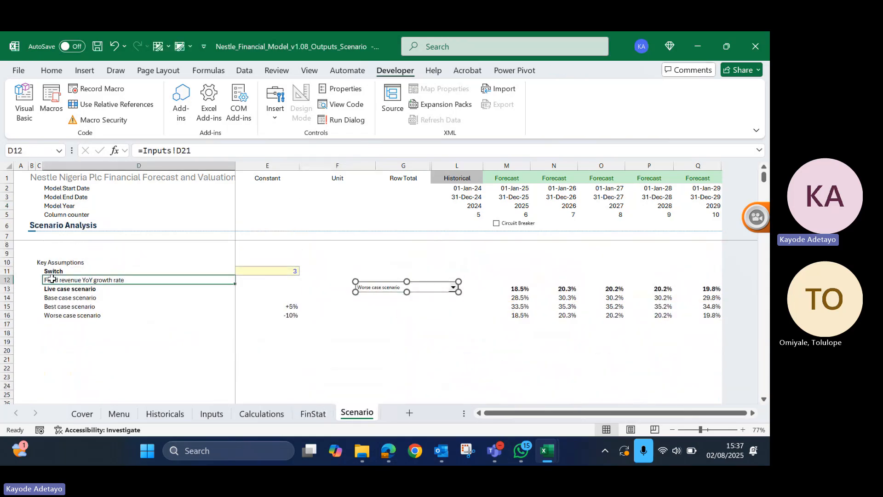
pyautogui.moveTo(41, 280); pyautogui.dragTo(40, 279)
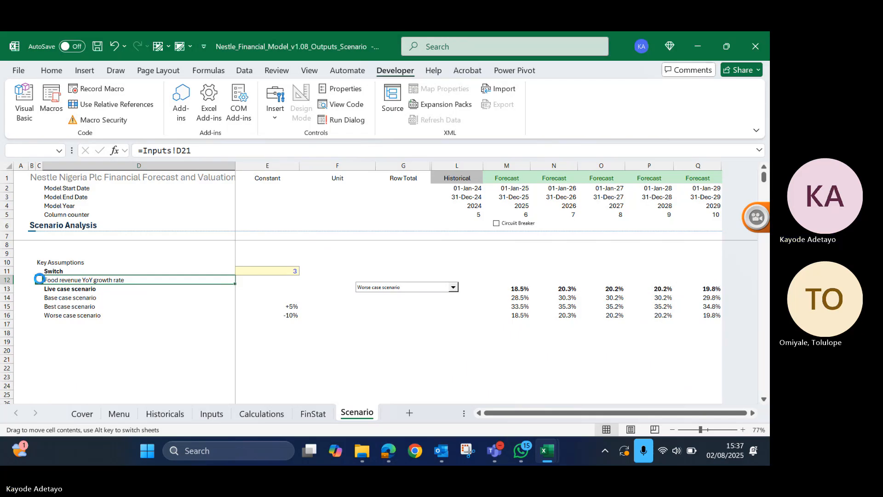
pyautogui.click(40, 279)
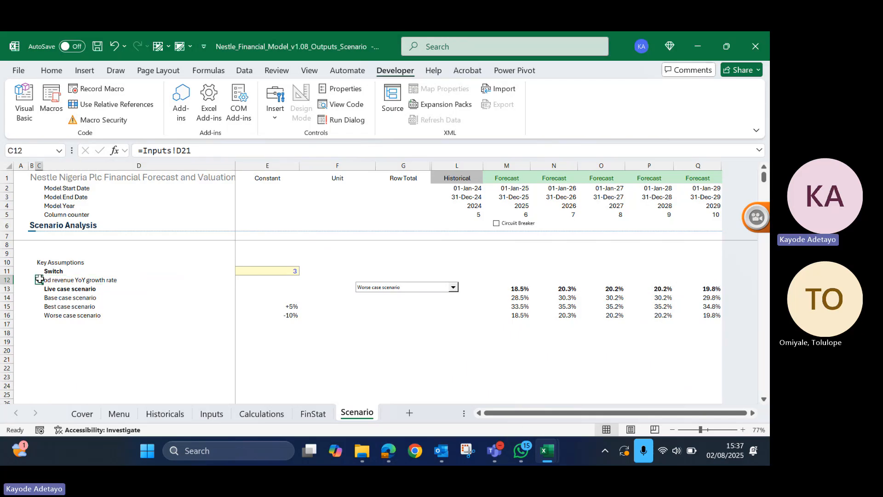
# - Copy the food revenue heading and its four scenario labels in C12:D16 to a new block starting at C18
pyautogui.hotkey('shift', 'Right')
pyautogui.hotkey('shift', 'Right')
pyautogui.hotkey('shift', 'Left')
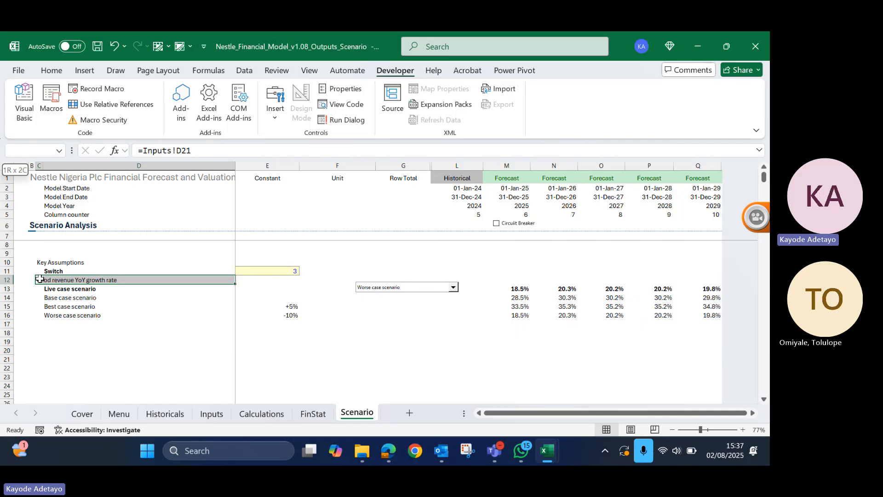
pyautogui.hotkey('shift', 'Down')
pyautogui.hotkey('shift', 'Down')
pyautogui.hotkey('shift', 'Down')
pyautogui.hotkey('shift', 'Down')
pyautogui.hotkey('shift', 'Down')
pyautogui.hotkey('shift', 'Up')
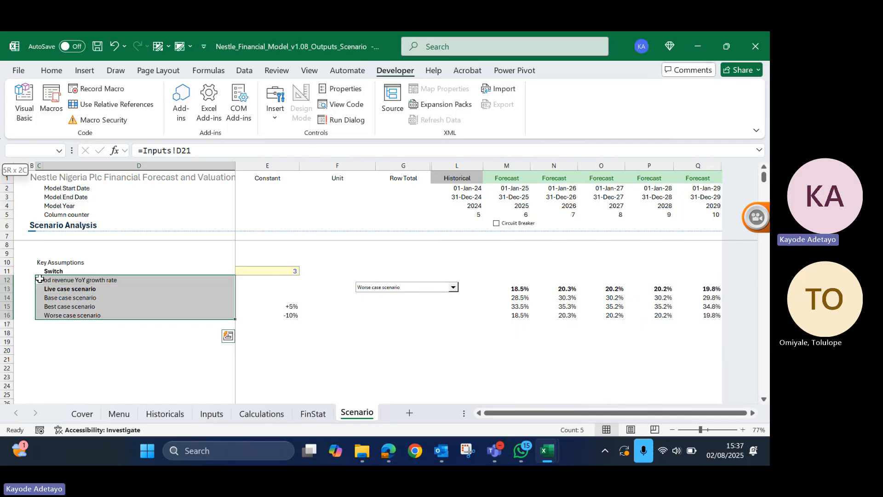
pyautogui.hotkey('ctrl', 'c')
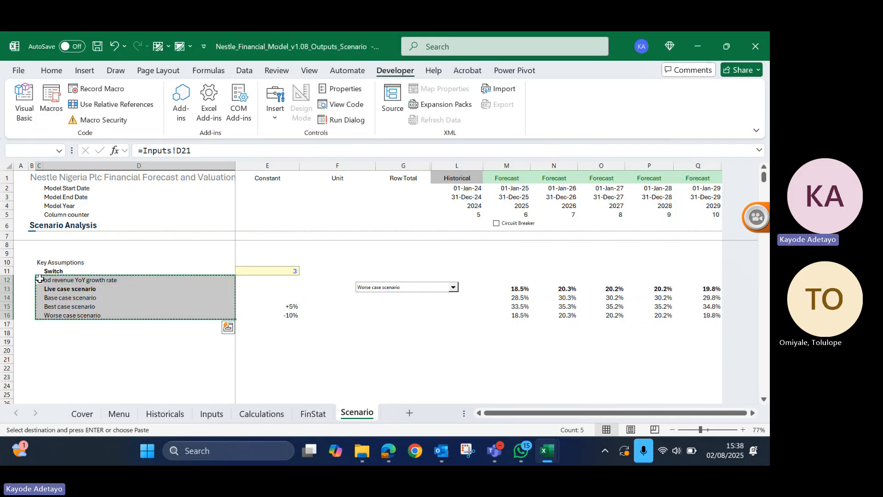
pyautogui.press('Down')
pyautogui.press('Down')
pyautogui.press('Down')
pyautogui.press('Down')
pyautogui.press('Down')
pyautogui.press('Down')
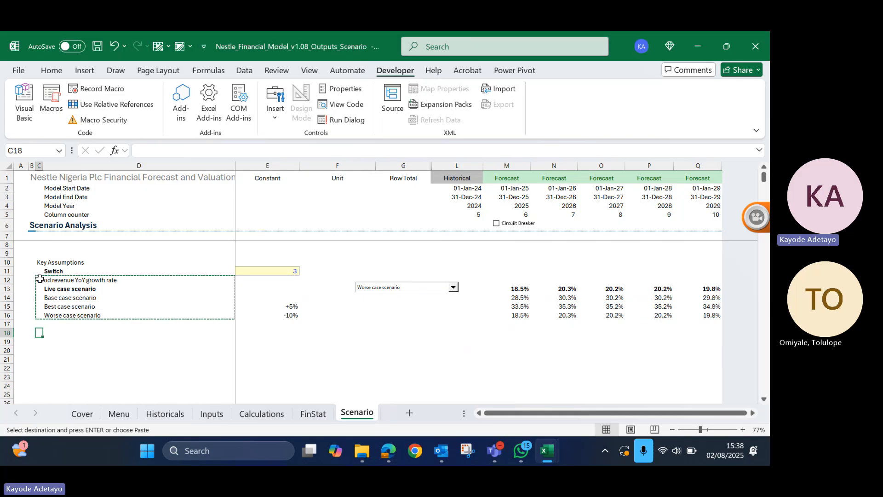
pyautogui.hotkey('ctrl', 'v')
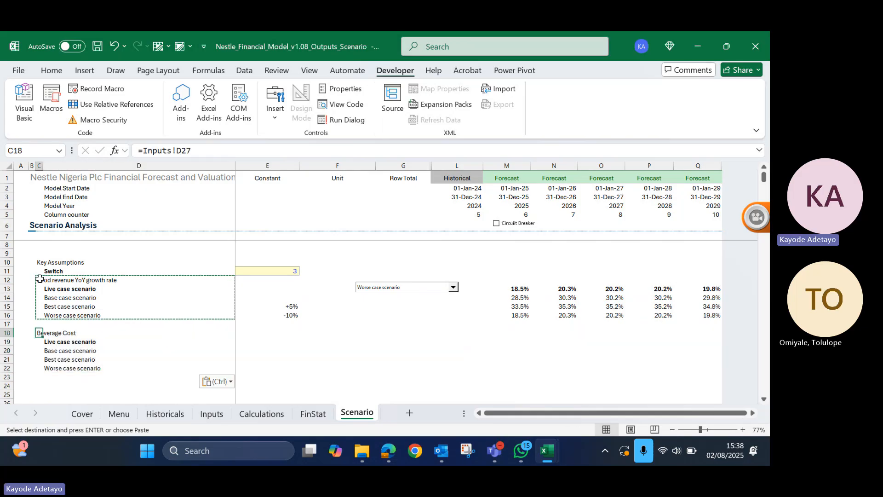
pyautogui.press('Escape')
# - Link the heading in C18 to the beverage revenue YoY growth rate label on the Inputs sheet
pyautogui.write('=')
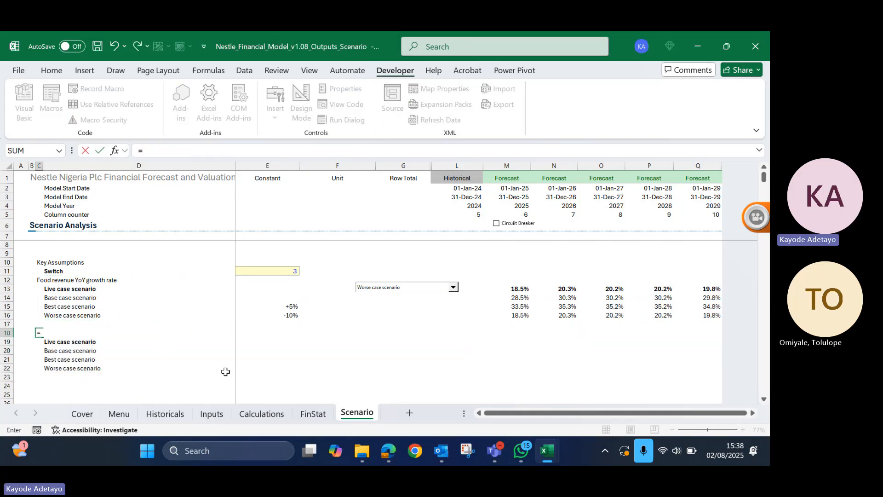
pyautogui.click(213, 414)
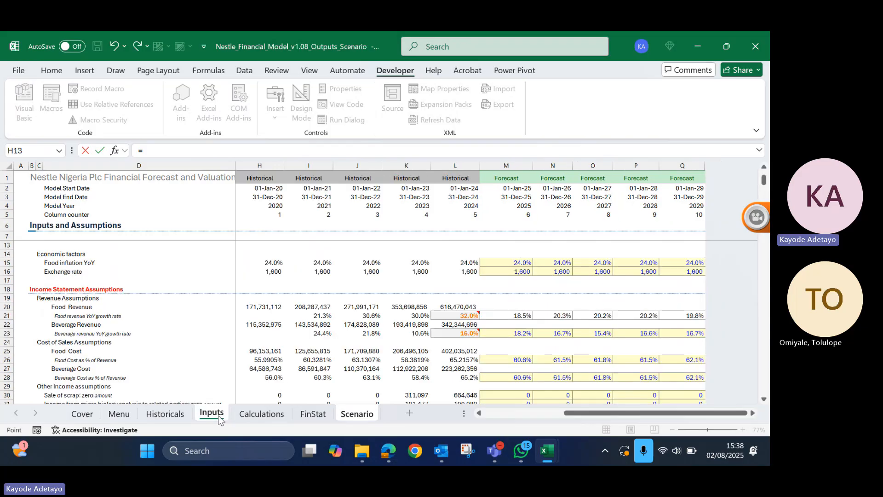
pyautogui.click(88, 326)
pyautogui.press('Down')
pyautogui.press('Return')
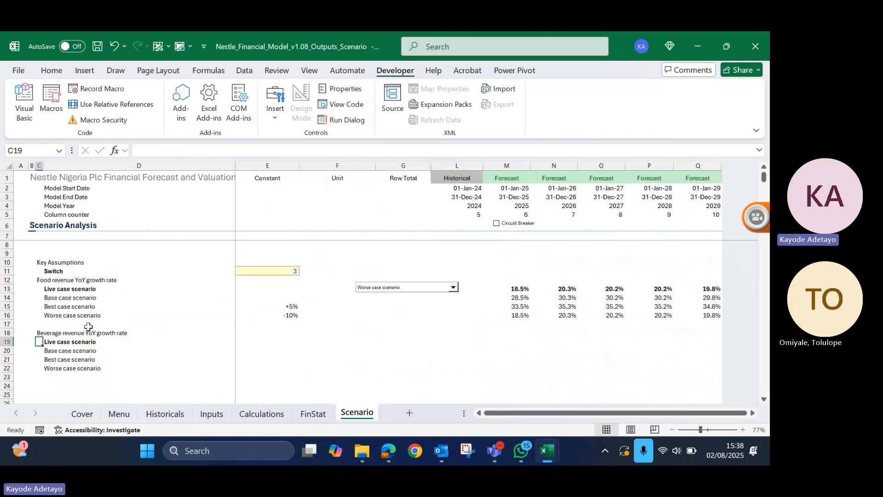
# - Copy the +5% and -10% constants from E15:E16 to the beverage best and worse case rows in E21:E22
pyautogui.press('Right')
pyautogui.press('Down')
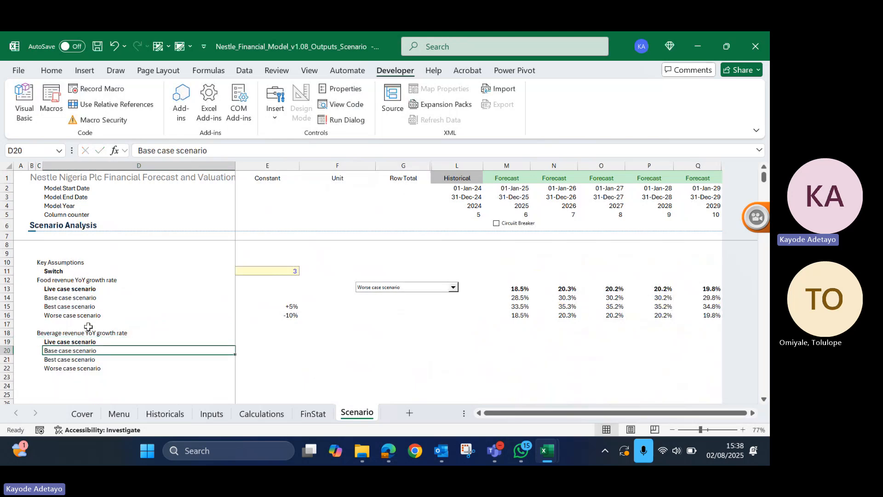
pyautogui.press('Right')
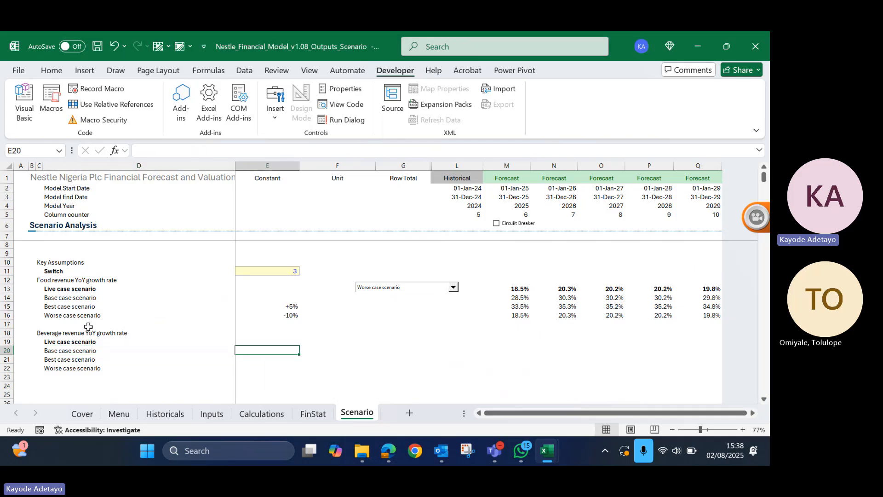
pyautogui.press('Up')
pyautogui.press('Up')
pyautogui.press('Up')
pyautogui.press('Up')
pyautogui.press('Up')
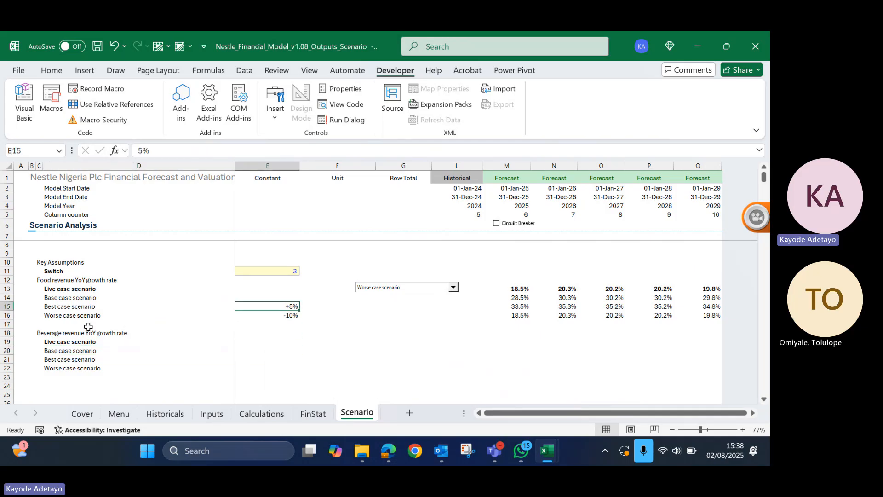
pyautogui.hotkey('shift', 'Down')
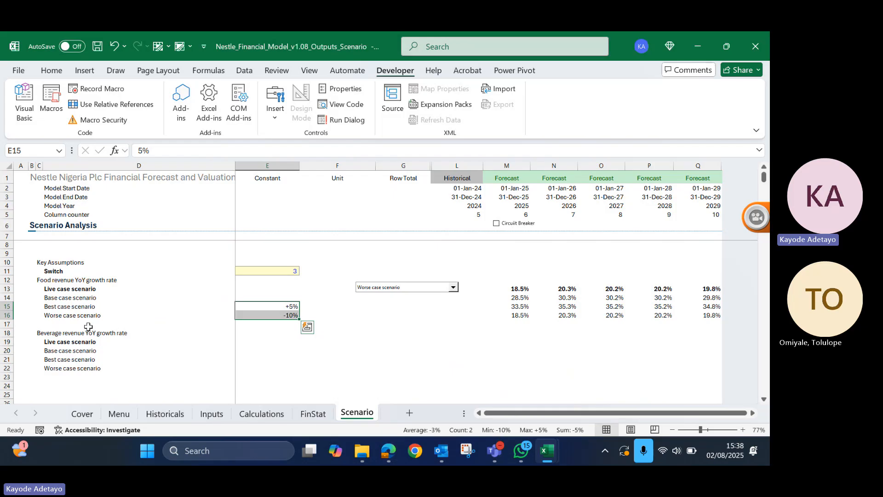
pyautogui.hotkey('ctrl', 'c')
pyautogui.press('Down')
pyautogui.press('Down')
pyautogui.press('Down')
pyautogui.press('Down')
pyautogui.press('Down')
pyautogui.press('Down')
pyautogui.press('Return')
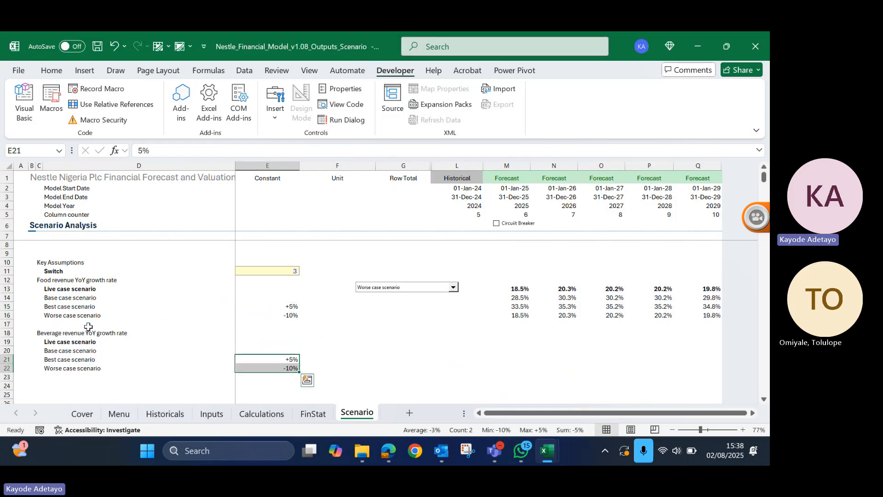
pyautogui.press('Right')
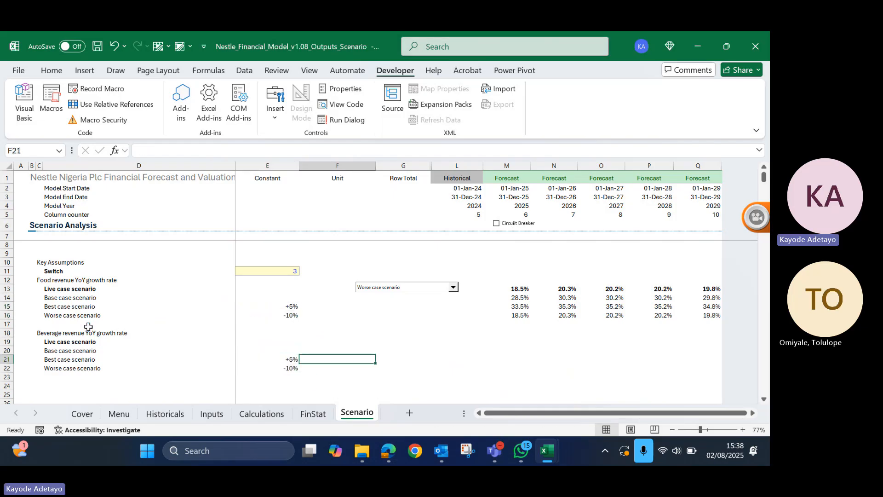
pyautogui.press('Left')
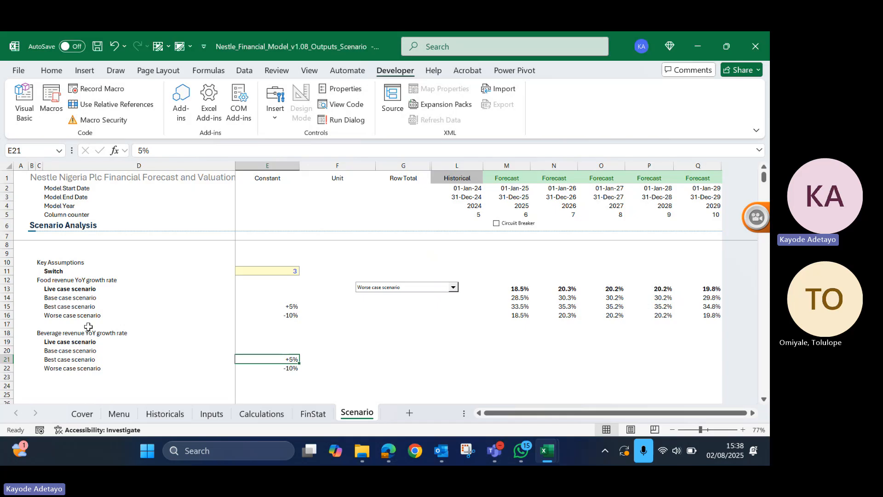
# - Move the Scenario sheet's combo box up to row 7 in column E and narrow it to the column's width
pyautogui.rightClick(422, 287)
pyautogui.press('Escape')
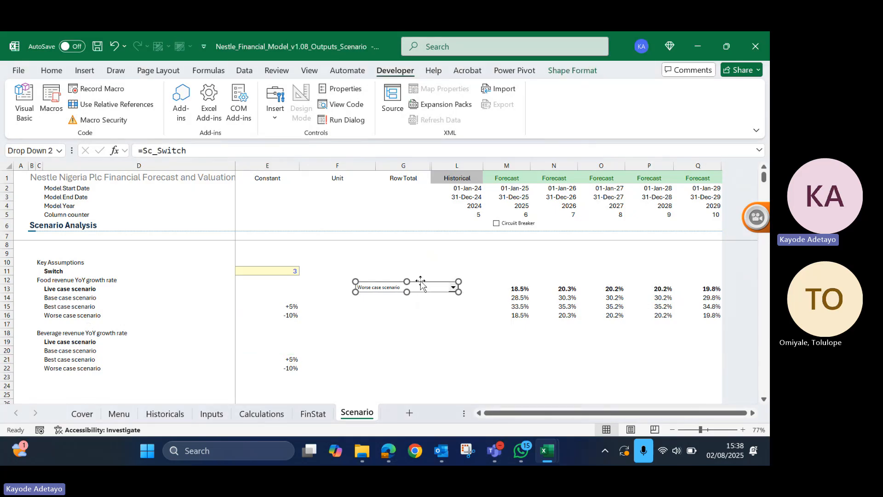
pyautogui.moveTo(420, 282); pyautogui.dragTo(197, 221)
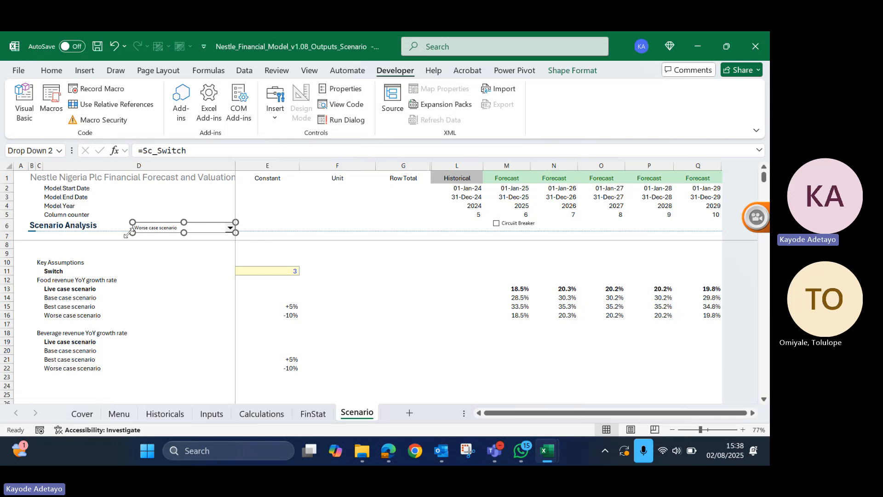
pyautogui.moveTo(129, 233)
pyautogui.mouseDown()
pyautogui.moveTo(203, 228)
pyautogui.moveTo(124, 227)
pyautogui.moveTo(142, 227)
pyautogui.mouseUp()
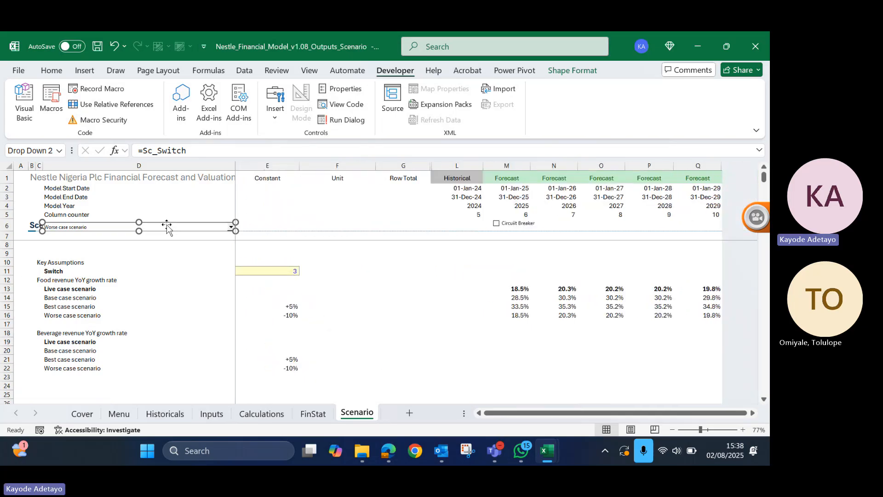
pyautogui.hotkey('ctrl', 'z')
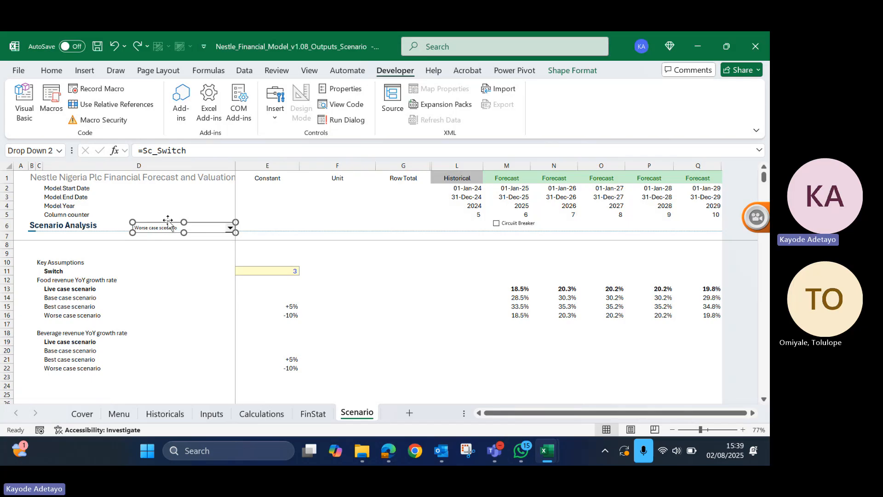
pyautogui.moveTo(168, 219); pyautogui.dragTo(270, 228)
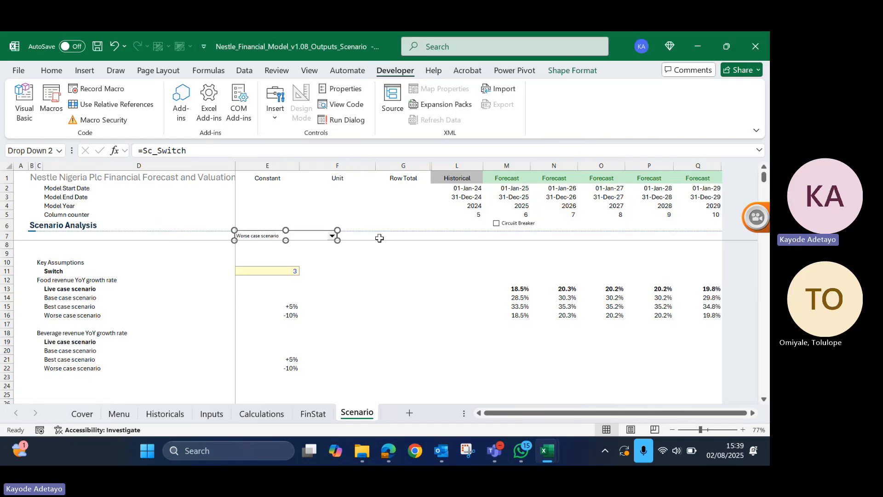
pyautogui.moveTo(336, 239); pyautogui.dragTo(283, 239)
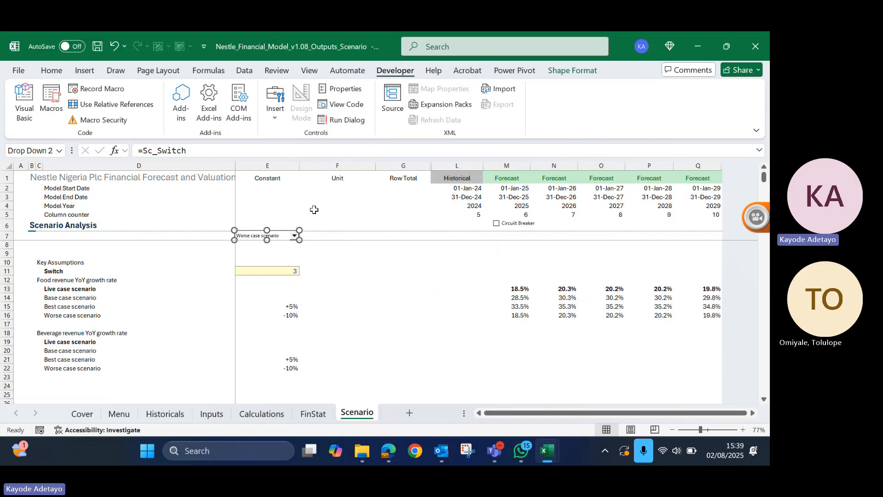
pyautogui.click(314, 207)
# - Check the repositioned combo box's scenario options and the Switch cell above the food and beverage blocks
pyautogui.click(295, 235)
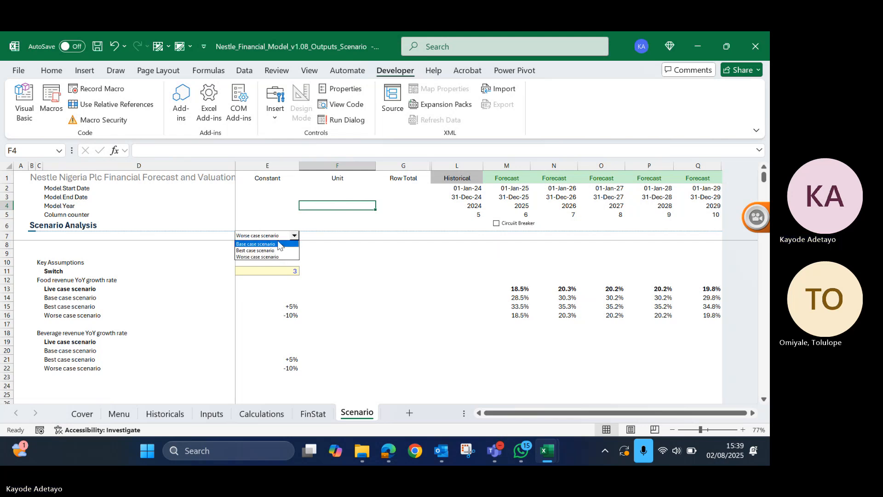
pyautogui.click(320, 223)
pyautogui.click(342, 271)
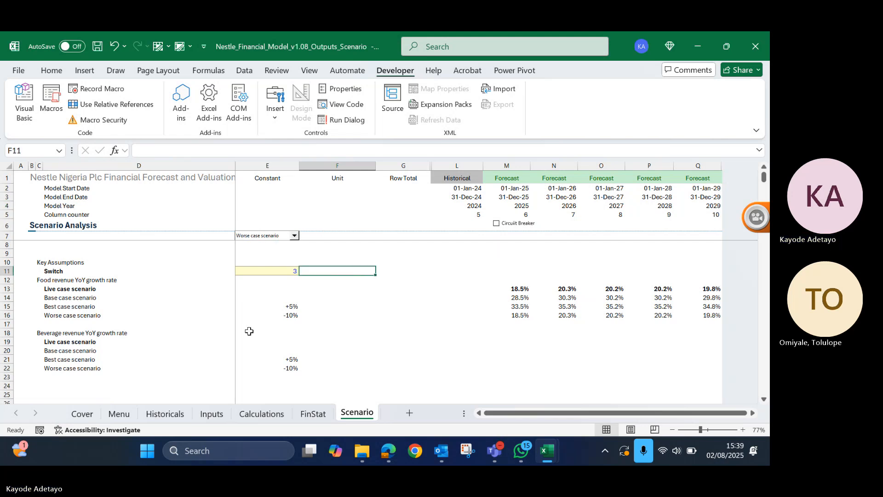
pyautogui.scroll(-1, 163, 360)
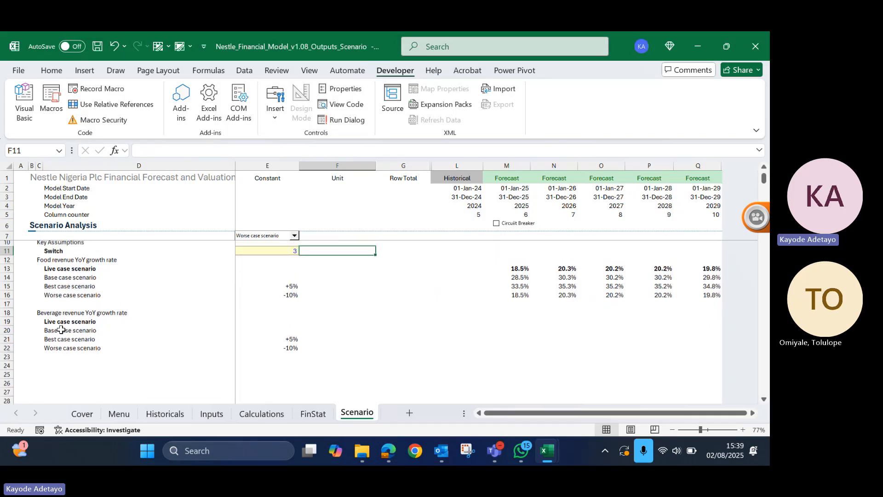
pyautogui.scroll(1, 55, 335)
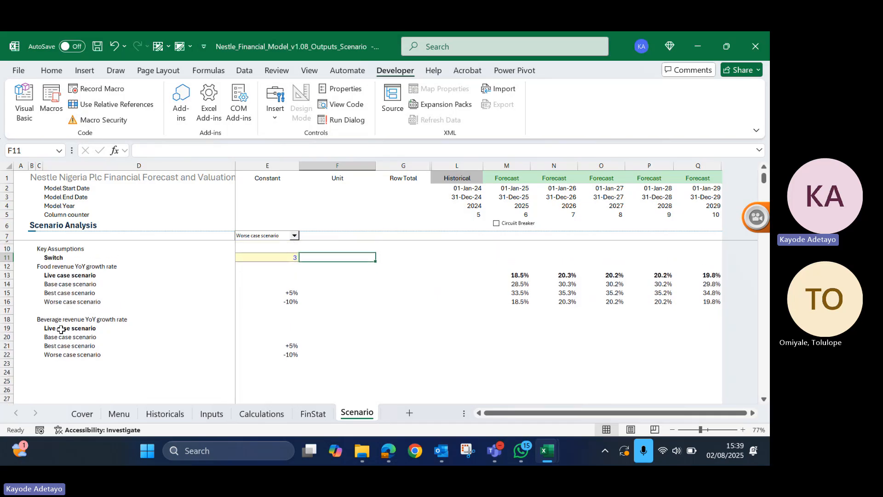
pyautogui.click(283, 257)
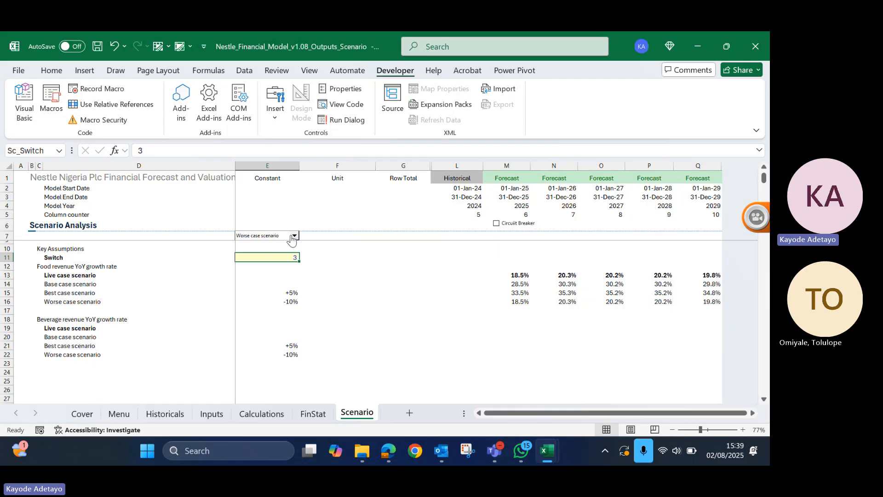
pyautogui.hscroll(-1, 413, 346)
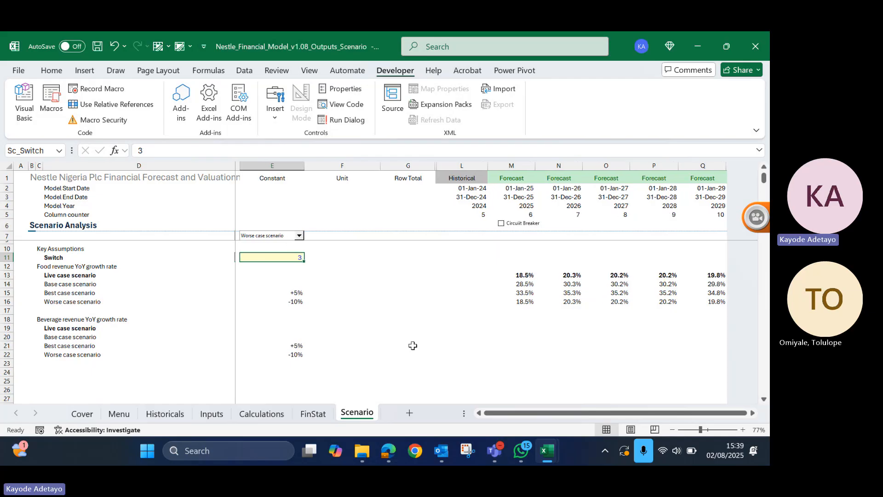
pyautogui.press('Return')
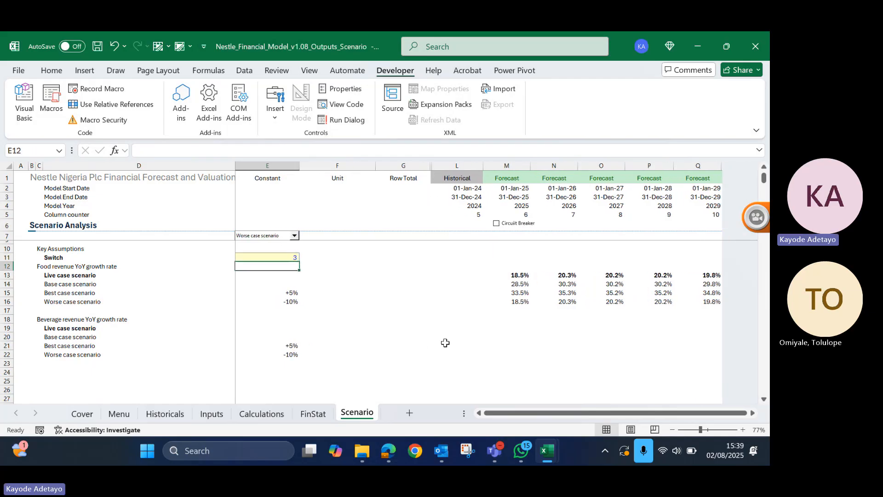
# - Link the beverage base case cell M20 to the 2025 beverage revenue YoY growth rate in M23 of the Inputs sheet
pyautogui.press('Down')
pyautogui.press('Down')
pyautogui.press('Down')
pyautogui.press('Down')
pyautogui.press('Down')
pyautogui.press('Down')
pyautogui.press('Down')
pyautogui.press('Down')
pyautogui.press('Down')
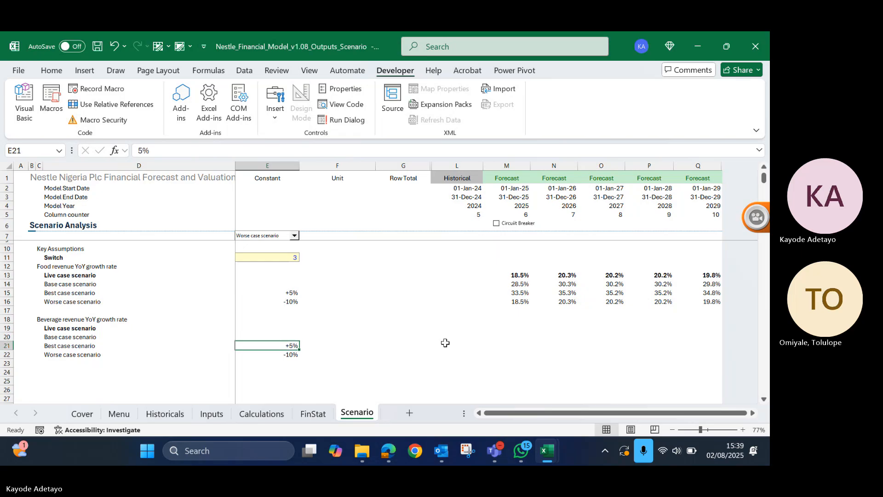
pyautogui.press('Right')
pyautogui.press('Right')
pyautogui.press('Right')
pyautogui.press('Right')
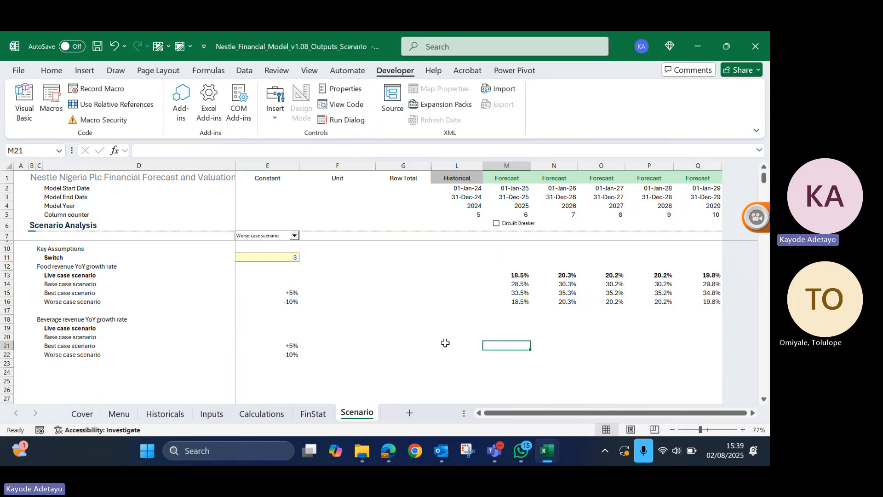
pyautogui.press('Up')
pyautogui.write('=')
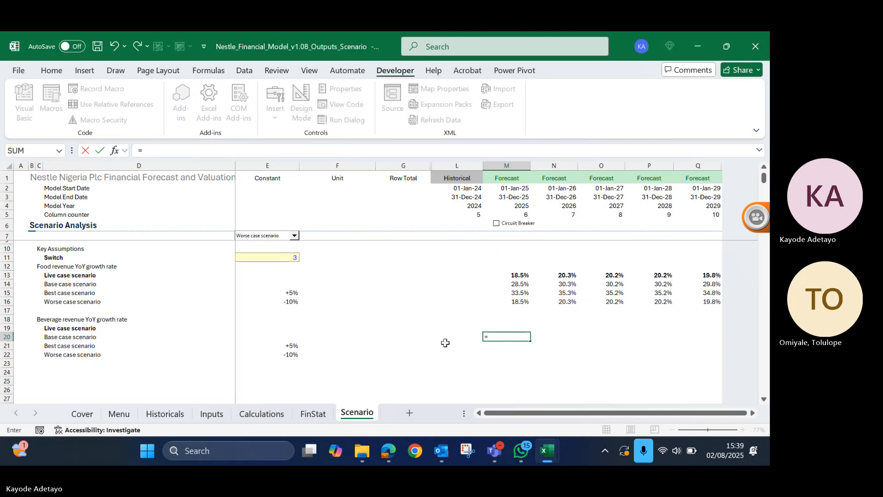
pyautogui.click(218, 418)
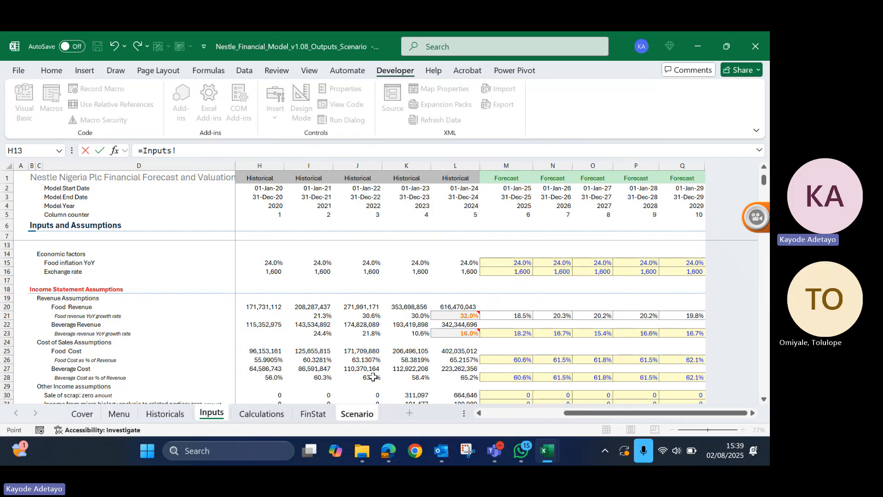
pyautogui.click(115, 336)
pyautogui.press('Right')
pyautogui.press('Right')
pyautogui.press('Right')
pyautogui.press('Right')
pyautogui.press('Right')
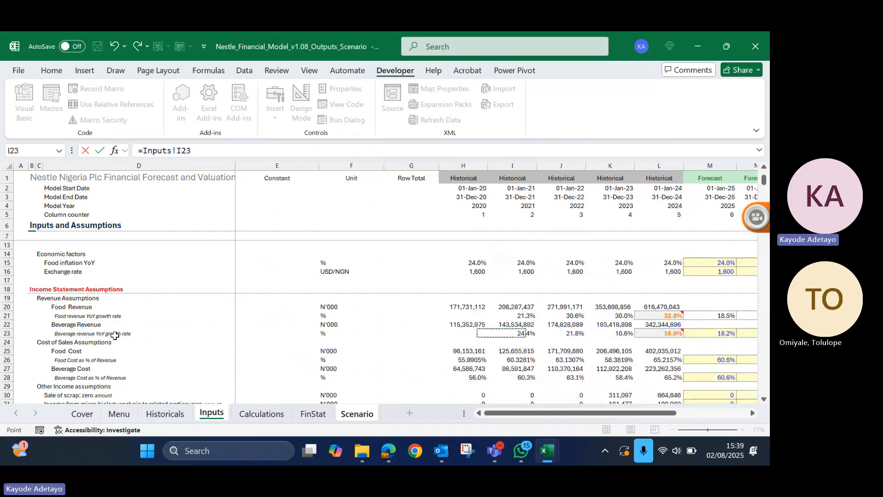
pyautogui.press('Right')
pyautogui.press('Right')
pyautogui.press('Right')
pyautogui.press('Right')
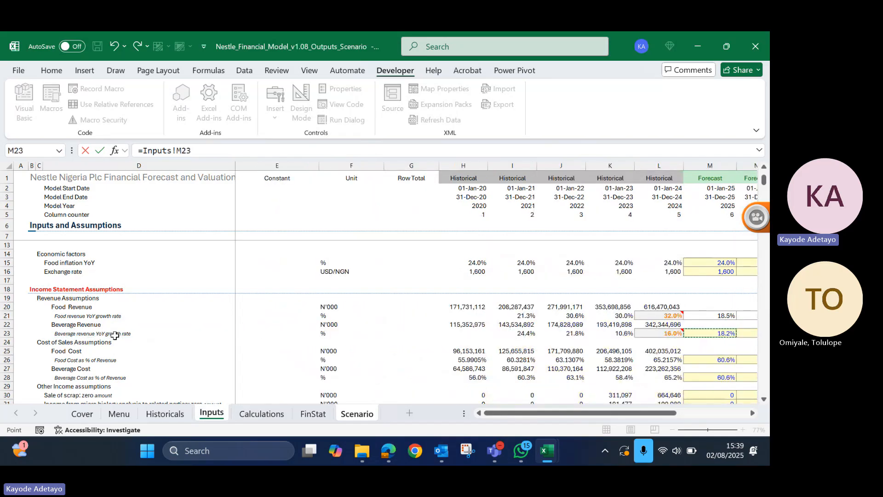
pyautogui.press('Return')
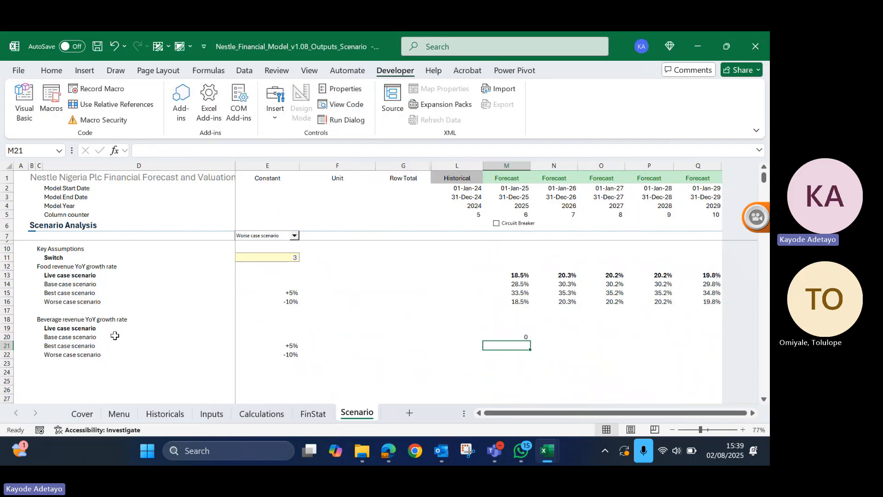
# - Format M20 as a percentage and fill its formula across the forecast years to Q20
pyautogui.press('Up')
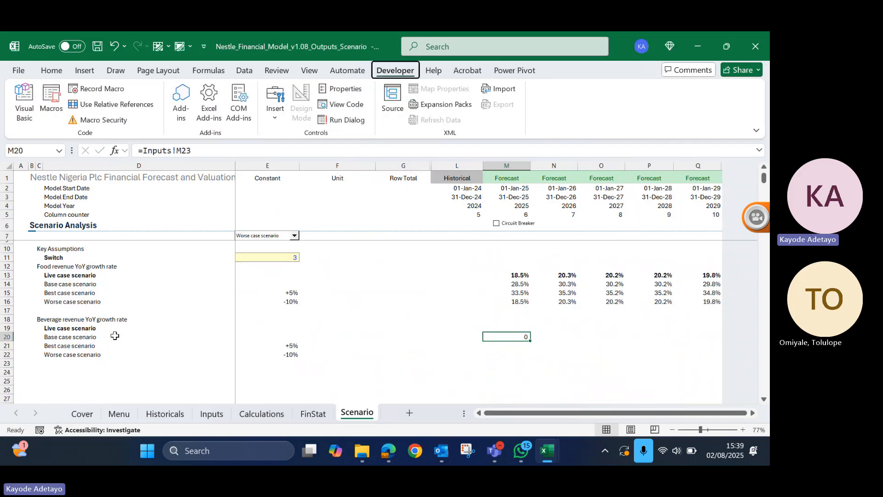
pyautogui.press('h')
pyautogui.press('p')
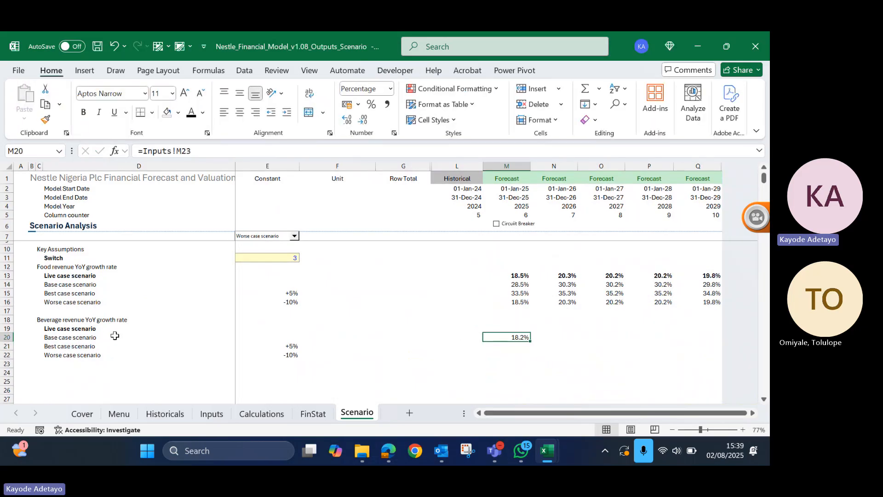
pyautogui.hotkey('shift', 'Right')
pyautogui.hotkey('shift', 'Right')
pyautogui.hotkey('shift', 'Right')
pyautogui.hotkey('shift', 'Right')
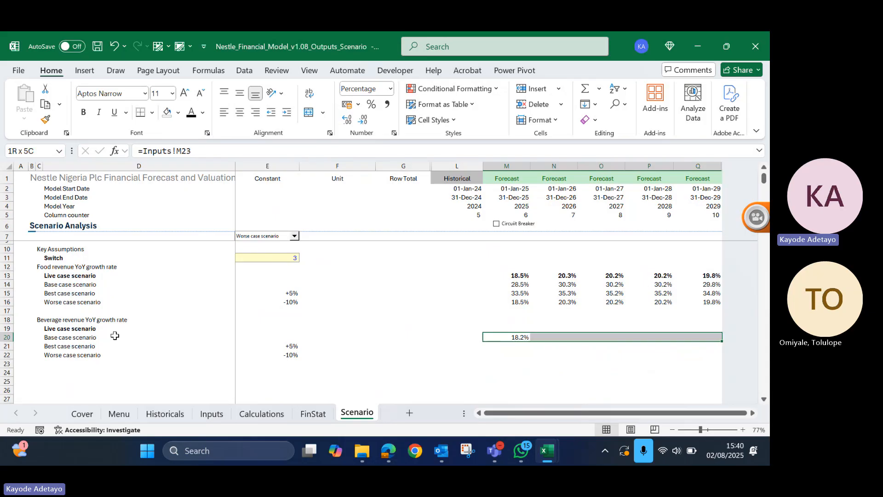
pyautogui.hotkey('ctrl', 'r')
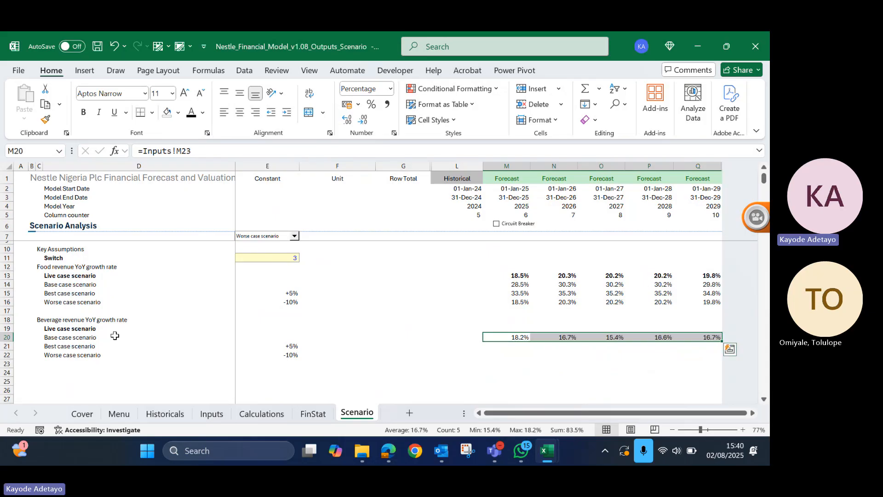
pyautogui.press('Down')
pyautogui.press('Down')
pyautogui.press('Down')
pyautogui.press('Up')
pyautogui.press('Up')
pyautogui.press('Up')
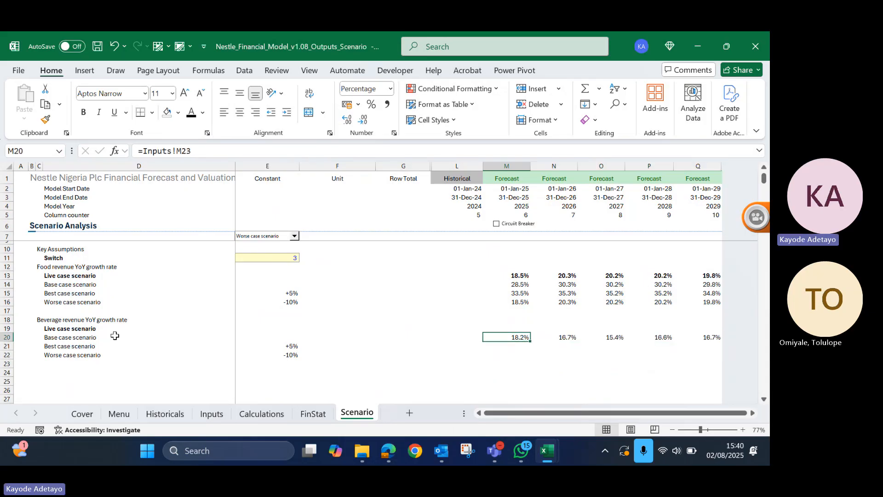
pyautogui.press('Down')
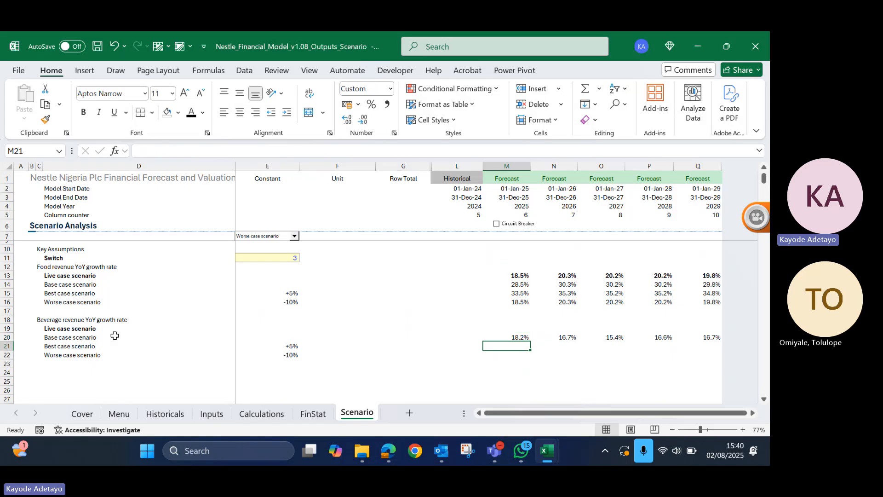
pyautogui.press('Up')
pyautogui.press('Up')
pyautogui.press('Up')
pyautogui.press('Up')
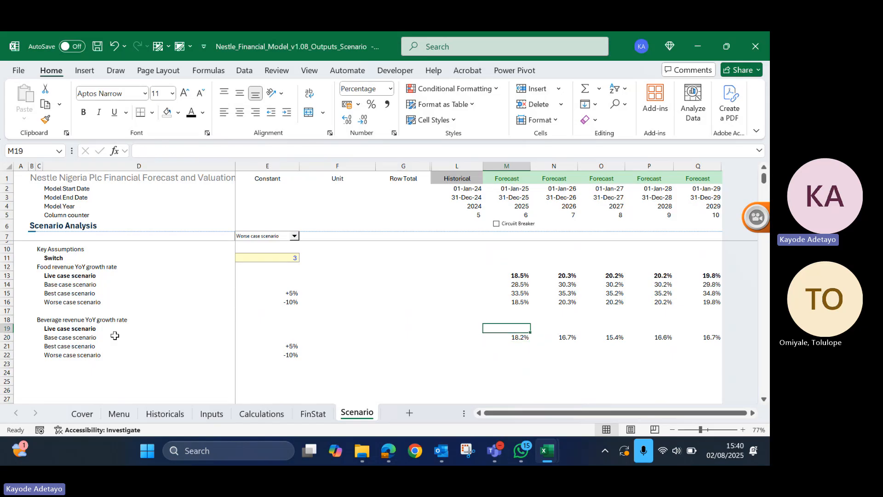
# - Enter the beverage best case formula =M20+$E21 in M21, locking only the column of the constant
pyautogui.press('Down')
pyautogui.press('Down')
pyautogui.press('Down')
pyautogui.press('Down')
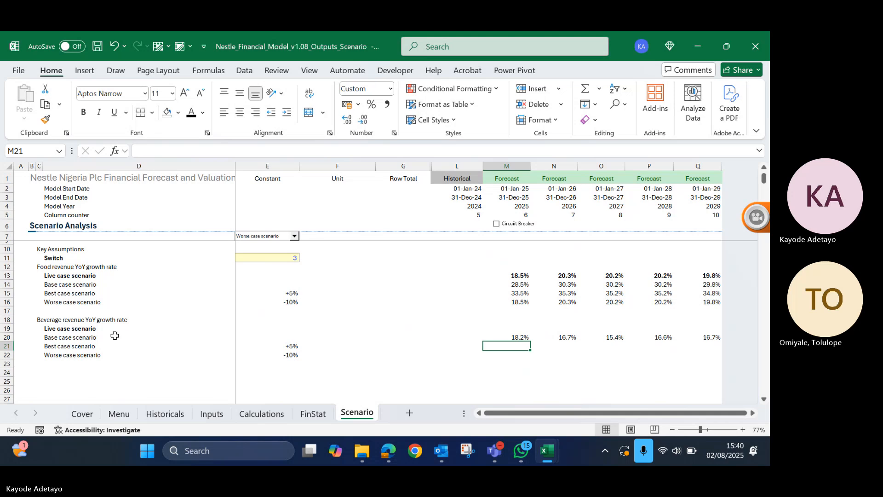
pyautogui.write('=')
pyautogui.press('Up')
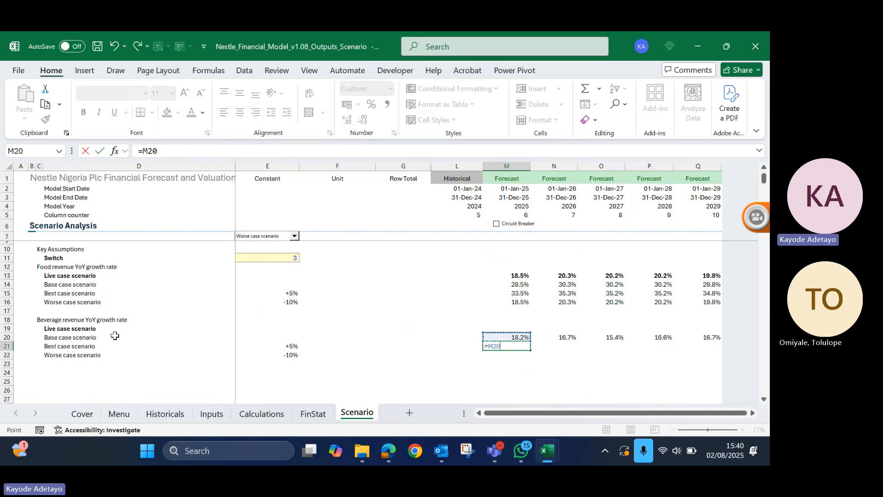
pyautogui.write('+')
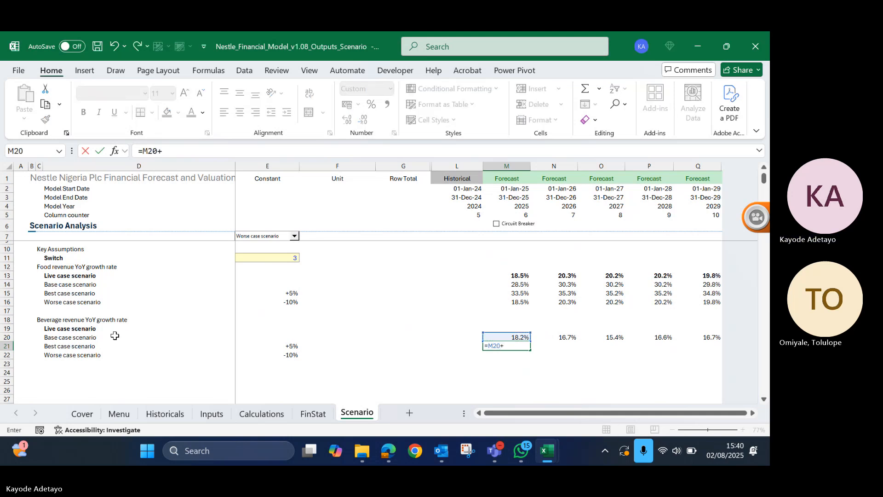
pyautogui.press('Left')
pyautogui.press('Left')
pyautogui.press('Left')
pyautogui.press('Left')
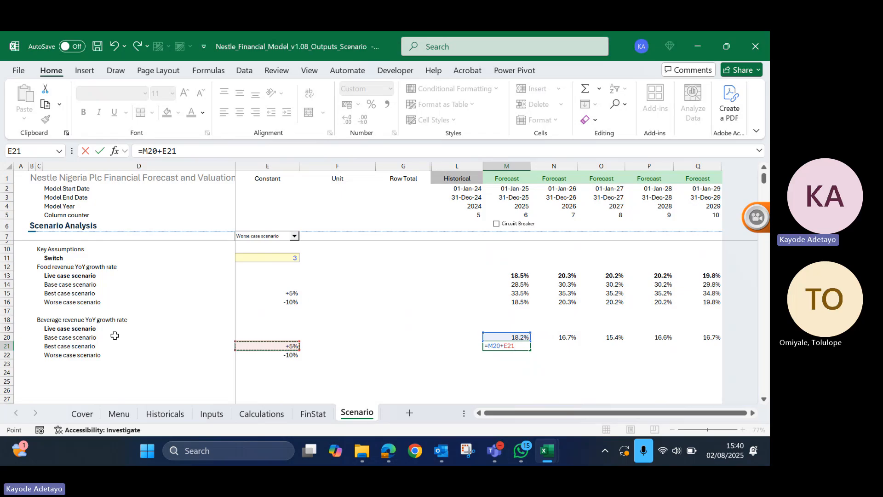
pyautogui.press('F4')
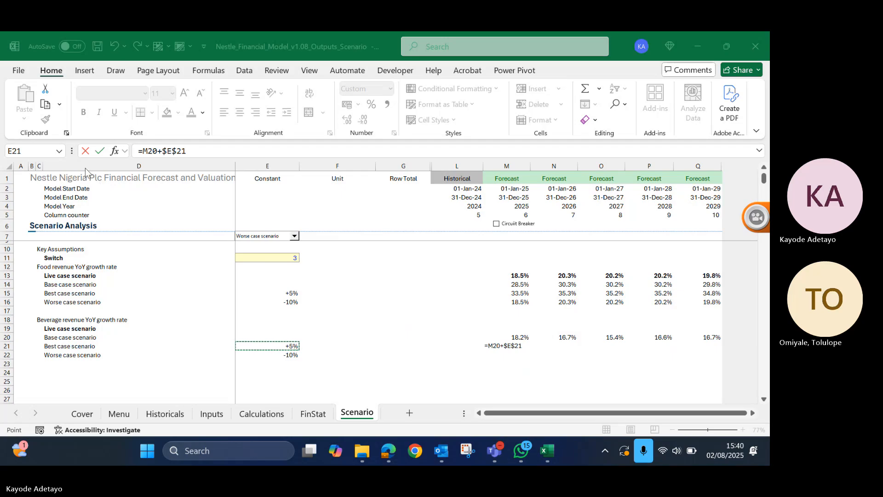
pyautogui.click(177, 150)
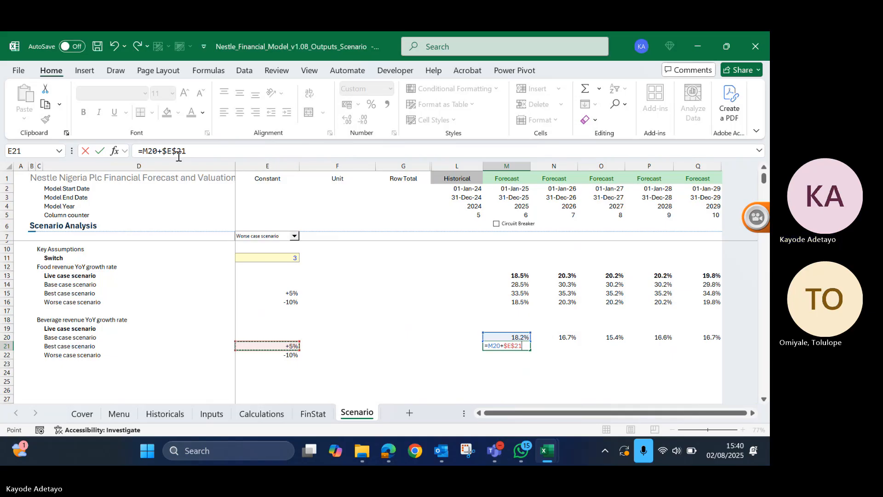
pyautogui.click(179, 151)
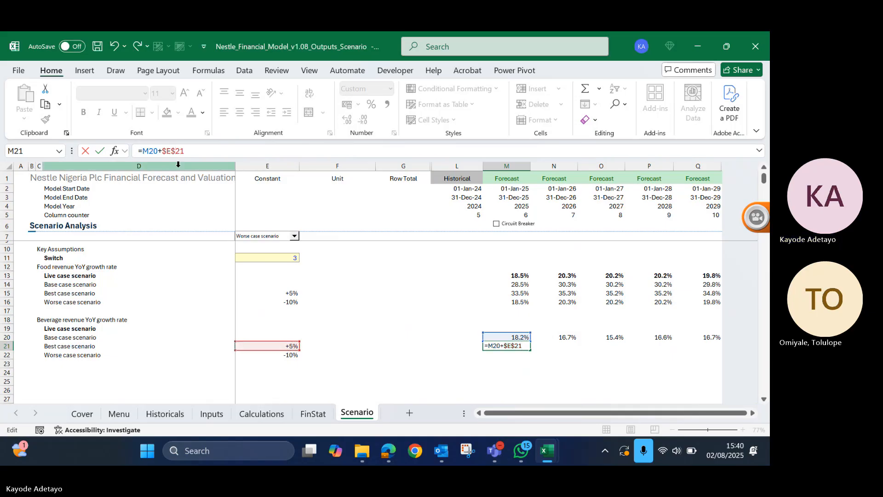
pyautogui.press('BackSpace')
pyautogui.hotkey('ctrl', 'Return')
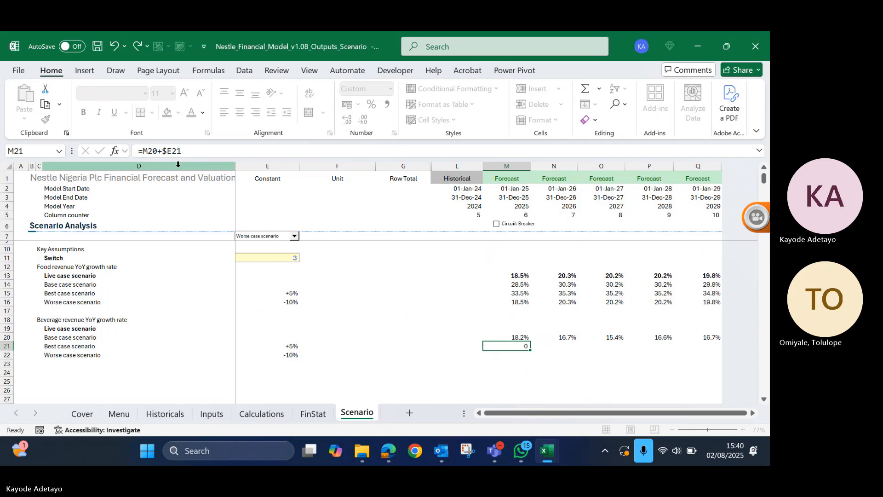
# - Format M21 as a percentage and fill the best case formula across to Q21
pyautogui.hotkey('alt', 'h')
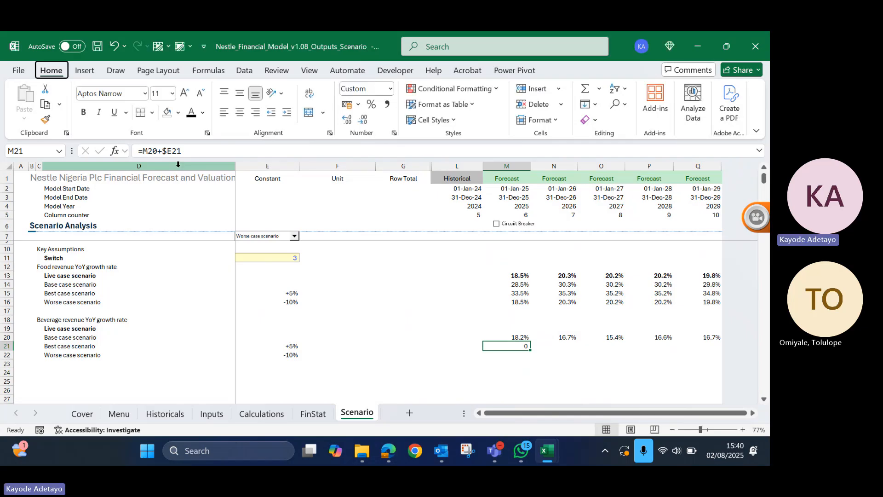
pyautogui.press('p')
pyautogui.hotkey('shift', 'Right')
pyautogui.hotkey('shift', 'Right')
pyautogui.hotkey('shift', 'Right')
pyautogui.hotkey('shift', 'Right')
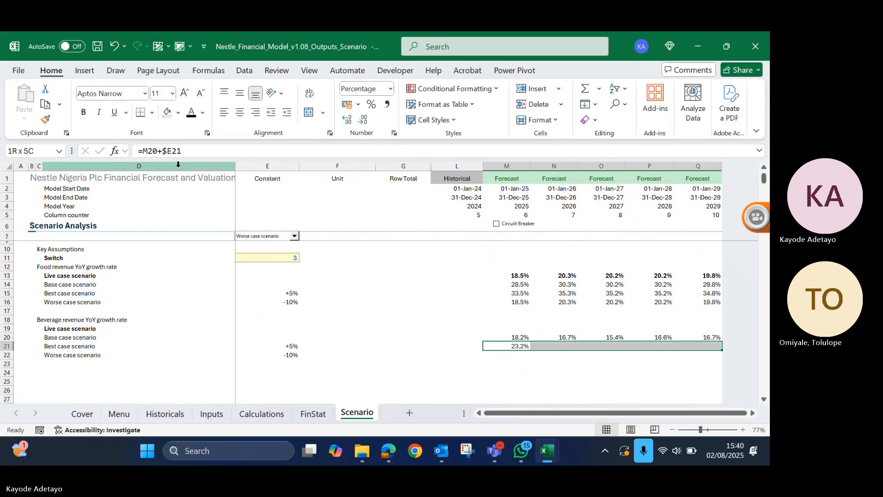
pyautogui.hotkey('ctrl', 'r')
# - Fill the best case formula down into the beverage worse case cell M22 and across to Q22
pyautogui.press('Down')
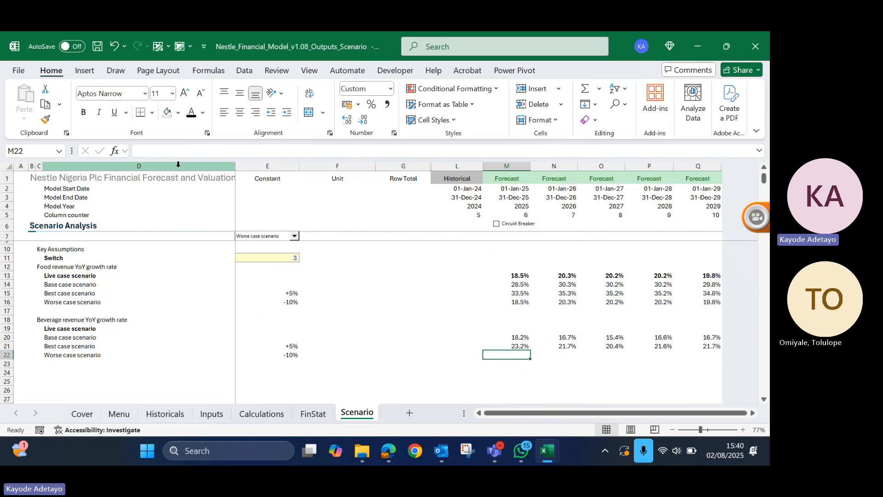
pyautogui.hotkey('ctrl', 'd')
pyautogui.hotkey('shift', 'Right')
pyautogui.hotkey('shift', 'Right')
pyautogui.hotkey('shift', 'Right')
pyautogui.hotkey('shift', 'Right')
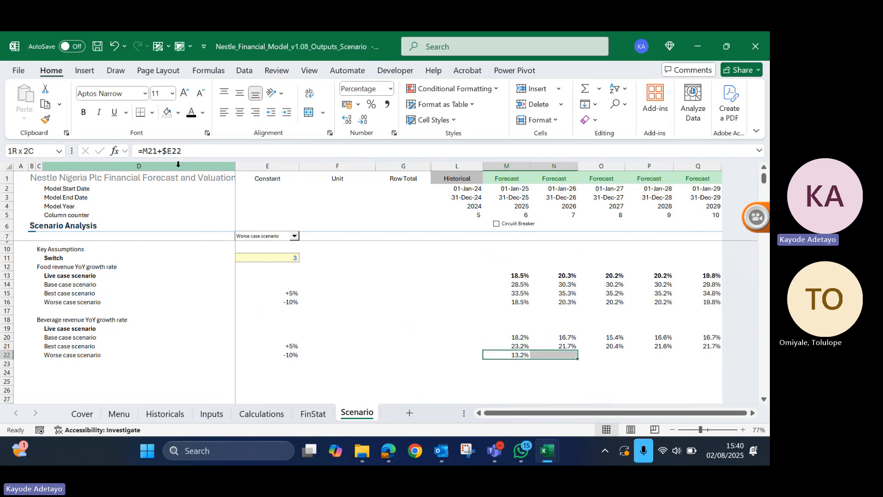
pyautogui.hotkey('ctrl', 'r')
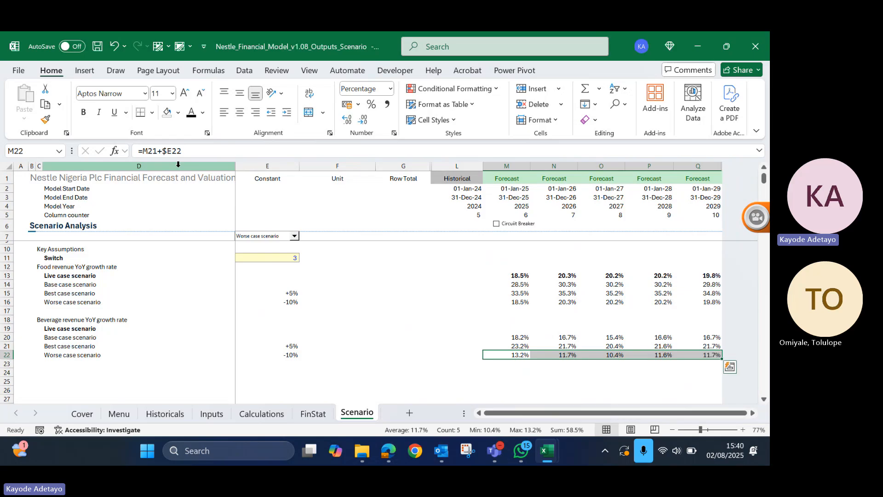
pyautogui.press('Left')
pyautogui.press('Left')
pyautogui.press('Left')
pyautogui.press('Left')
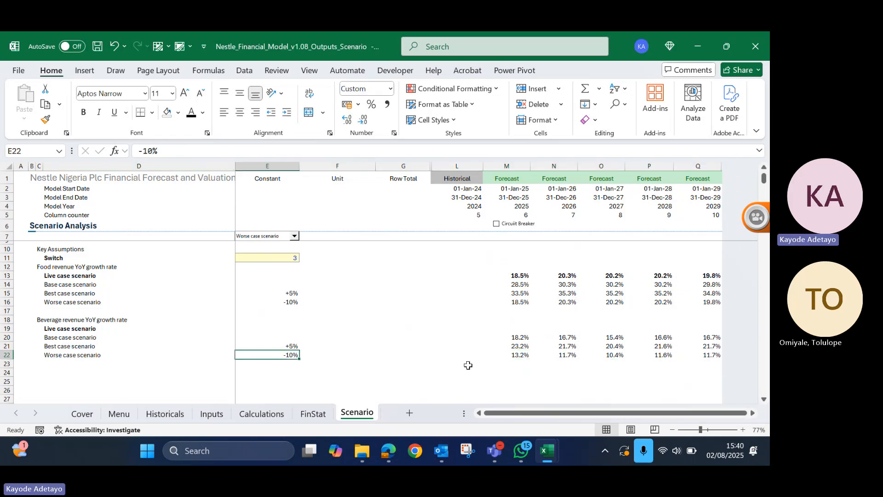
# - Copy the CHOOSE formula from the food live case cell M13 into the beverage live case cell M19
pyautogui.click(522, 329)
pyautogui.click(520, 275)
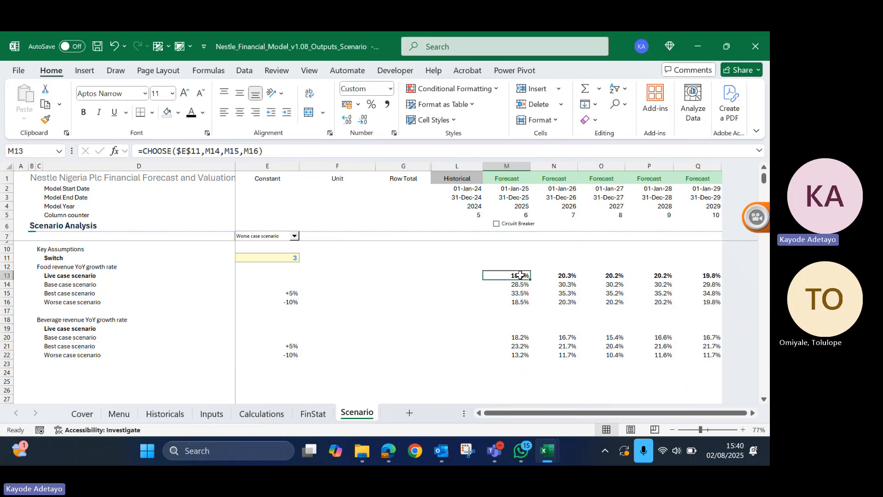
pyautogui.hotkey('ctrl', 'c')
pyautogui.press('Down')
pyautogui.press('Down')
pyautogui.press('Down')
pyautogui.press('Down')
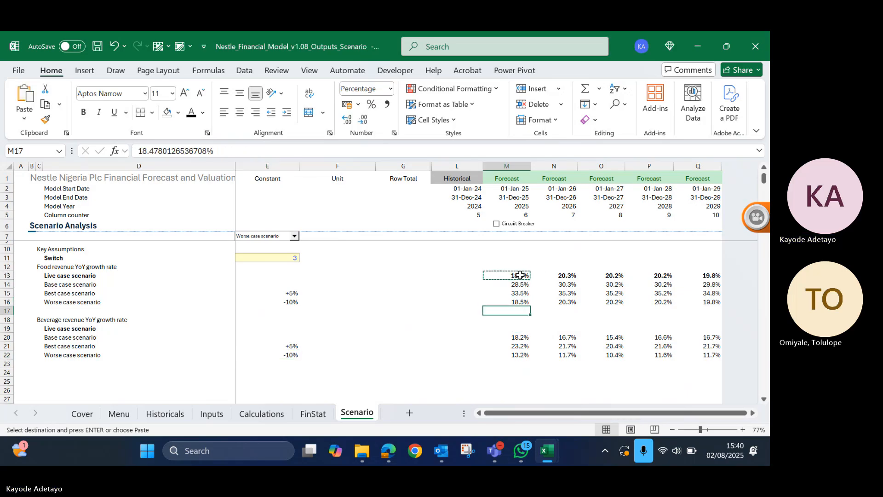
pyautogui.press('Down')
pyautogui.press('Down')
pyautogui.press('Return')
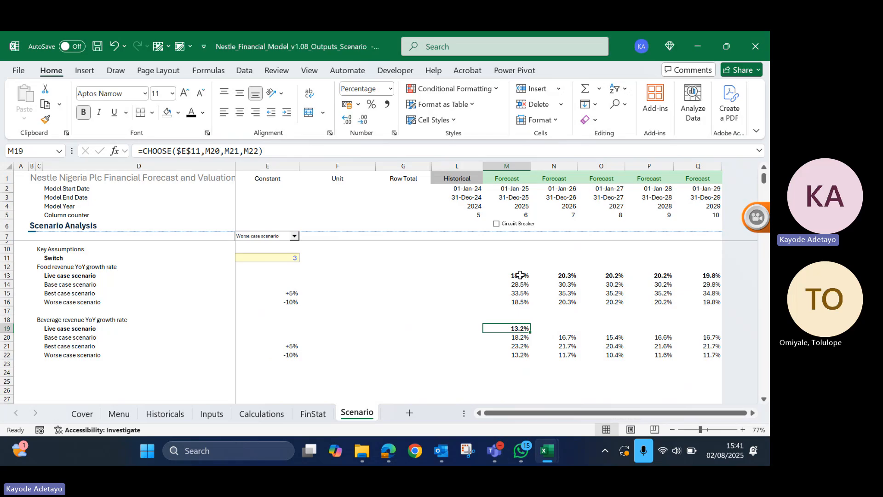
# - Check the cell references of the CHOOSE formula in M19 and compare the worse case cells M16 and M22
pyautogui.press('F2')
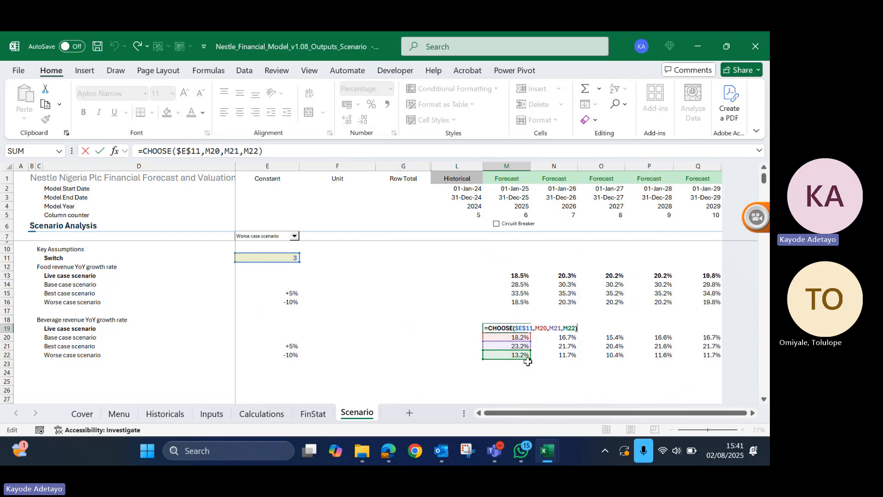
pyautogui.press('Escape')
pyautogui.click(519, 301)
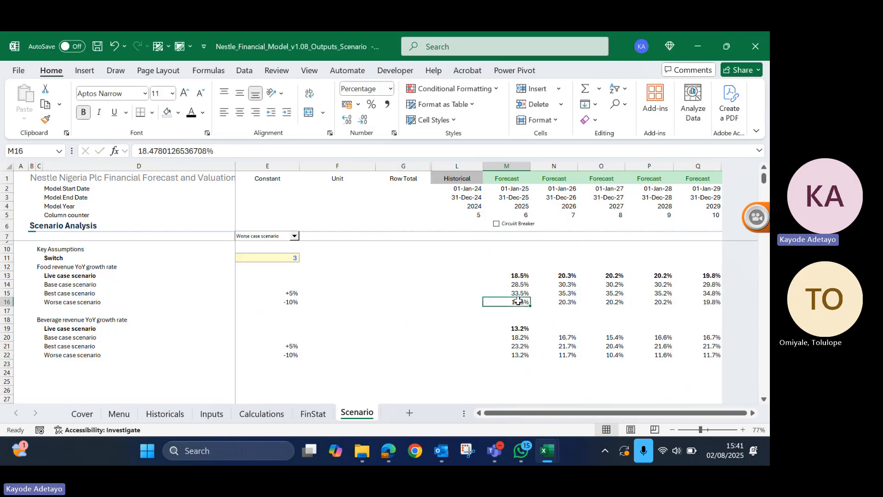
pyautogui.click(522, 355)
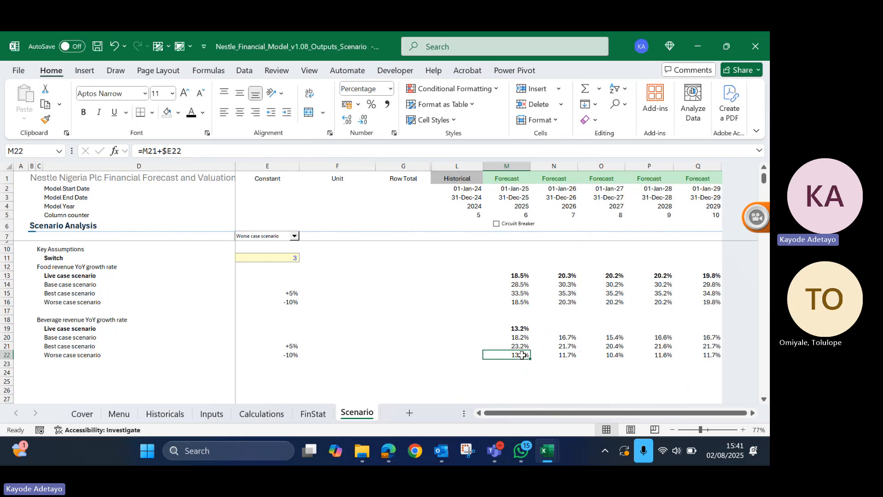
pyautogui.click(524, 327)
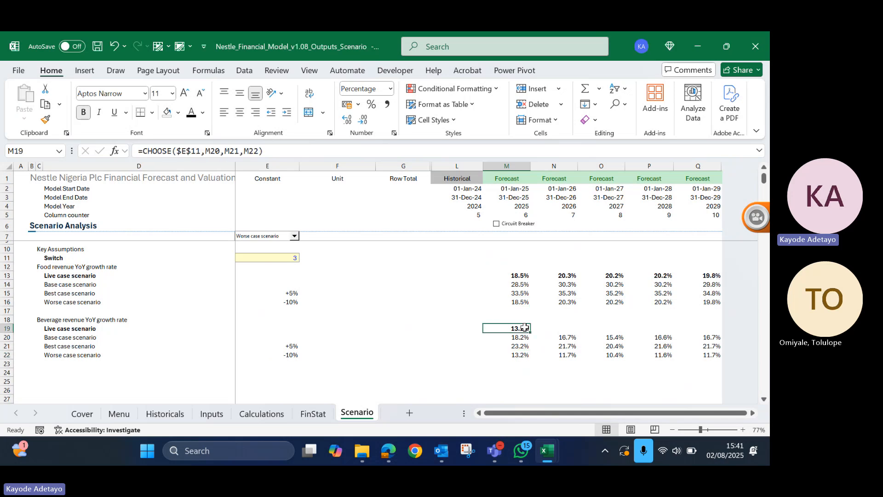
# - Fill the beverage live case CHOOSE formula from M19 across to Q19
pyautogui.hotkey('shift', 'Right')
pyautogui.hotkey('shift', 'Right')
pyautogui.hotkey('shift', 'Right')
pyautogui.hotkey('shift', 'Right')
pyautogui.hotkey('ctrl', 'r')
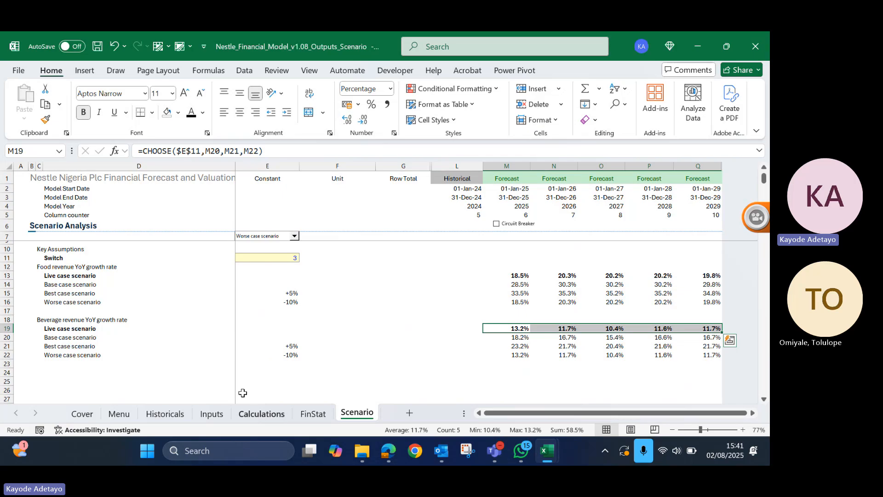
pyautogui.click(217, 415)
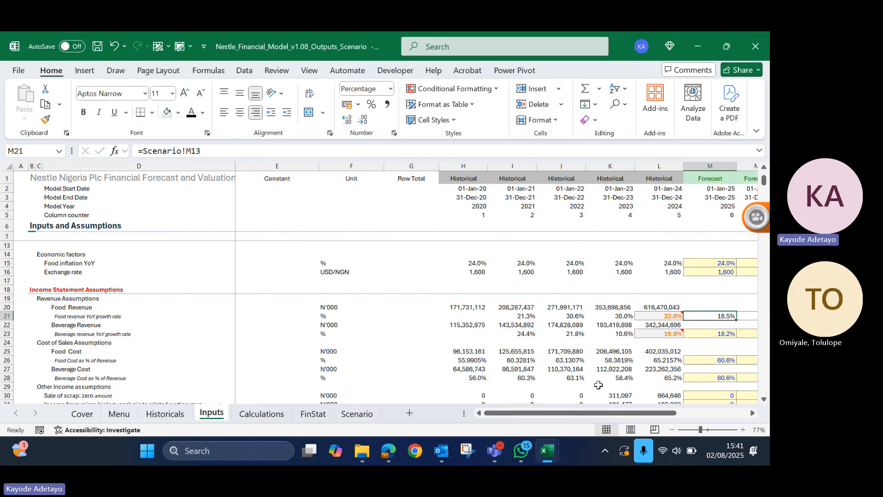
pyautogui.hscroll(3, 599, 385)
pyautogui.scroll(-2, 598, 385)
pyautogui.scroll(3, 599, 385)
pyautogui.click(577, 360)
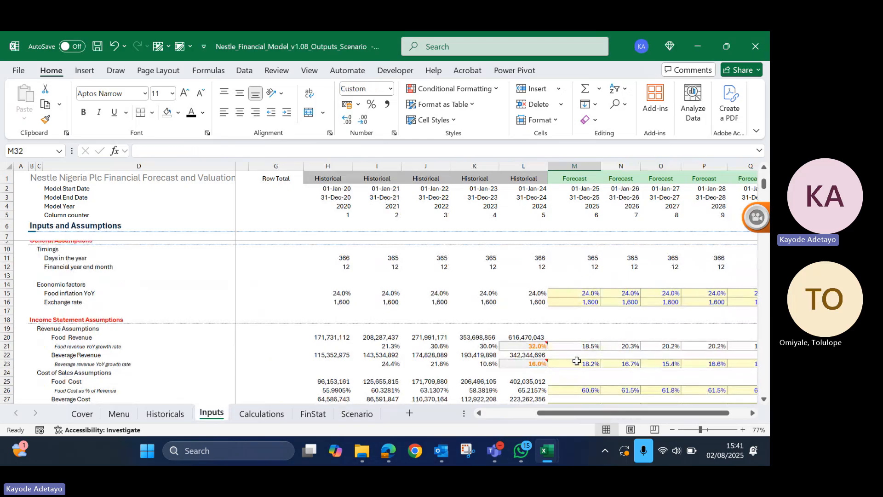
pyautogui.click(577, 360)
pyautogui.write('=')
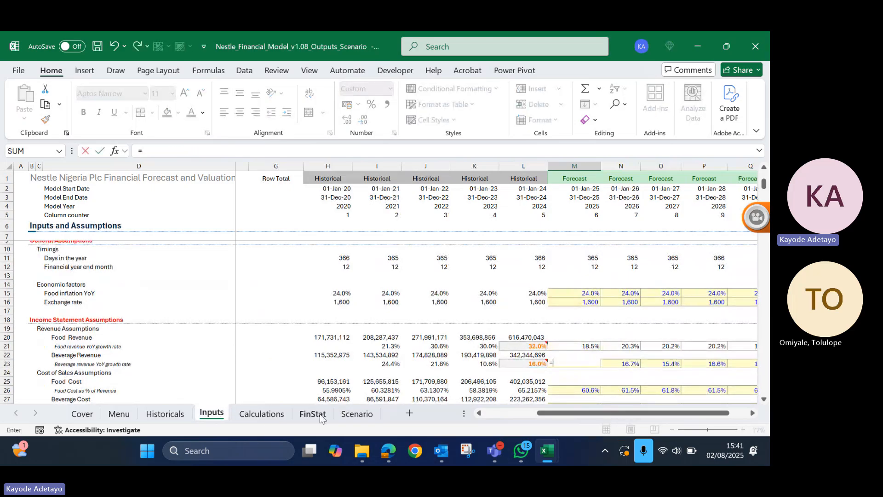
pyautogui.click(357, 413)
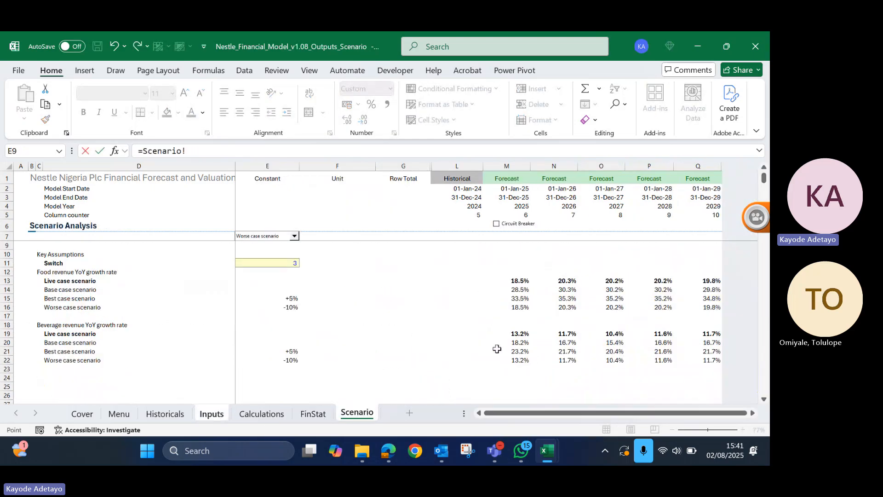
pyautogui.click(513, 333)
pyautogui.press('Escape')
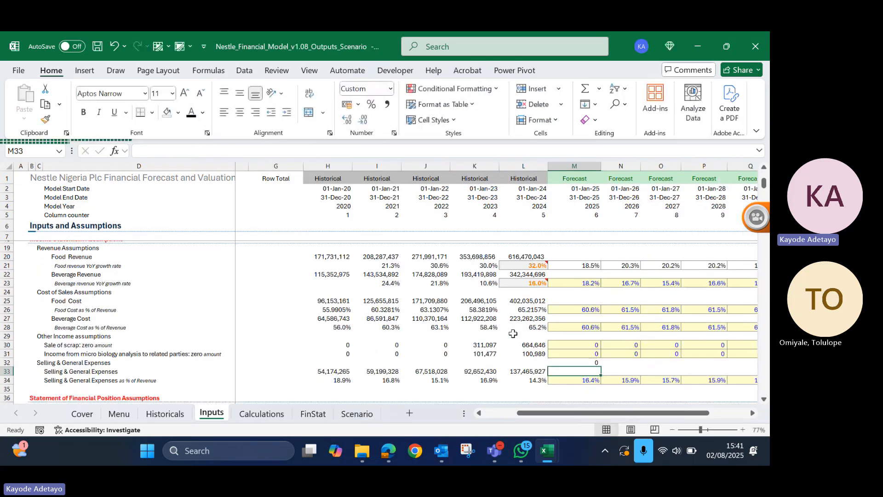
pyautogui.press('Up')
pyautogui.press('Up')
pyautogui.press('Up')
pyautogui.press('Up')
pyautogui.press('Up')
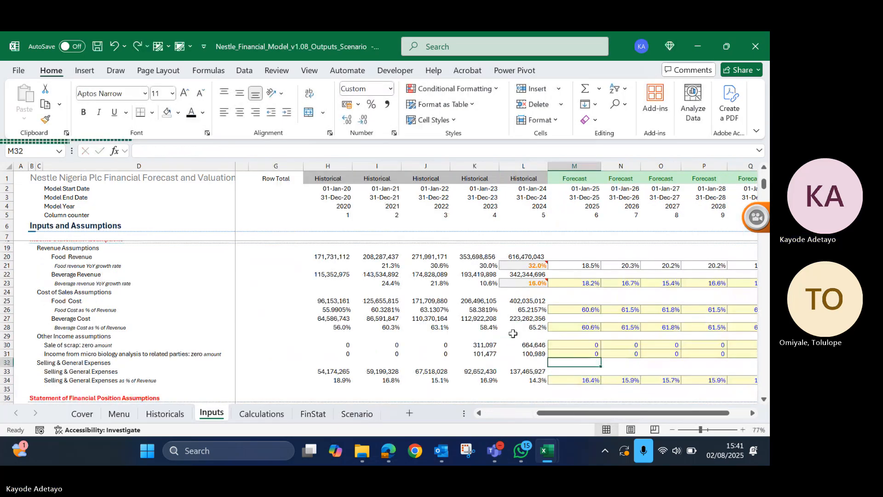
# - Try to link the 2025 beverage revenue growth rate M23 on the Inputs sheet to the live case cell Scenario!M19
pyautogui.press('Up')
pyautogui.press('Up')
pyautogui.press('Up')
pyautogui.press('Up')
pyautogui.press('Up')
pyautogui.press('Up')
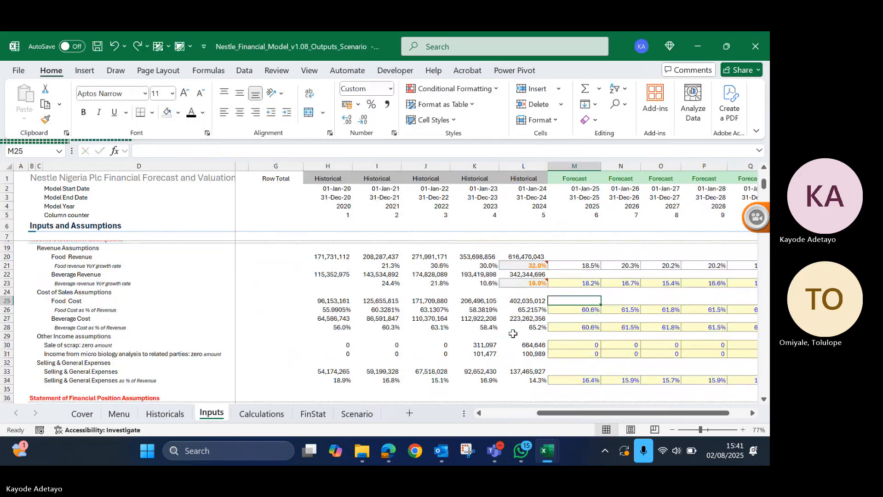
pyautogui.write('=')
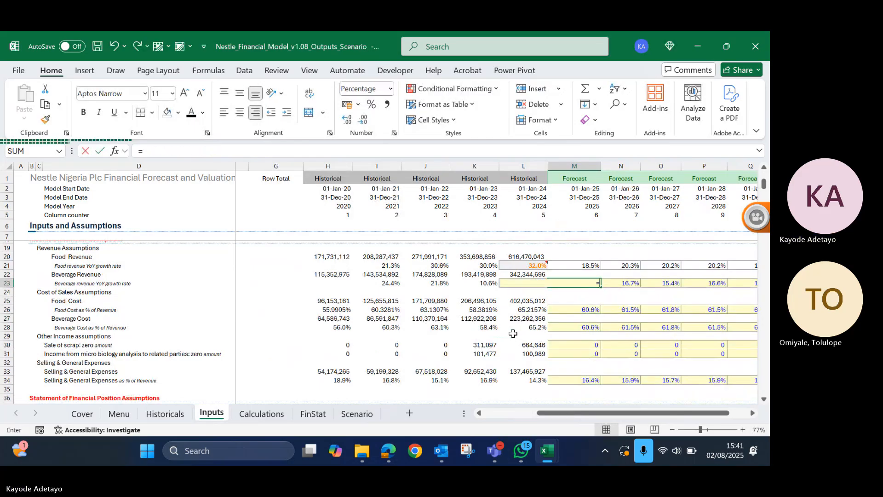
pyautogui.click(360, 412)
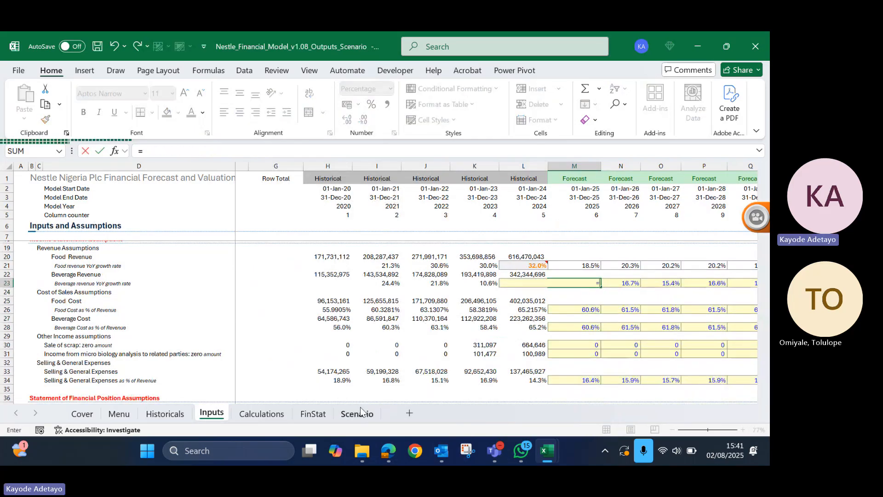
pyautogui.click(520, 332)
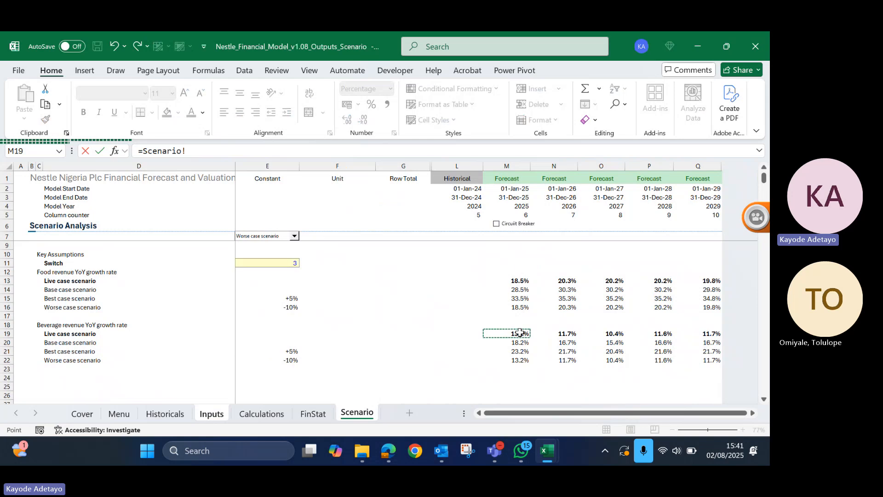
pyautogui.press('Return')
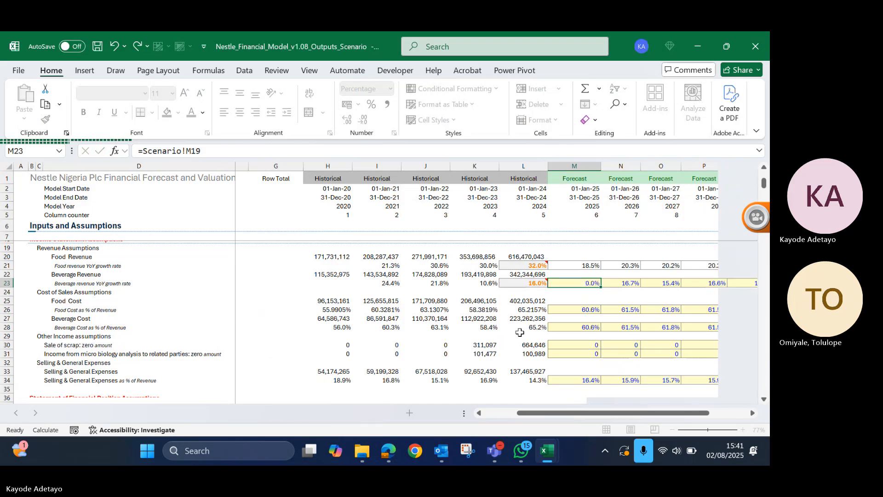
pyautogui.press('Return')
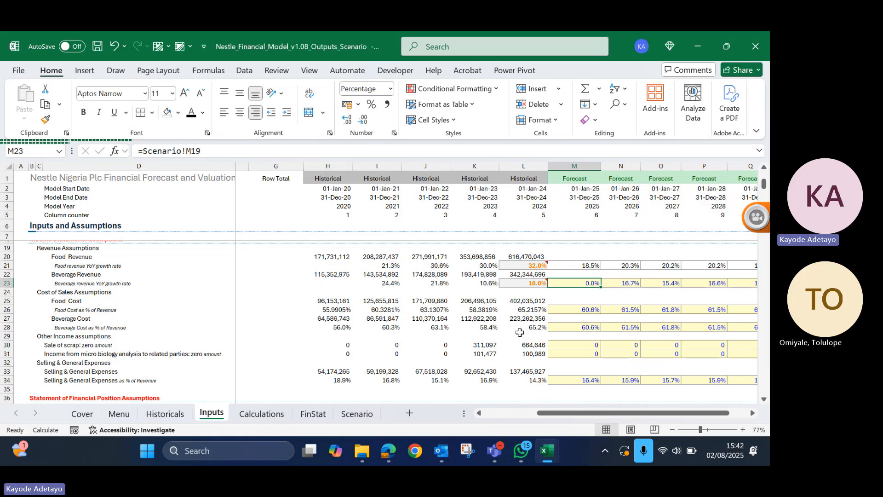
# - Follow the reference in M23 to the beverage live case cell M19 on the Scenario sheet and return to Inputs
pyautogui.press('Down')
pyautogui.press('Down')
pyautogui.press('Down')
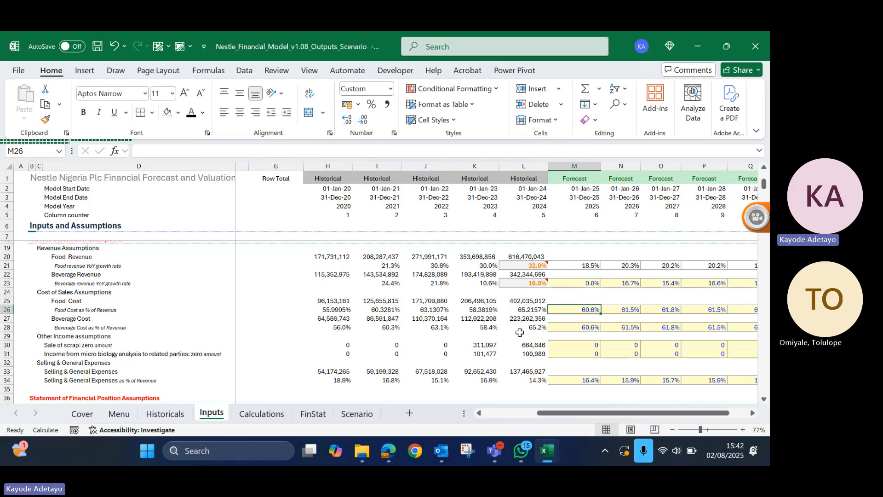
pyautogui.press('Up')
pyautogui.press('Up')
pyautogui.press('Up')
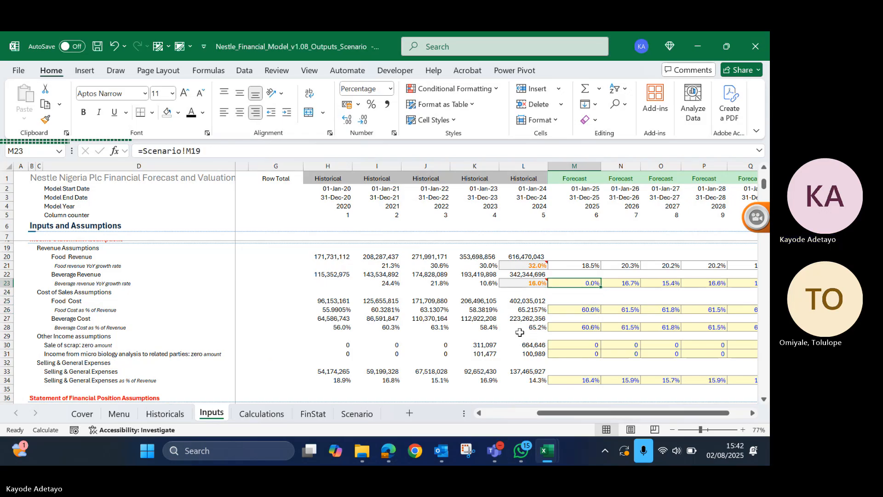
pyautogui.hotkey('ctrl', '[')
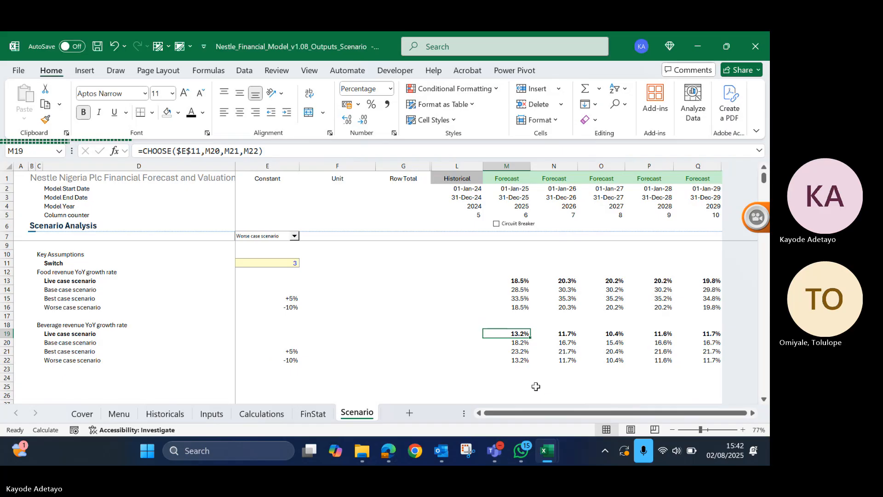
pyautogui.press('F5')
pyautogui.press('Return')
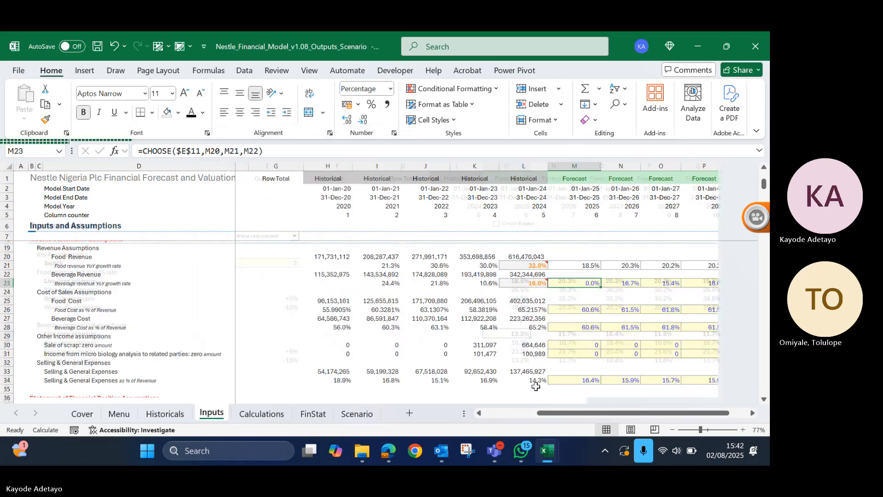
# - Inspect the beverage growth rate formulas beside M23 and recalculate the workbook
pyautogui.press('Right')
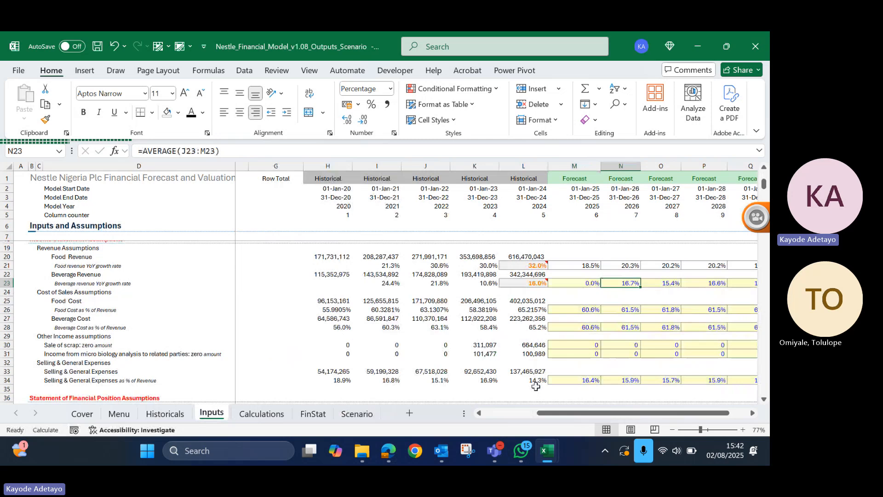
pyautogui.press('Right')
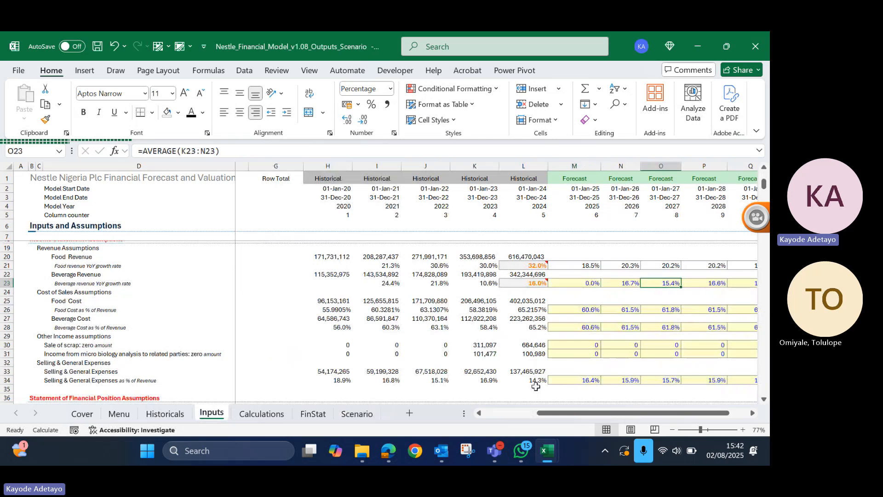
pyautogui.press('Left')
pyautogui.press('Left')
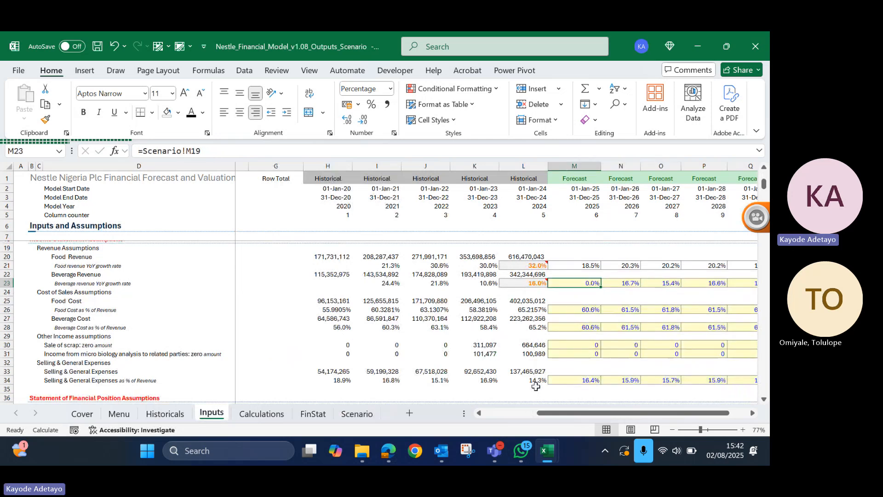
pyautogui.press('F9')
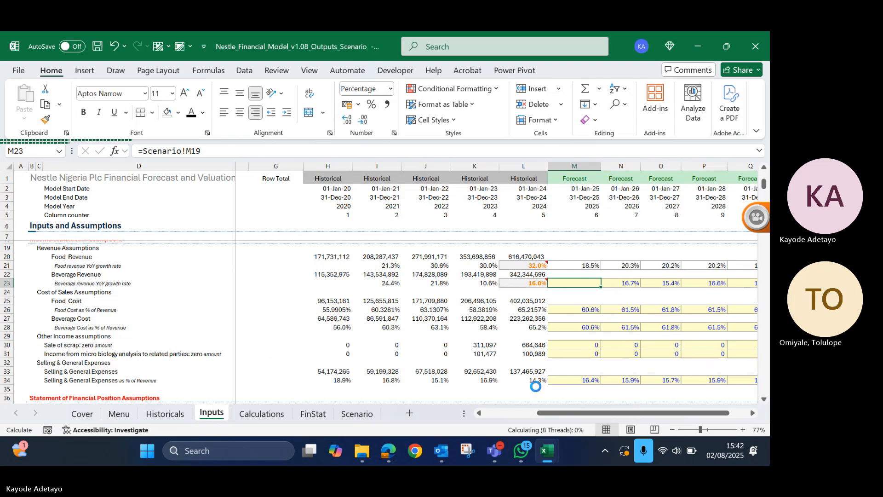
pyautogui.write('=')
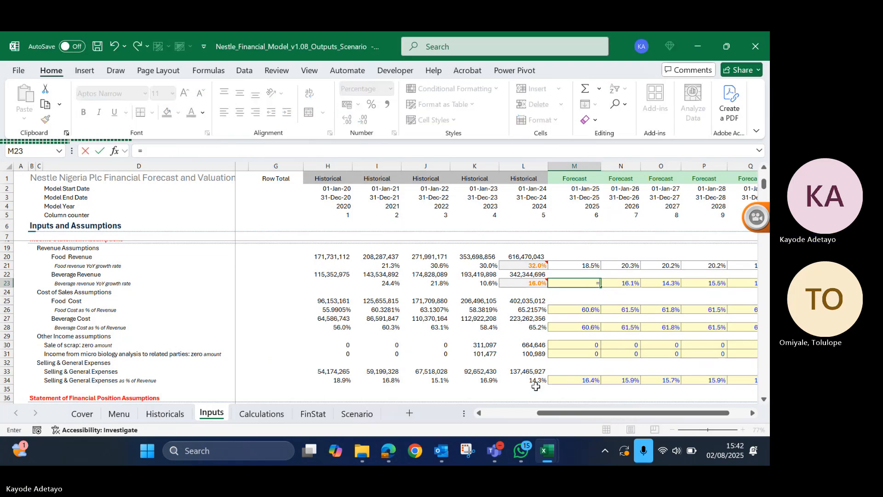
pyautogui.click(352, 415)
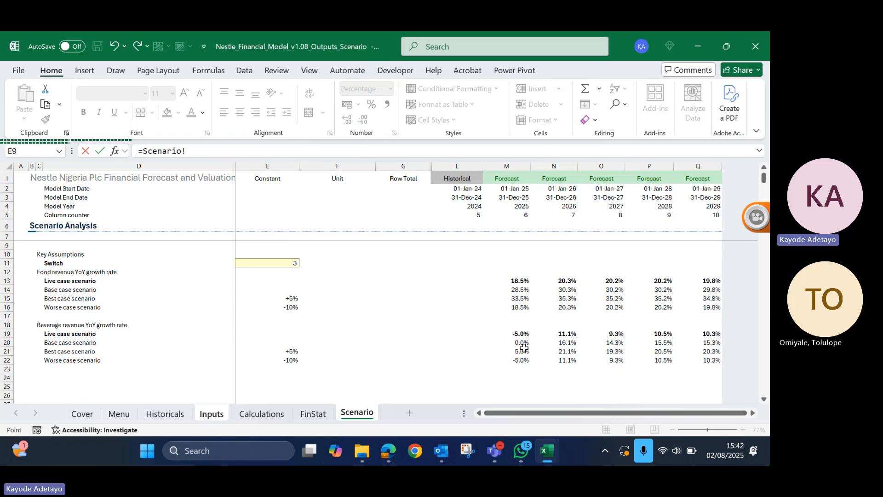
pyautogui.press('Escape')
# - Trace the beverage base case cell M20 on the Scenario sheet to its source and undo the link entered in Inputs M23
pyautogui.click(357, 412)
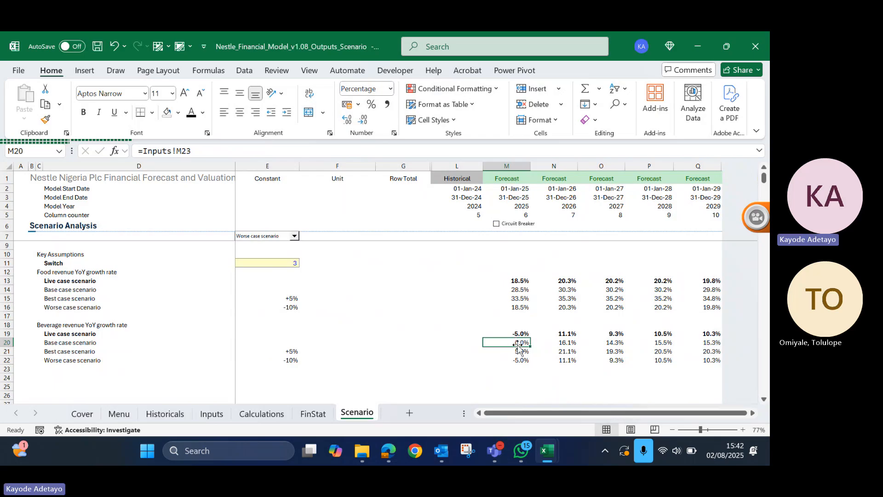
pyautogui.hotkey('ctrl', '[')
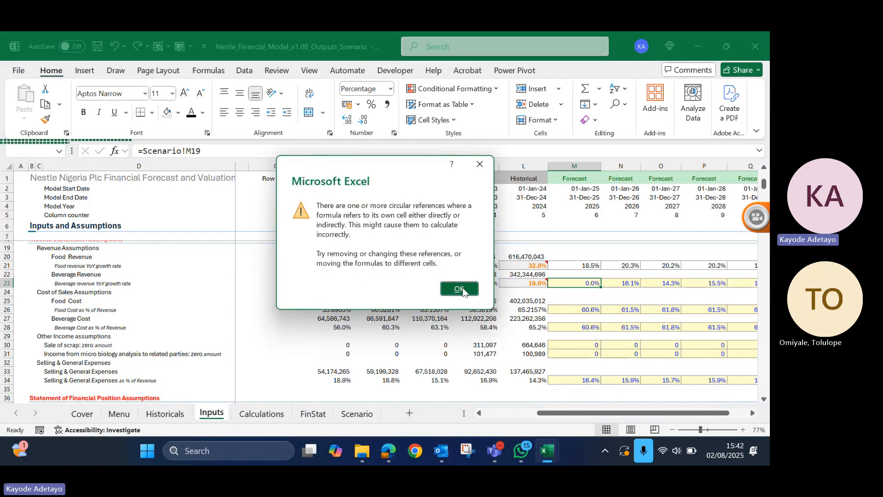
pyautogui.click(461, 289)
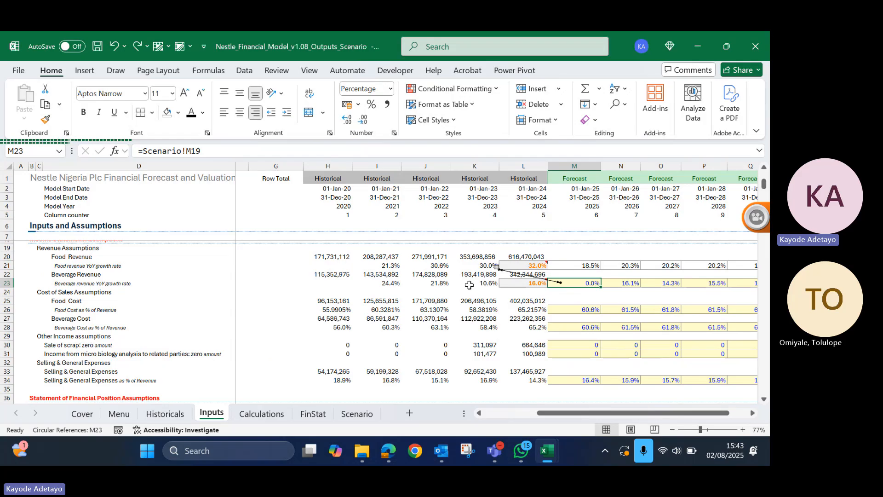
pyautogui.hotkey('ctrl', 'z')
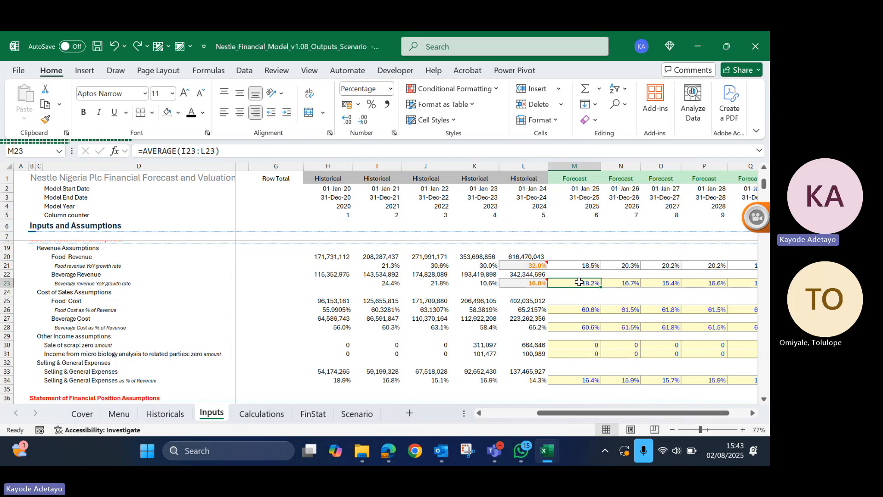
# - Replace the beverage base case formulas in M20:Q20 on the Scenario sheet with their pasted values
pyautogui.click(344, 421)
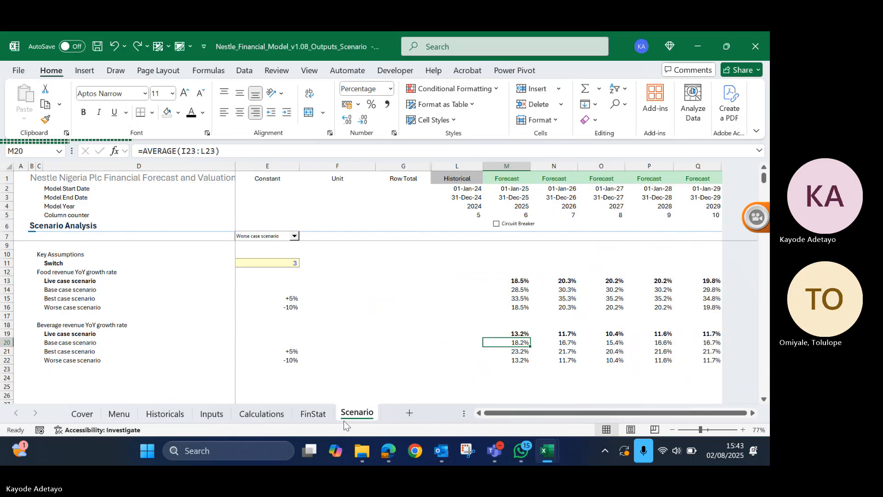
pyautogui.click(521, 333)
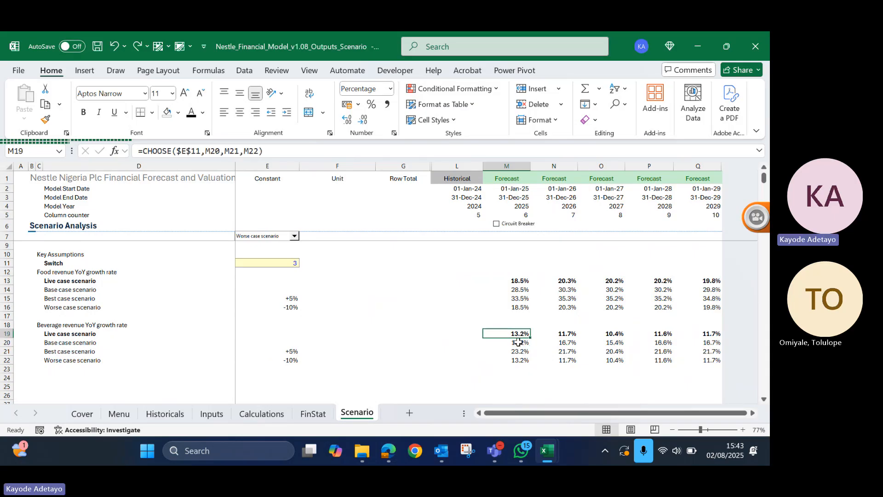
pyautogui.click(518, 342)
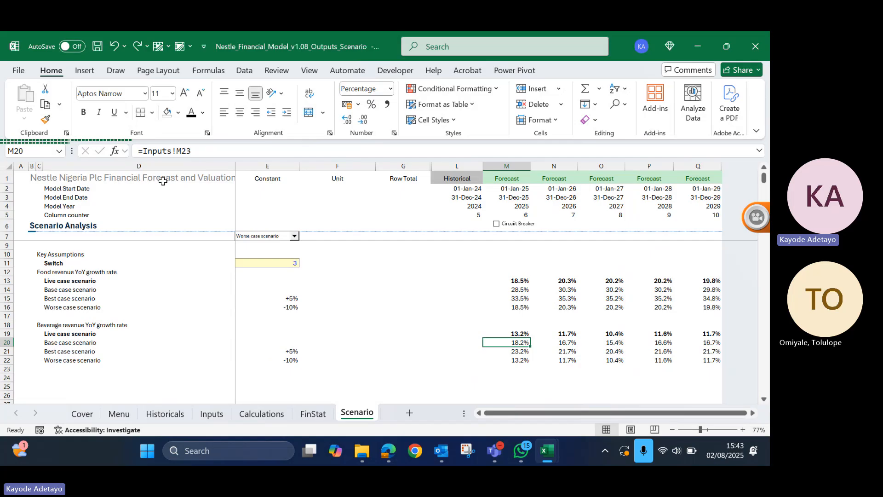
pyautogui.hotkey('shift', 'Right')
pyautogui.hotkey('shift', 'Right')
pyautogui.hotkey('shift', 'Right')
pyautogui.hotkey('shift', 'Right')
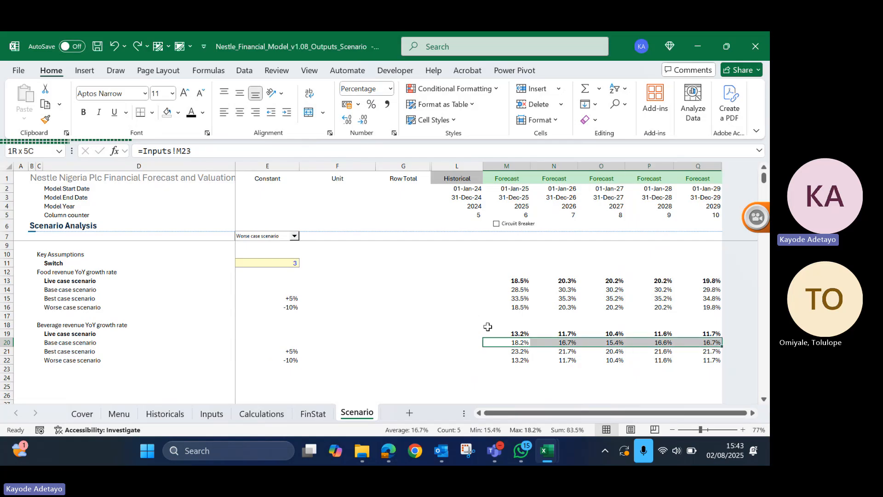
pyautogui.hotkey('ctrl', 'c')
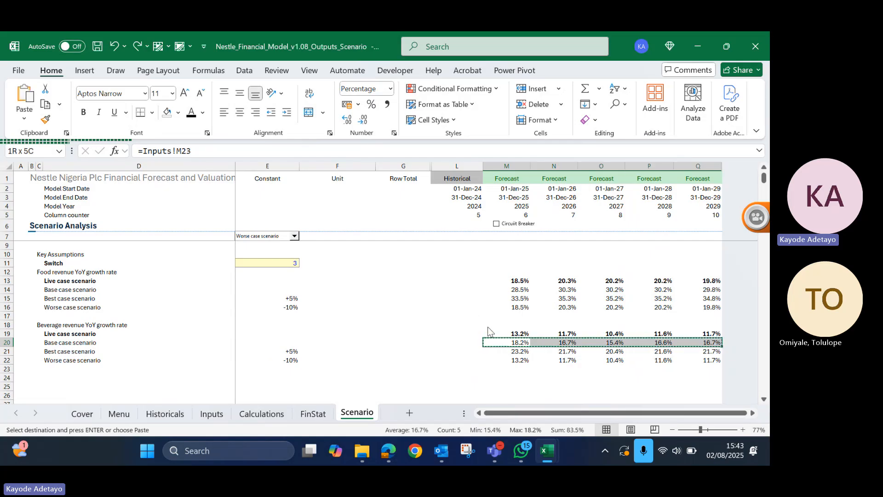
pyautogui.hotkey('ctrl', 'alt', 'v')
pyautogui.press('Return')
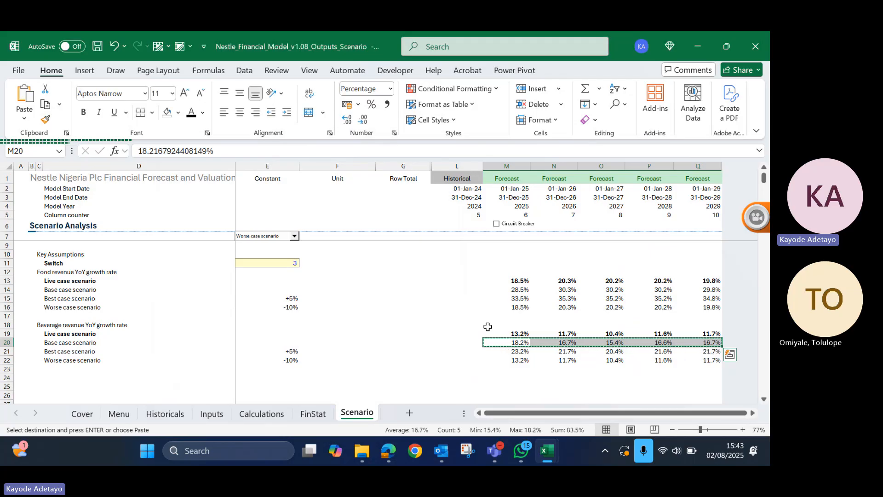
pyautogui.press('Down')
pyautogui.press('Up')
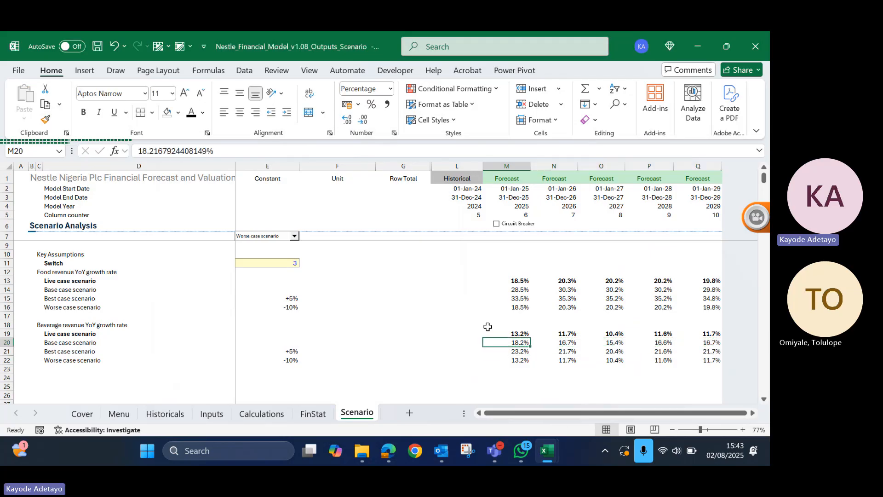
# - Review the beverage base, best and worse case growth rates across M20:Q22 on the Scenario sheet
pyautogui.press('Down')
pyautogui.press('Up')
pyautogui.hotkey('shift', 'Down')
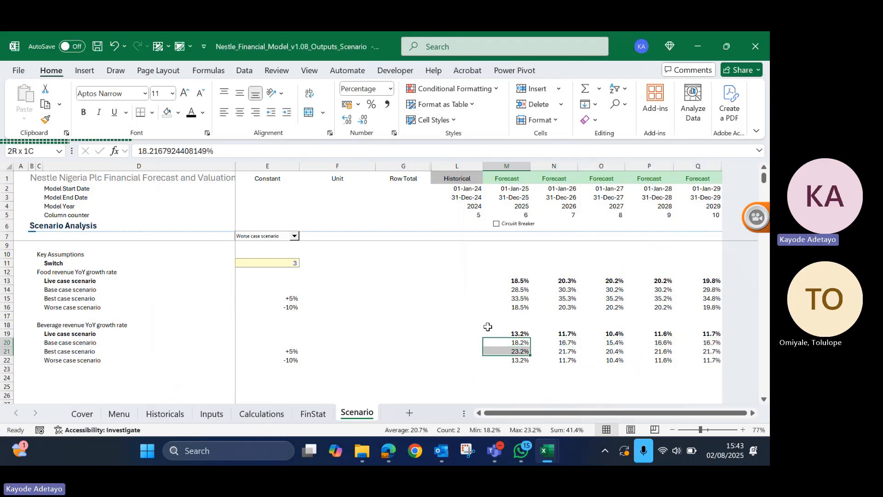
pyautogui.hotkey('shift', 'Down')
pyautogui.hotkey('shift', 'Right')
pyautogui.hotkey('shift', 'Right')
pyautogui.hotkey('shift', 'Right')
pyautogui.hotkey('shift', 'Right')
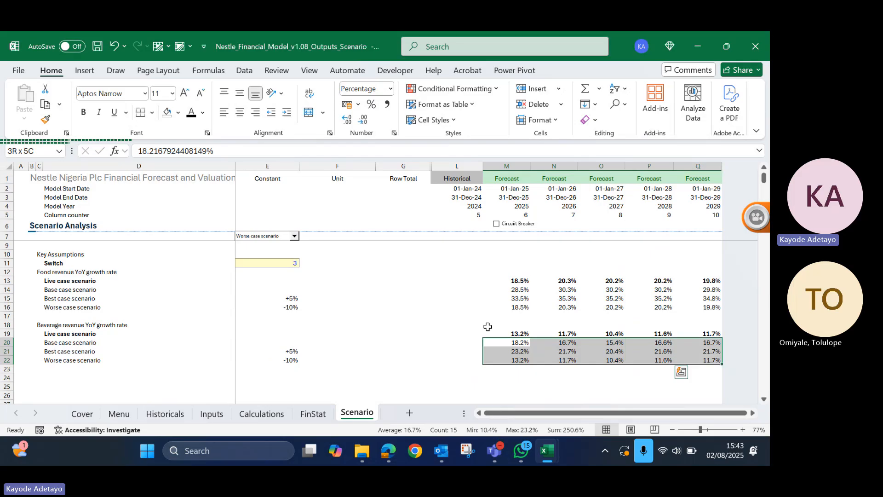
# - Inspect the 2025 beverage scenario formulas in M20:M22 and the live case formula in M19
pyautogui.click(489, 331)
pyautogui.press('Down')
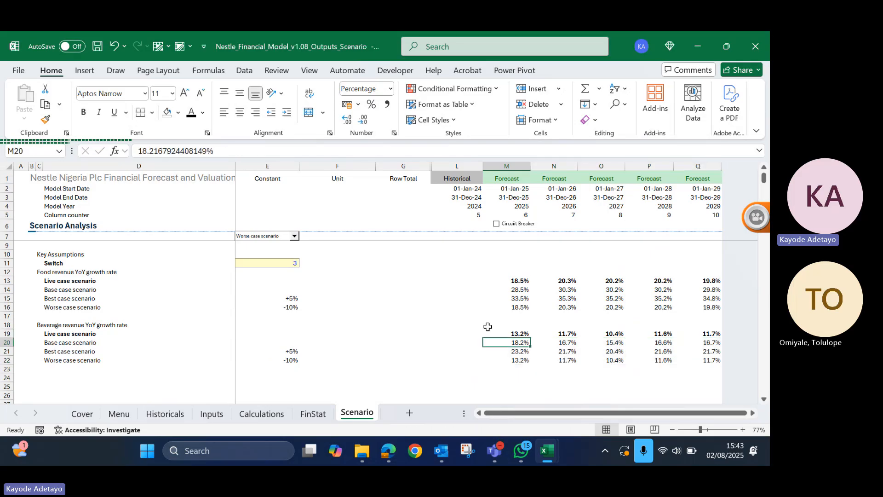
pyautogui.press('Down')
pyautogui.press('Down')
pyautogui.press('Up')
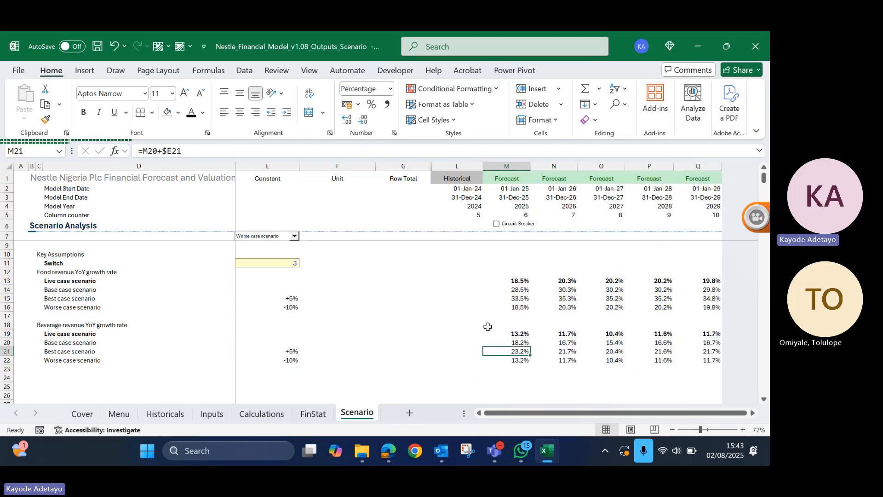
pyautogui.press('Down')
pyautogui.press('Up')
pyautogui.press('Up')
pyautogui.press('Up')
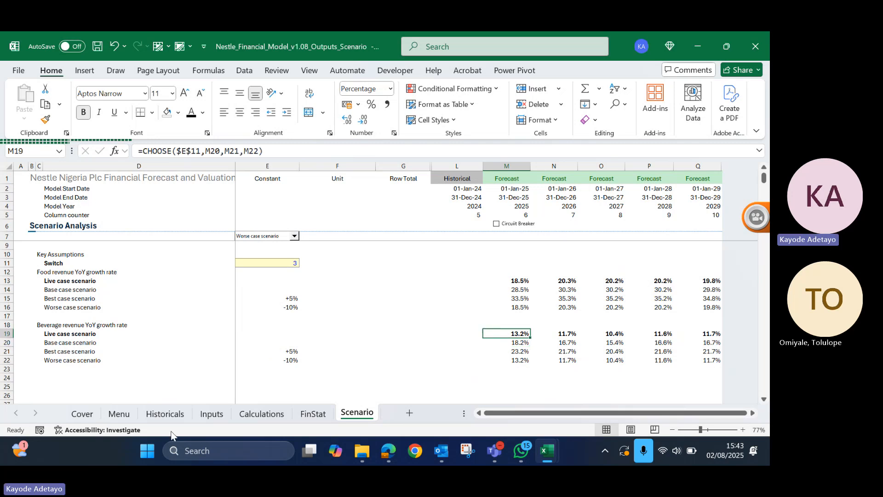
# - Link the beverage growth rate in Inputs M23 to the live case cell Scenario!M19 and fill it across to Q23
pyautogui.click(314, 414)
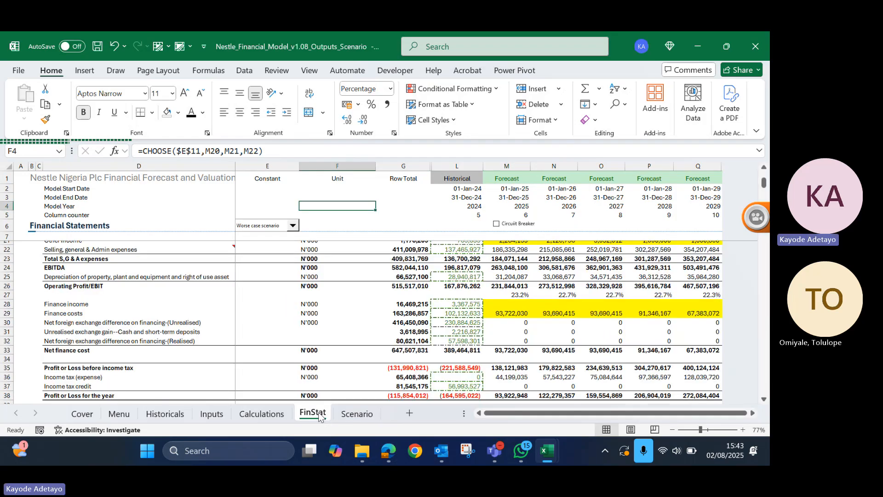
pyautogui.click(212, 414)
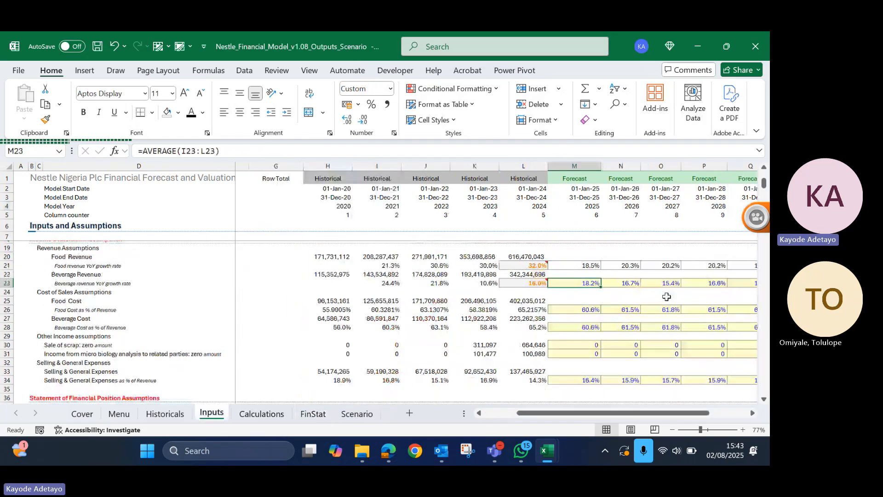
pyautogui.write('=')
pyautogui.click(357, 413)
pyautogui.click(517, 332)
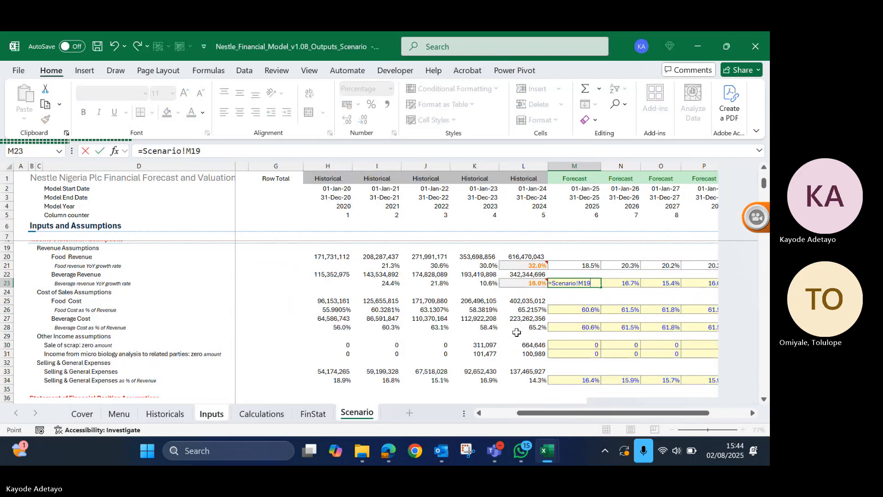
pyautogui.hotkey('ctrl', 'Return')
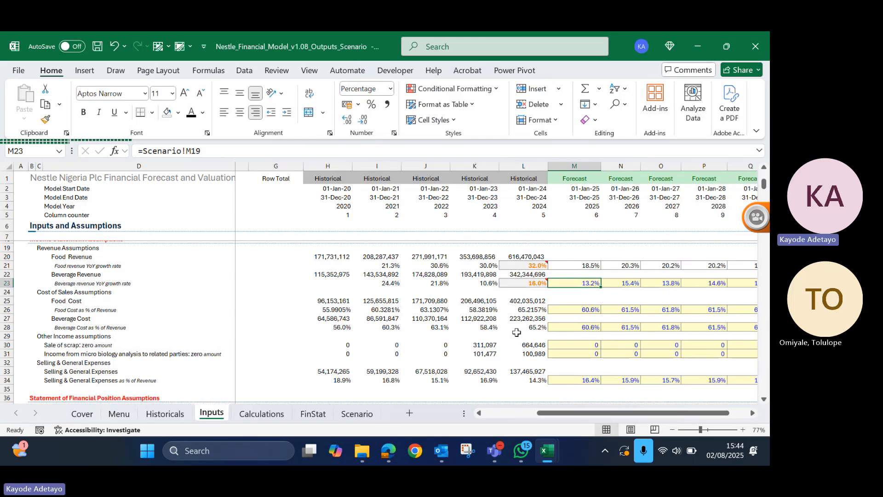
pyautogui.hotkey('ctrl', 'shift', 'Right')
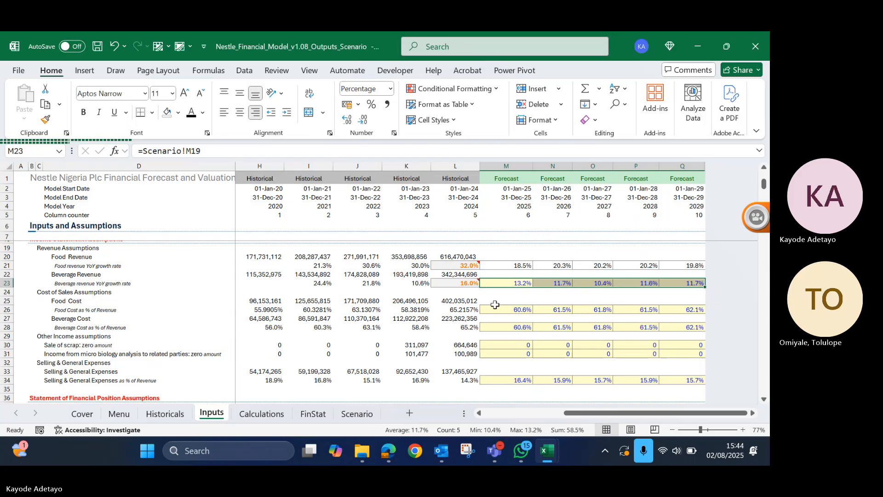
# - Remove the yellow fill from the linked beverage growth rates in M23:Q23 and make their font black
pyautogui.press('alt')
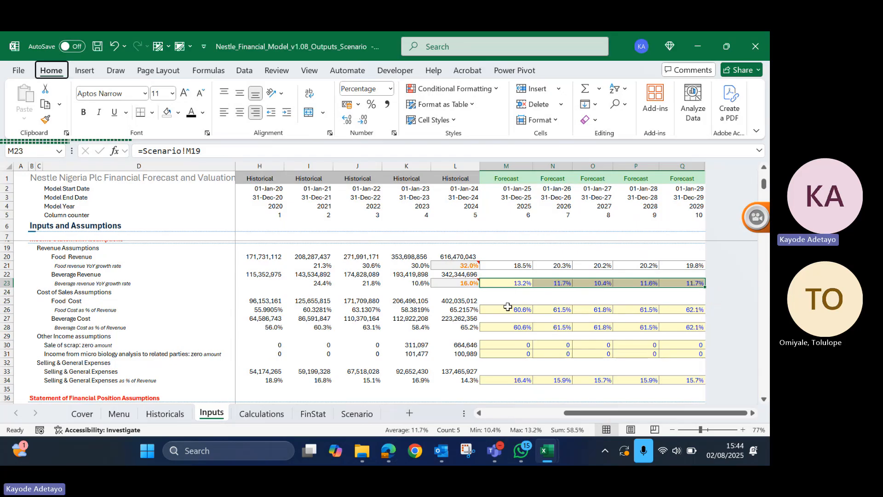
pyautogui.press('h')
pyautogui.press('h')
pyautogui.press('n')
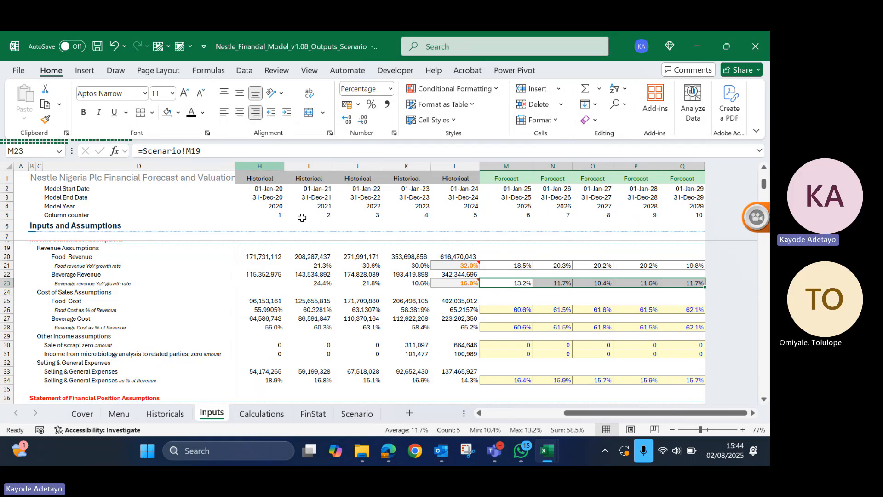
pyautogui.click(413, 327)
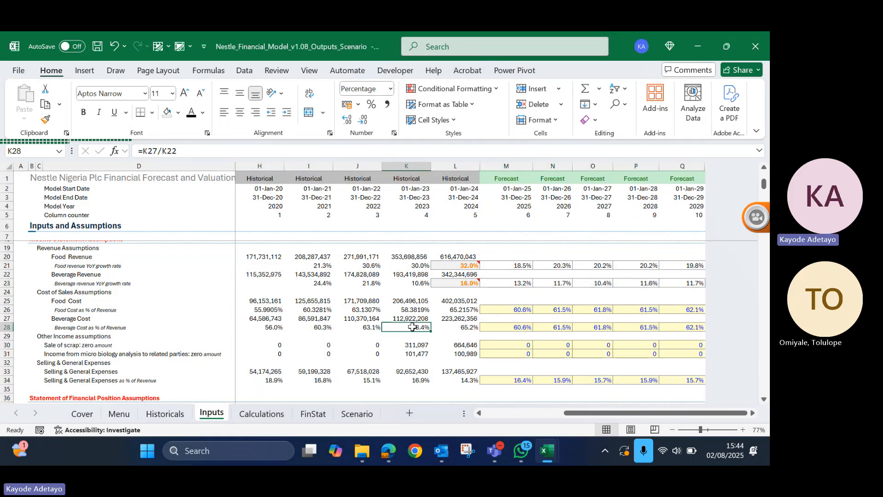
# - Apply the Note cell style to the food base, best and worse case rates in M14:Q16 on the Scenario sheet
pyautogui.click(358, 414)
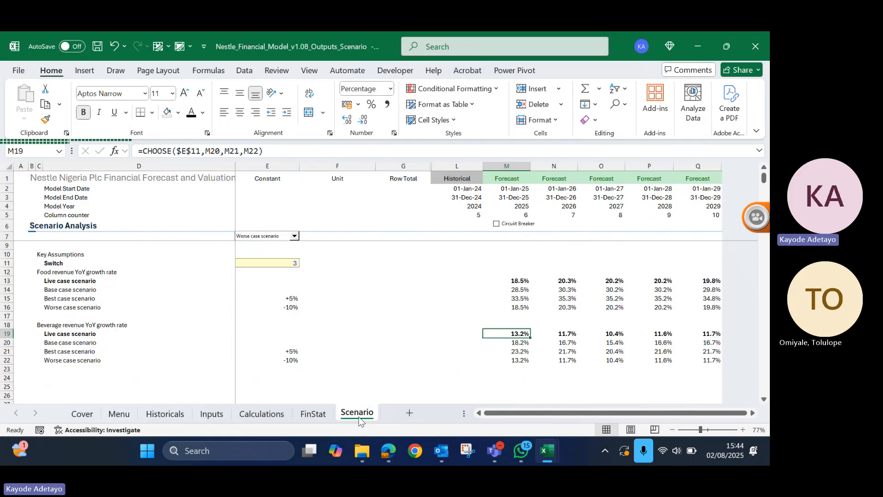
pyautogui.moveTo(519, 290); pyautogui.dragTo(708, 306)
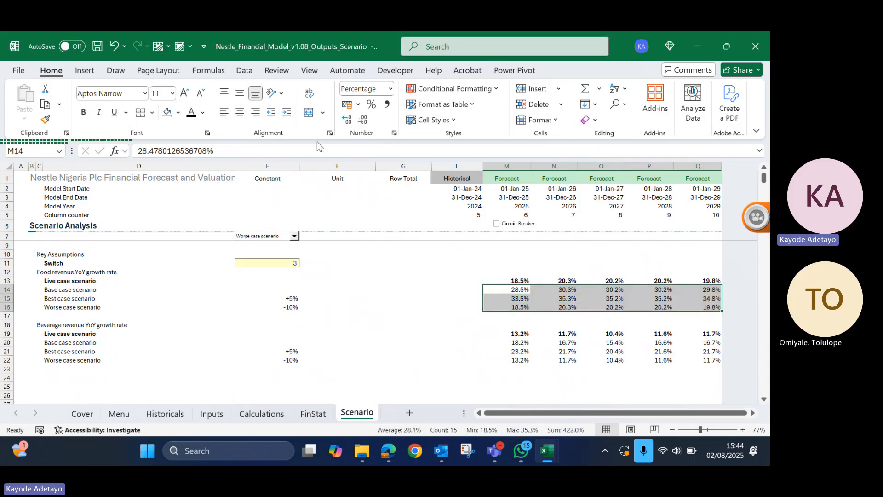
pyautogui.click(454, 121)
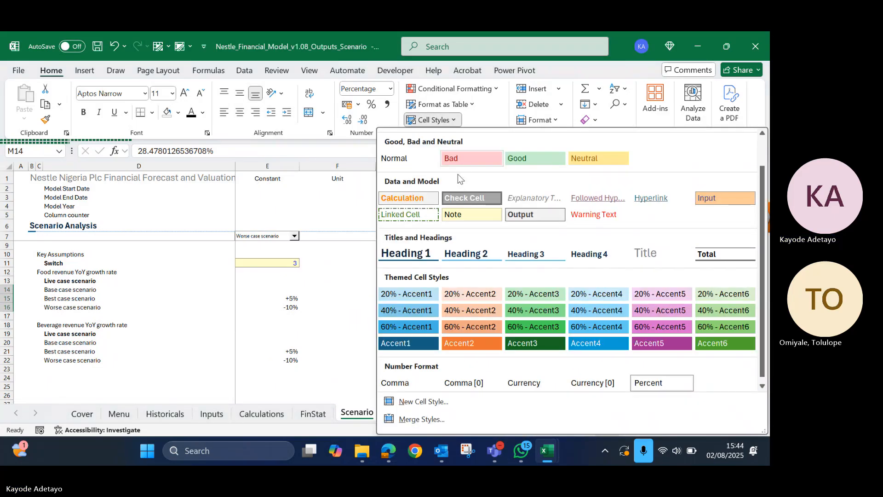
pyautogui.click(475, 216)
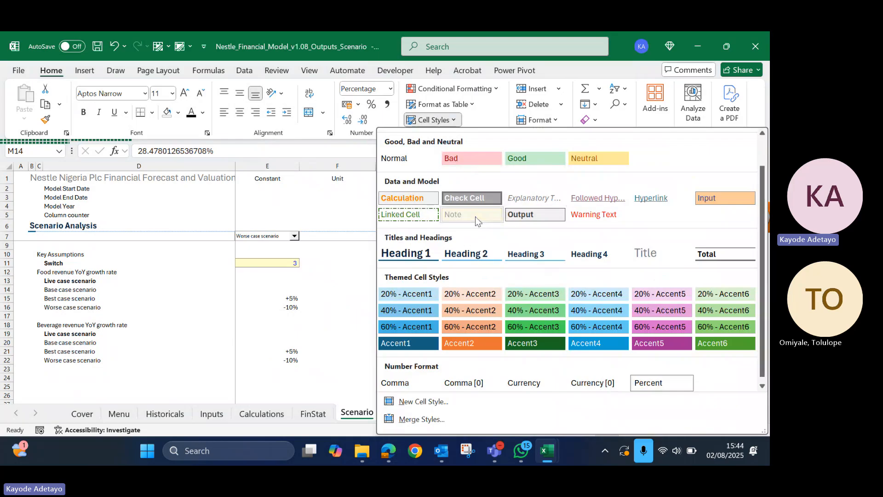
pyautogui.click(476, 216)
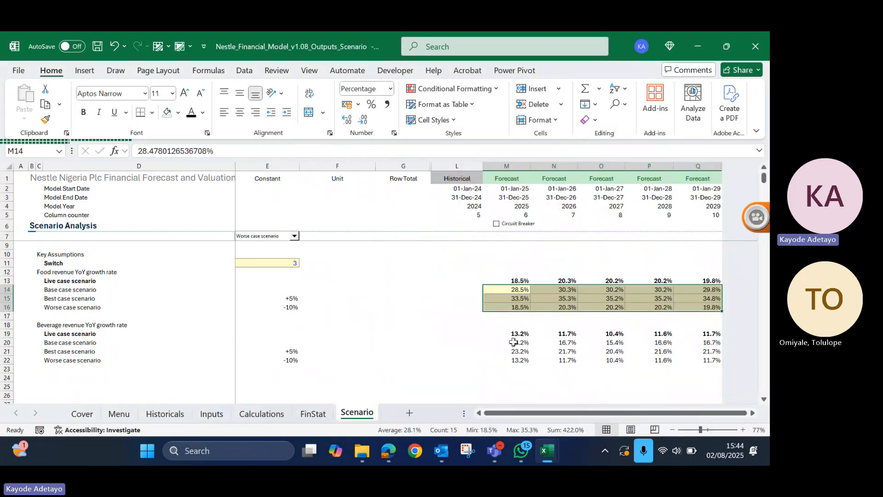
# - Apply the Note cell style to the beverage base, best and worse case rates in M20:Q22
pyautogui.moveTo(517, 343); pyautogui.dragTo(704, 361)
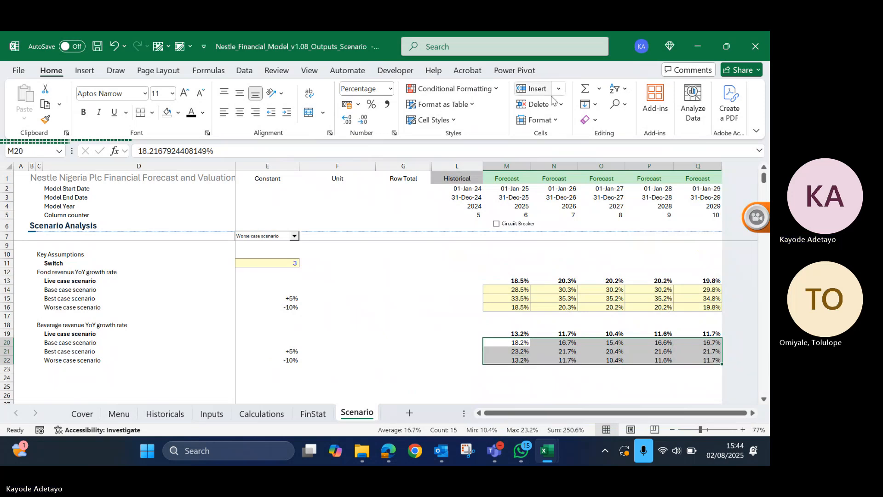
pyautogui.click(449, 121)
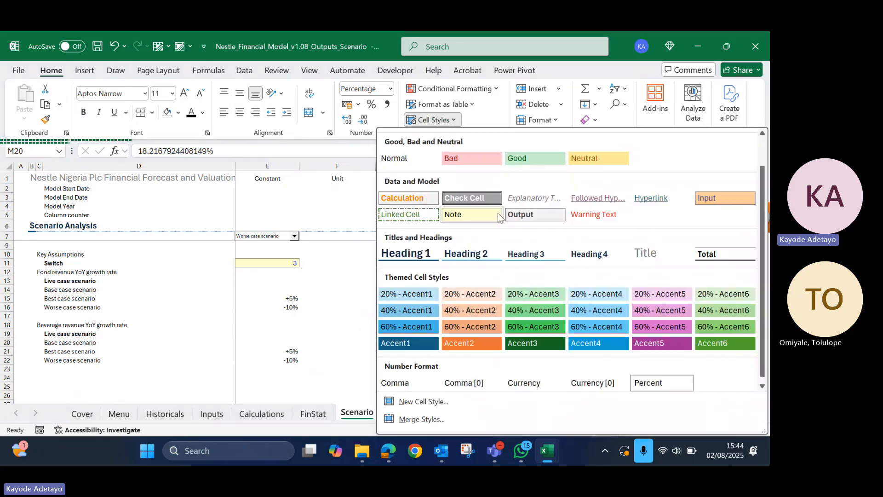
pyautogui.click(458, 213)
pyautogui.click(437, 353)
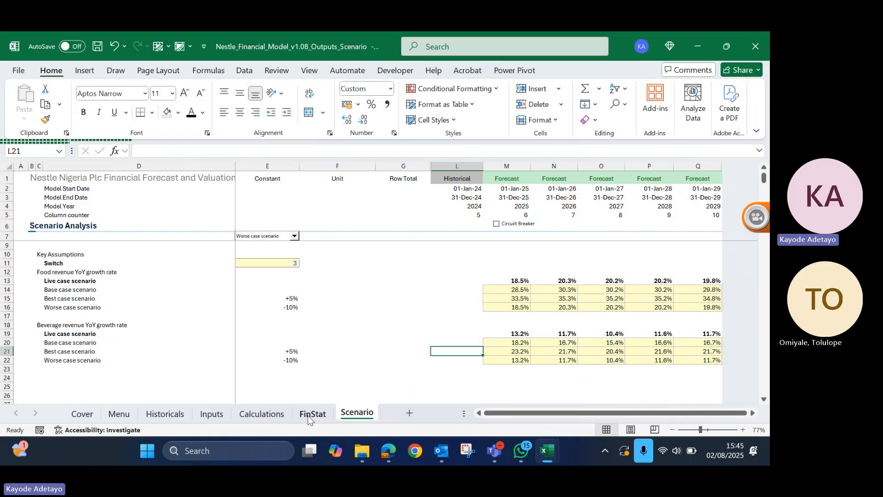
# - Check the beverage base case value in M20 and the historical food growth rates in Inputs I21:L21, and return to the Scenario sheet
pyautogui.click(517, 341)
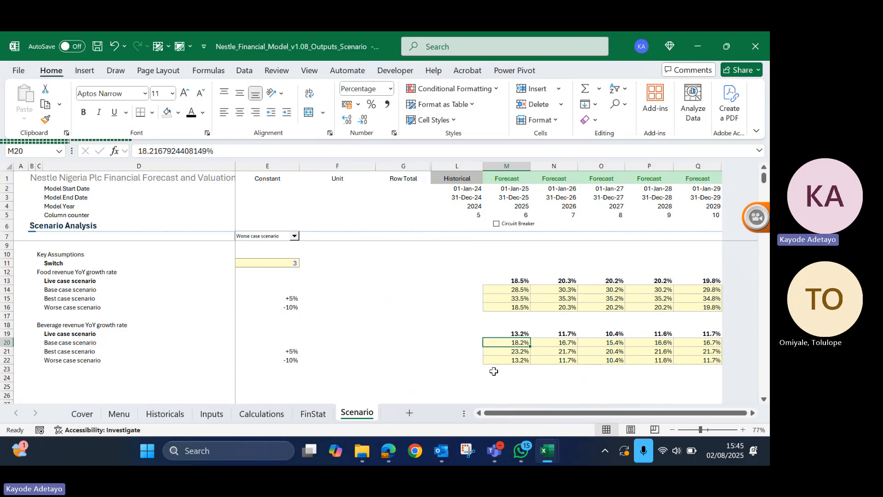
pyautogui.click(211, 414)
pyautogui.moveTo(283, 267); pyautogui.dragTo(462, 267)
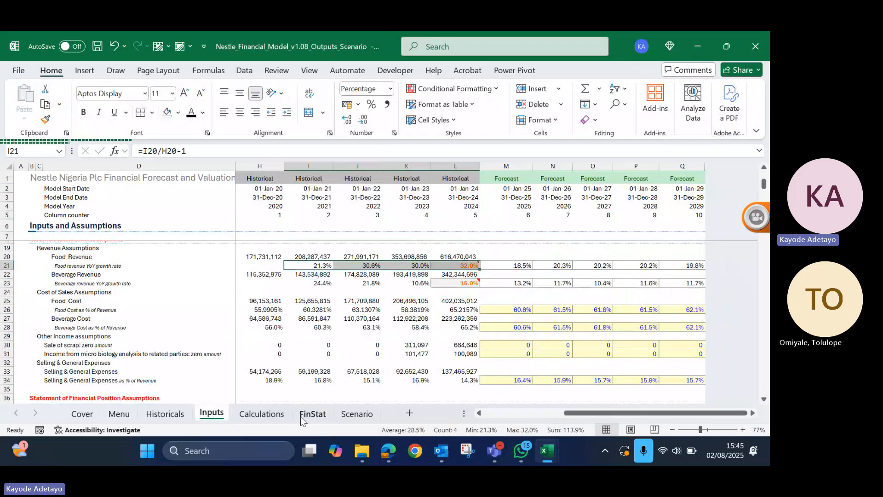
pyautogui.click(375, 410)
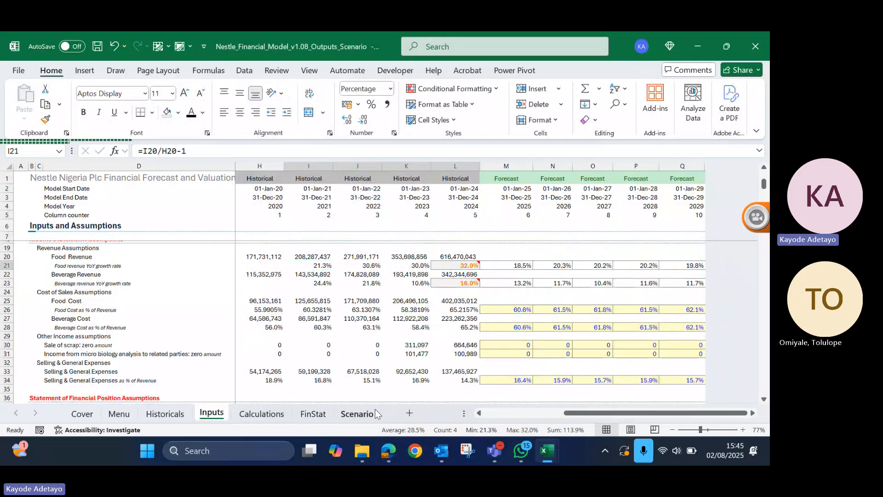
pyautogui.click(375, 411)
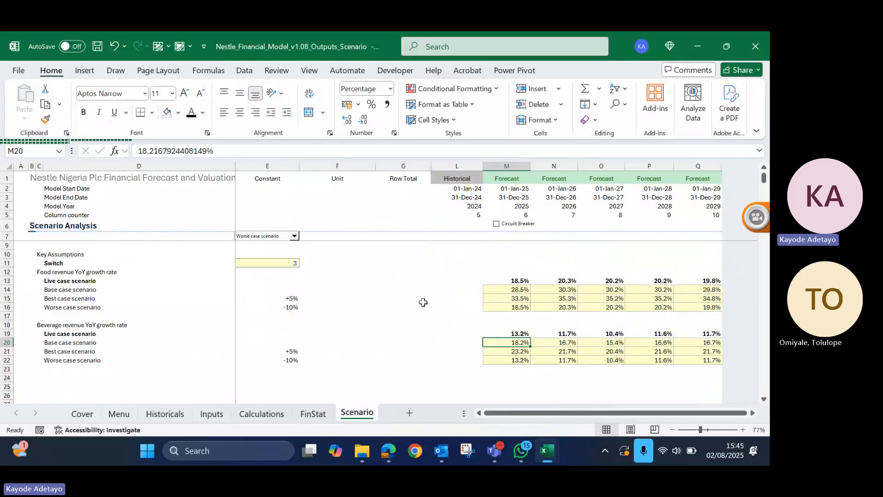
pyautogui.click(414, 307)
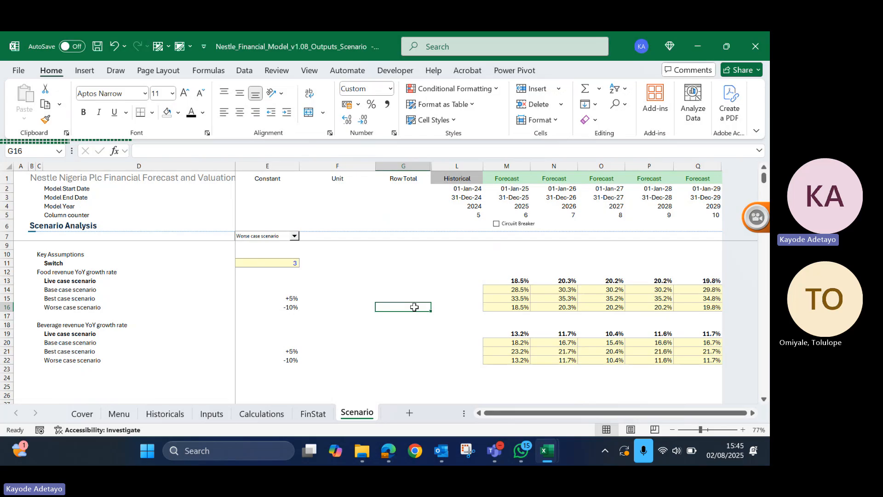
pyautogui.click(438, 260)
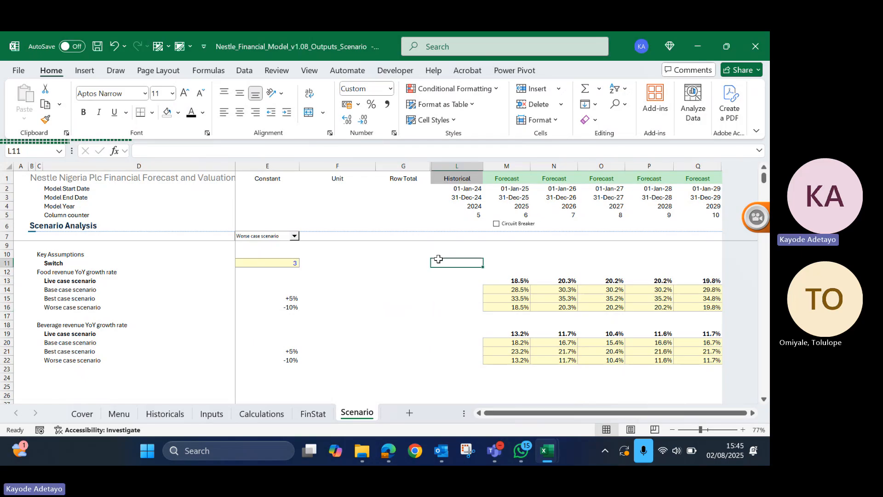
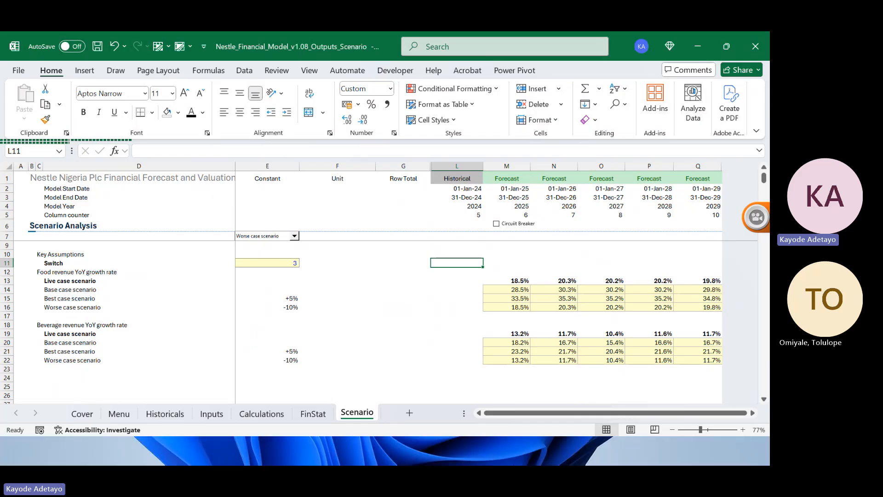
# - Switch to WhatsApp and browse to the Nestle Nigeria Plc folder in Documents for a document to attach to the GEMM StudyG Apr-Jul2025 chat
pyautogui.moveTo(549, 462)
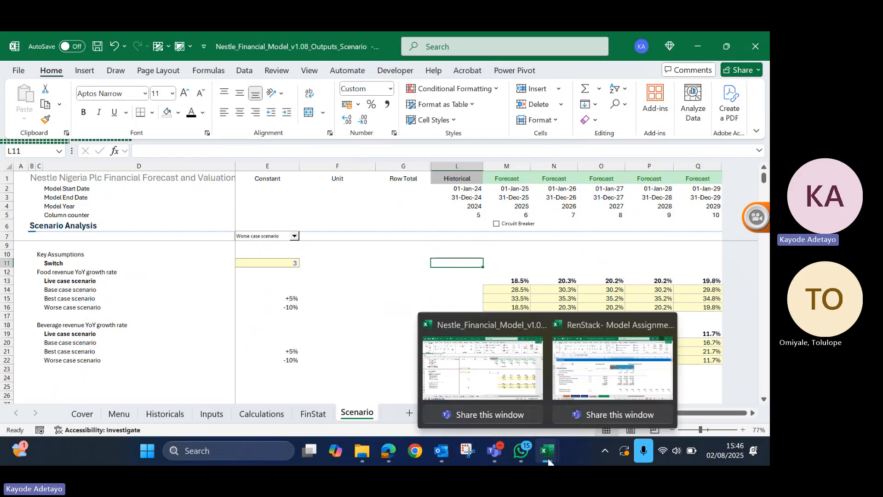
pyautogui.moveTo(516, 457)
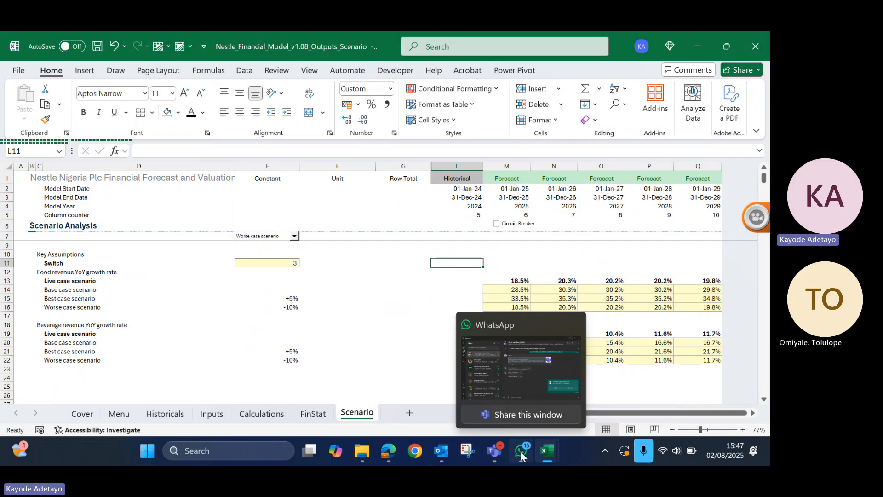
pyautogui.click(521, 451)
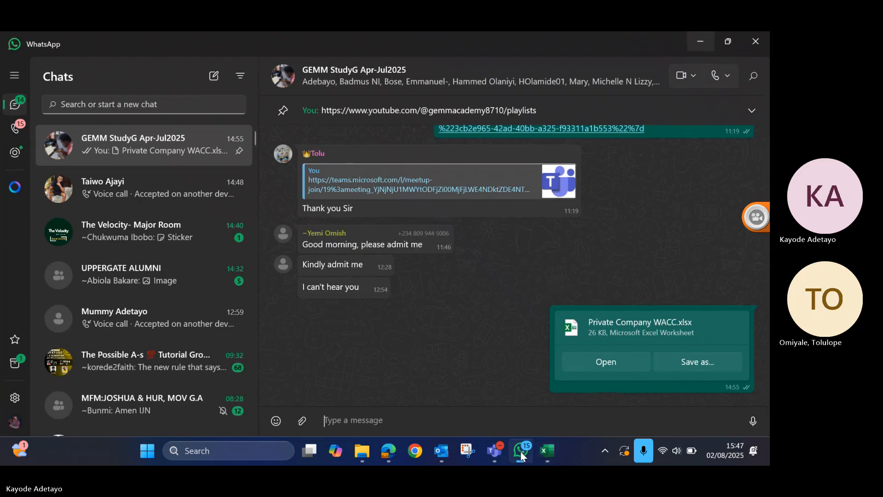
pyautogui.click(301, 421)
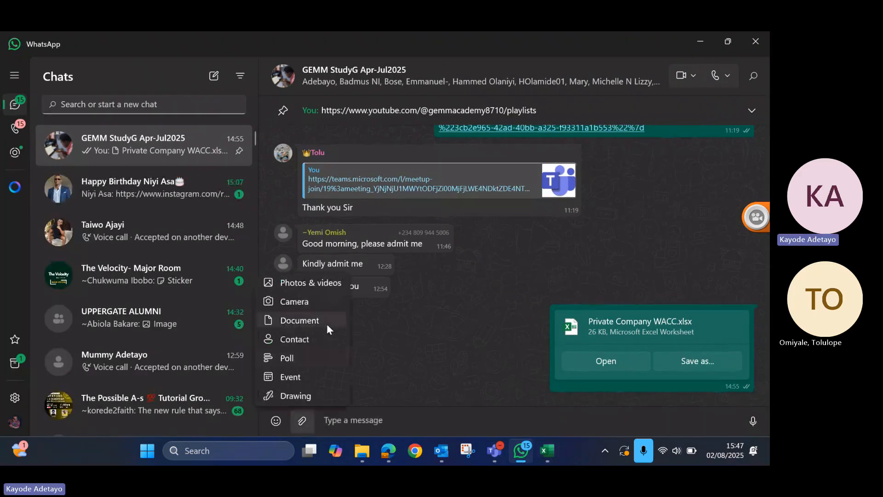
pyautogui.click(307, 322)
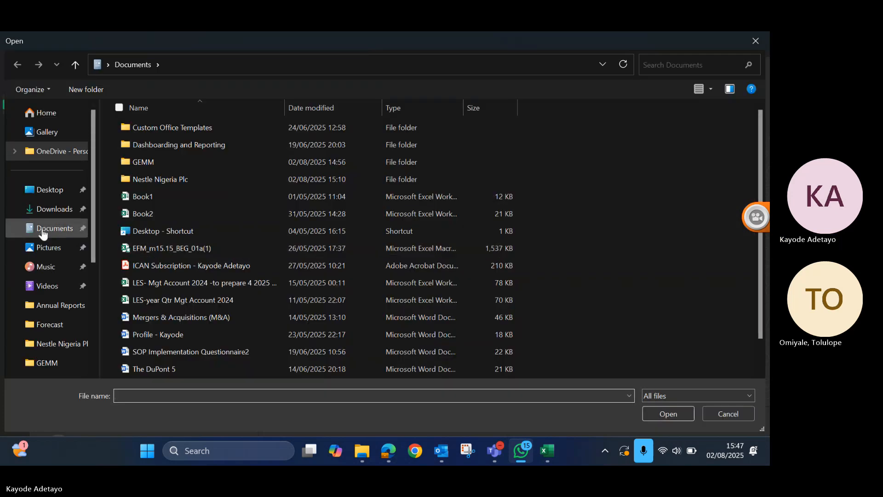
pyautogui.click(183, 178)
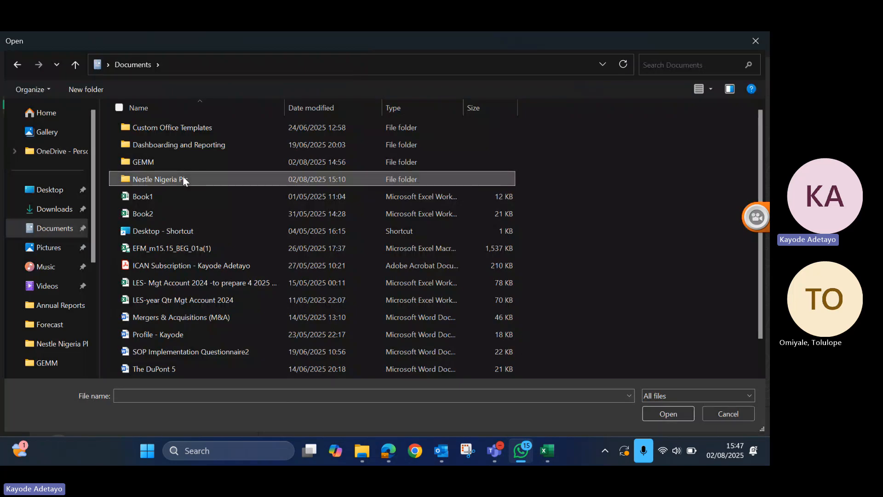
pyautogui.doubleClick(183, 178)
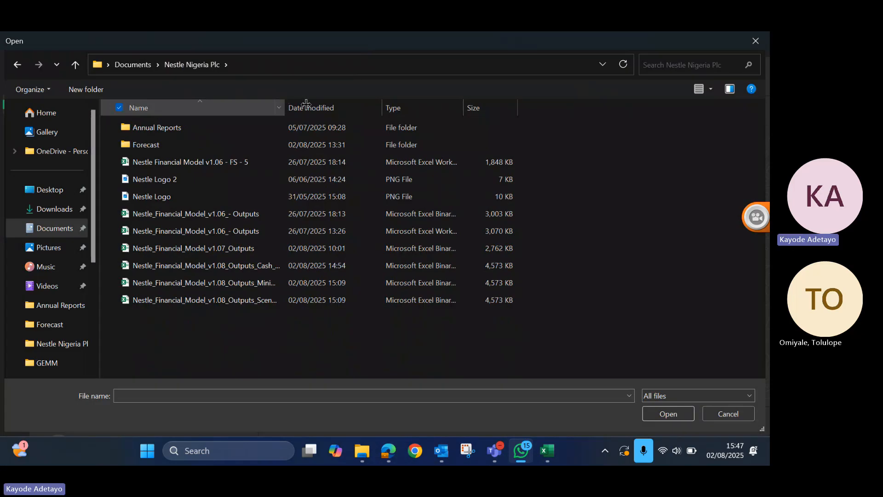
pyautogui.moveTo(306, 103); pyautogui.dragTo(404, 107)
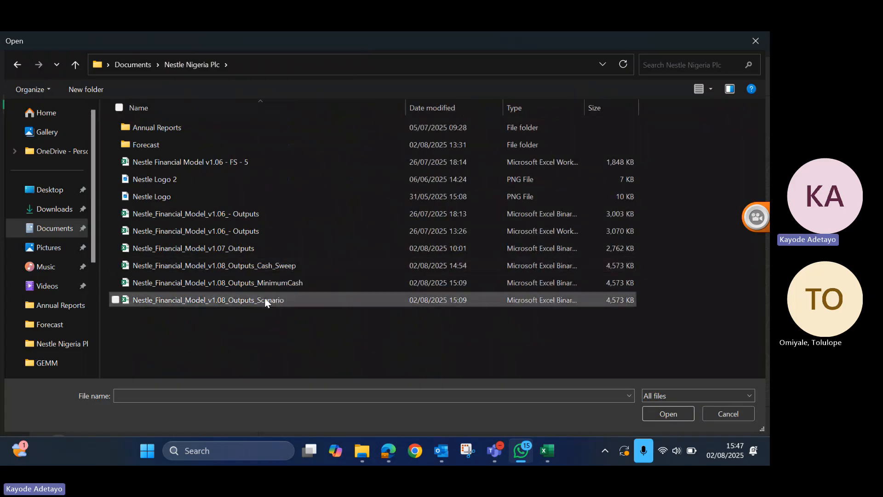
pyautogui.doubleClick(265, 299)
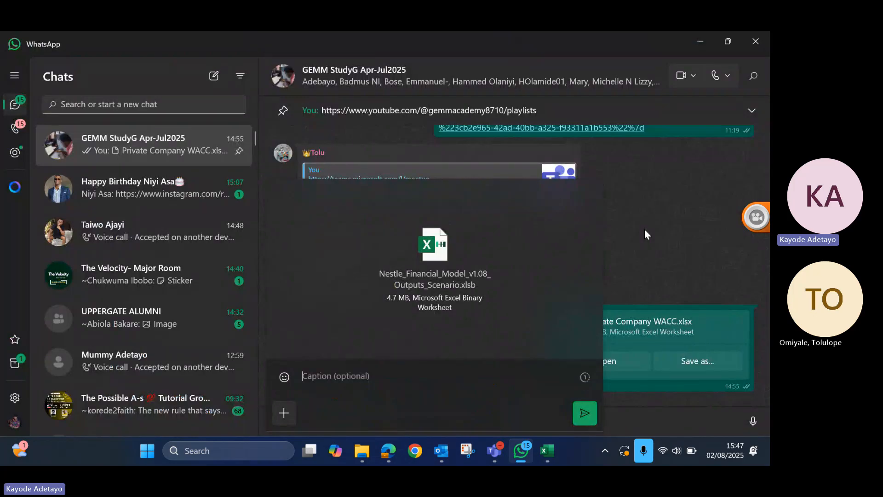
pyautogui.press('Escape')
pyautogui.press('Escape')
pyautogui.press('Escape')
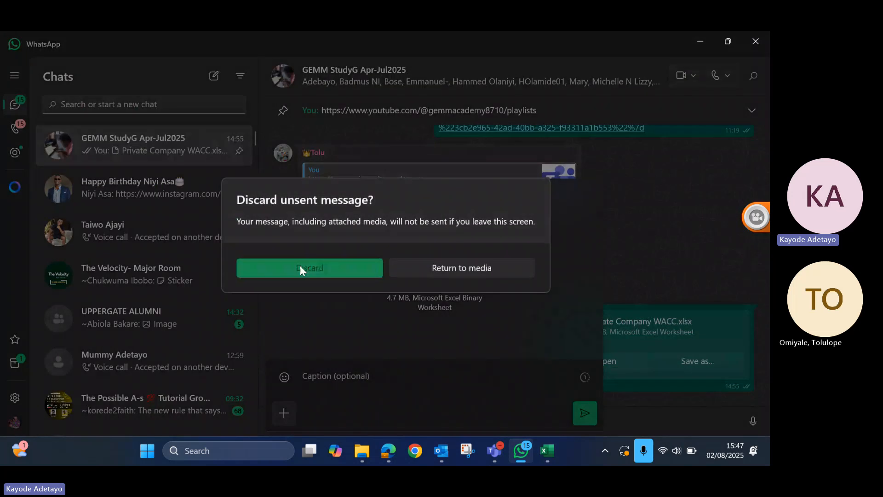
pyautogui.click(301, 266)
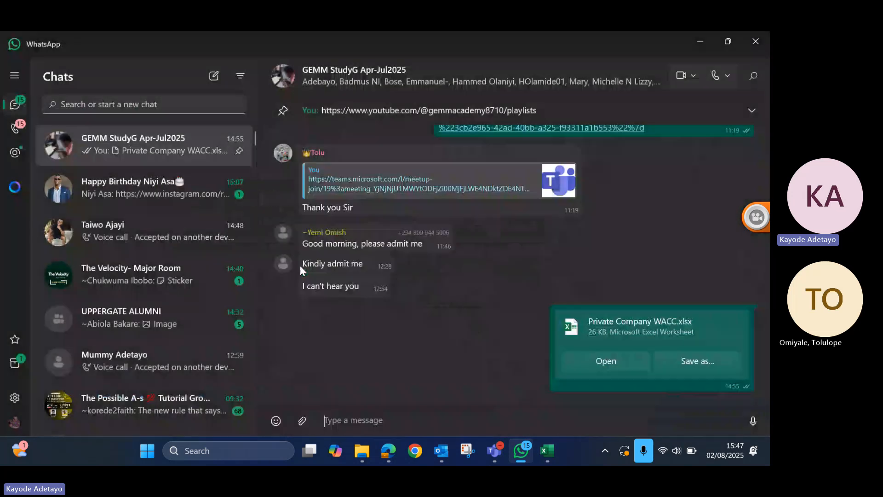
# - Send the document Nestle_Financial_Model_v1.08_Outputs_MinimumCash to the GEMM StudyG Apr-Jul2025 chat and return to the Excel workbook
pyautogui.click(304, 421)
pyautogui.click(312, 321)
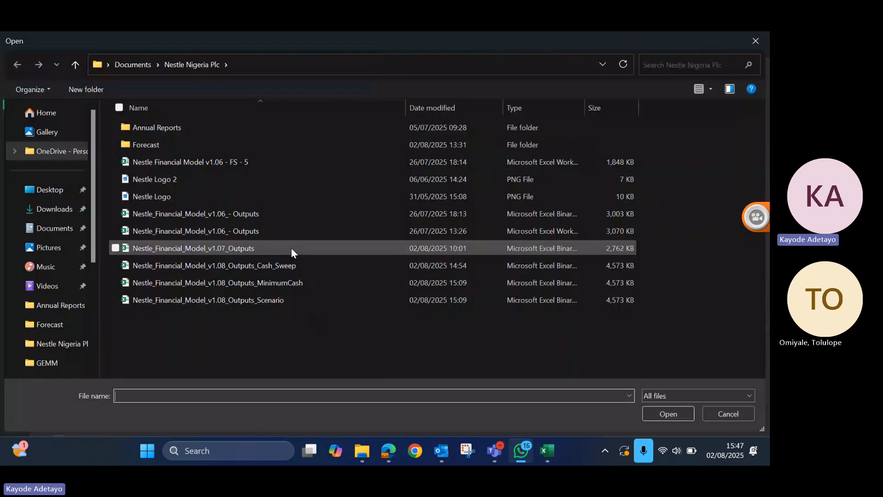
pyautogui.click(260, 284)
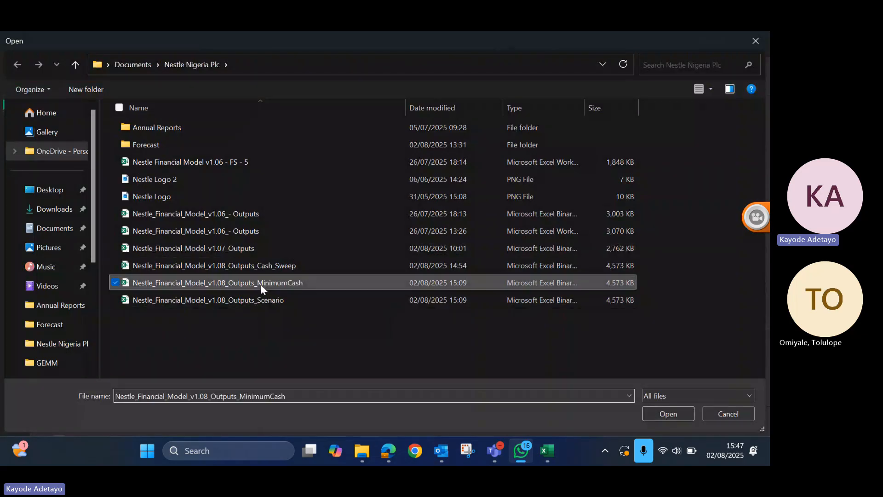
pyautogui.doubleClick(260, 284)
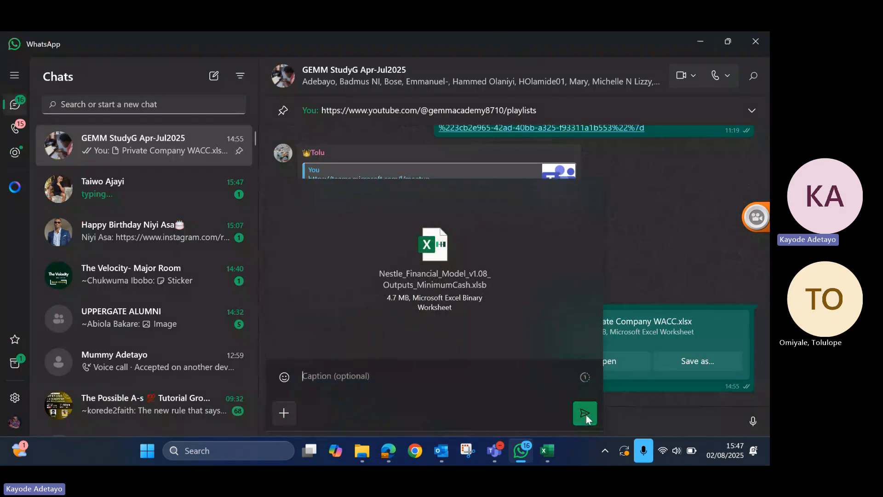
pyautogui.click(585, 413)
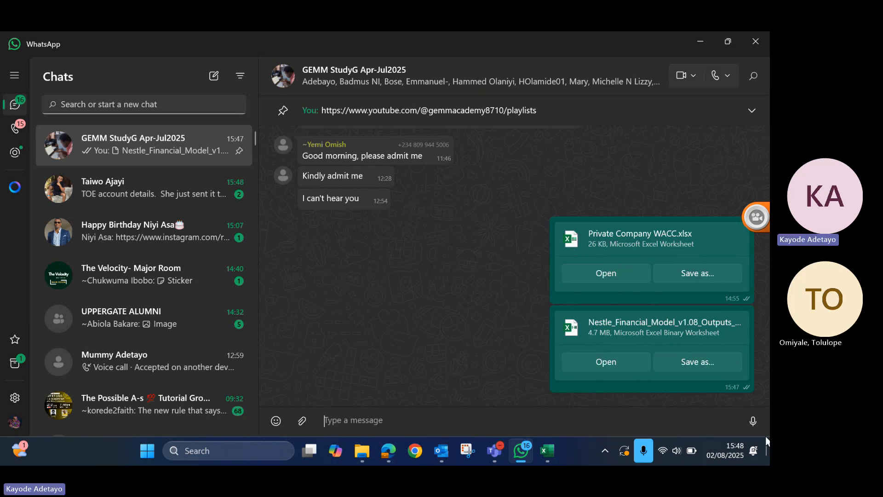
pyautogui.click(703, 41)
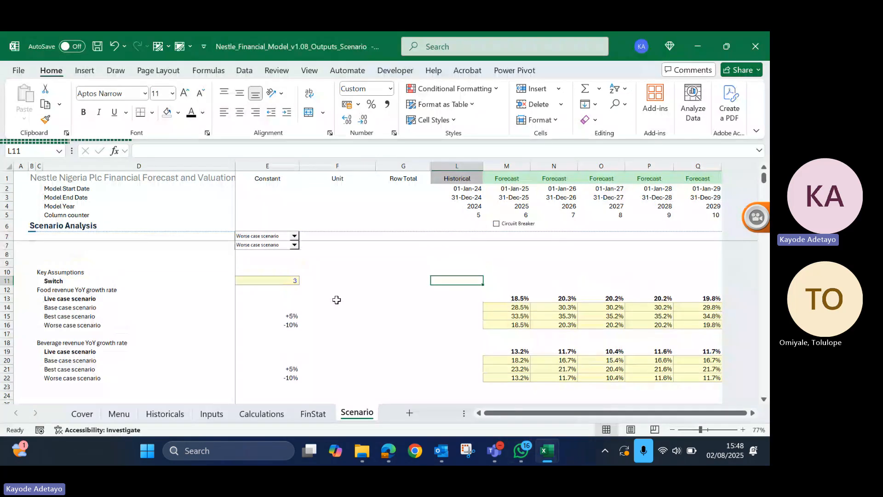
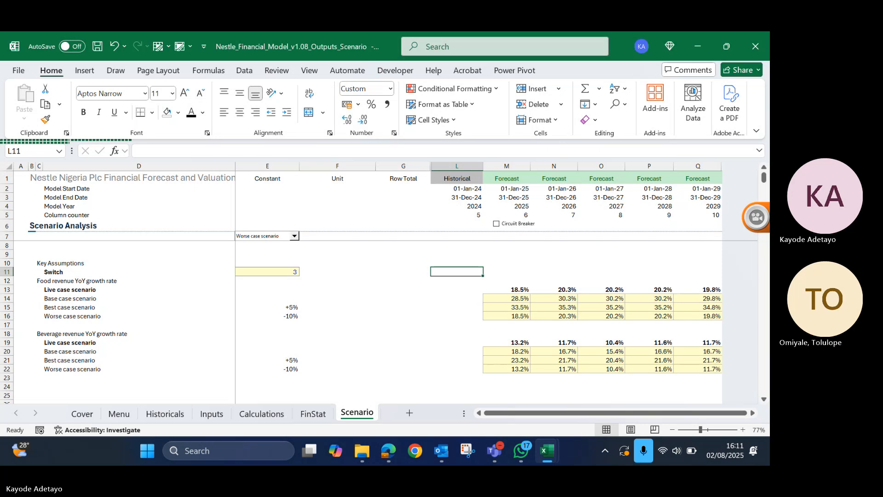
# - Inspect the food revenue best case adjustment and the 2025 growth formulas for the live, base, best and worse cases
pyautogui.click(295, 307)
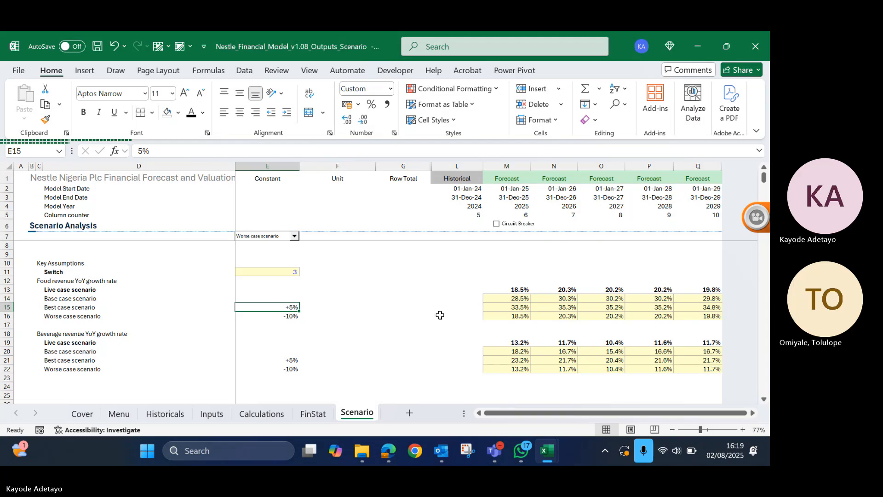
pyautogui.click(499, 298)
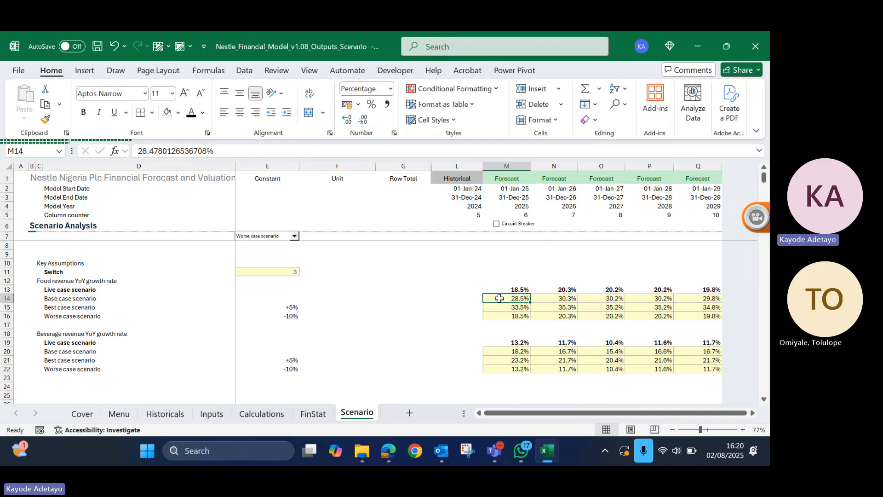
pyautogui.press('Up')
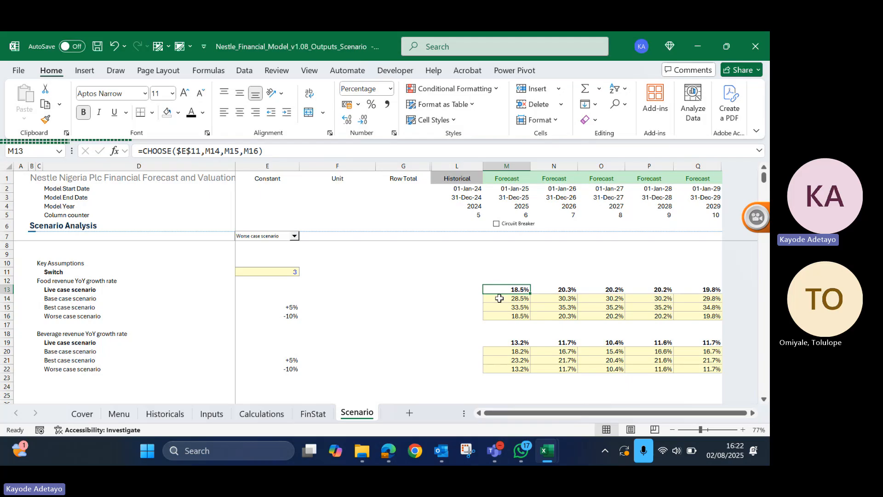
pyautogui.click(499, 298)
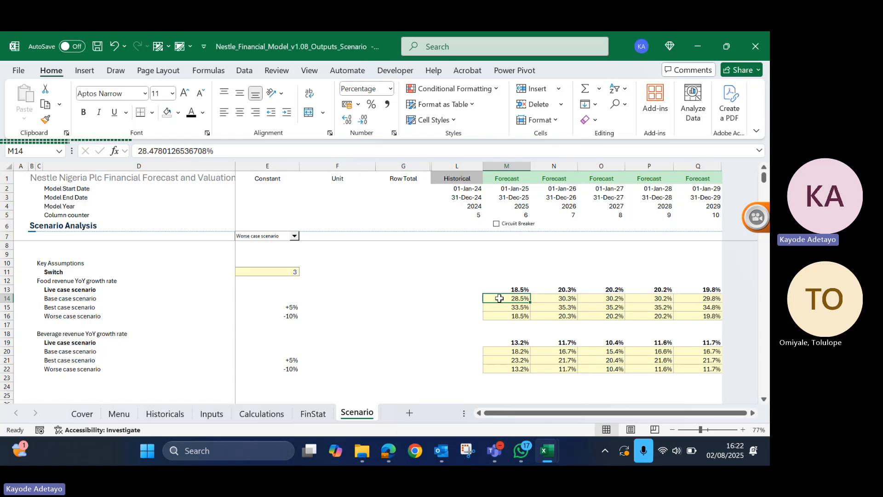
pyautogui.press('Down')
pyautogui.press('Down')
pyautogui.press('Up')
pyautogui.press('Up')
pyautogui.press('Up')
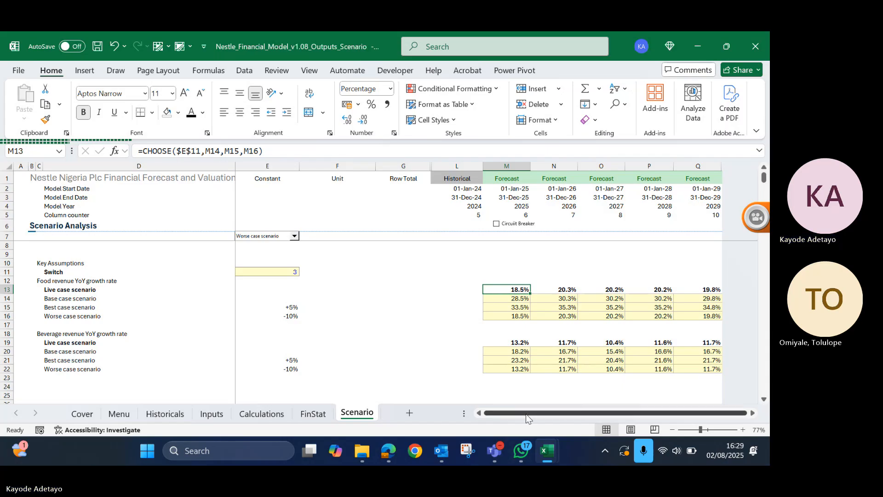
# - Correct the 2025 beverage worse case formula in M22 to =M20+$E22 so it refers to the base case
pyautogui.doubleClick(506, 369)
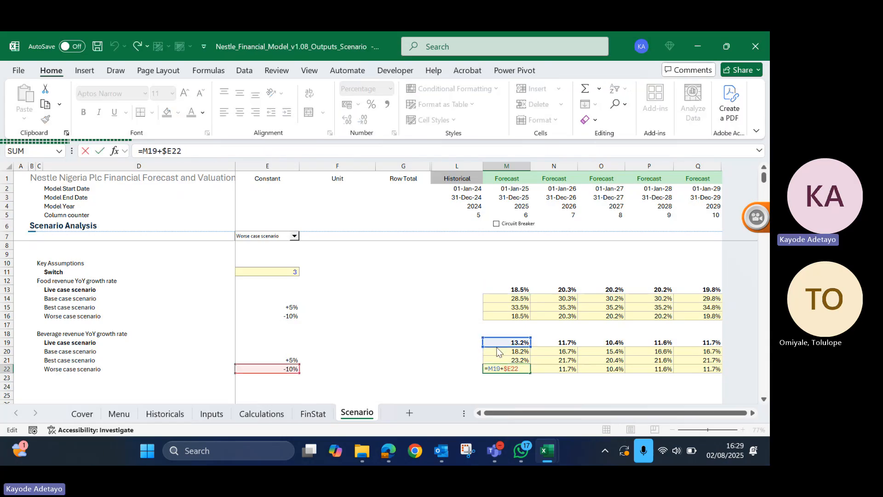
pyautogui.moveTo(498, 357); pyautogui.dragTo(497, 351)
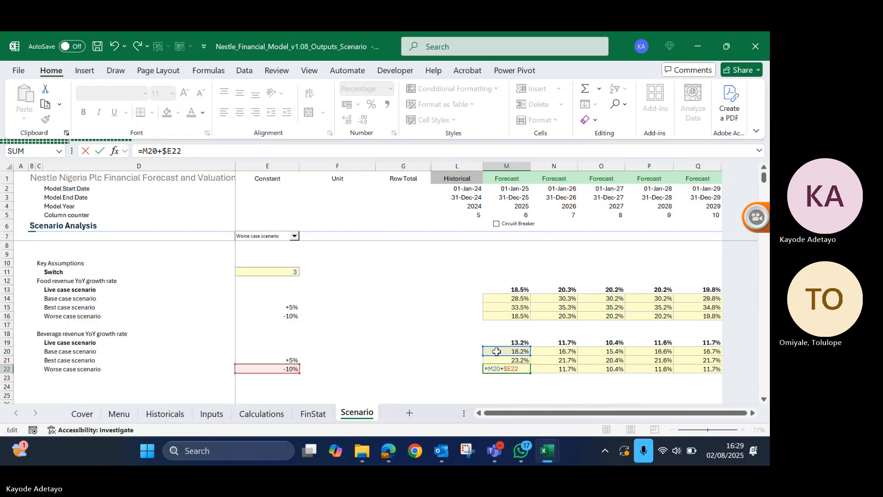
pyautogui.press('Return')
pyautogui.press('Return')
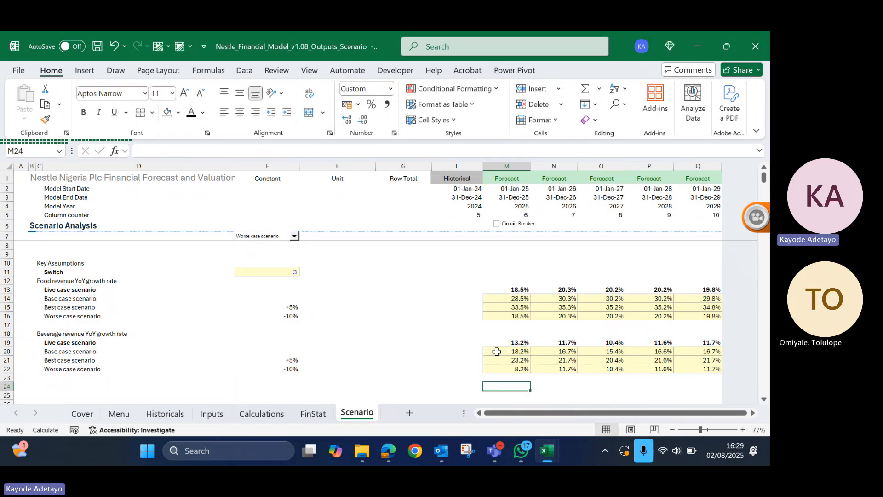
# - Fill the corrected beverage worse case formula from M22 across to Q22 for the remaining forecast years
pyautogui.press('Up')
pyautogui.press('Up')
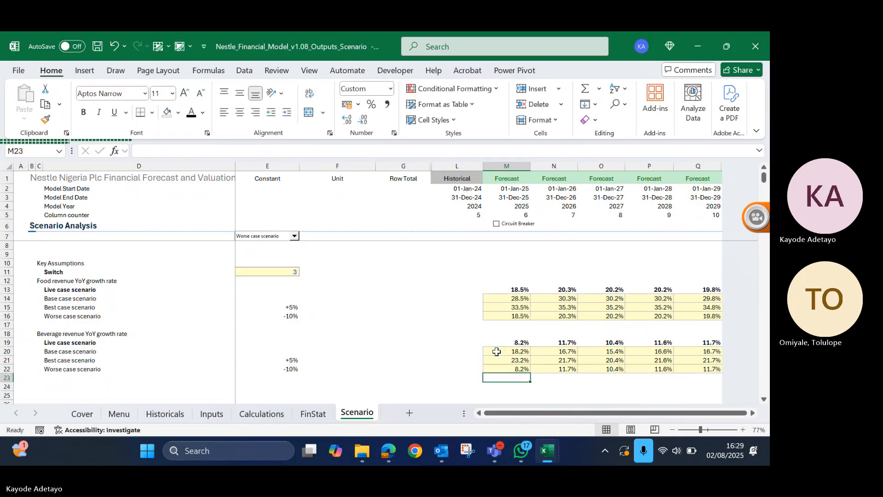
pyautogui.hotkey('shift', 'Right')
pyautogui.hotkey('shift', 'Right')
pyautogui.hotkey('shift', 'Right')
pyautogui.hotkey('shift', 'Right')
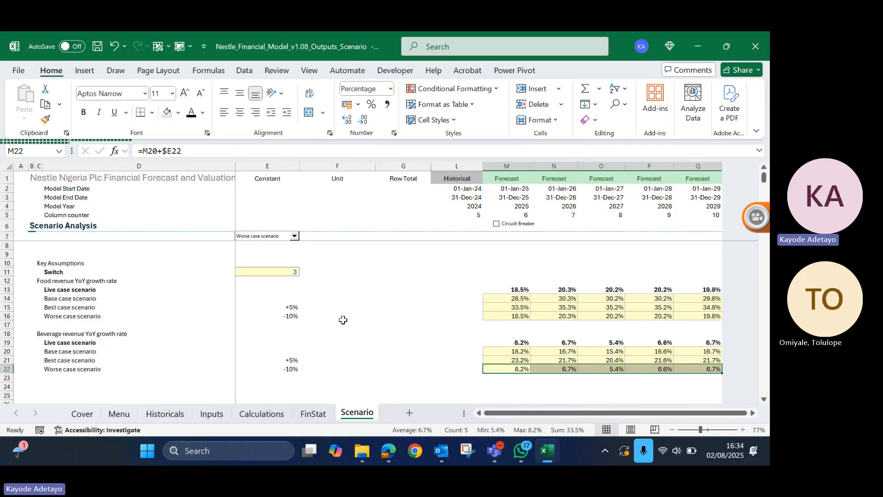
pyautogui.scroll(-2, 388, 294)
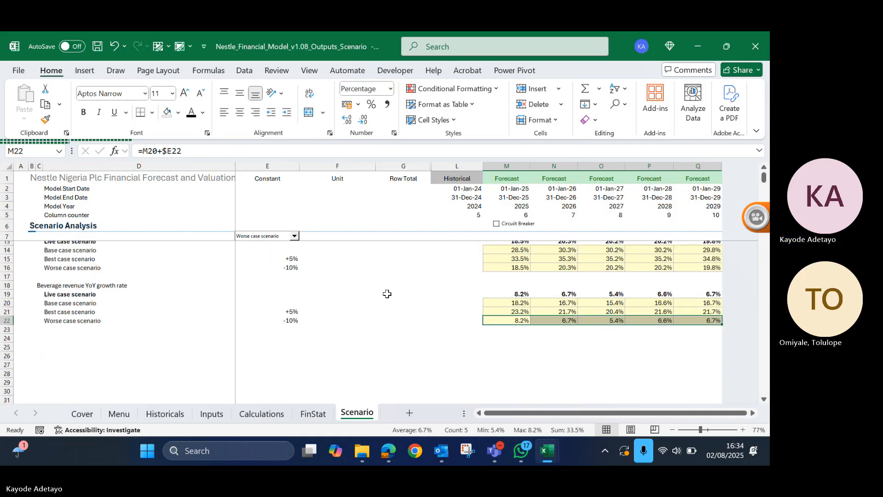
pyautogui.scroll(2, 388, 293)
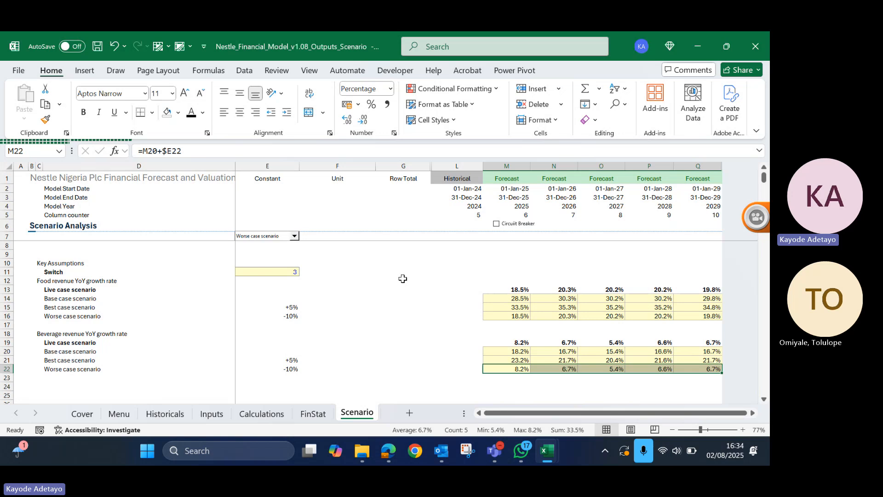
pyautogui.click(281, 366)
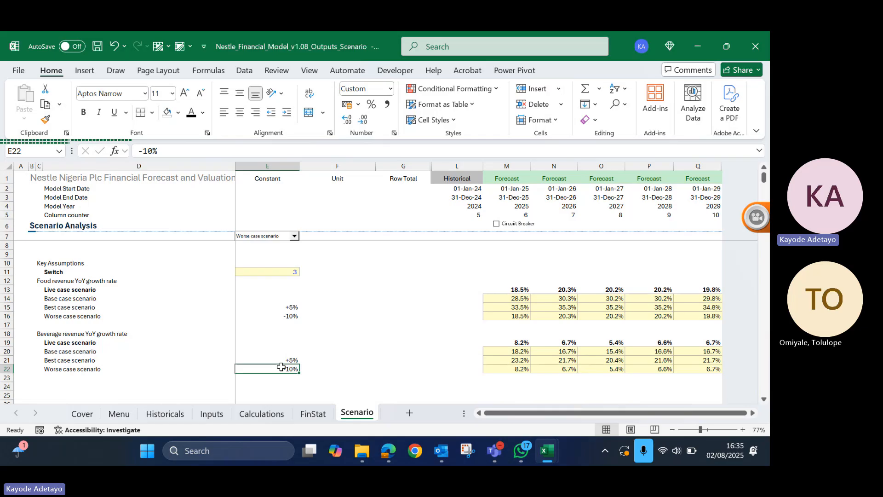
pyautogui.press('XF86AudioRaiseVolume')
pyautogui.scroll(-3, 409, 327)
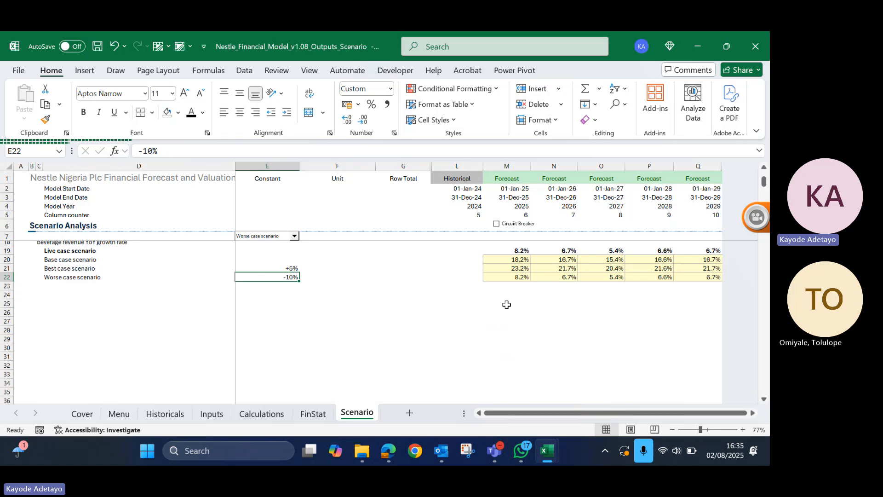
# - Copy the beverage base, best and worse case labels from D20:D22 and paste them as transposed values starting at M25
pyautogui.click(506, 304)
pyautogui.scroll(1, 242, 263)
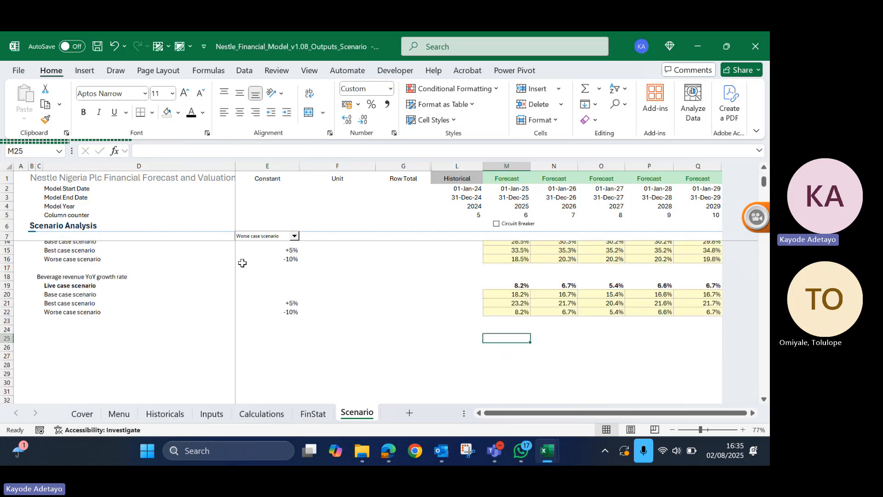
pyautogui.scroll(1, 243, 262)
pyautogui.moveTo(59, 306); pyautogui.dragTo(58, 324)
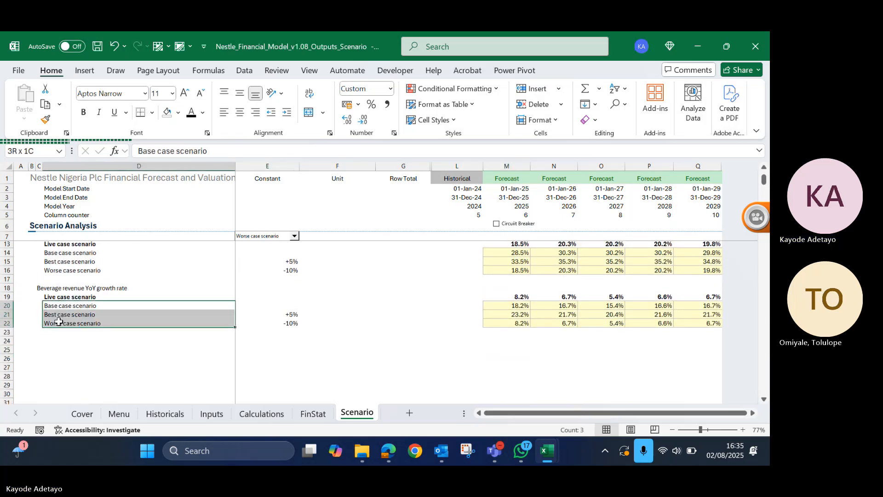
pyautogui.hotkey('ctrl', 'c')
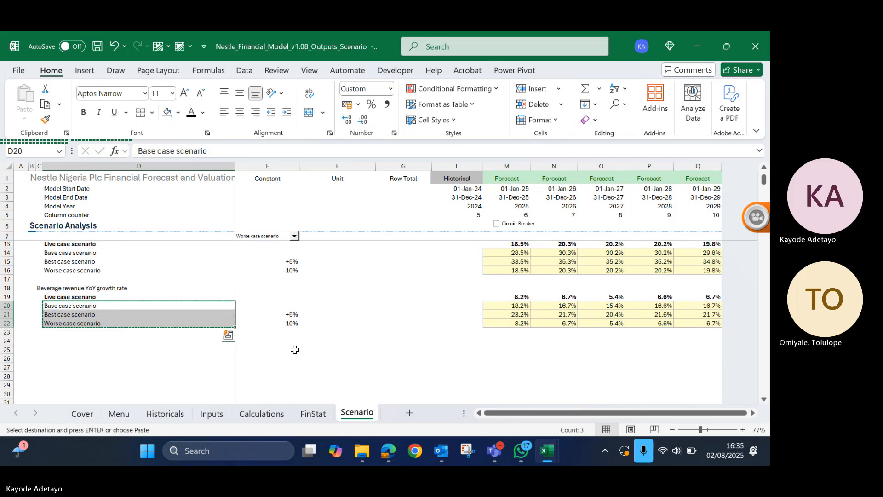
pyautogui.click(502, 351)
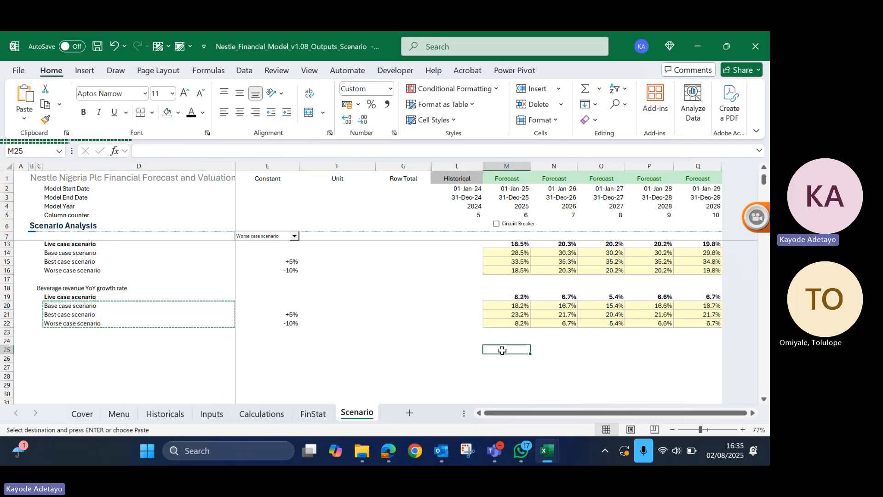
pyautogui.hotkey('ctrl', 'alt', 'v')
pyautogui.press('e')
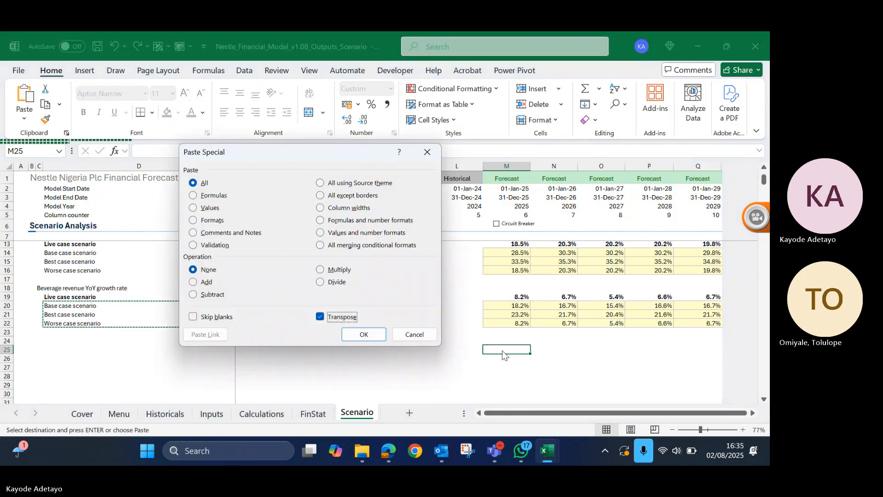
pyautogui.press('v')
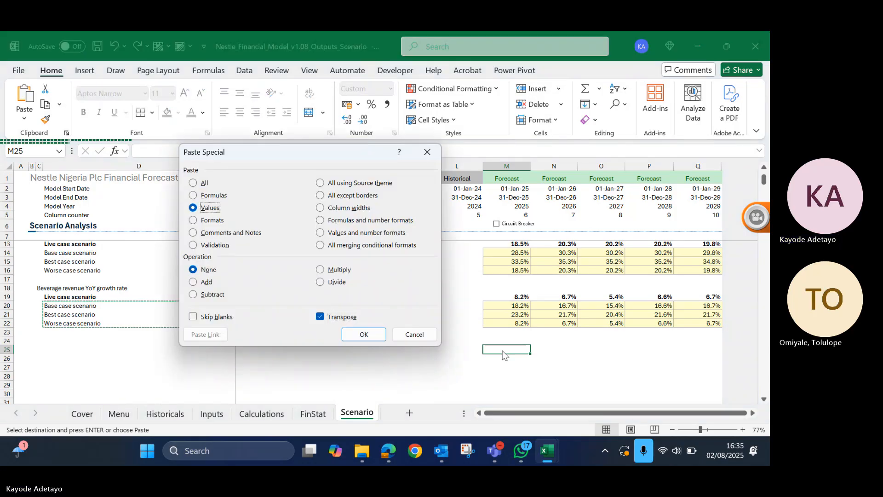
pyautogui.press('Return')
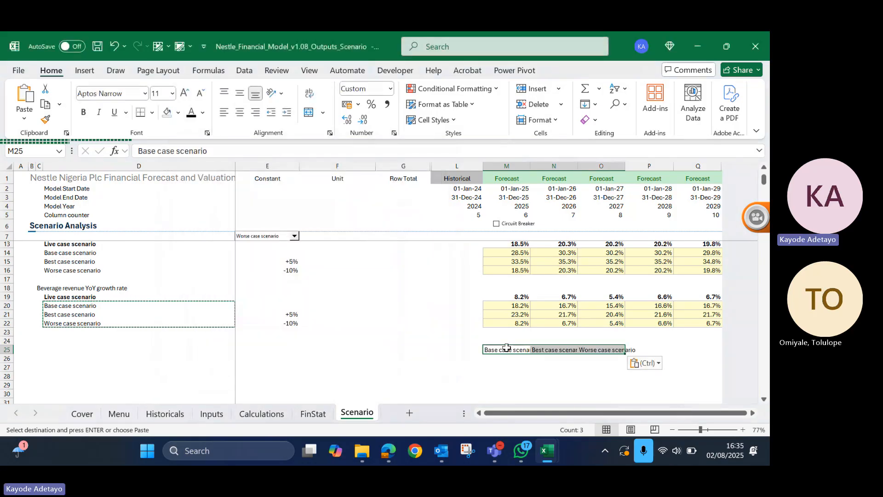
# - Autofit columns M to O to the width of the scenario labels in row 25
pyautogui.hotkey('alt', 'h')
pyautogui.press('o')
pyautogui.press('i')
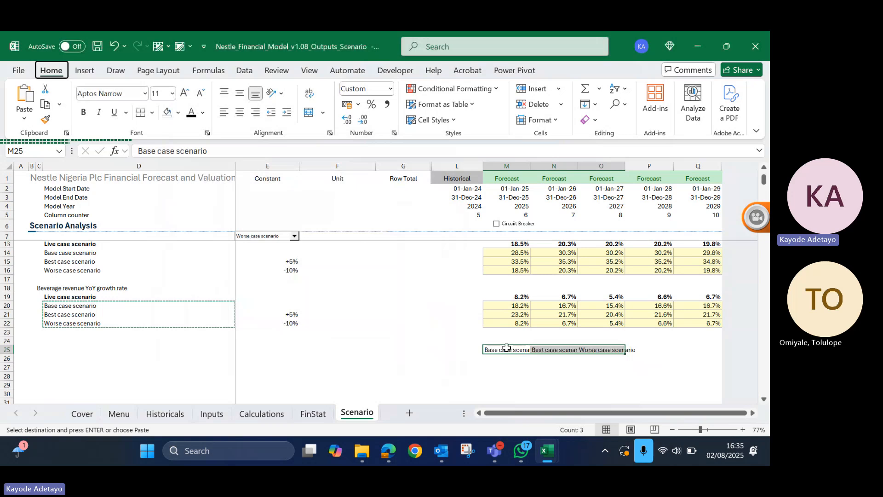
pyautogui.click(490, 375)
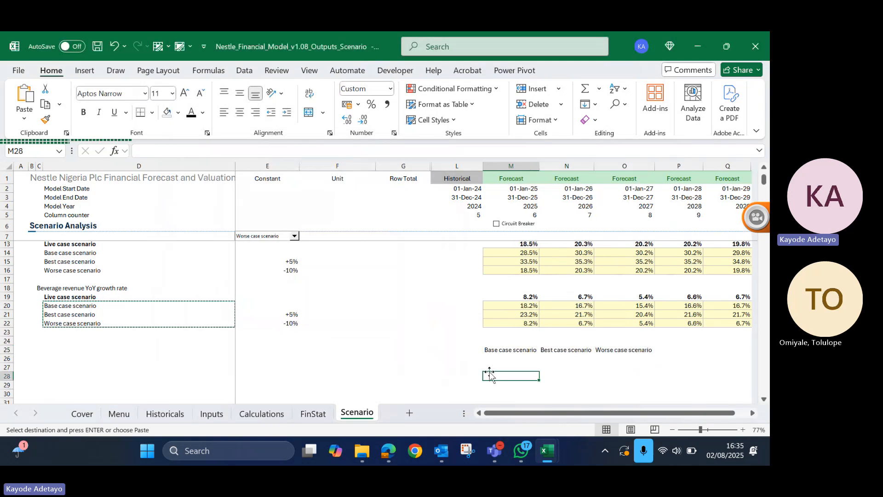
# - Paste the copied scenario labels transposed once more starting at M27, and delete that extra copy
pyautogui.click(96, 368)
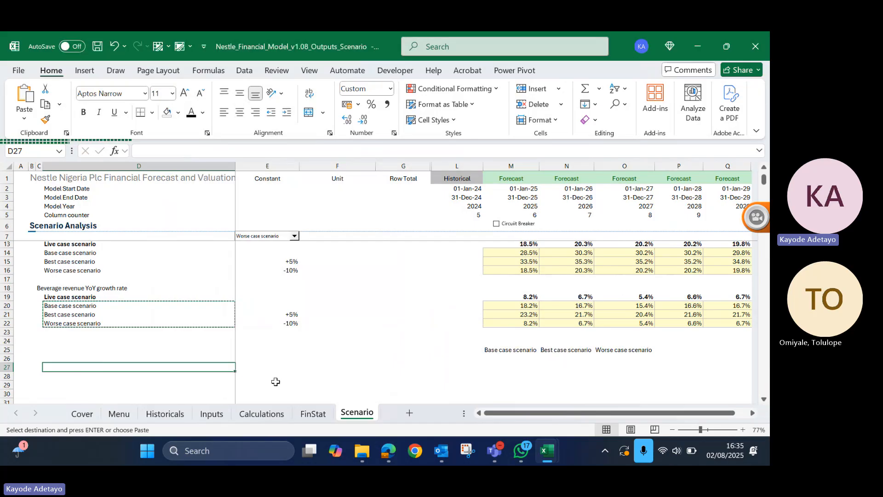
pyautogui.click(502, 349)
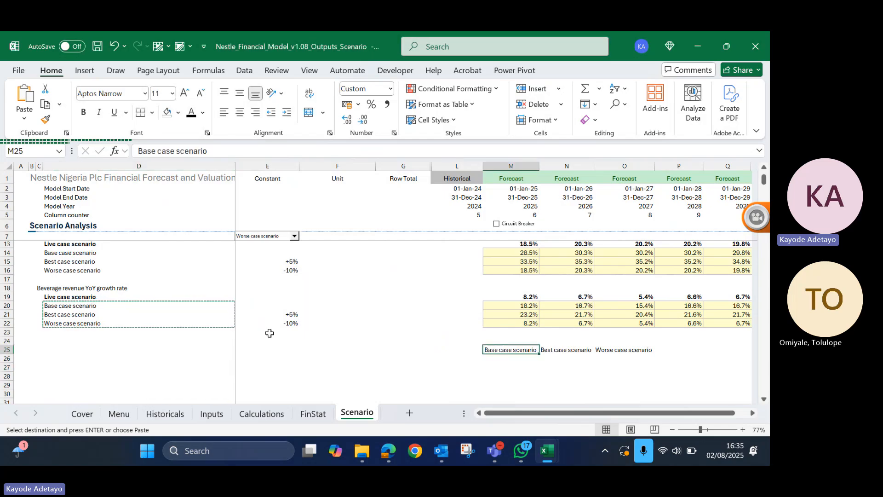
pyautogui.click(500, 367)
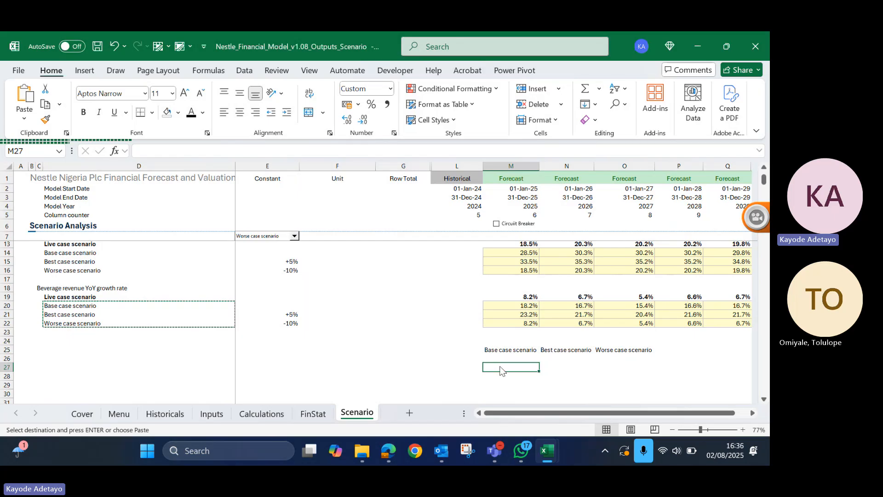
pyautogui.hotkey('ctrl', 'alt', 'v')
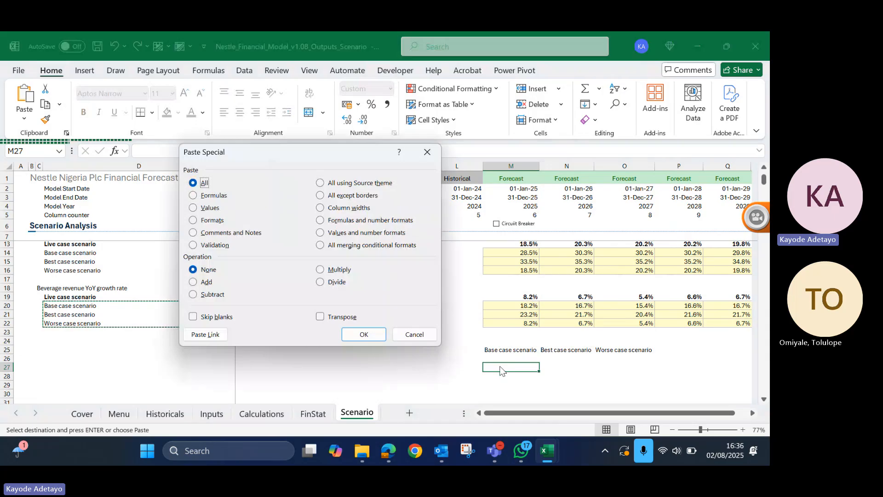
pyautogui.click(321, 317)
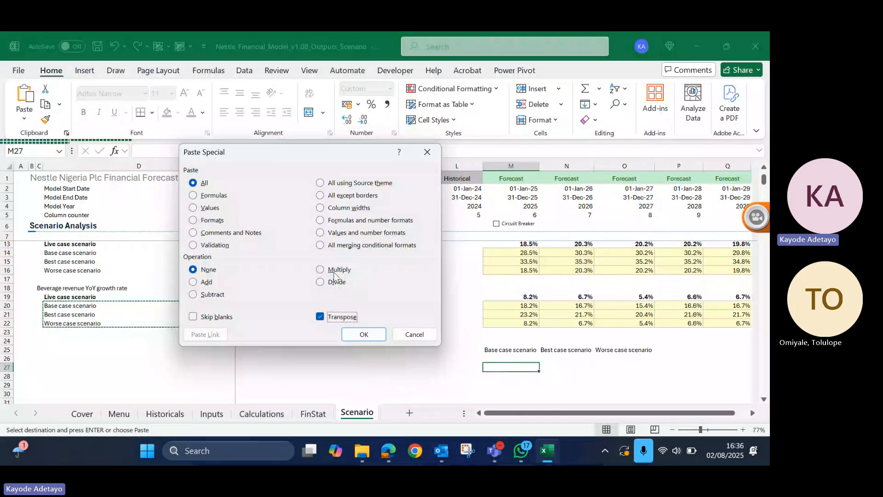
pyautogui.click(364, 334)
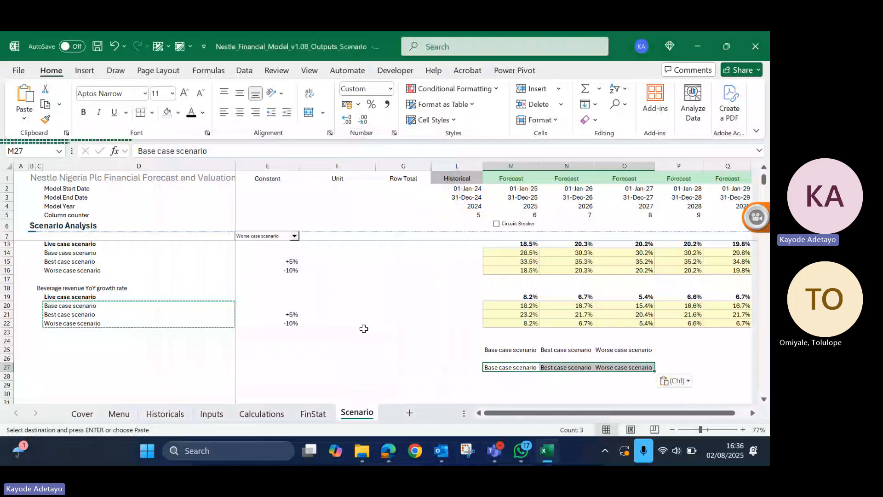
pyautogui.press('Delete')
pyautogui.click(450, 340)
pyautogui.click(502, 351)
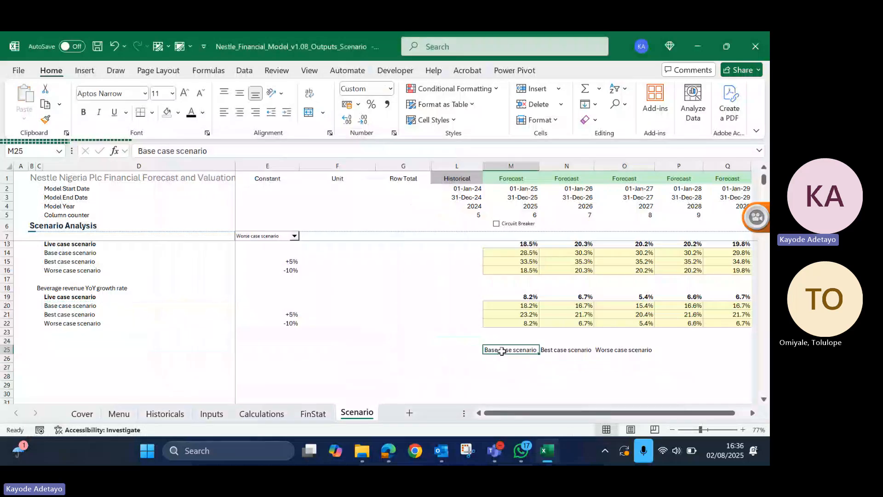
pyautogui.scroll(-2, 502, 351)
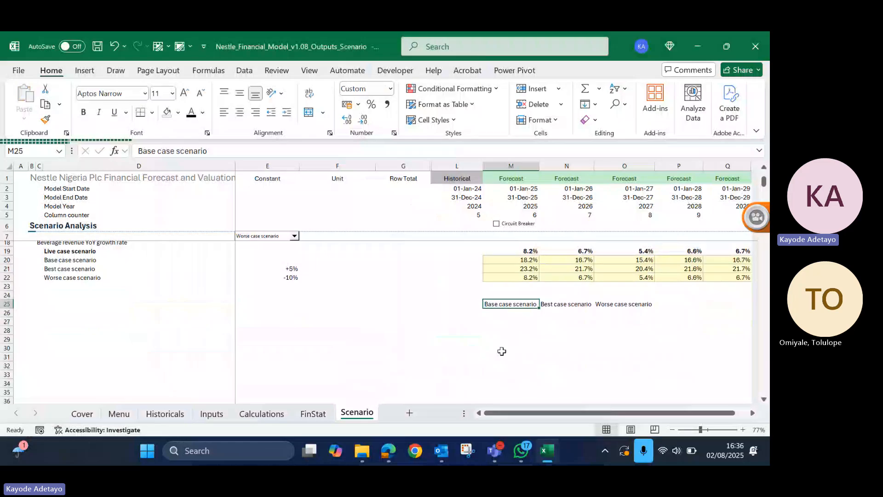
pyautogui.press('Left')
pyautogui.press('Left')
pyautogui.press('Left')
pyautogui.press('Left')
pyautogui.press('Left')
pyautogui.press('Left')
pyautogui.press('Down')
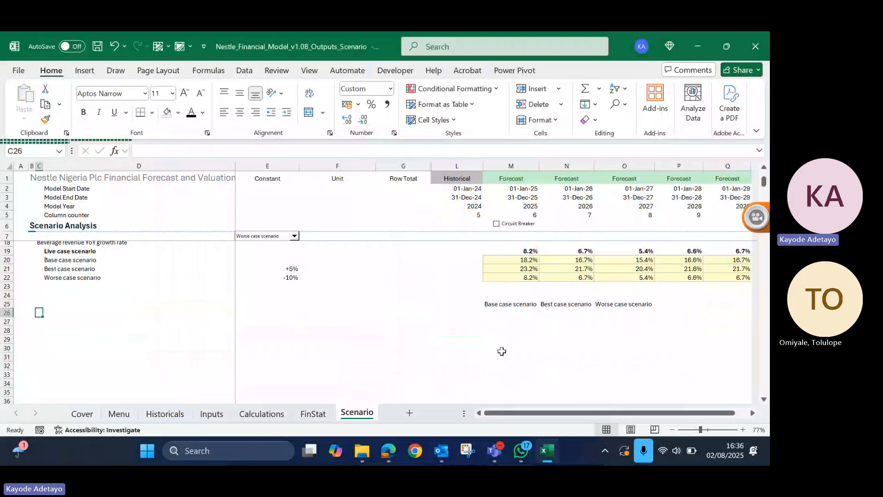
pyautogui.press('Right')
pyautogui.press('Right')
pyautogui.press('Left')
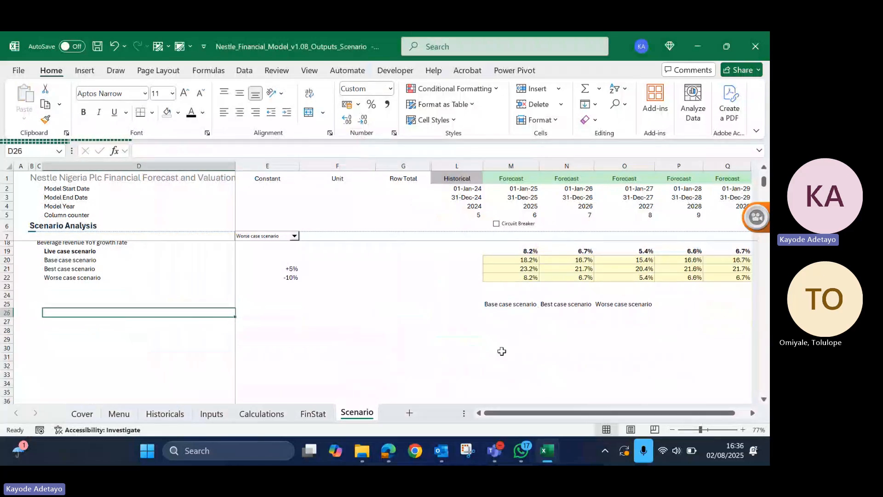
pyautogui.press('Right')
pyautogui.press('Right')
pyautogui.press('Right')
pyautogui.press('Right')
pyautogui.press('Right')
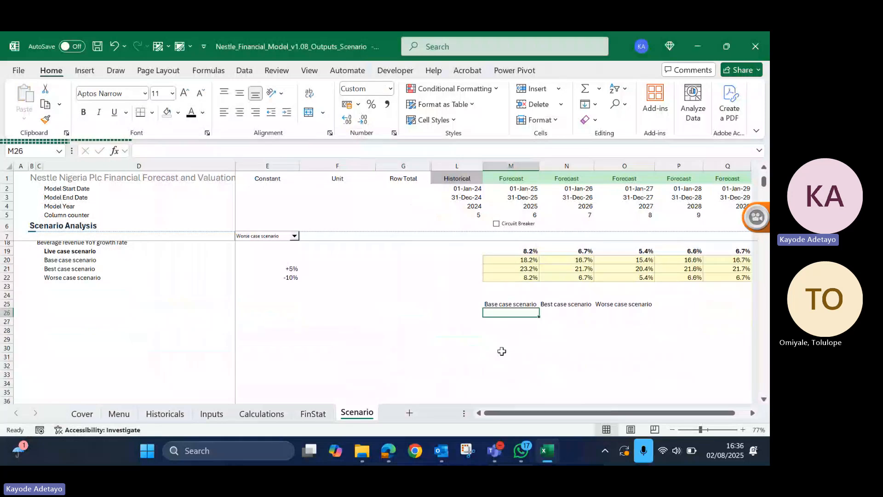
pyautogui.press('Left')
pyautogui.press('Left')
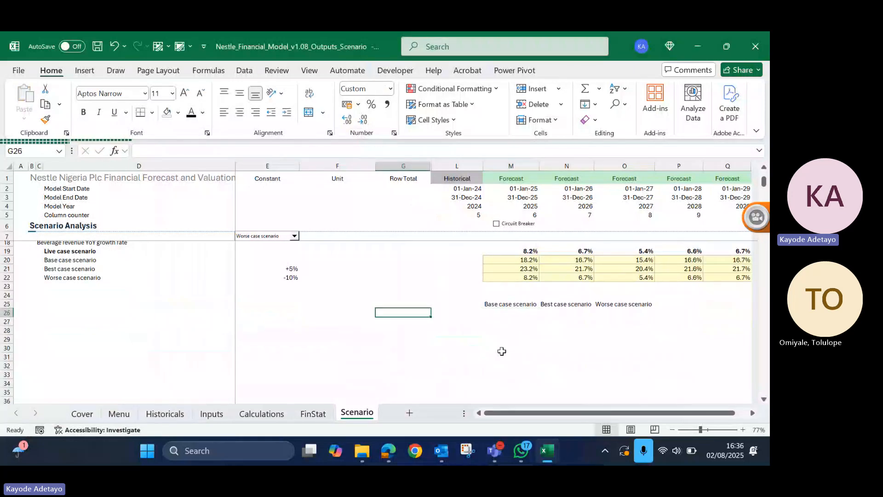
# - Copy the Food revenue YoY growth rate heading from C12 and paste it as values into D26
pyautogui.press('Left')
pyautogui.press('Left')
pyautogui.press('Left')
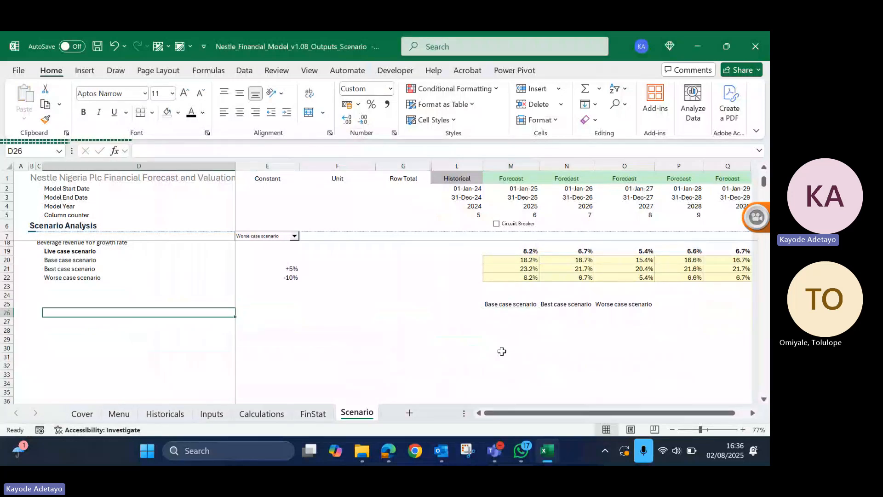
pyautogui.press('Up')
pyautogui.press('Up')
pyautogui.press('Up')
pyautogui.press('Up')
pyautogui.press('Up')
pyautogui.press('Up')
pyautogui.press('Up')
pyautogui.press('Up')
pyautogui.press('Up')
pyautogui.press('Up')
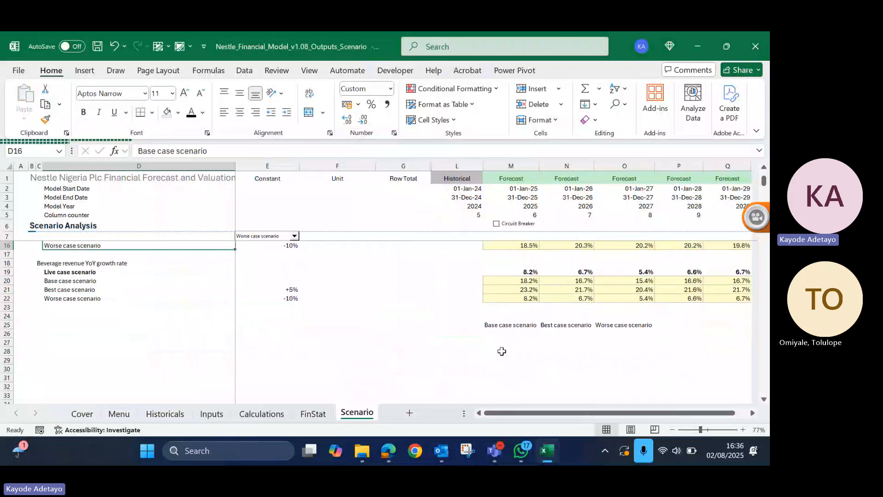
pyautogui.press('Up')
pyautogui.press('Up')
pyautogui.press('Up')
pyautogui.press('Up')
pyautogui.press('Up')
pyautogui.press('Up')
pyautogui.press('Up')
pyautogui.press('Up')
pyautogui.press('Up')
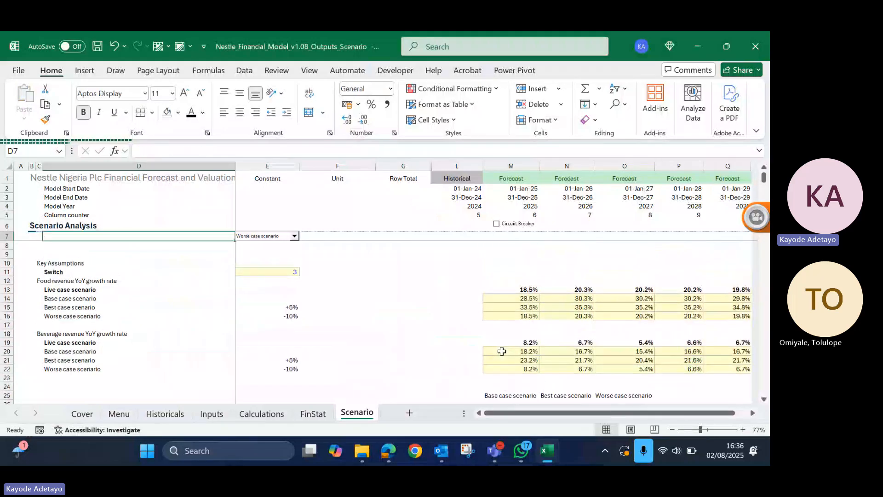
pyautogui.press('Down')
pyautogui.press('Down')
pyautogui.press('Down')
pyautogui.press('Down')
pyautogui.press('Down')
pyautogui.press('Left')
pyautogui.hotkey('ctrl', 'c')
pyautogui.press('Down')
pyautogui.press('Down')
pyautogui.press('Down')
pyautogui.press('Down')
pyautogui.press('Down')
pyautogui.press('Down')
pyautogui.press('Down')
pyautogui.press('Down')
pyautogui.press('Down')
pyautogui.press('Down')
pyautogui.press('Down')
pyautogui.press('Down')
pyautogui.press('Down')
pyautogui.press('Down')
pyautogui.press('Down')
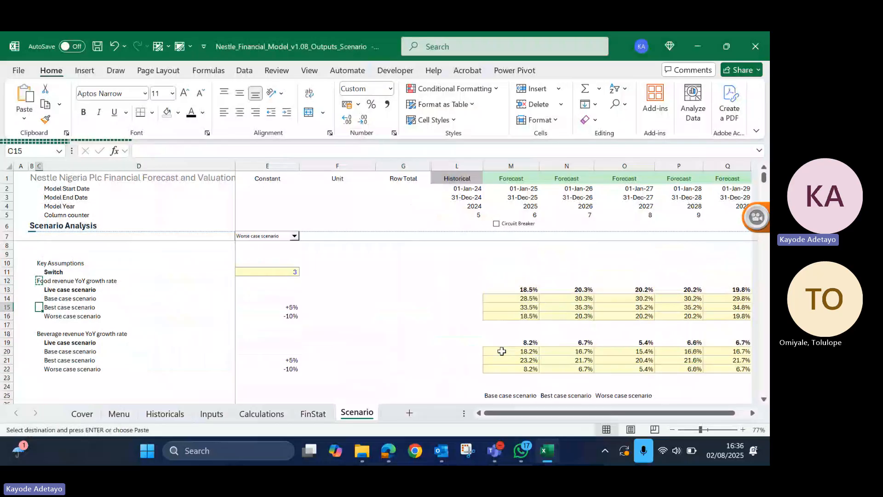
pyautogui.press('Right')
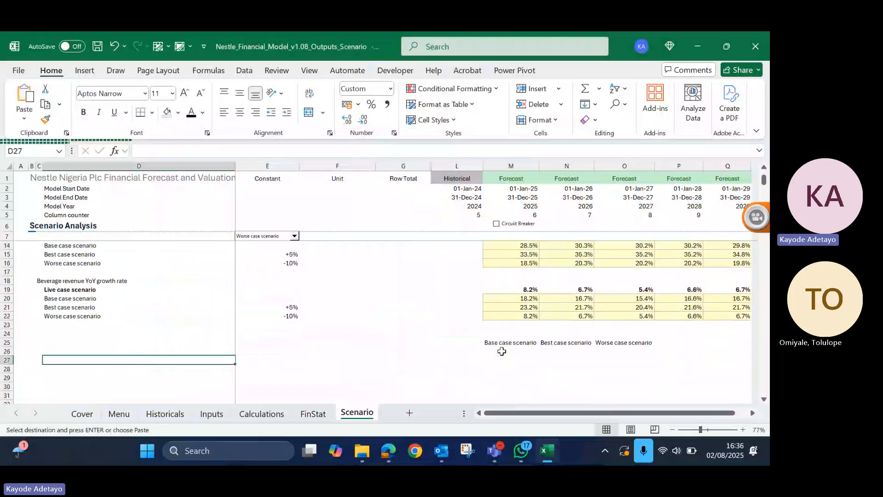
pyautogui.press('Up')
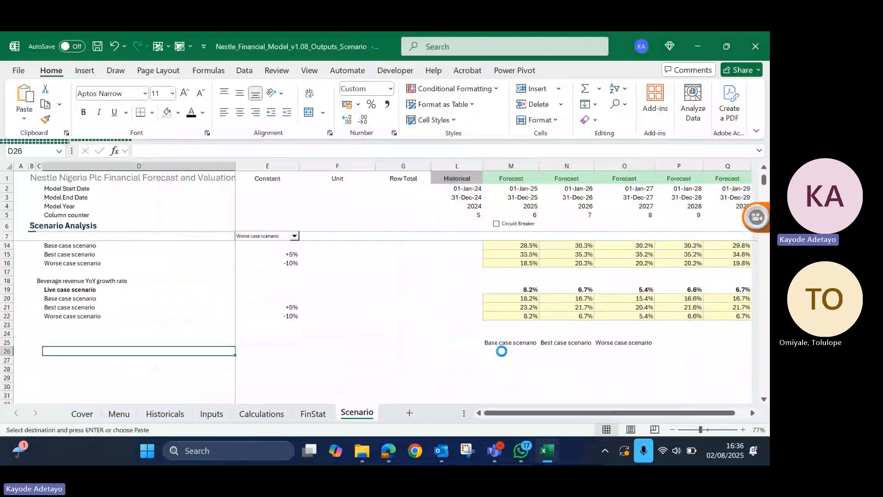
# - Paste the copied food growth rate heading into M26 as well, below the base case label
pyautogui.keyDown('ctrl'); pyautogui.click(501, 351); pyautogui.keyUp('ctrl')
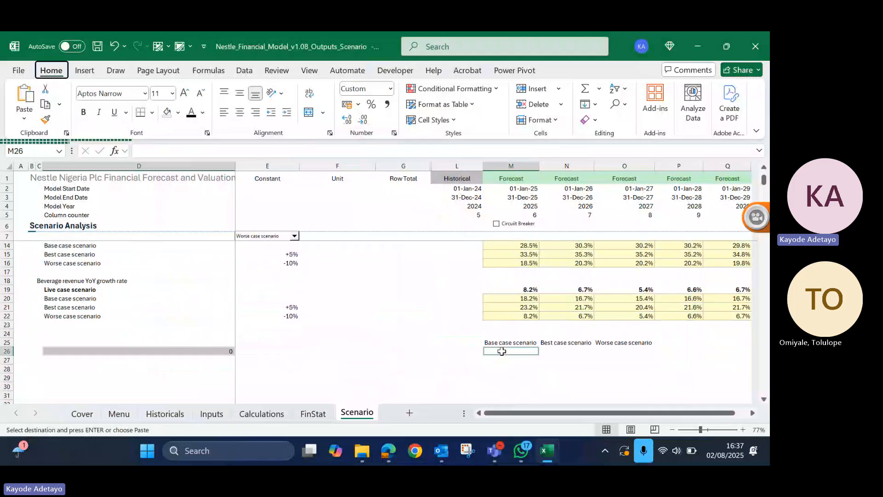
pyautogui.press('e')
pyautogui.press('s')
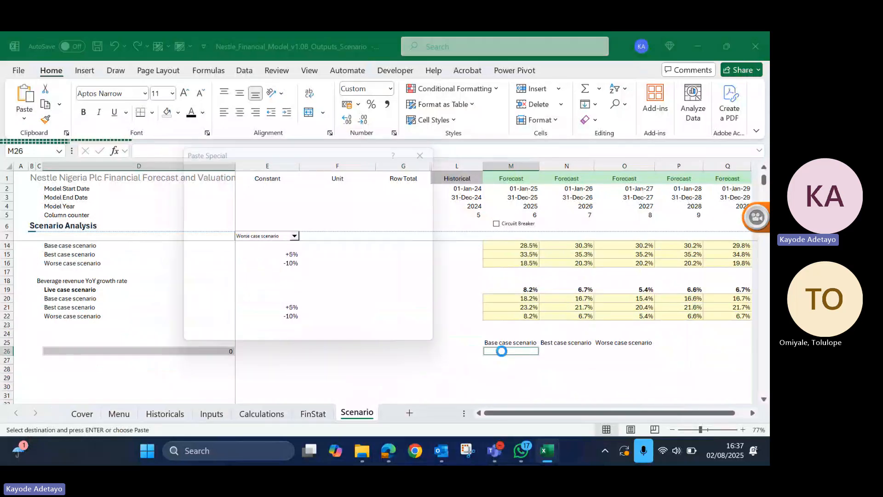
pyautogui.press('Return')
# - Copy the Beverage revenue YoY growth rate heading from C18 and paste it as values into D27
pyautogui.press('Up')
pyautogui.press('Up')
pyautogui.press('Up')
pyautogui.press('Up')
pyautogui.hotkey('ctrl', 'Left')
pyautogui.press('Left')
pyautogui.press('Left')
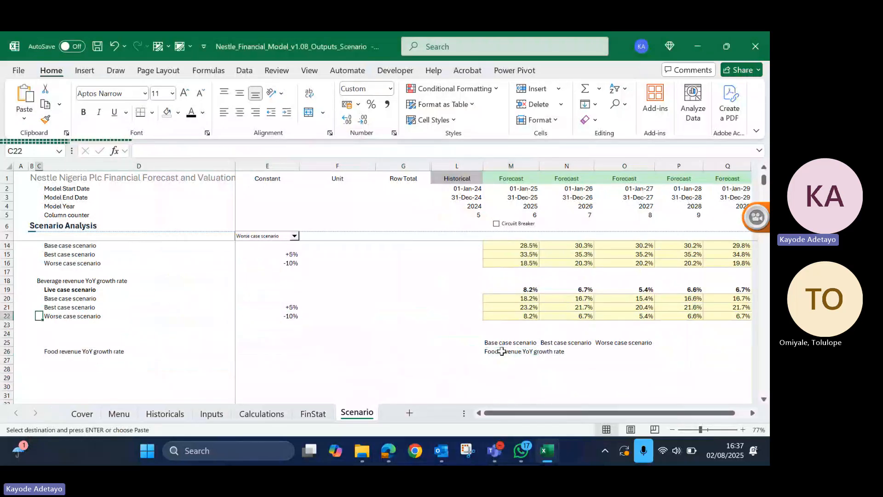
pyautogui.press('Up')
pyautogui.press('Up')
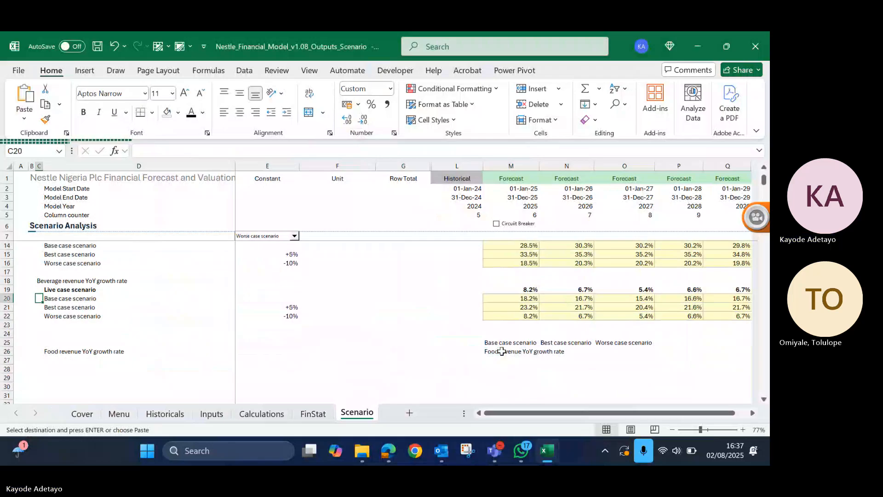
pyautogui.press('Up')
pyautogui.press('Up')
pyautogui.hotkey('ctrl', 'c')
pyautogui.press('Down')
pyautogui.press('Down')
pyautogui.press('Down')
pyautogui.press('Down')
pyautogui.press('Down')
pyautogui.press('Down')
pyautogui.press('Down')
pyautogui.press('Down')
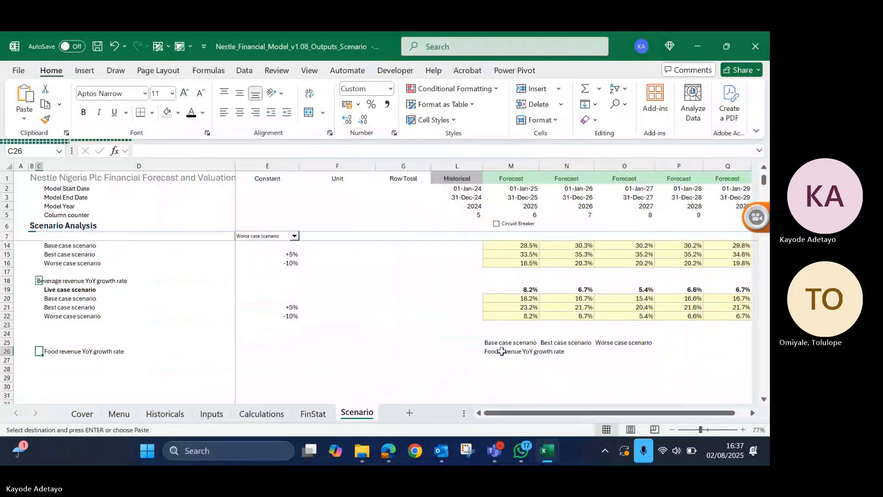
pyautogui.press('Down')
pyautogui.press('Right')
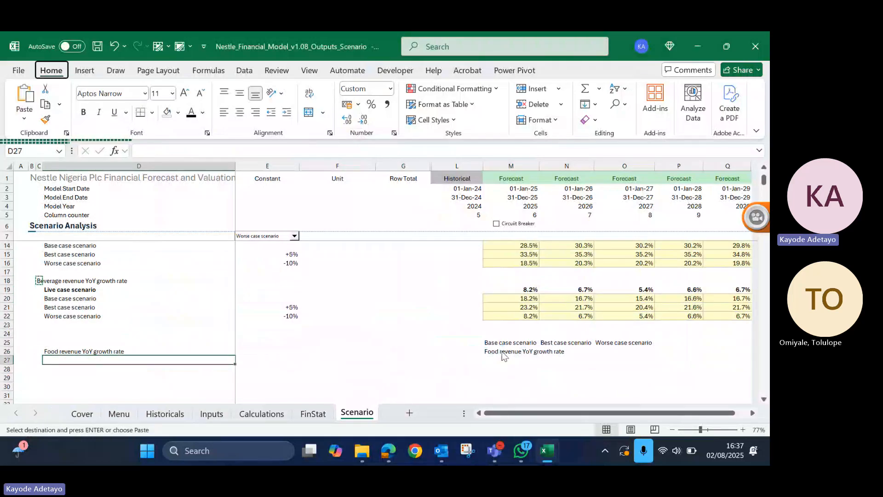
pyautogui.press('e')
pyautogui.press('s')
pyautogui.press('v')
pyautogui.press('Return')
pyautogui.press('Up')
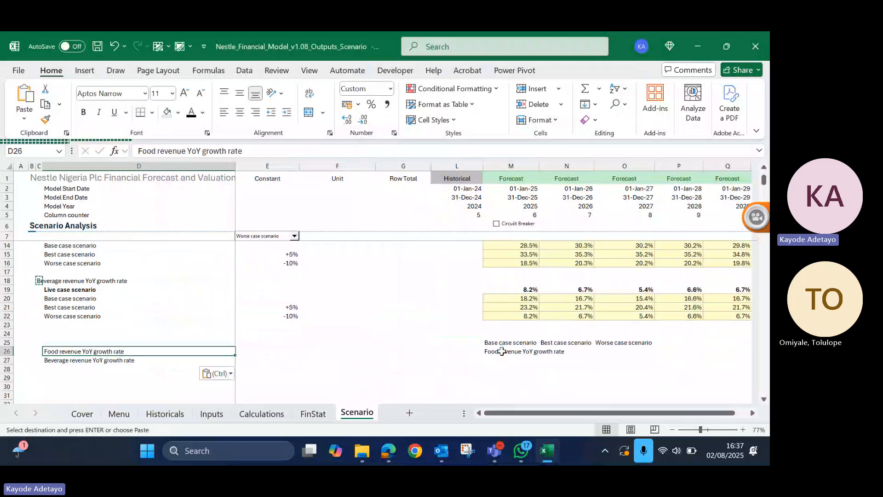
# - Delete the stray food revenue growth rate label from M26
pyautogui.press('Right')
pyautogui.press('Right')
pyautogui.press('Right')
pyautogui.click(501, 351)
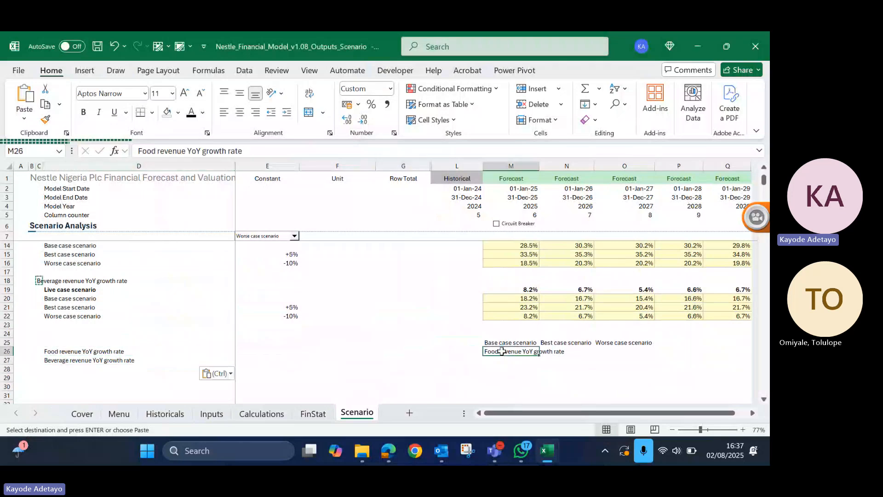
pyautogui.press('Delete')
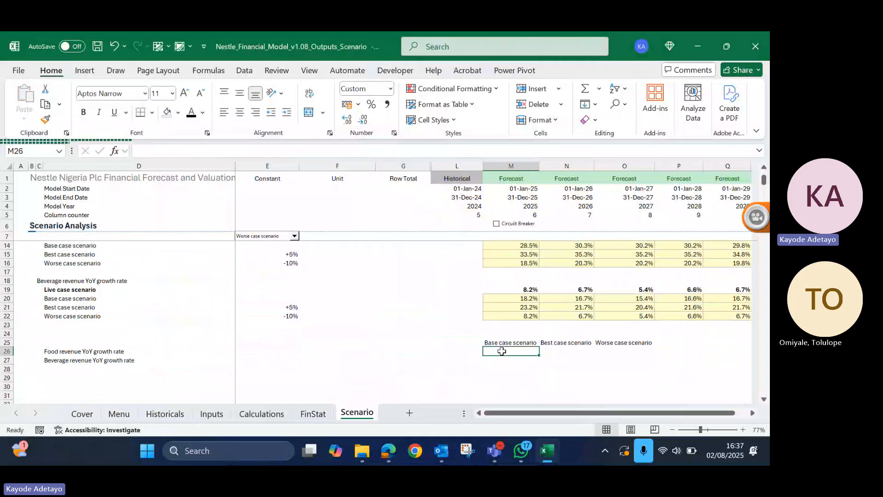
# - Copy the 2025 base case food growth rate from M14 and paste it as a value into M26
pyautogui.scroll(1, 502, 351)
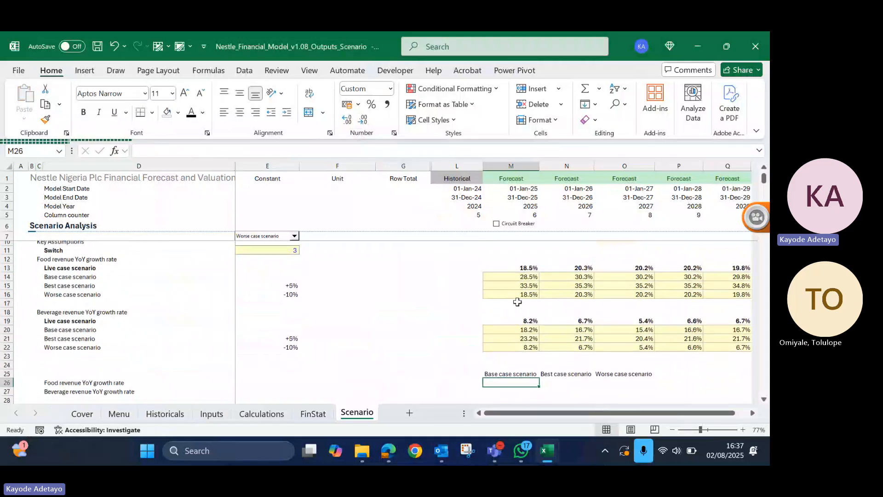
pyautogui.click(515, 275)
pyautogui.hotkey('ctrl', 'c')
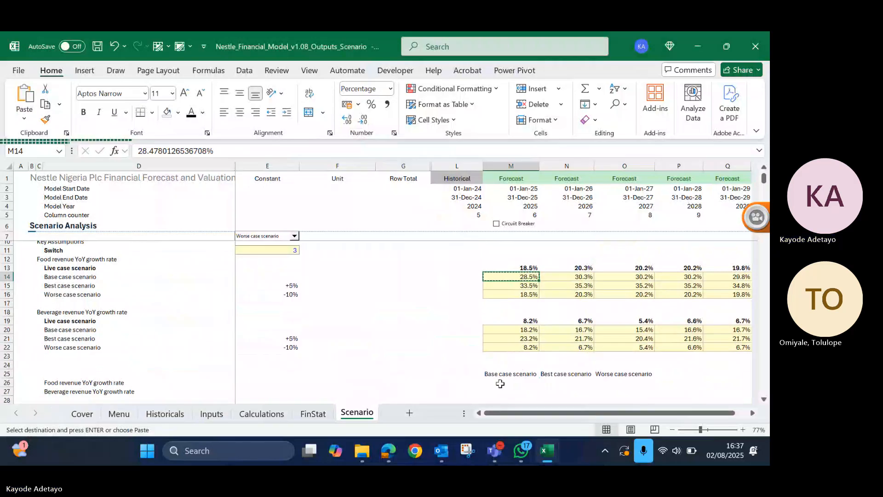
pyautogui.click(502, 383)
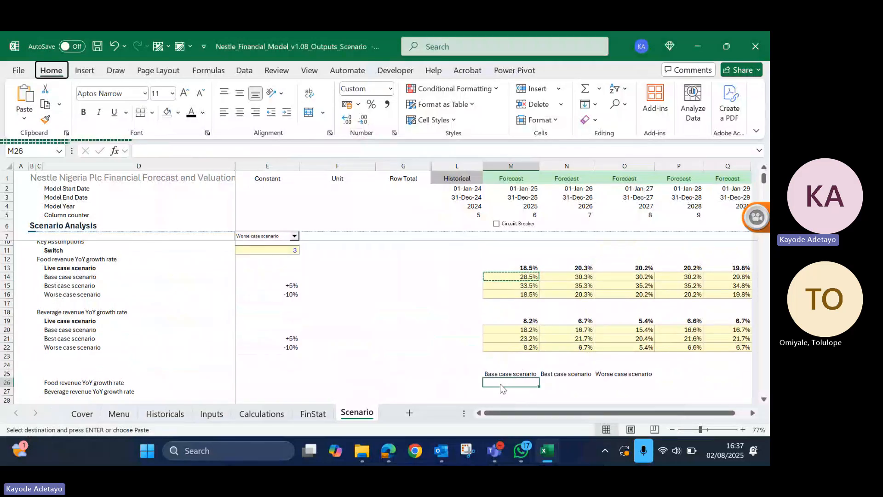
pyautogui.hotkey('ctrl', 'alt', 'v')
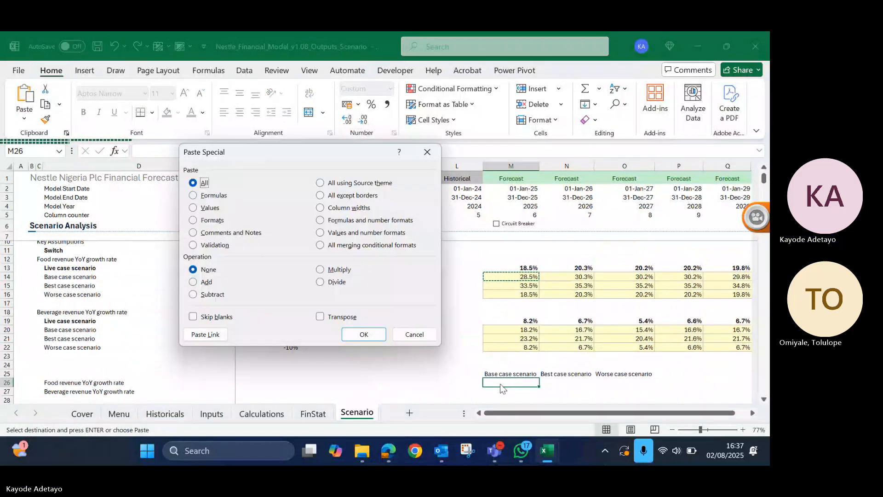
pyautogui.press('v')
pyautogui.press('Return')
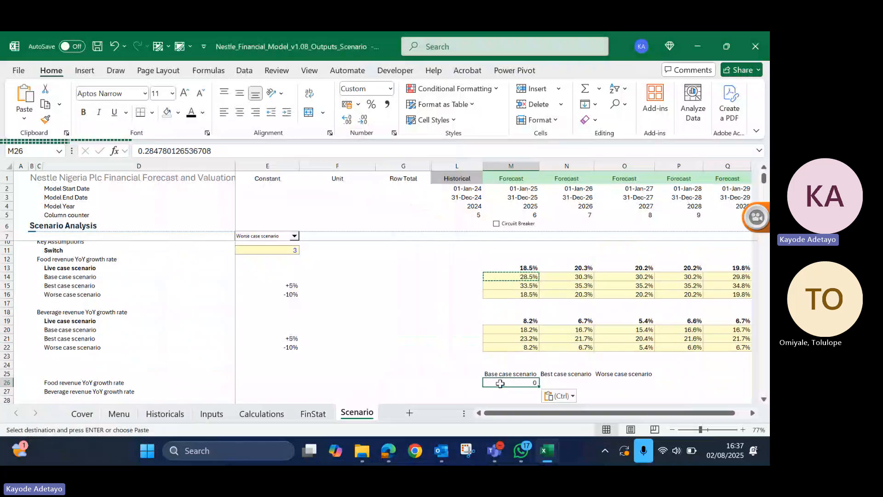
pyautogui.press('Return')
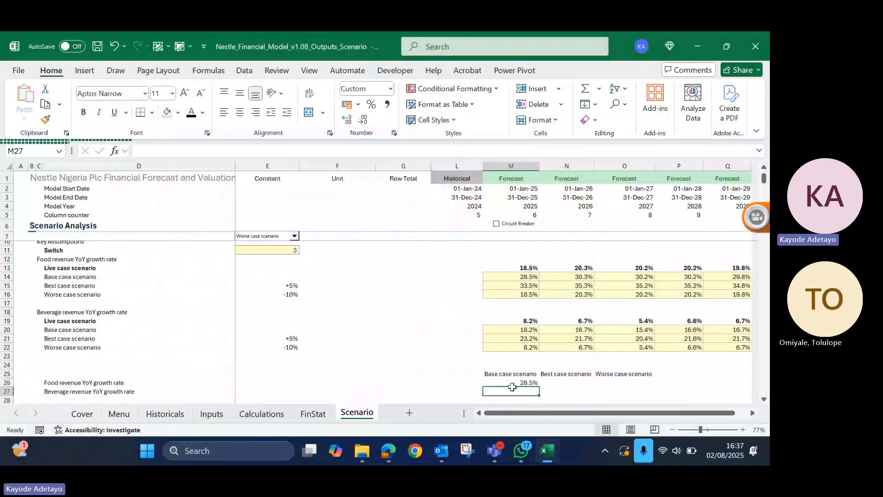
# - Copy the 2025 base case beverage growth rate from M20 and paste it as a value into M27
pyautogui.click(521, 330)
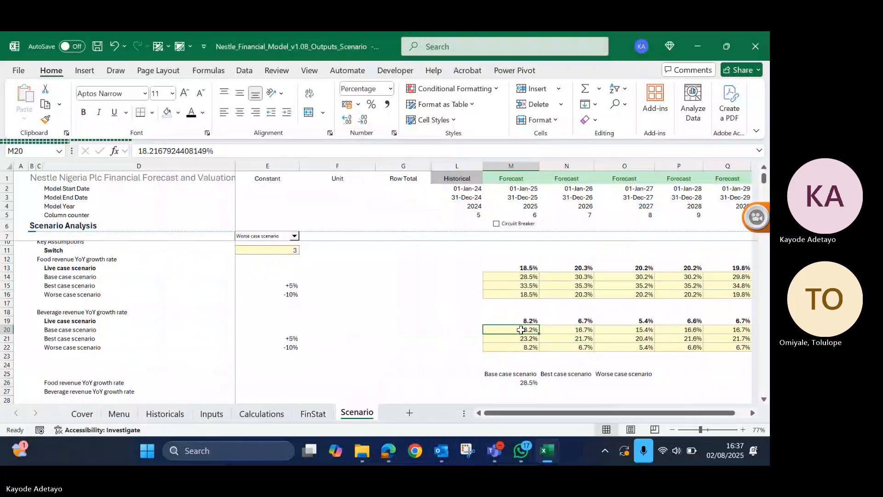
pyautogui.hotkey('ctrl', 'c')
pyautogui.scroll(-1, 528, 343)
pyautogui.click(522, 356)
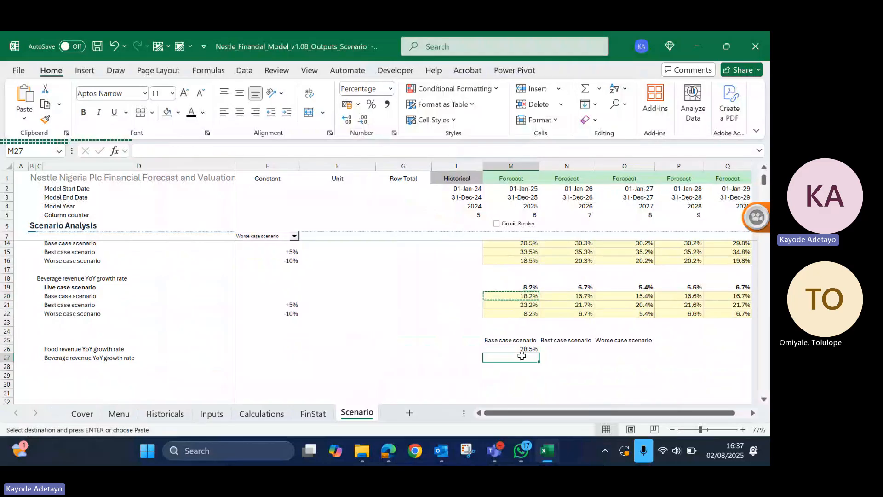
pyautogui.hotkey('alt', 'e')
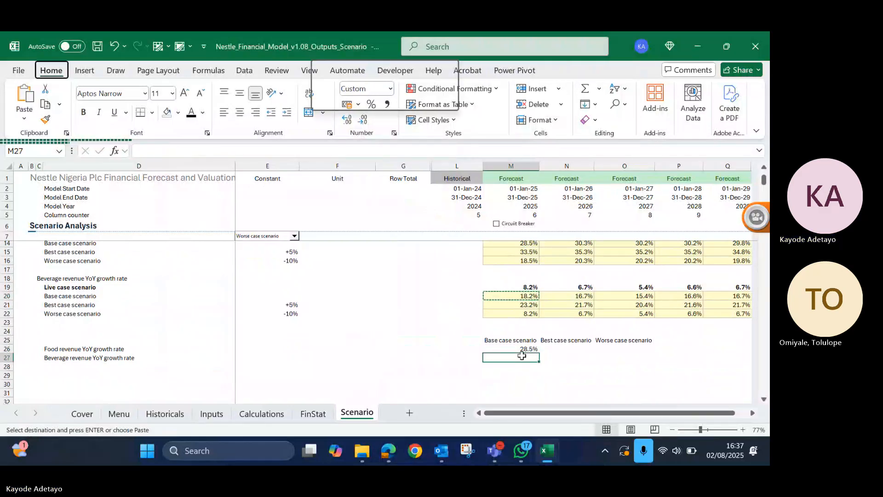
pyautogui.press('s')
pyautogui.press('v')
pyautogui.press('Return')
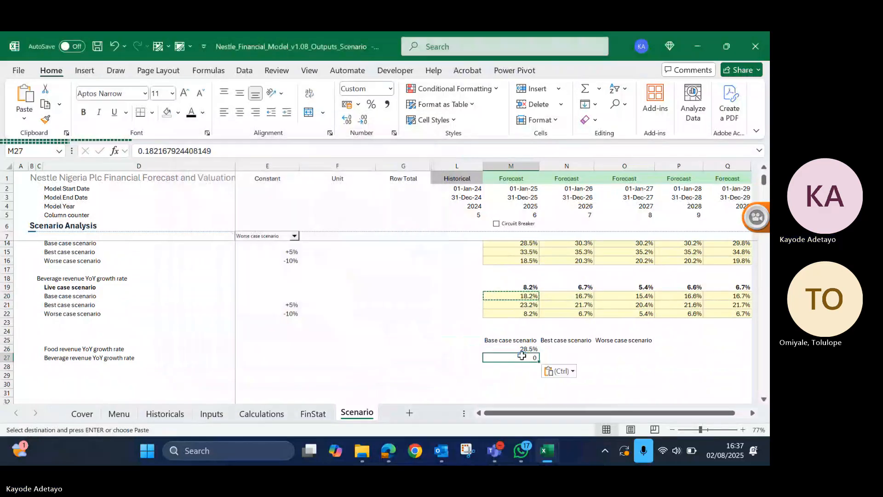
pyautogui.press('Escape')
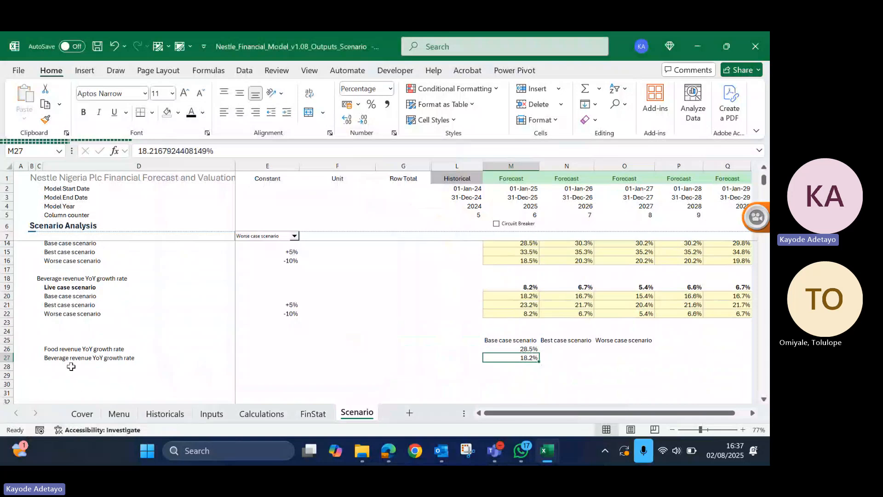
# - Copy the Food Cost as % of Revenue label from D26 of the Inputs sheet and paste it as values into D28 of the Scenario sheet
pyautogui.click(71, 366)
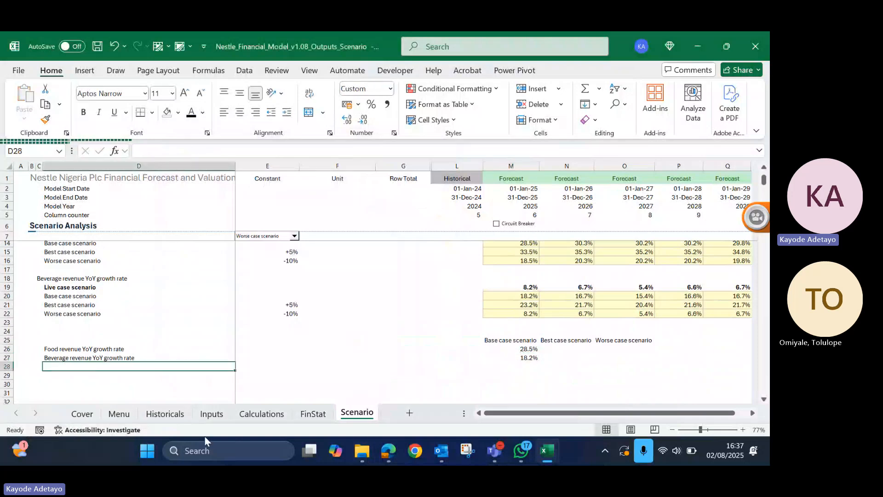
pyautogui.click(212, 414)
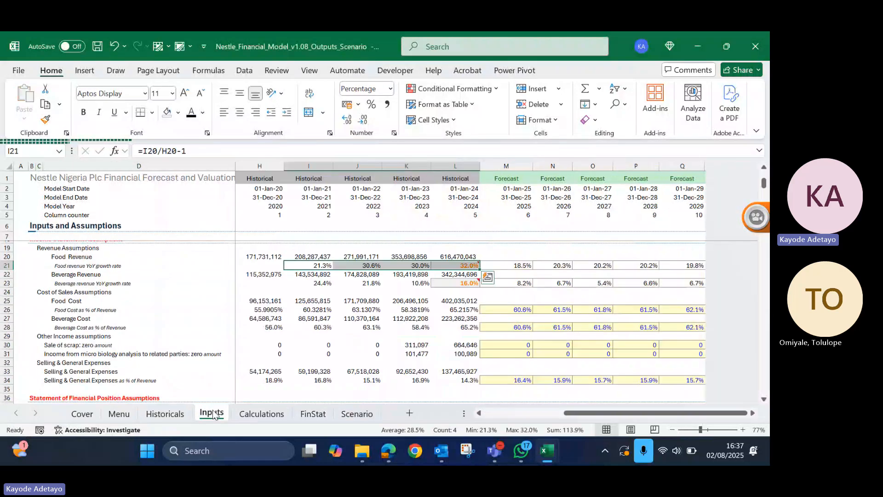
pyautogui.scroll(-4, 134, 338)
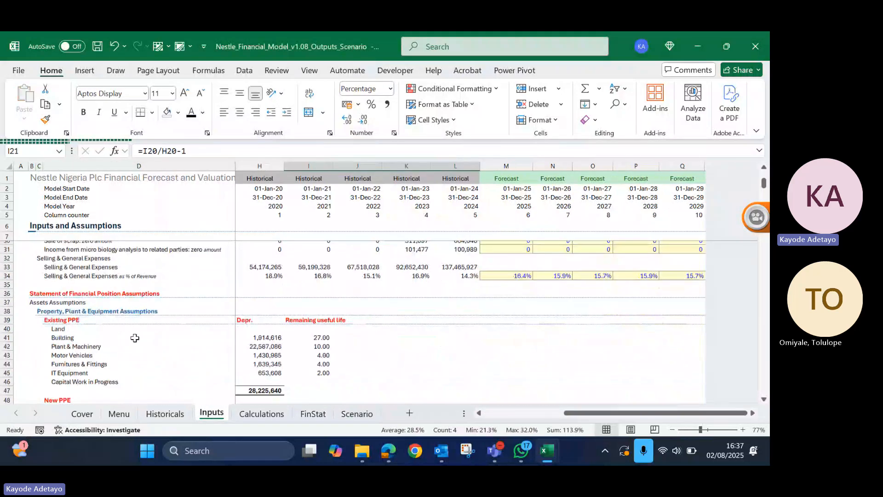
pyautogui.scroll(3, 135, 338)
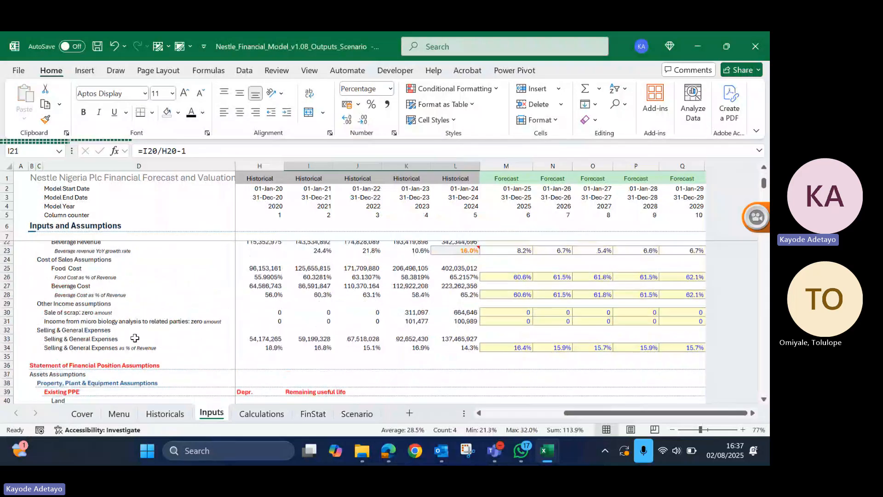
pyautogui.click(86, 301)
pyautogui.scroll(4, 86, 301)
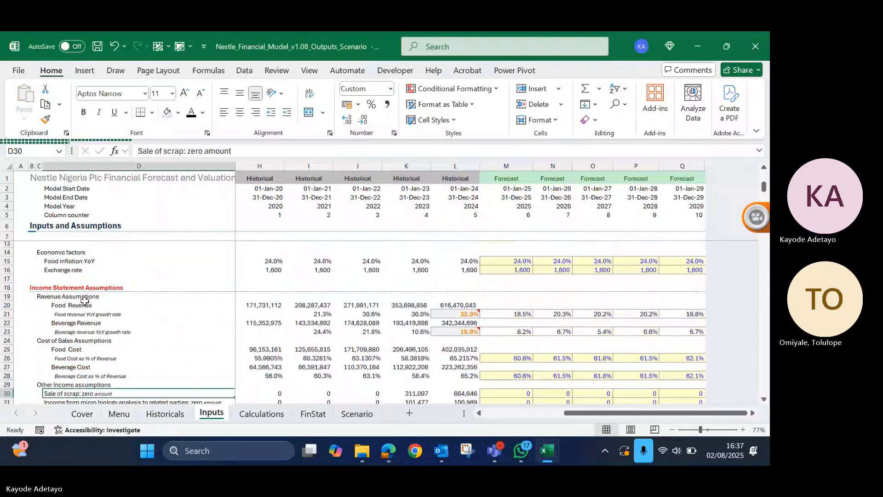
pyautogui.click(96, 358)
pyautogui.hotkey('ctrl', 'c')
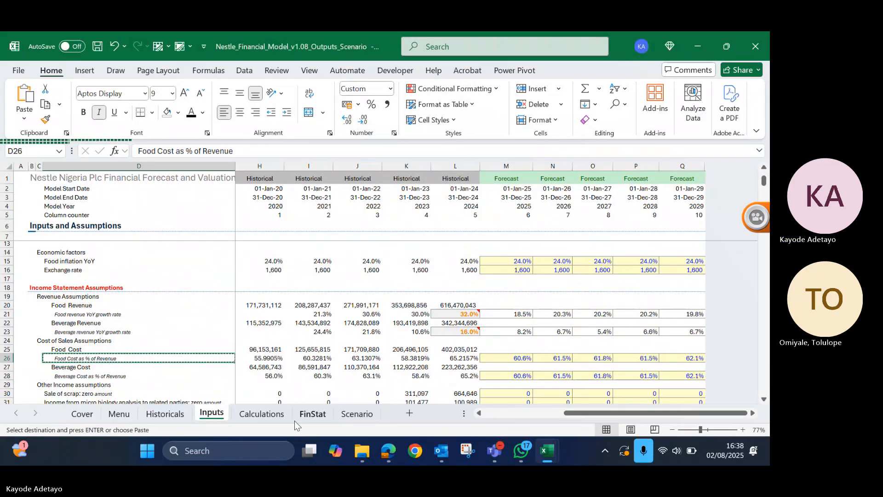
pyautogui.click(372, 413)
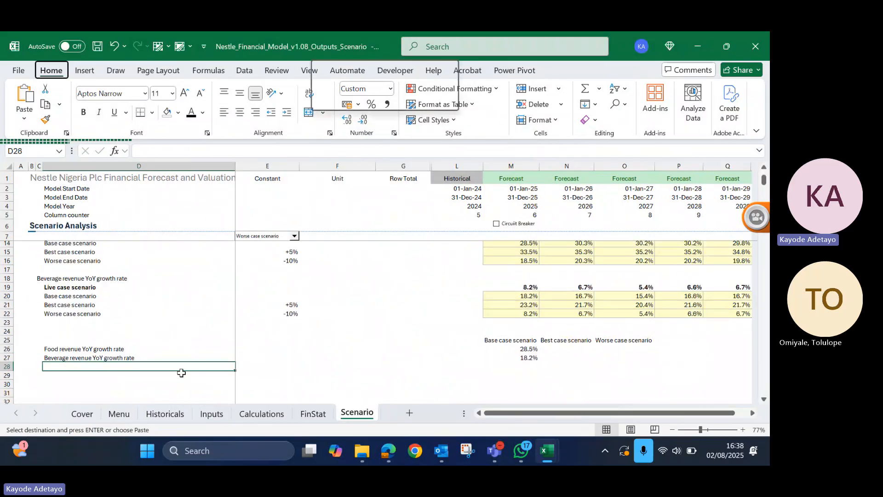
pyautogui.press('s')
pyautogui.press('v')
pyautogui.press('Return')
pyautogui.press('Escape')
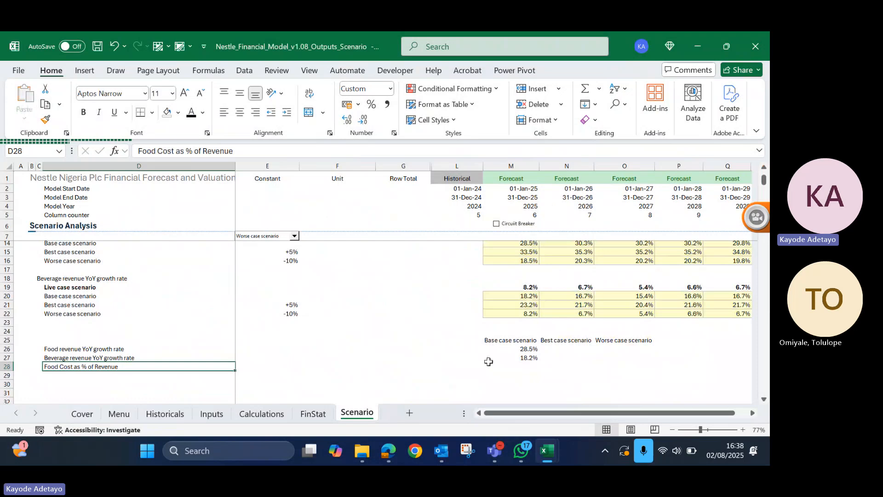
pyautogui.click(524, 366)
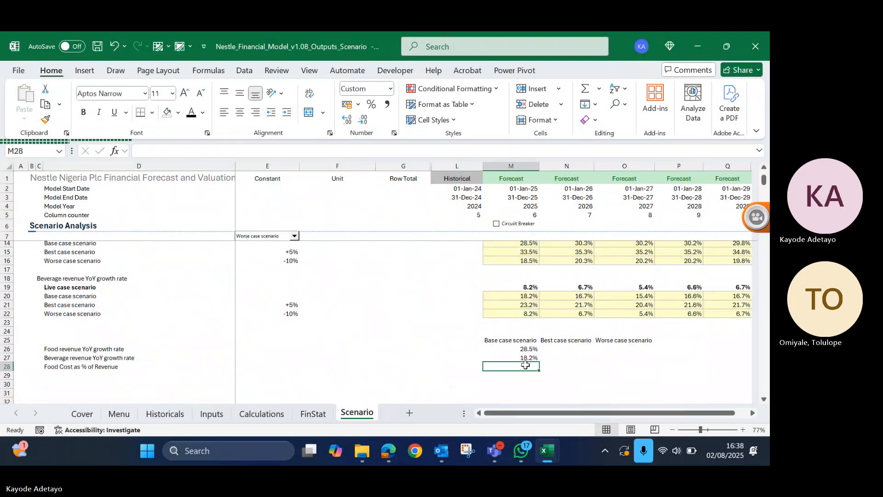
# - Enter 60% as the base case food cost in M28 and format the cell as a percentage
pyautogui.write('60%')
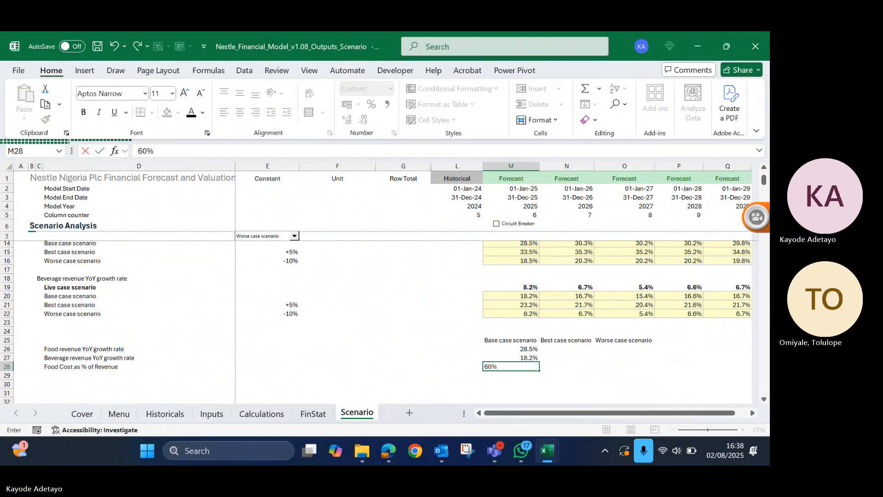
pyautogui.press('Return')
pyautogui.press('Up')
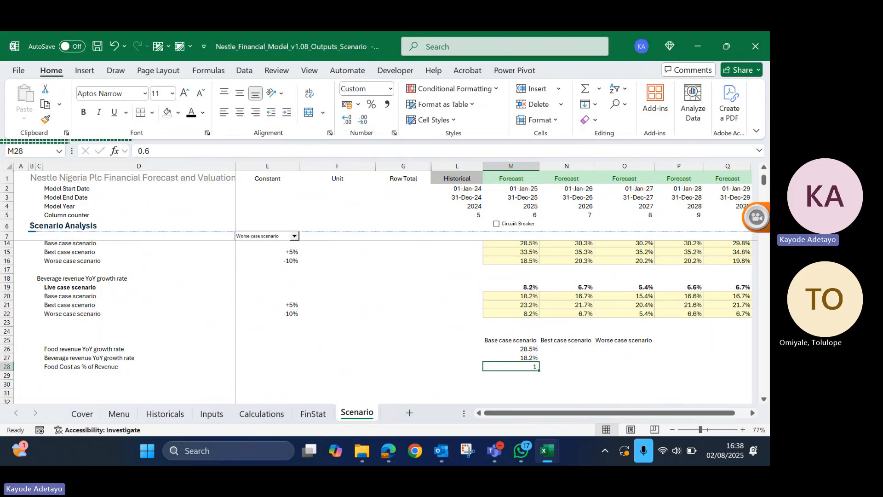
pyautogui.press('alt')
pyautogui.press('h')
pyautogui.press('p')
pyautogui.click(512, 348)
pyautogui.moveTo(512, 348); pyautogui.dragTo(515, 366)
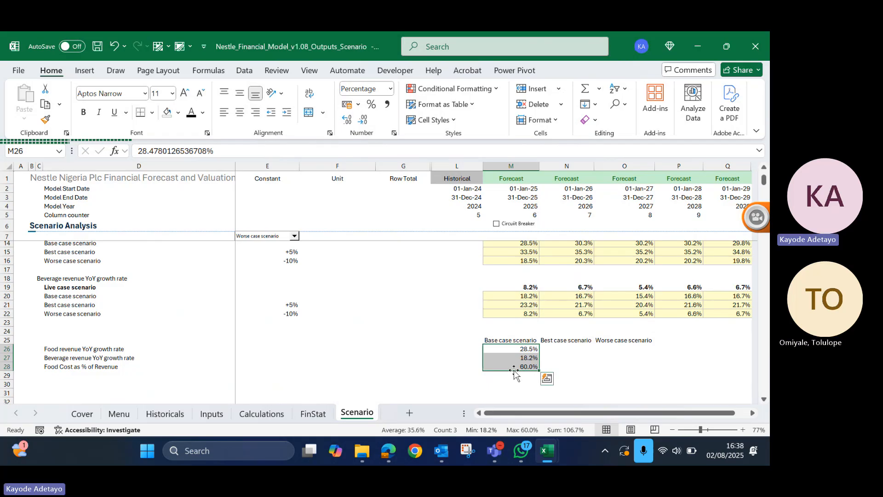
# - Enter 40% as the best case food cost in N28, shown as a percentage
pyautogui.click(555, 347)
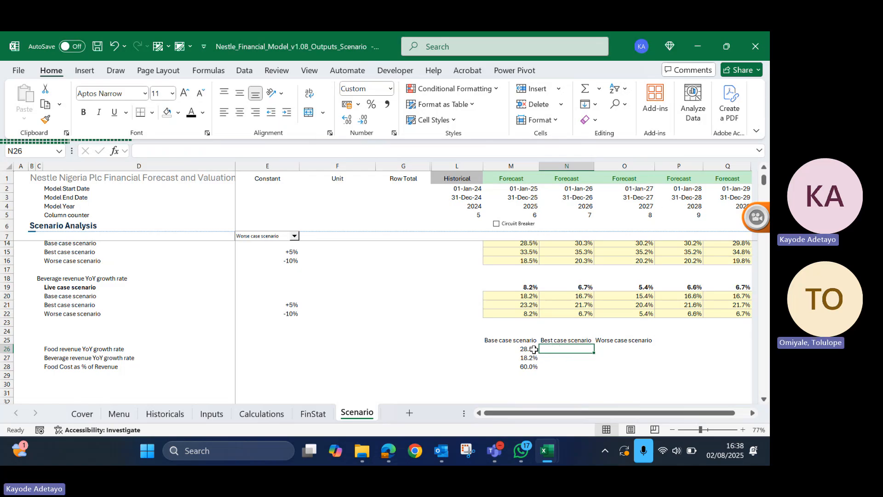
pyautogui.click(561, 365)
pyautogui.write('4')
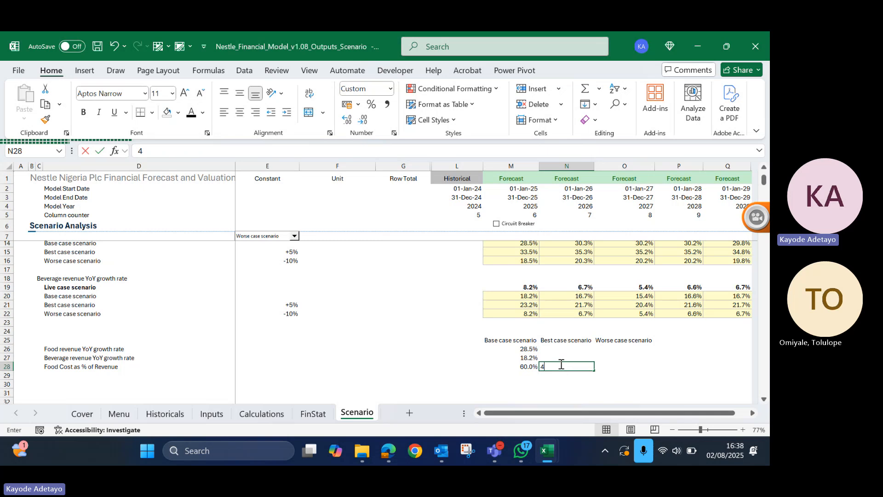
pyautogui.write('0%')
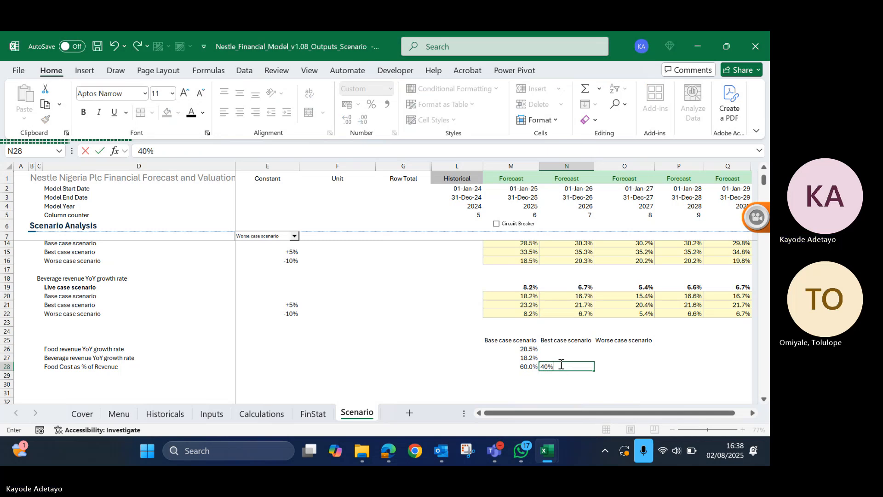
pyautogui.hotkey('ctrl', 'Return')
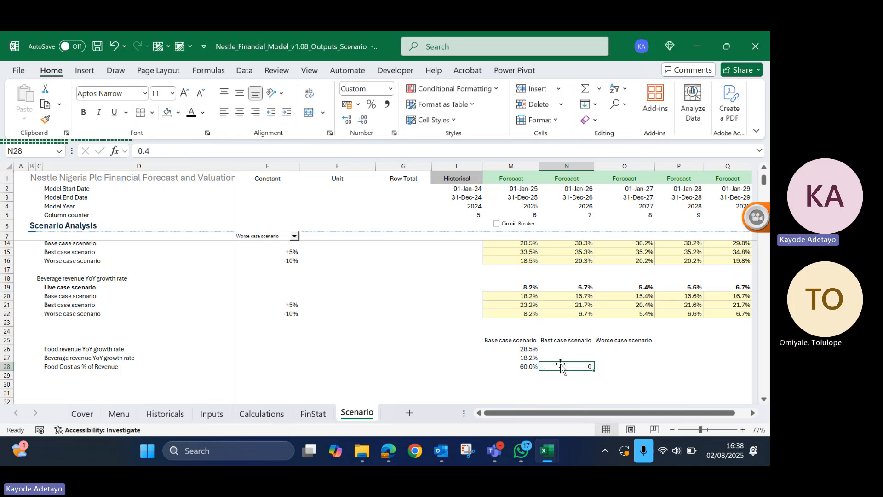
# - Enter 10% as the best case food revenue growth rate in N26 and format it as a percentage
pyautogui.press('Up')
pyautogui.press('Up')
pyautogui.press('Up')
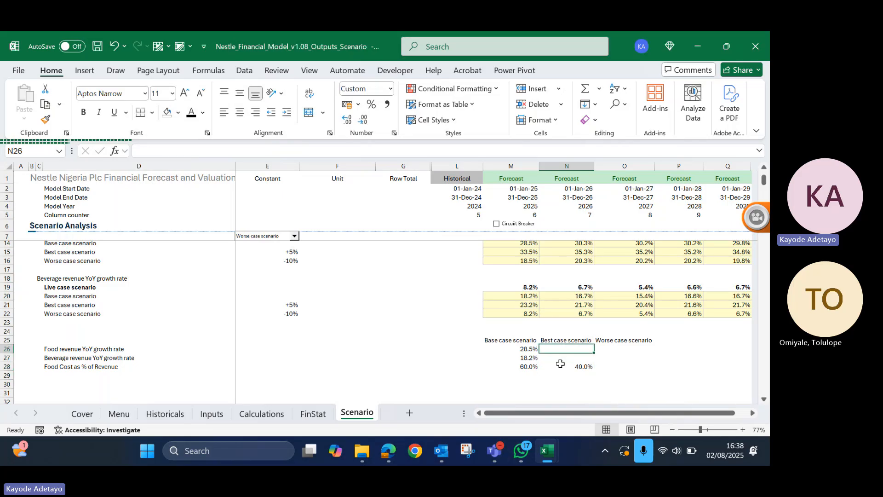
pyautogui.press('Down')
pyautogui.write('10%')
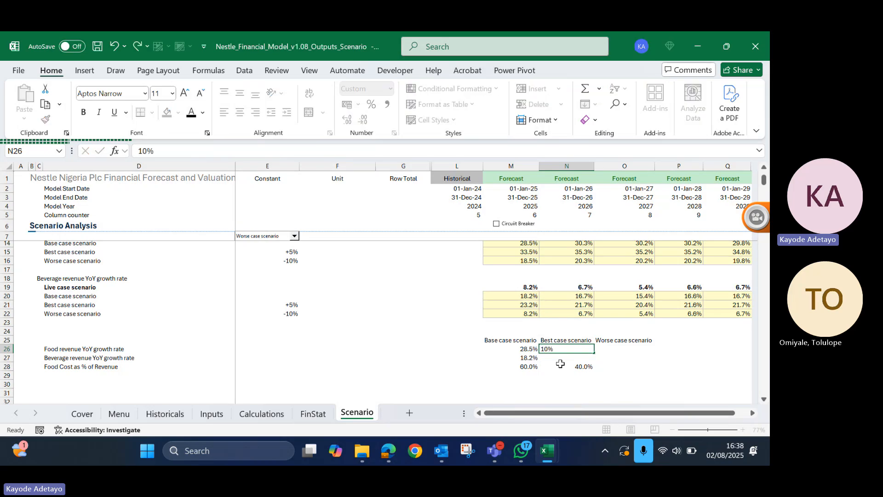
pyautogui.hotkey('ctrl', 'Return')
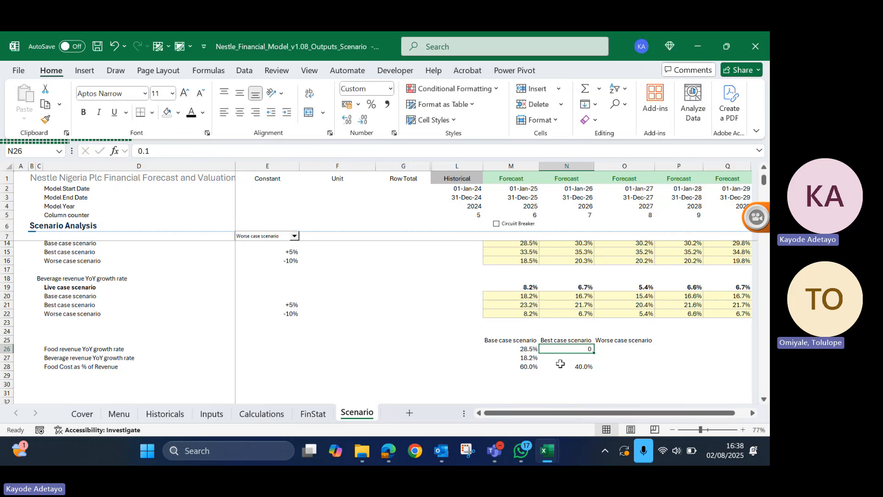
pyautogui.hotkey('alt', 'h')
pyautogui.press('p')
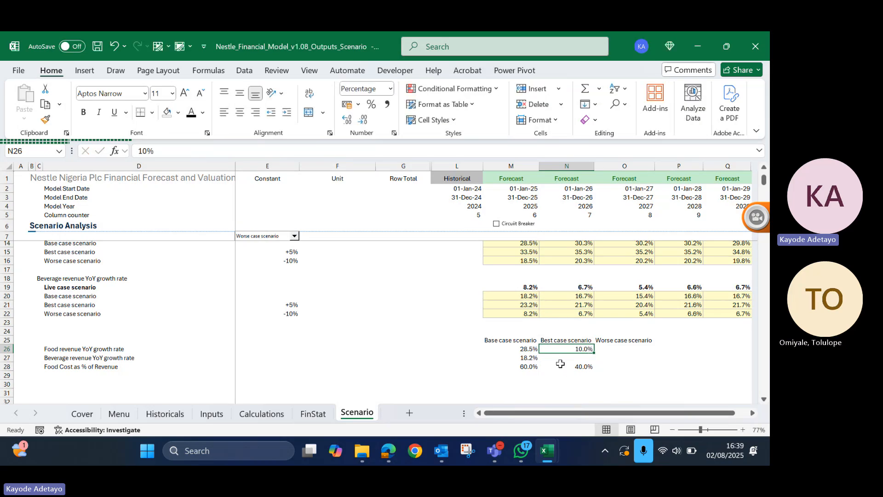
# - Enter 15% as the best case beverage revenue growth rate in N27, shown as a percentage
pyautogui.press('Down')
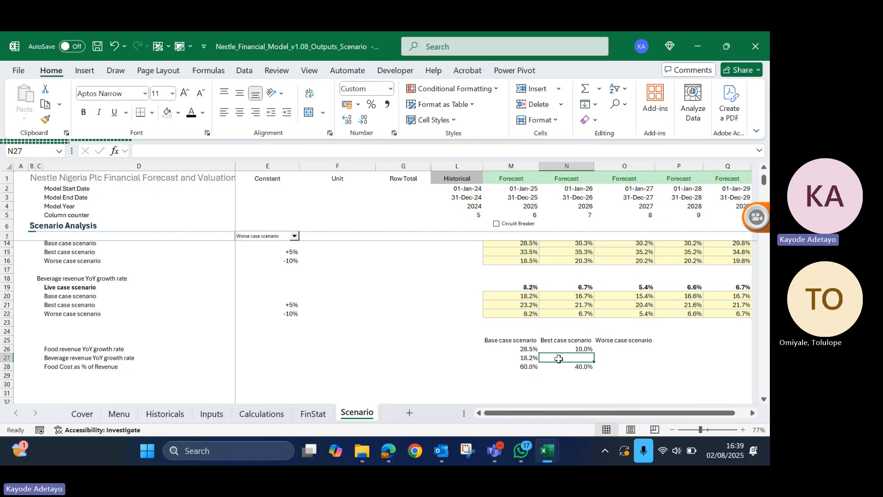
pyautogui.write('15')
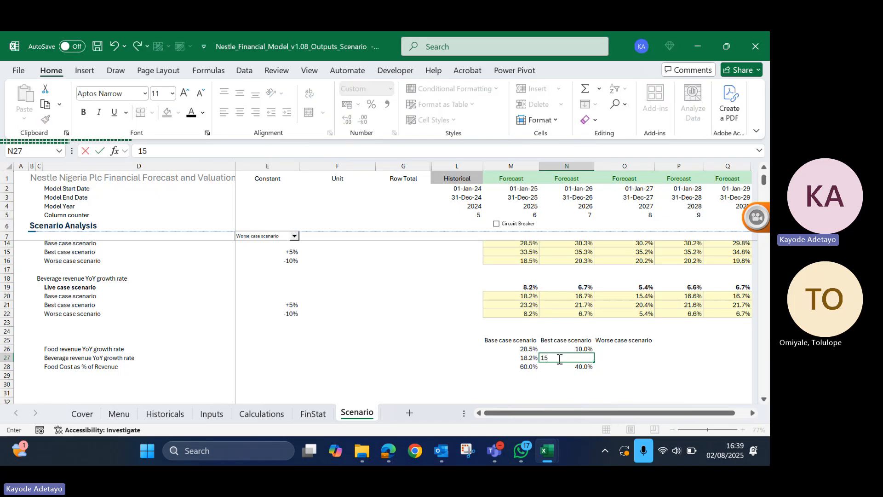
pyautogui.click(560, 359)
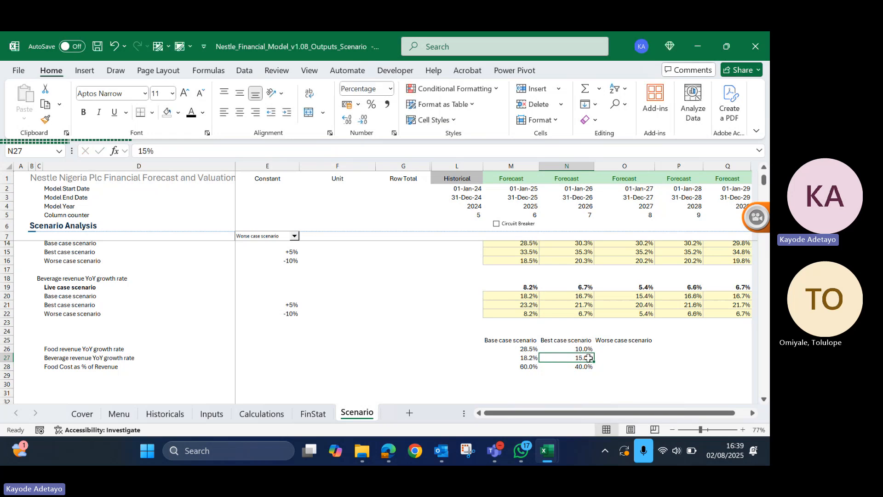
# - Add the heading Live Scenario in E24 above the comparison table's Constant column
pyautogui.click(454, 340)
pyautogui.click(272, 330)
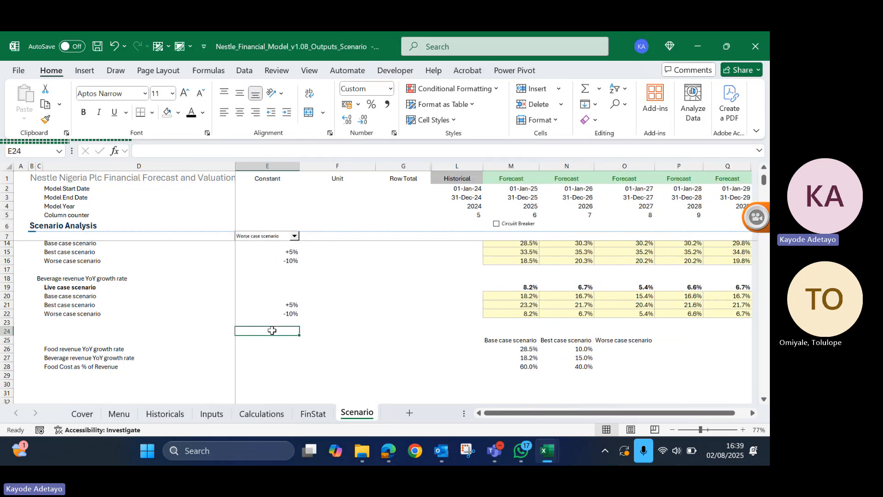
pyautogui.write('Live')
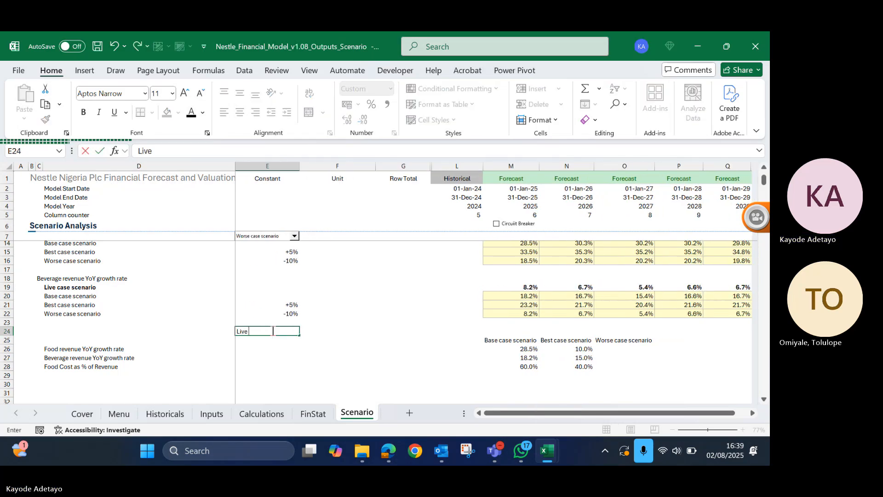
pyautogui.write(' Scena')
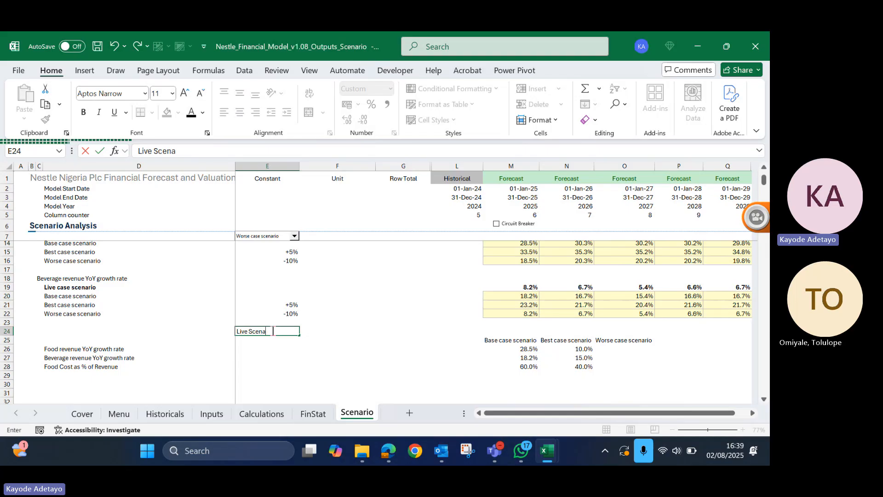
pyautogui.write('rio')
pyautogui.hotkey('ctrl', 'Return')
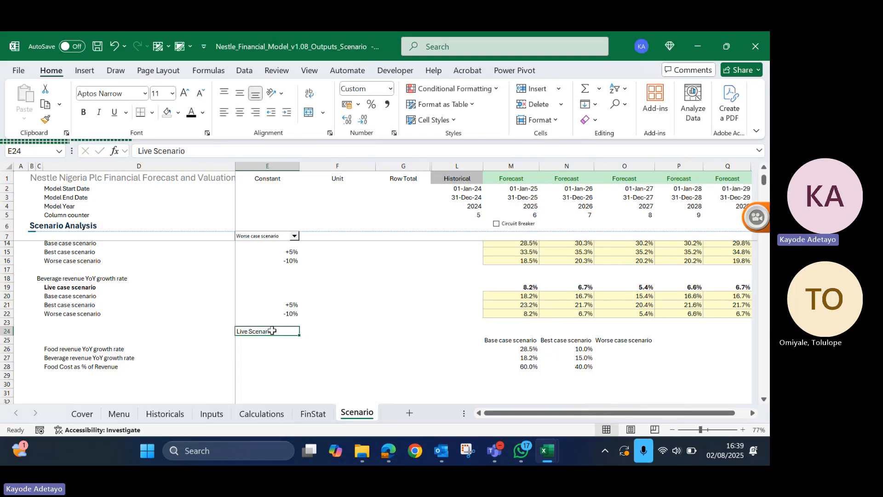
# - Build a CHOOSE formula in E26 with Sc_Switch as the index and M26 and N26 as its first two values
pyautogui.press('Down')
pyautogui.press('Down')
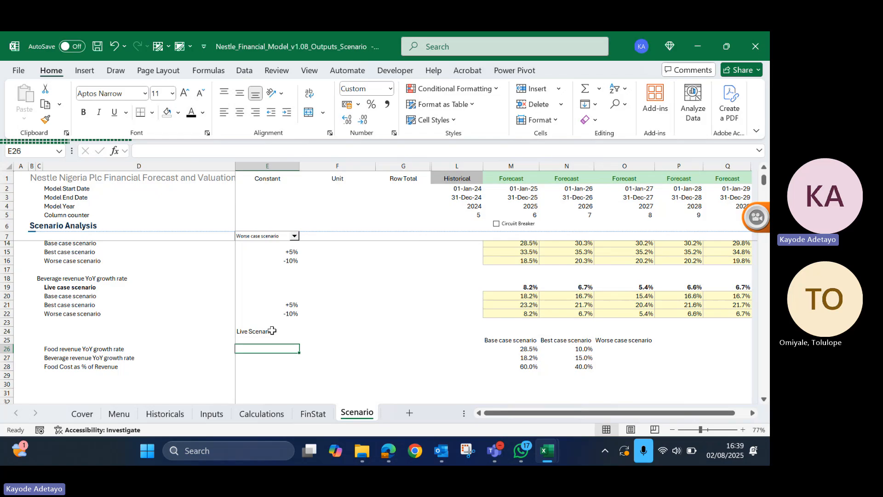
pyautogui.write('=')
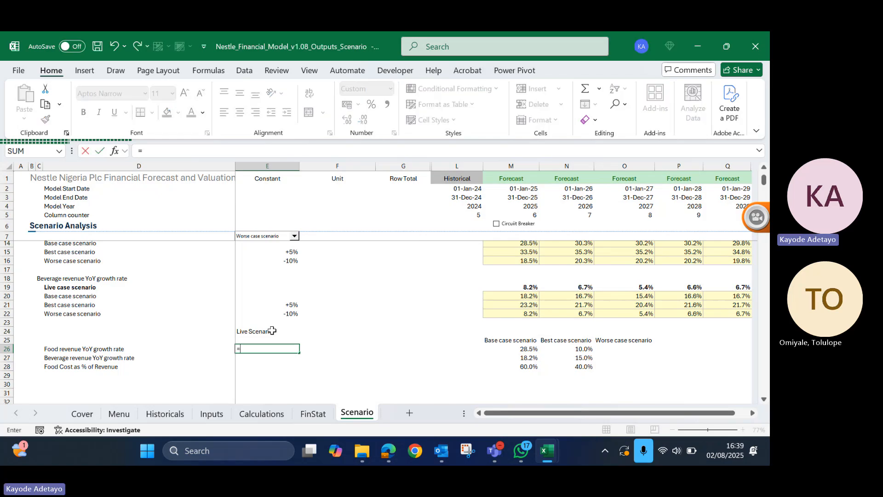
pyautogui.write('choo')
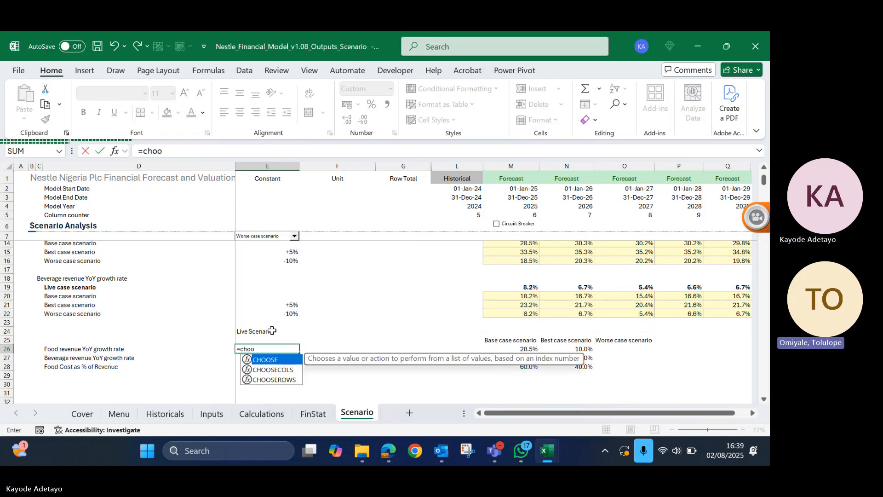
pyautogui.press('Tab')
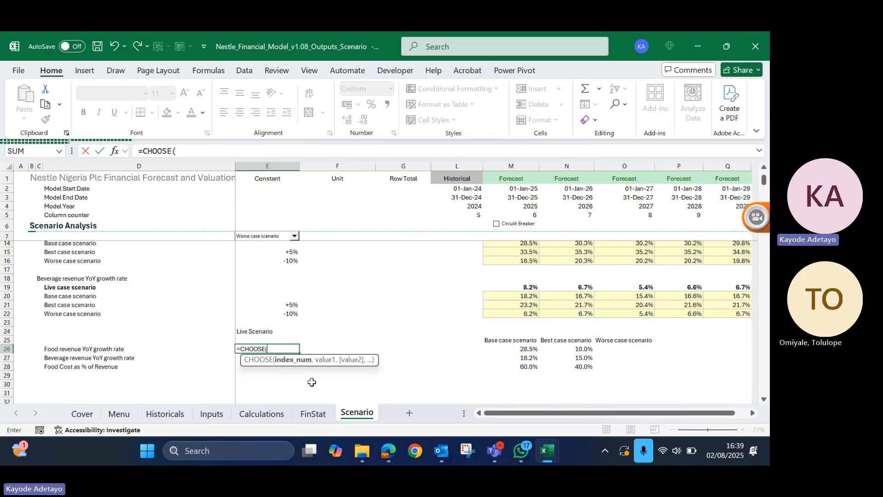
pyautogui.scroll(3, 302, 306)
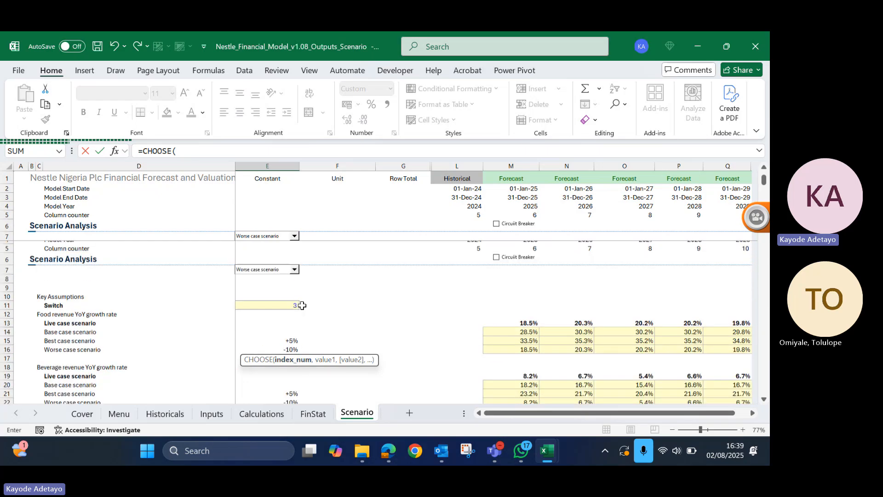
pyautogui.click(281, 272)
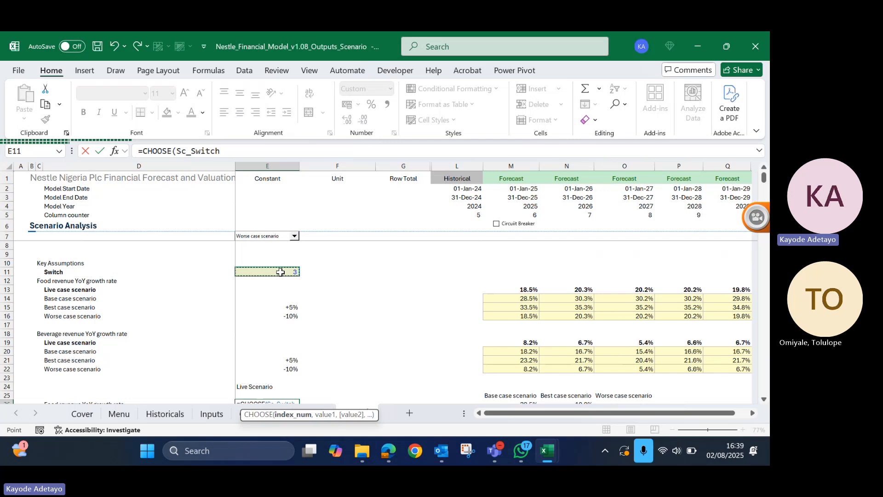
pyautogui.write(',')
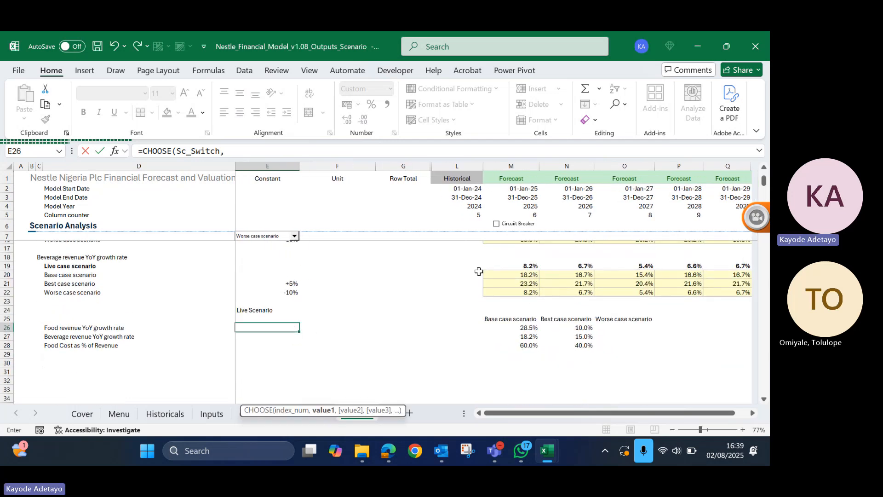
pyautogui.click(524, 327)
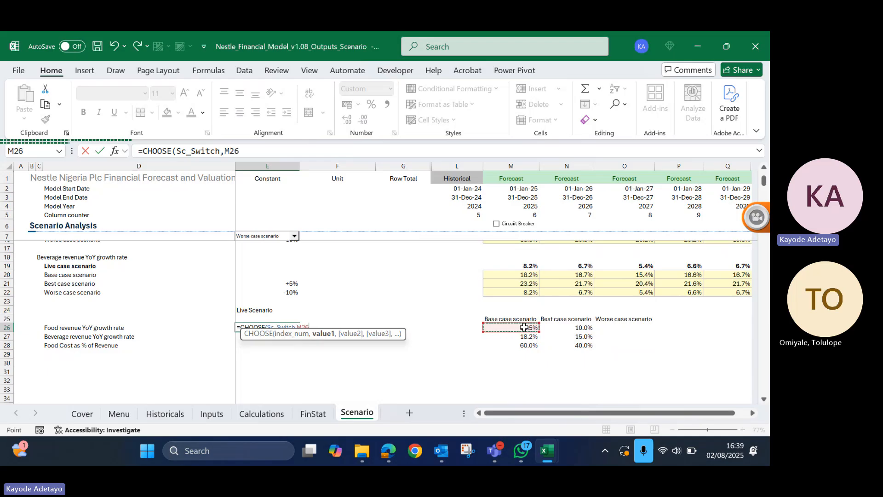
pyautogui.write(',')
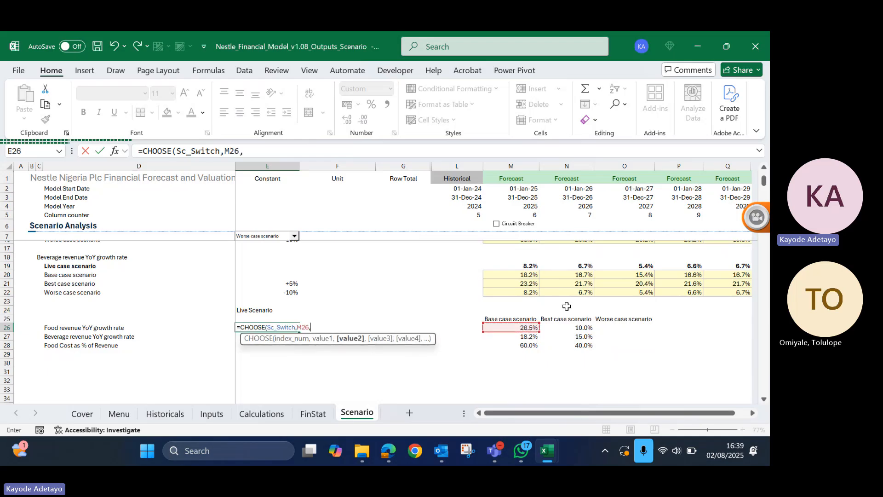
pyautogui.click(581, 329)
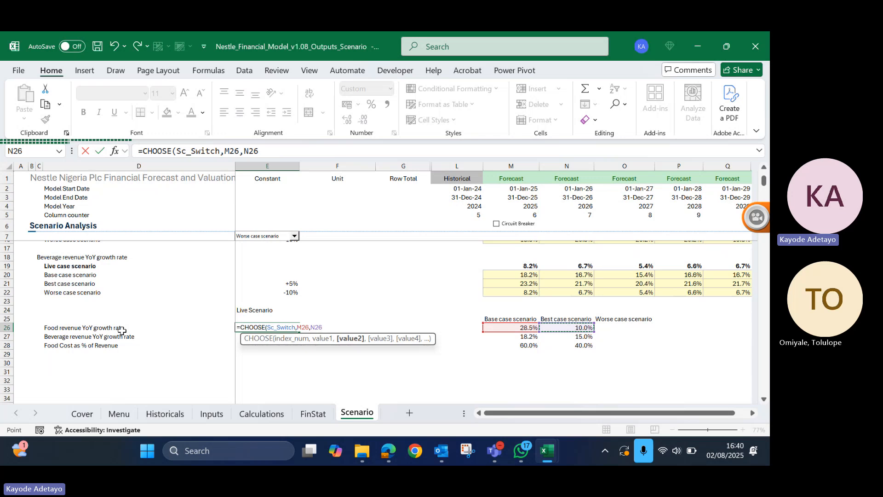
# - Close the two-value CHOOSE formula in E26 and check its index and value arguments against the scenario table
pyautogui.write(')')
pyautogui.hotkey('ctrl', 'Return')
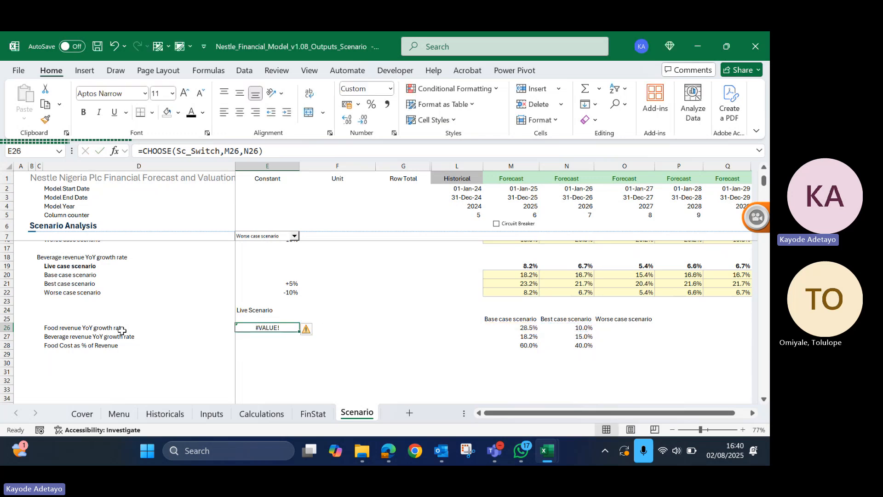
pyautogui.press('F2')
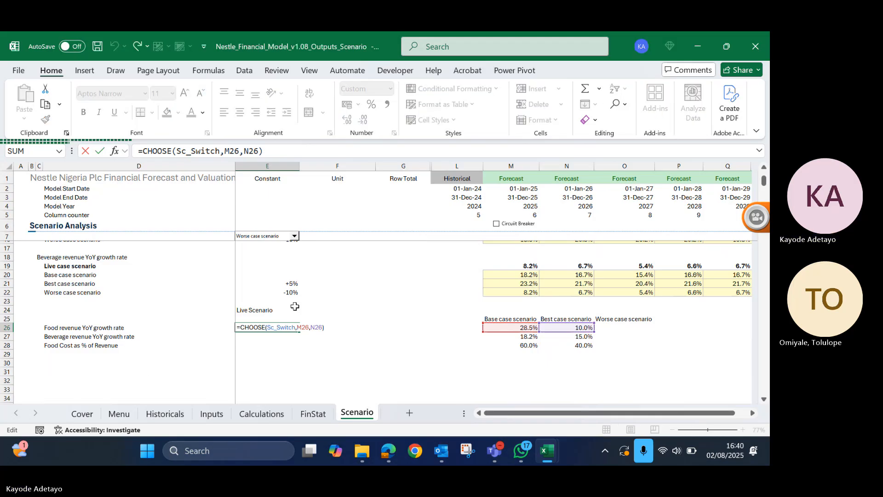
pyautogui.scroll(3, 295, 306)
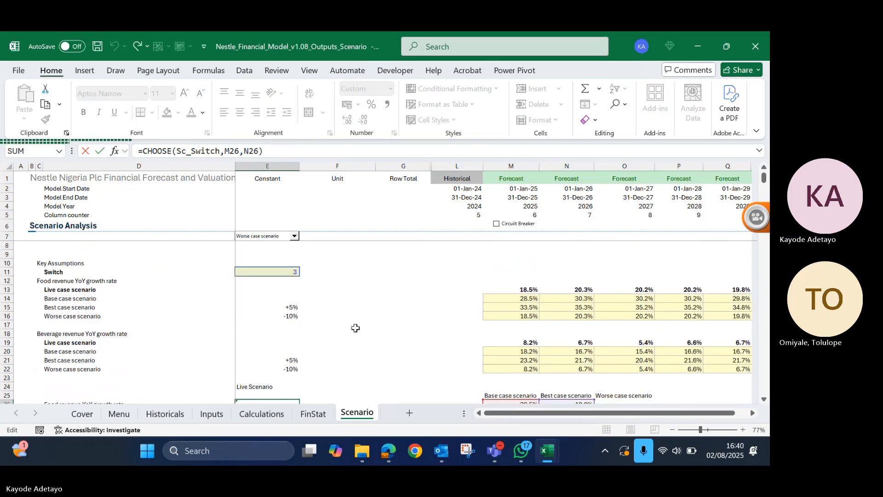
pyautogui.scroll(-3, 363, 326)
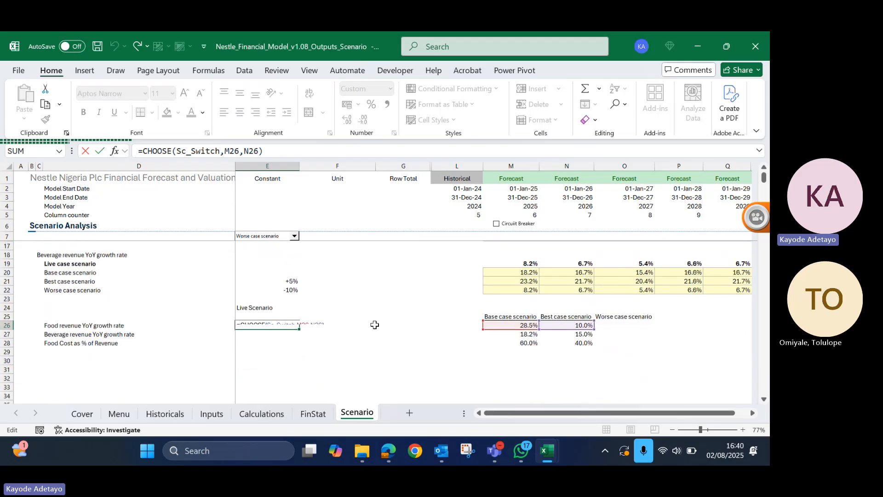
pyautogui.scroll(-1, 374, 325)
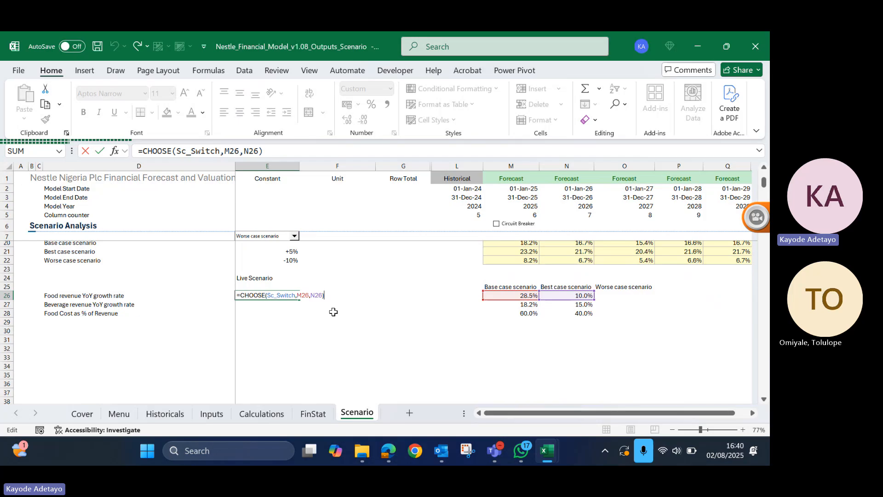
pyautogui.click(297, 295)
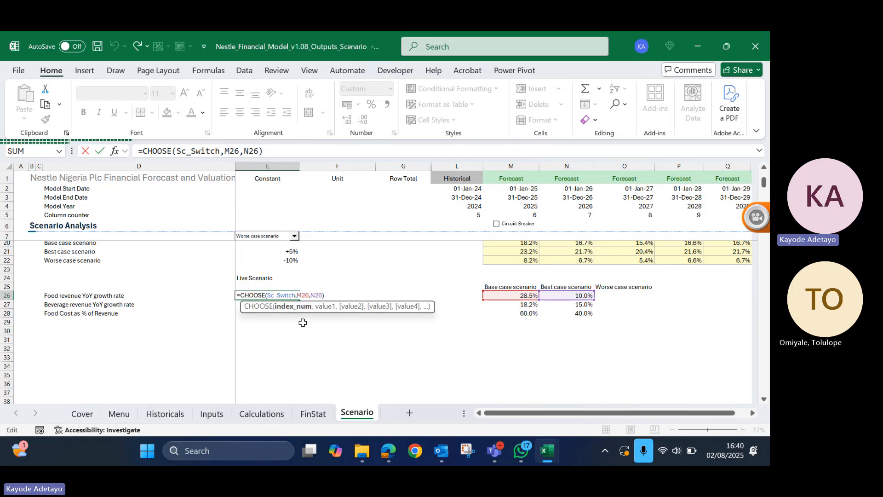
pyautogui.click(328, 307)
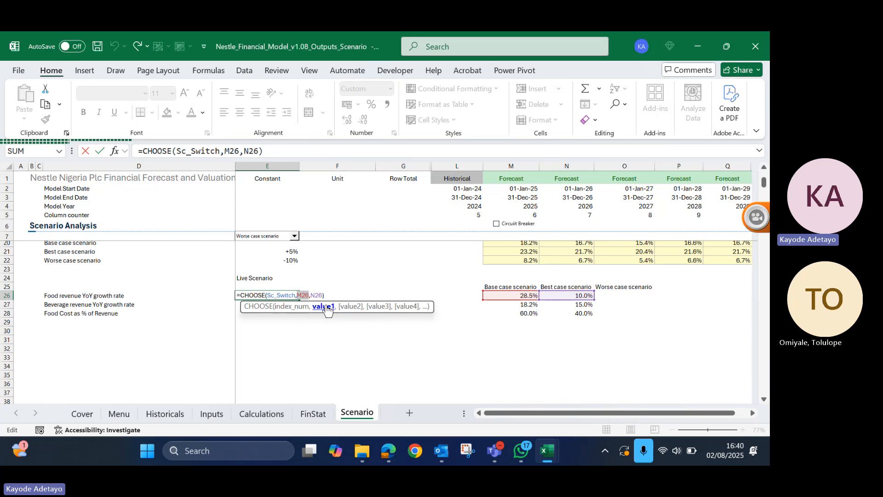
pyautogui.click(352, 307)
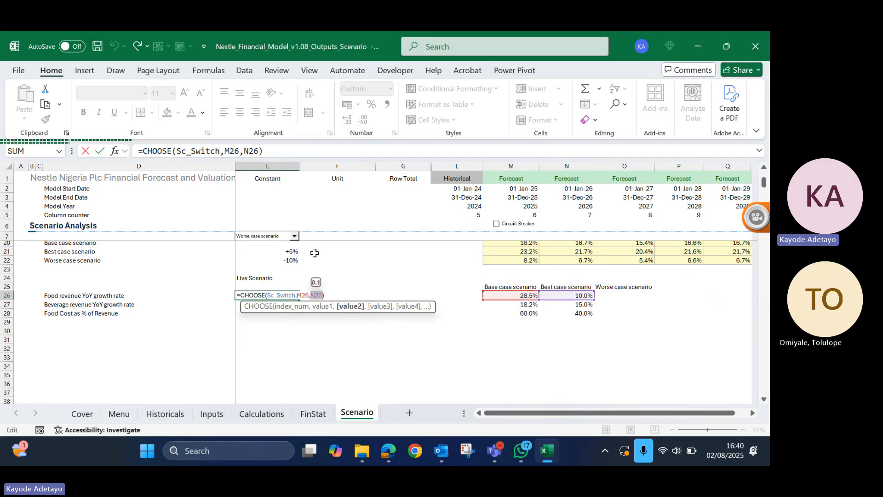
# - Add O26 as the third value of the CHOOSE formula in E26 and format the cell as a percentage
pyautogui.click(323, 294)
pyautogui.write(',')
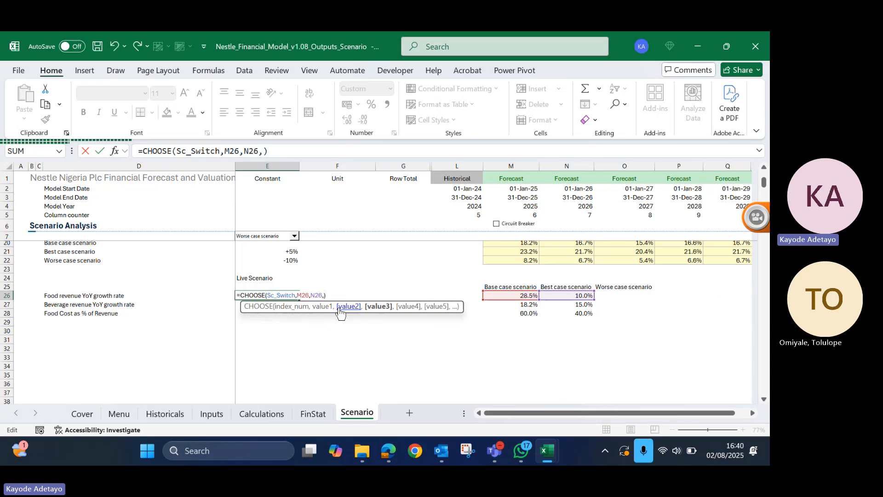
pyautogui.click(611, 296)
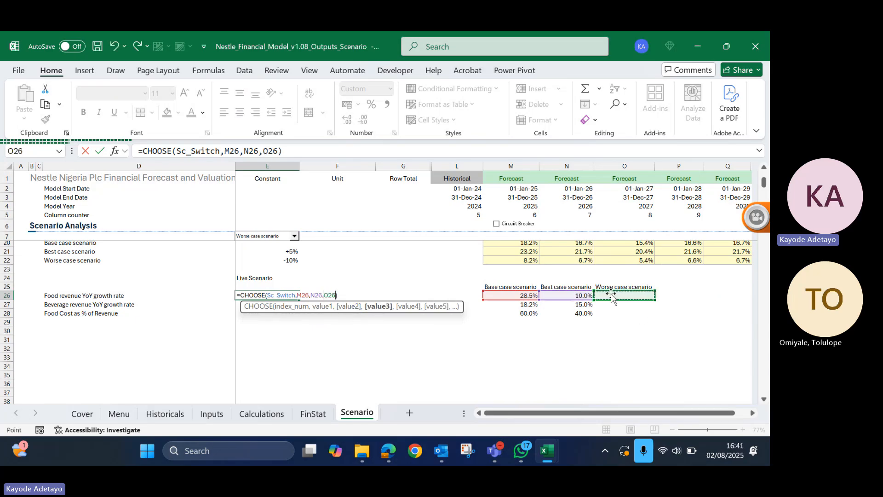
pyautogui.hotkey('ctrl', 'Return')
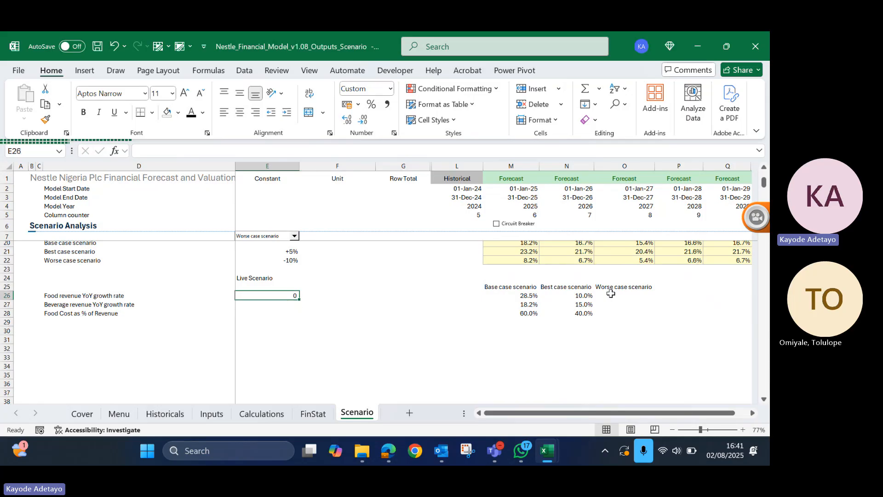
pyautogui.hotkey('alt', 'h')
pyautogui.press('p')
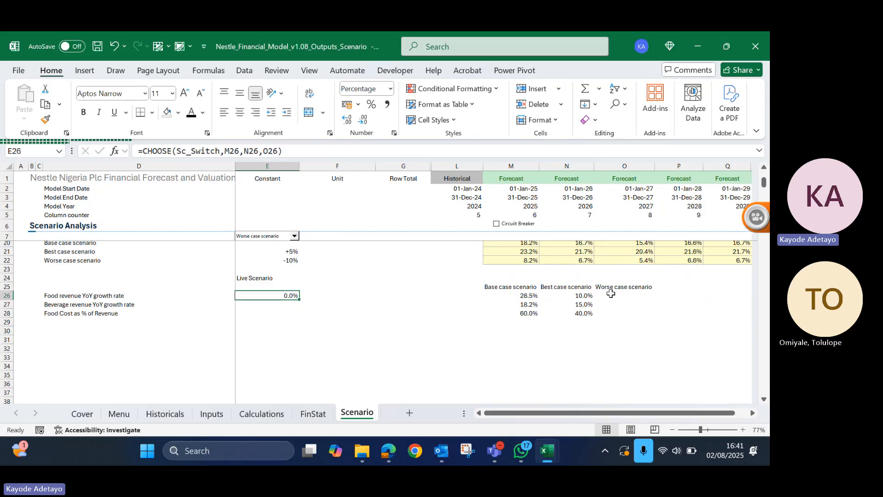
# - Enter the worse case values: 25% in O26, 20% in O27 and 30 in O28
pyautogui.click(612, 295)
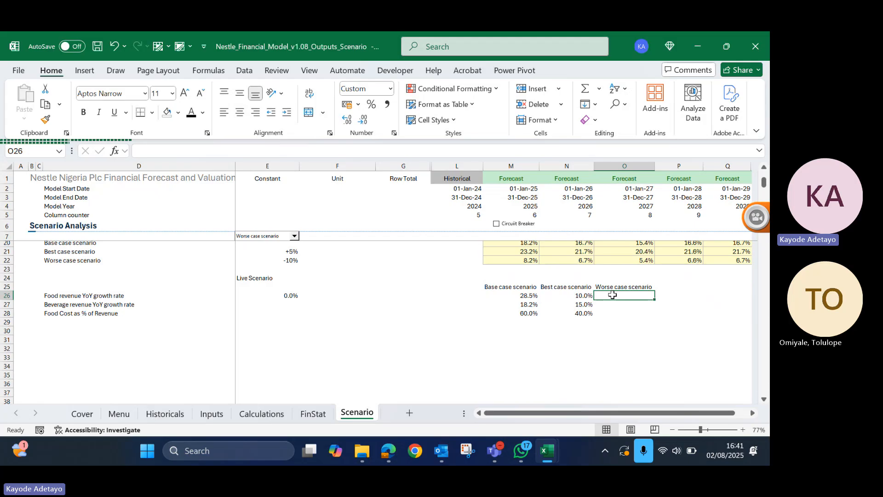
pyautogui.write('25%')
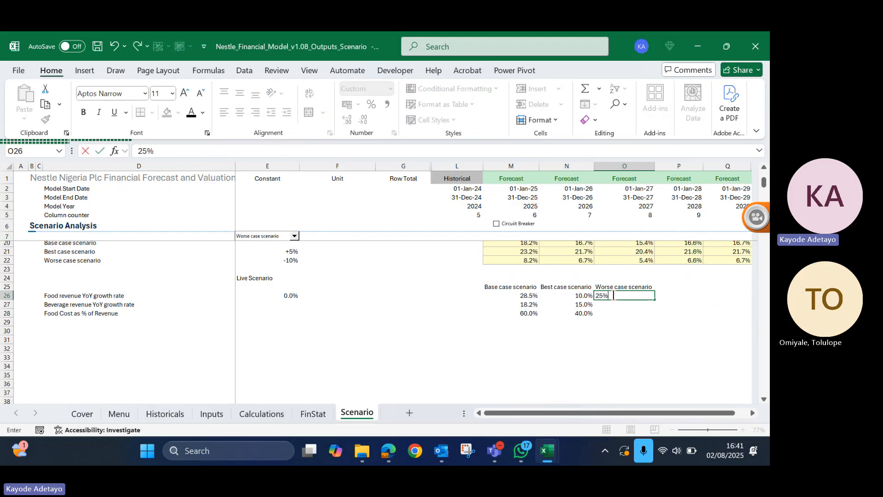
pyautogui.press('Return')
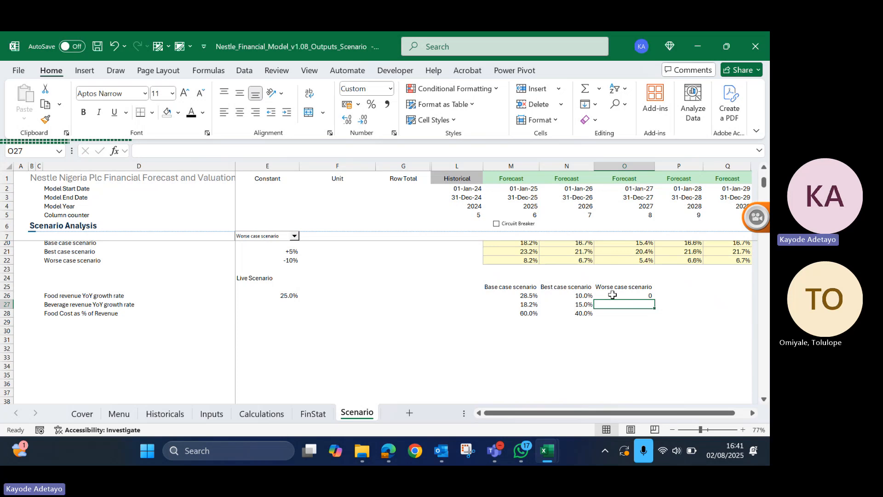
pyautogui.write('20%')
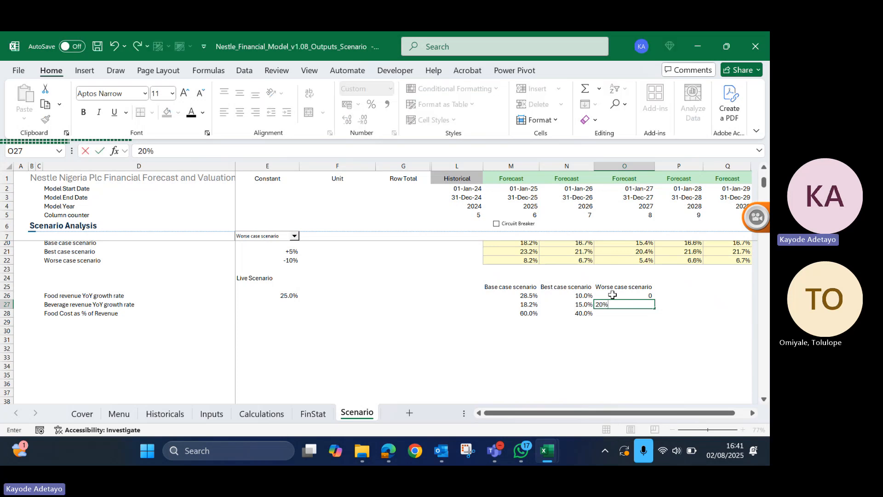
pyautogui.press('Return')
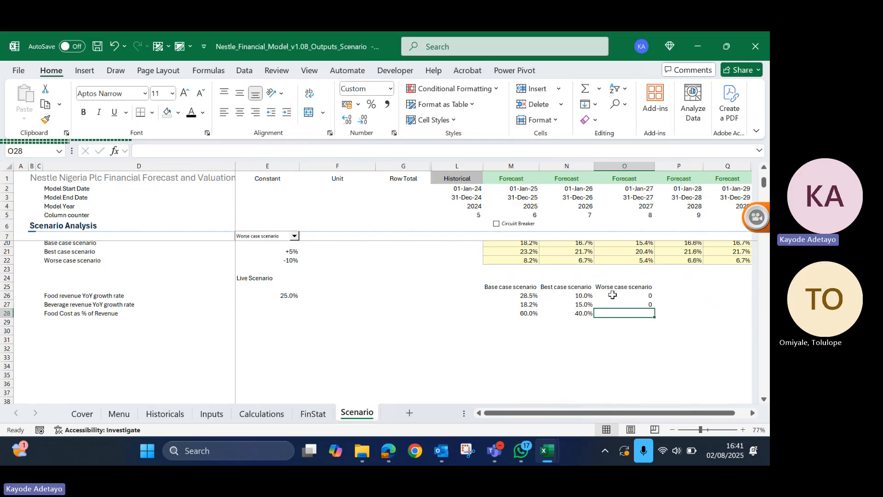
pyautogui.write('30')
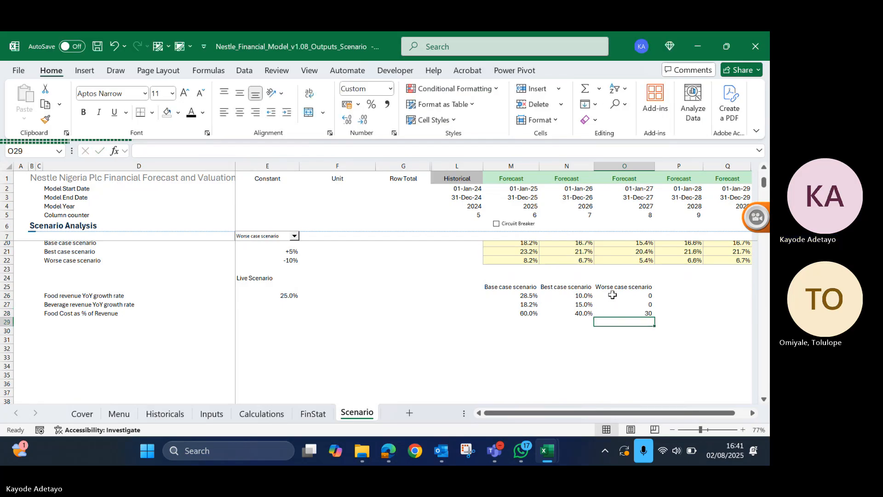
pyautogui.hotkey('ctrl', 'Return')
# - Format the worse case food and beverage growth rates in O26:O27 as percentages with one decimal
pyautogui.click(613, 295)
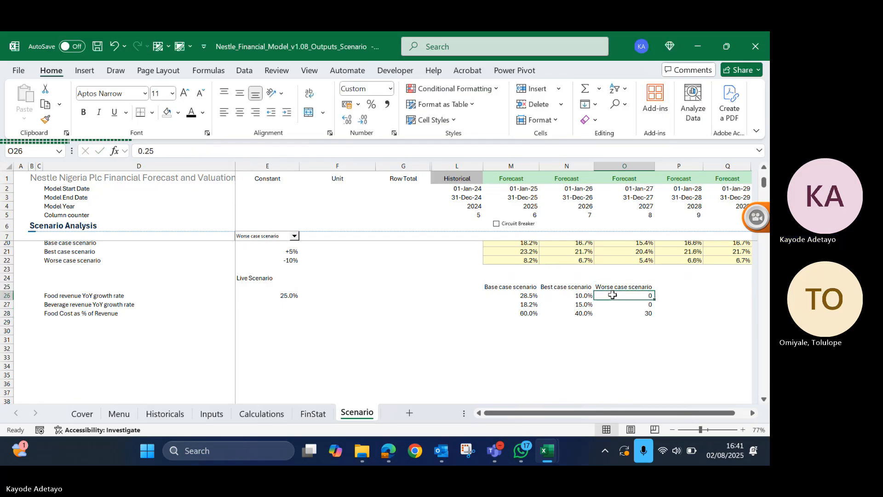
pyautogui.hotkey('shift', 'Down')
pyautogui.hotkey('shift', 'Down')
pyautogui.hotkey('shift', 'Up')
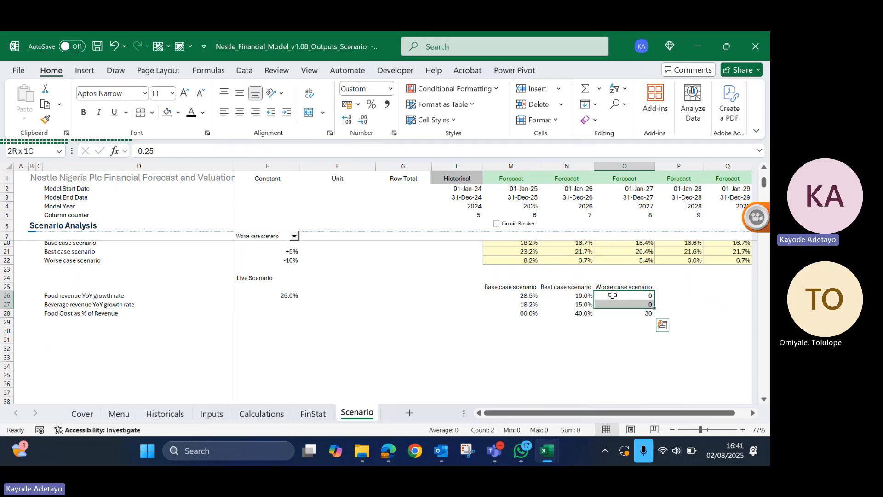
pyautogui.press('alt')
pyautogui.press('h')
pyautogui.press('f')
pyautogui.press('p')
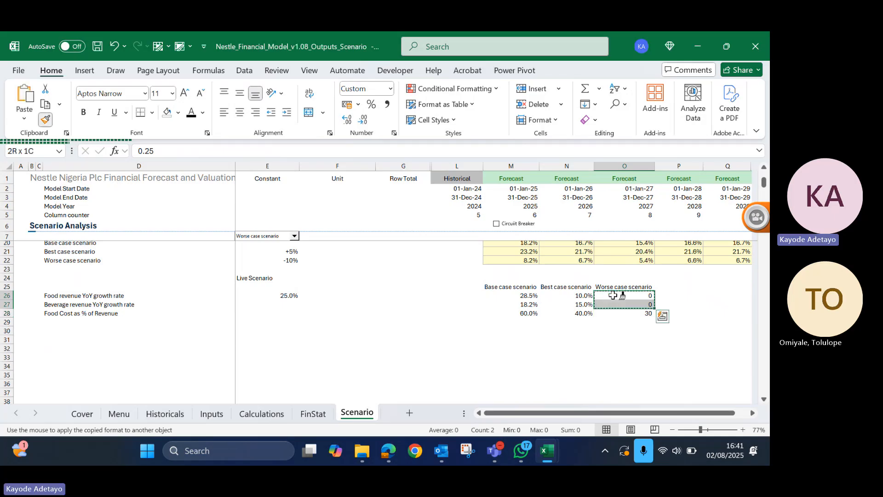
pyautogui.moveTo(613, 295); pyautogui.dragTo(612, 295)
pyautogui.press('Down')
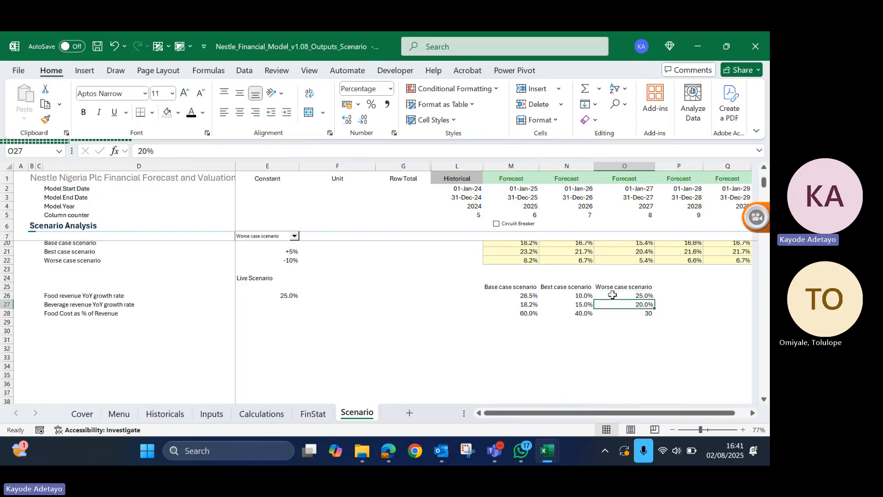
# - Format O28 as a percentage and re-enter the worse case Food Cost as % of Revenue as 30%
pyautogui.hotkey('alt', 'h')
pyautogui.press('f')
pyautogui.press('p')
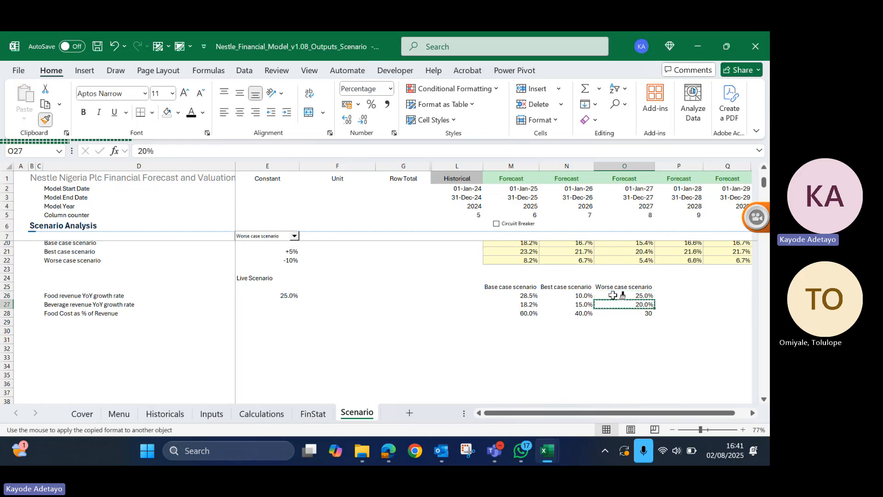
pyautogui.press('Down')
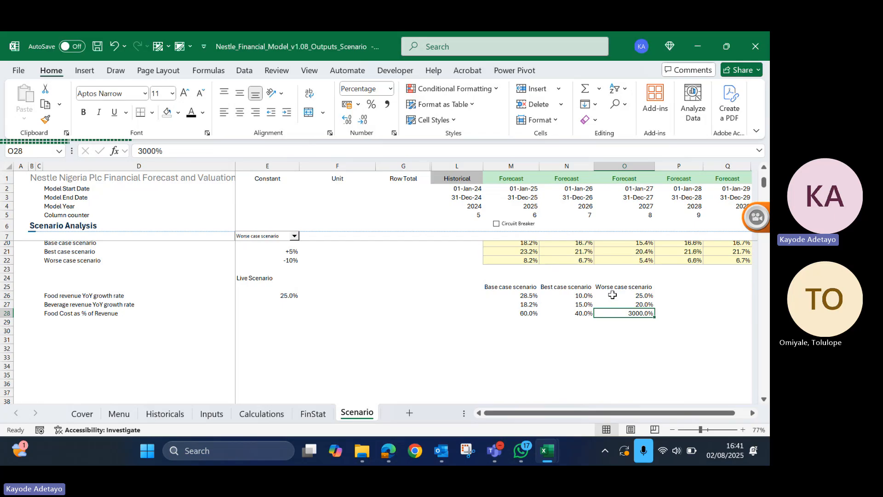
pyautogui.write('30')
pyautogui.press('Return')
# - Fill the CHOOSE formula from E26 down through E28 to complete the Live Scenario column
pyautogui.press('Up')
pyautogui.press('Up')
pyautogui.press('Up')
pyautogui.press('Left')
pyautogui.press('Left')
pyautogui.press('Left')
pyautogui.hotkey('ctrl', 'Left')
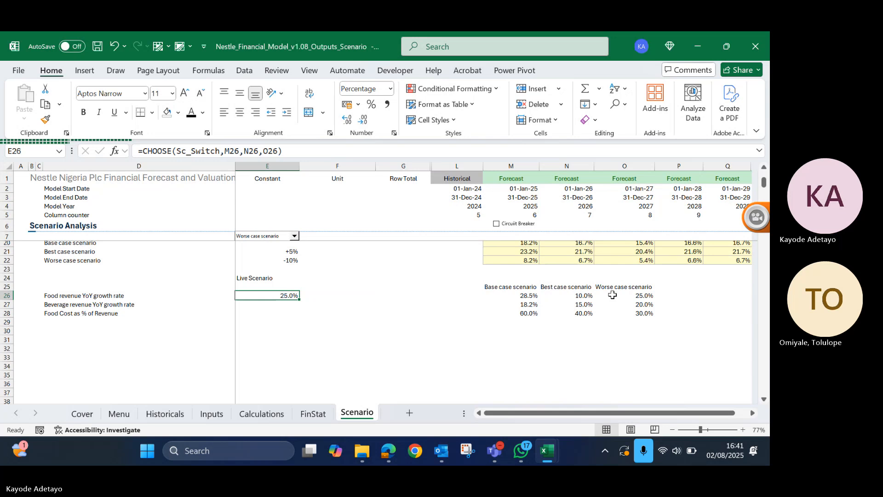
pyautogui.hotkey('shift', 'Down')
pyautogui.hotkey('shift', 'Down')
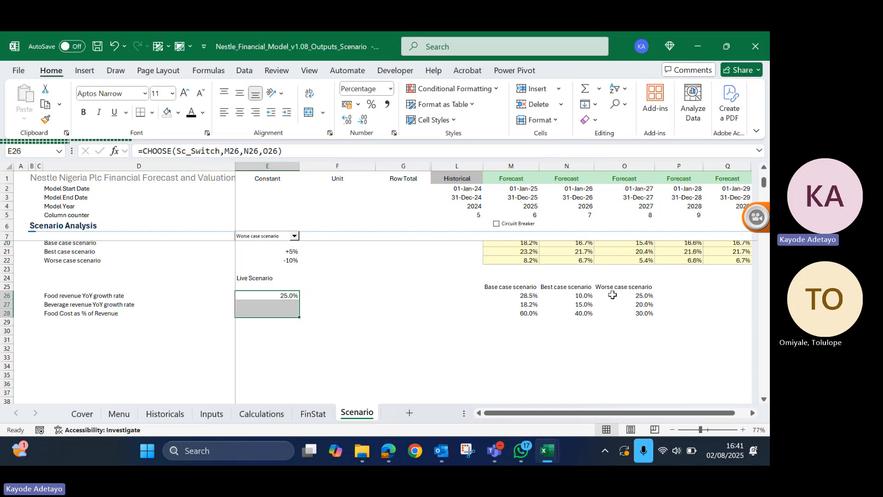
pyautogui.hotkey('ctrl', 'd')
pyautogui.press('Down')
pyautogui.press('Down')
pyautogui.press('Down')
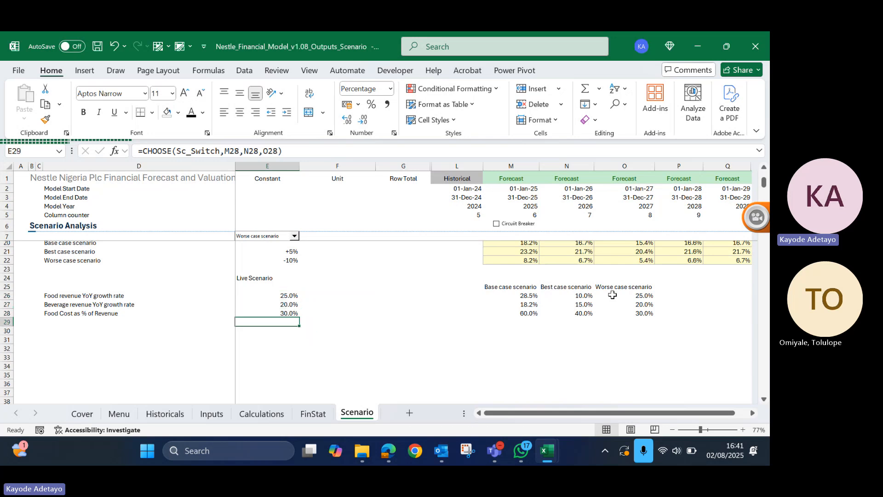
pyautogui.press('Up')
pyautogui.press('Up')
pyautogui.press('Up')
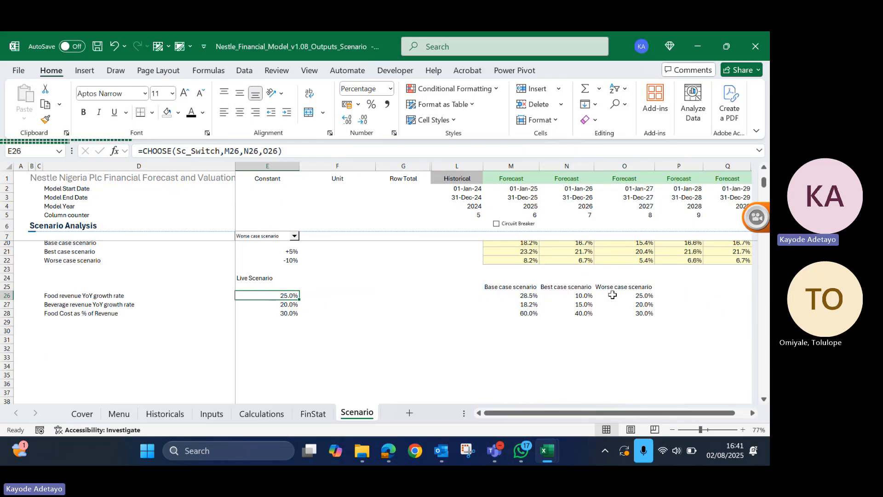
pyautogui.press('Down')
pyautogui.press('Up')
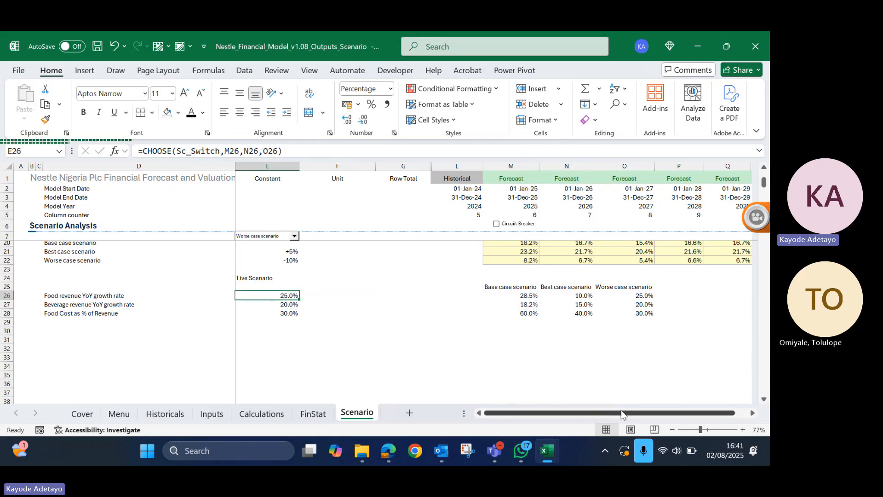
# - Review the revenue growth and food cost assumptions on the Inputs sheet, and compare the two scenario layouts on the Scenario sheet
pyautogui.click(205, 415)
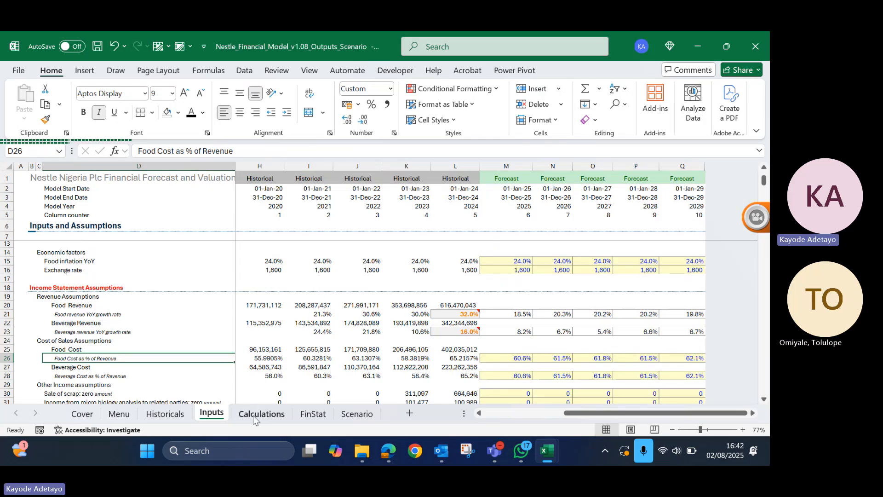
pyautogui.click(354, 417)
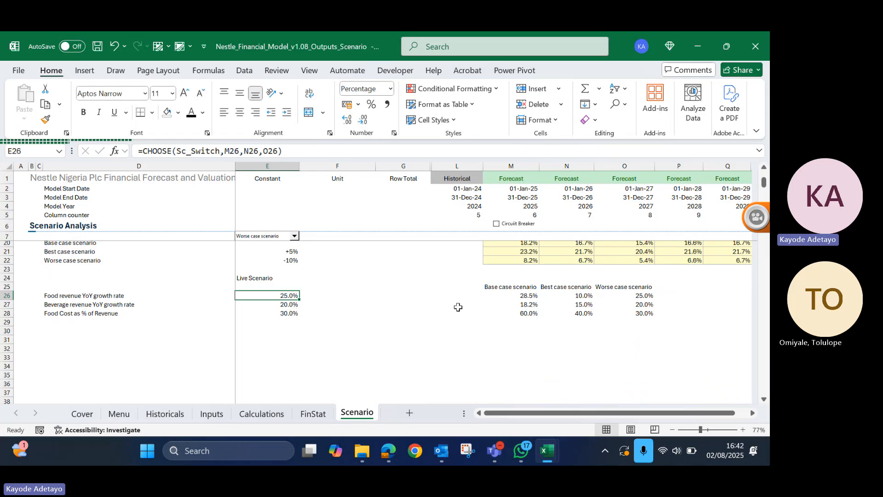
pyautogui.click(498, 287)
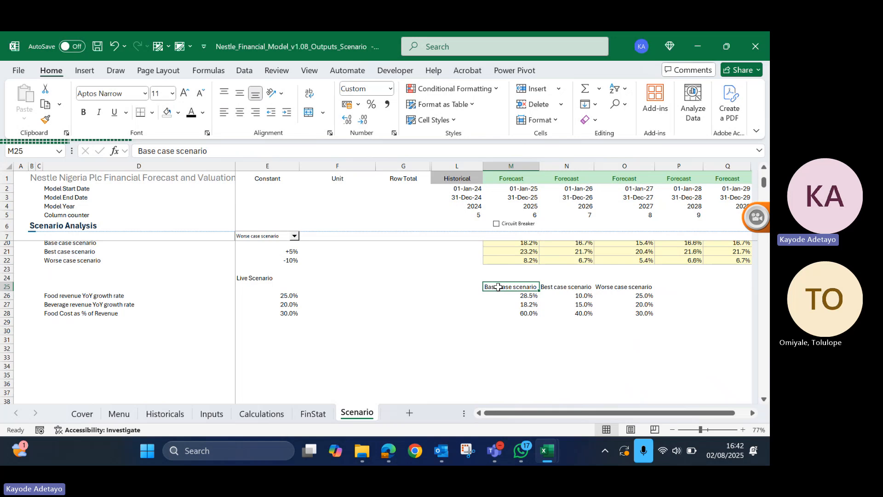
pyautogui.scroll(2, 543, 281)
pyautogui.scroll(2, 542, 280)
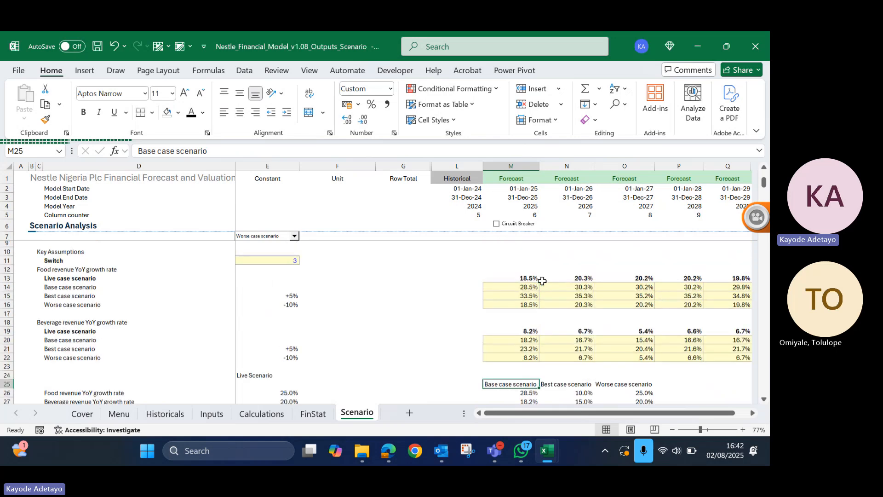
pyautogui.scroll(1, 542, 281)
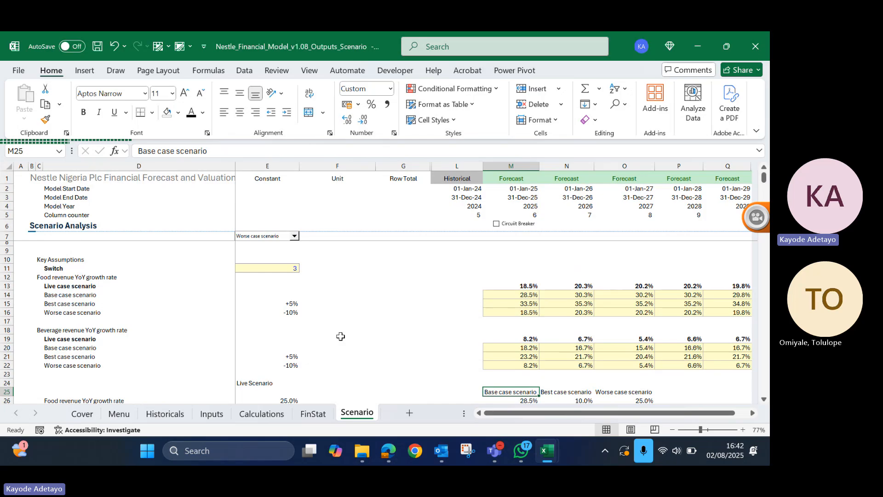
pyautogui.click(83, 293)
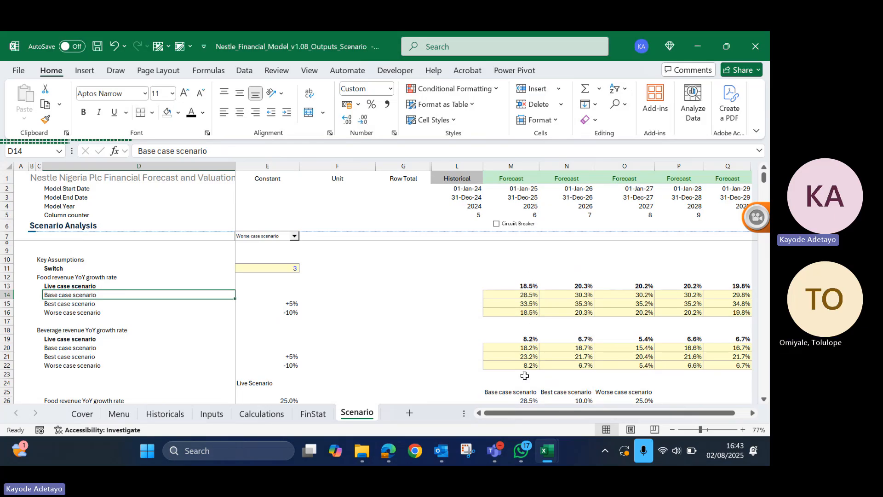
# - Review the year-by-year and single-value scenario blocks, the CHOOSE formula in E26, and the options of the existing scenario dropdown
pyautogui.scroll(-2, 525, 375)
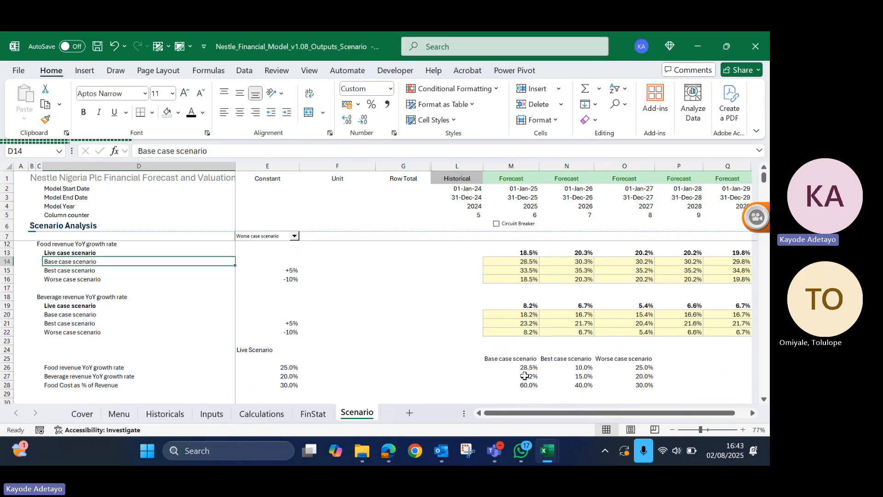
pyautogui.scroll(-1, 525, 376)
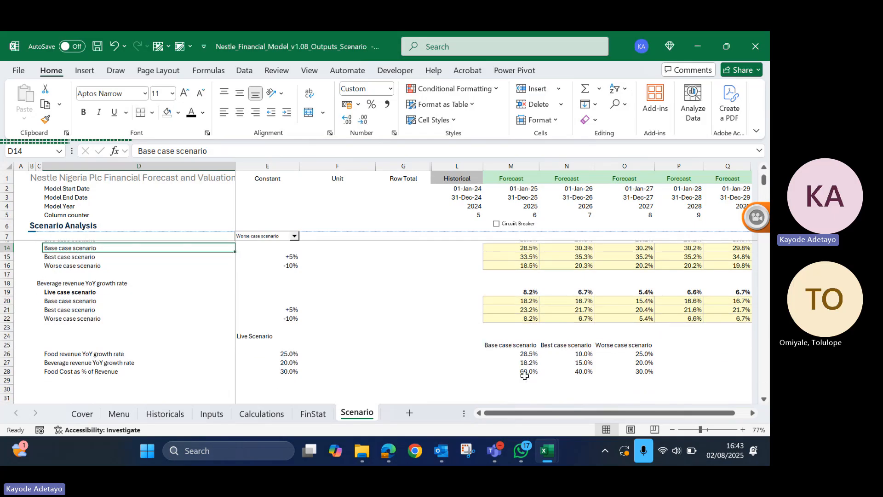
pyautogui.scroll(3, 525, 376)
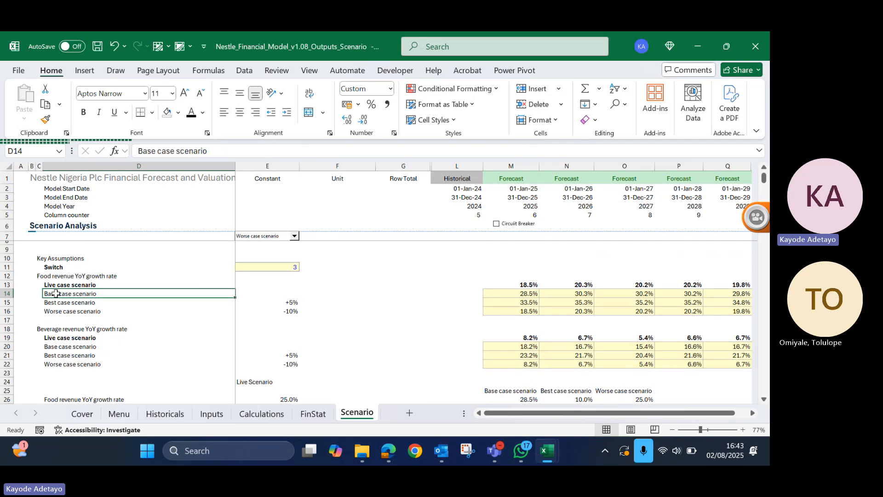
pyautogui.click(524, 294)
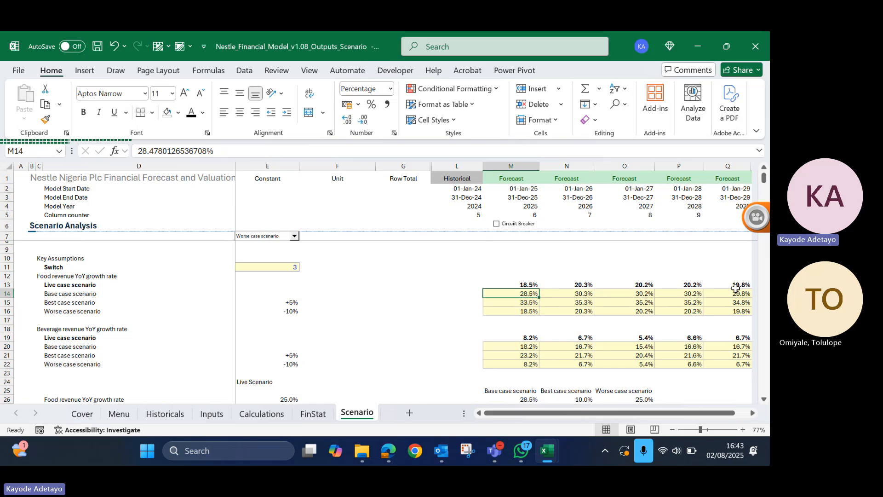
pyautogui.scroll(-3, 735, 288)
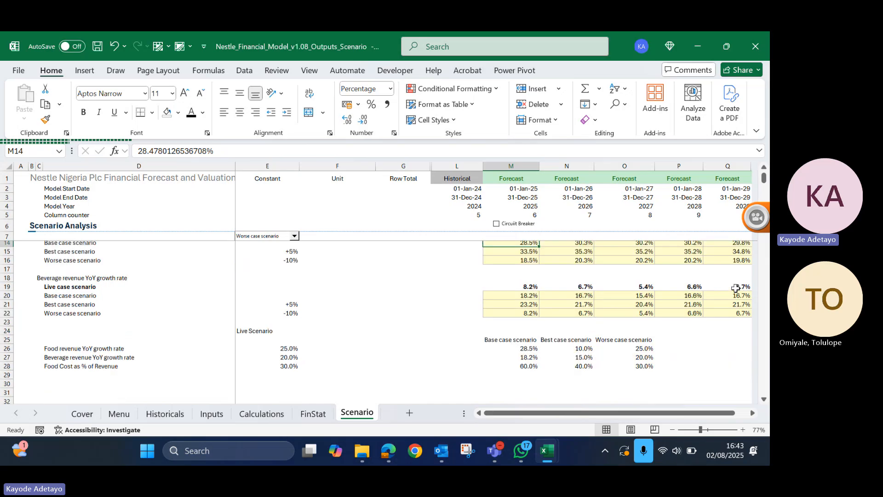
pyautogui.click(279, 338)
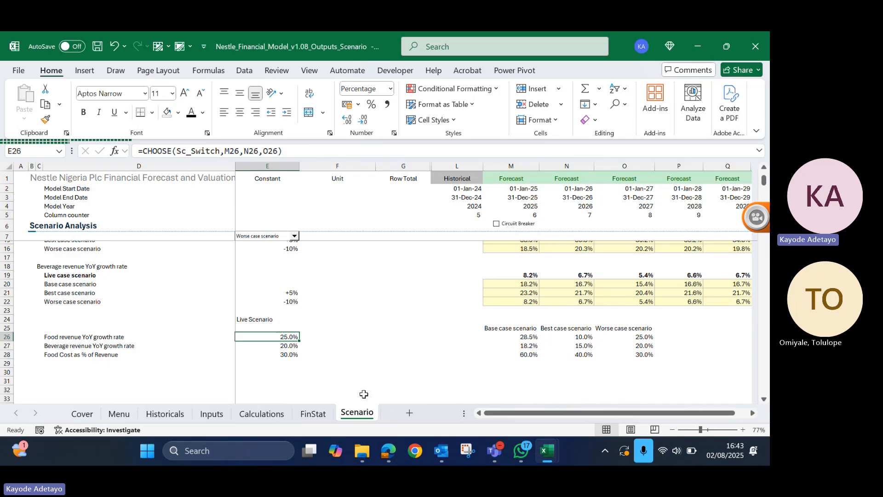
pyautogui.click(332, 309)
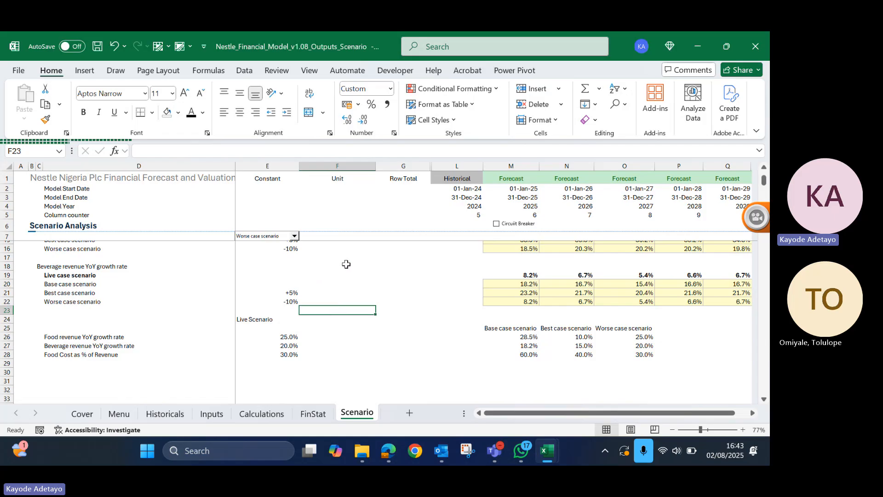
pyautogui.scroll(1, 334, 259)
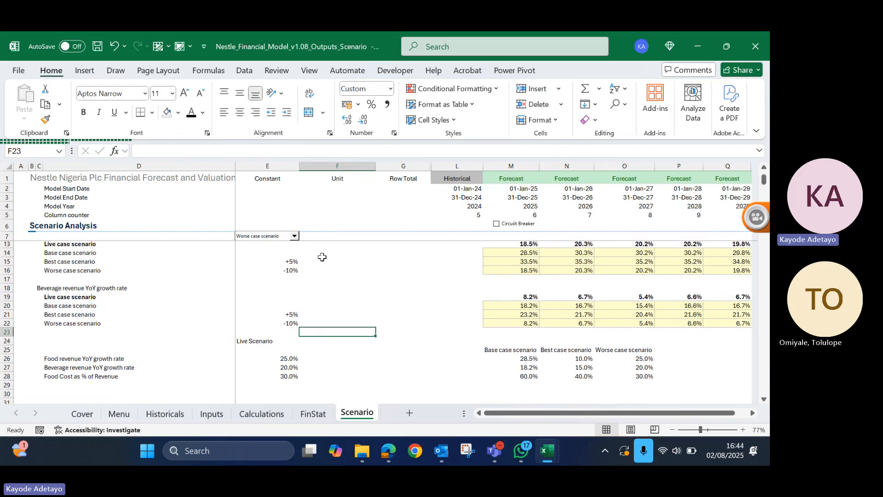
pyautogui.click(294, 236)
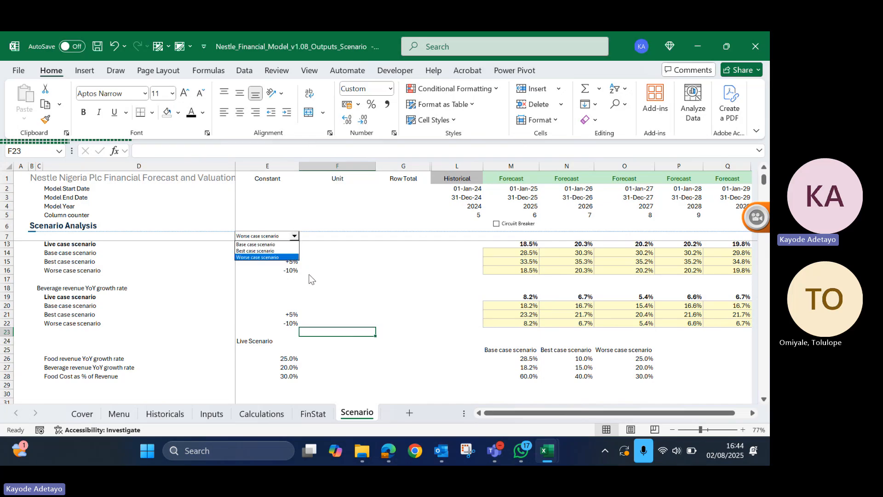
pyautogui.click(322, 275)
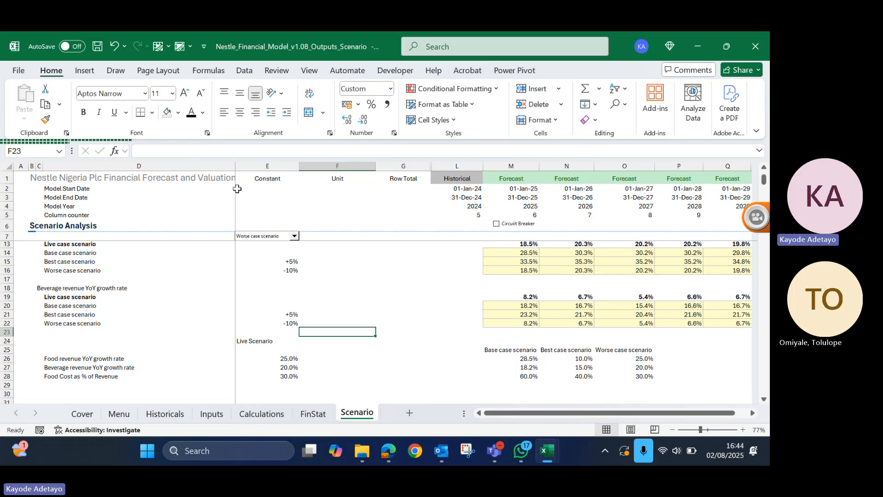
pyautogui.click(262, 214)
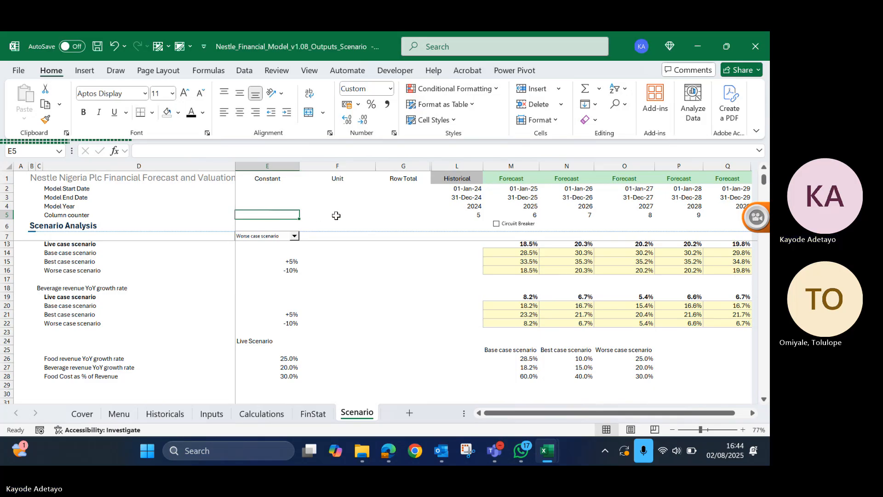
pyautogui.click(334, 236)
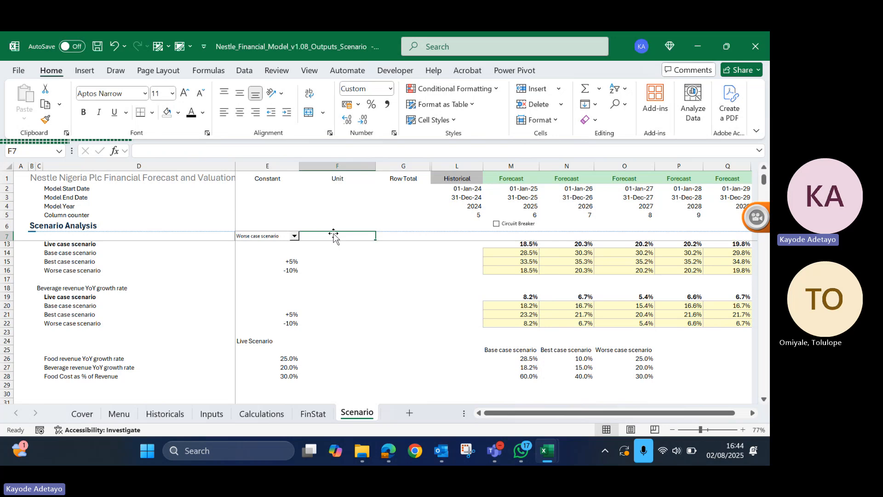
# - Set up List data validation for F4, using the scenario names in D14:D16 (=Sc_list) as the source
pyautogui.click(308, 205)
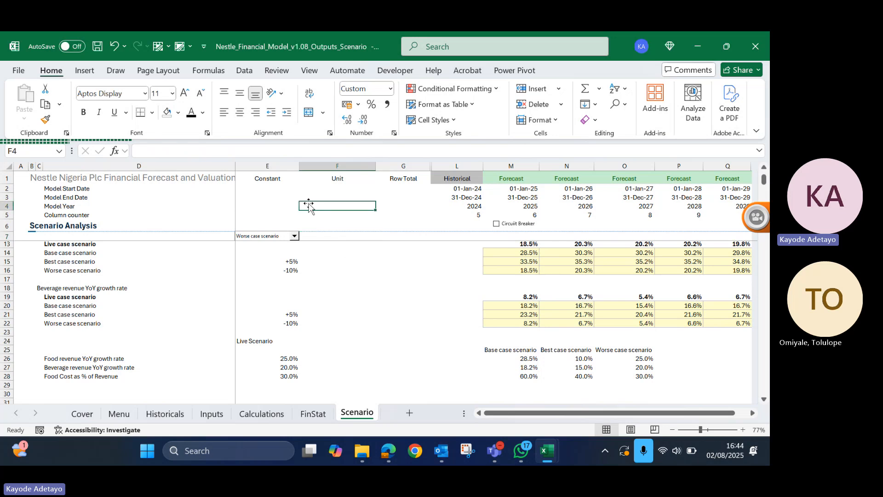
pyautogui.click(242, 74)
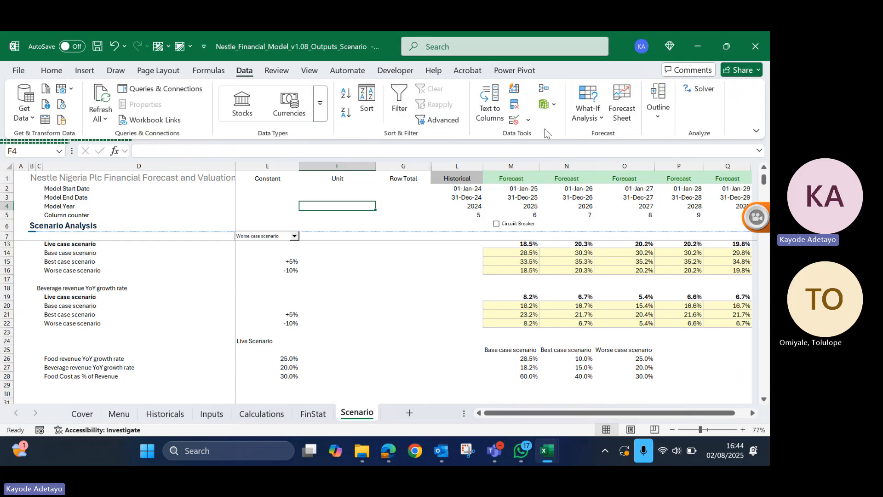
pyautogui.click(515, 120)
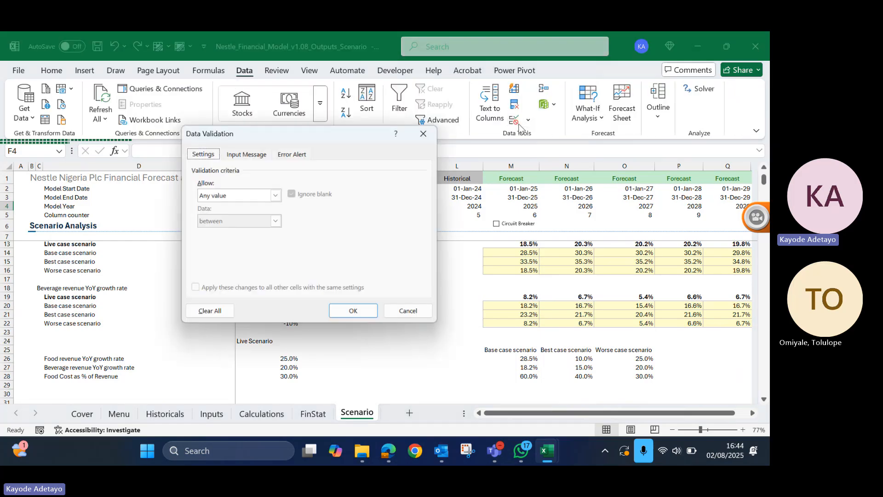
pyautogui.click(235, 196)
pyautogui.click(213, 232)
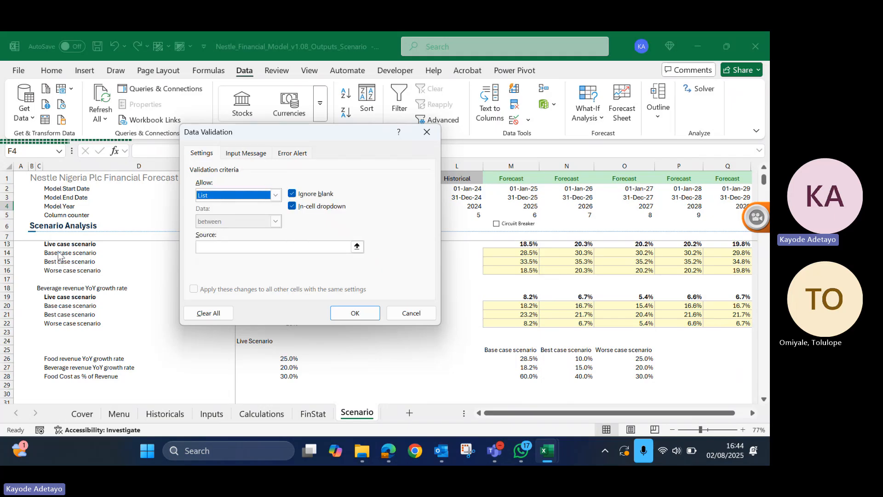
pyautogui.click(237, 248)
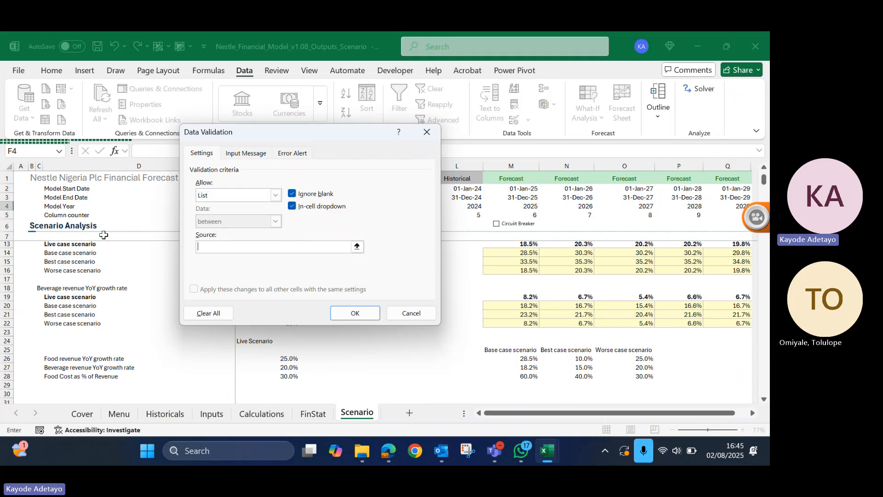
pyautogui.moveTo(74, 253); pyautogui.dragTo(138, 271)
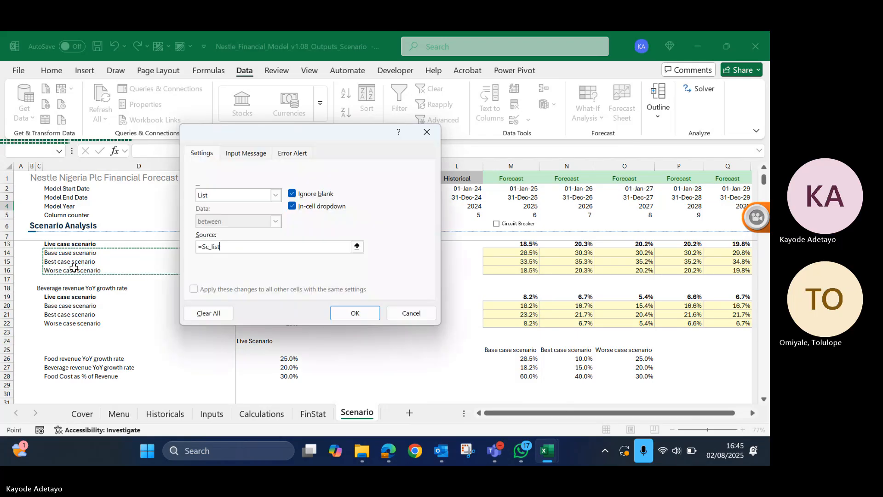
# - Add an input message to F4's validation titled "Note:" with the text "Select a scenario from this dropdown", and apply the validation
pyautogui.click(246, 154)
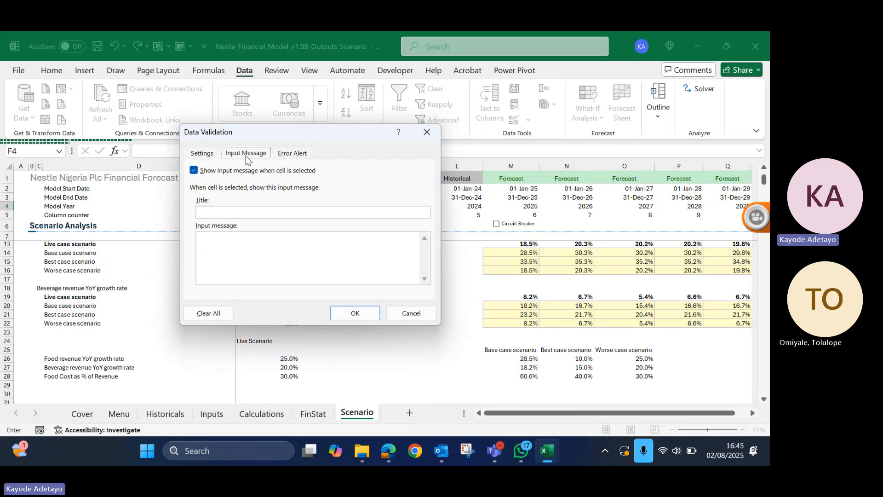
pyautogui.click(225, 212)
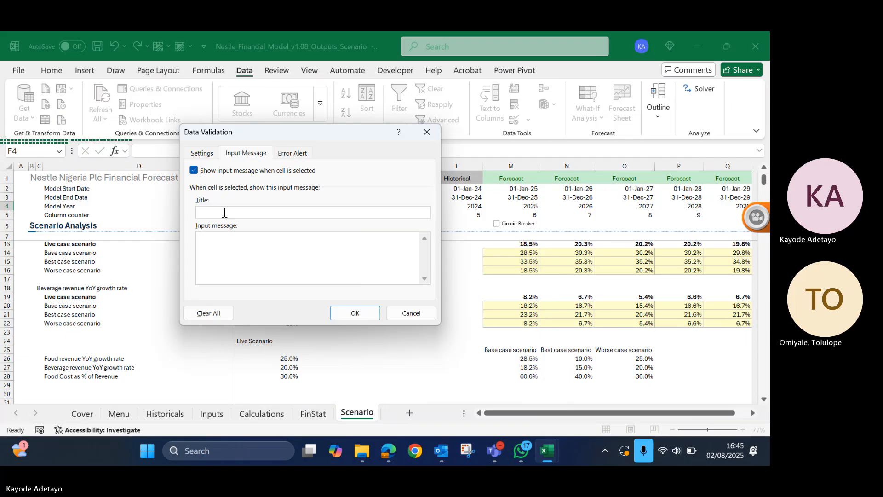
pyautogui.write('Note')
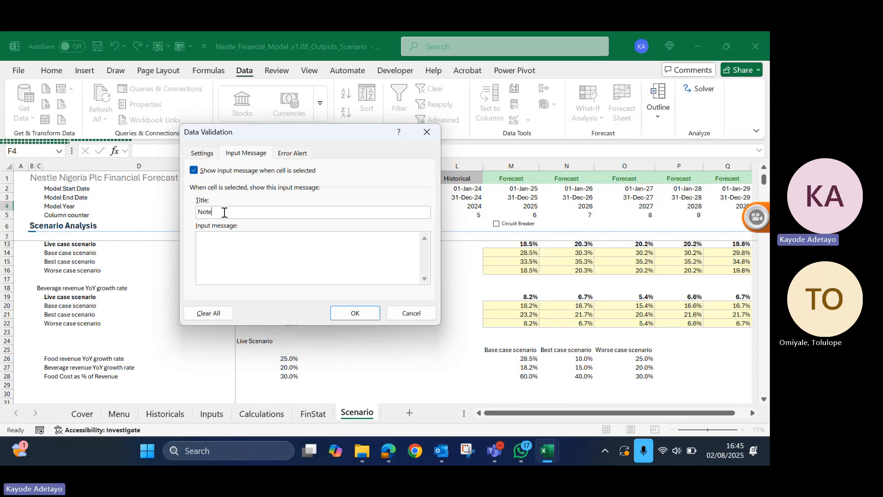
pyautogui.write(':')
pyautogui.click(223, 236)
pyautogui.write('Select a scenario from this dropdow')
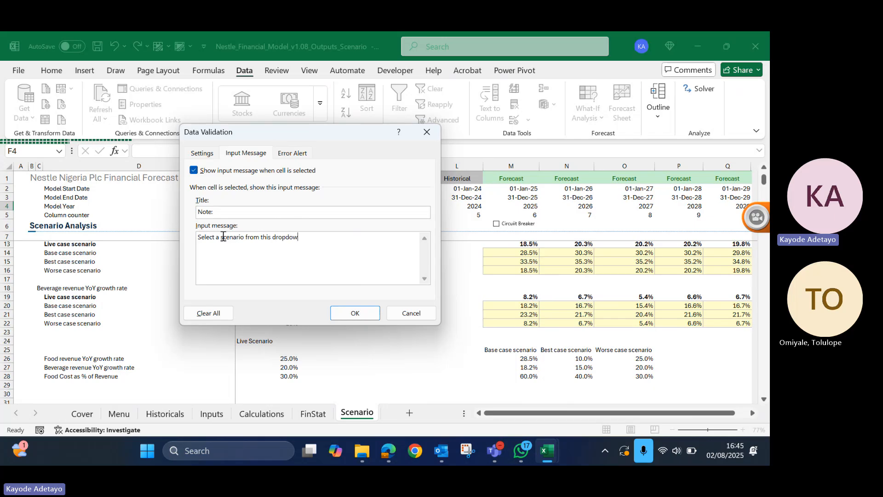
pyautogui.write('n')
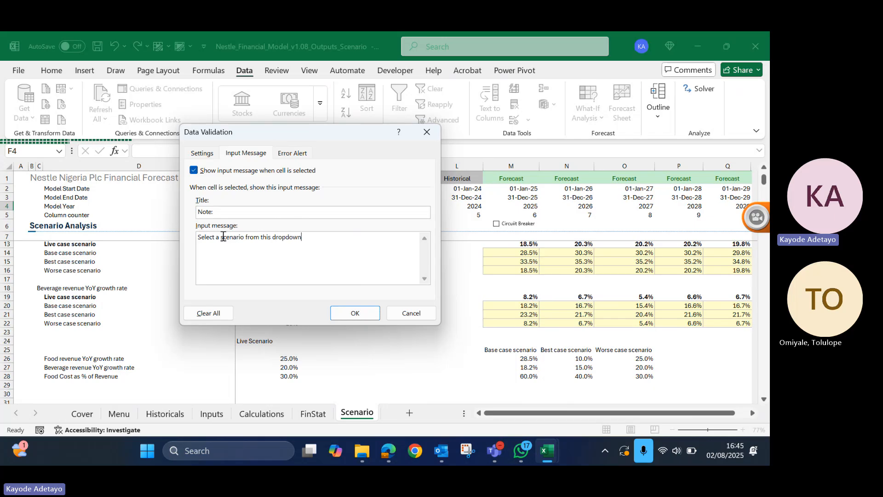
pyautogui.click(344, 313)
pyautogui.click(345, 313)
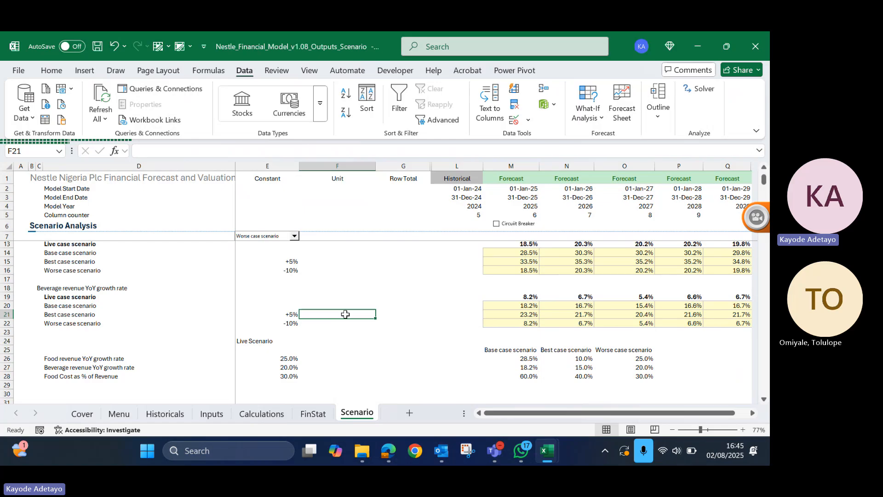
pyautogui.click(352, 204)
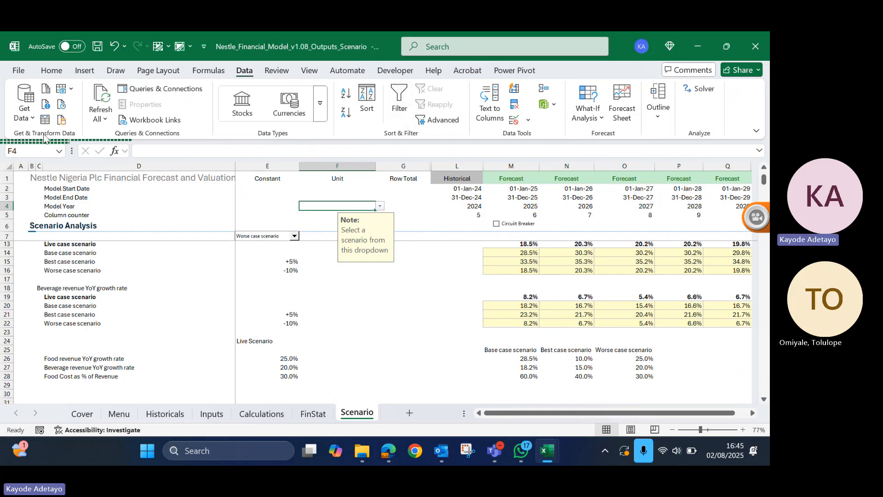
# - Apply the custom yellow "Input & Assu..." cell style to F4 and check the cell's dropdown and input message
pyautogui.click(58, 71)
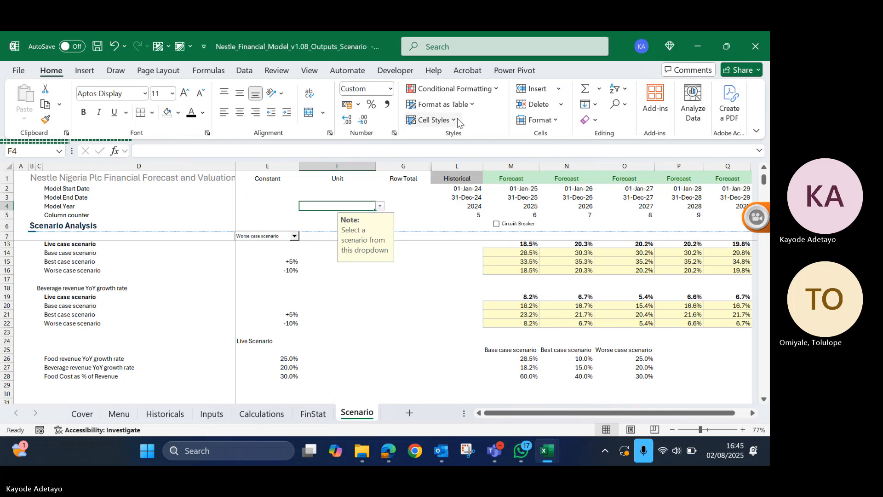
pyautogui.click(458, 120)
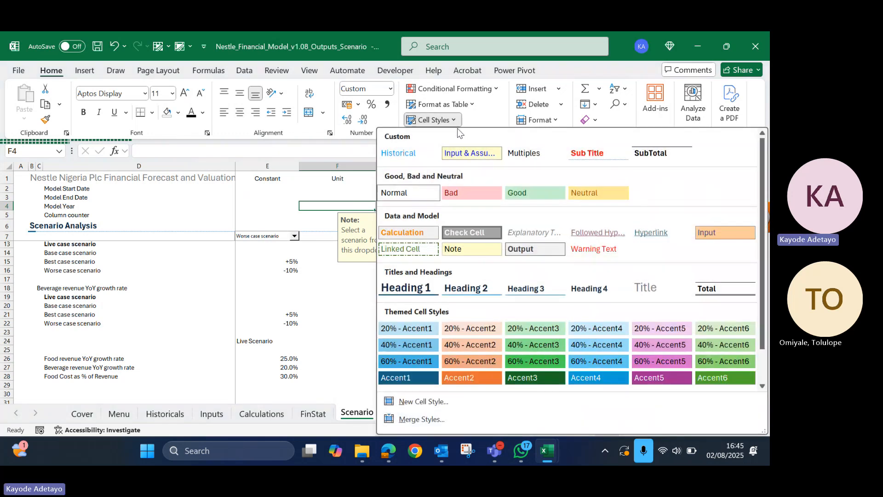
pyautogui.click(483, 154)
pyautogui.click(349, 287)
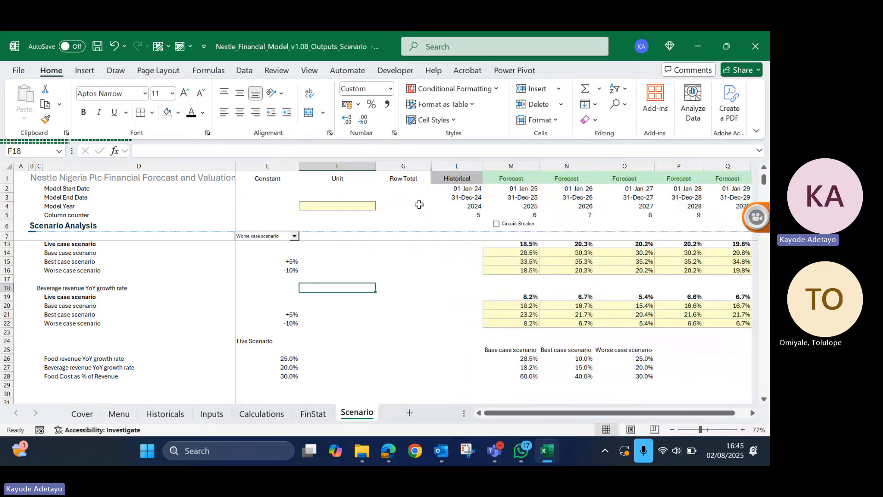
pyautogui.click(336, 205)
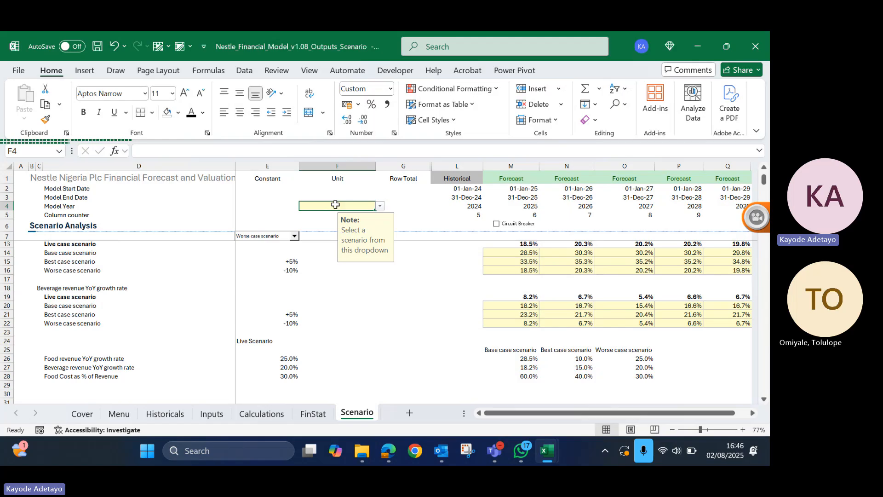
pyautogui.click(270, 207)
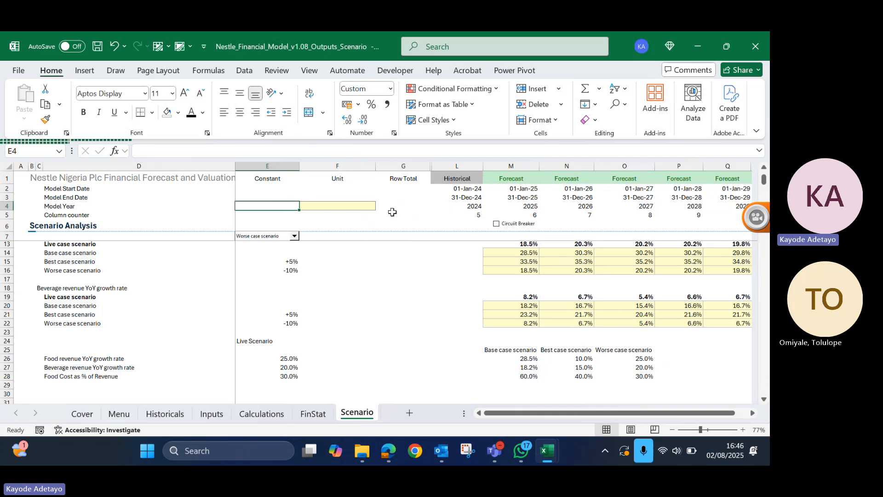
pyautogui.click(322, 205)
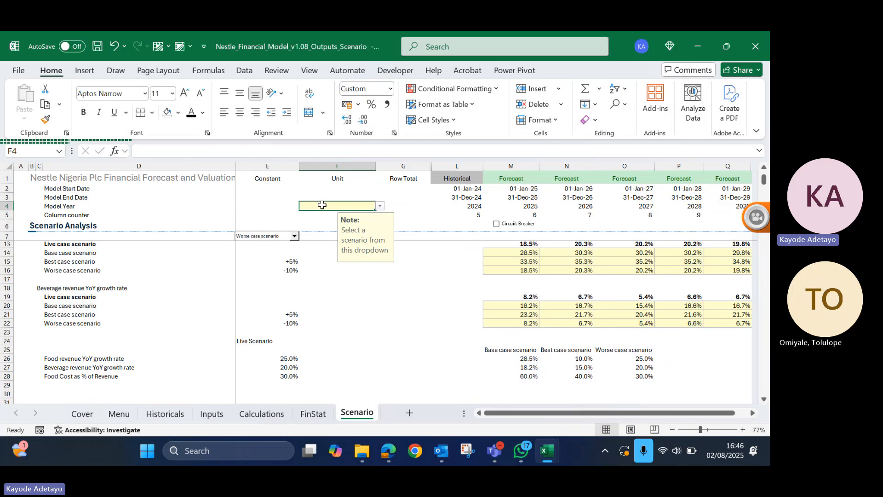
# - Draw a List Box form control about 4 cm wide across columns F and G, around rows 17 to 21
pyautogui.click(399, 74)
pyautogui.click(274, 120)
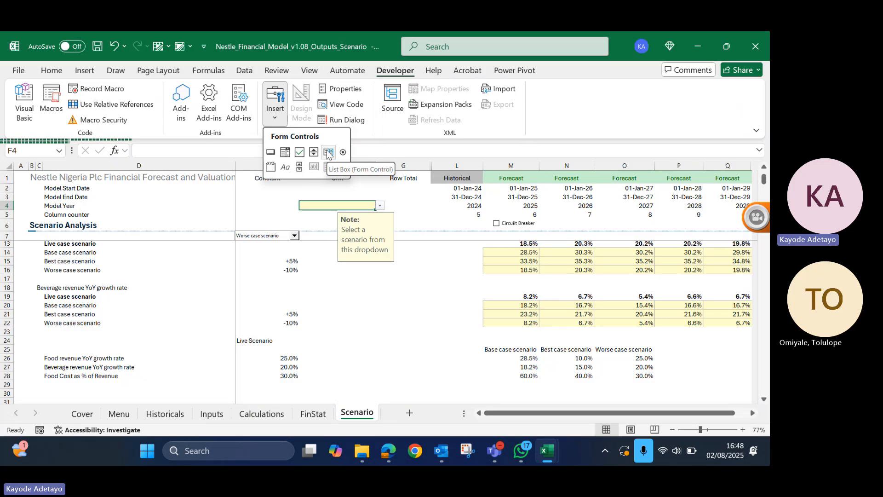
pyautogui.click(328, 153)
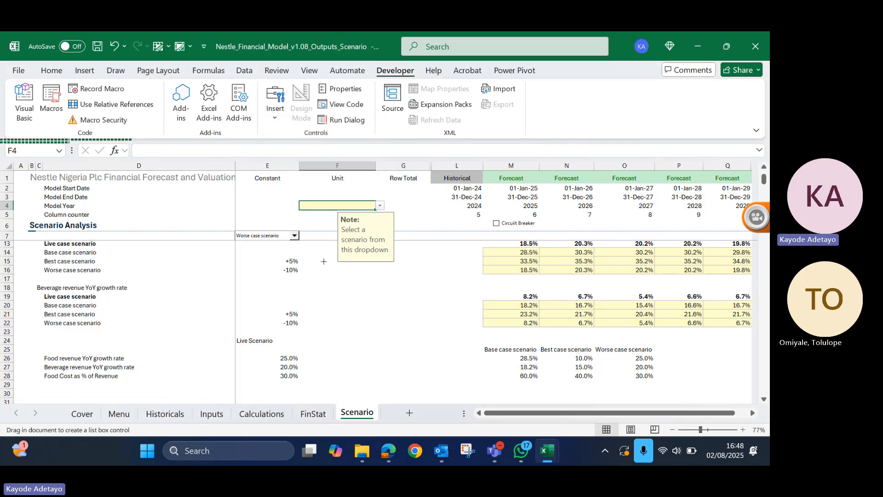
pyautogui.moveTo(336, 273); pyautogui.dragTo(405, 319)
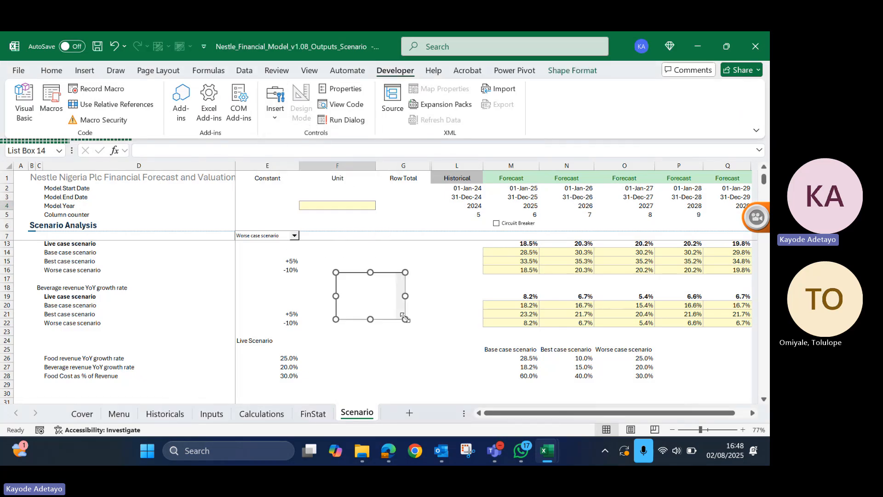
# - Set the list box's input range to the scenario names in $D$14:$D$16
pyautogui.rightClick(399, 294)
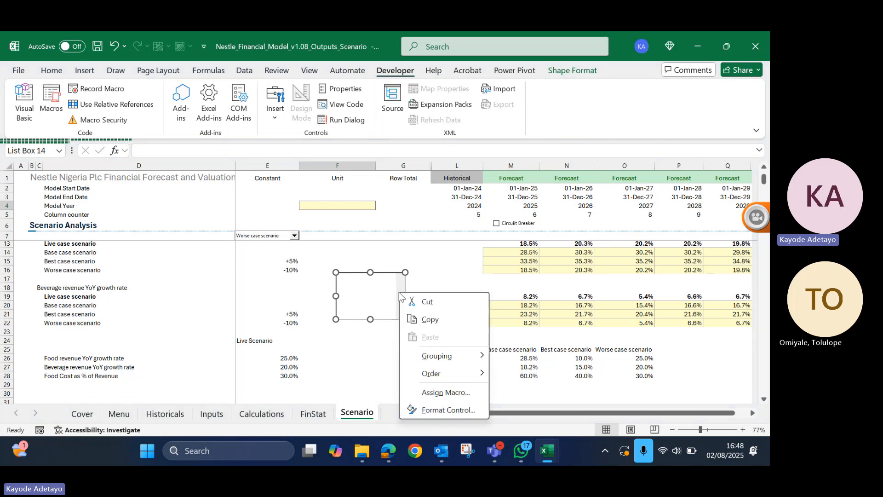
pyautogui.click(443, 410)
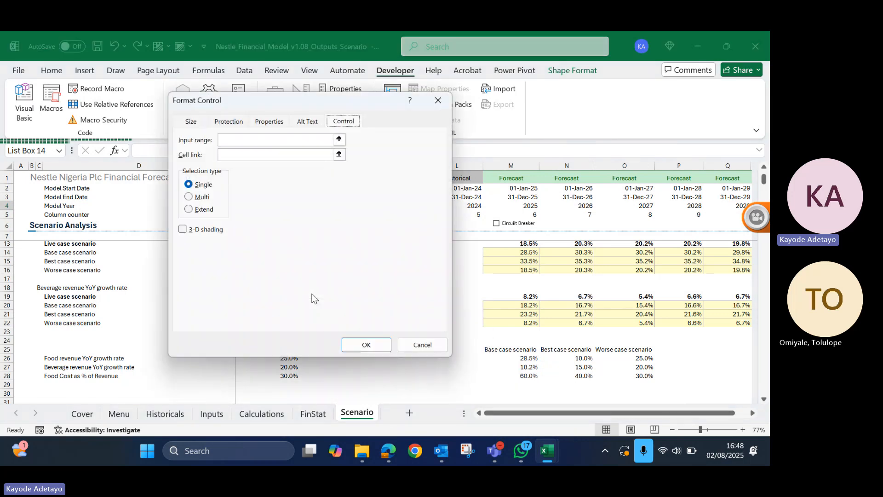
pyautogui.click(239, 140)
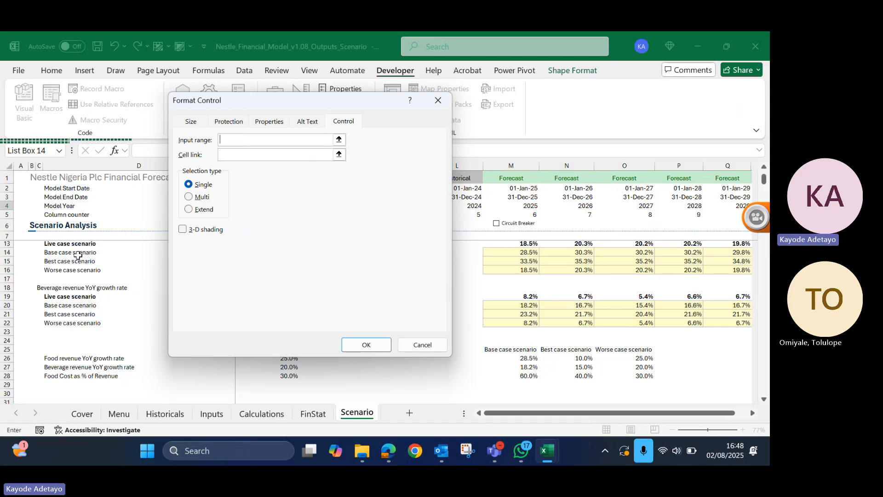
pyautogui.moveTo(70, 253); pyautogui.dragTo(69, 271)
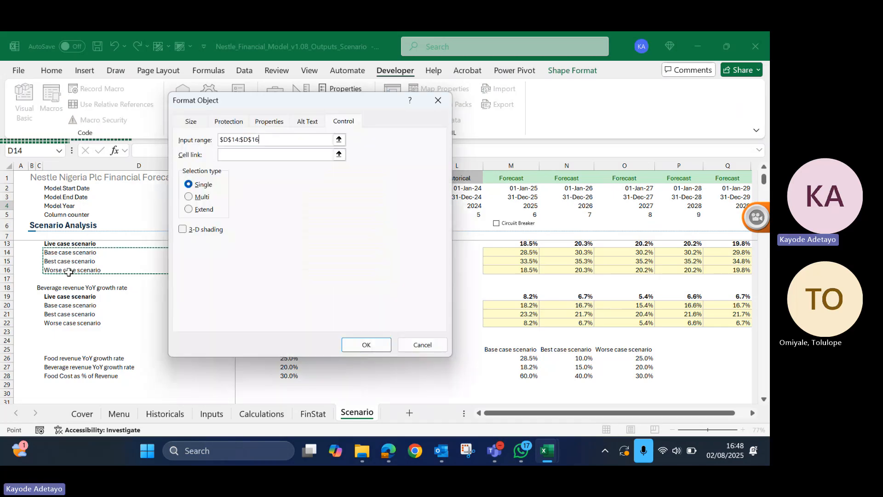
# - Link the list box to the Switch cell $E$11 and apply the control settings
pyautogui.click(255, 154)
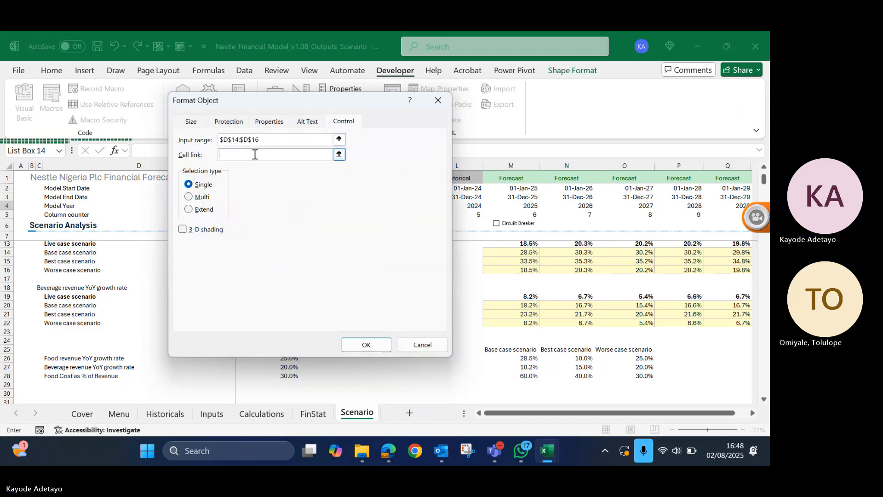
pyautogui.scroll(5, 142, 295)
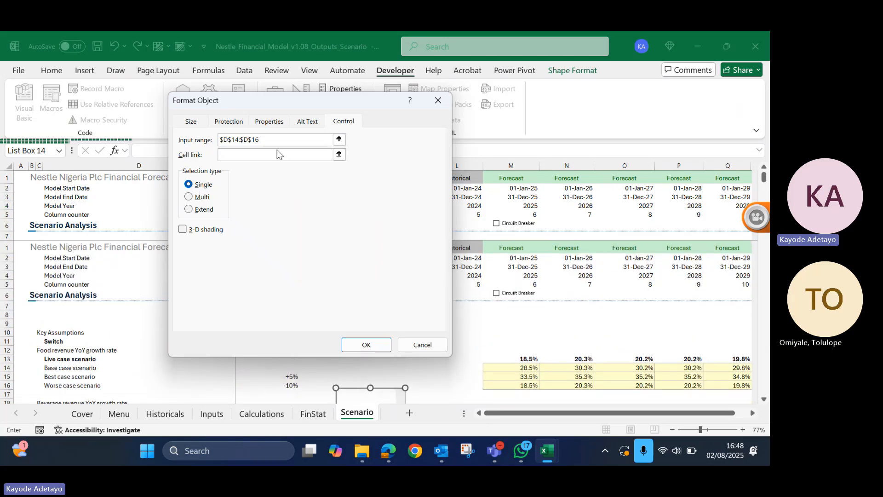
pyautogui.moveTo(275, 101); pyautogui.dragTo(474, 109)
pyautogui.click(279, 343)
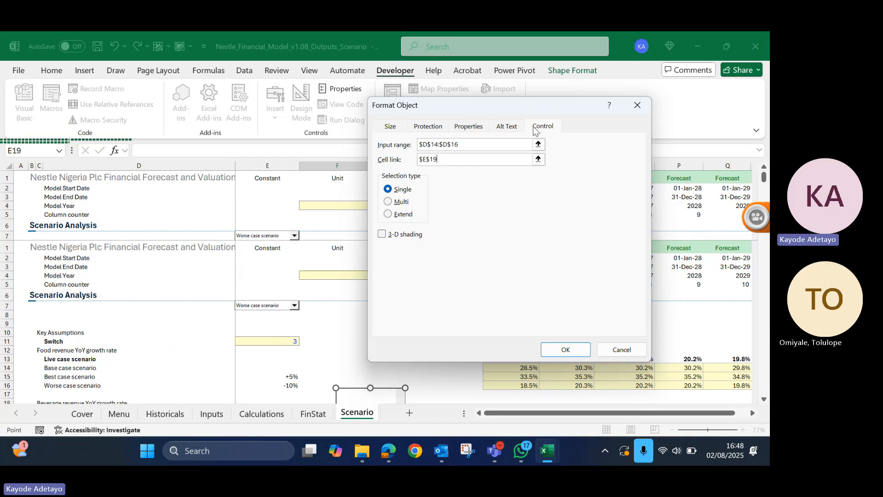
pyautogui.press('BackSpace')
pyautogui.write('1')
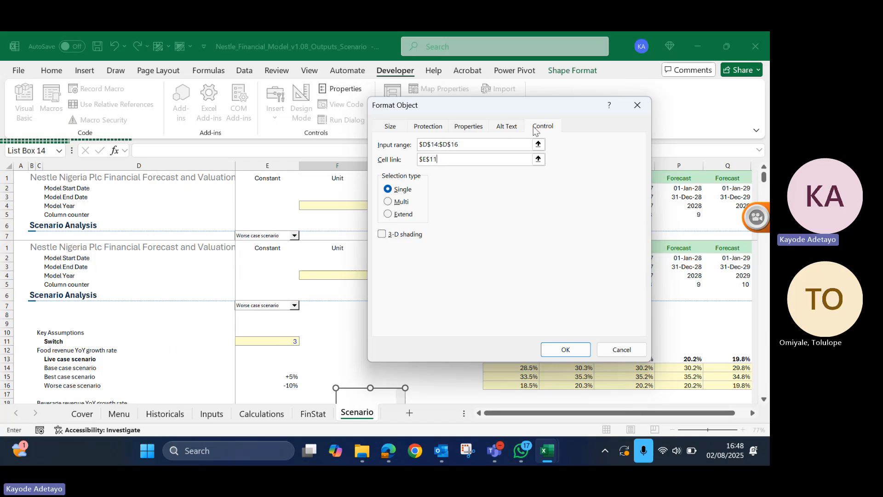
pyautogui.click(582, 349)
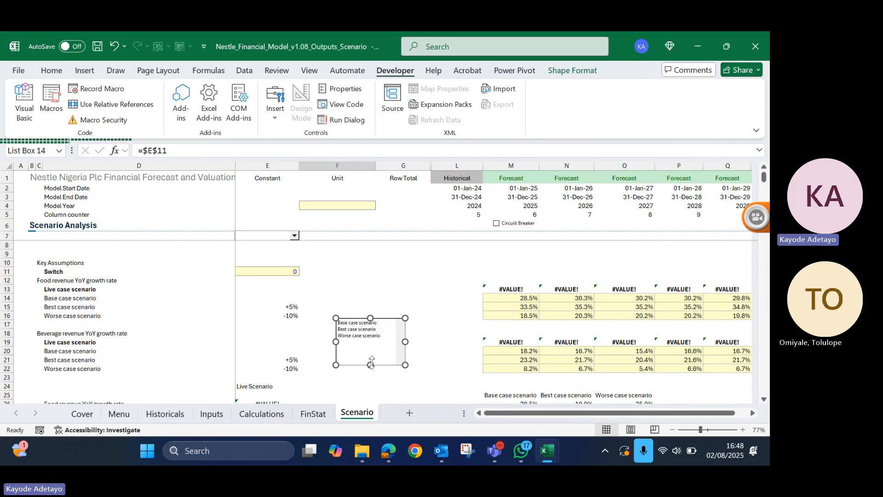
# - Shorten the list box to fit its three entries and test the worse and best cases, finishing on Base case scenario
pyautogui.moveTo(371, 361); pyautogui.dragTo(372, 346)
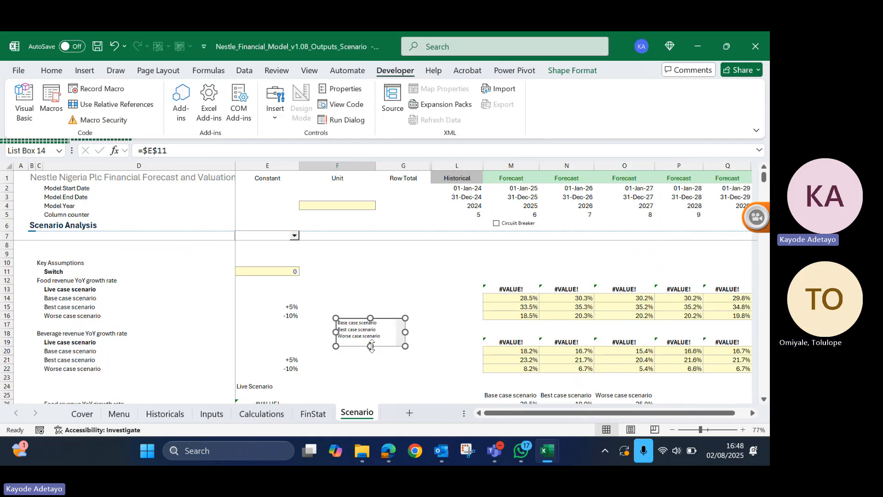
pyautogui.click(345, 289)
pyautogui.click(366, 336)
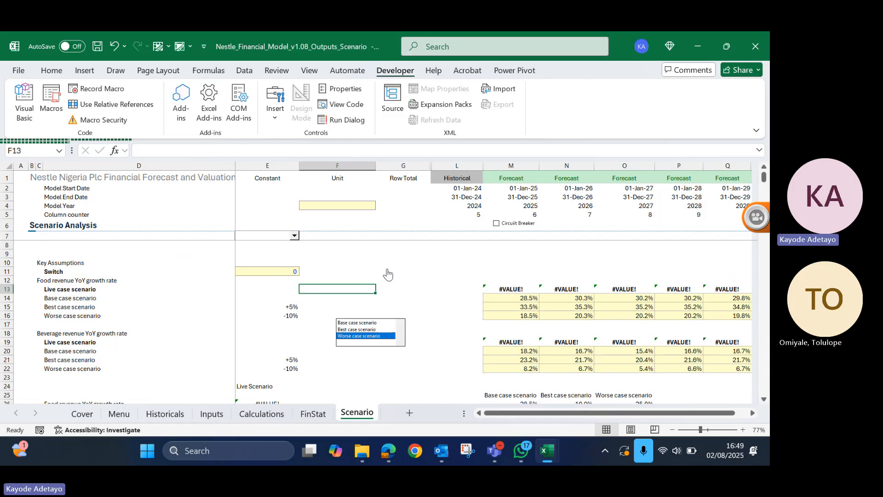
pyautogui.click(364, 335)
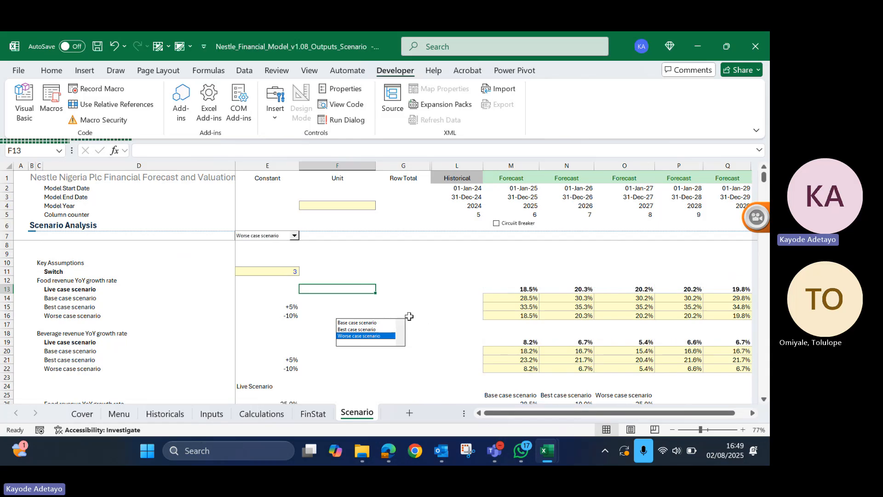
pyautogui.click(361, 329)
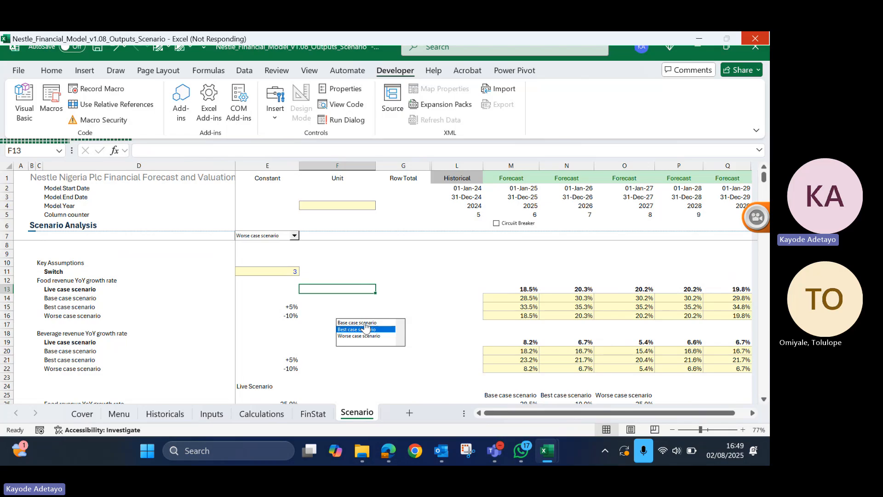
pyautogui.click(364, 323)
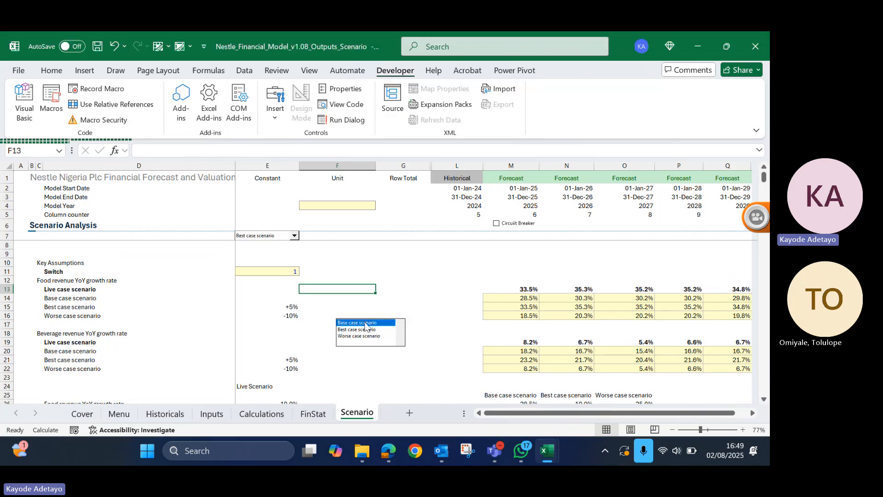
# - Trim the list box's height to about 1.4 cm and change its selection type to Multi
pyautogui.rightClick(387, 344)
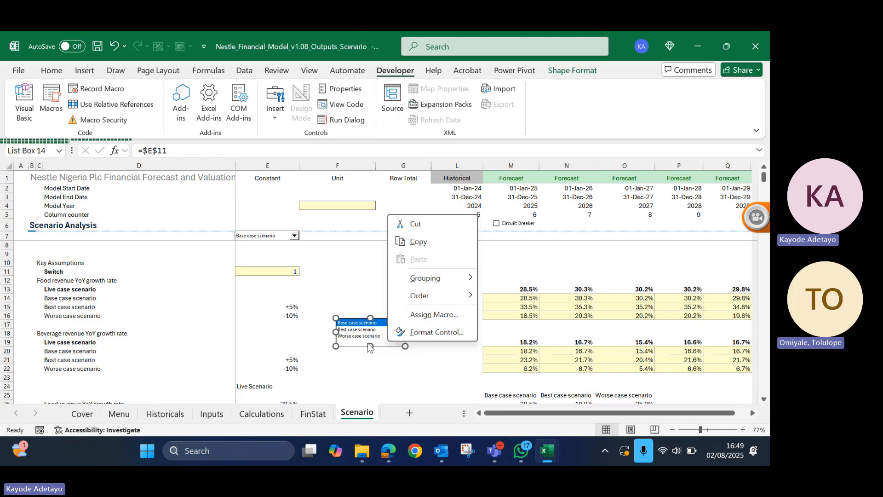
pyautogui.click(368, 344)
pyautogui.moveTo(371, 346); pyautogui.dragTo(368, 343)
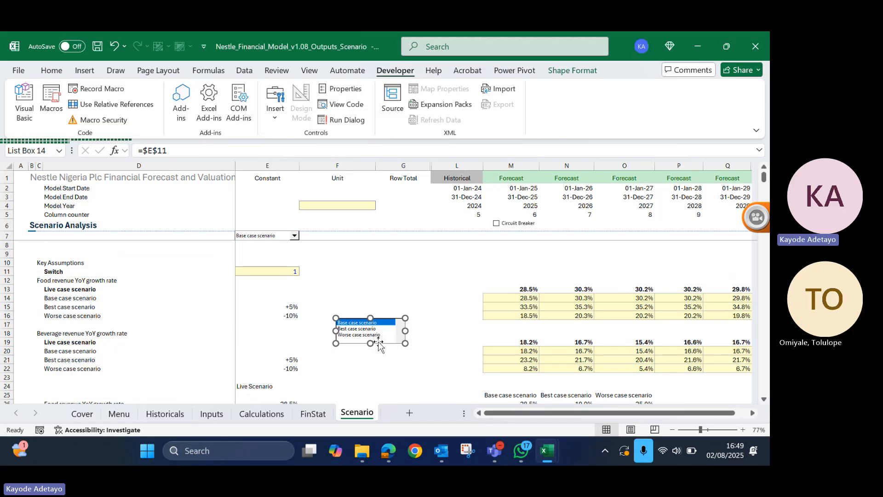
pyautogui.rightClick(379, 343)
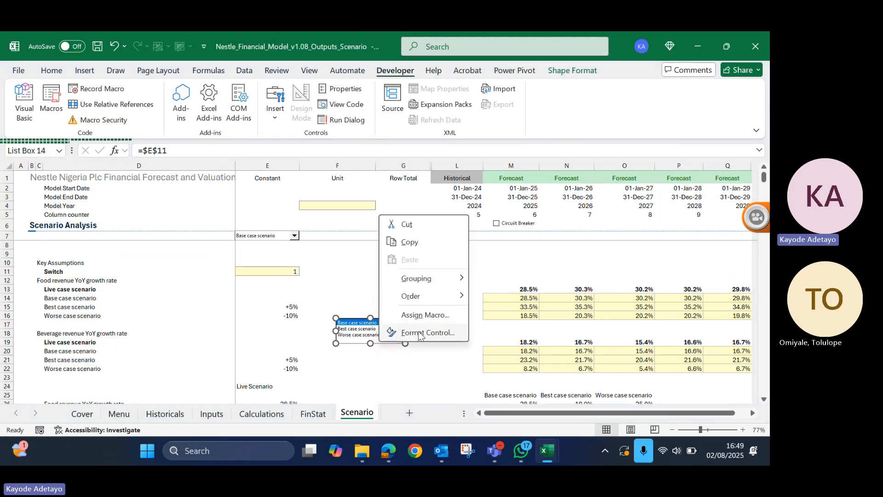
pyautogui.click(418, 333)
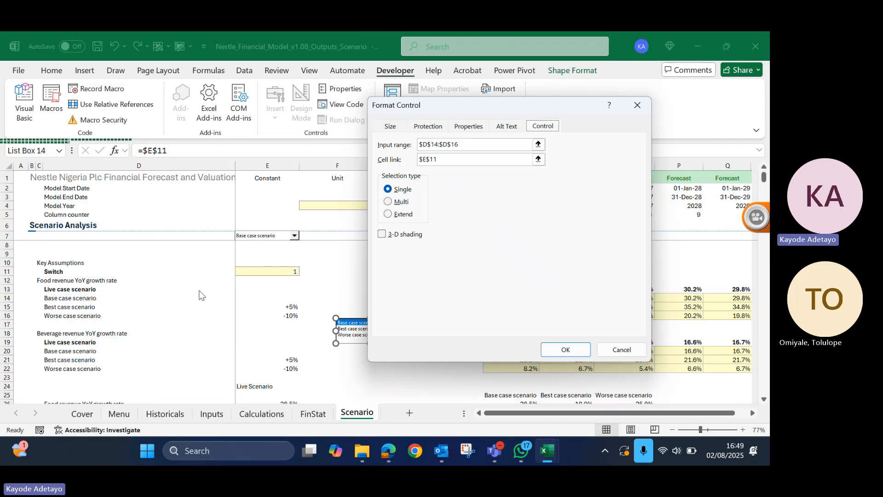
pyautogui.click(403, 205)
pyautogui.click(580, 357)
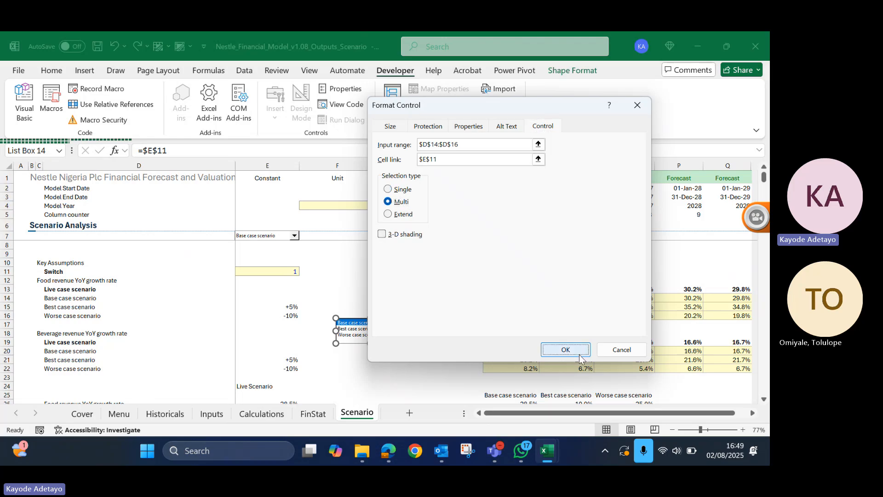
# - Test multiple selection by toggling entries in the list box, leaving Base case scenario and Worse case scenario selected
pyautogui.click(353, 271)
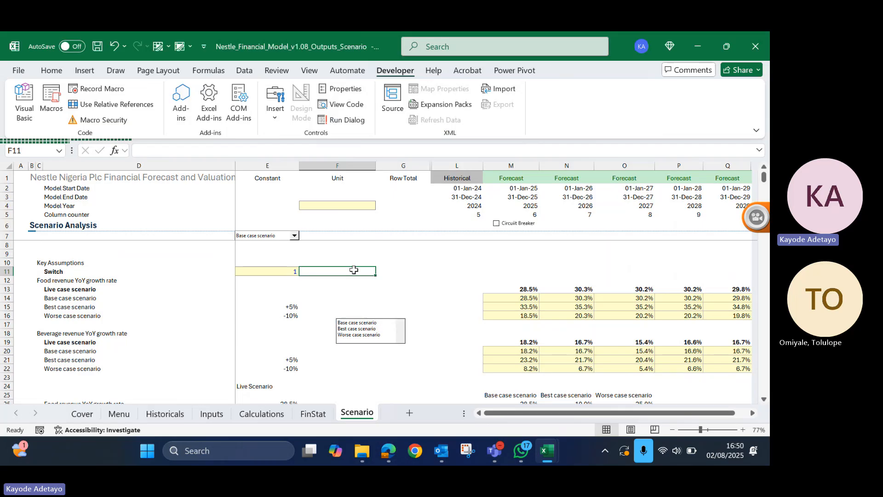
pyautogui.click(367, 328)
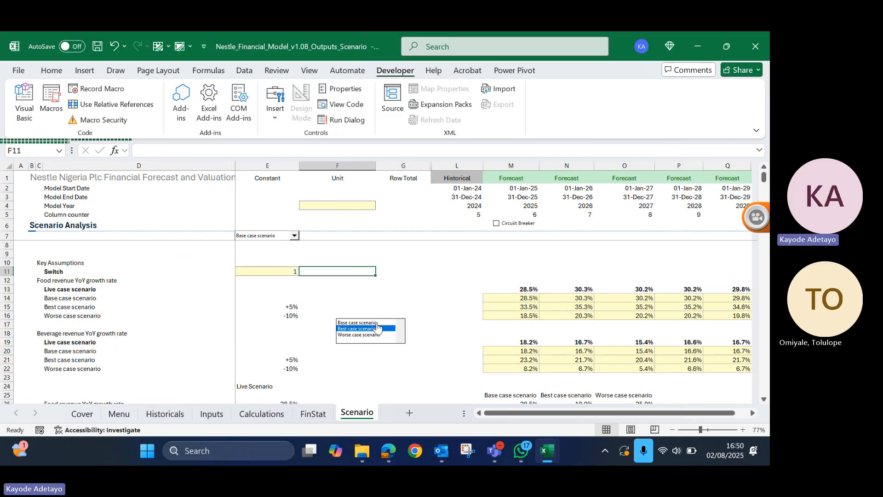
pyautogui.click(377, 323)
pyautogui.click(376, 334)
pyautogui.click(375, 328)
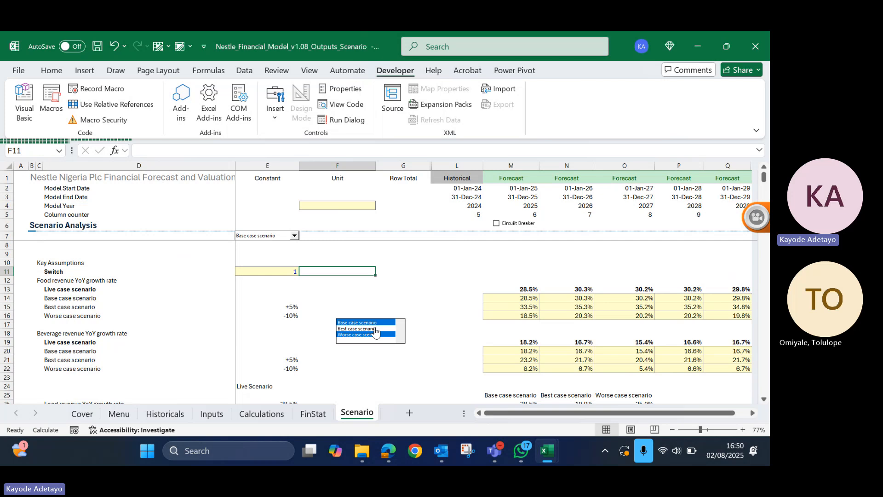
pyautogui.click(373, 324)
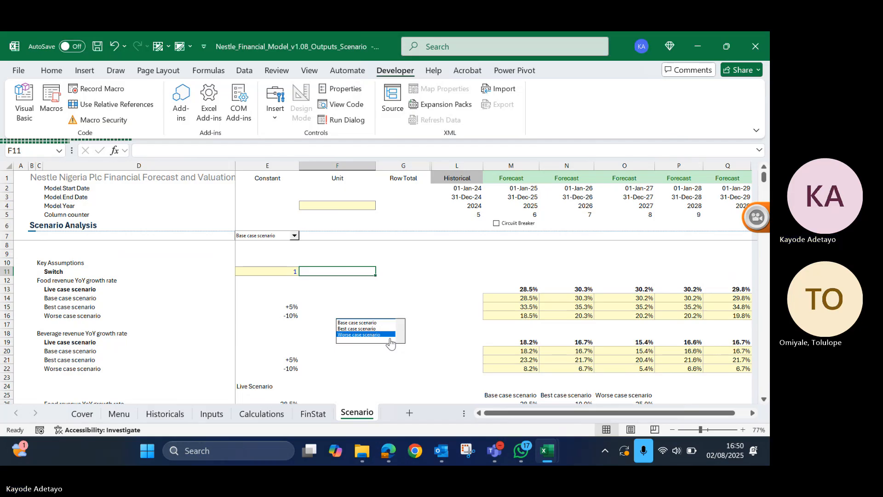
pyautogui.click(371, 324)
# - Review the list box's size, protection, properties, alt text and control settings, and leave them without making changes
pyautogui.rightClick(371, 323)
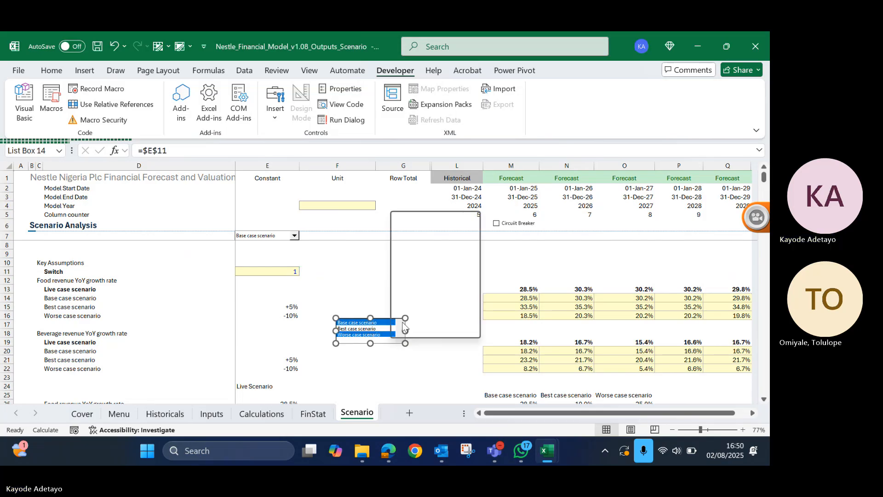
pyautogui.click(401, 325)
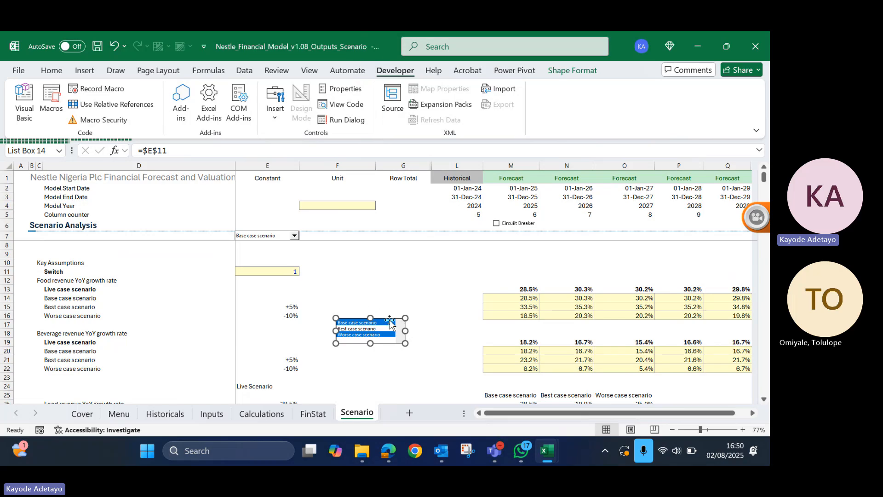
pyautogui.rightClick(390, 324)
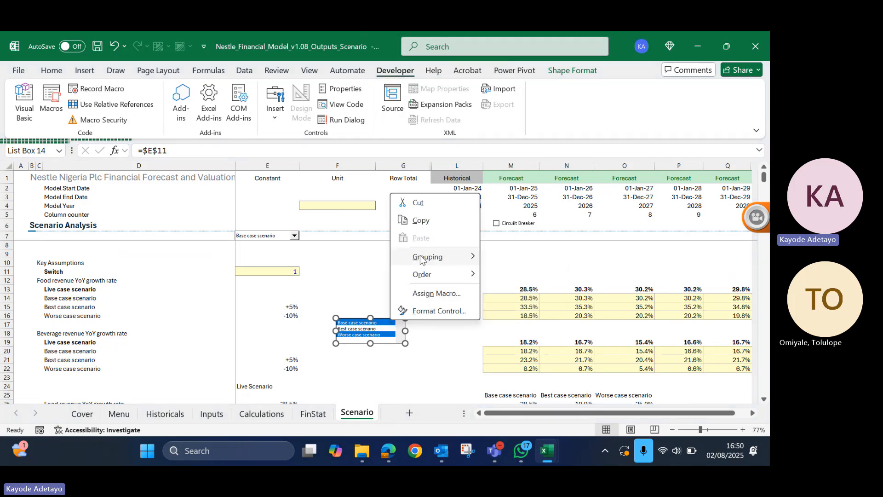
pyautogui.moveTo(427, 275)
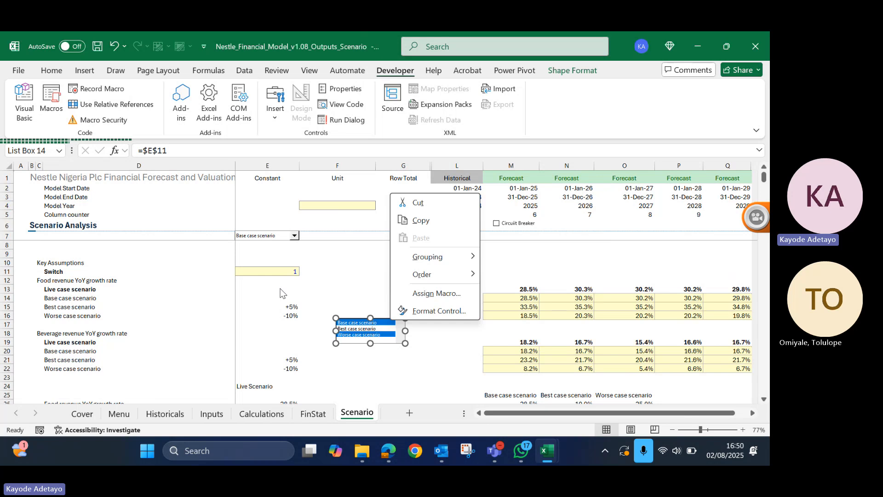
pyautogui.click(460, 311)
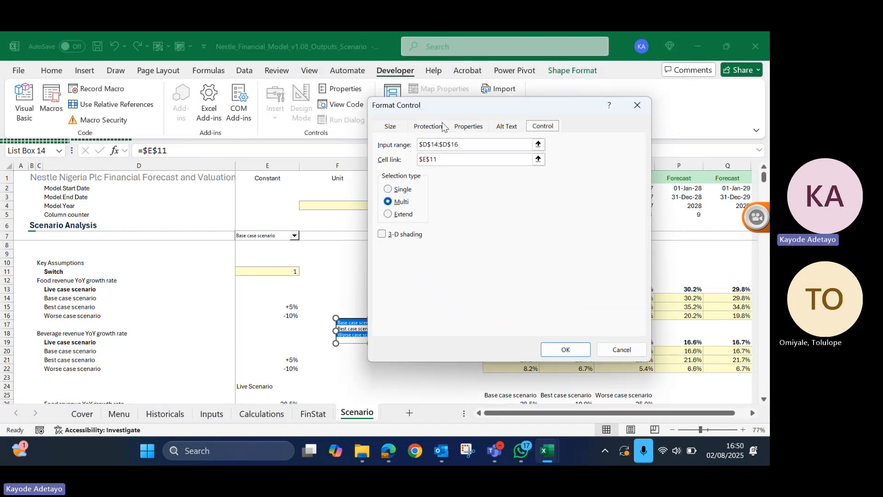
pyautogui.click(389, 127)
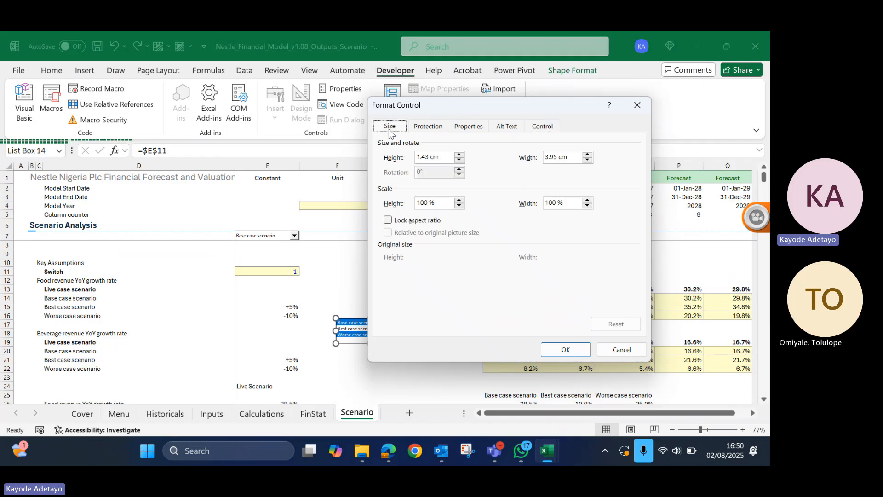
pyautogui.click(437, 130)
pyautogui.click(470, 129)
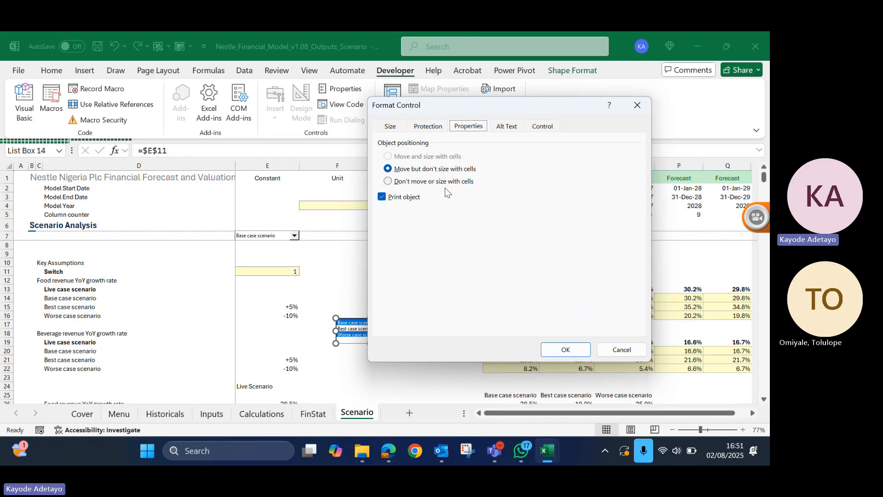
pyautogui.click(503, 126)
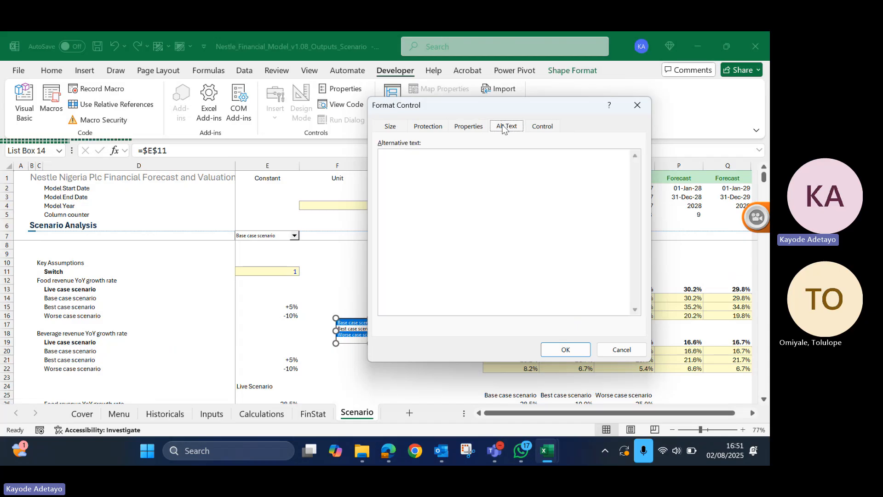
pyautogui.click(417, 159)
pyautogui.click(389, 127)
pyautogui.click(390, 127)
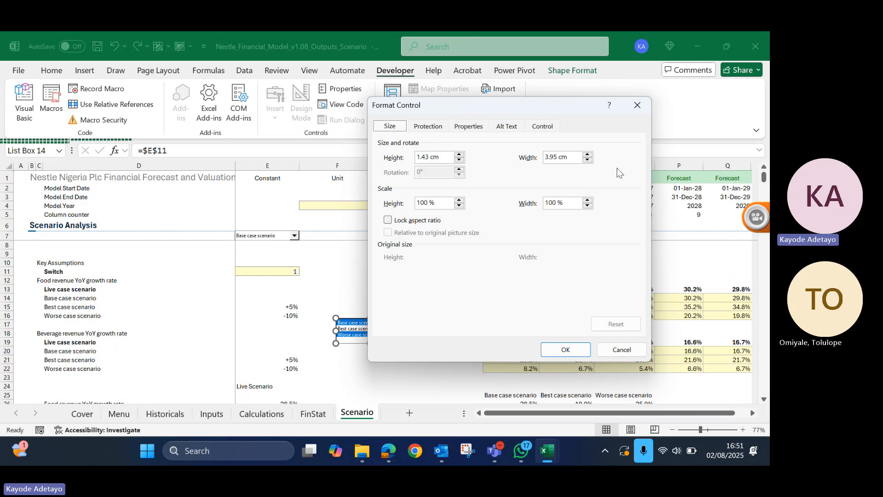
pyautogui.press('Escape')
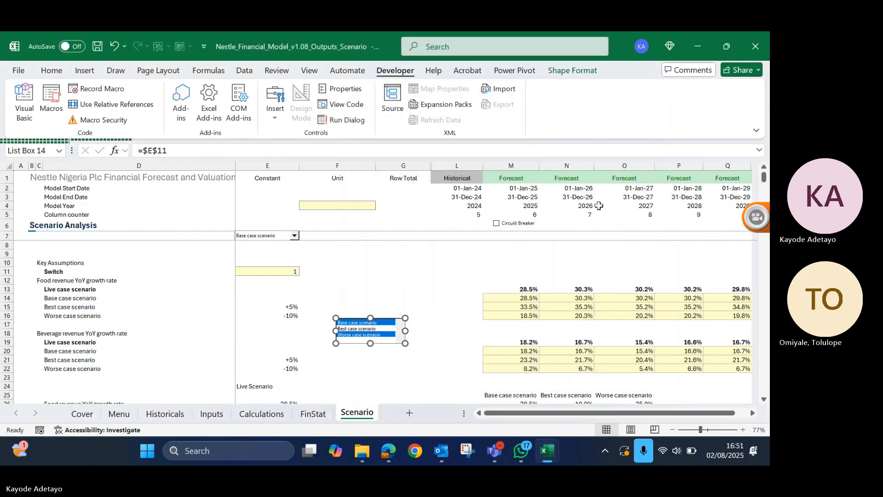
pyautogui.click(396, 287)
pyautogui.click(312, 293)
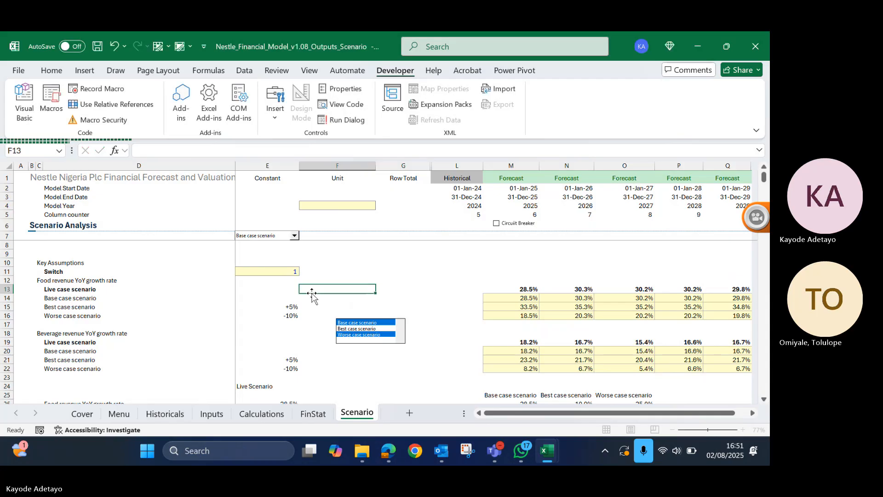
pyautogui.click(349, 239)
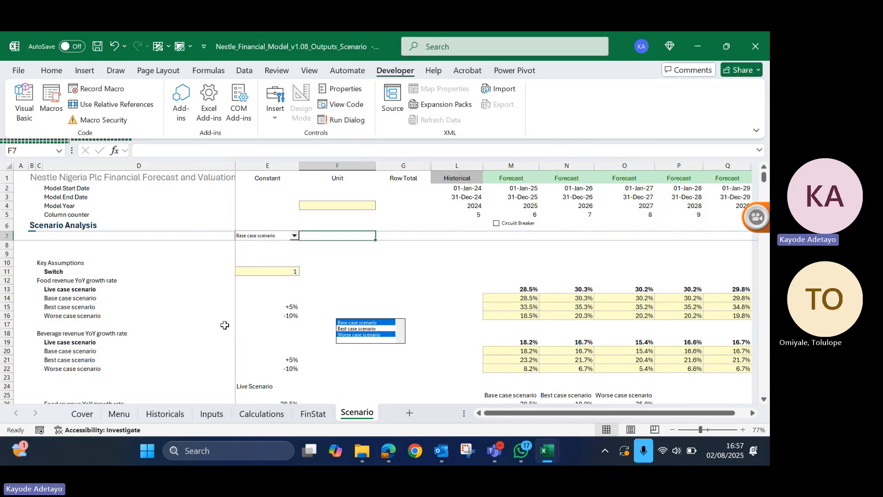
# - Look over the scenario assumptions, the forecast assumptions on the Inputs sheet and the schedules on the Calculations sheet up to Revenue
pyautogui.scroll(-2, 265, 301)
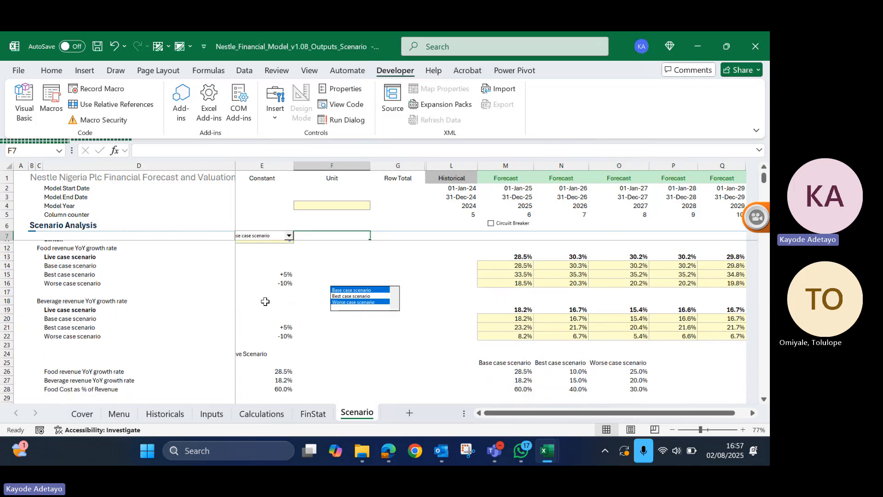
pyautogui.scroll(-1, 265, 301)
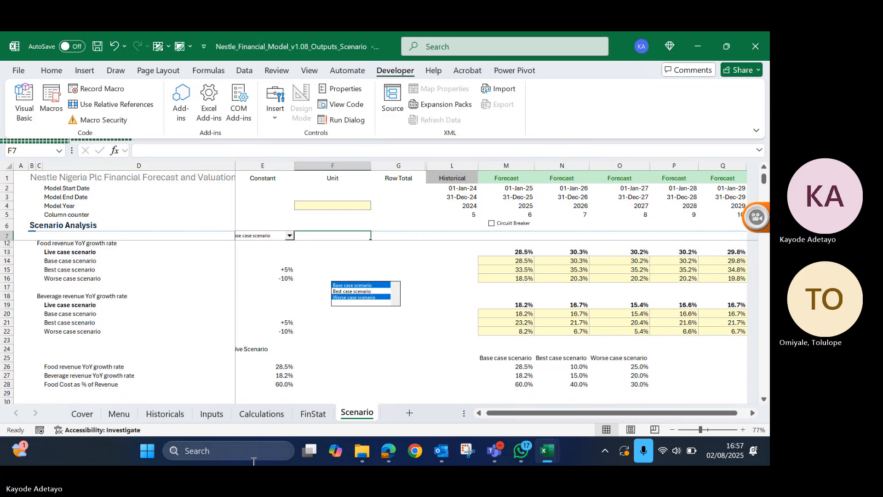
pyautogui.click(255, 404)
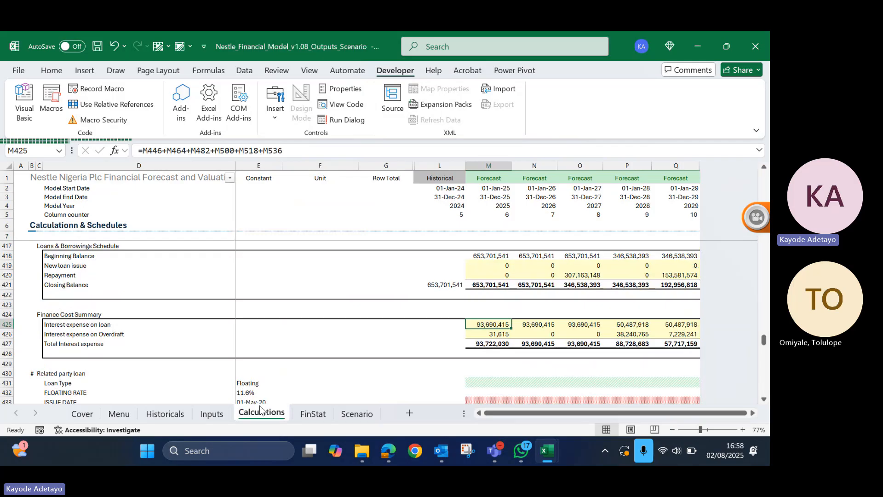
pyautogui.click(210, 415)
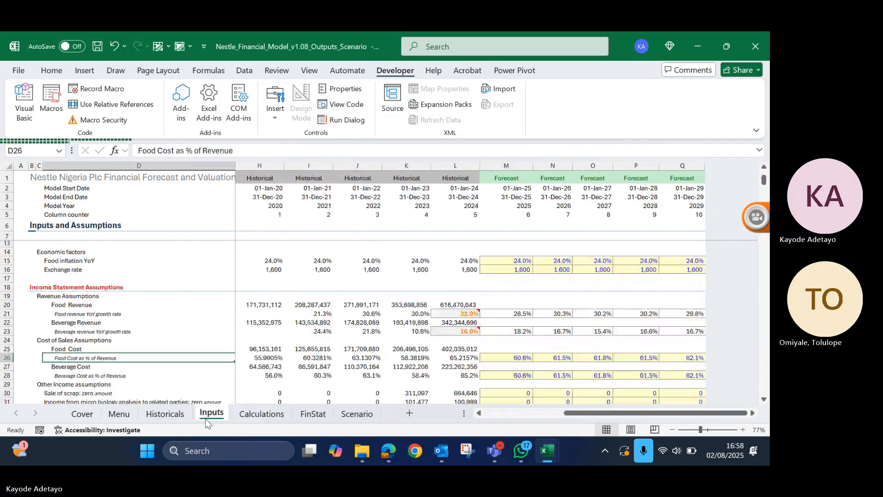
pyautogui.click(254, 414)
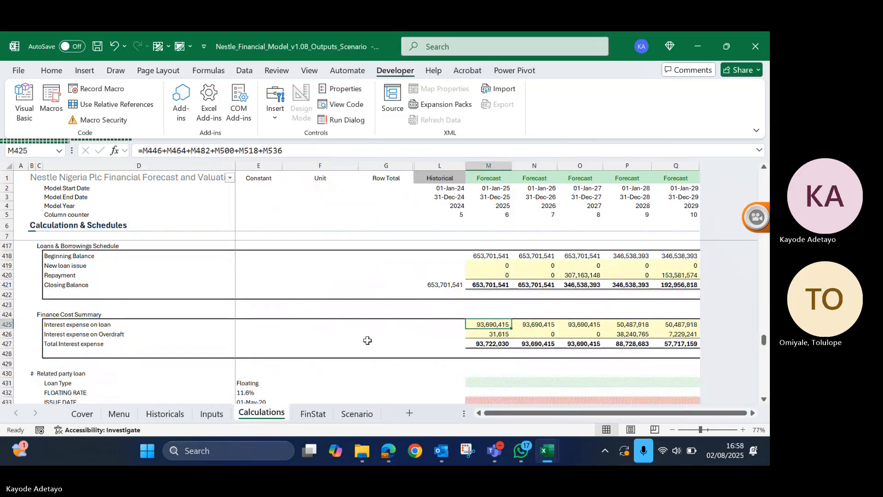
pyautogui.scroll(6, 368, 340)
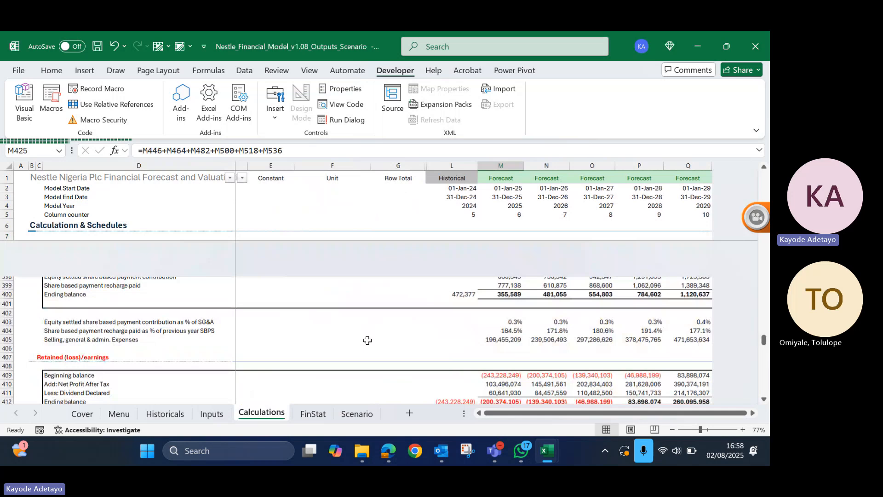
pyautogui.scroll(13, 368, 340)
pyautogui.scroll(16, 367, 341)
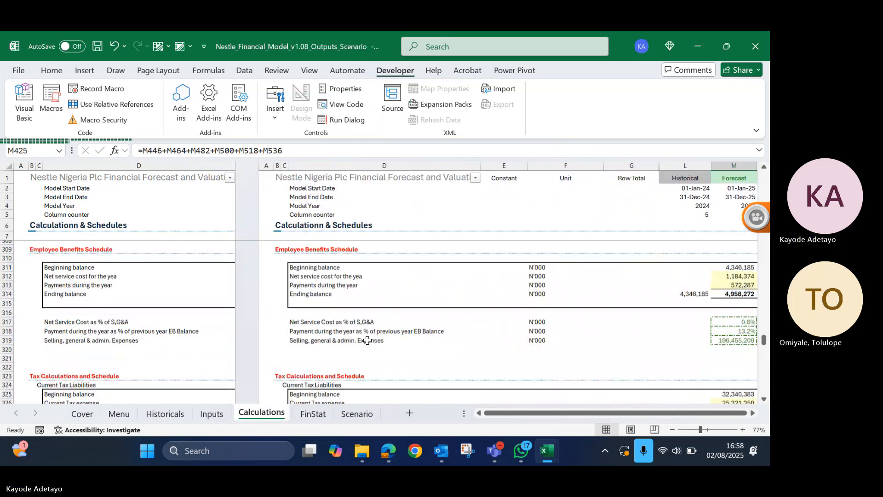
pyautogui.scroll(20, 368, 340)
pyautogui.scroll(20, 367, 340)
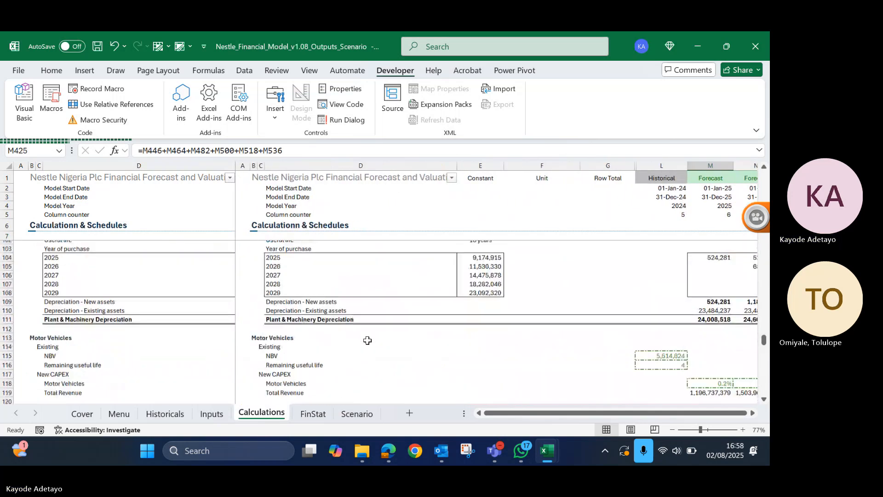
pyautogui.scroll(20, 368, 341)
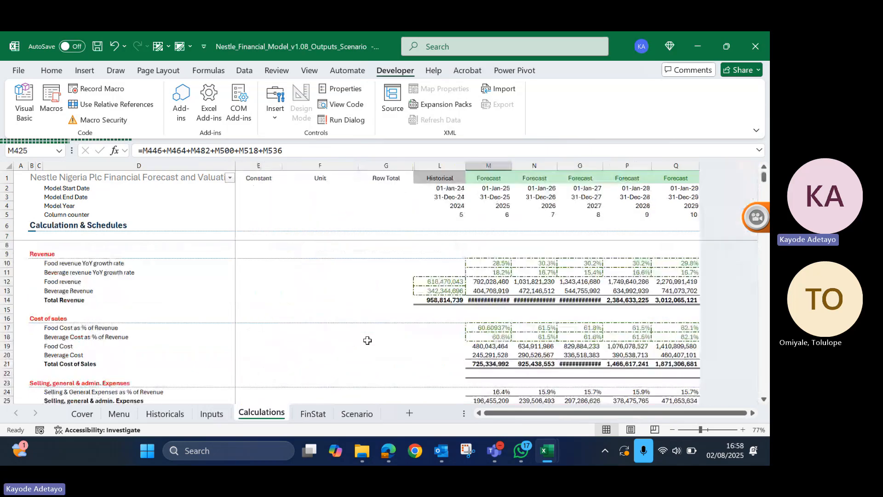
pyautogui.scroll(-5, 367, 340)
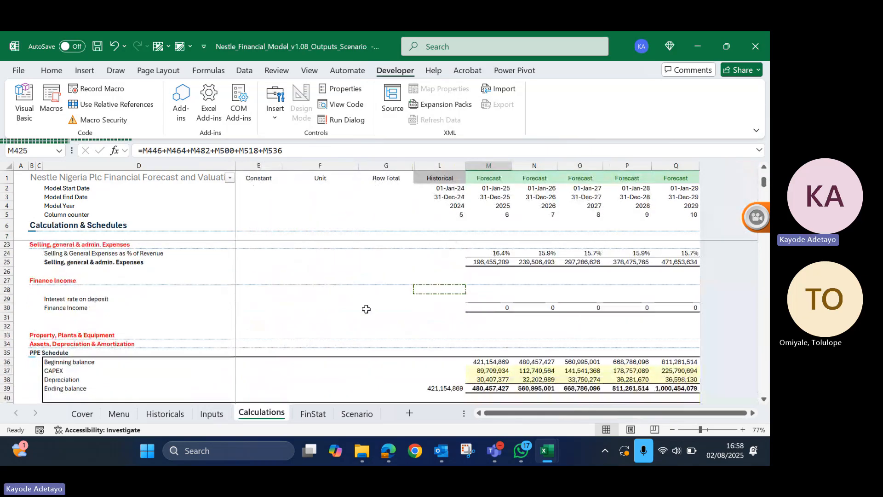
# - Replace the Row Total header in G1 of the Calculations sheet with Sens
pyautogui.click(384, 166)
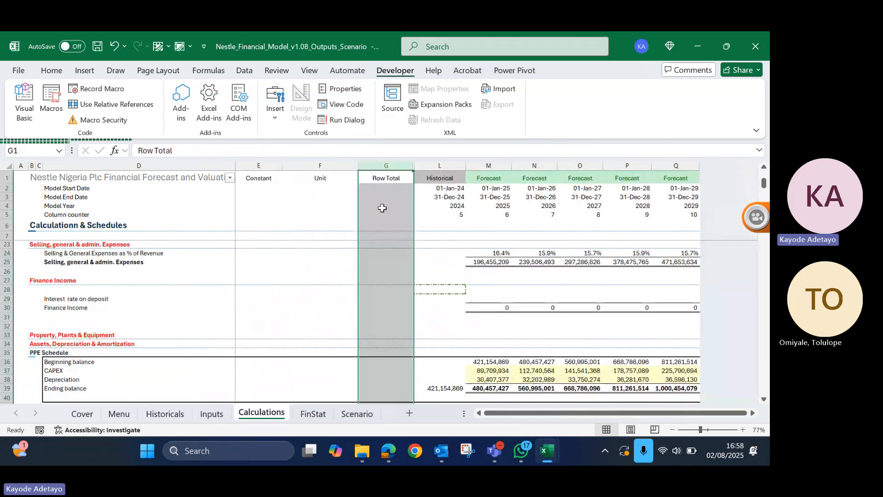
pyautogui.click(378, 180)
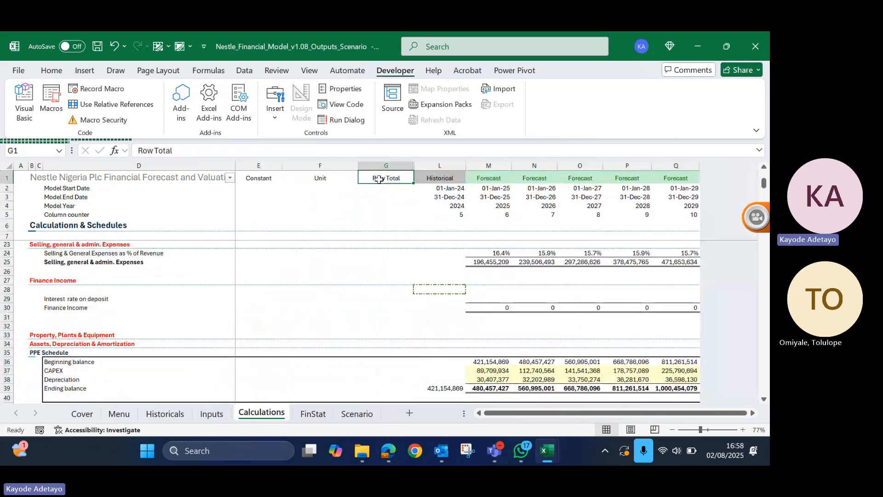
pyautogui.write('Sens')
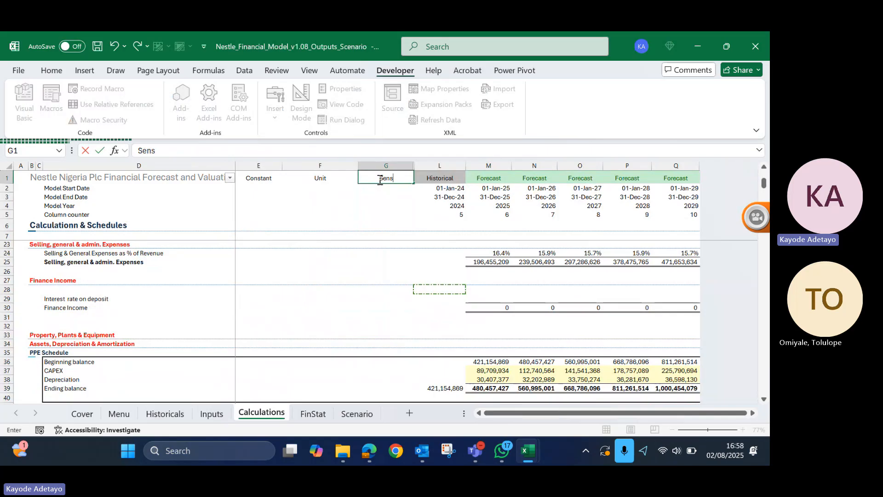
pyautogui.press('Return')
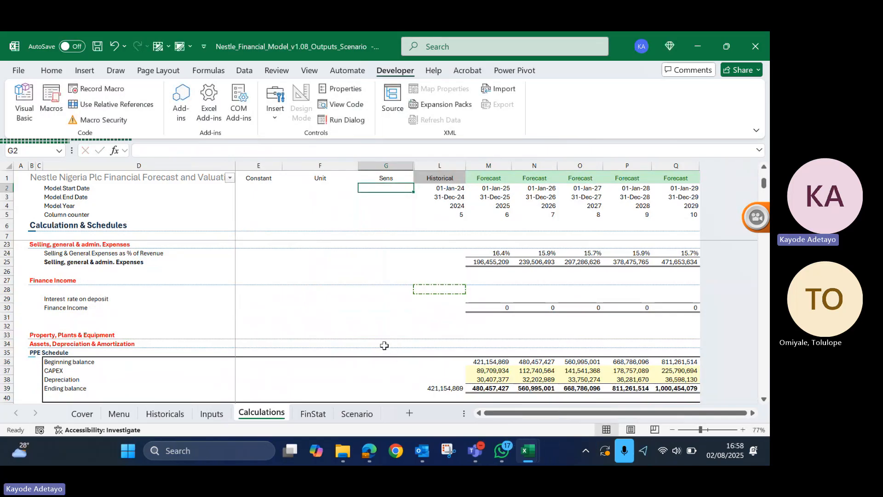
# - Link the Sens cell G10 for food revenue YoY growth rate to the best case adjustment in Scenario!E15
pyautogui.scroll(6, 385, 346)
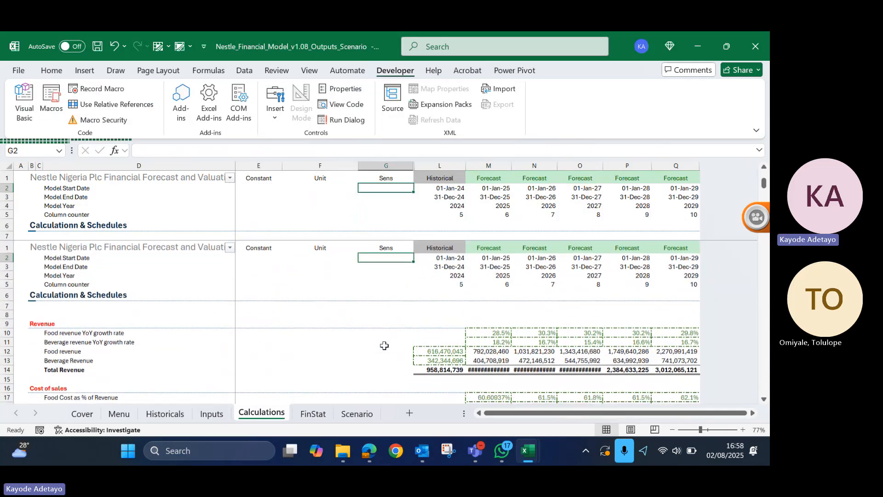
pyautogui.click(416, 263)
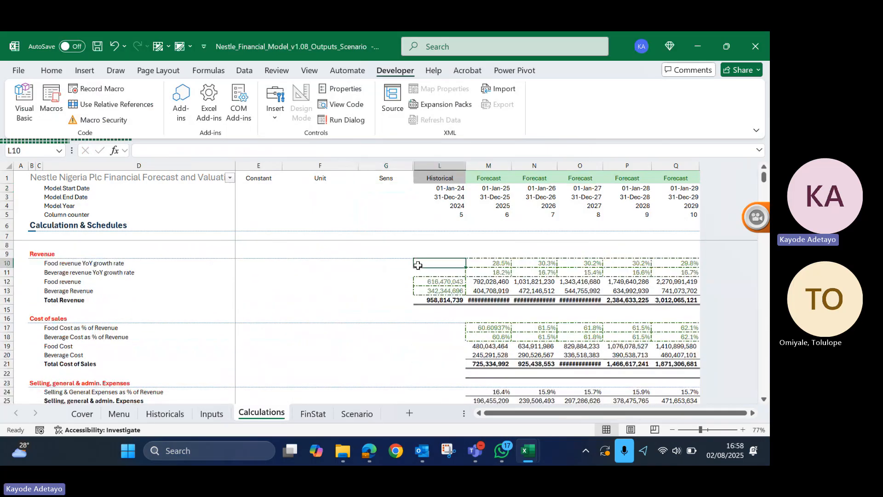
pyautogui.click(486, 264)
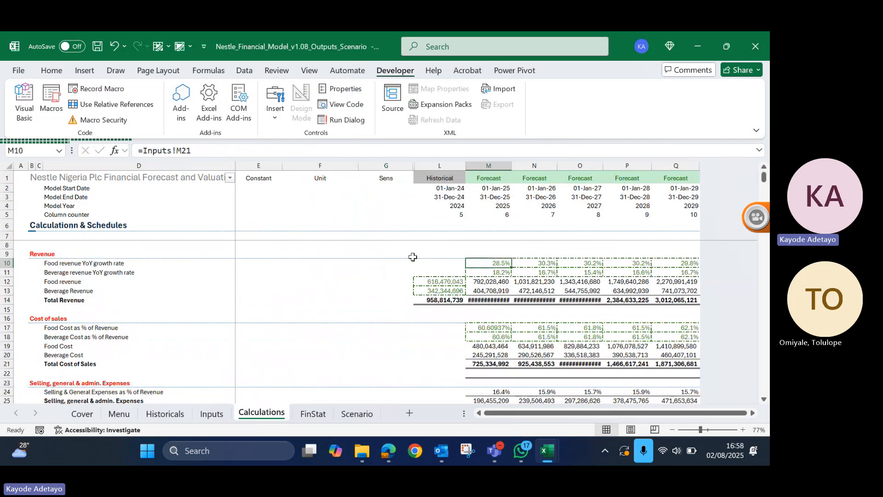
pyautogui.click(386, 261)
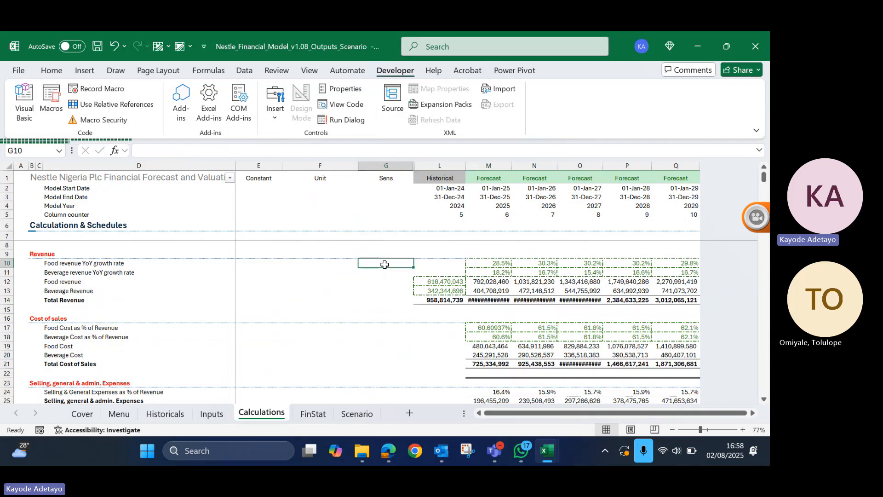
pyautogui.write('=')
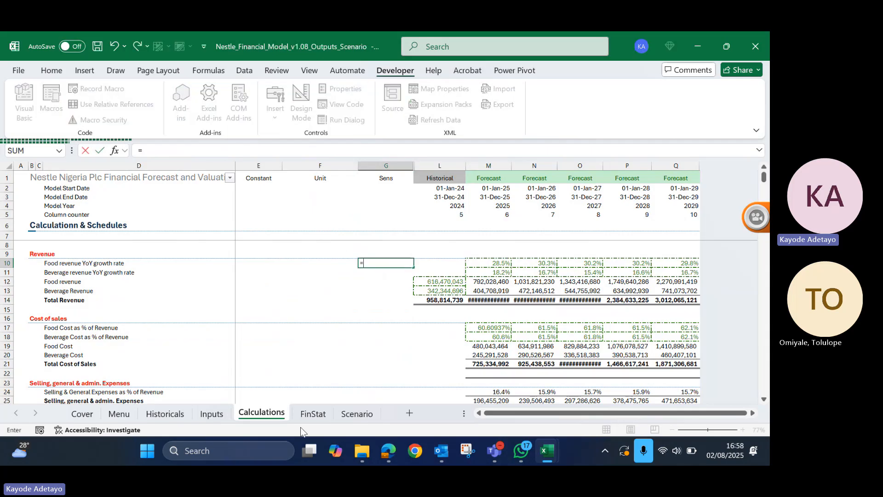
pyautogui.click(213, 413)
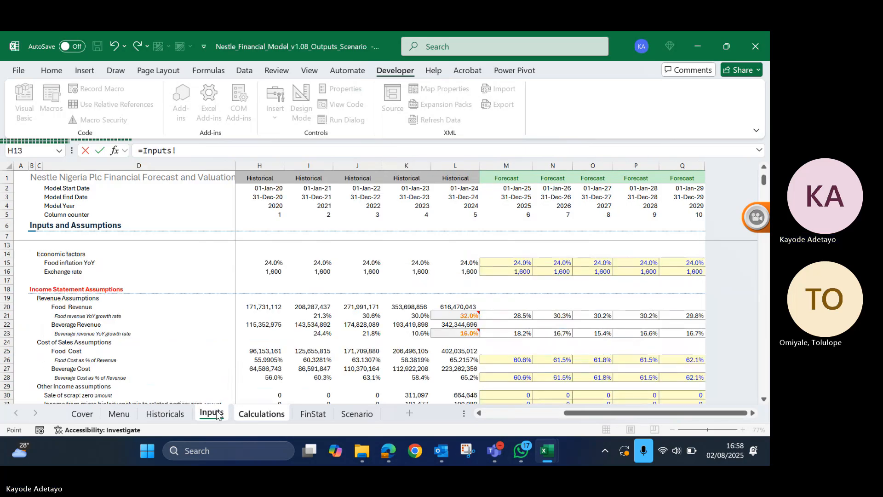
pyautogui.click(354, 413)
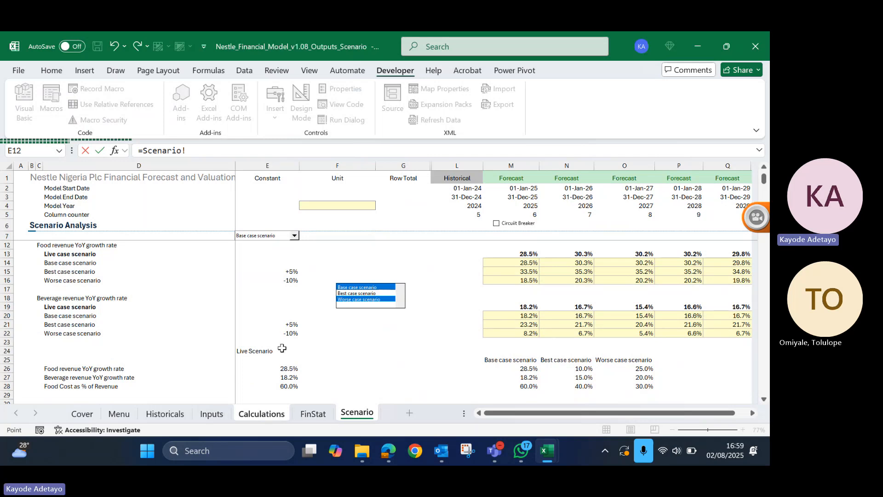
pyautogui.scroll(2, 305, 333)
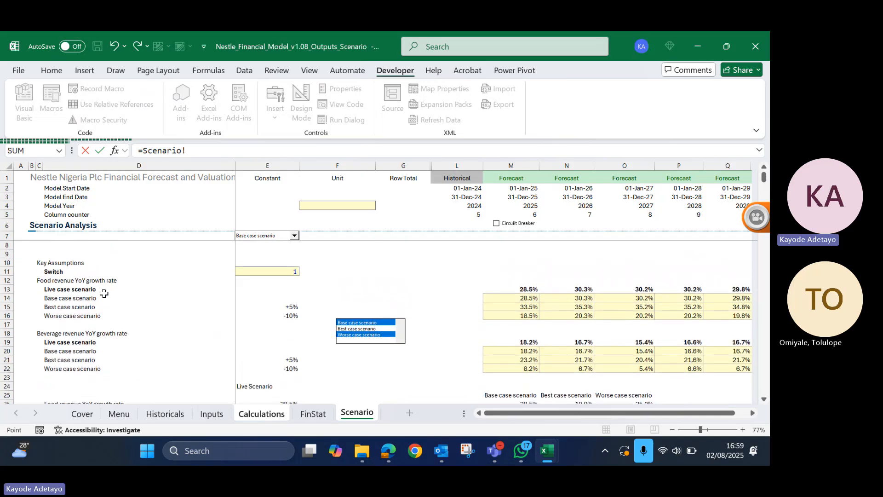
pyautogui.click(285, 307)
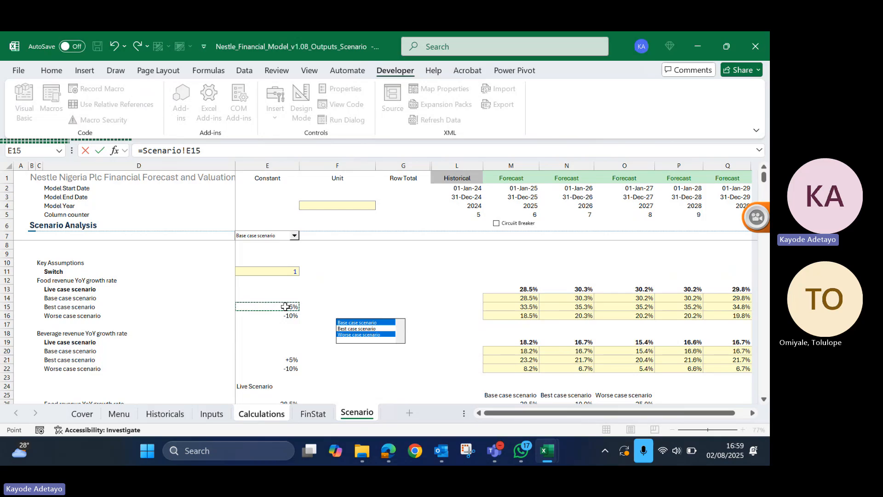
pyautogui.press('Return')
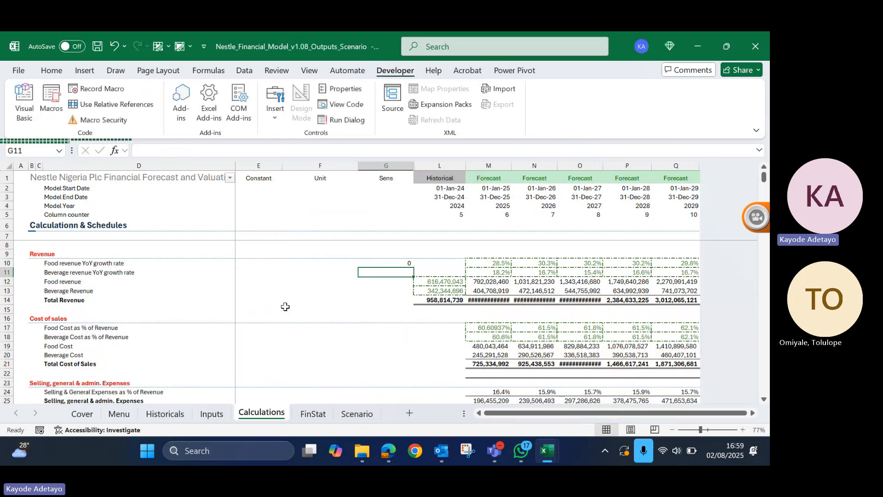
# - Copy the signed percentage format of Scenario cell E15 onto the Sens cell G10 on the Calculations sheet
pyautogui.click(357, 414)
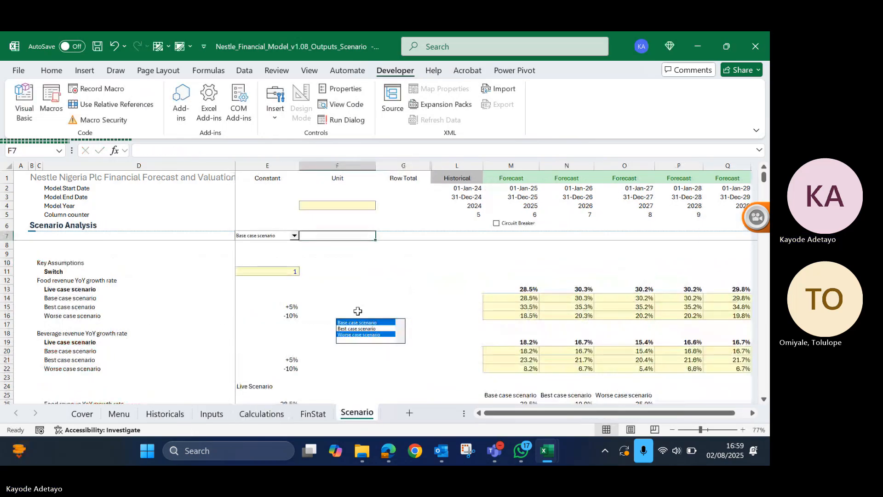
pyautogui.click(296, 307)
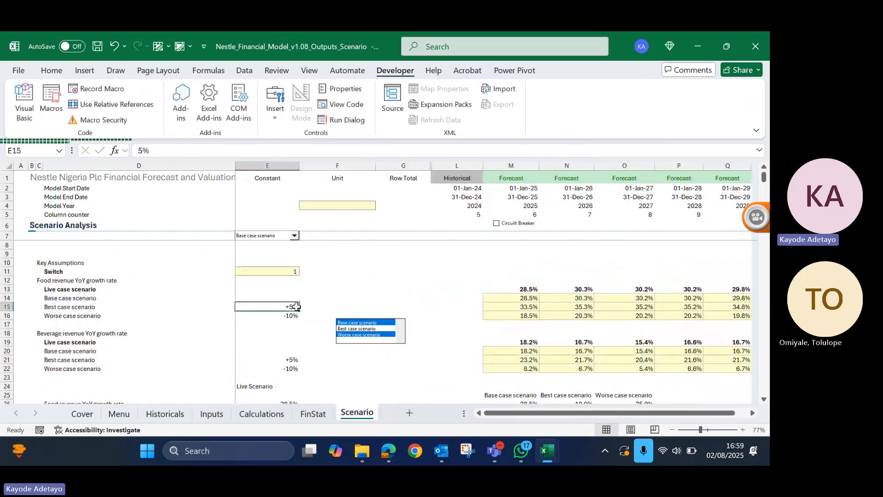
pyautogui.press('alt')
pyautogui.press('h')
pyautogui.press('c')
pyautogui.press('f')
pyautogui.press('p')
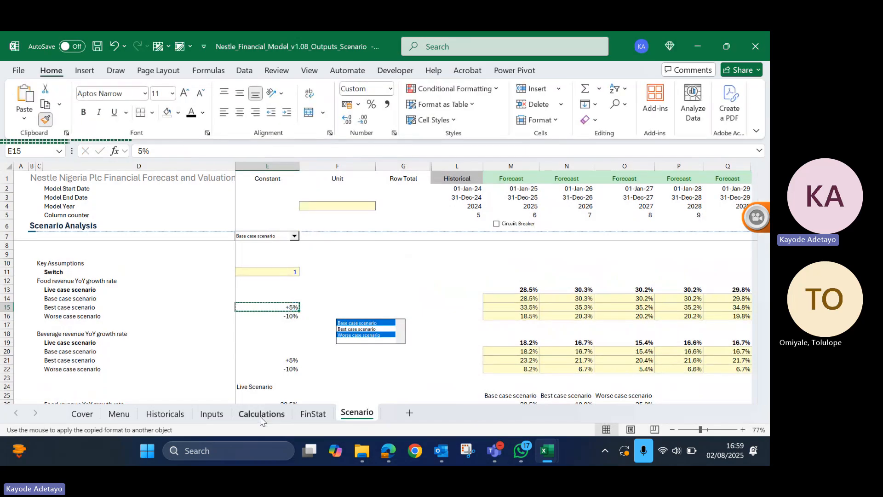
pyautogui.click(262, 413)
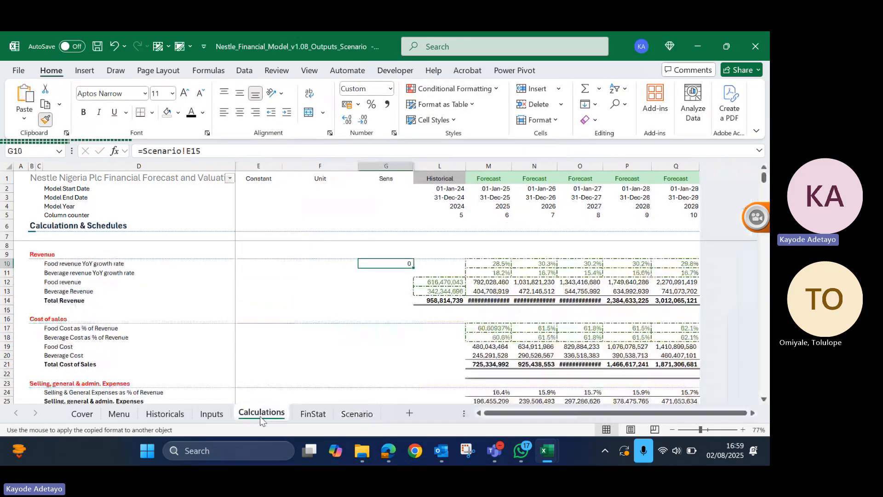
pyautogui.click(392, 261)
# - Change the food revenue growth formula in M10 to =Inputs!M21+$G$10 and apply it across the forecast years through Q10
pyautogui.click(476, 262)
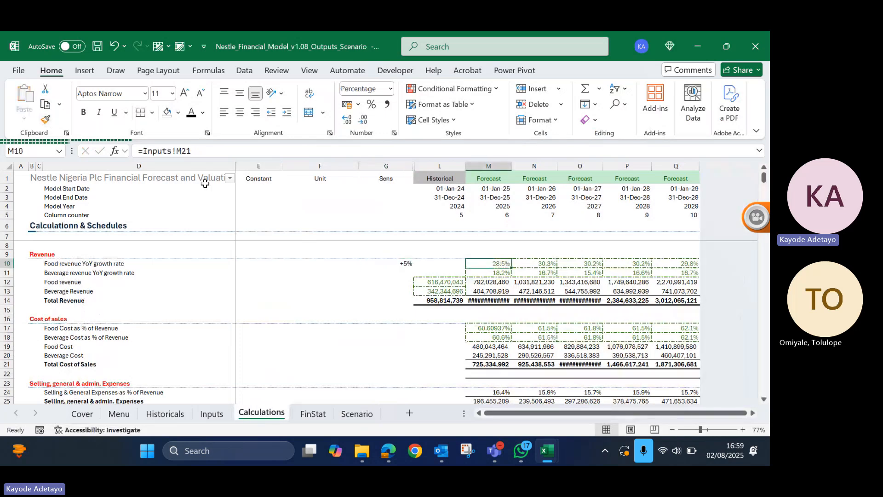
pyautogui.click(220, 152)
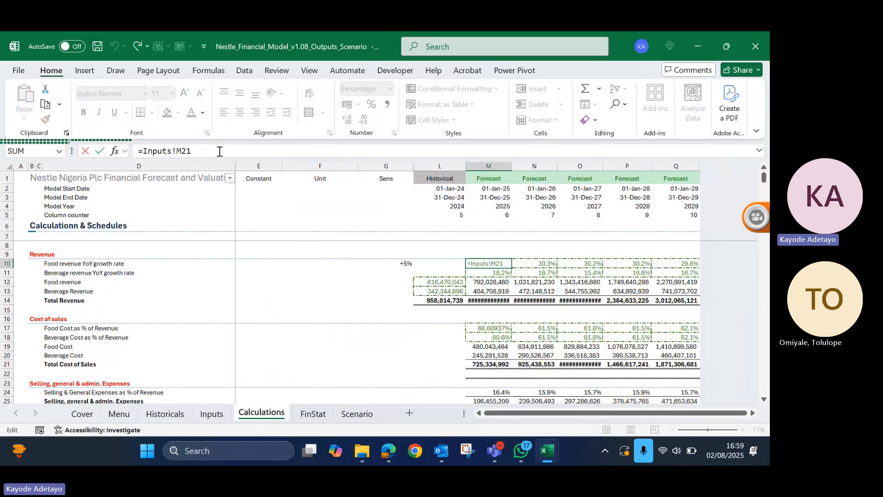
pyautogui.write('+')
pyautogui.click(404, 266)
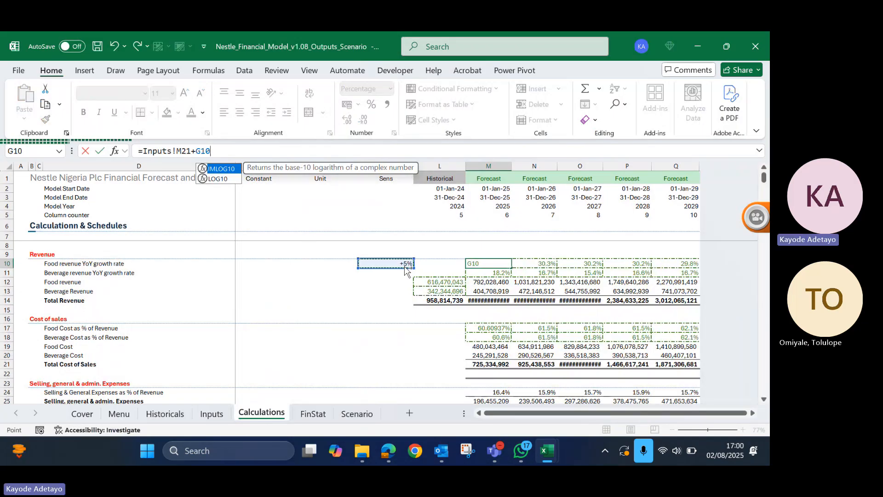
pyautogui.press('Return')
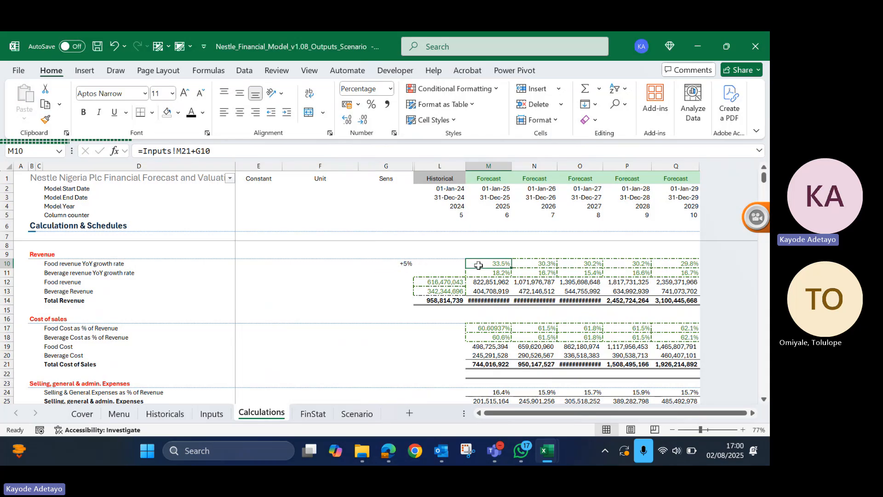
pyautogui.click(199, 151)
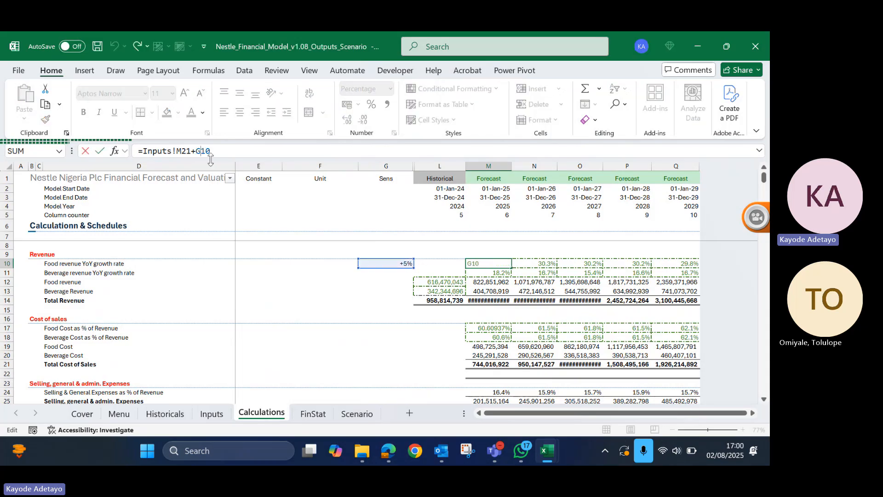
pyautogui.press('F4')
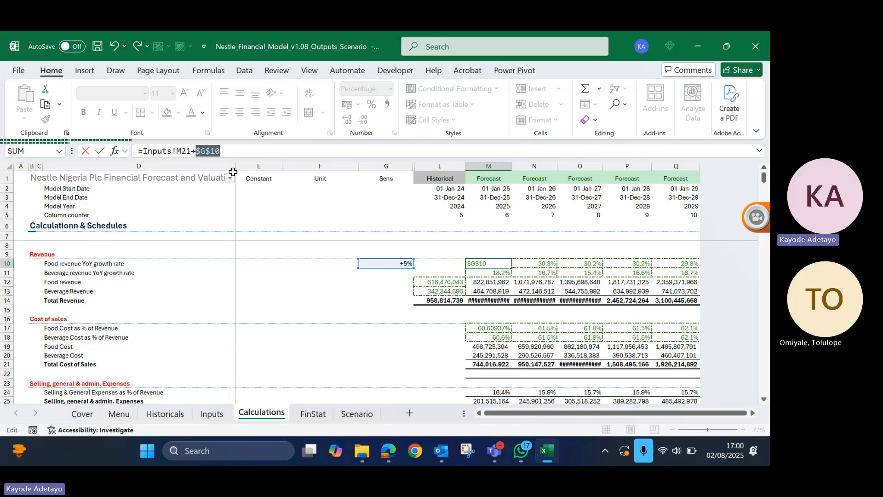
pyautogui.hotkey('ctrl', 'Return')
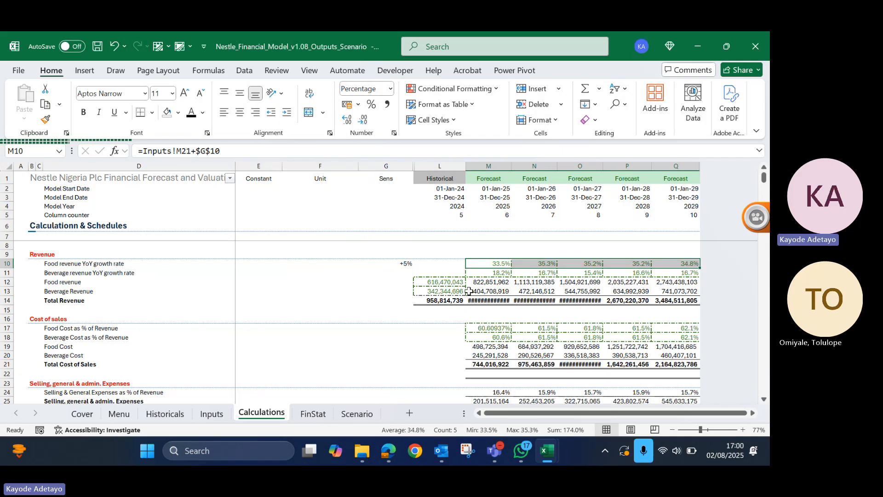
# - AutoFit the widths of forecast columns M to Q to the Total Revenue figures in row 14
pyautogui.moveTo(479, 301); pyautogui.dragTo(668, 306)
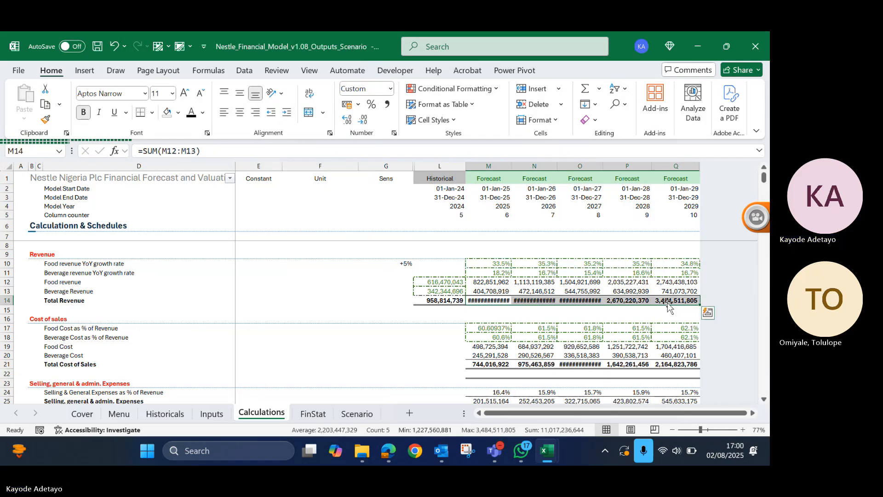
pyautogui.press('alt')
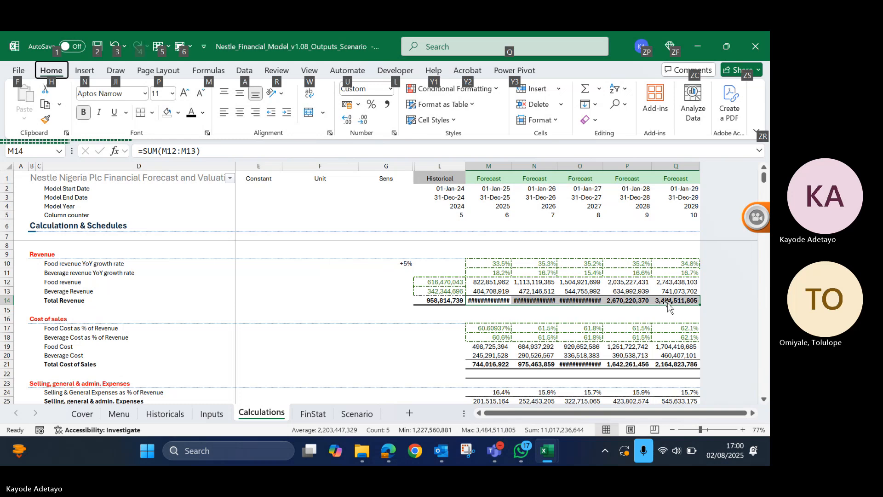
pyautogui.press('Escape')
pyautogui.hotkey('alt', 'h')
pyautogui.press('o')
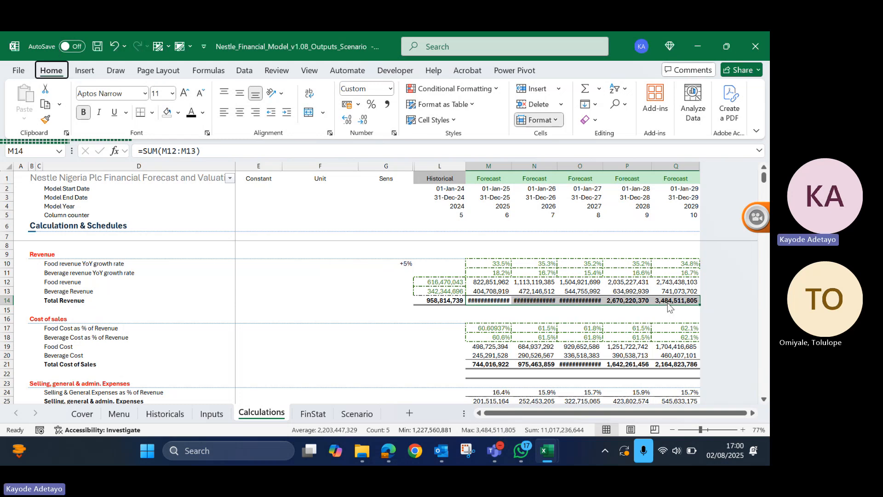
pyautogui.press('i')
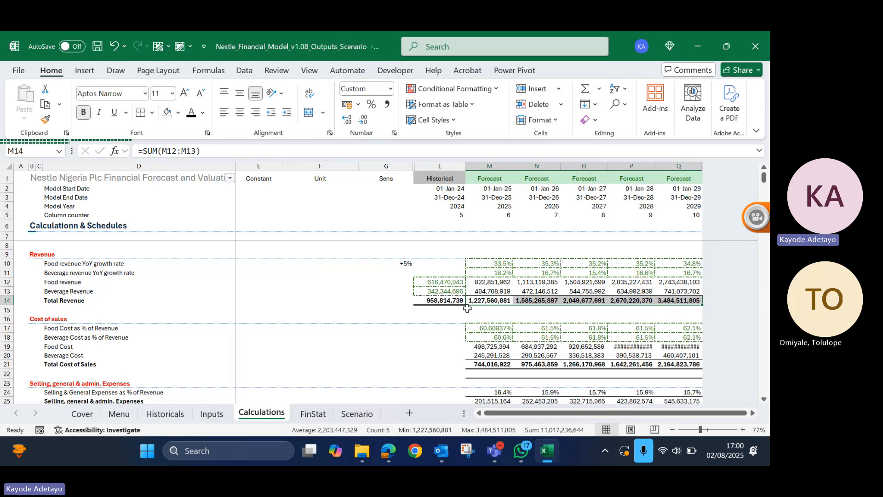
pyautogui.click(500, 311)
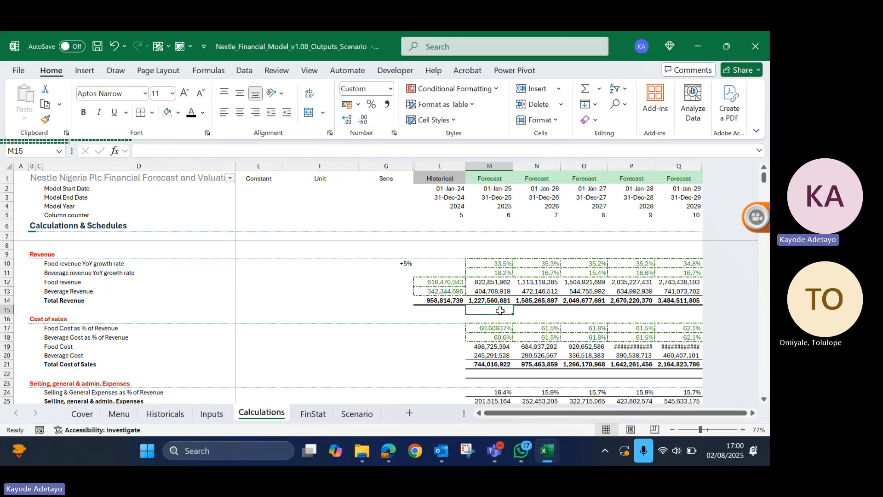
# - Set the food revenue best case adjustment in E15 of the Scenario sheet to 0%
pyautogui.click(357, 414)
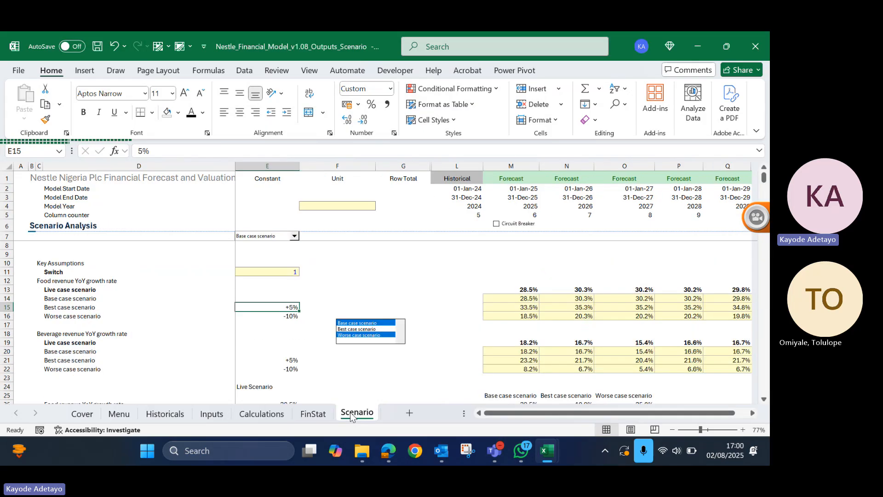
pyautogui.click(265, 307)
pyautogui.write('0')
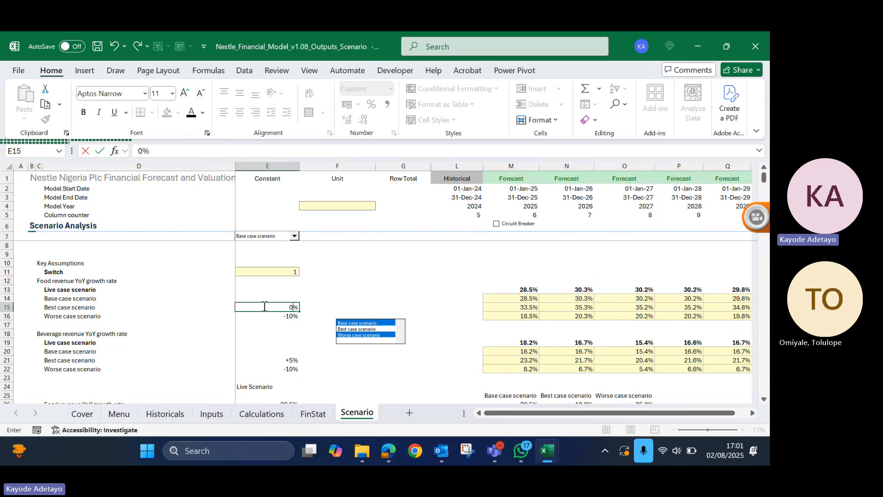
pyautogui.press('Return')
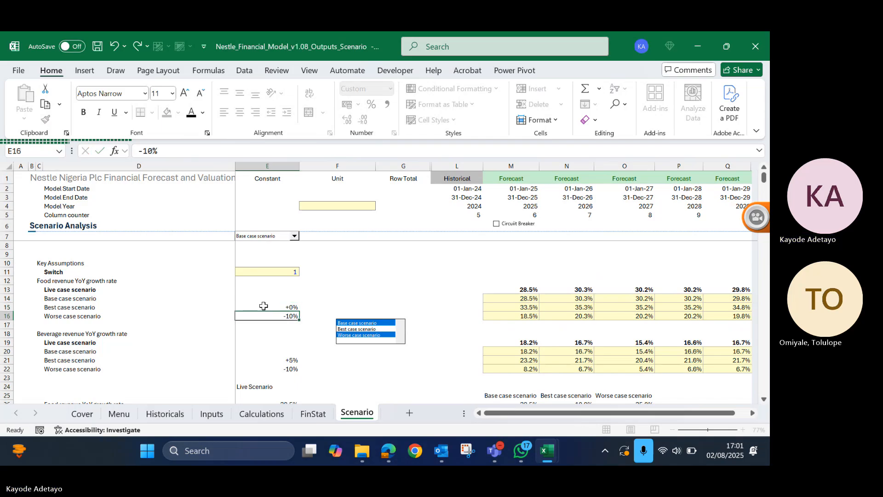
# - Copy the forecast Total Revenue in M14:Q14 of the Calculations sheet and paste it as values into row 8 starting at M8
pyautogui.click(261, 414)
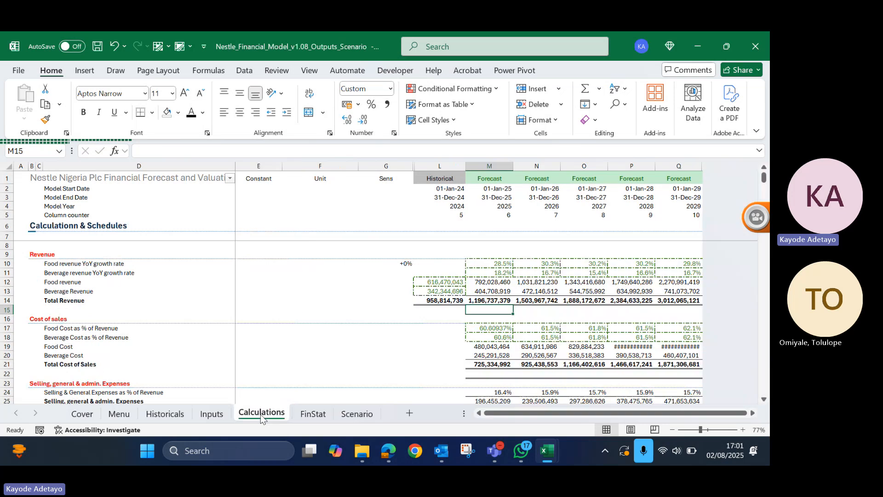
pyautogui.moveTo(486, 300); pyautogui.dragTo(664, 300)
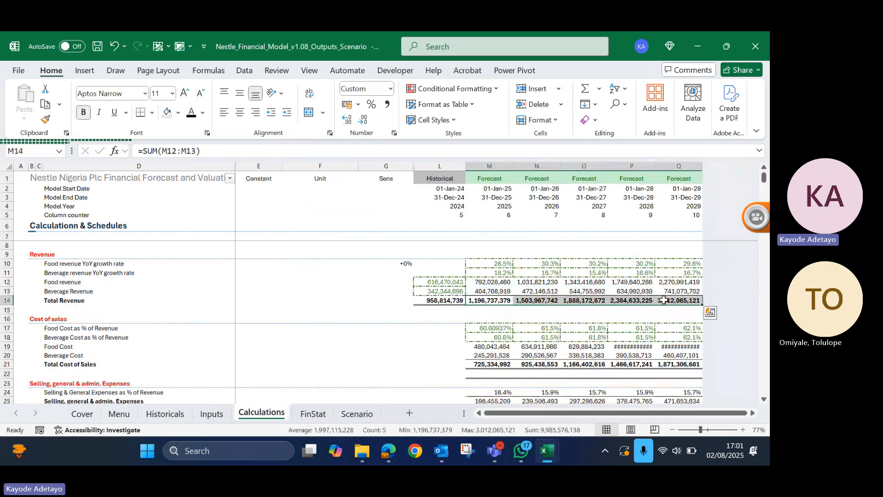
pyautogui.hotkey('ctrl', 'c')
pyautogui.click(494, 246)
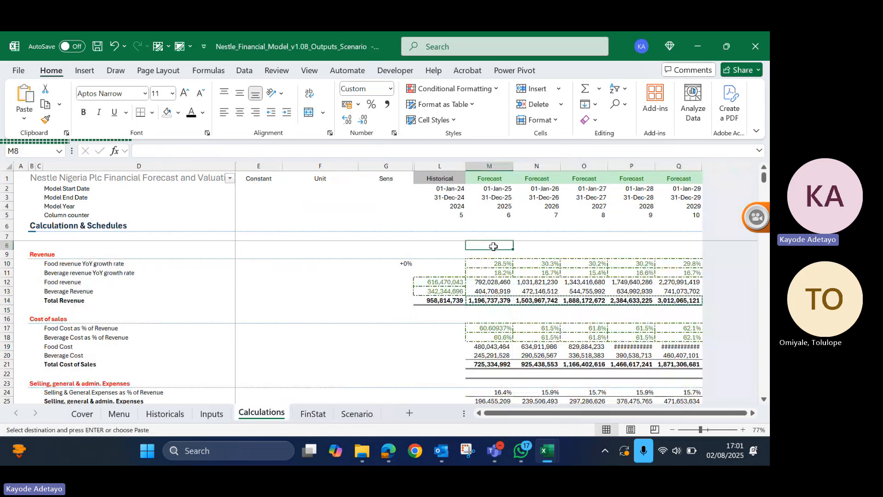
pyautogui.press('alt')
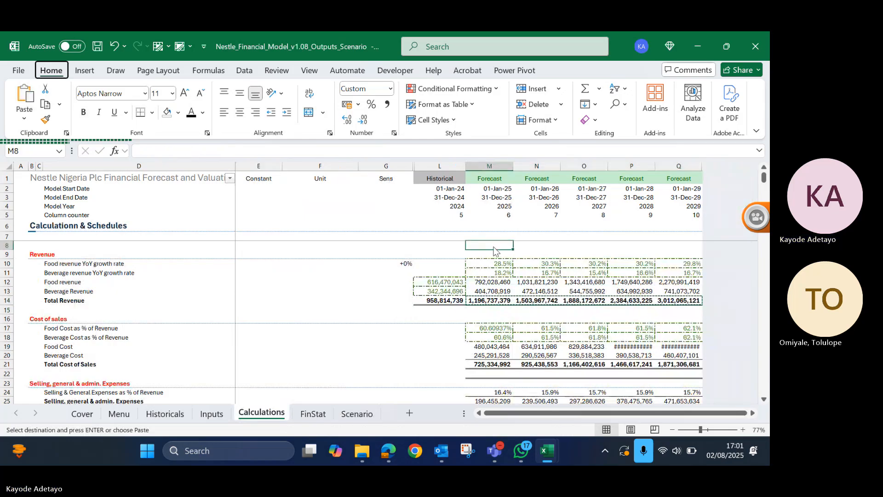
pyautogui.press('e')
pyautogui.press('s')
pyautogui.press('v')
pyautogui.press('Return')
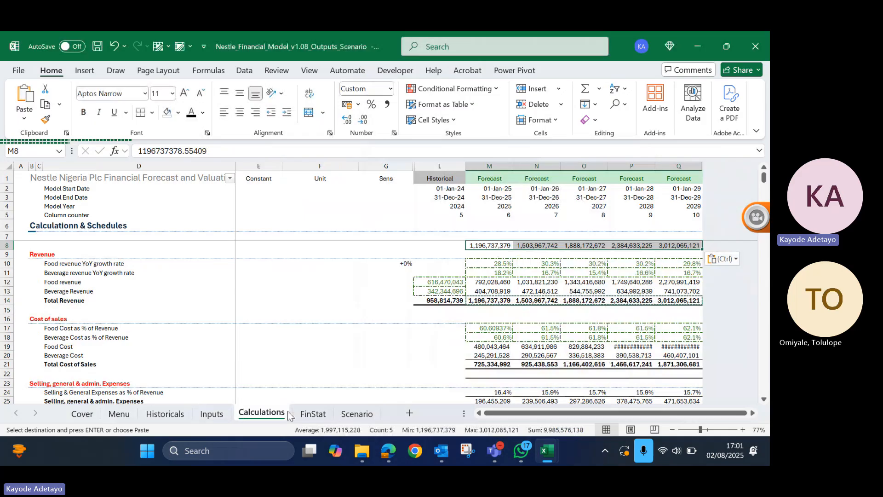
# - Set the food revenue best case adjustment in E15 of the Scenario sheet to 5%
pyautogui.click(361, 414)
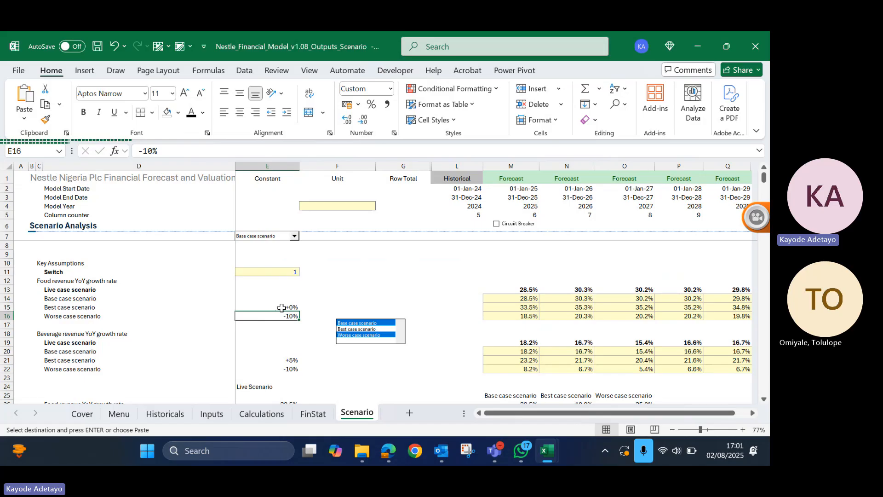
pyautogui.click(282, 308)
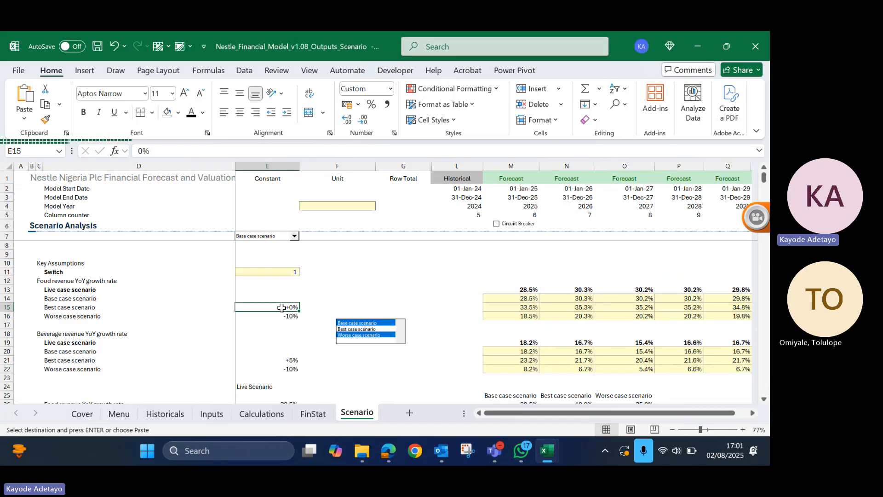
pyautogui.write('5')
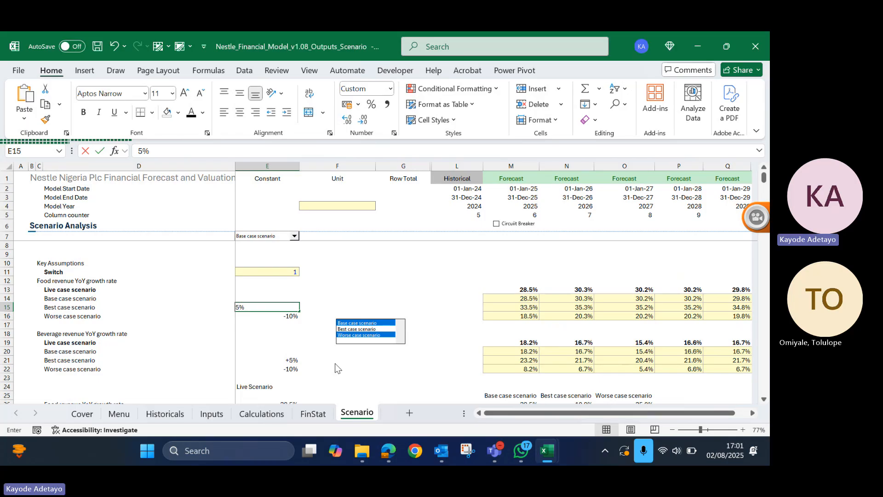
pyautogui.press('Return')
pyautogui.press('Return')
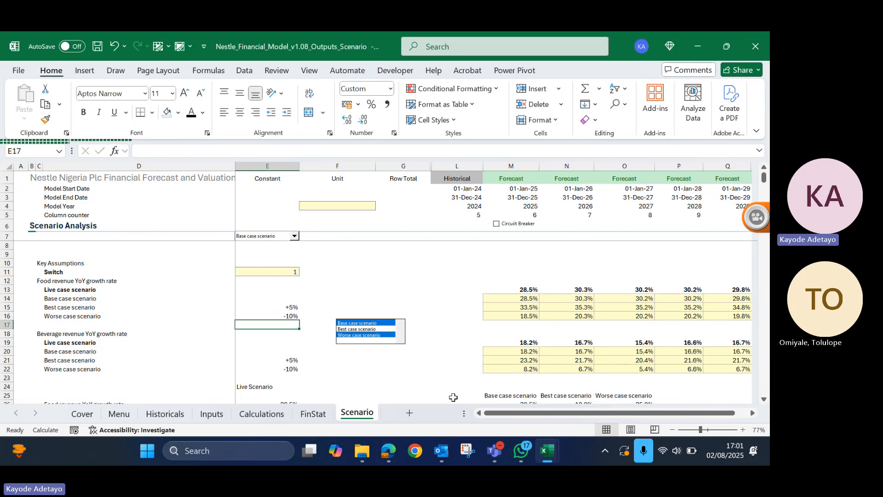
# - Enter =M14/M8-1 in M15 of the Calculations sheet, formatted as a percentage, to compare Total Revenue with the pasted baseline
pyautogui.click(257, 419)
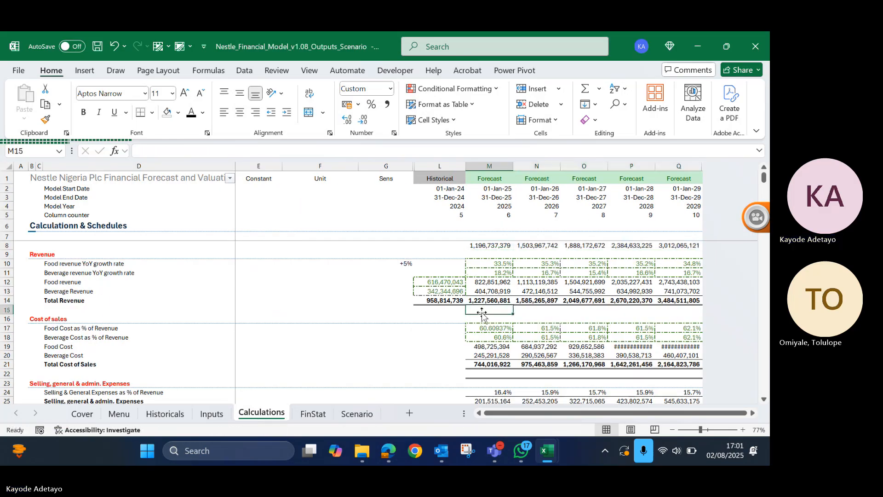
pyautogui.write('=')
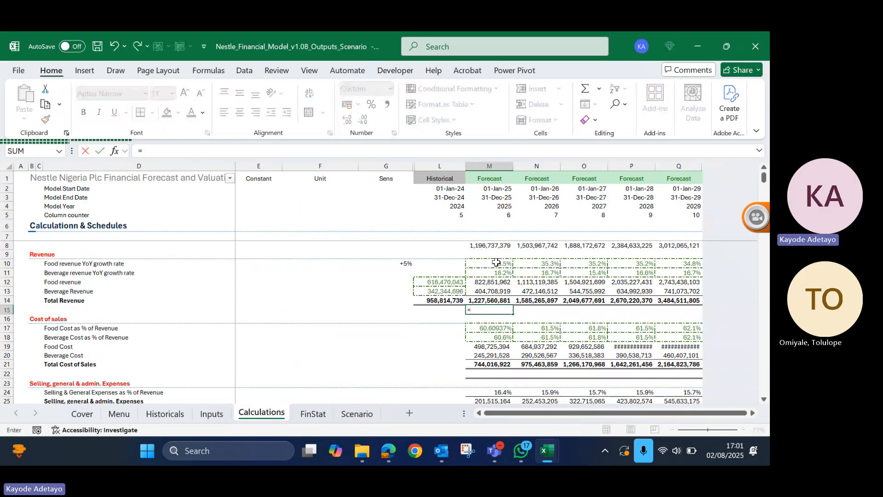
pyautogui.click(492, 299)
pyautogui.write('/')
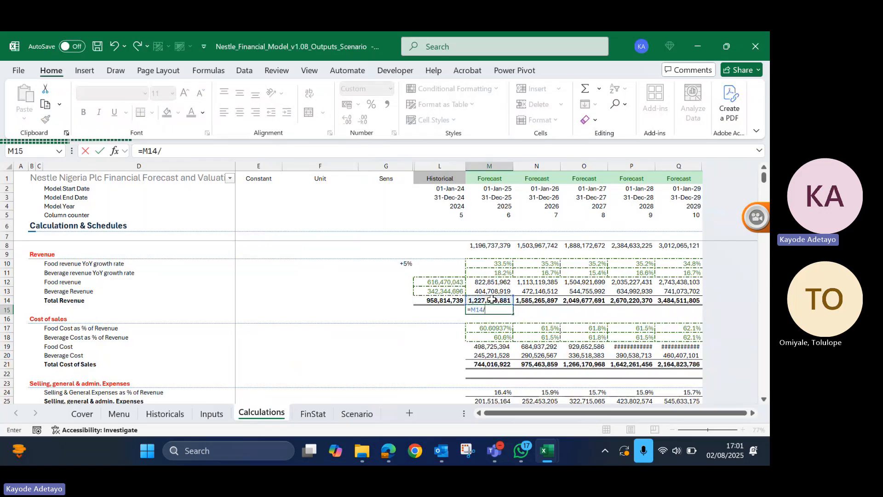
pyautogui.click(497, 244)
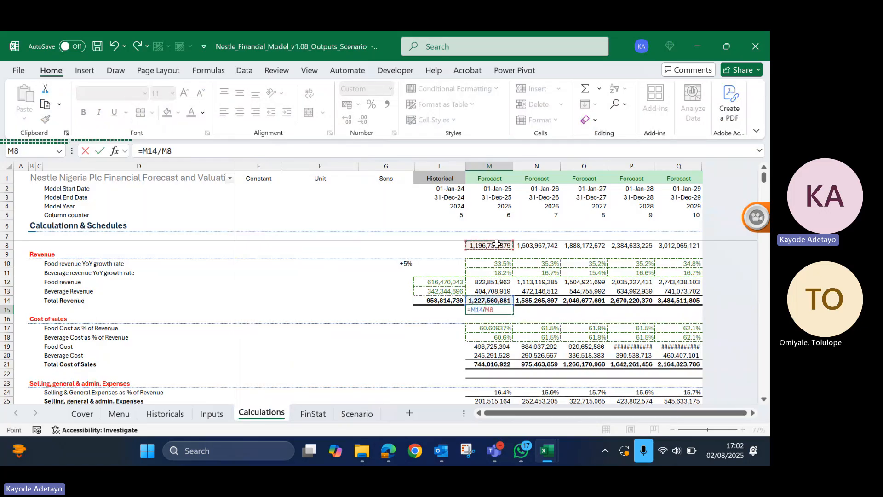
pyautogui.press('Return')
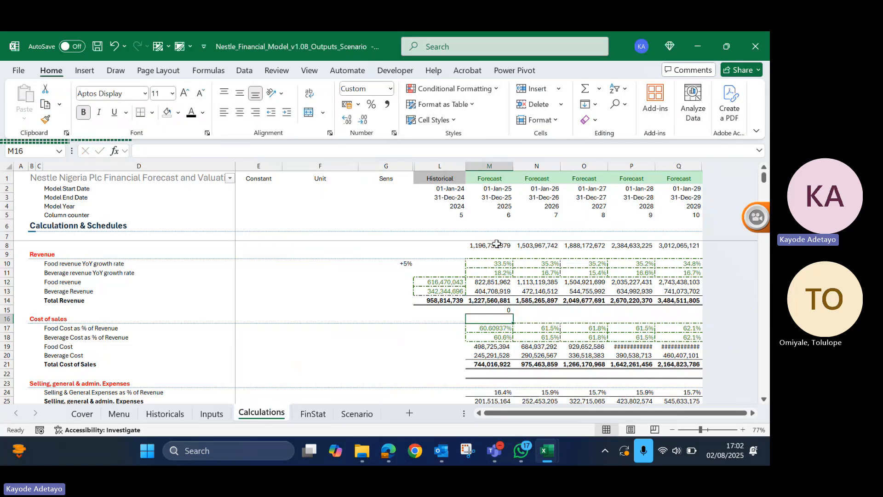
pyautogui.press('Up')
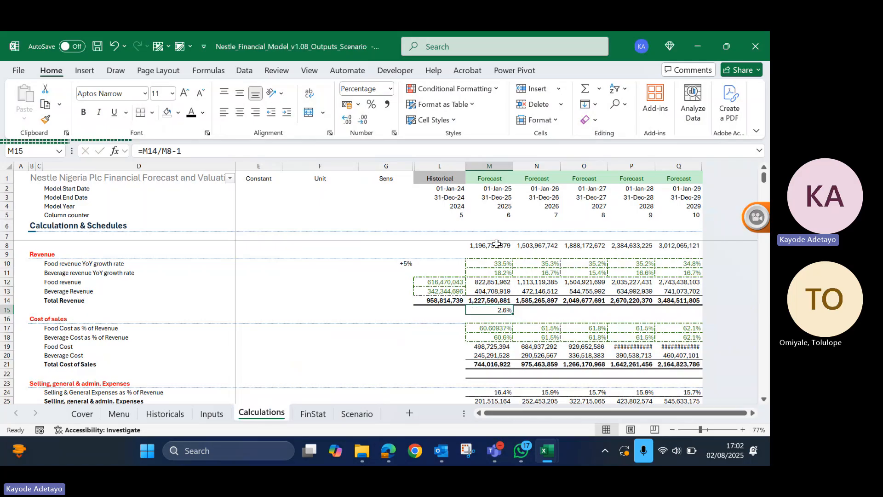
# - Fill the revenue change formula from M15 across the forecast years through Q15
pyautogui.hotkey('shift', 'Right')
pyautogui.hotkey('shift', 'Right')
pyautogui.hotkey('shift', 'Right')
pyautogui.hotkey('shift', 'Right')
pyautogui.hotkey('ctrl', 'r')
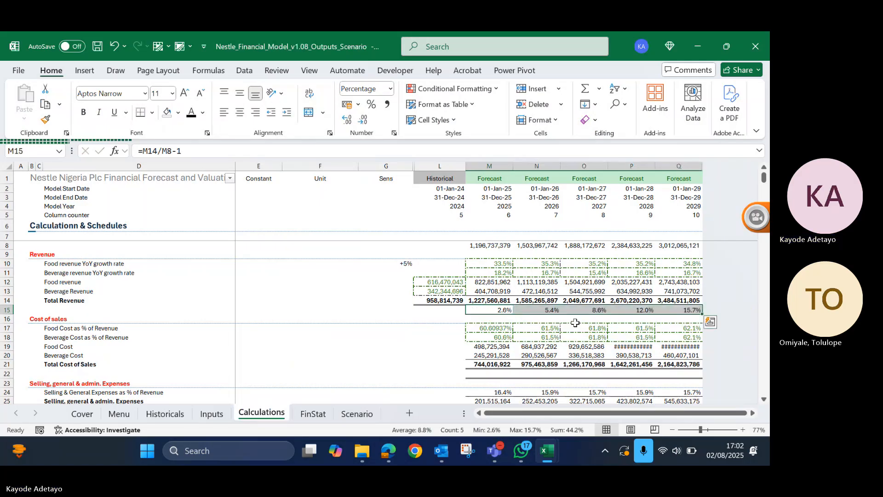
# - Delete the scenario list box beside the food revenue adjustments on the Scenario sheet
pyautogui.click(404, 266)
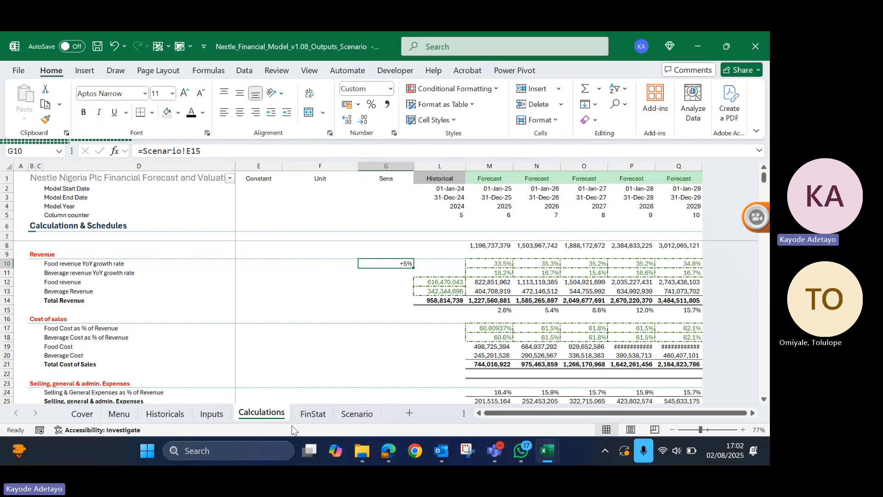
pyautogui.click(354, 414)
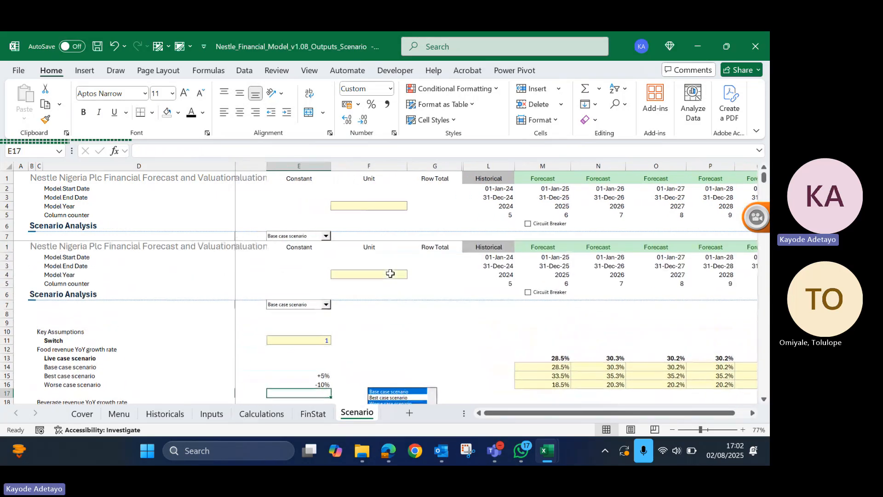
pyautogui.rightClick(393, 335)
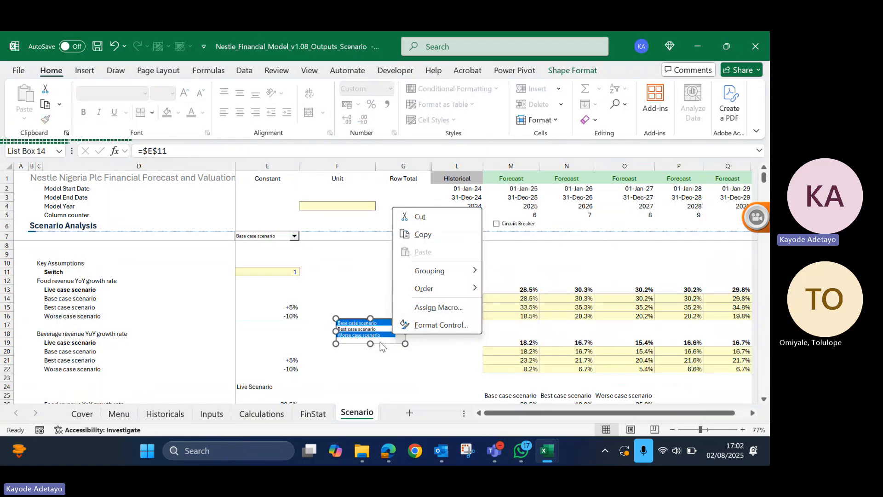
pyautogui.click(380, 344)
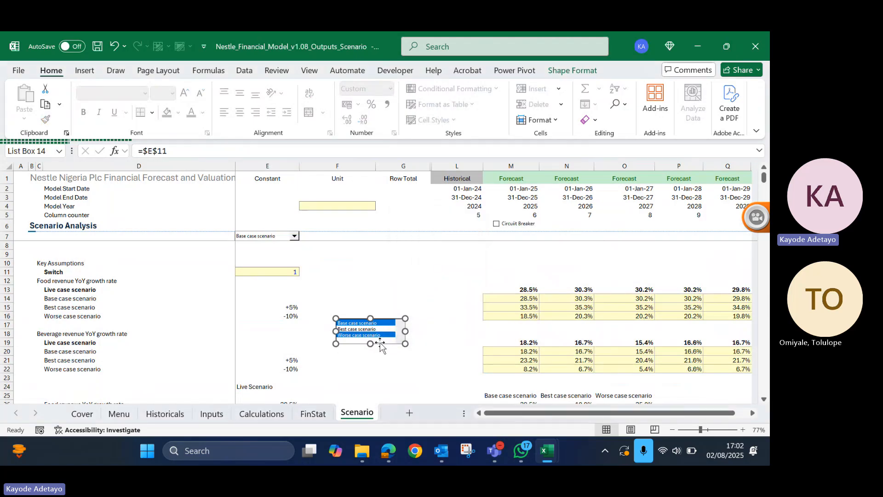
pyautogui.press('Delete')
pyautogui.click(365, 295)
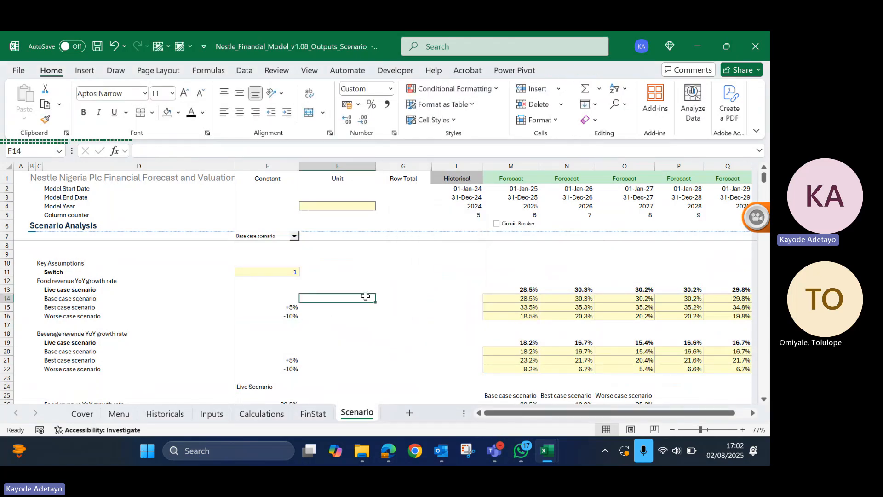
# - Examine the cost, expense and PPE schedules on the Calculations sheet and the statement of profit or loss on the FinStat sheet
pyautogui.scroll(1, 365, 296)
pyautogui.scroll(-1, 365, 295)
pyautogui.hscroll(-1, 366, 296)
pyautogui.click(268, 414)
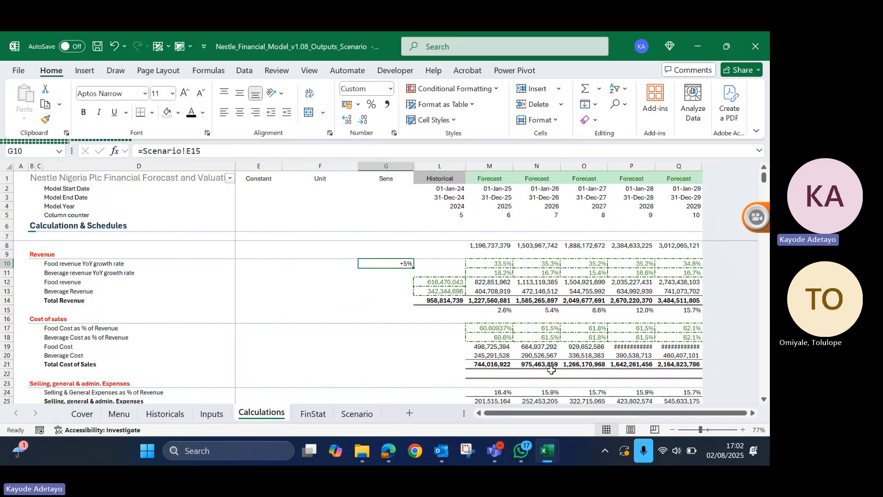
pyautogui.click(468, 346)
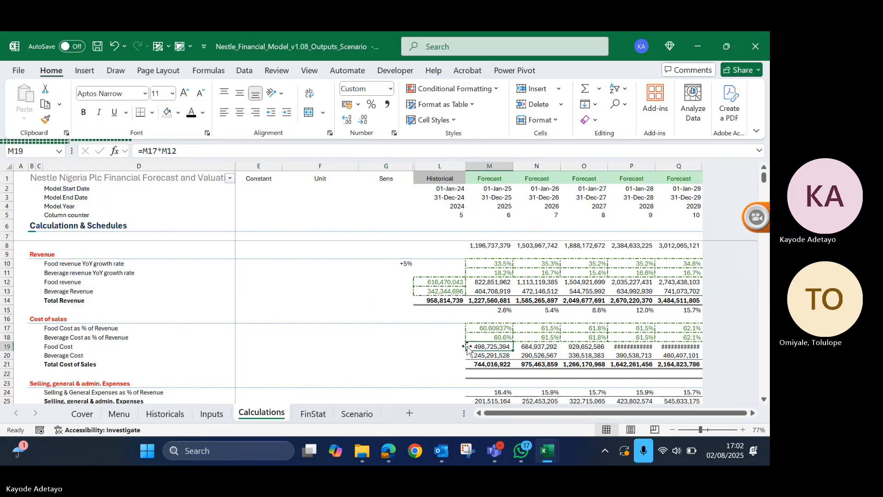
pyautogui.scroll(-5, 468, 346)
pyautogui.scroll(-2, 468, 347)
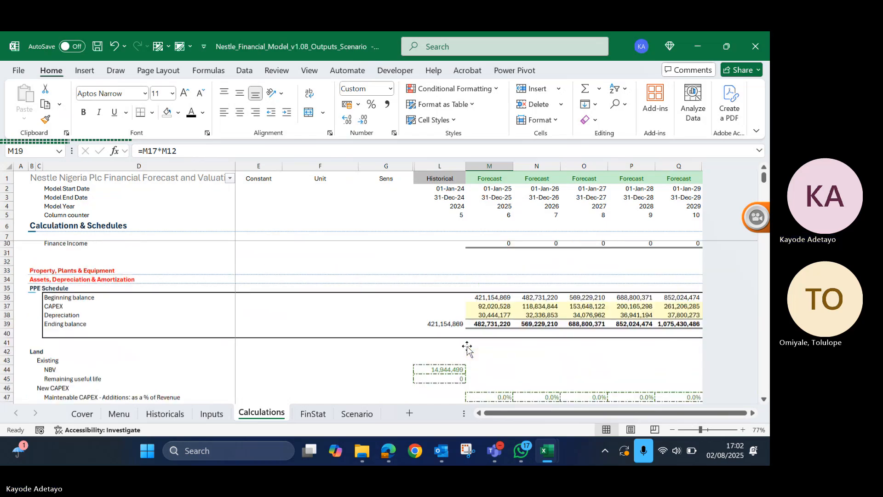
pyautogui.scroll(4, 467, 346)
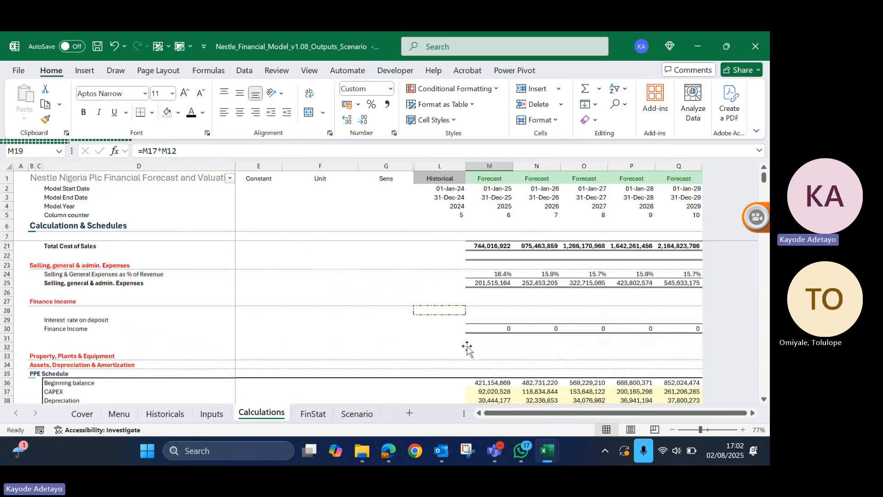
pyautogui.scroll(2, 468, 347)
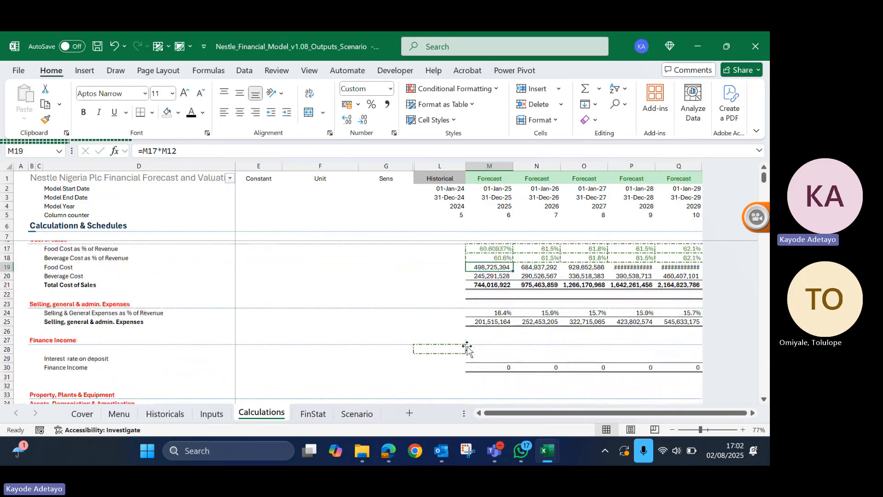
pyautogui.scroll(-4, 467, 347)
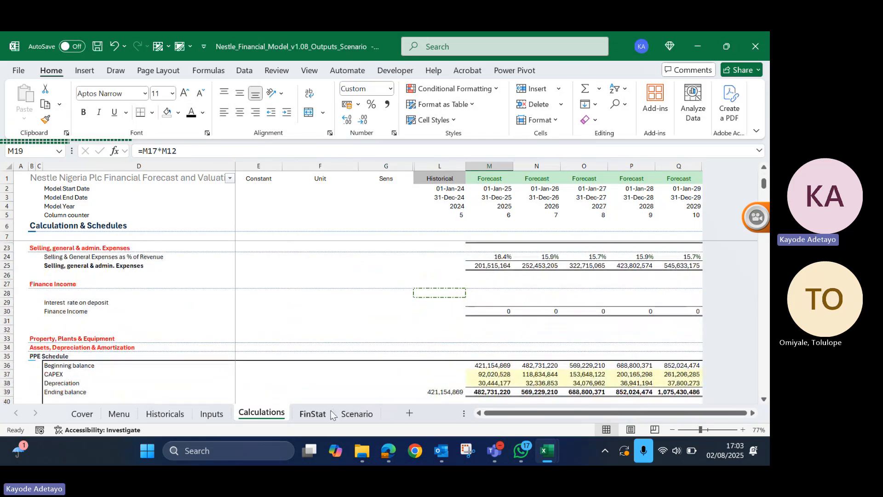
pyautogui.click(314, 414)
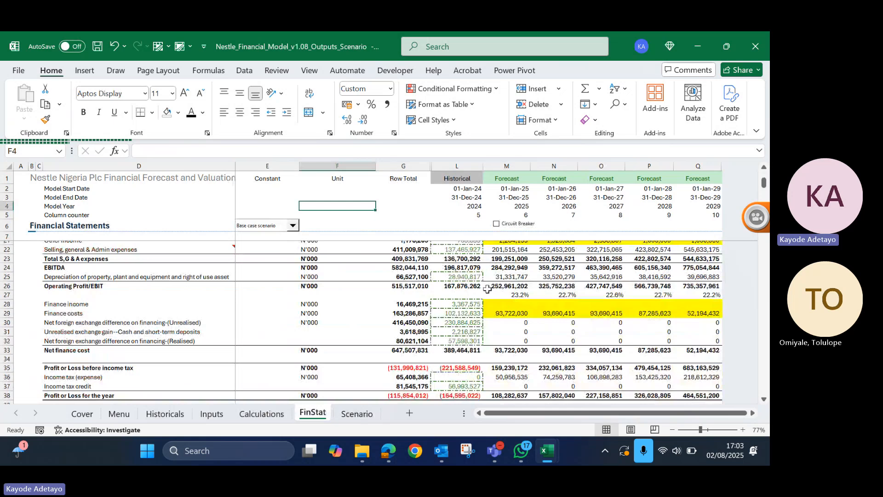
pyautogui.scroll(2, 487, 289)
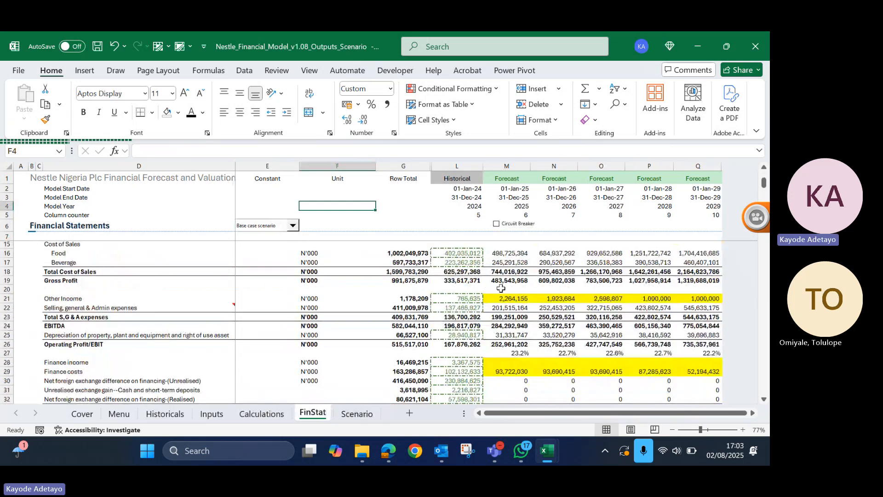
pyautogui.scroll(3, 500, 288)
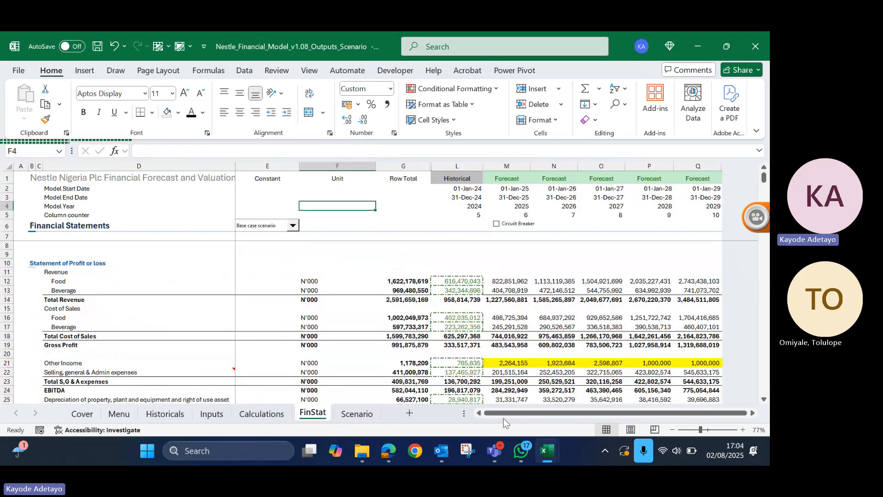
# - Enter the label "Food growth rate" in M31 of the Scenario sheet, below the scenario comparison table
pyautogui.click(366, 413)
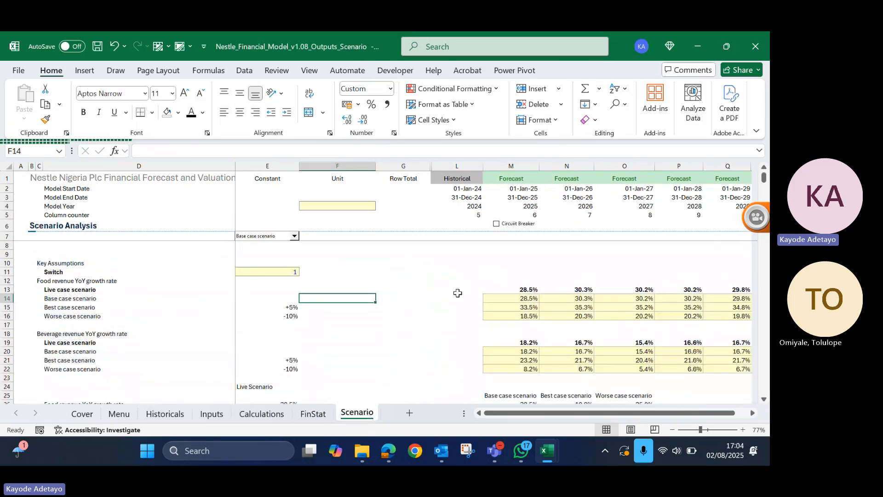
pyautogui.scroll(-1, 458, 293)
pyautogui.scroll(-4, 457, 293)
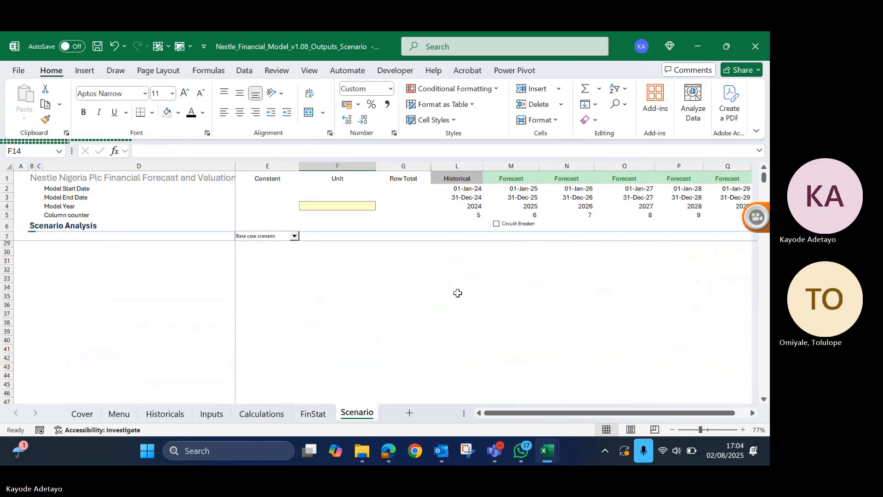
pyautogui.click(498, 324)
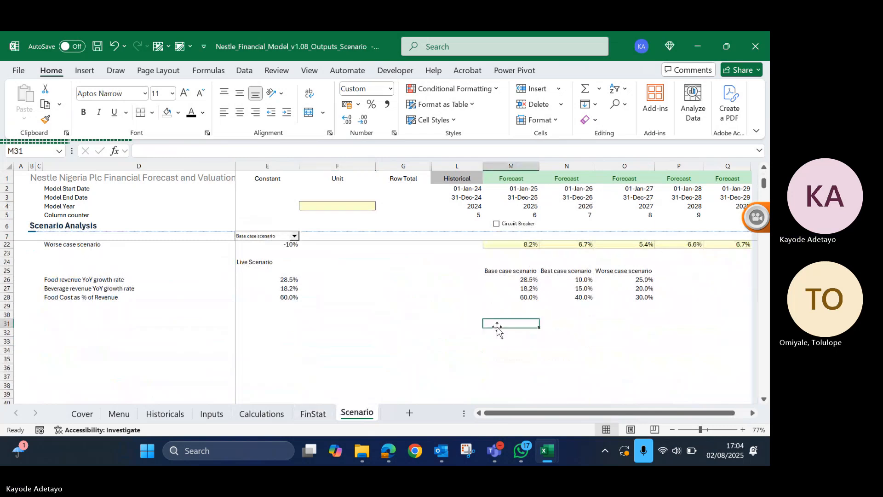
pyautogui.write('Food')
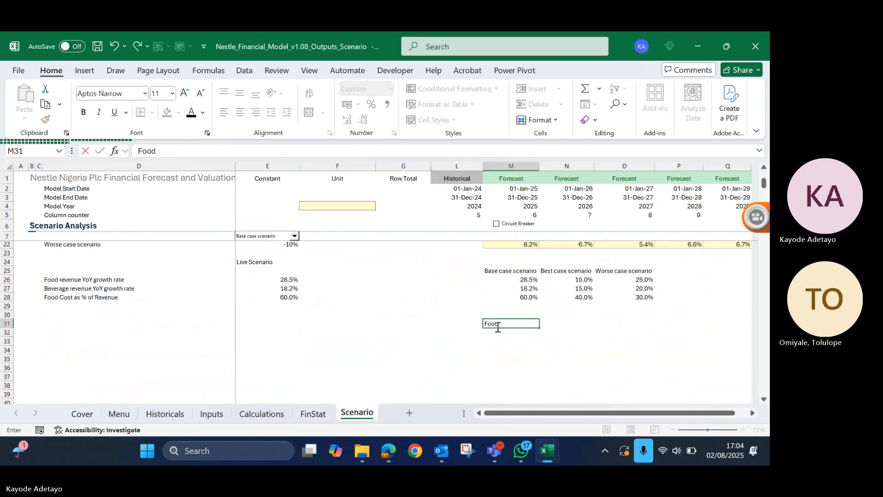
pyautogui.write(' growth')
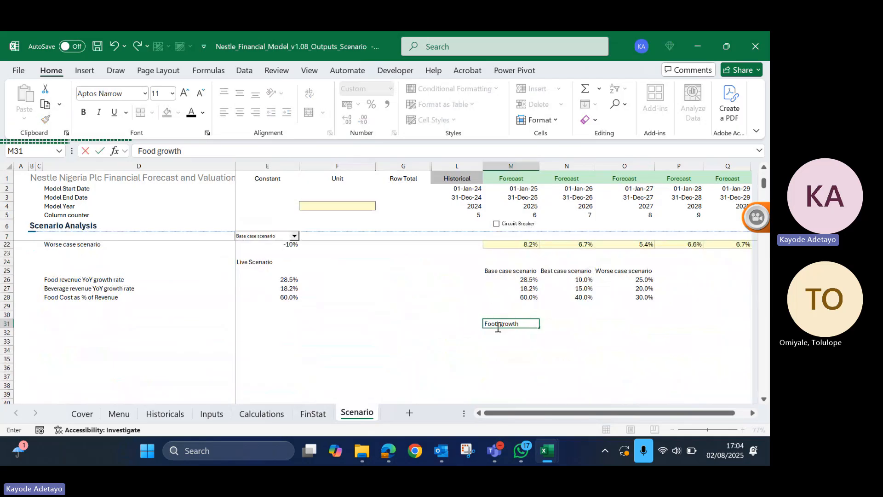
pyautogui.write('rate')
pyautogui.press('Return')
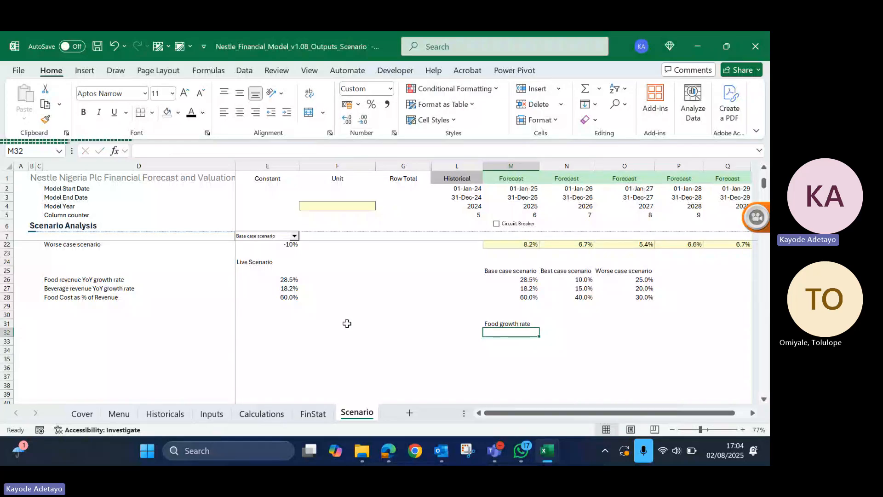
# - Copy the 2025 base case food revenue growth rate from M14 into M32, below the Food growth rate label
pyautogui.scroll(5, 347, 324)
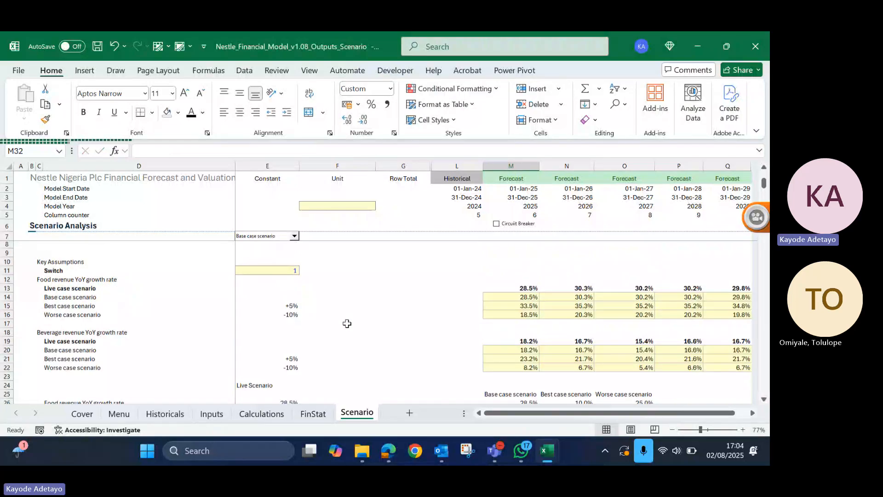
pyautogui.click(515, 297)
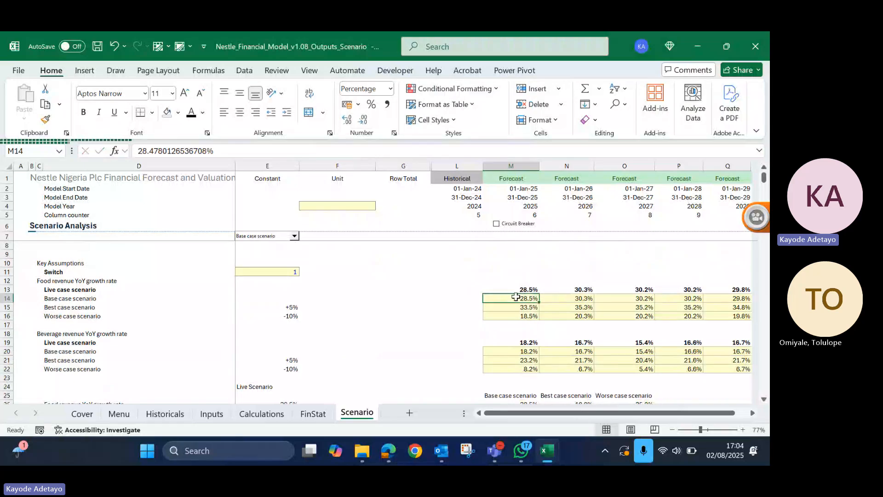
pyautogui.hotkey('ctrl', 'c')
pyautogui.scroll(-7, 551, 318)
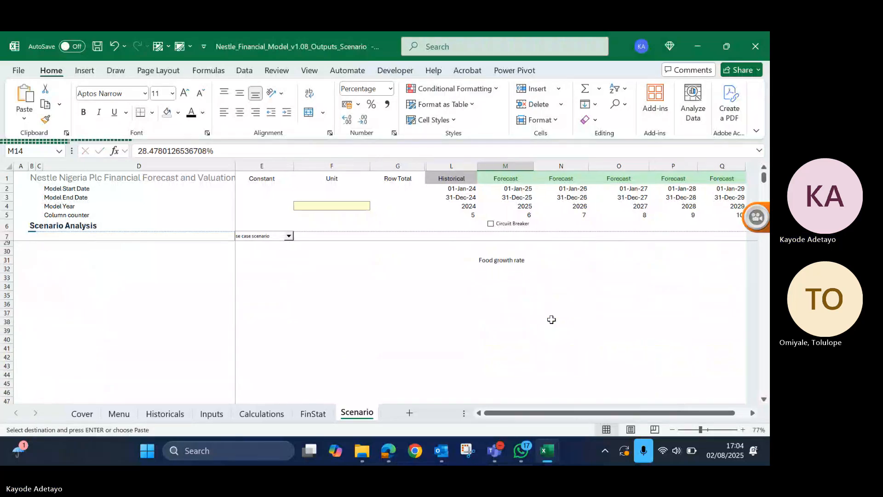
pyautogui.scroll(4, 552, 320)
pyautogui.scroll(3, 519, 336)
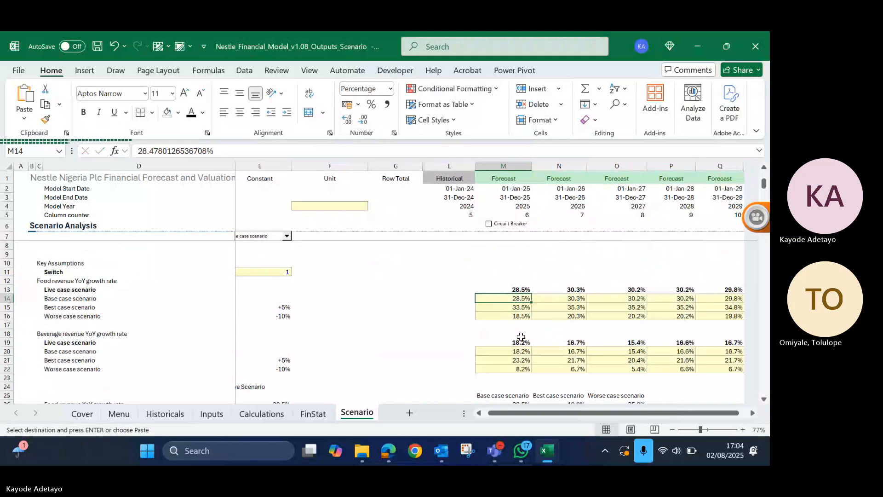
pyautogui.scroll(-6, 521, 337)
pyautogui.click(510, 289)
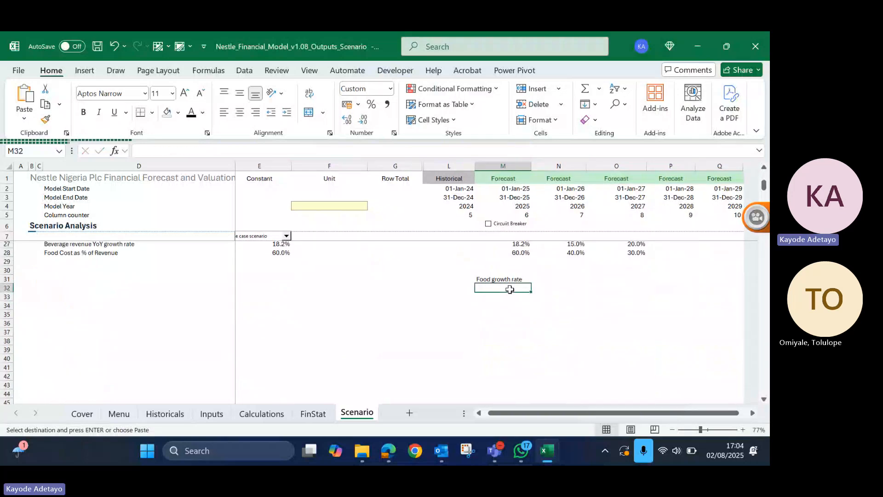
pyautogui.hotkey('ctrl', 'v')
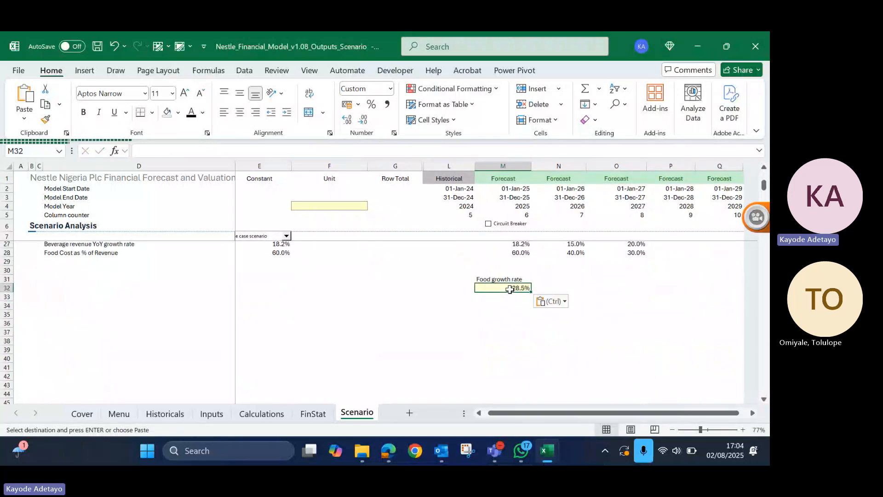
# - Enter the formula =M32-5% in L32 and format the cell as a percentage
pyautogui.click(459, 288)
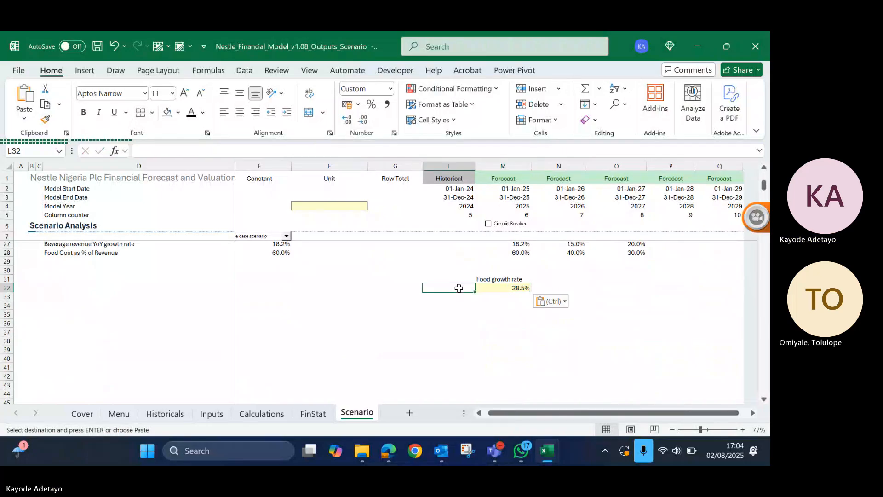
pyautogui.press('Escape')
pyautogui.write('=')
pyautogui.press('Right')
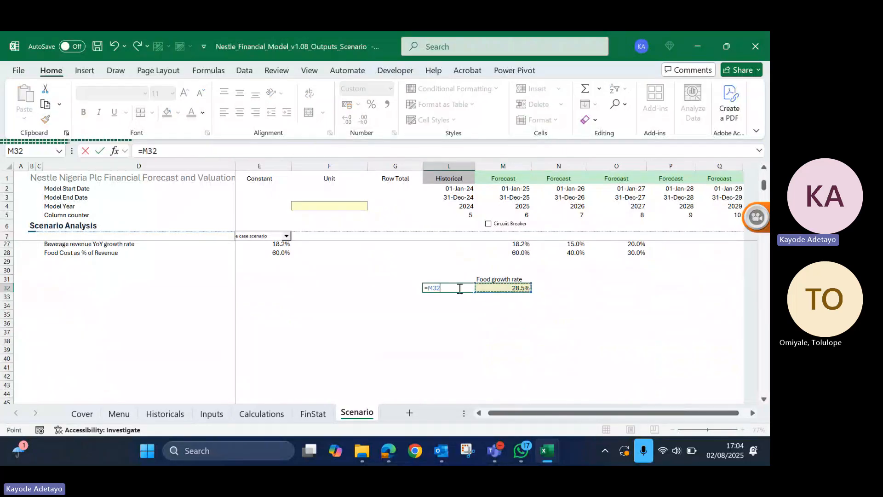
pyautogui.write('-5%')
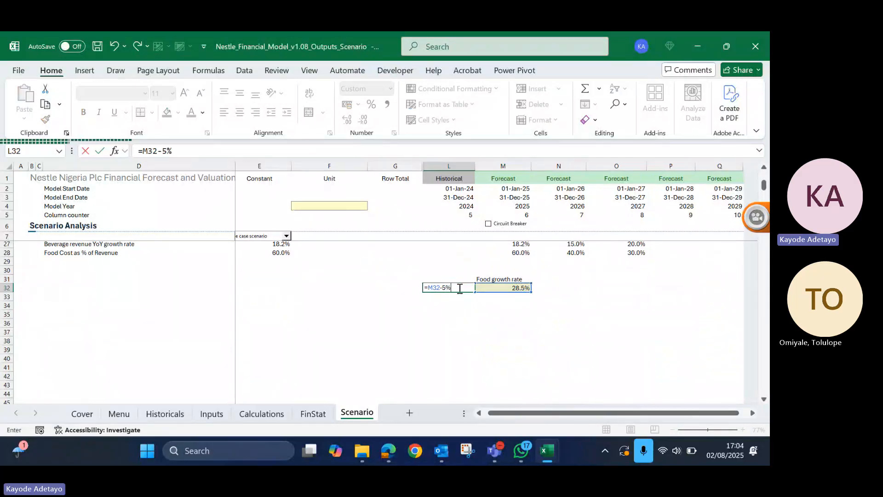
pyautogui.hotkey('ctrl', 'Return')
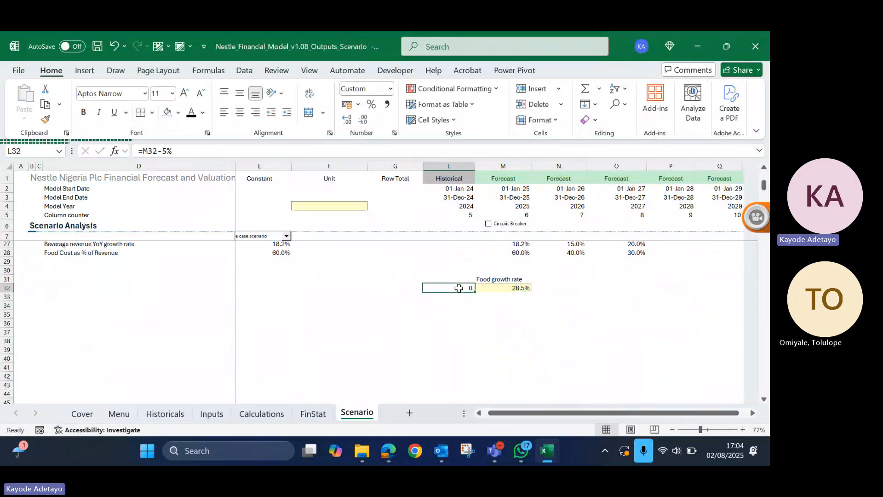
pyautogui.hotkey('ctrl', 'shift', '5')
# - Enter the formula =M32+5% in N32 and format the cell as a percentage
pyautogui.click(546, 287)
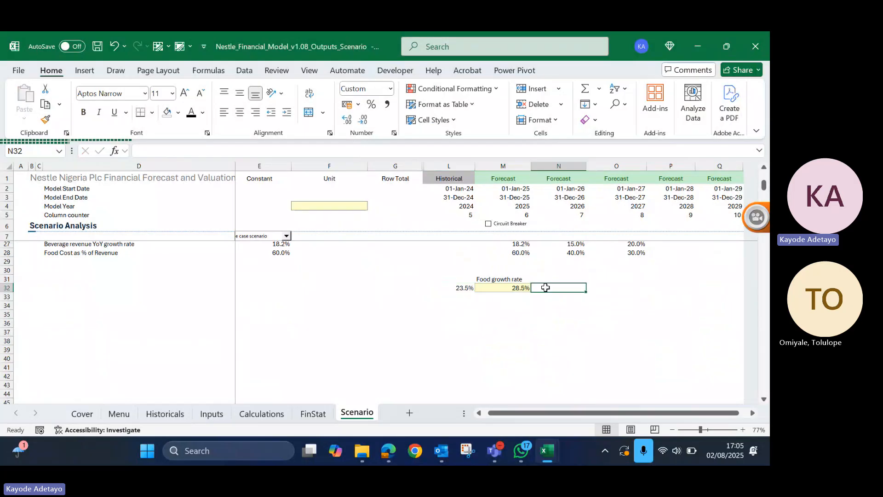
pyautogui.write('=')
pyautogui.press('Left')
pyautogui.write('+')
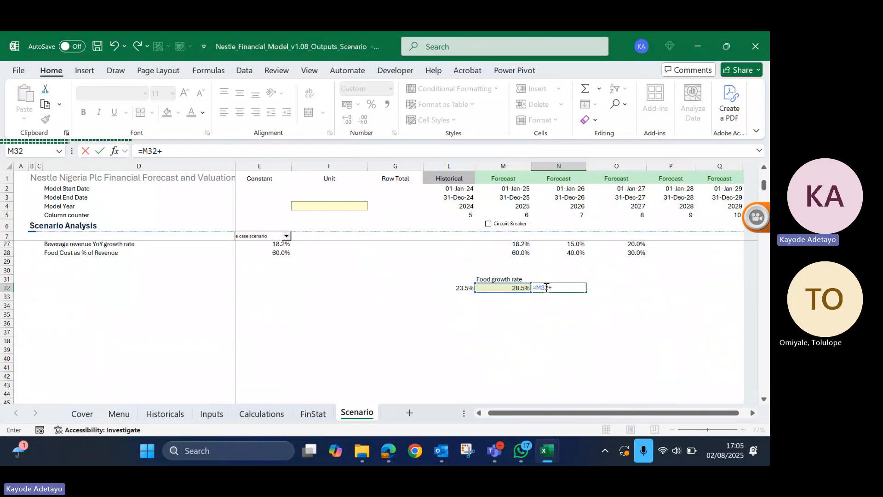
pyautogui.write('5%')
pyautogui.click(546, 287)
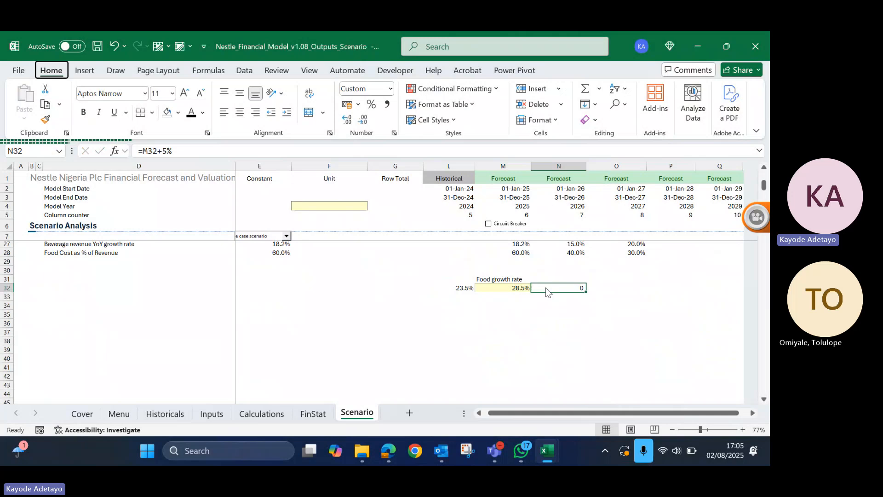
pyautogui.press('p')
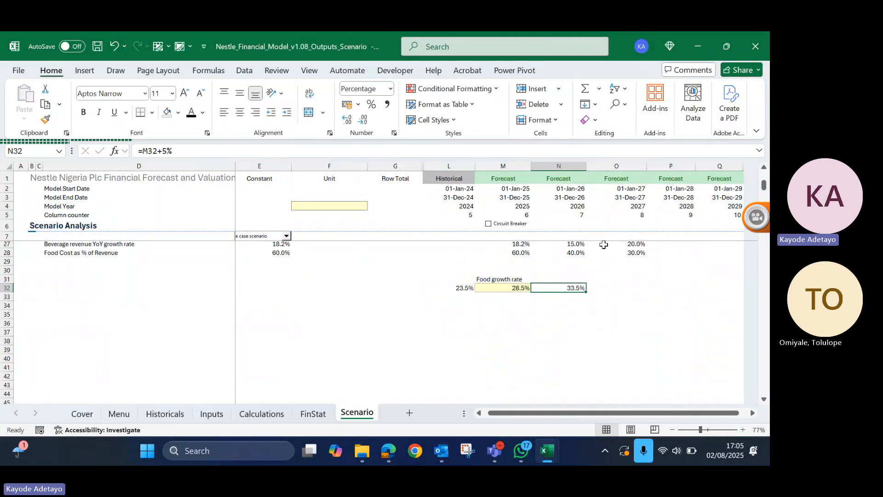
# - Extend the growth rate row by filling N32 forward into O32 and L32 backward to G32
pyautogui.moveTo(587, 290); pyautogui.dragTo(627, 293)
pyautogui.click(440, 291)
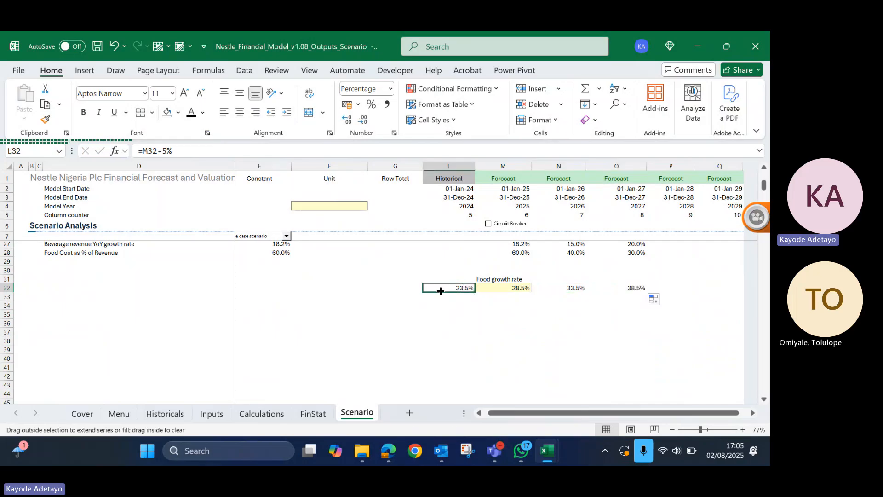
pyautogui.moveTo(440, 291); pyautogui.dragTo(382, 295)
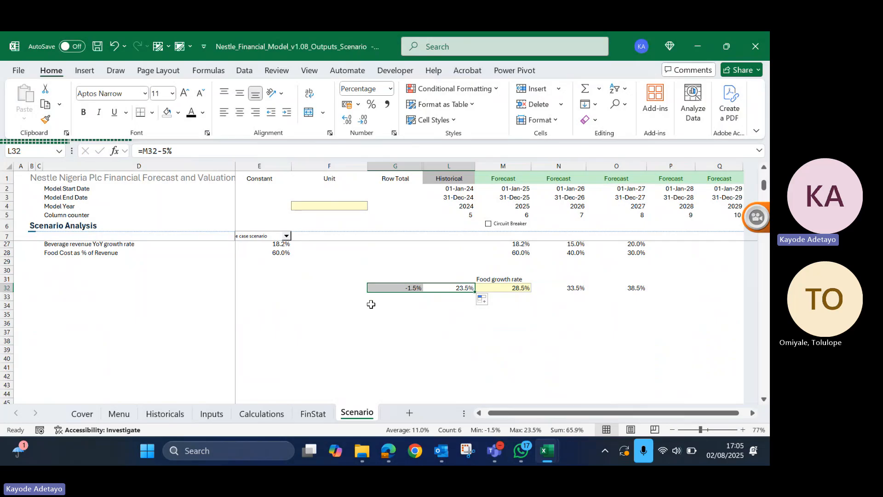
# - Link F33 of the Scenario sheet to the EBITDA row total in G24 of the FinStat sheet
pyautogui.click(356, 296)
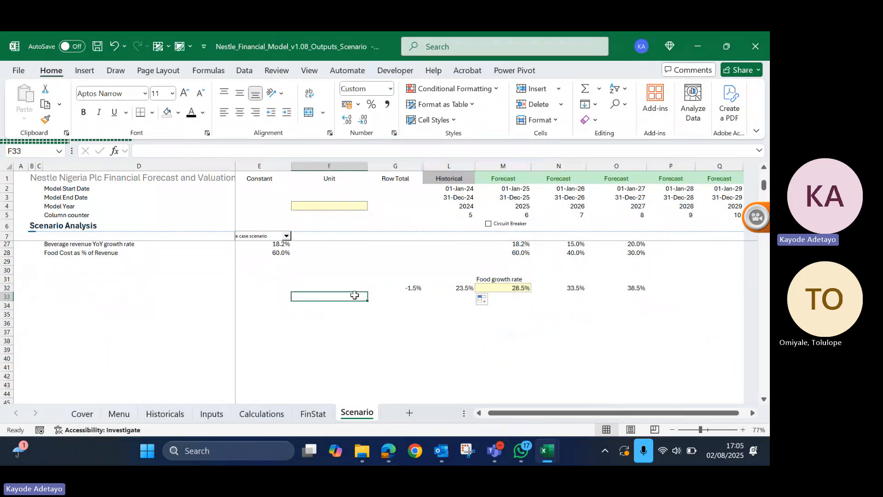
pyautogui.doubleClick(354, 296)
pyautogui.write('=')
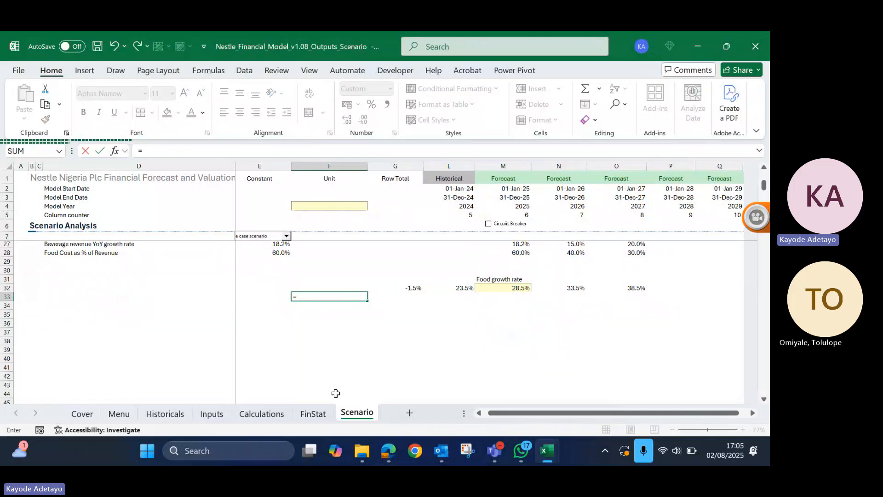
pyautogui.click(316, 417)
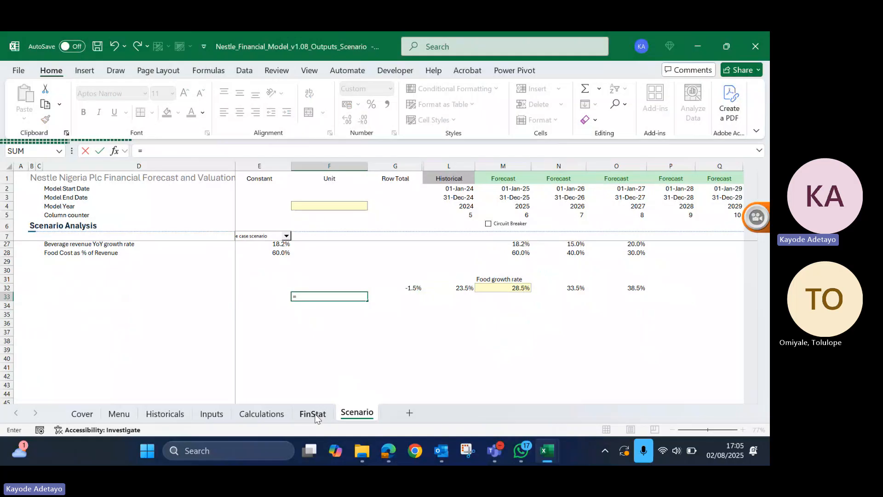
pyautogui.click(316, 414)
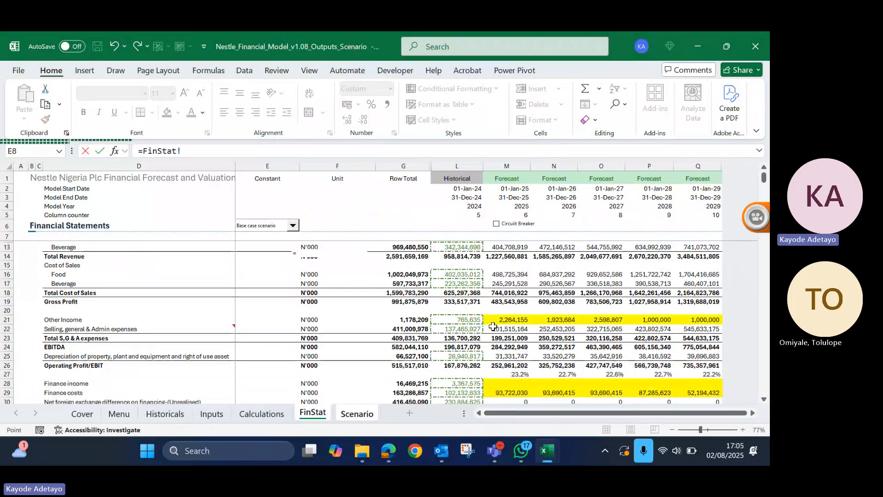
pyautogui.click(405, 299)
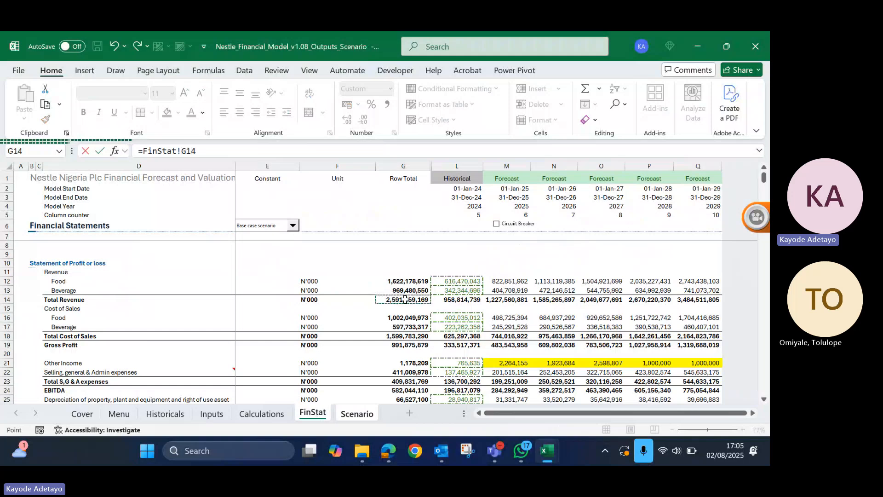
pyautogui.scroll(-3, 405, 299)
pyautogui.click(390, 329)
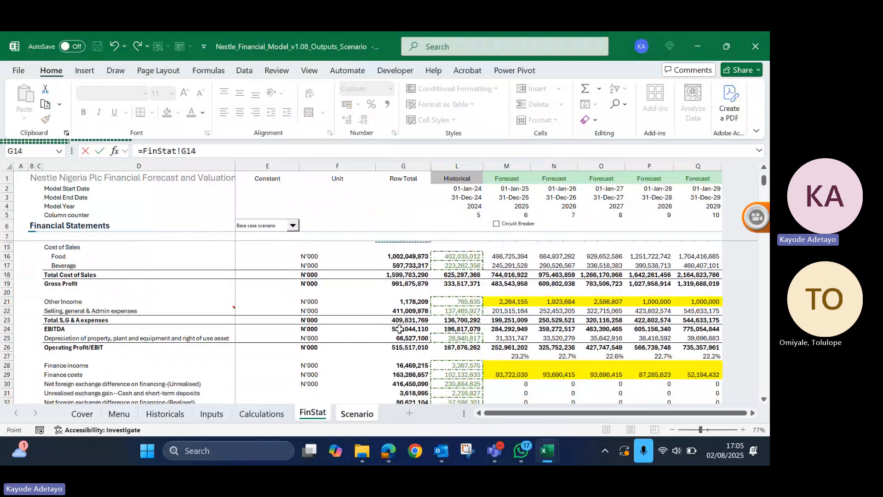
pyautogui.press('Return')
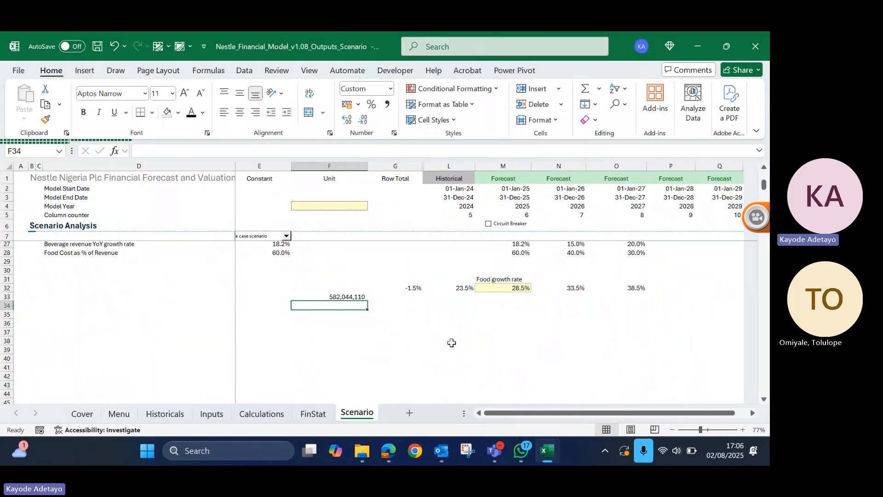
pyautogui.click(488, 279)
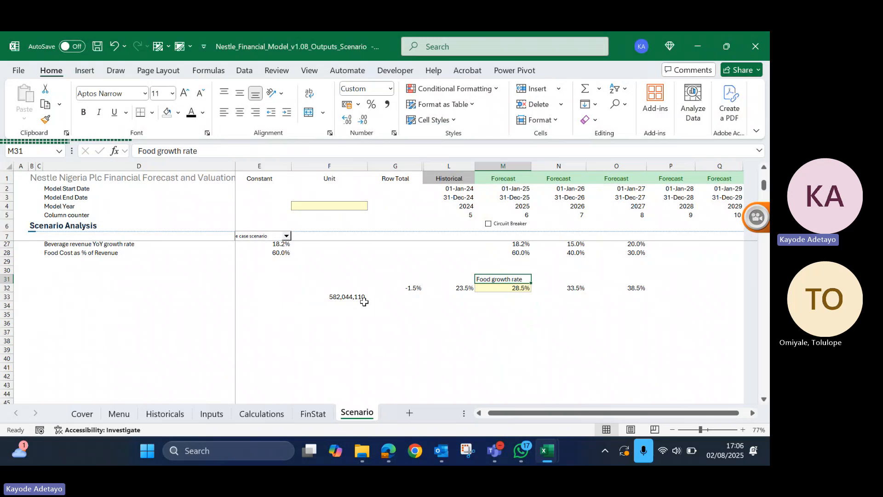
pyautogui.moveTo(356, 303); pyautogui.dragTo(339, 369)
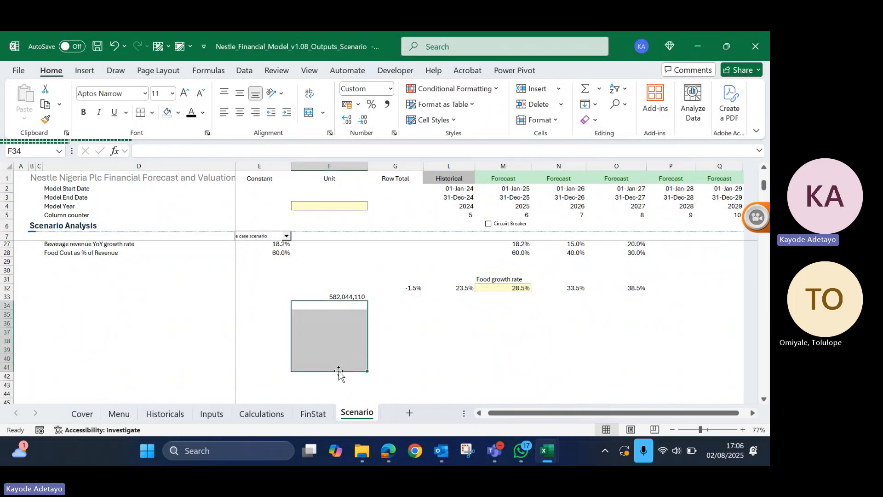
pyautogui.click(341, 304)
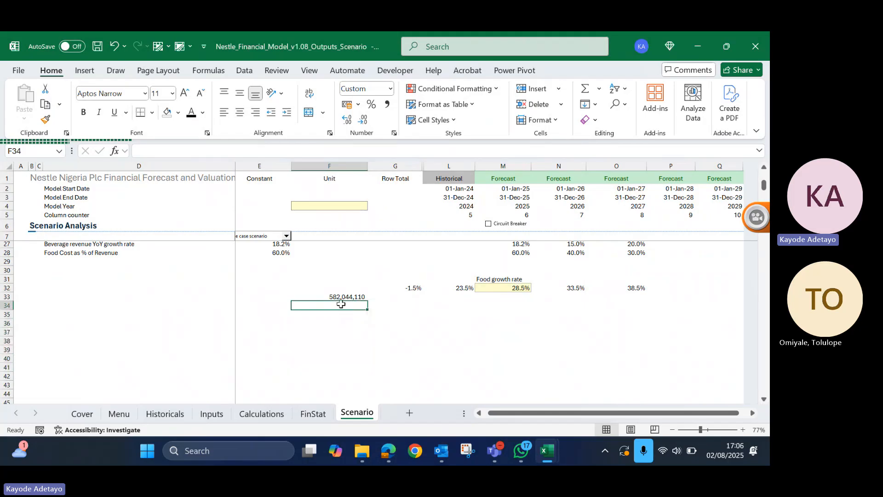
# - Check the food cost as % of revenue assumptions on the Inputs sheet and enter 60% in F36 of the Scenario sheet
pyautogui.click(213, 419)
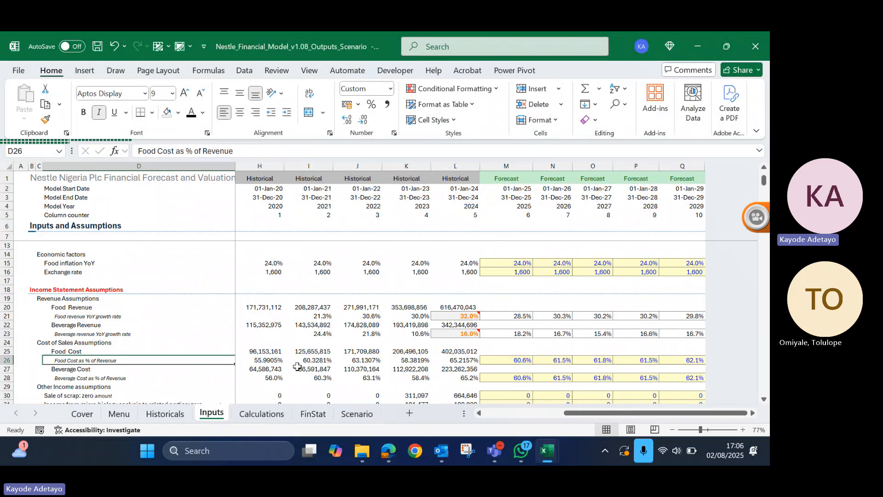
pyautogui.scroll(-1, 166, 367)
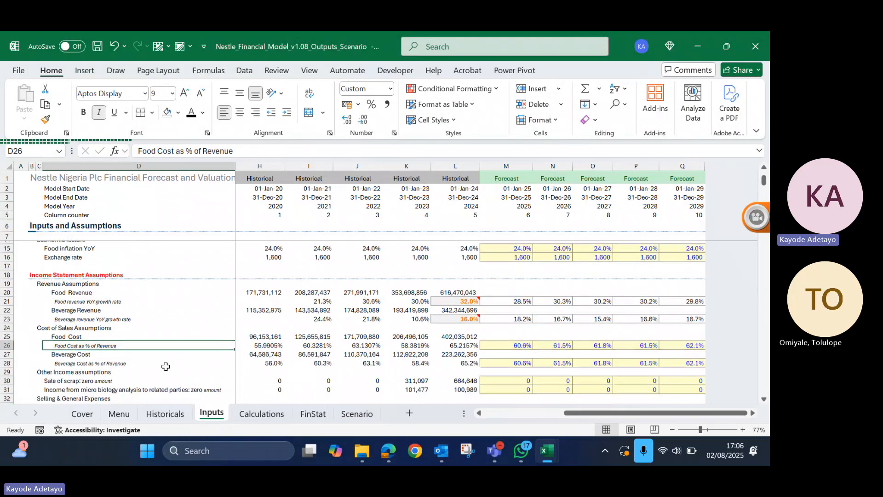
pyautogui.scroll(-3, 165, 366)
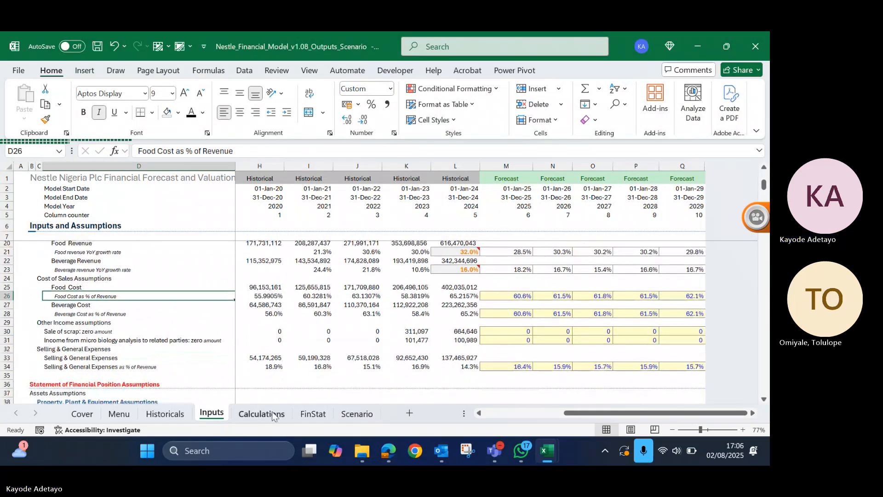
pyautogui.click(321, 417)
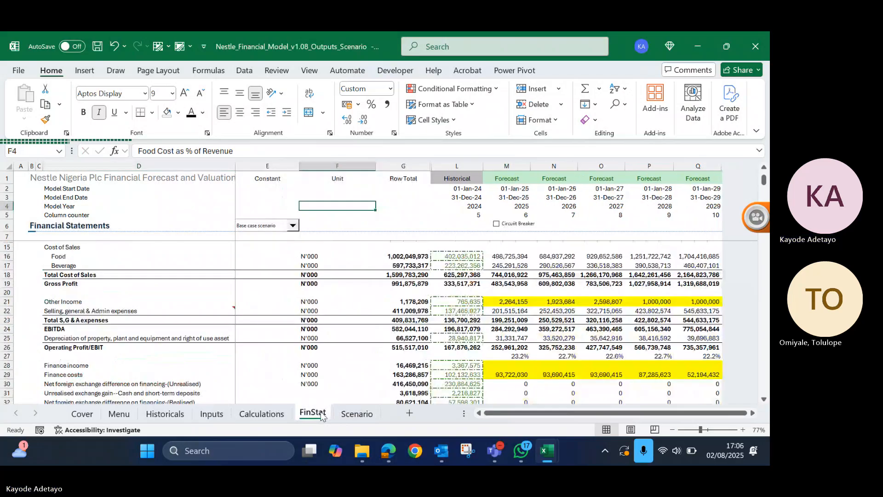
pyautogui.click(357, 414)
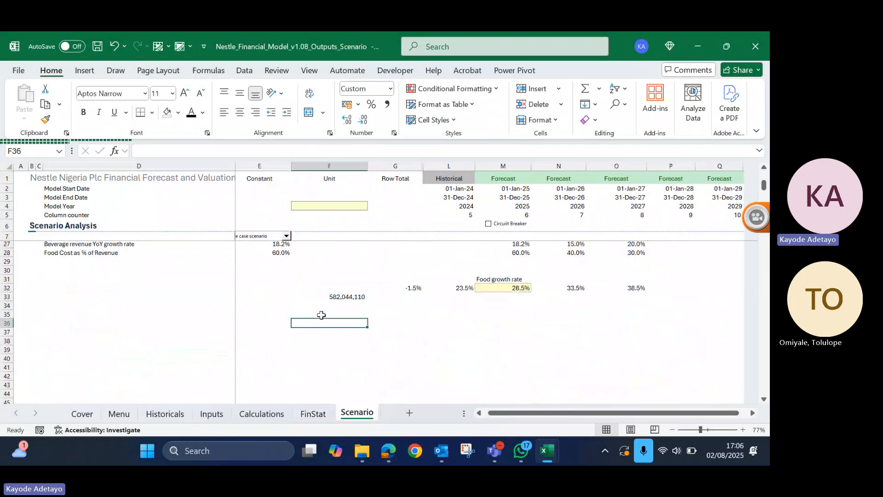
pyautogui.write('60%')
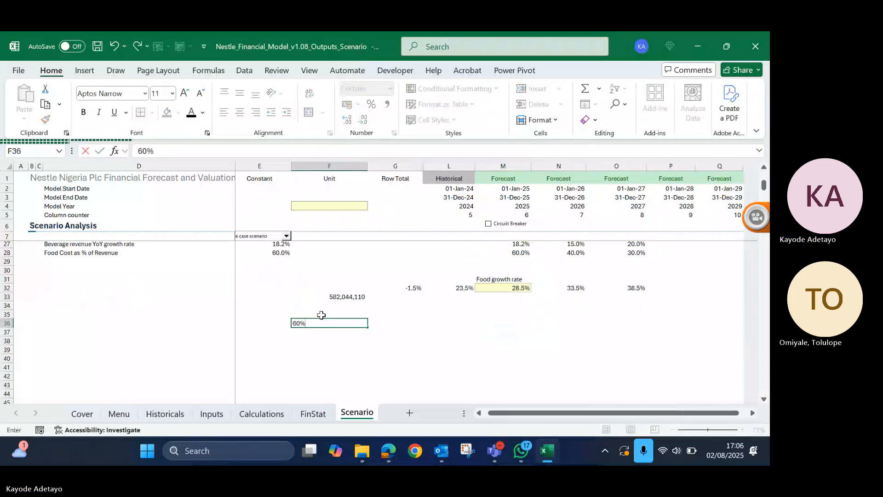
pyautogui.hotkey('ctrl', 'Return')
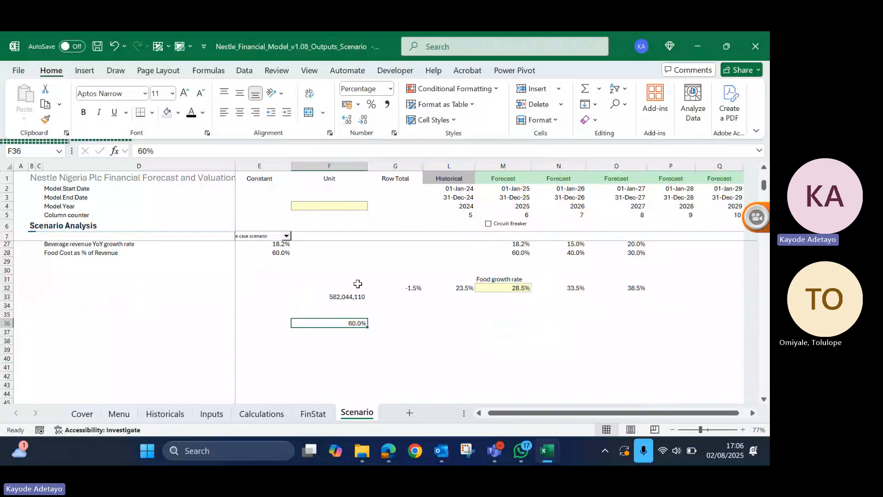
# - Enter the formula =F36-20% in F35 of the Scenario sheet and format the cell as a percentage
pyautogui.press('Up')
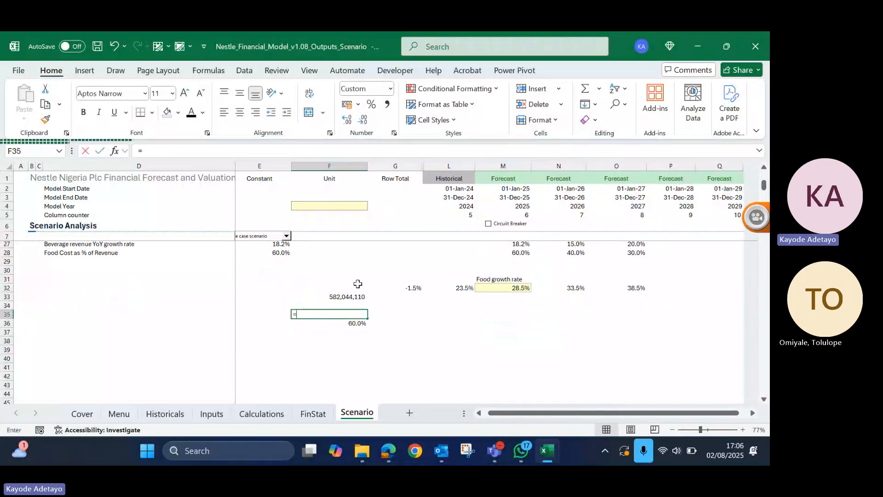
pyautogui.write('=')
pyautogui.press('Down')
pyautogui.write('-')
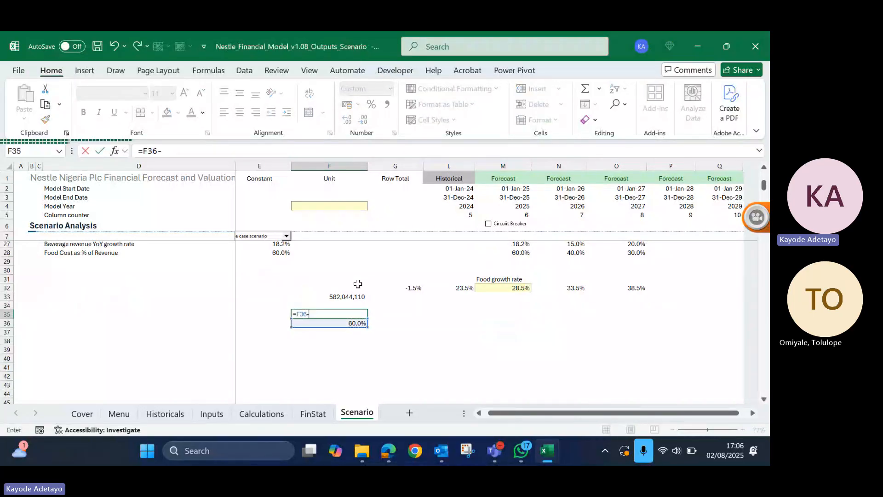
pyautogui.write('20')
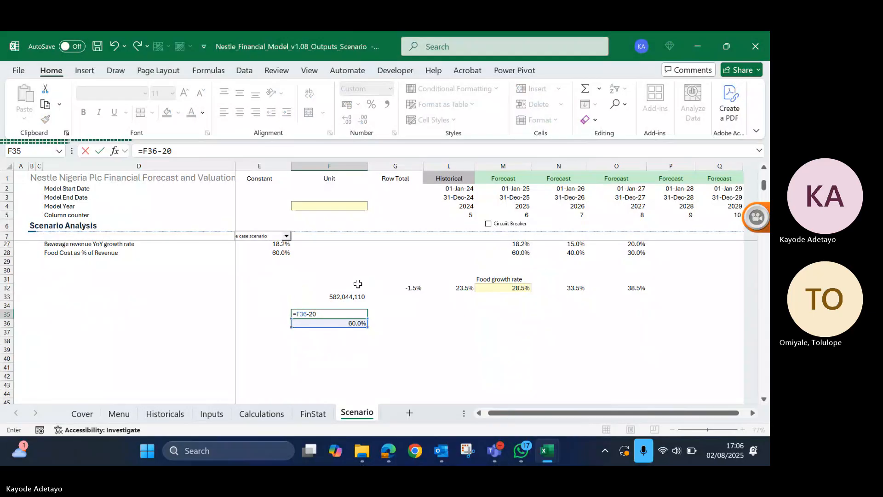
pyautogui.write('%')
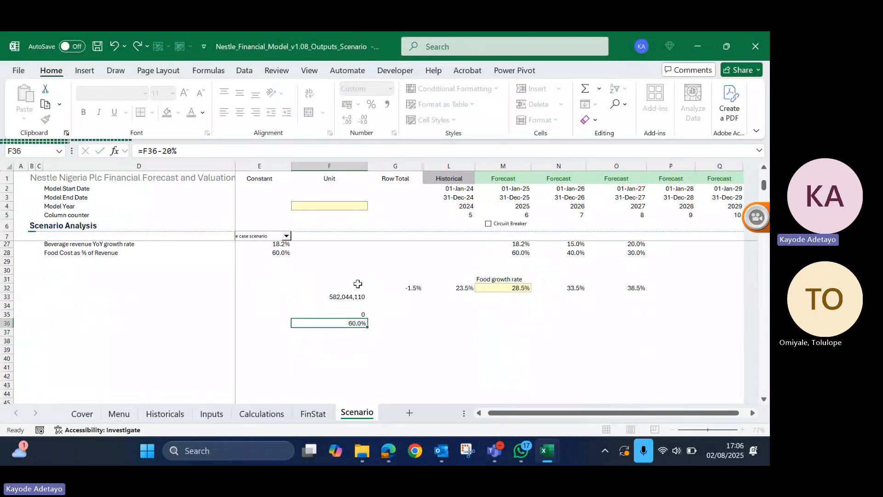
pyautogui.hotkey('ctrl', 'Return')
pyautogui.press('alt')
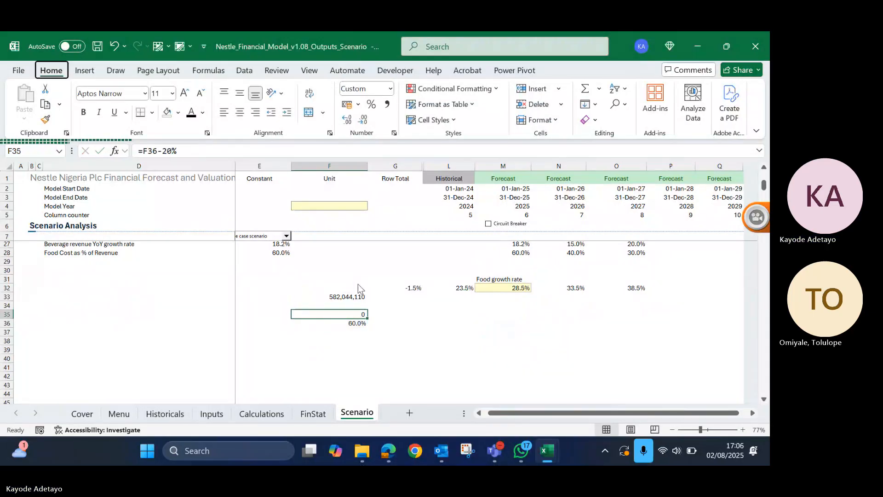
pyautogui.press('h')
pyautogui.press('p')
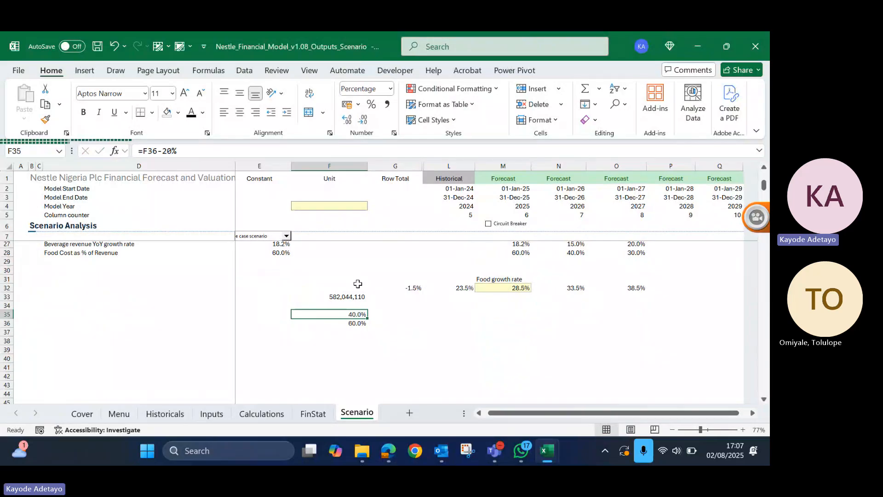
# - Copy the F35 formula up into F34
pyautogui.hotkey('ctrl', 'c')
pyautogui.press('Up')
pyautogui.press('Return')
# - Enter the formula =F36+20% in F37 and format the cell as a percentage
pyautogui.press('Down')
pyautogui.press('Down')
pyautogui.press('Down')
pyautogui.write('=')
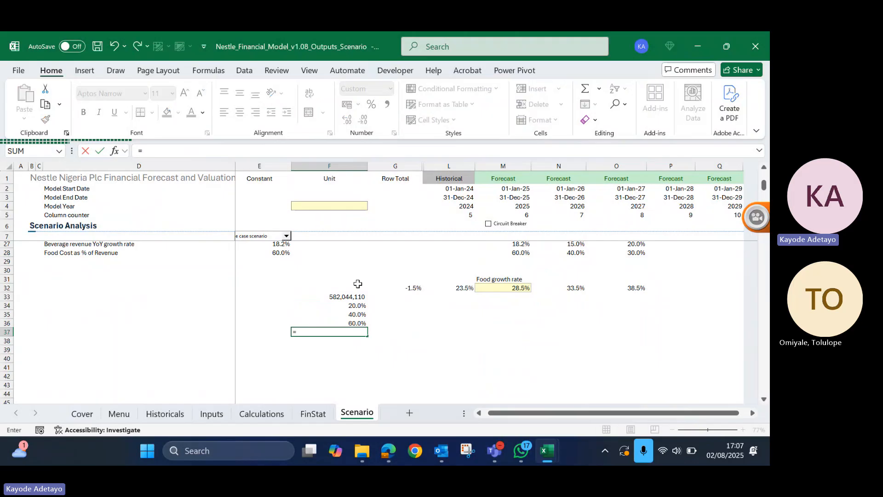
pyautogui.press('Up')
pyautogui.write('+')
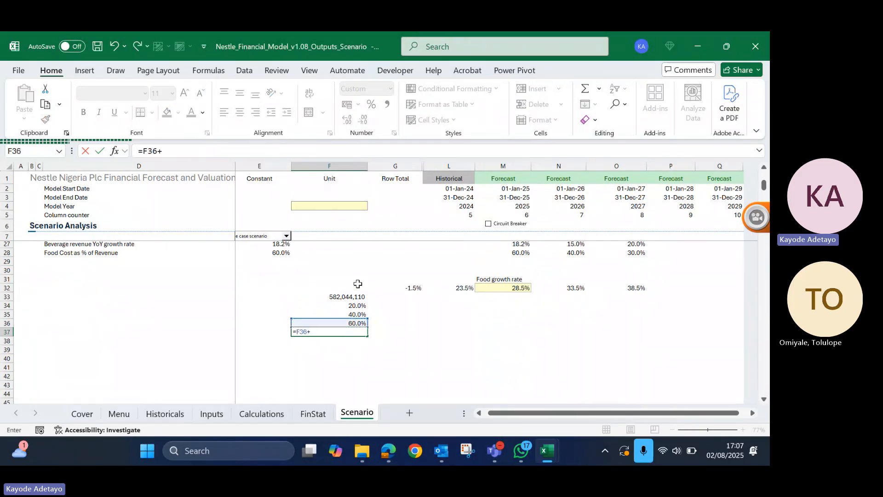
pyautogui.write('20%')
pyautogui.press('Return')
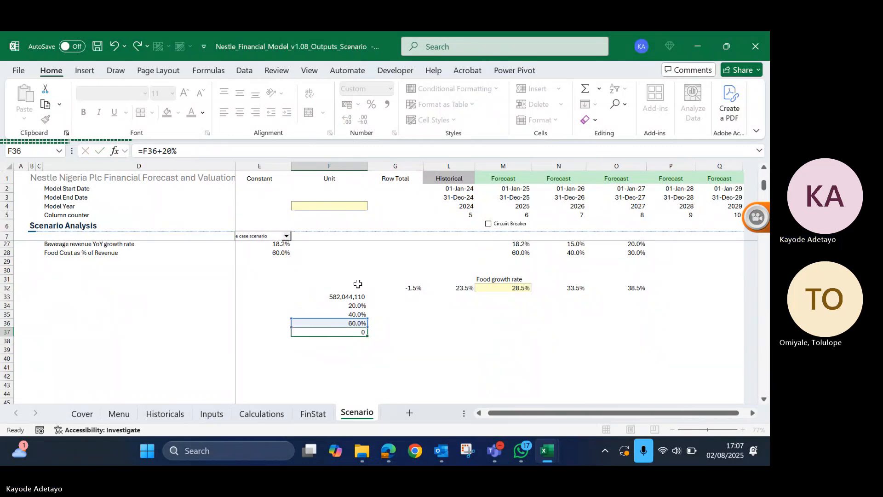
pyautogui.hotkey('ctrl', 'shift', 'Return')
pyautogui.press('alt')
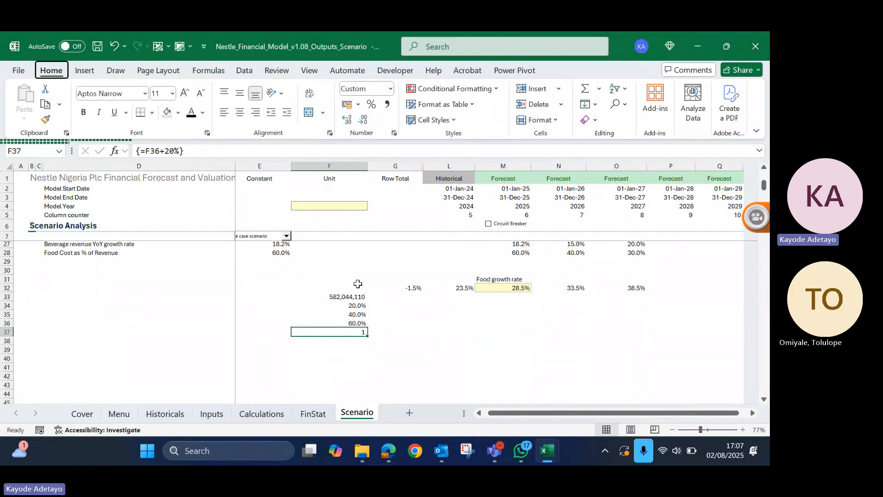
pyautogui.press('h')
pyautogui.press('p')
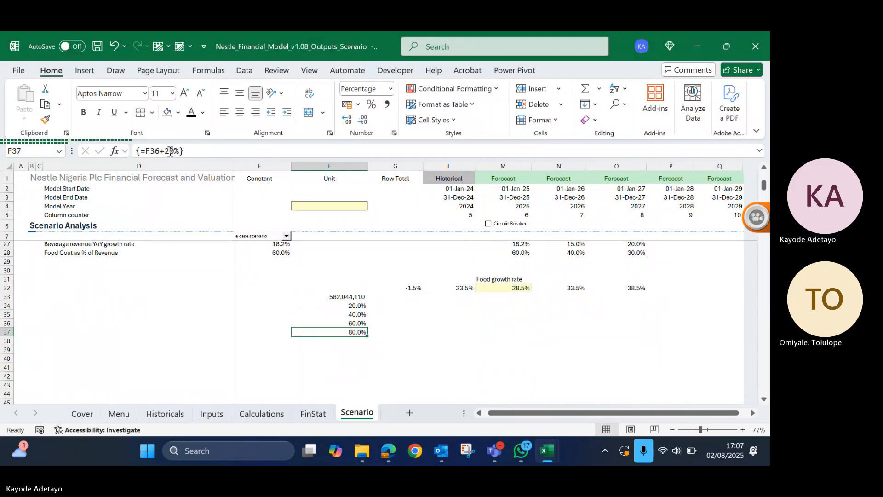
# - Change the formula in F37 to =F36+10% and fill it down into F38
pyautogui.hotkey('ctrl', 'z')
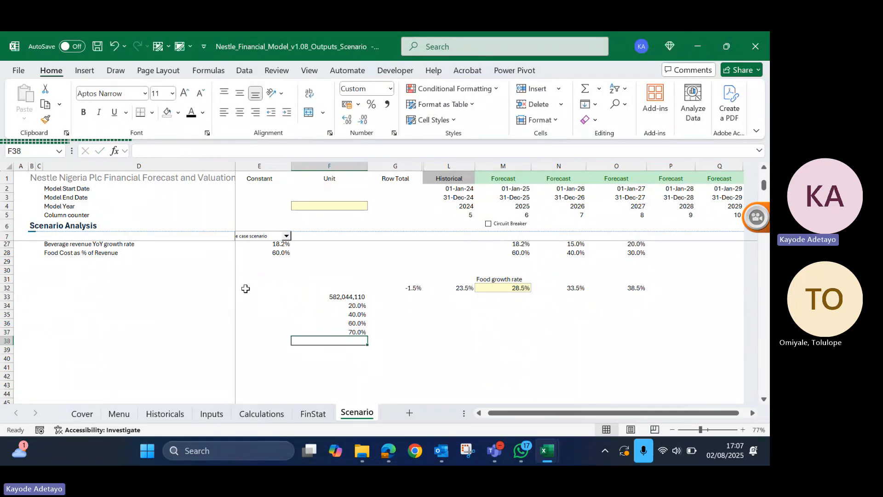
pyautogui.press('Up')
pyautogui.hotkey('shift', 'Down')
pyautogui.hotkey('ctrl', 'd')
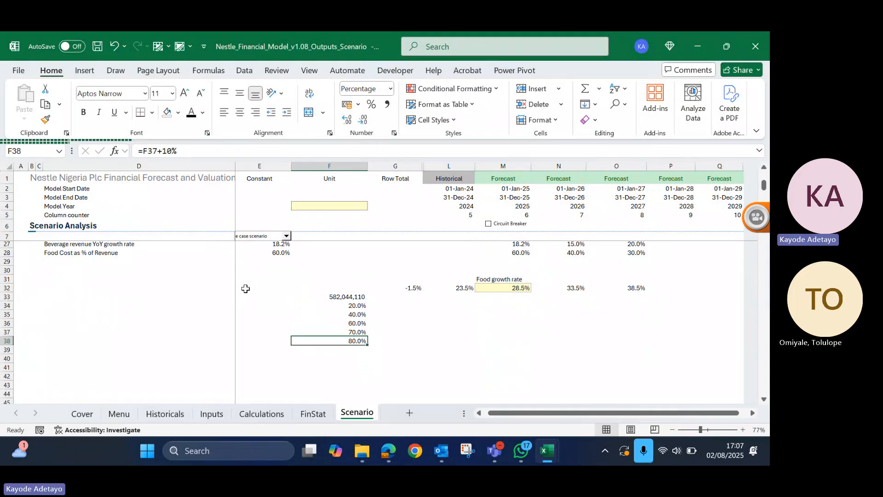
# - Copy the yellow input formatting from the base food growth rate in M32 onto the 60% cell in F36
pyautogui.click(357, 324)
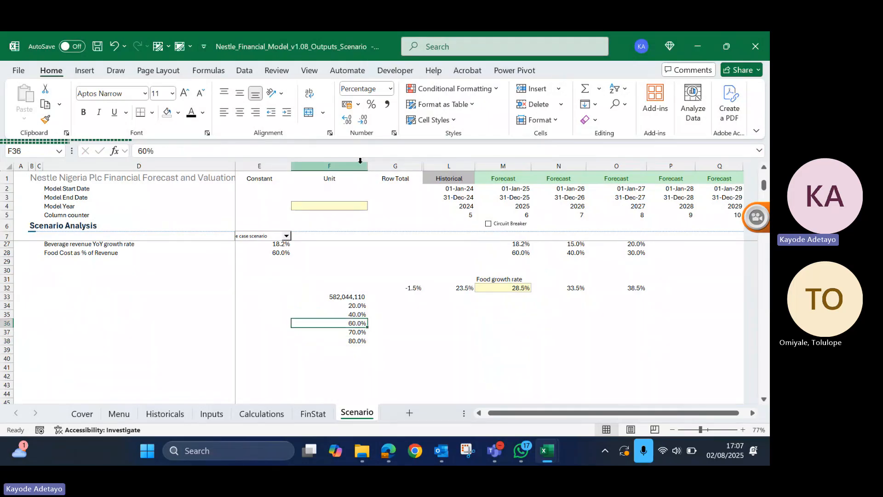
pyautogui.click(499, 288)
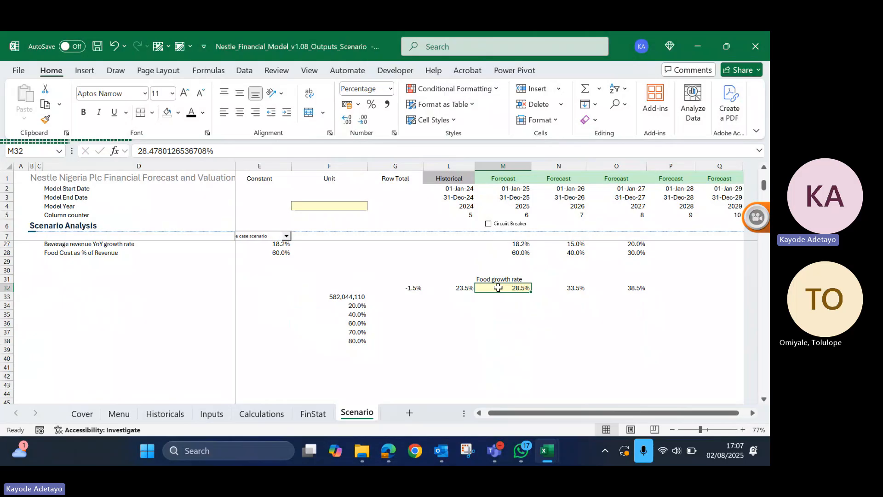
pyautogui.hotkey('alt', 'h')
pyautogui.press('f')
pyautogui.press('p')
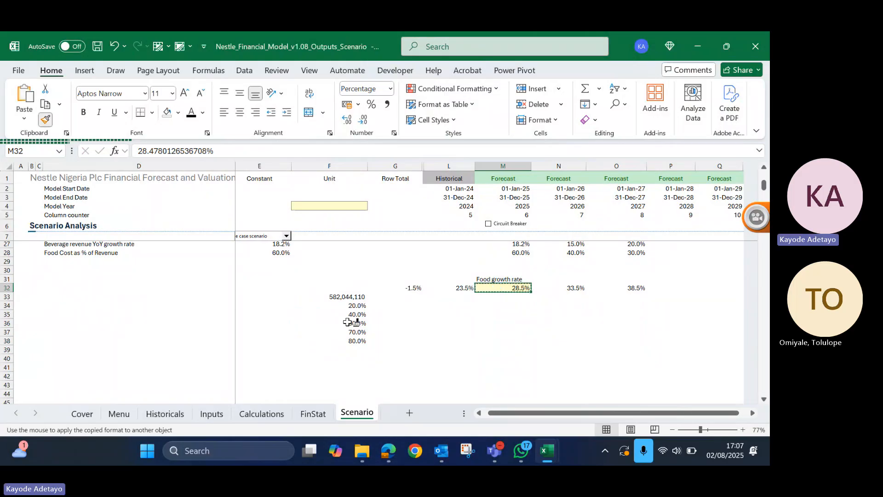
pyautogui.click(348, 322)
# - Move the EBITDA link and food cost percentages in F33:F38 up one row to F32:F37, aligned with the growth rate row
pyautogui.click(349, 297)
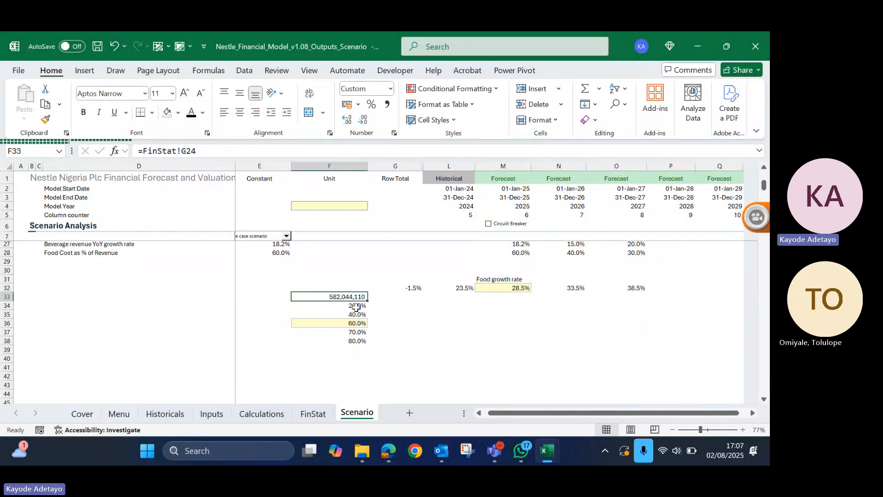
pyautogui.moveTo(317, 296); pyautogui.dragTo(612, 309)
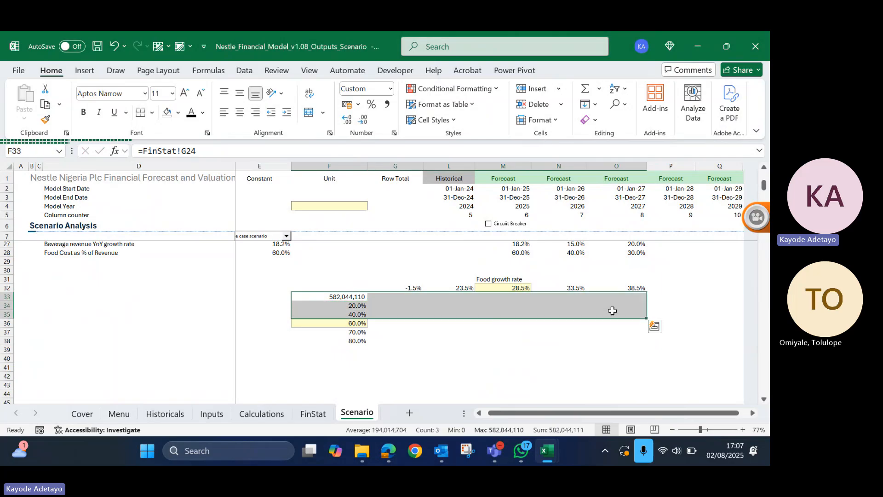
pyautogui.click(349, 287)
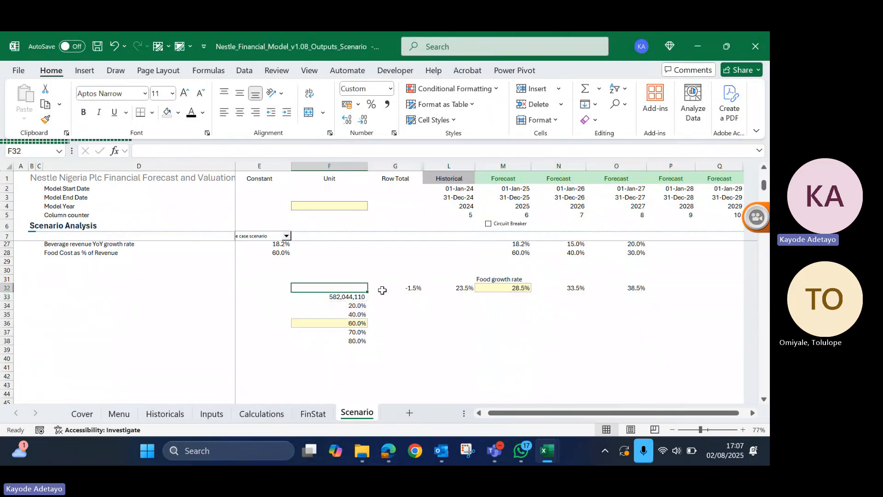
pyautogui.moveTo(358, 287); pyautogui.dragTo(614, 331)
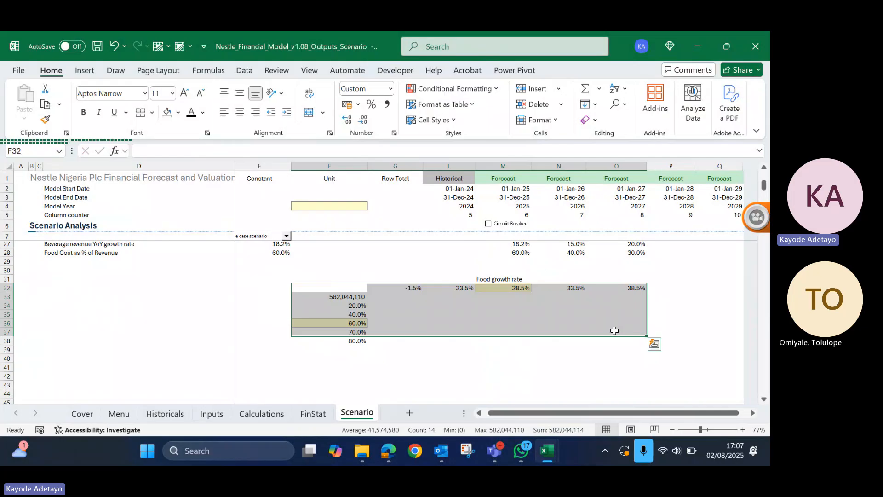
pyautogui.click(344, 297)
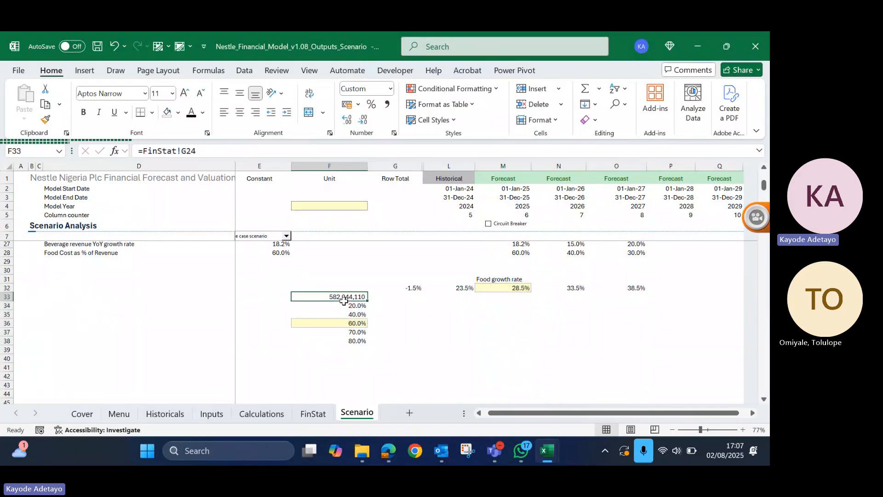
pyautogui.moveTo(344, 302); pyautogui.dragTo(337, 340)
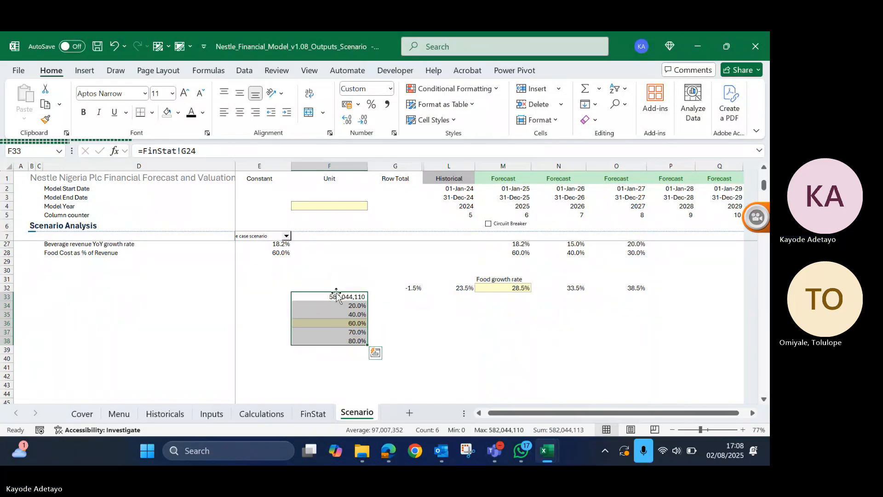
pyautogui.moveTo(336, 294); pyautogui.dragTo(338, 289)
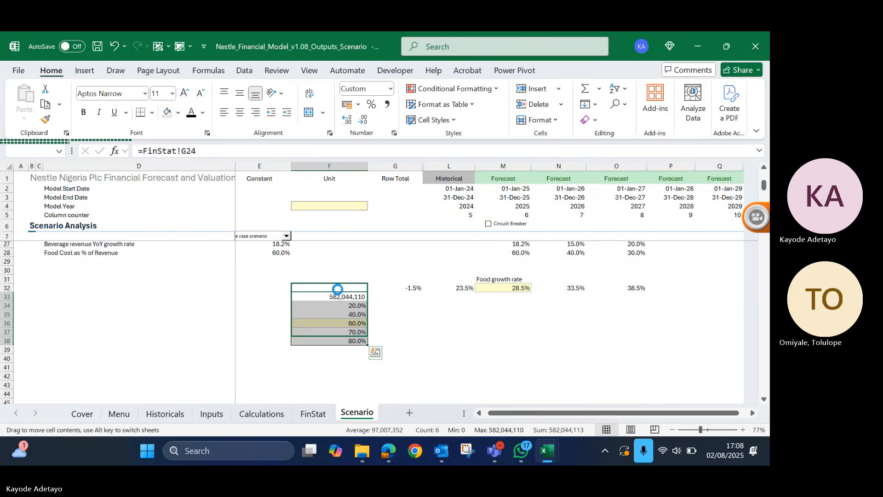
pyautogui.moveTo(338, 289); pyautogui.dragTo(337, 288)
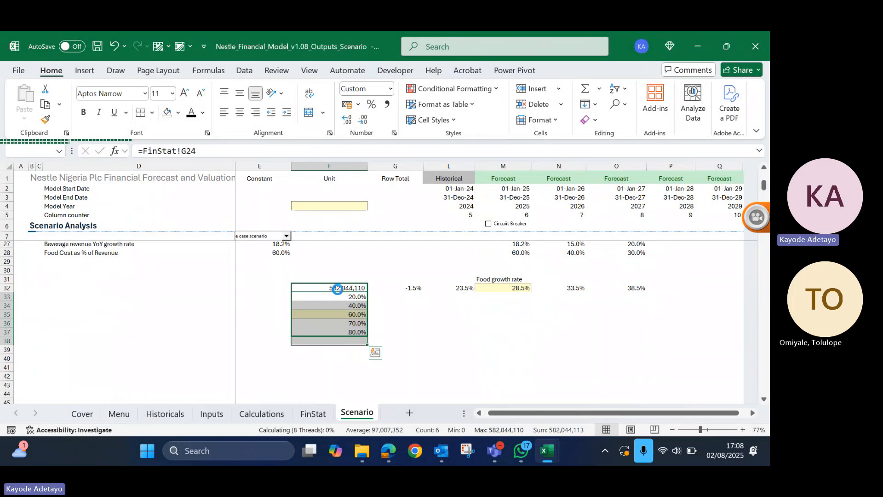
pyautogui.click(316, 289)
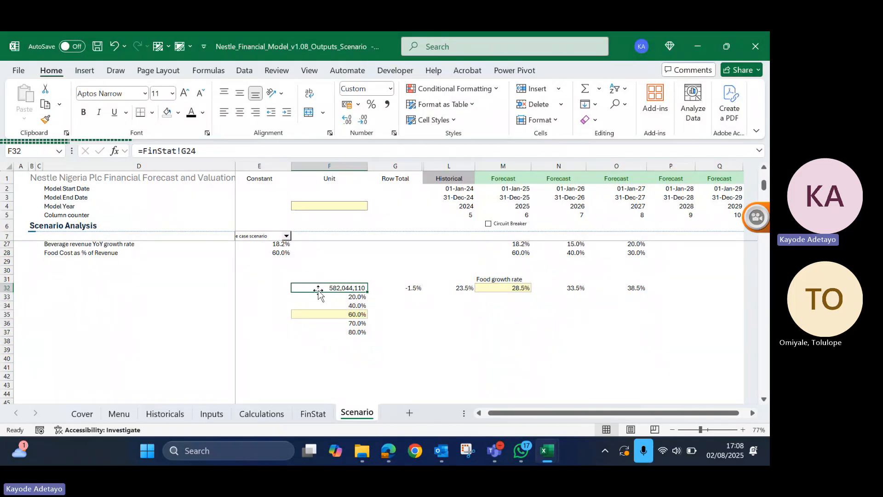
# - On the Inputs sheet, replace the food revenue YoY growth rate formulas in M21:Q21 with their values
pyautogui.click(213, 414)
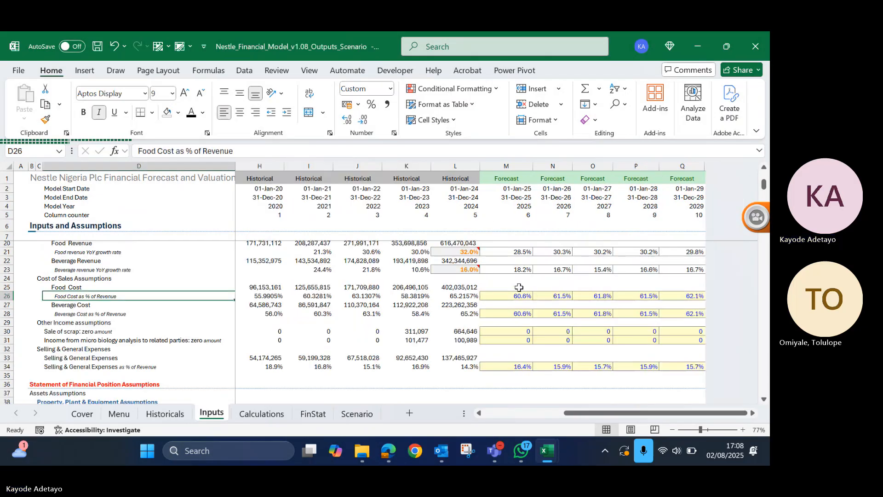
pyautogui.click(521, 295)
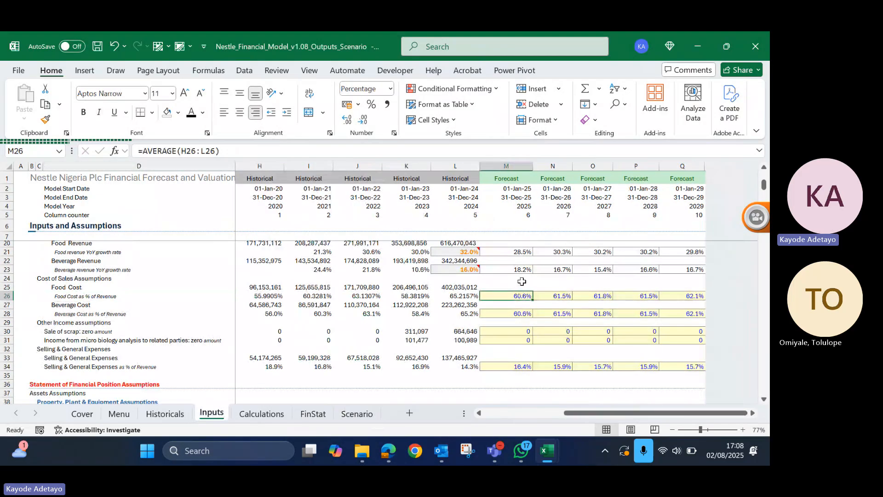
pyautogui.scroll(2, 523, 281)
pyautogui.scroll(3, 523, 281)
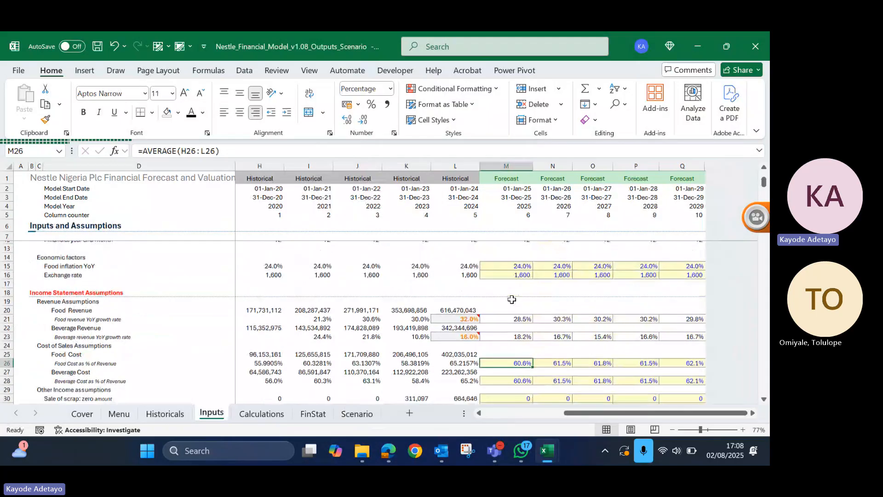
pyautogui.scroll(-2, 509, 300)
pyautogui.click(500, 303)
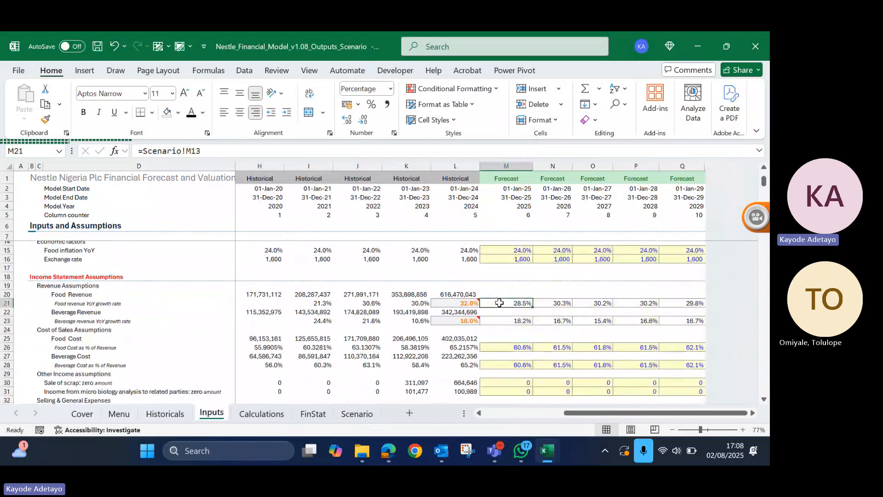
pyautogui.moveTo(500, 302); pyautogui.dragTo(681, 303)
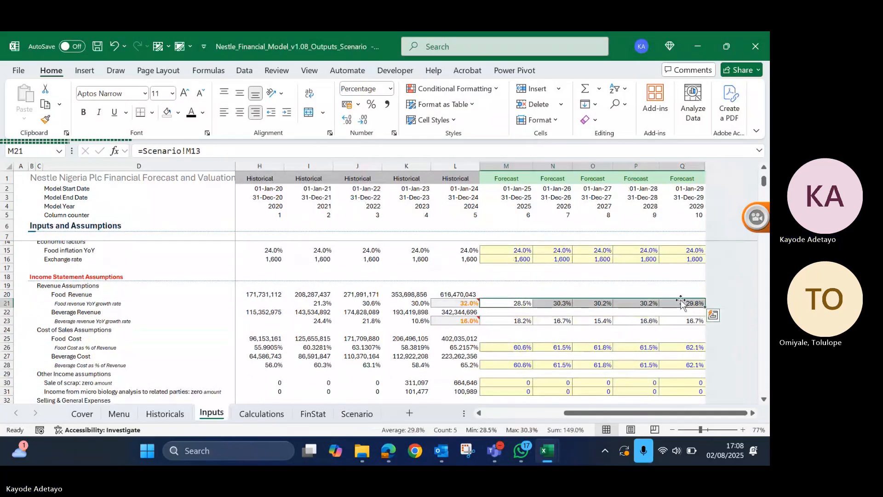
pyautogui.hotkey('ctrl', 'c')
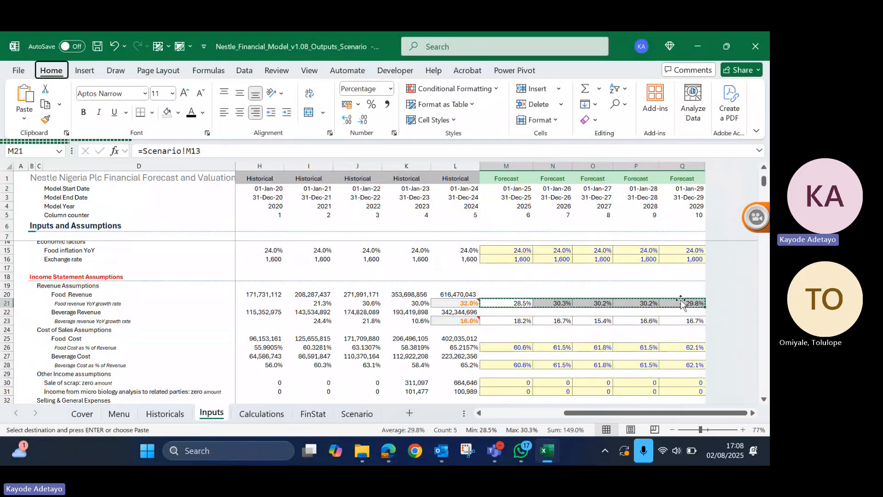
pyautogui.hotkey('ctrl', 'v')
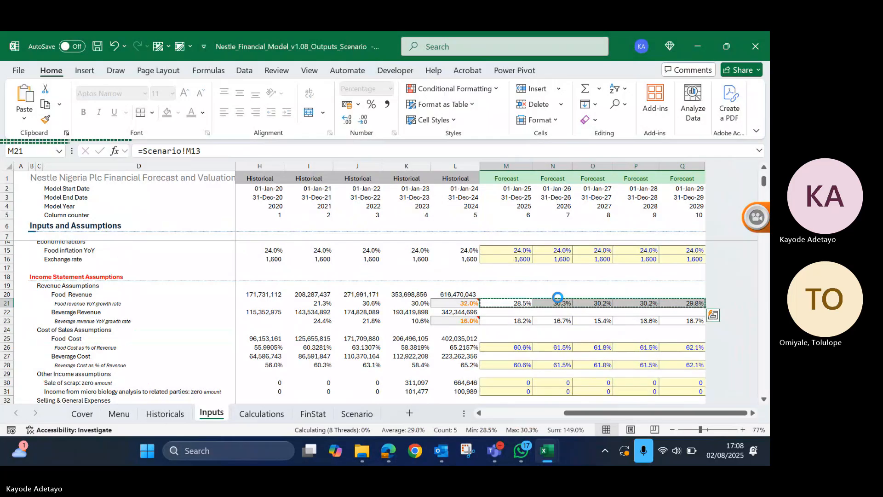
pyautogui.press('Escape')
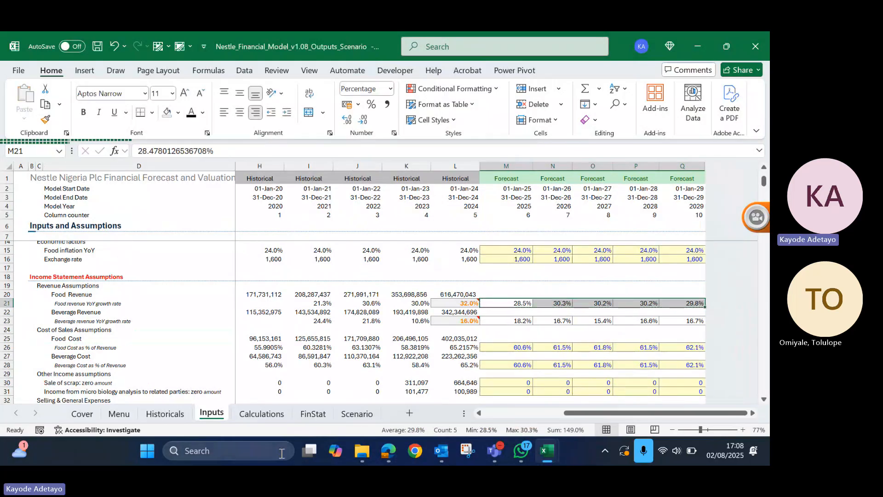
# - Try to create a What-If data table on Scenario range F32:O37 with row input cell Inputs!$M$21 and column input cell Inputs!$M$26
pyautogui.click(357, 413)
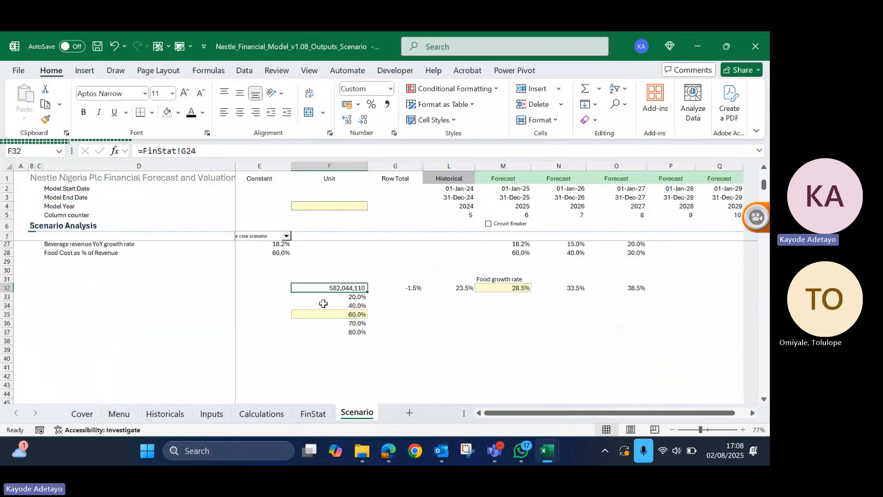
pyautogui.moveTo(328, 286); pyautogui.dragTo(616, 337)
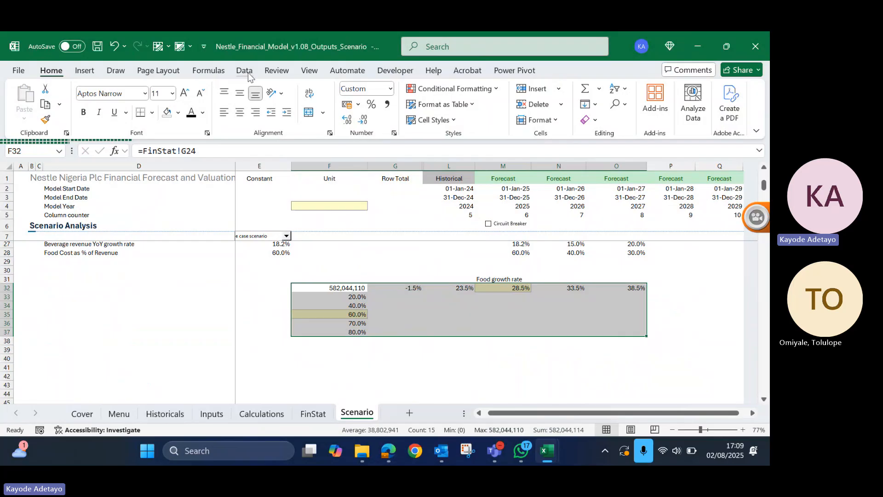
pyautogui.click(245, 71)
pyautogui.click(588, 110)
pyautogui.click(617, 172)
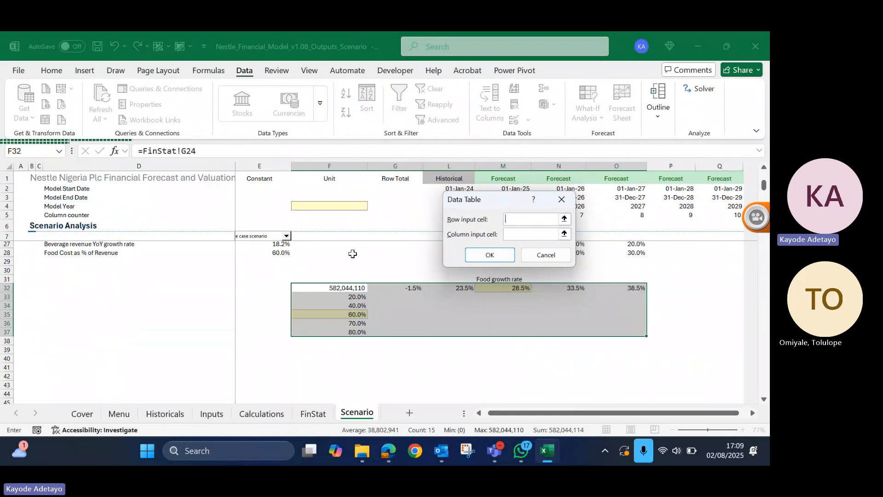
pyautogui.click(214, 415)
pyautogui.click(547, 308)
pyautogui.click(533, 234)
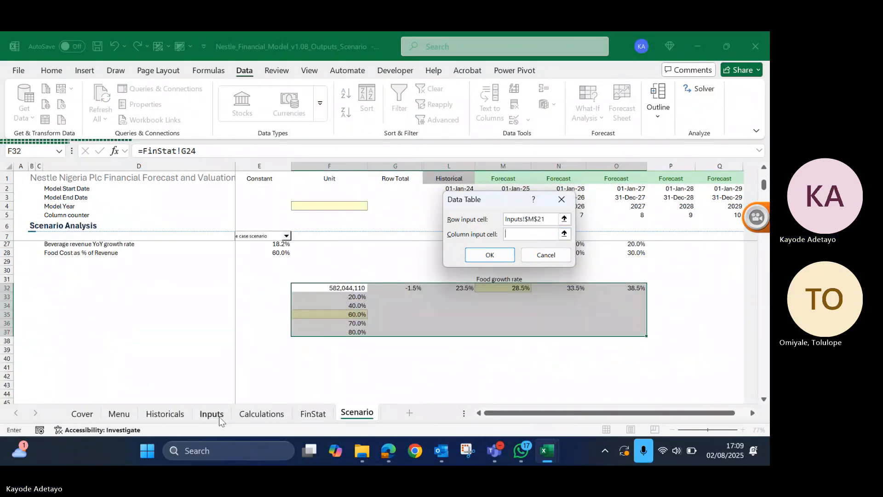
pyautogui.click(213, 415)
pyautogui.click(506, 351)
pyautogui.click(505, 259)
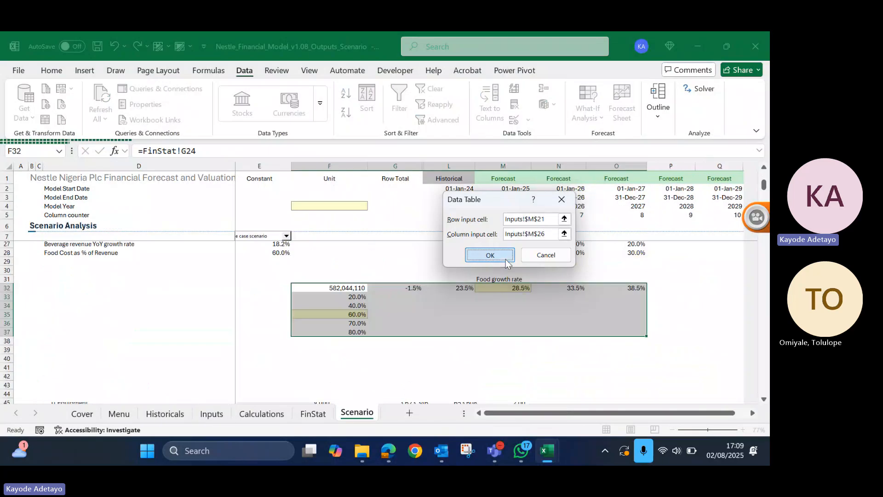
pyautogui.click(490, 255)
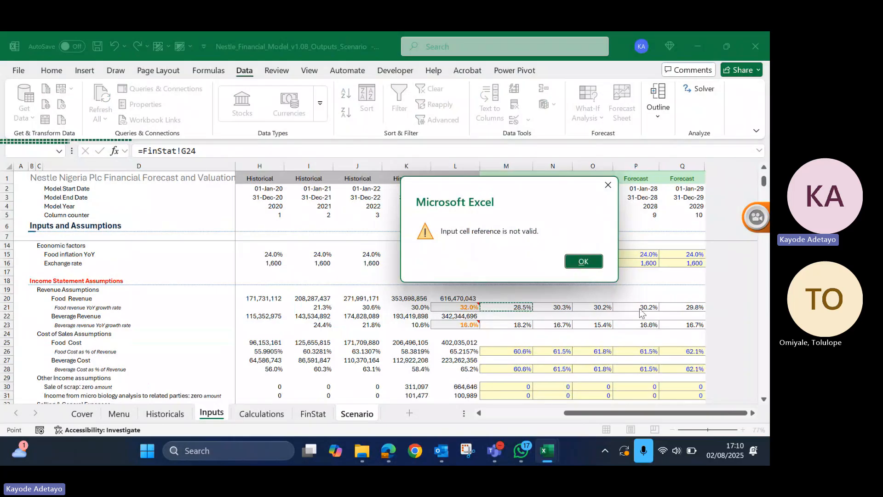
# - Cancel the two-way data table setup and check the base case food revenue growth rate in Scenario cell M14
pyautogui.click(583, 260)
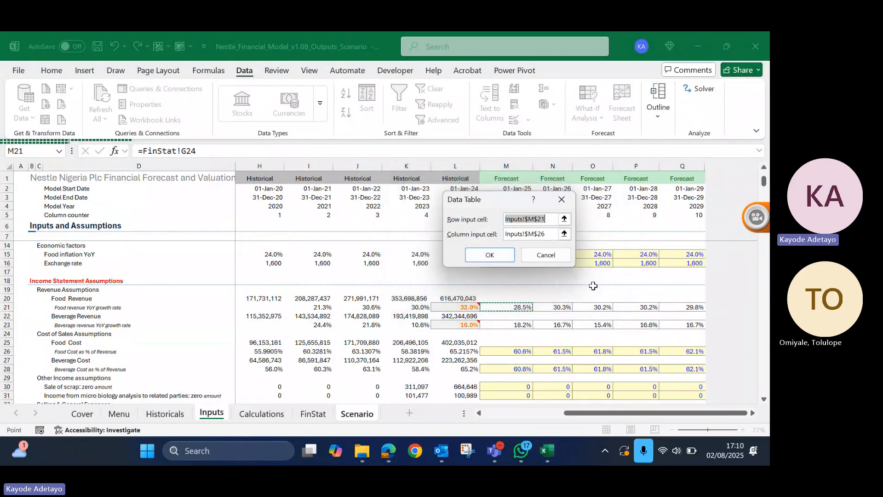
pyautogui.click(558, 258)
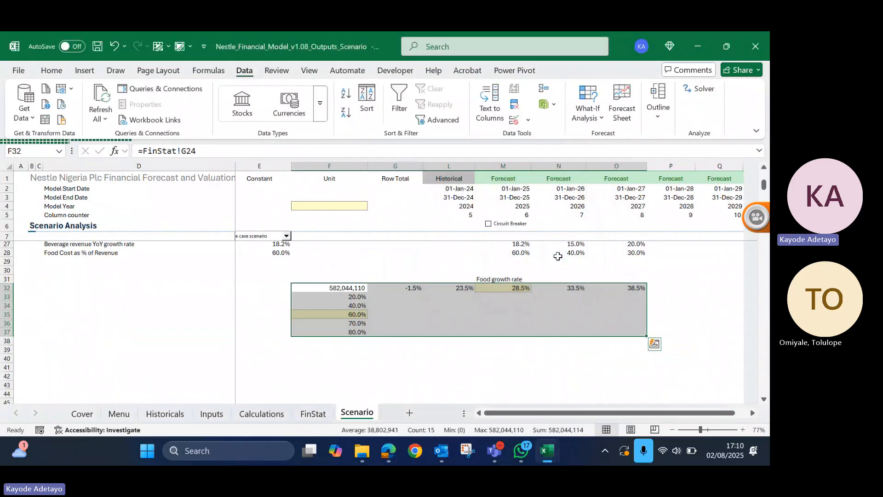
pyautogui.moveTo(340, 279); pyautogui.dragTo(394, 289)
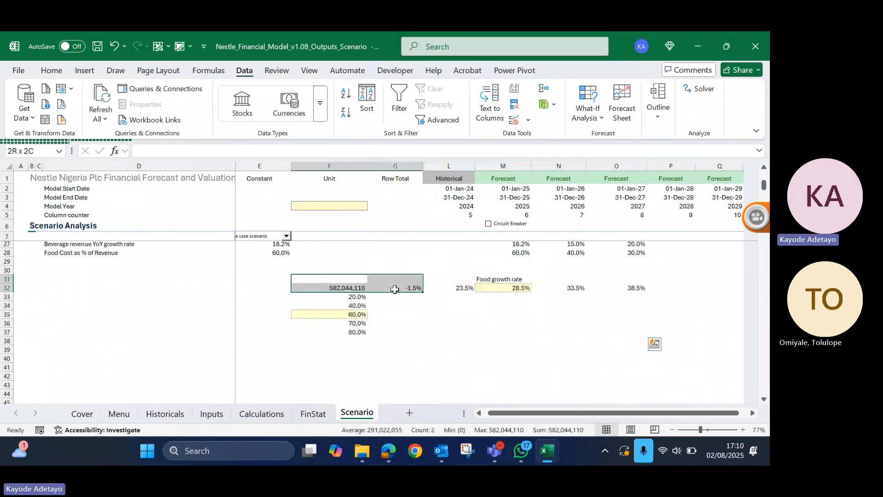
pyautogui.scroll(3, 395, 289)
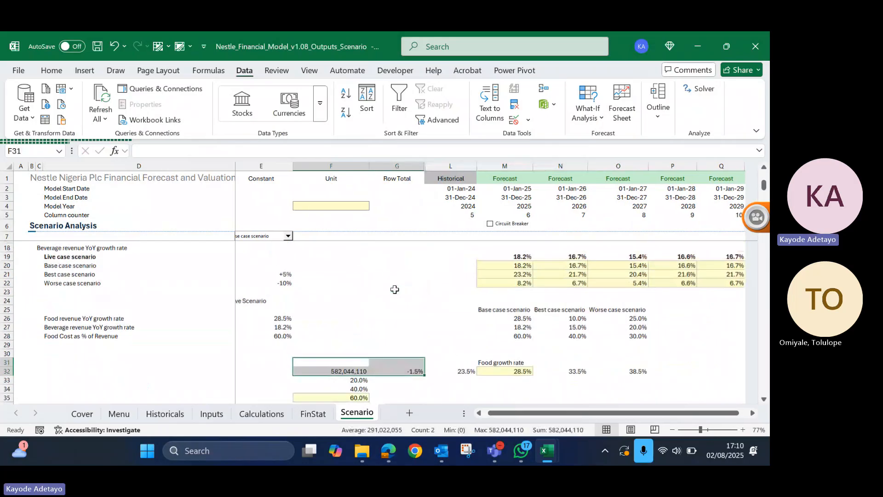
pyautogui.scroll(3, 395, 289)
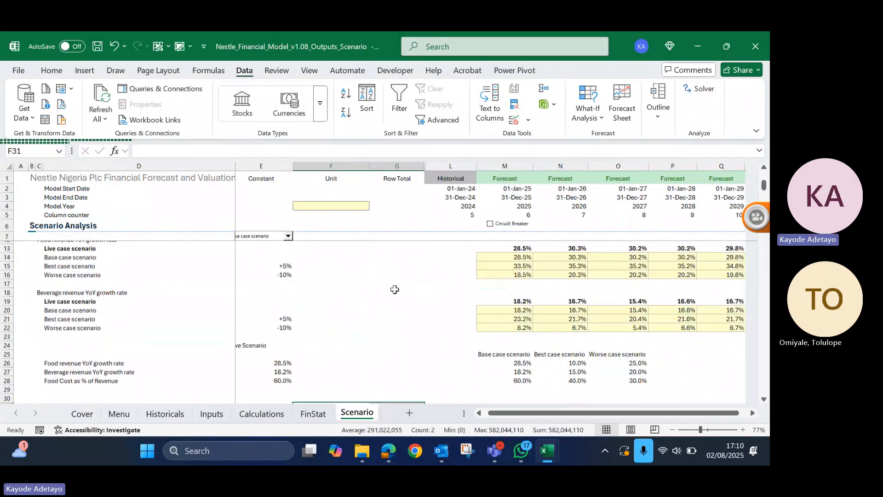
pyautogui.click(520, 299)
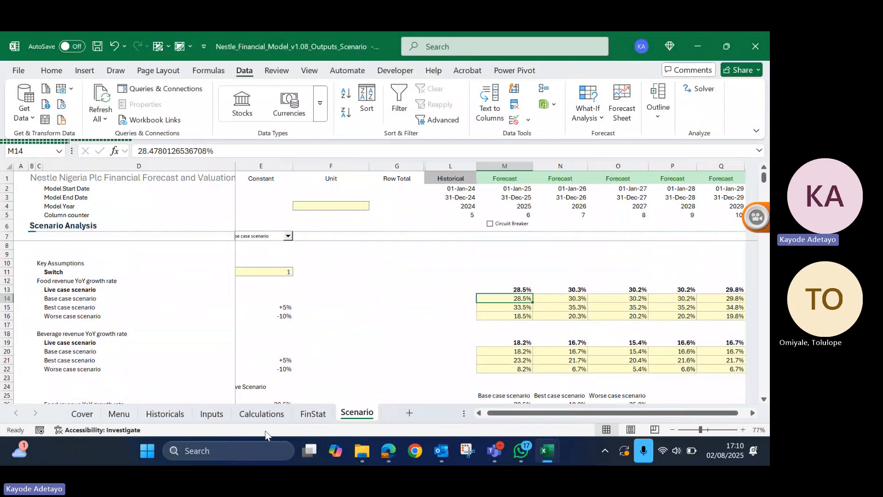
# - On the Inputs sheet, link the food revenue YoY growth rate in M21 to Scenario!M14 and fill it across to Q21
pyautogui.click(212, 415)
pyautogui.write('=')
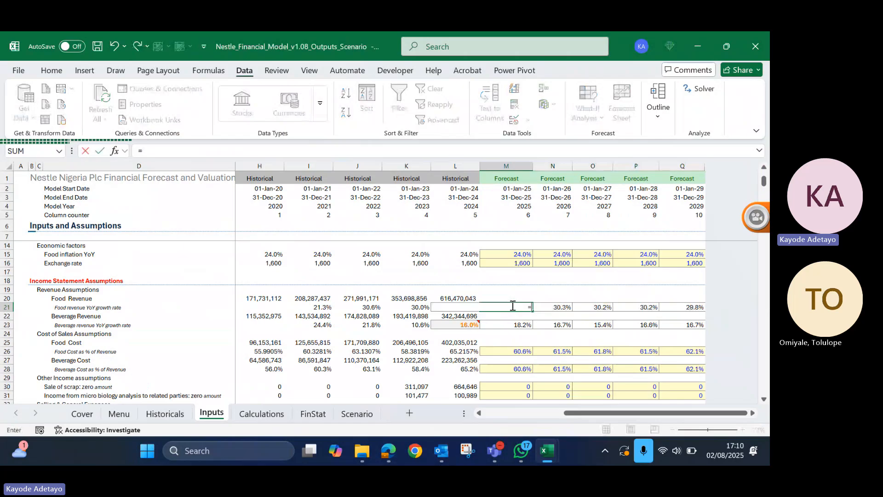
pyautogui.click(357, 414)
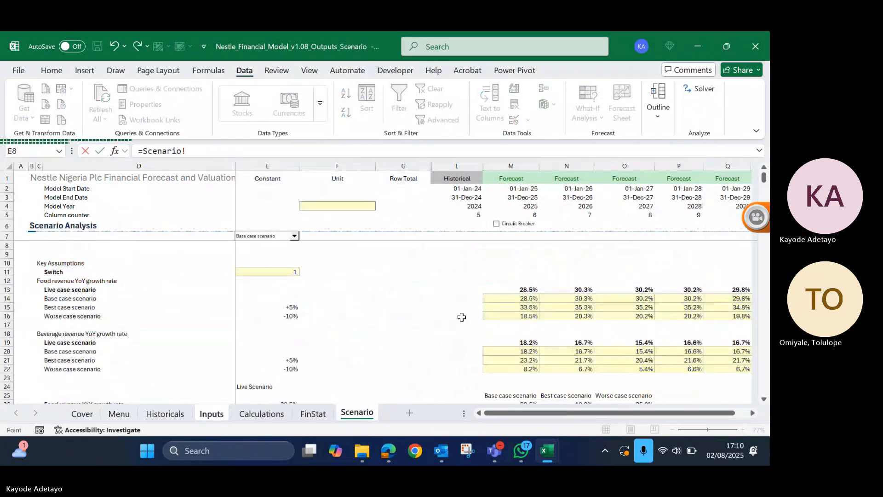
pyautogui.click(519, 289)
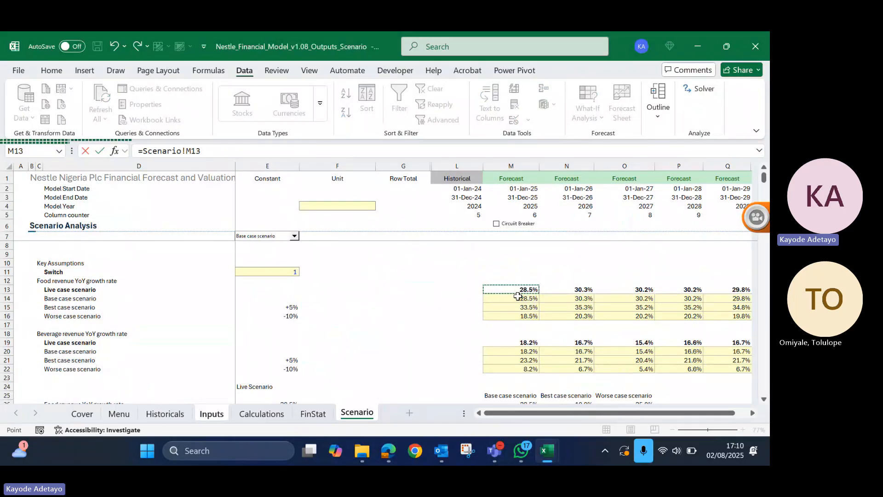
pyautogui.click(518, 298)
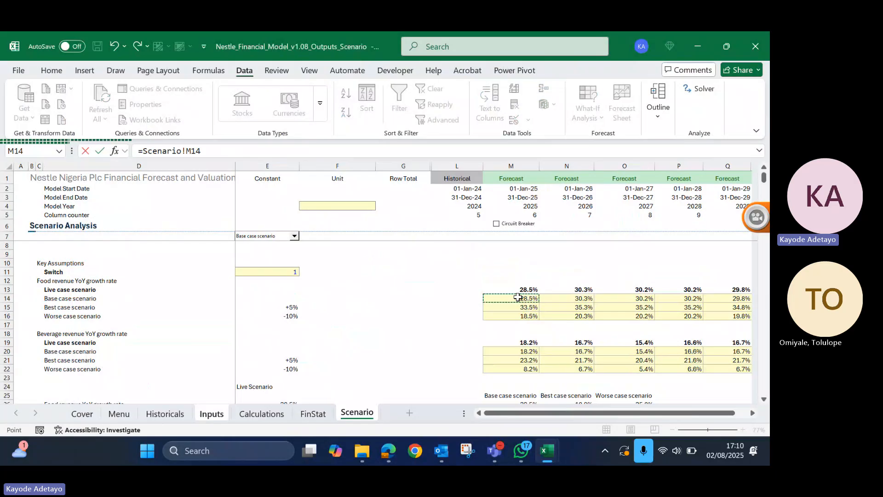
pyautogui.press('Return')
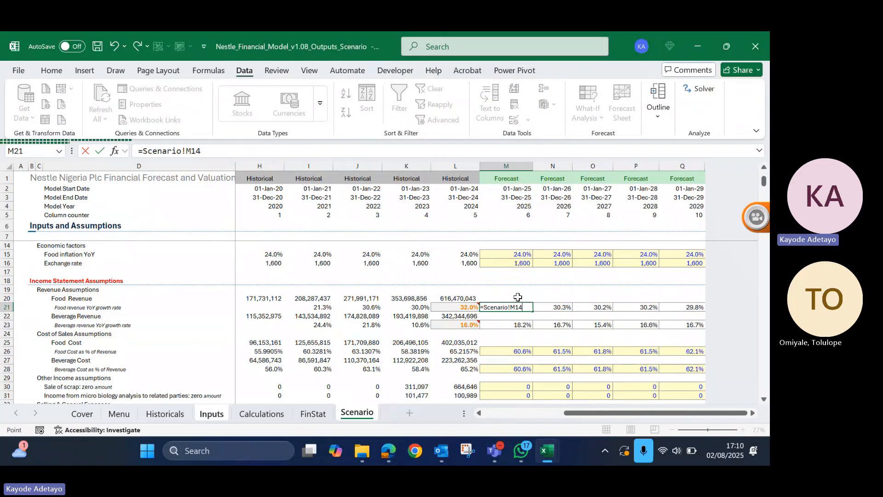
pyautogui.press('Return')
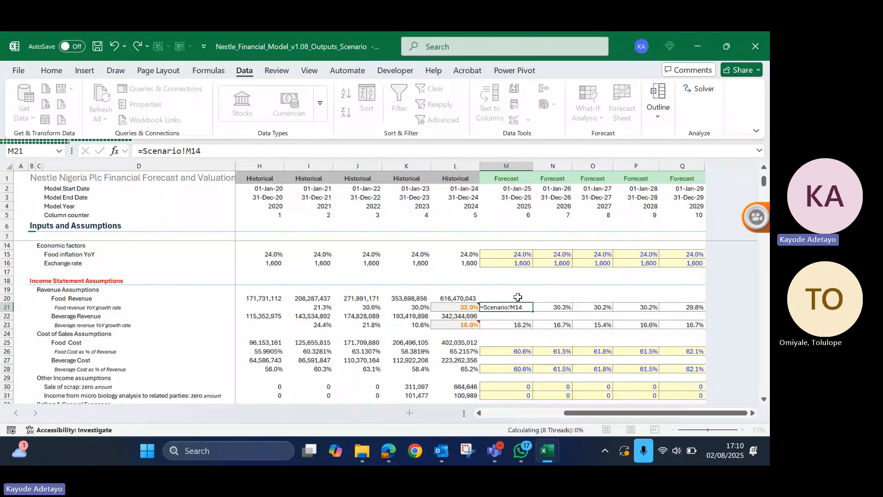
pyautogui.hotkey('shift', 'Right')
pyautogui.hotkey('shift', 'Right')
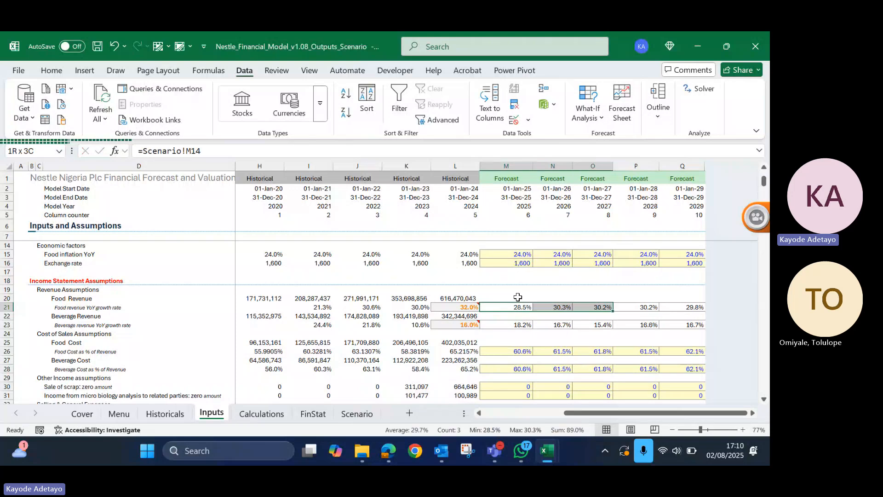
pyautogui.hotkey('shift', 'Right')
pyautogui.hotkey('shift', 'Right')
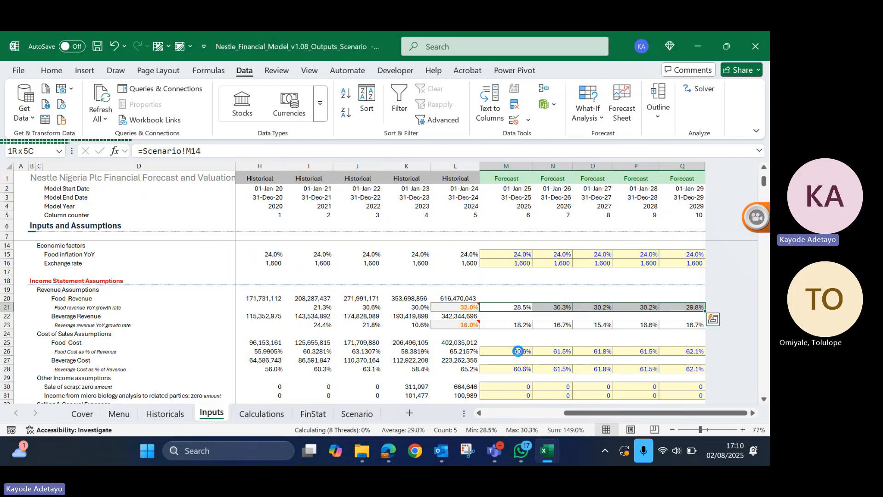
pyautogui.click(518, 352)
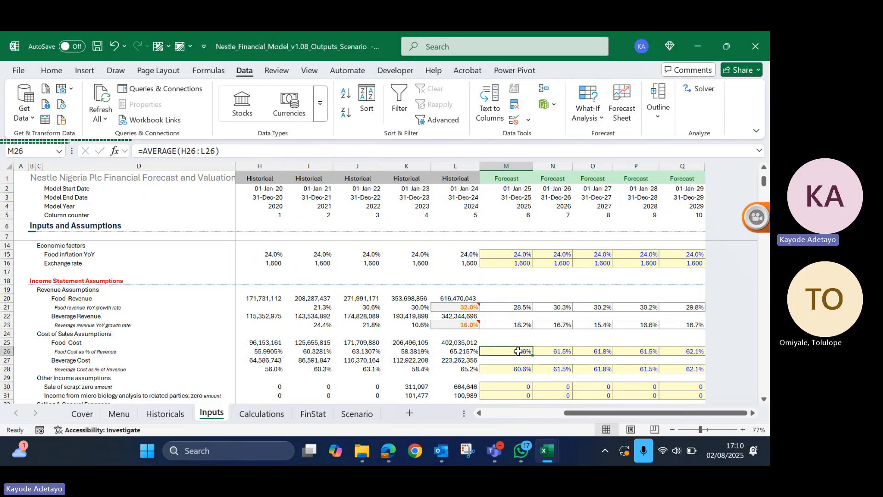
pyautogui.write('=')
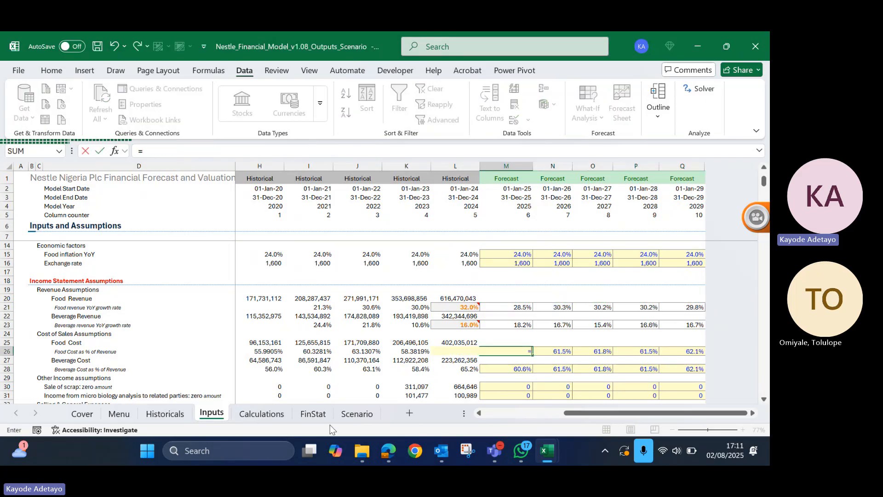
pyautogui.click(364, 418)
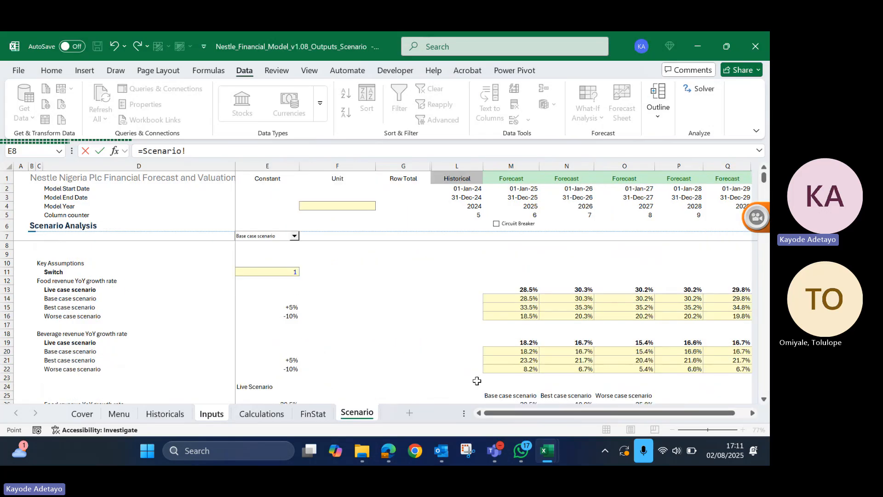
pyautogui.scroll(-2, 528, 357)
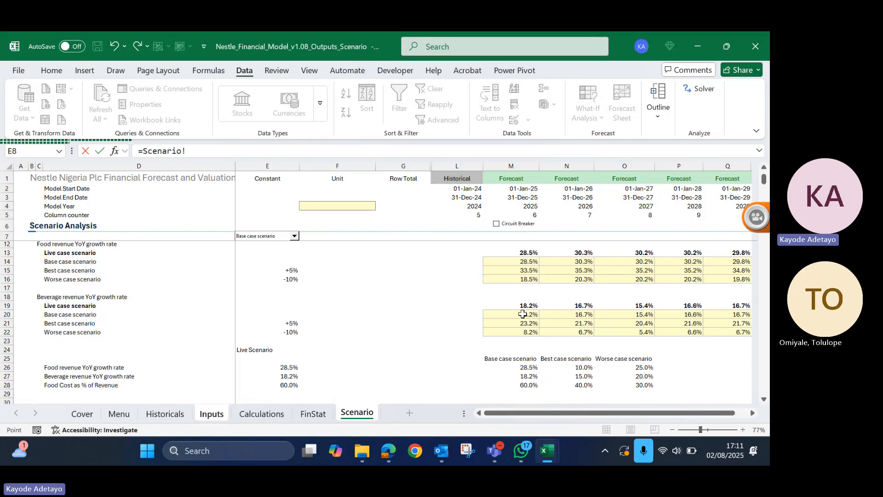
pyautogui.scroll(-5, 523, 314)
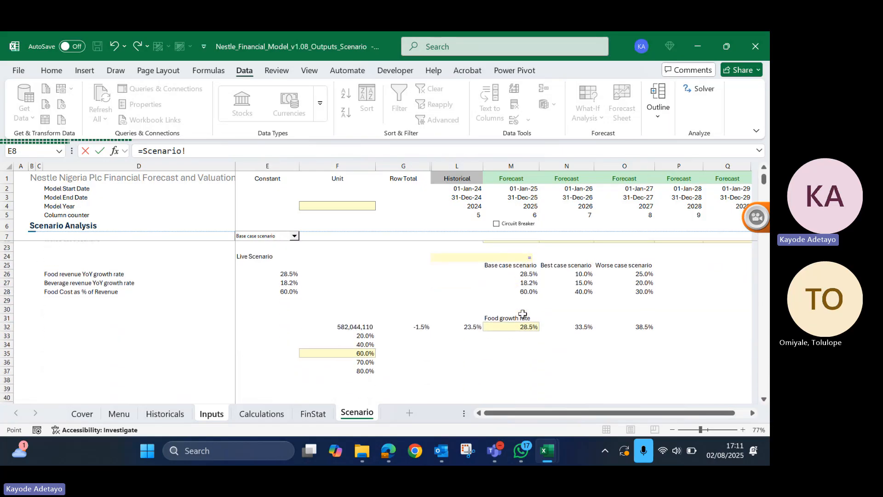
pyautogui.scroll(5, 523, 314)
pyautogui.scroll(-4, 523, 314)
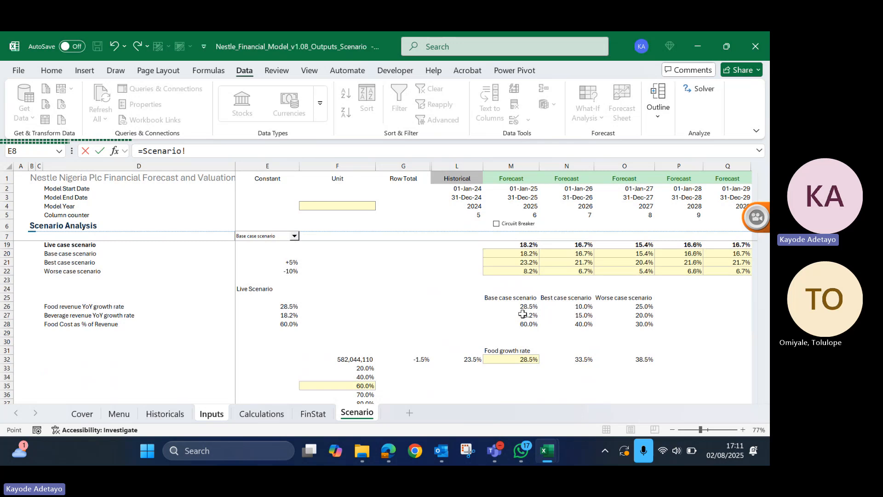
pyautogui.press('Escape')
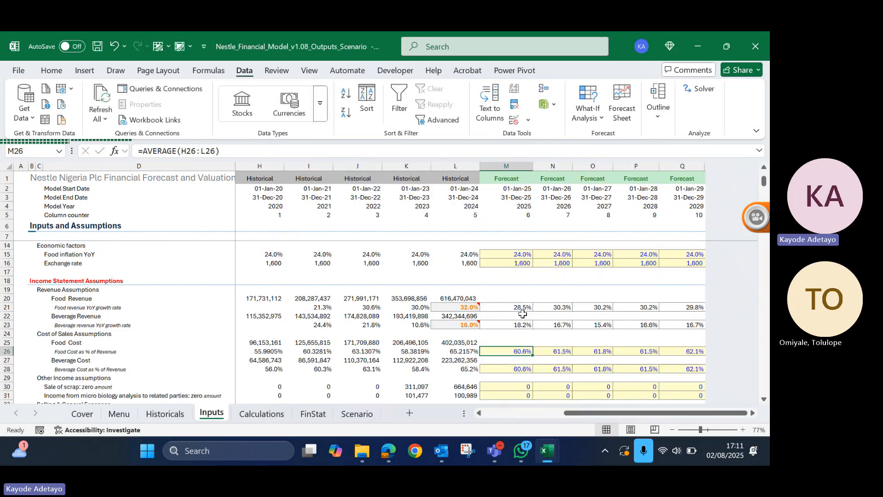
pyautogui.scroll(-8, 523, 314)
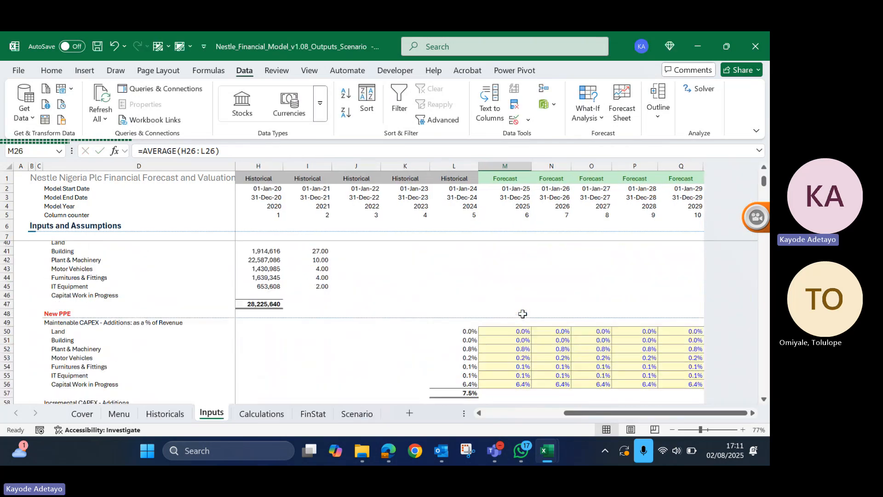
pyautogui.scroll(-2, 523, 314)
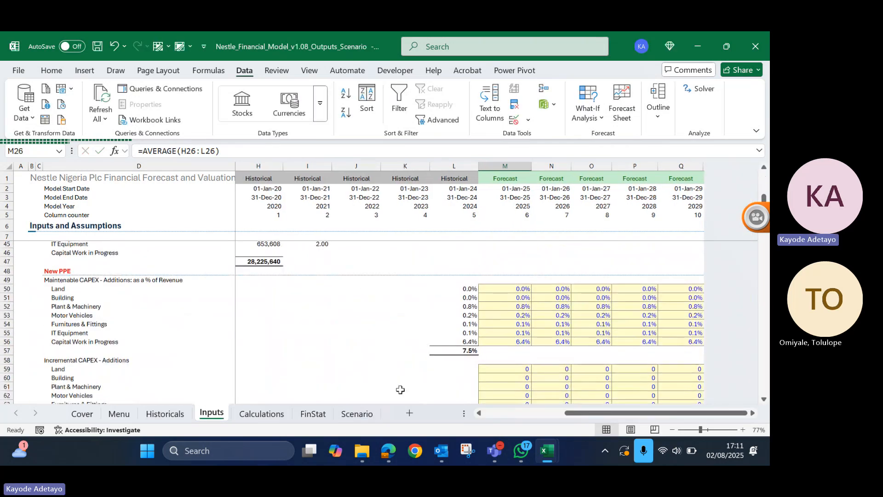
# - On the Scenario sheet, clear the food cost percentages in F33:F37 and move the EBITDA link from F32 down to F33
pyautogui.click(358, 414)
pyautogui.scroll(-1, 404, 320)
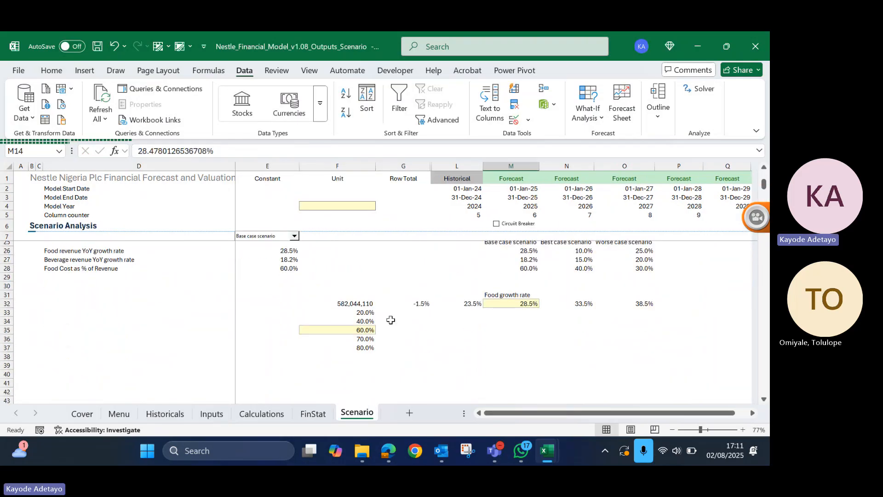
pyautogui.moveTo(364, 313); pyautogui.dragTo(363, 351)
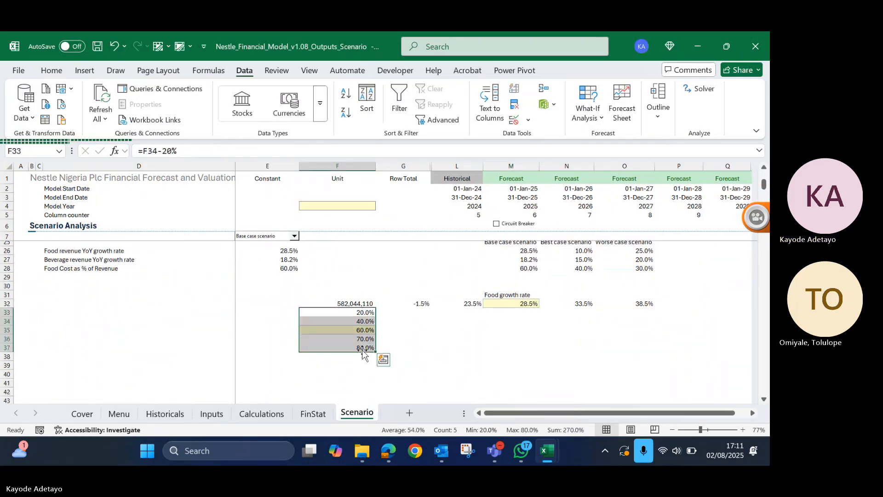
pyautogui.click(358, 304)
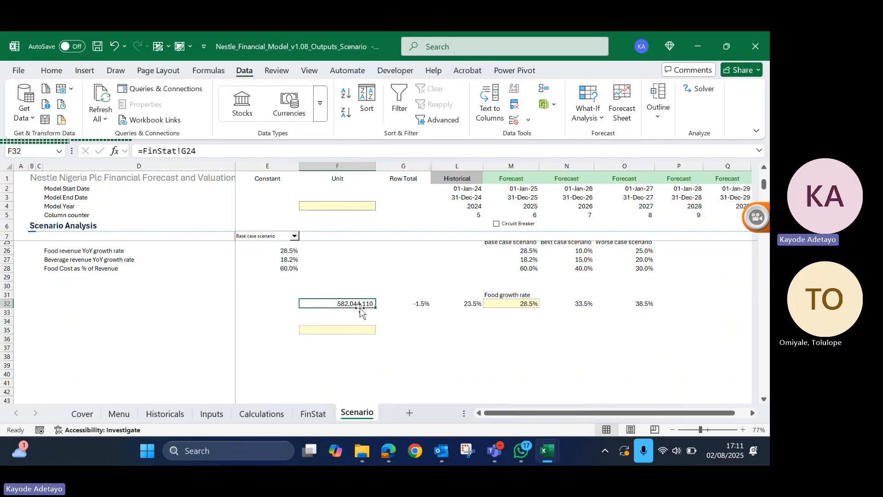
pyautogui.moveTo(359, 307); pyautogui.dragTo(360, 310)
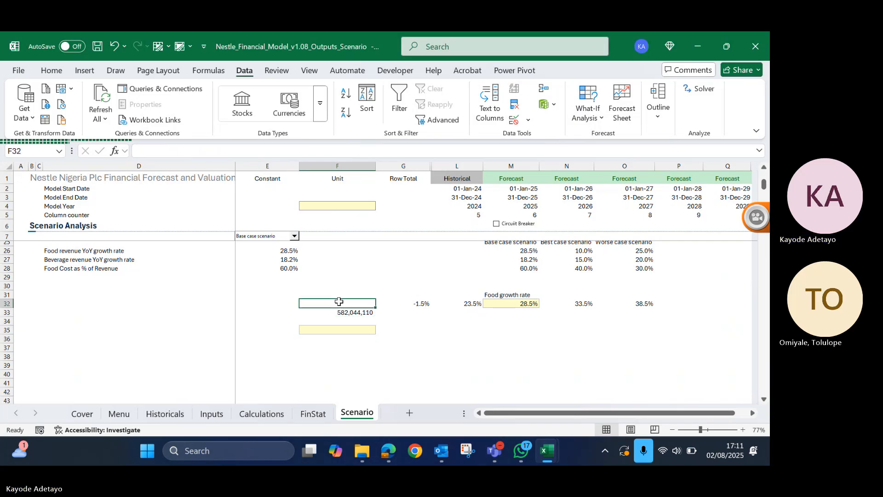
# - Create a one-variable What-If data table on Scenario range F32:O33 with base case growth rate cell M14 as row input
pyautogui.moveTo(519, 348); pyautogui.dragTo(620, 310)
pyautogui.scroll(2, 469, 282)
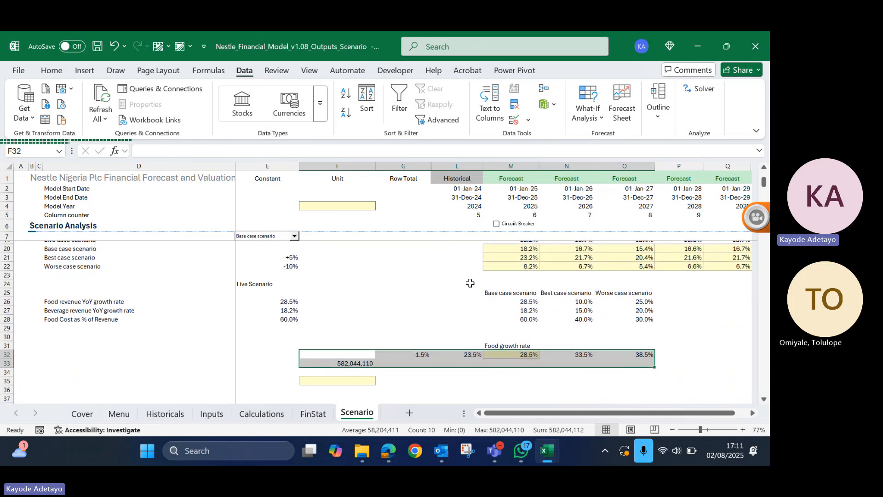
pyautogui.scroll(1, 469, 283)
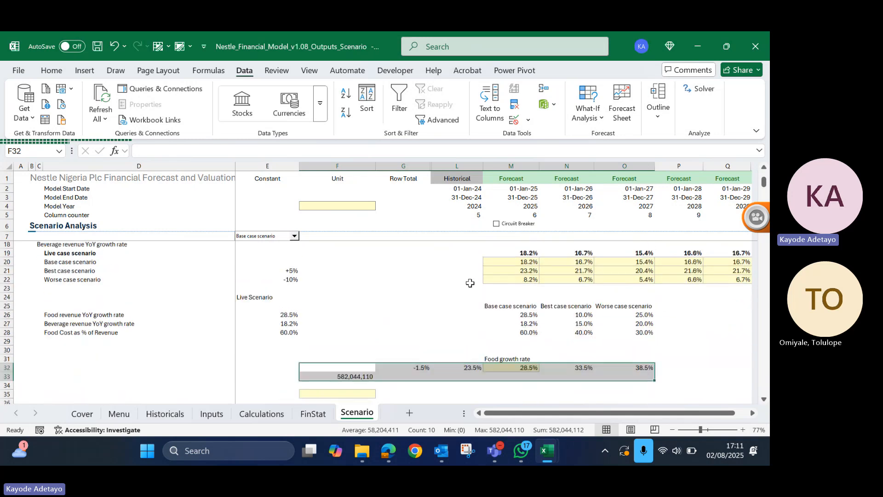
pyautogui.scroll(-3, 471, 281)
pyautogui.click(602, 118)
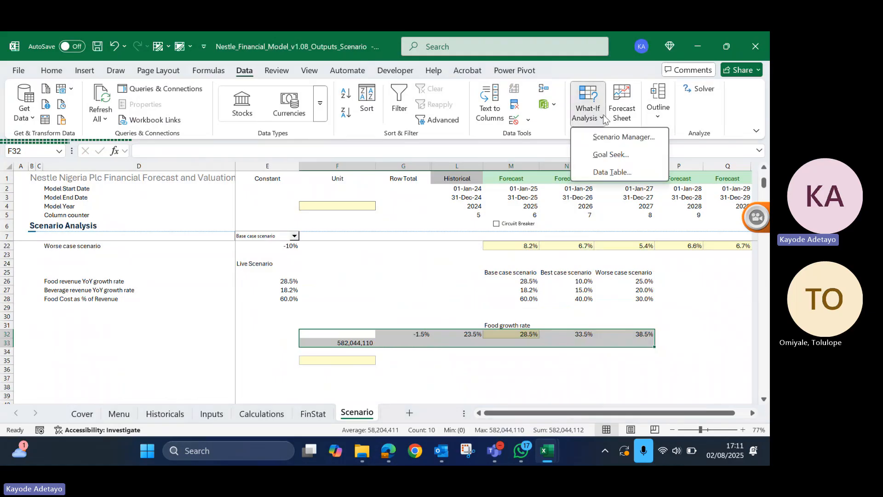
pyautogui.click(617, 174)
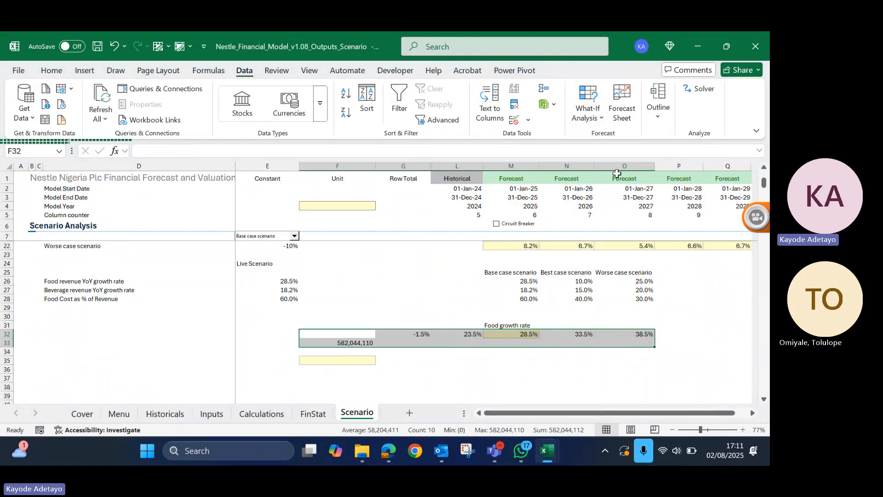
pyautogui.scroll(2, 409, 252)
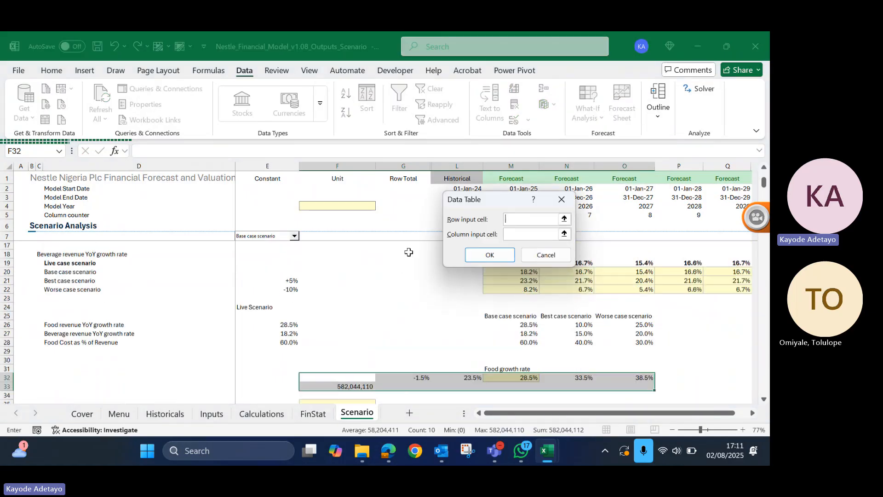
pyautogui.scroll(2, 408, 252)
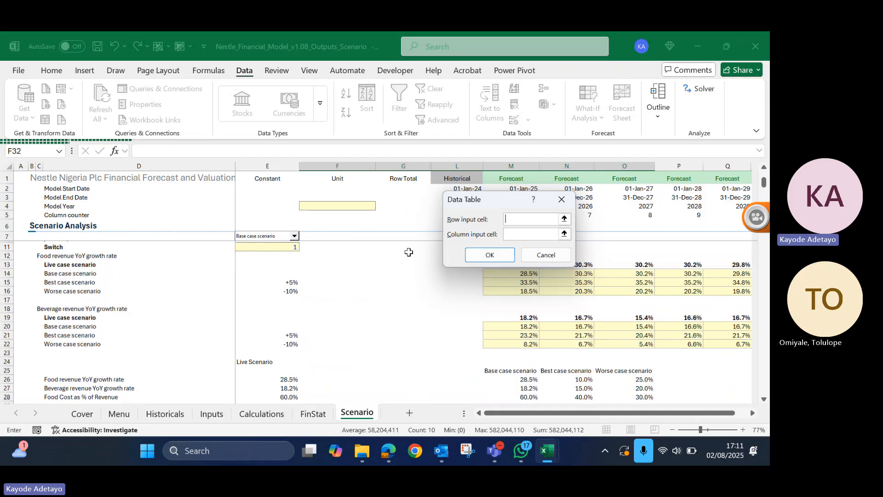
pyautogui.scroll(1, 409, 252)
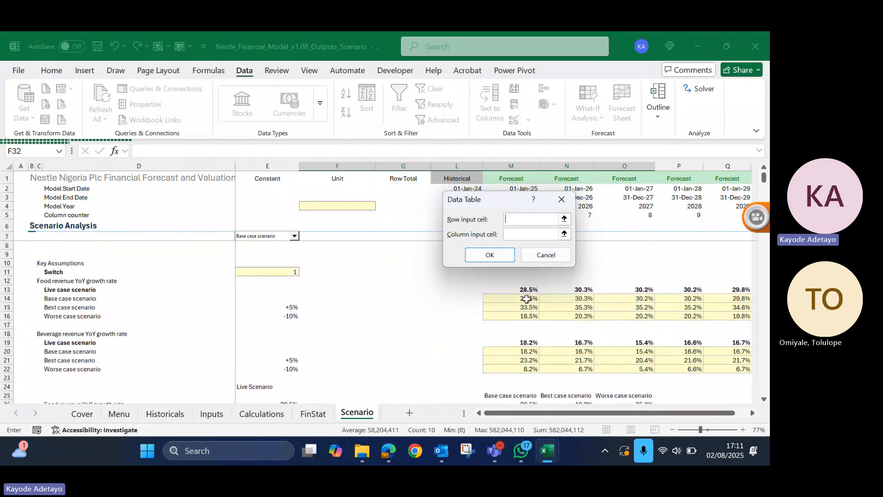
pyautogui.click(527, 297)
pyautogui.click(508, 261)
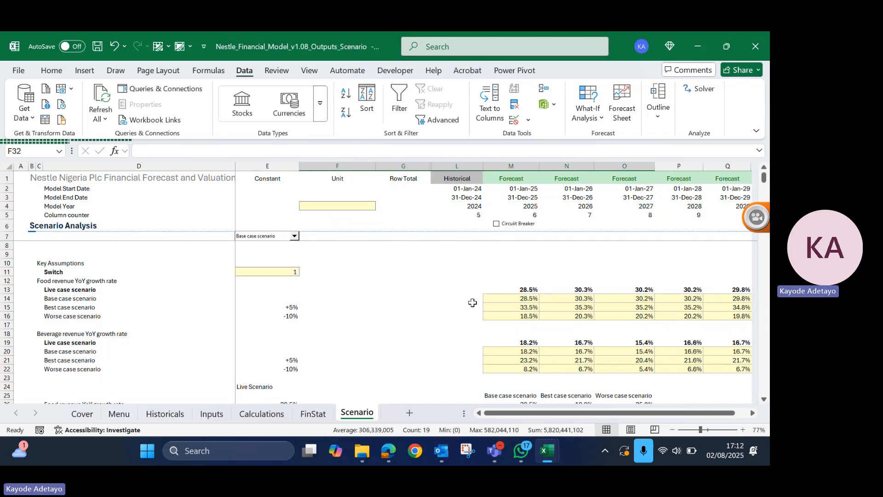
# - Inspect the data table's EBITDA cells, including the formula in G33, and the growth rate formula in L32 on the Scenario sheet
pyautogui.press('Down')
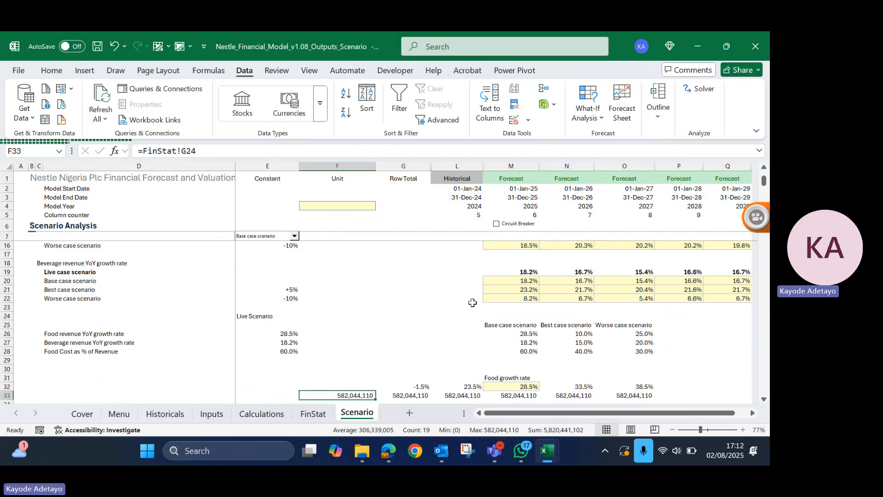
pyautogui.press('Down')
pyautogui.press('Down')
pyautogui.press('Down')
pyautogui.press('Down')
pyautogui.press('Down')
pyautogui.press('Down')
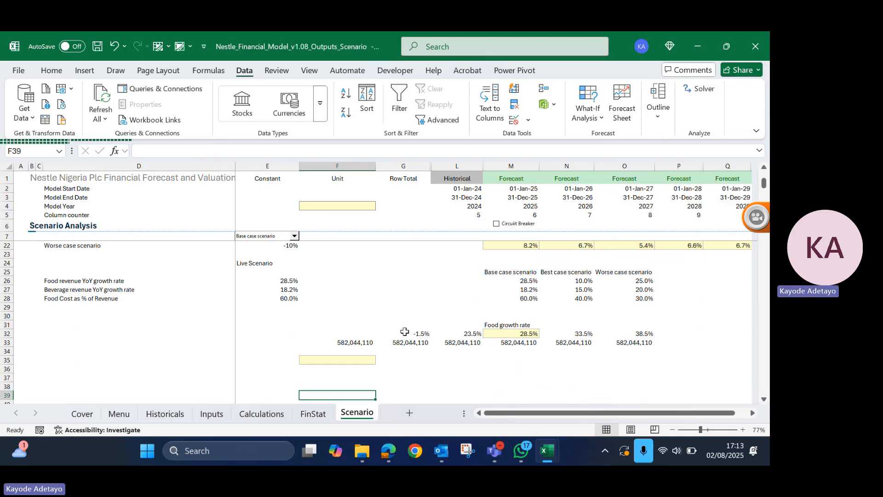
pyautogui.click(417, 343)
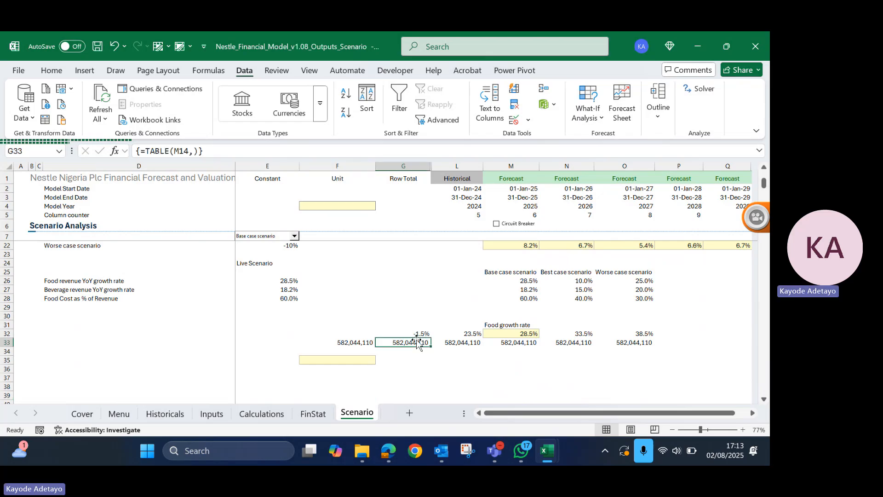
pyautogui.click(466, 336)
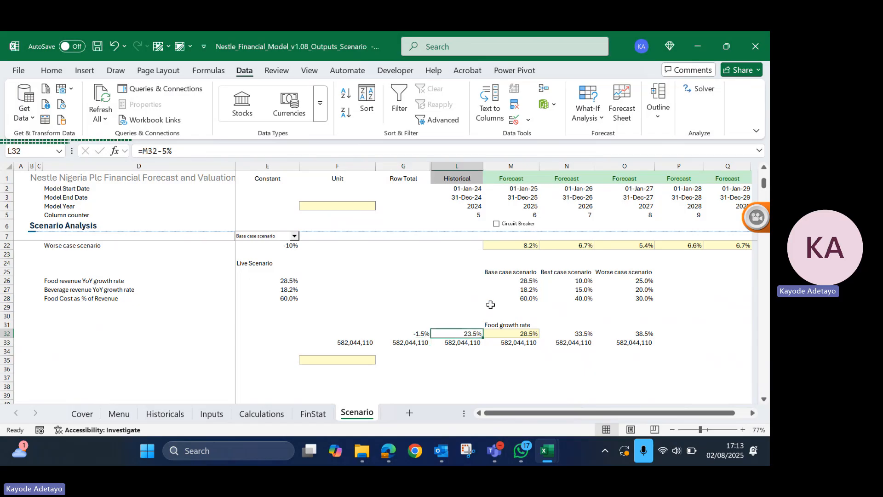
pyautogui.scroll(5, 491, 305)
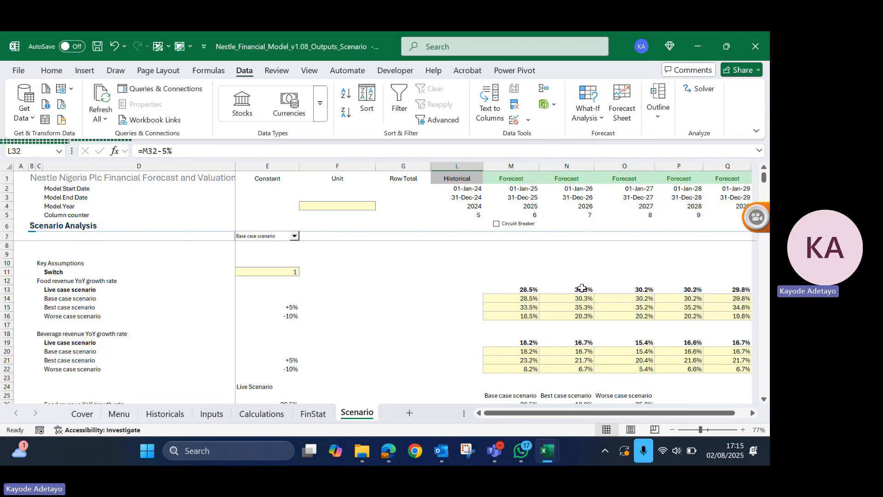
pyautogui.scroll(-4, 582, 288)
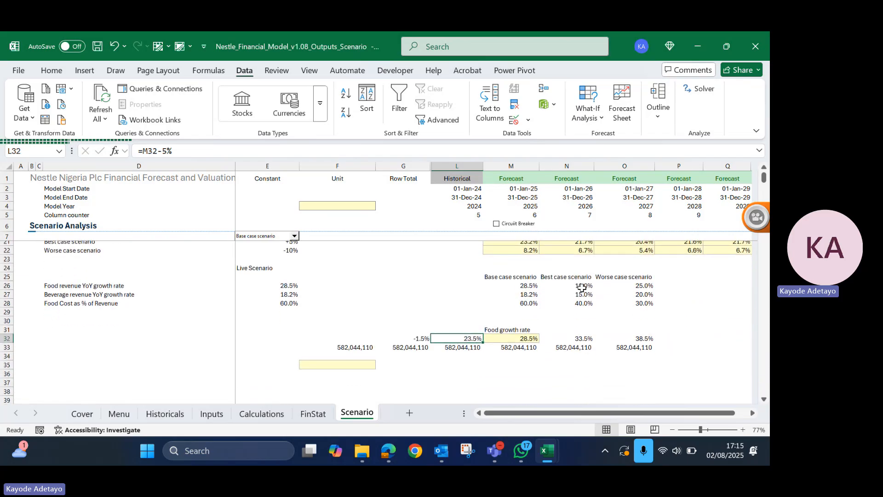
pyautogui.scroll(-2, 581, 288)
pyautogui.scroll(4, 582, 287)
pyautogui.hscroll(2, 581, 288)
pyautogui.scroll(-3, 582, 288)
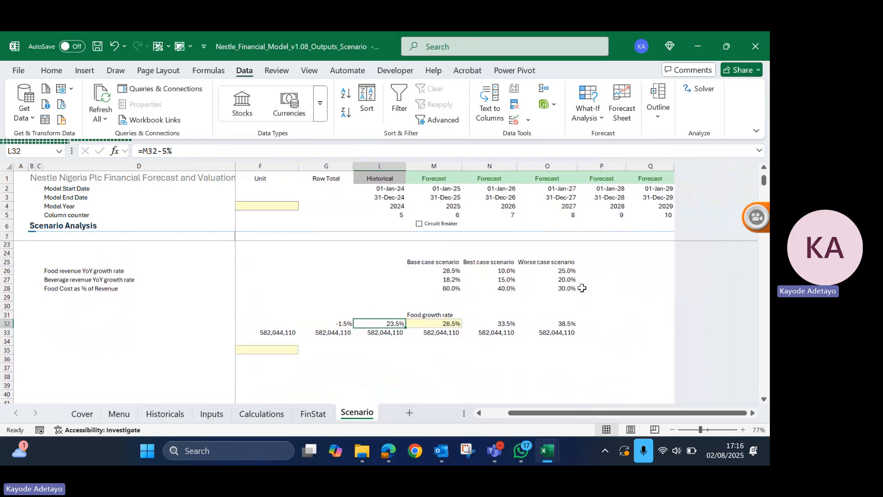
pyautogui.scroll(1, 582, 288)
pyautogui.hscroll(-1, 582, 288)
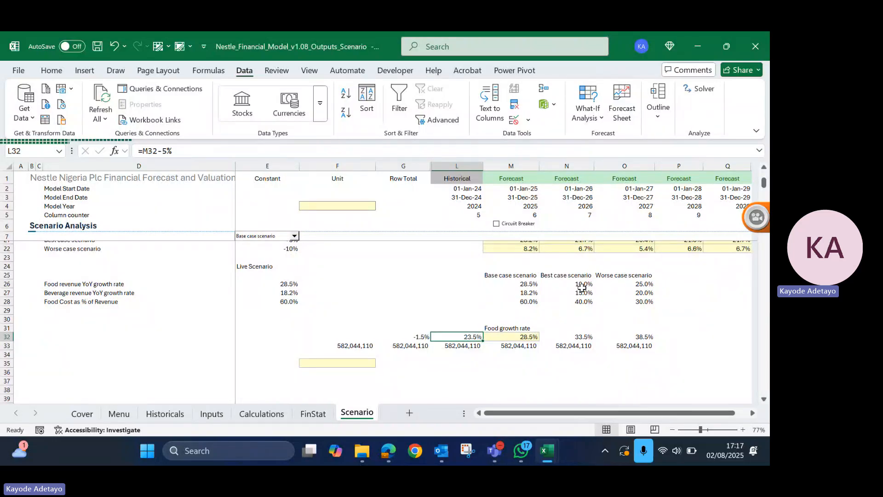
pyautogui.click(582, 286)
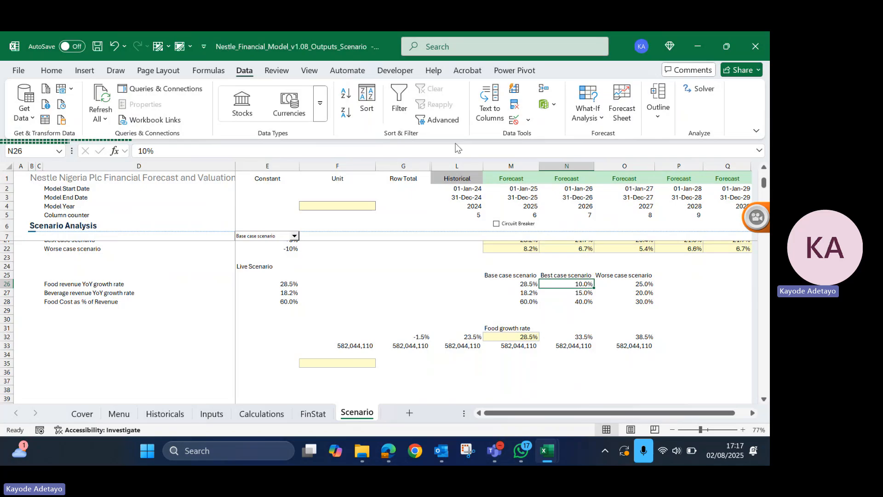
pyautogui.click(440, 120)
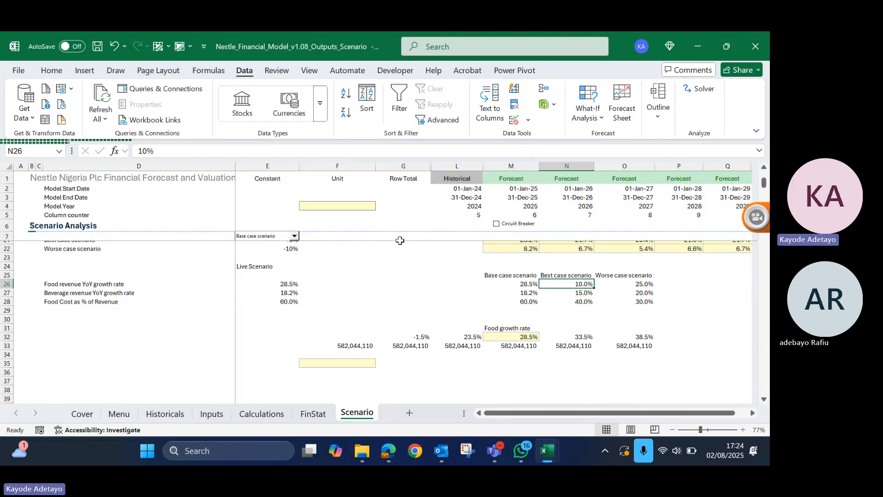
pyautogui.click(501, 446)
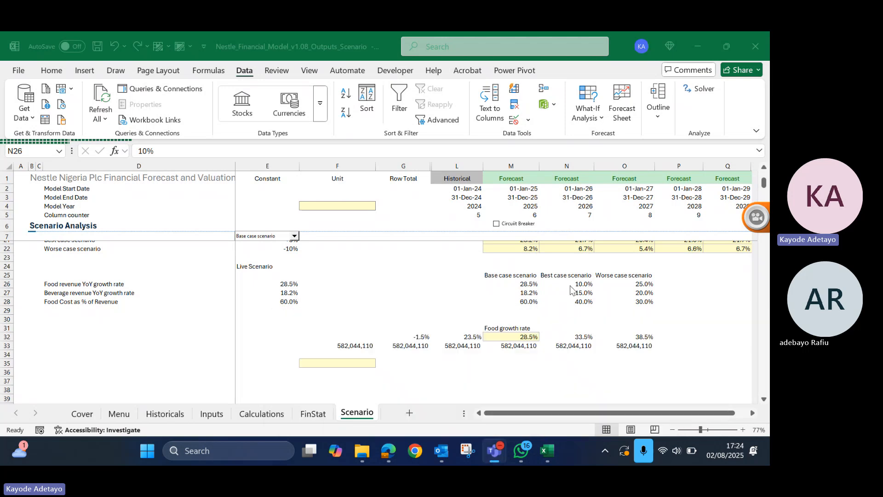
pyautogui.click(630, 152)
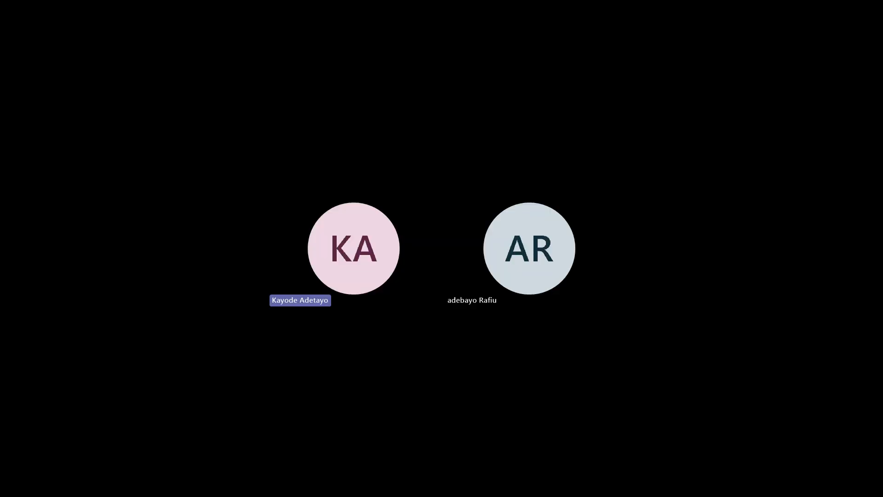